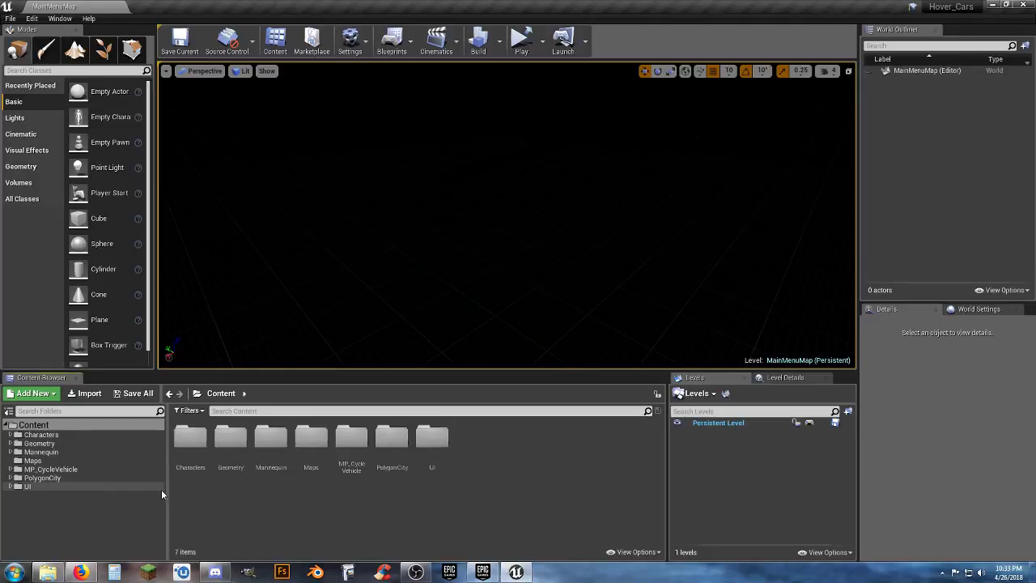
# Step: Browse to the PolygonCity/Meshes/Vehicles_Rigged folder to view the rigged car assets
pyautogui.click(117, 477)
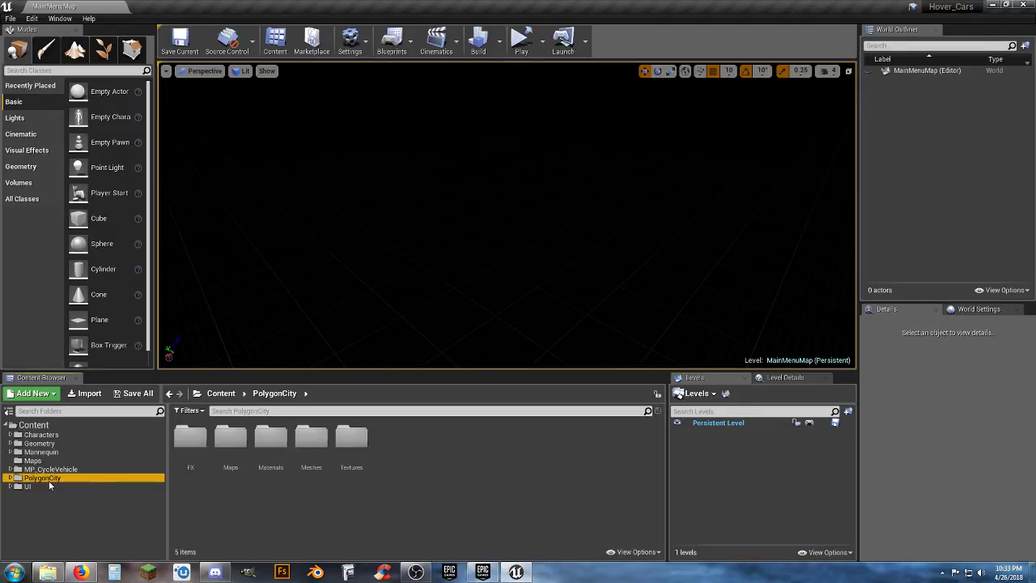
pyautogui.click(10, 478)
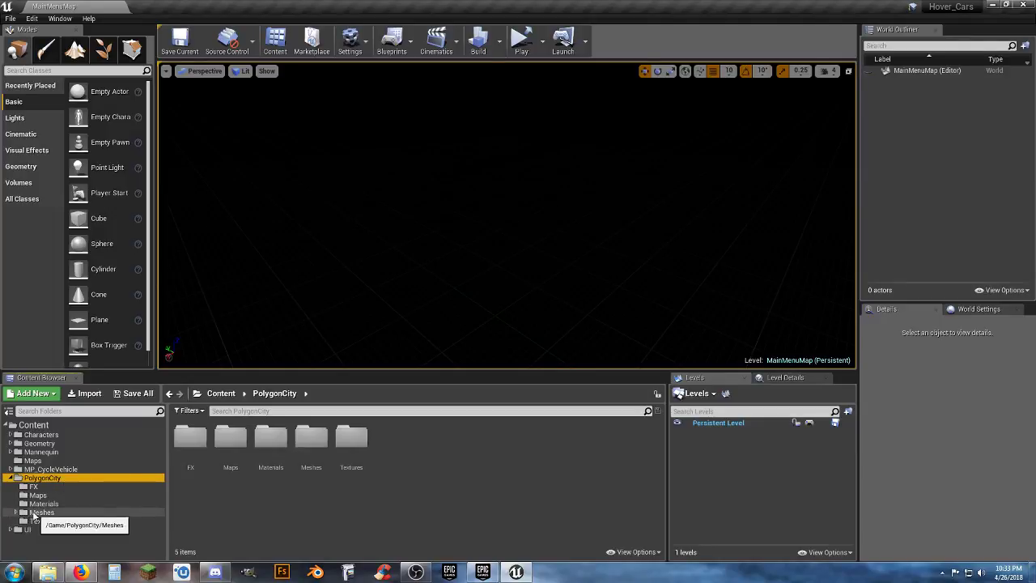
pyautogui.click(16, 512)
pyautogui.scroll(-1, 49, 522)
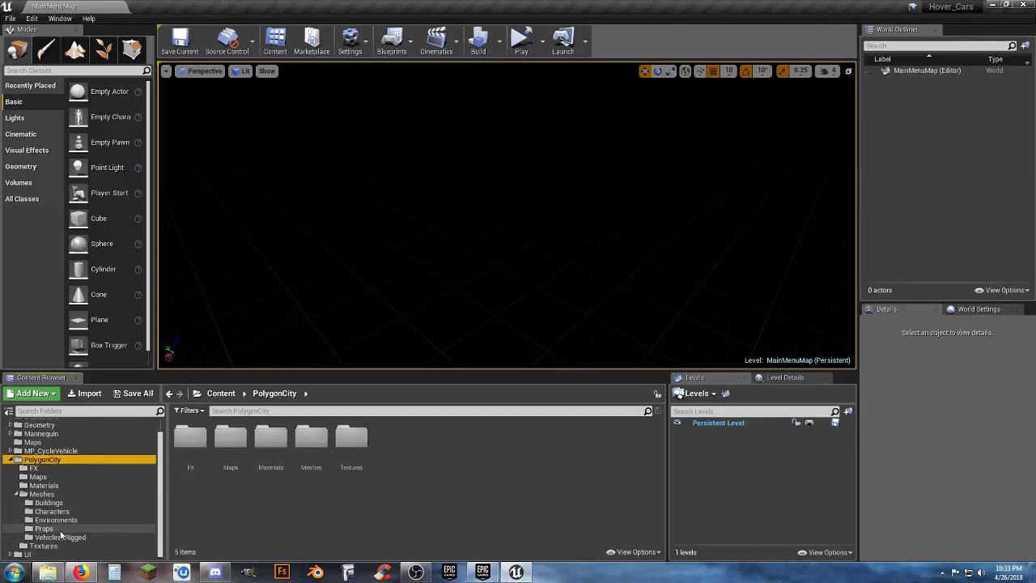
pyautogui.click(60, 538)
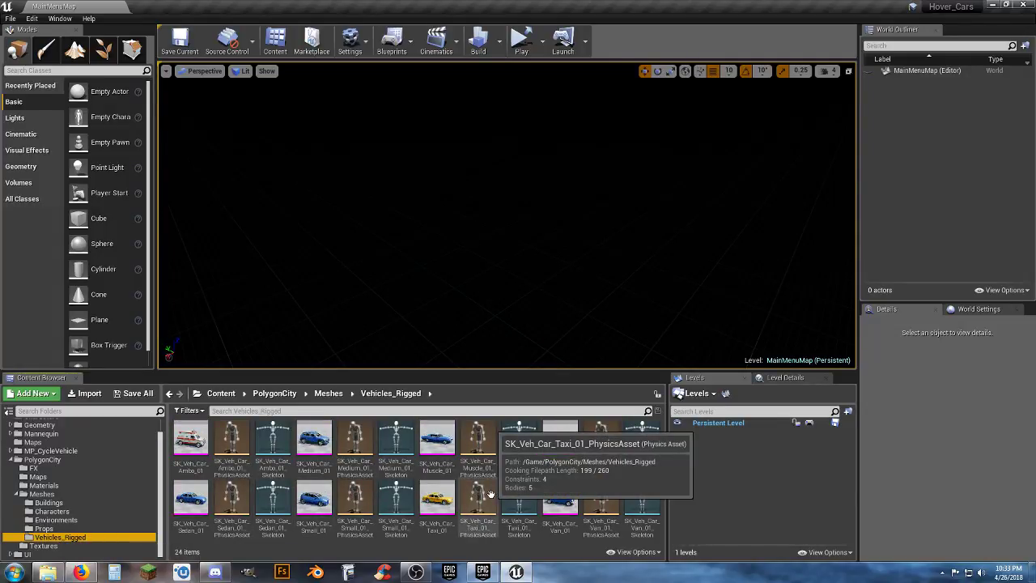
# Step: Look through the MP_CycleVehicle content folders, including Blueprints, Maps, PhysicsMaterials and the Cycle vehicle's Audio and Blueprints subfolders
pyautogui.click(25, 452)
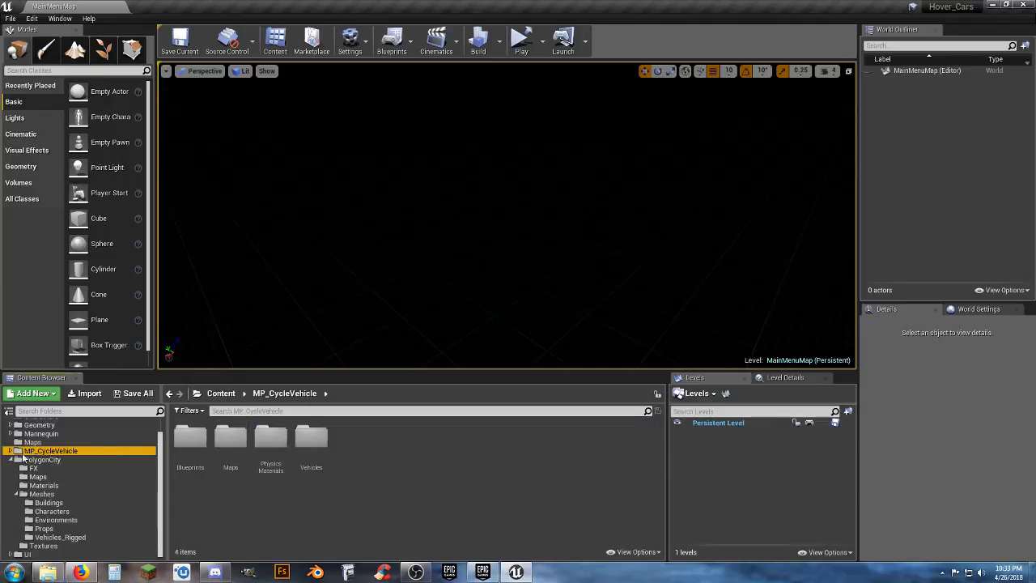
pyautogui.click(11, 451)
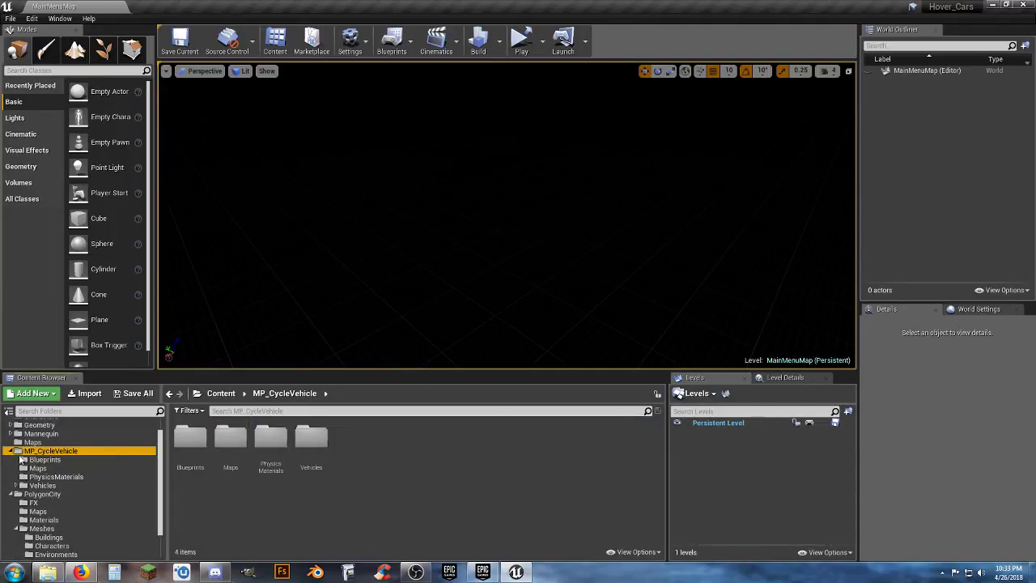
pyautogui.click(77, 459)
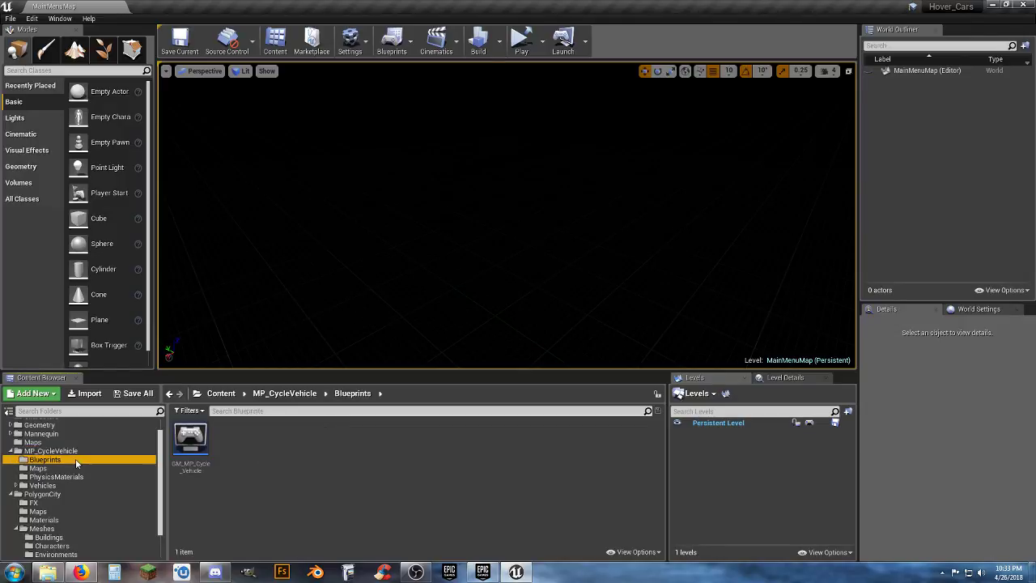
pyautogui.click(63, 469)
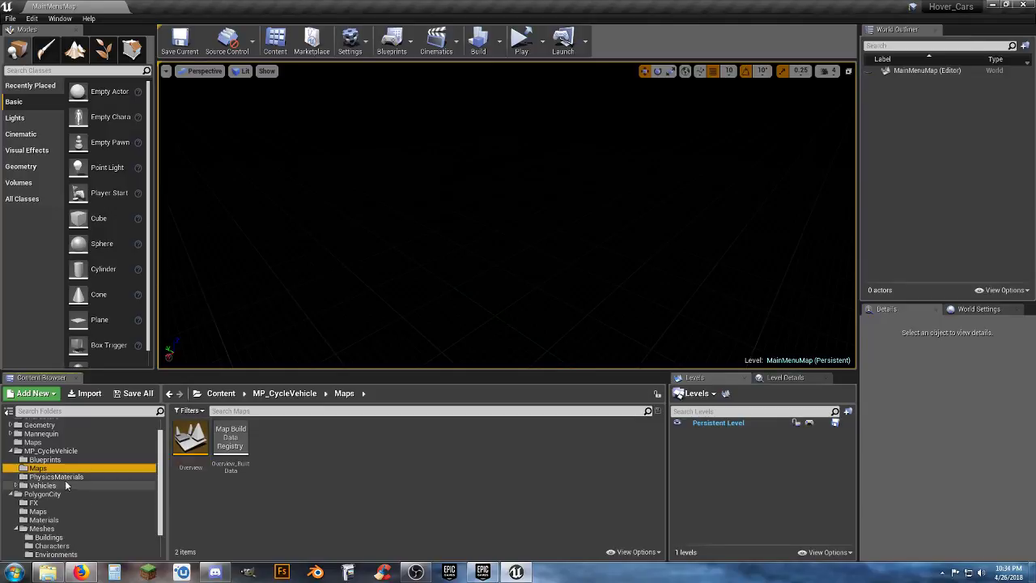
pyautogui.click(16, 486)
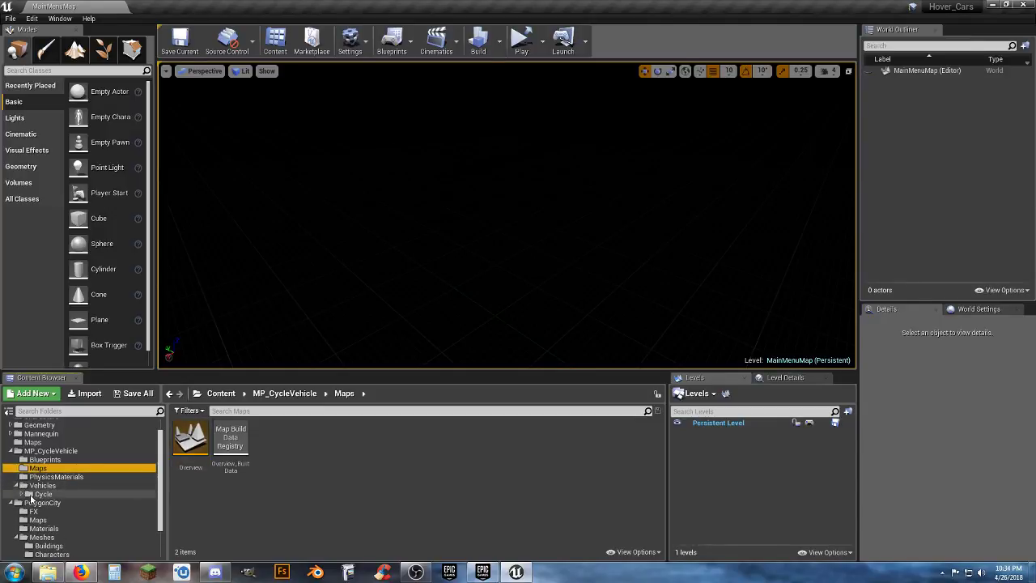
pyautogui.click(24, 495)
pyautogui.click(42, 493)
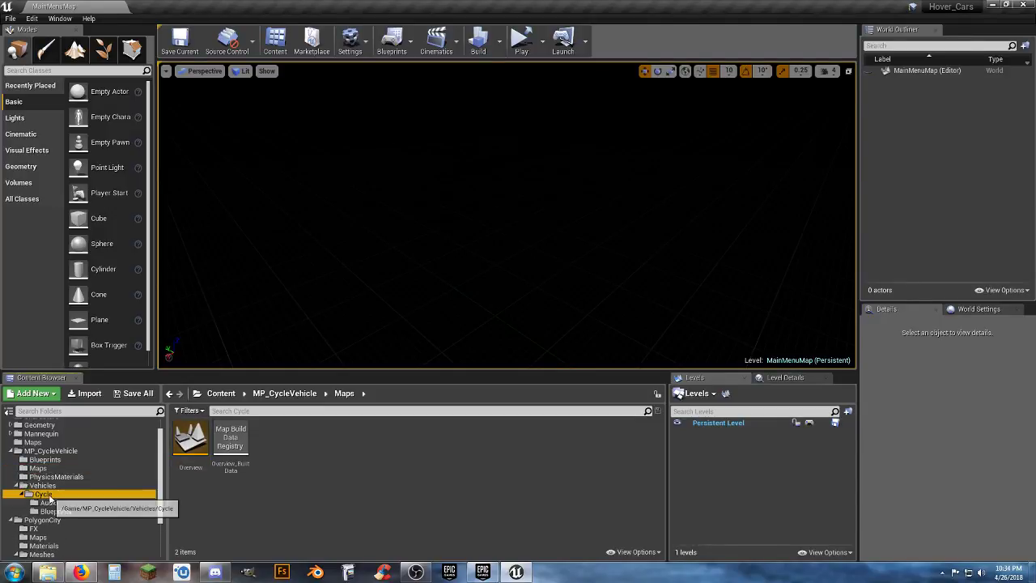
pyautogui.click(49, 503)
pyautogui.click(56, 511)
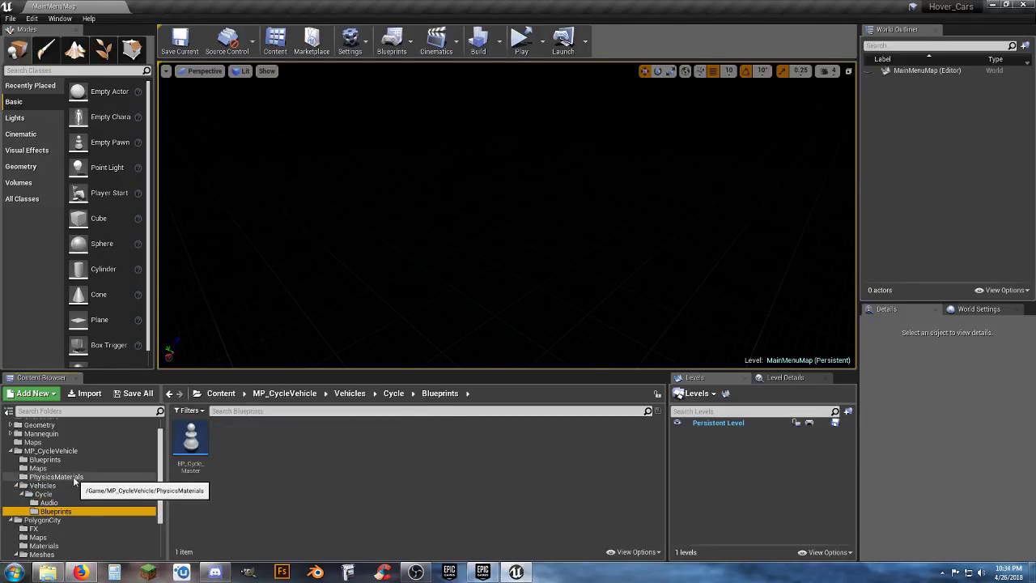
pyautogui.click(50, 451)
pyautogui.click(59, 459)
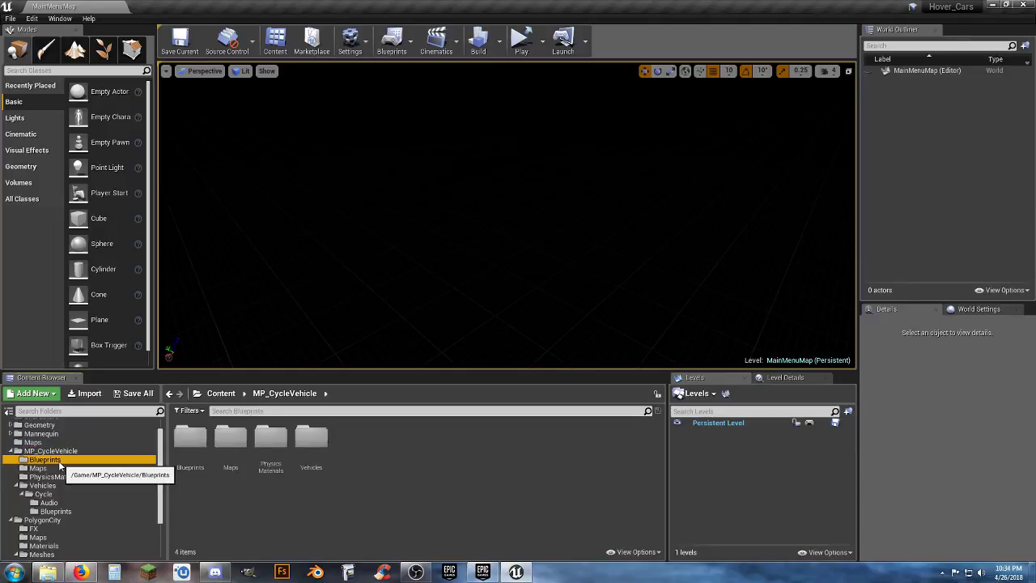
pyautogui.click(39, 469)
pyautogui.click(51, 477)
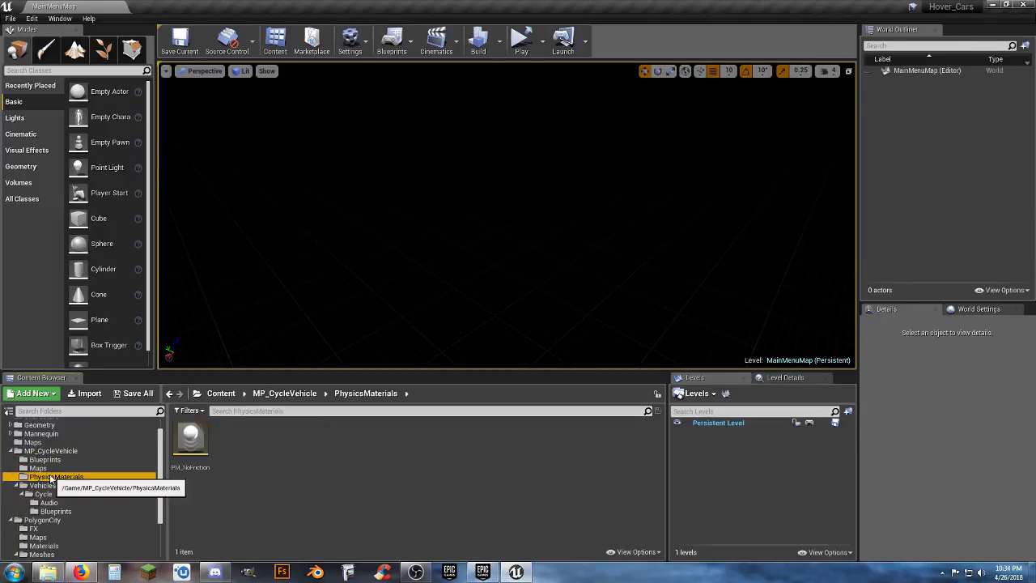
# Step: Open the BP_Cycle_Master blueprint from MP_CycleVehicle/Vehicles/Cycle/Blueprints and show its 3D viewport
pyautogui.click(42, 485)
pyautogui.click(47, 495)
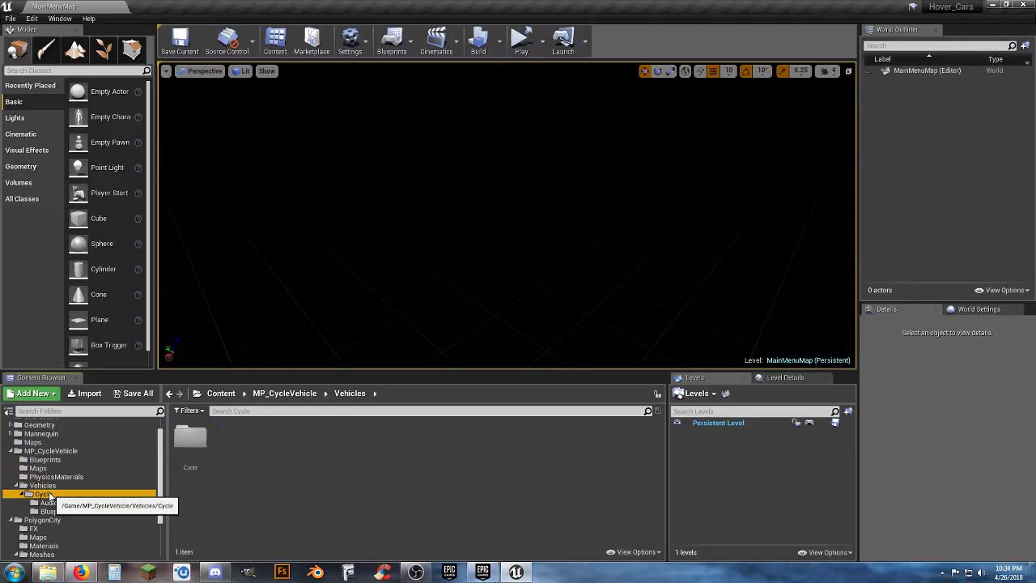
pyautogui.click(48, 503)
pyautogui.click(58, 511)
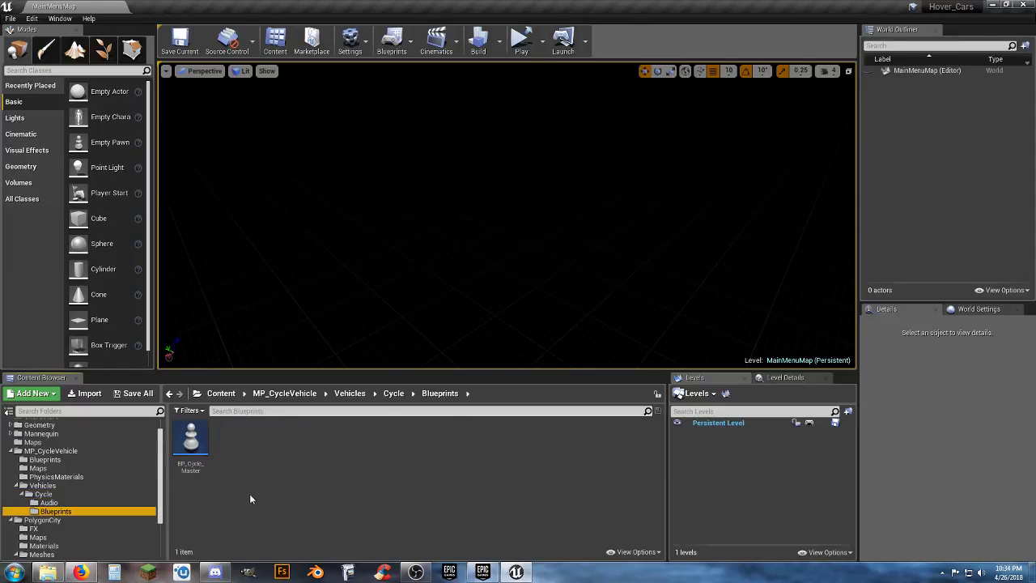
pyautogui.doubleClick(192, 443)
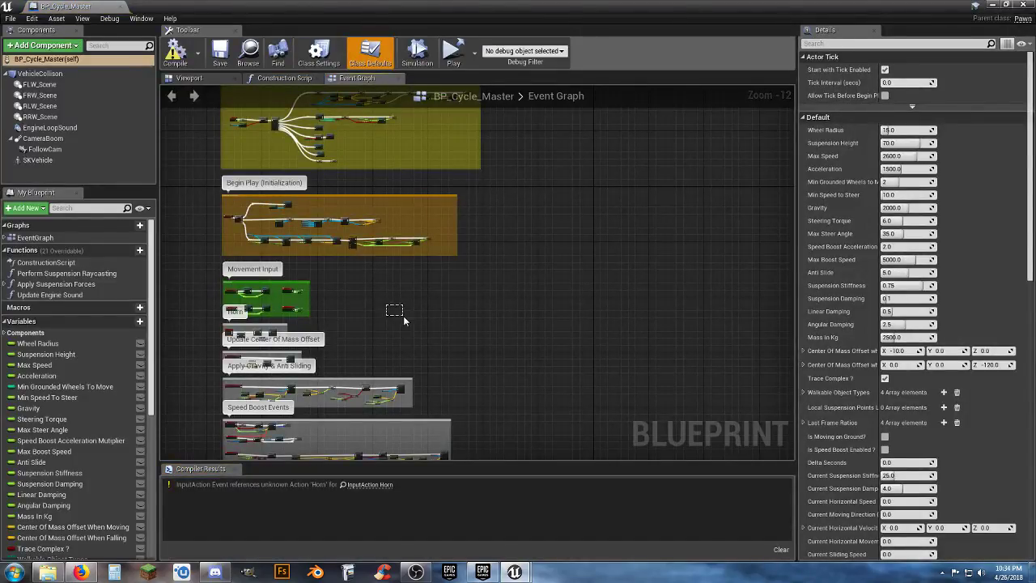
pyautogui.moveTo(393, 307); pyautogui.dragTo(467, 317, button='right')
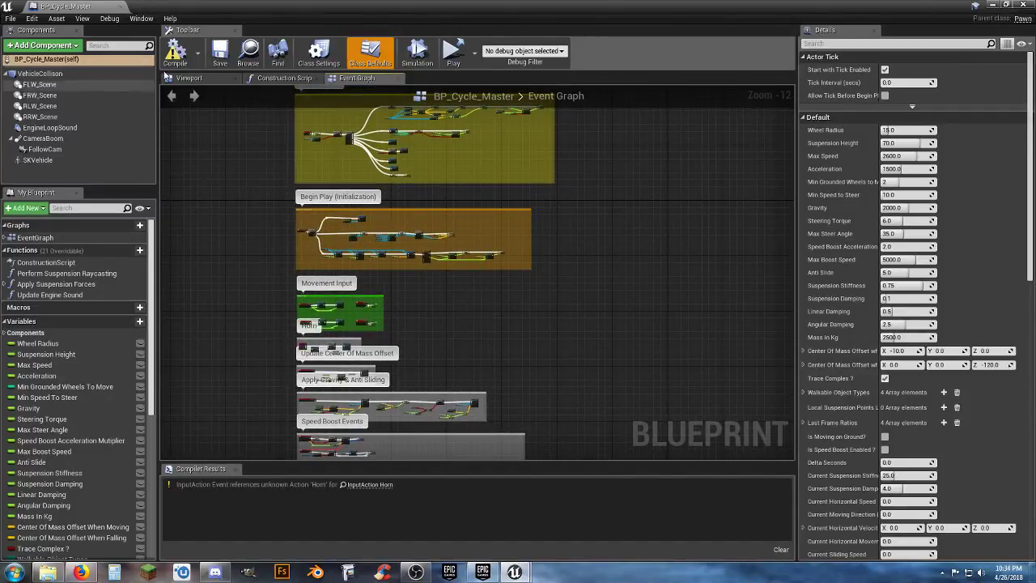
pyautogui.click(191, 78)
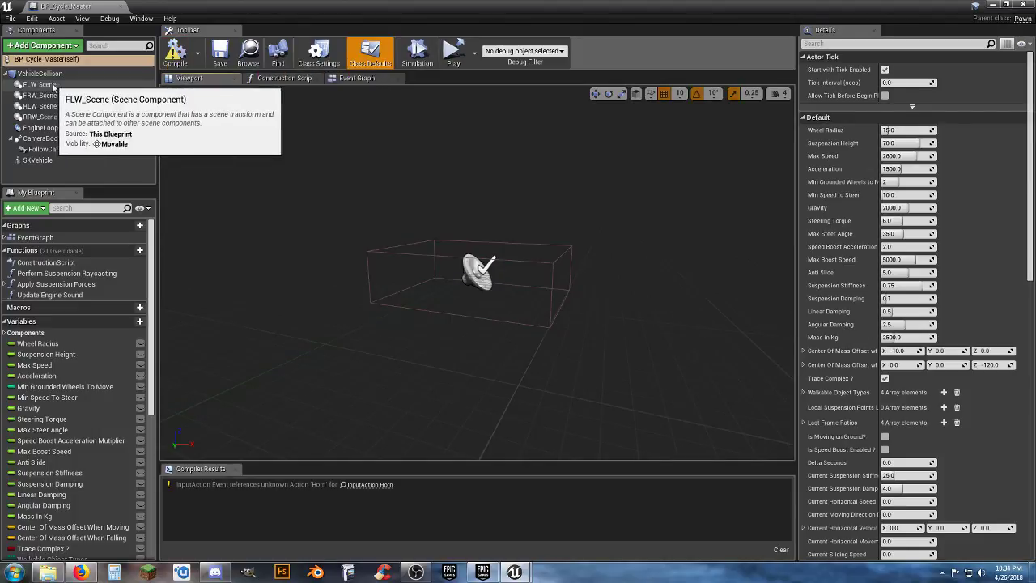
# Step: Inspect the positions of the four wheel scene components, RRW_Scene, RLW_Scene, FRW_Scene and FLW_Scene
pyautogui.click(68, 119)
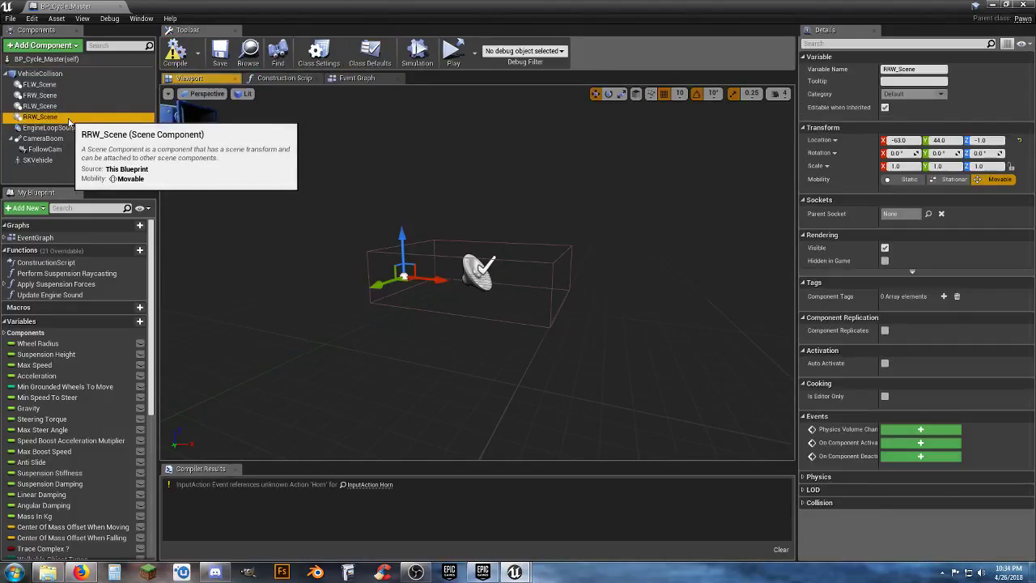
pyautogui.click(61, 106)
pyautogui.click(60, 96)
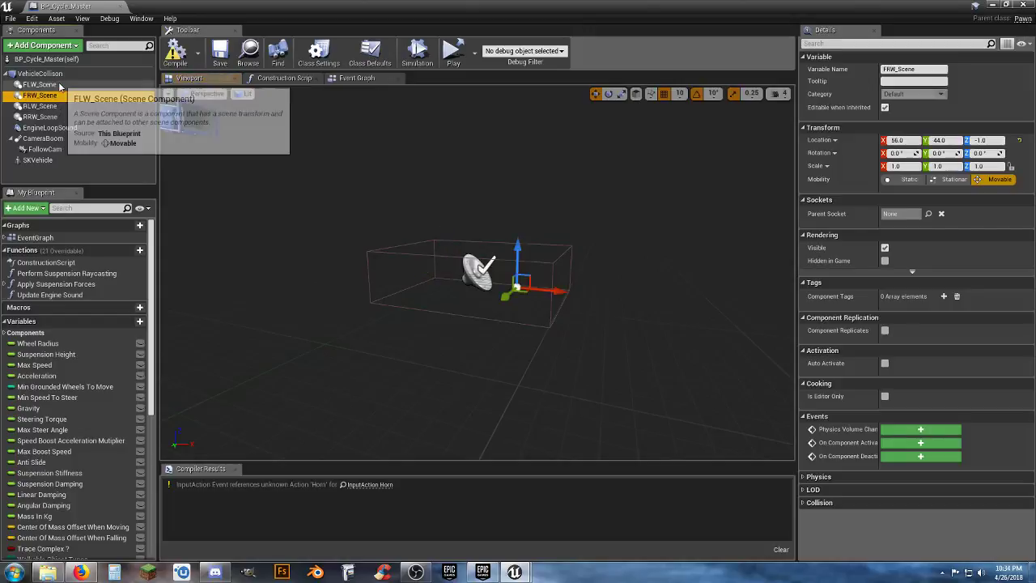
pyautogui.click(57, 86)
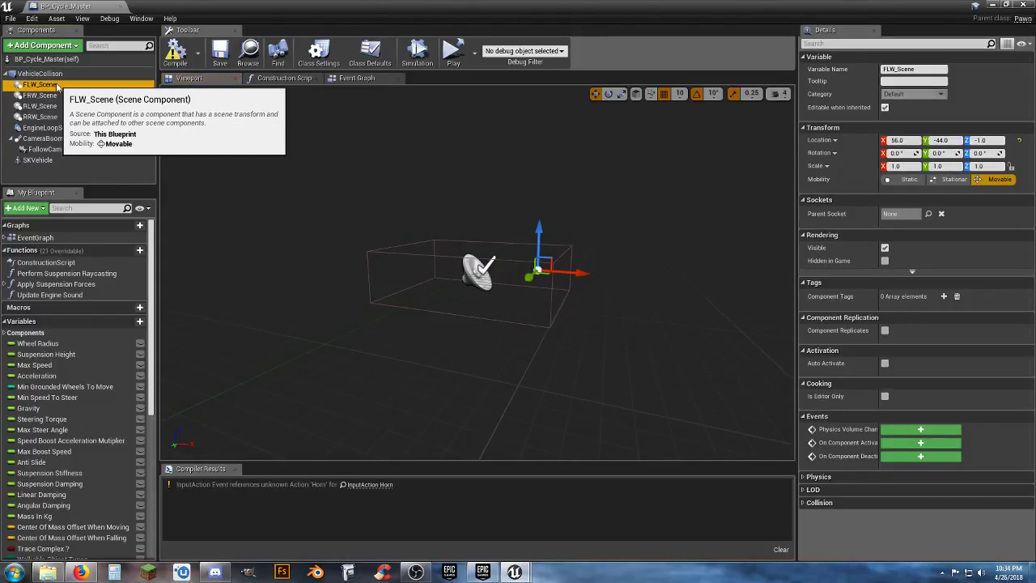
# Step: Assign SK_Veh_Car_Muscle_01 as the skeletal mesh of the SKVehicle component
pyautogui.click(84, 164)
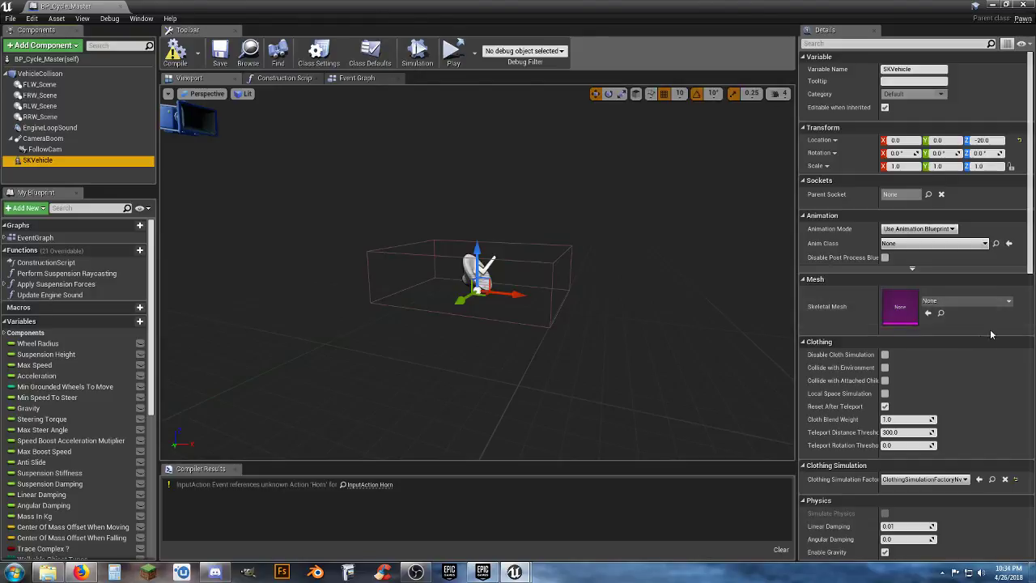
pyautogui.click(1007, 302)
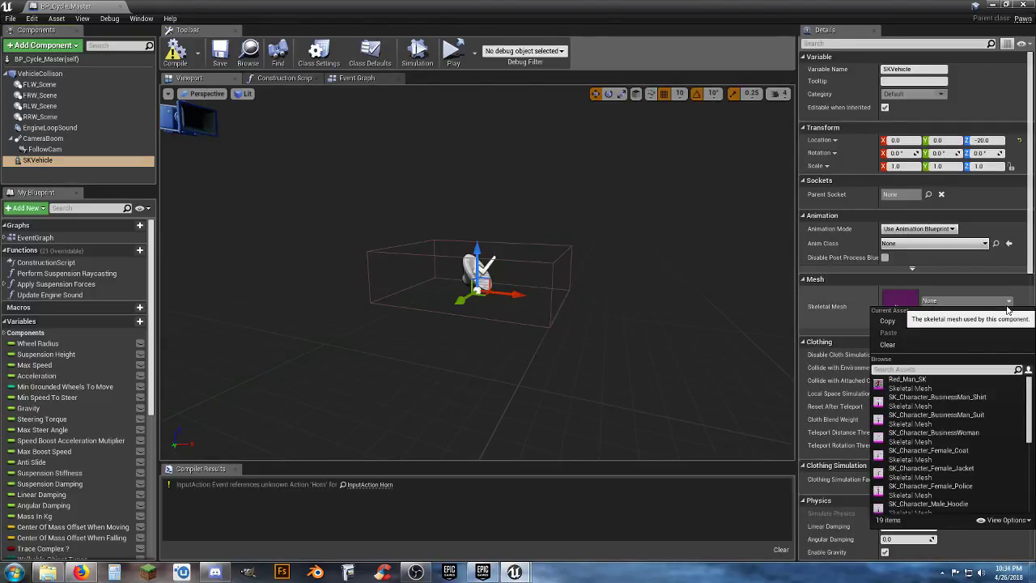
pyautogui.scroll(-2, 965, 472)
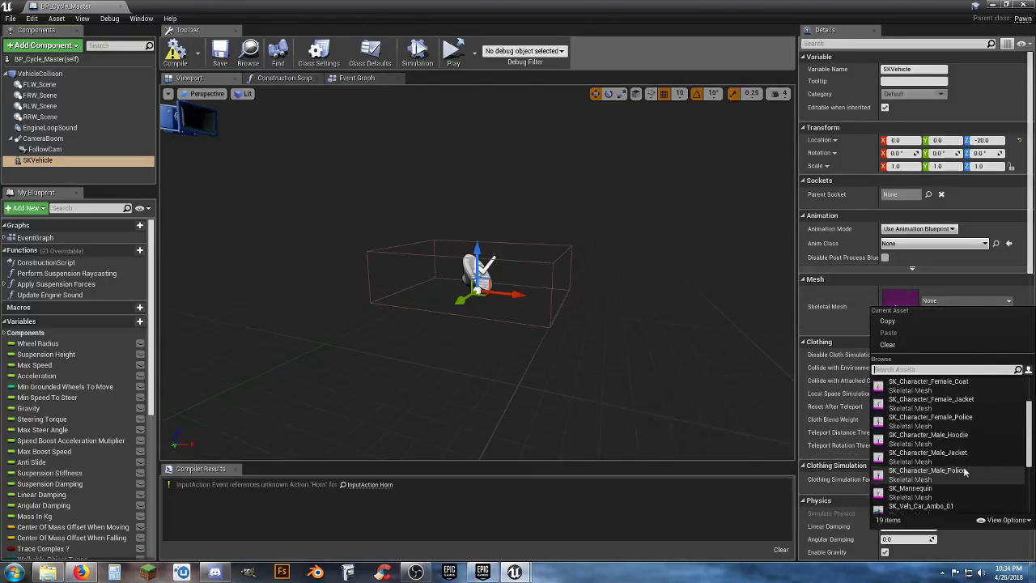
pyautogui.scroll(-4, 965, 472)
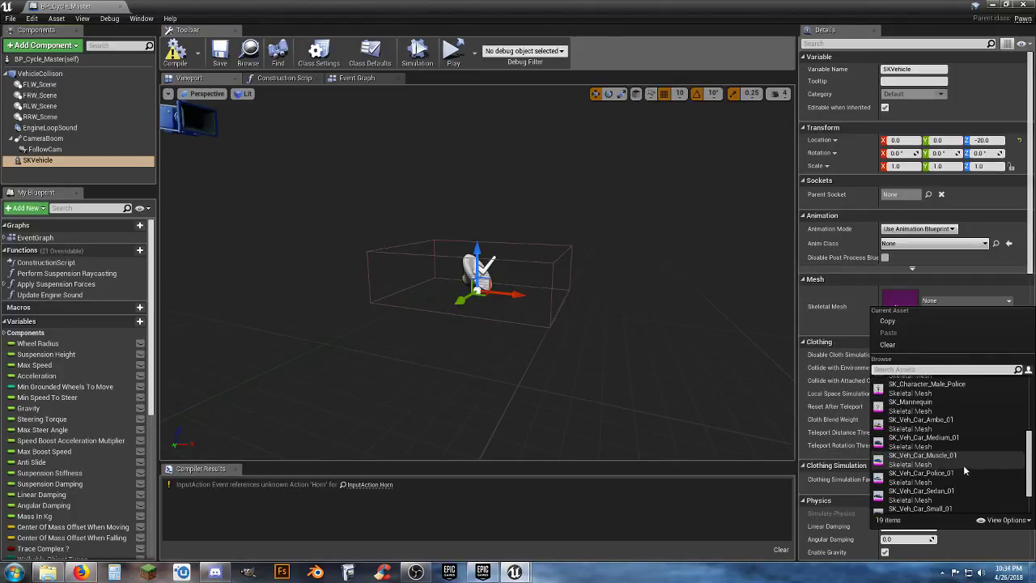
pyautogui.scroll(-2, 964, 467)
pyautogui.scroll(2, 965, 467)
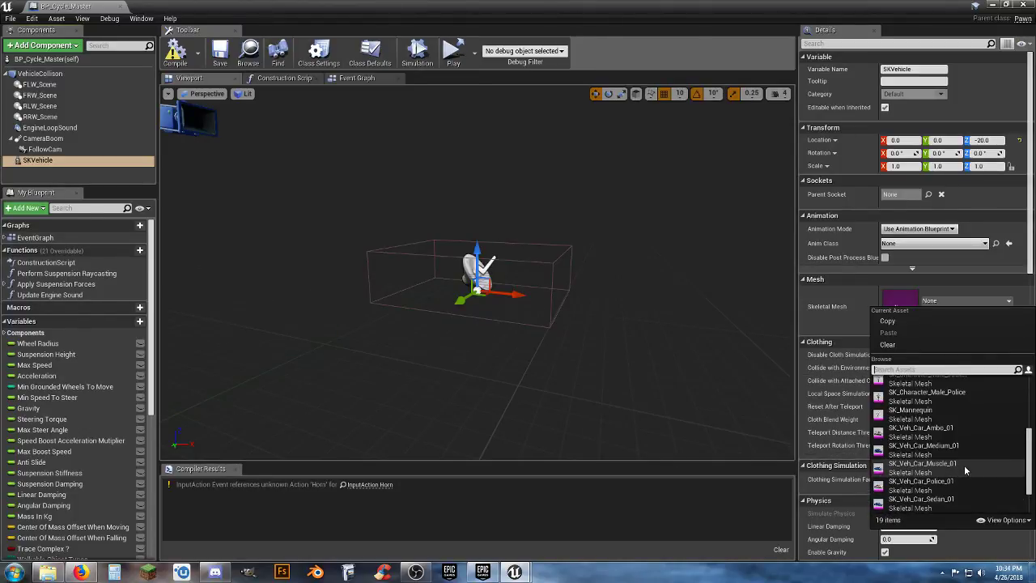
pyautogui.scroll(-2, 964, 469)
pyautogui.scroll(4, 964, 464)
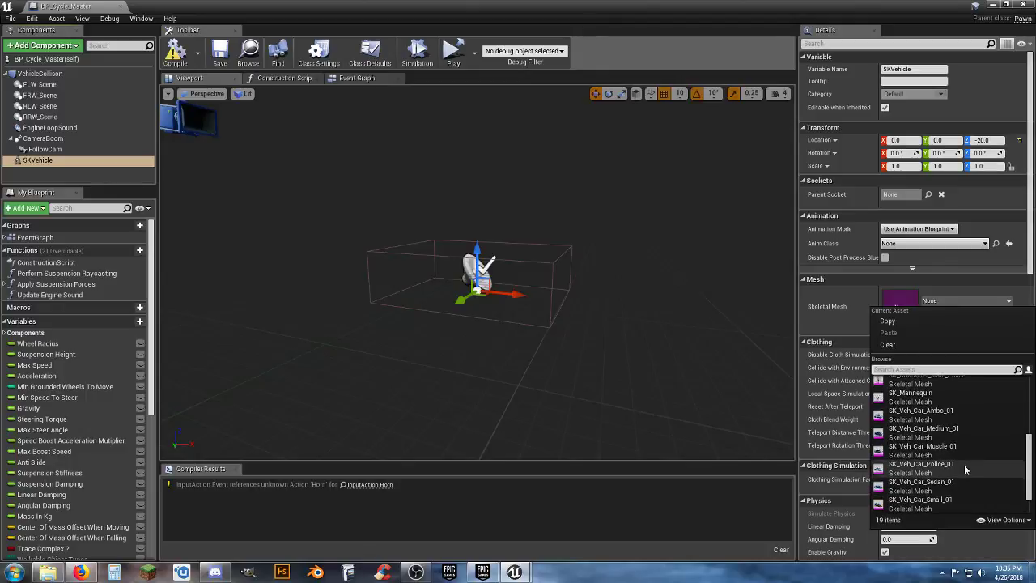
pyautogui.click(931, 481)
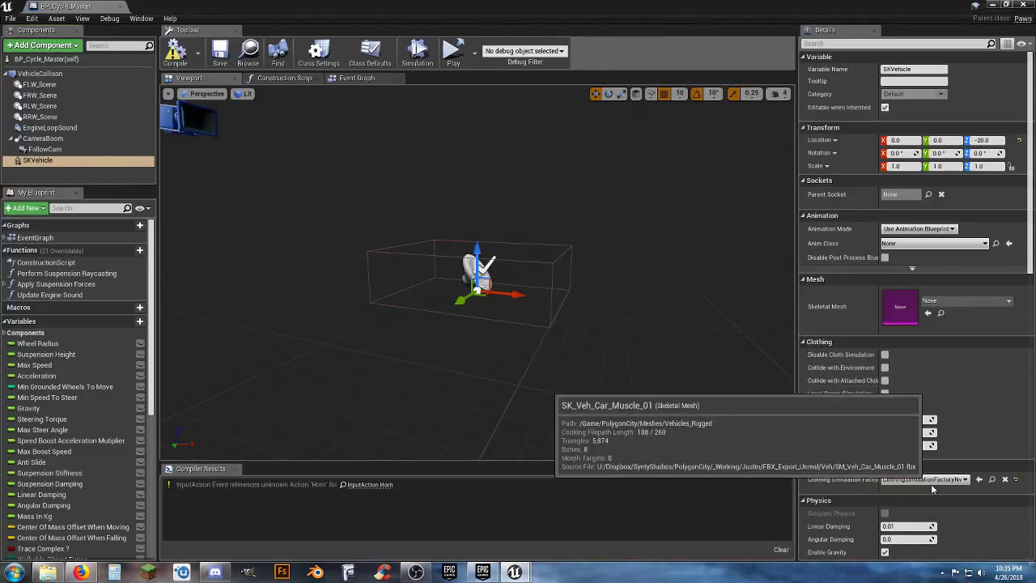
pyautogui.scroll(-3, 624, 345)
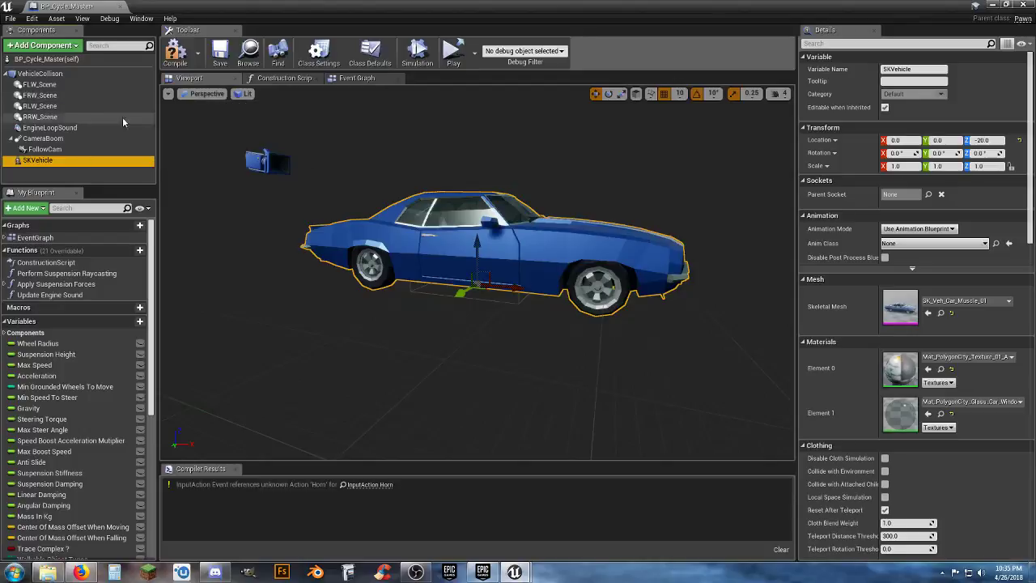
# Step: Check the placement of the VehicleCollison box and the wheel scene components against the car mesh
pyautogui.click(42, 73)
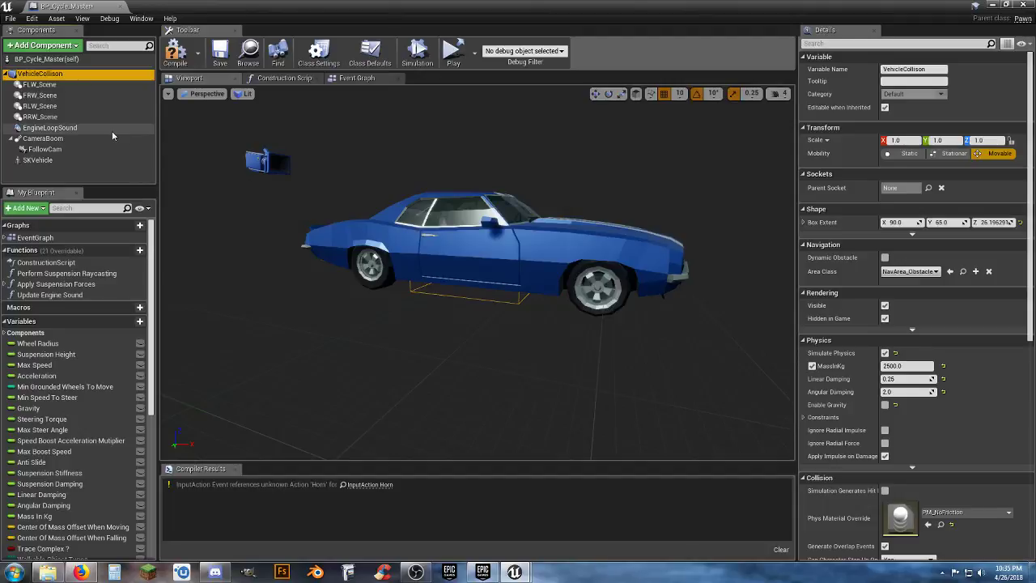
pyautogui.click(50, 85)
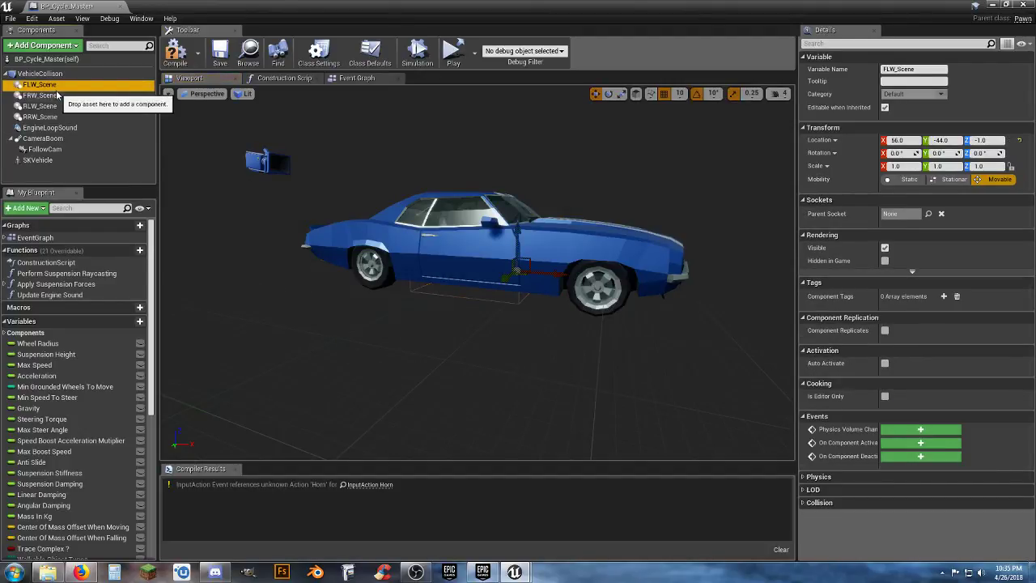
pyautogui.click(52, 106)
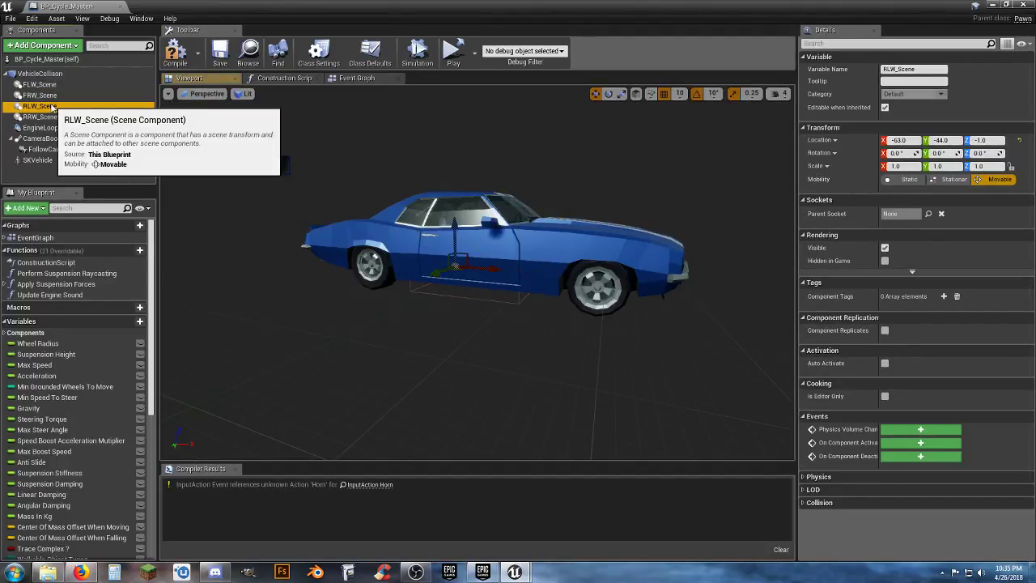
pyautogui.click(47, 117)
# Step: Move the FLW_Scene component outward and forward to the car's front left wheel, to about X 226 and Y -94
pyautogui.click(53, 85)
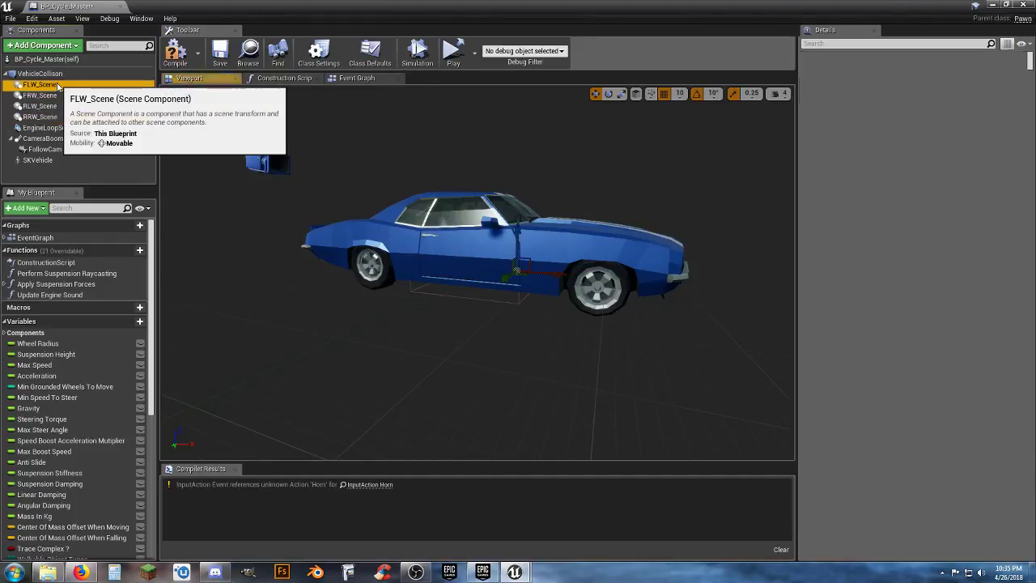
pyautogui.press('d')
pyautogui.moveTo(489, 317); pyautogui.dragTo(332, 290, button='right')
pyautogui.moveTo(401, 322); pyautogui.dragTo(379, 322)
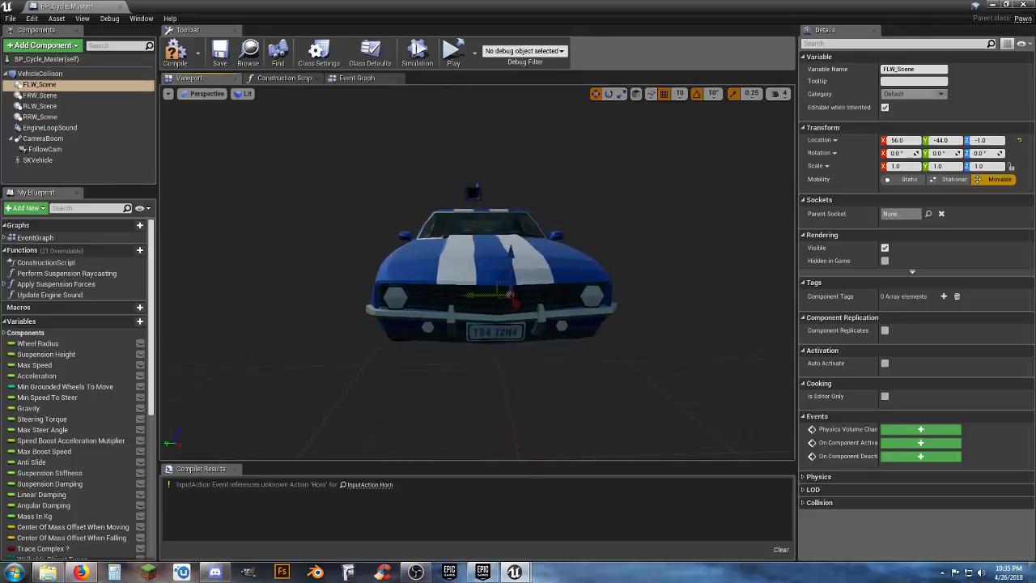
pyautogui.moveTo(477, 316)
pyautogui.mouseDown(button='right')
pyautogui.moveTo(680, 315)
pyautogui.moveTo(474, 344)
pyautogui.moveTo(502, 352)
pyautogui.moveTo(464, 316)
pyautogui.mouseUp(button='right')
pyautogui.press('a')
pyautogui.press('s')
pyautogui.moveTo(537, 272); pyautogui.dragTo(484, 241)
pyautogui.moveTo(483, 279); pyautogui.dragTo(607, 271, button='right')
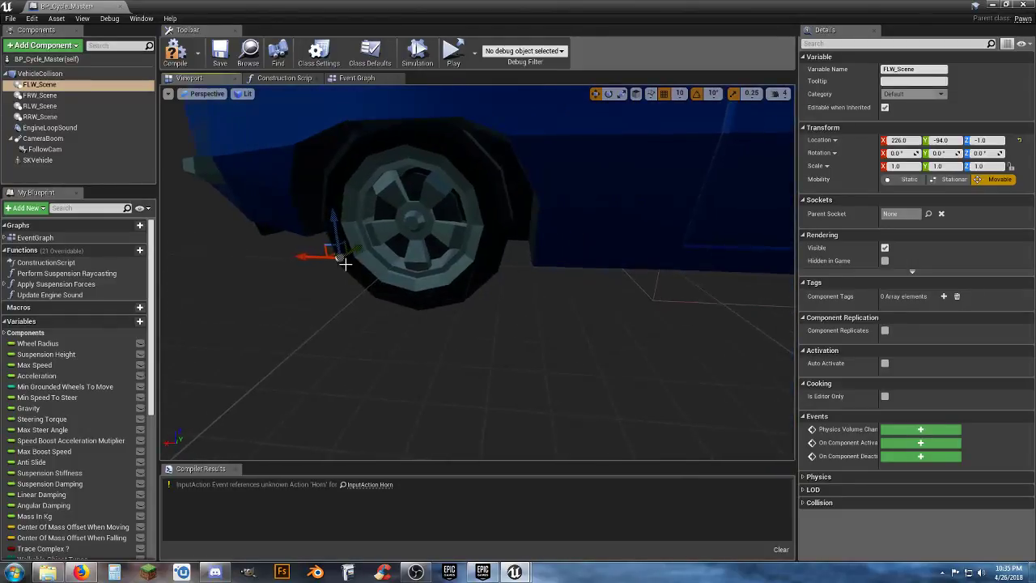
# Step: Centre FLW_Scene on the front left wheel hub at about X 192, Y -100, Z 15
pyautogui.moveTo(320, 257); pyautogui.dragTo(394, 265)
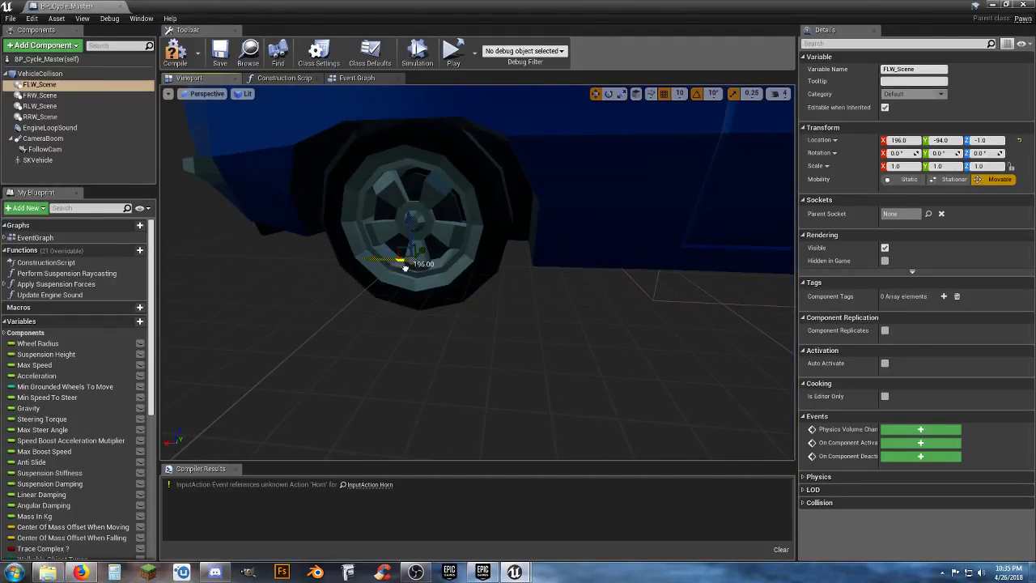
pyautogui.moveTo(411, 230); pyautogui.dragTo(414, 196)
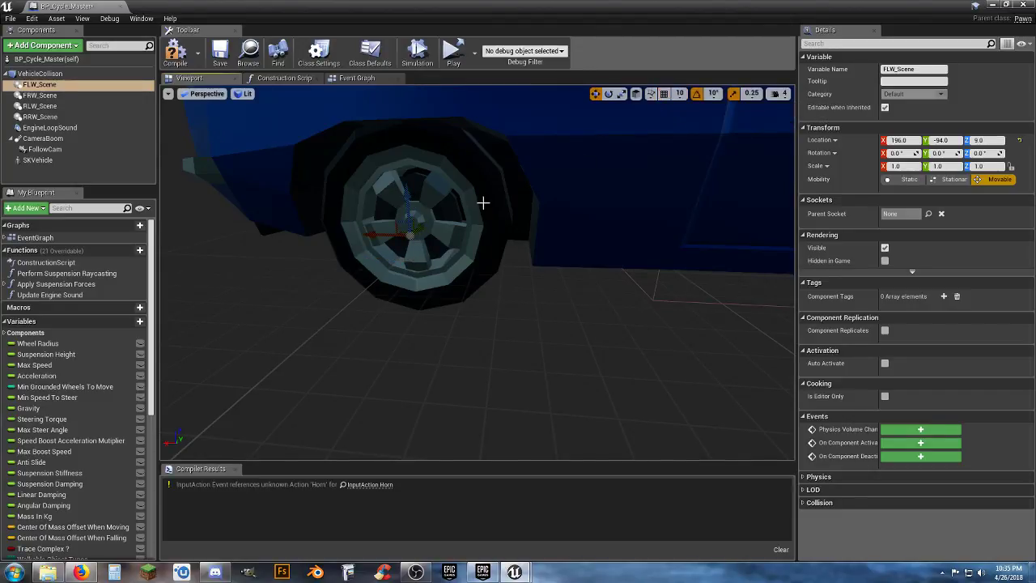
pyautogui.moveTo(410, 199); pyautogui.dragTo(369, 226)
pyautogui.moveTo(421, 225); pyautogui.dragTo(447, 235, button='right')
pyautogui.moveTo(444, 245); pyautogui.dragTo(476, 208)
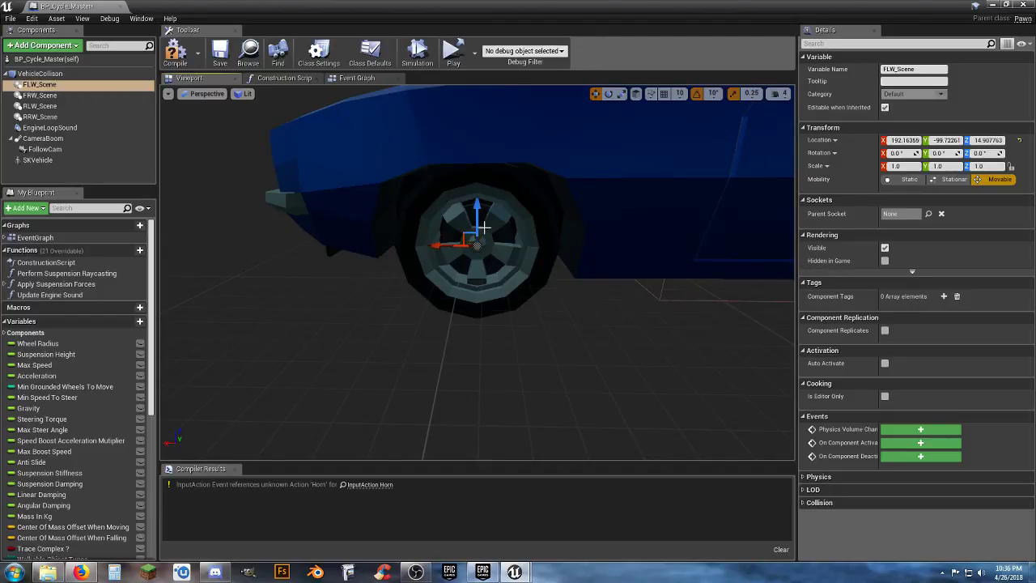
# Step: Move the FRW_Scene component forward and up to the front right wheel hub, to about X 194 and Z 13
pyautogui.press('d')
pyautogui.moveTo(394, 248); pyautogui.dragTo(429, 248, button='right')
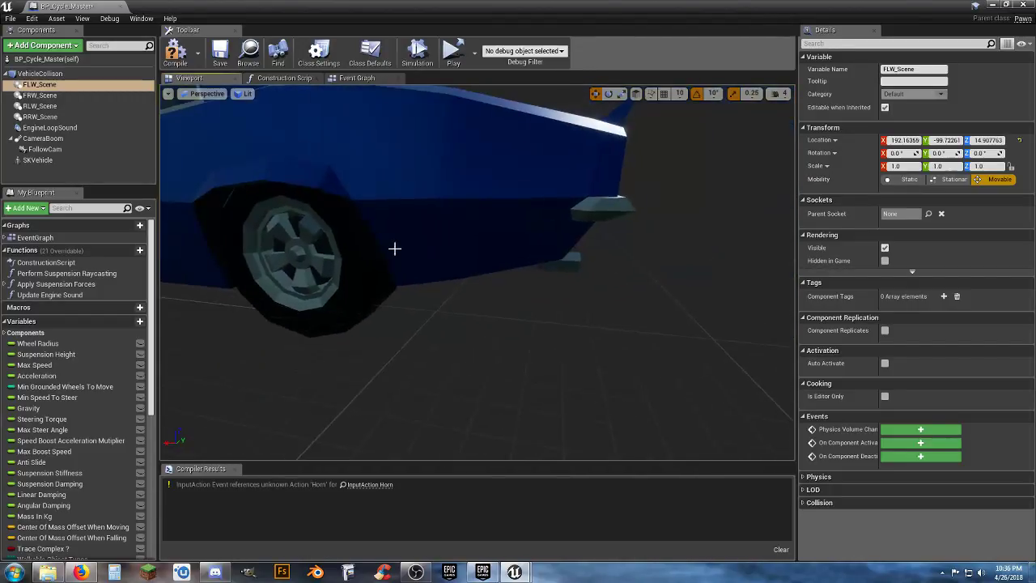
pyautogui.doubleClick(49, 96)
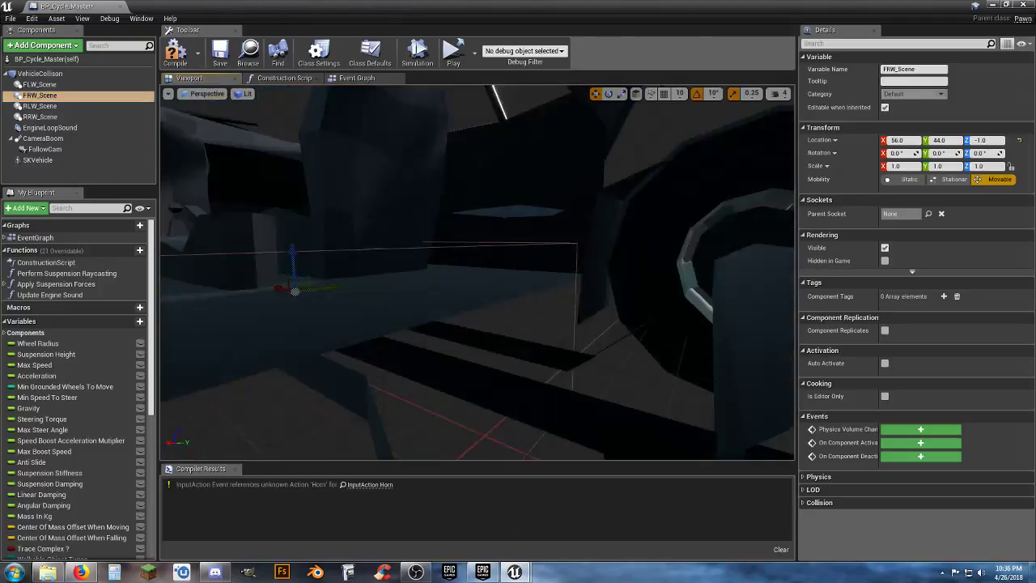
pyautogui.press('d')
pyautogui.moveTo(300, 208); pyautogui.dragTo(259, 208, button='right')
pyautogui.press('d')
pyautogui.moveTo(363, 226); pyautogui.dragTo(271, 226, button='right')
pyautogui.press('d')
pyautogui.press('s')
pyautogui.moveTo(483, 275)
pyautogui.mouseDown(button='right')
pyautogui.moveTo(502, 277)
pyautogui.moveTo(474, 268)
pyautogui.mouseUp(button='right')
pyautogui.press('w')
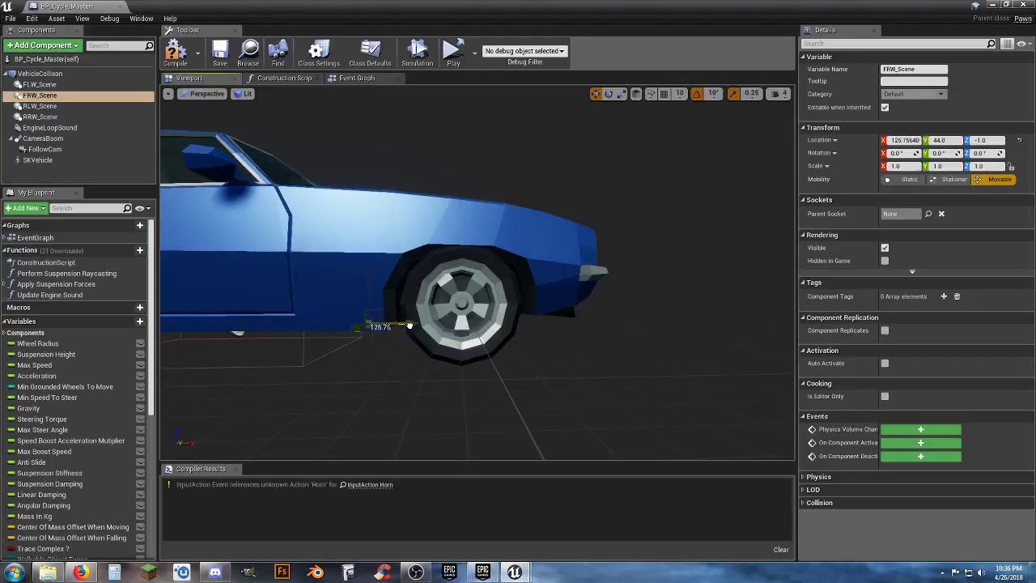
pyautogui.moveTo(410, 326); pyautogui.dragTo(488, 326)
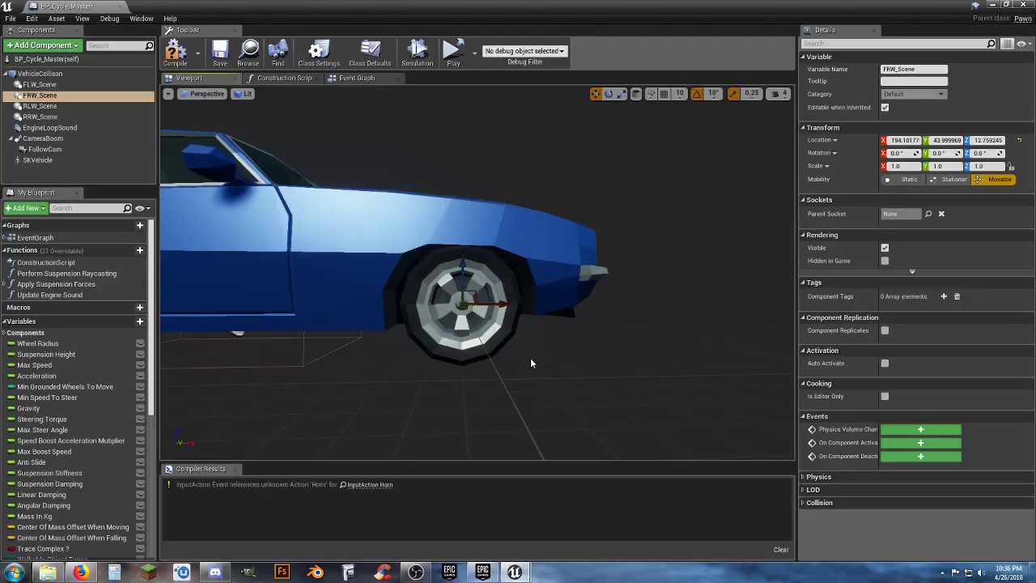
# Step: Shift FRW_Scene outward to the front right wheel's outer face, centred at about X 193, Y 103, Z 15
pyautogui.press('s')
pyautogui.press('d')
pyautogui.moveTo(531, 362); pyautogui.dragTo(348, 358, button='right')
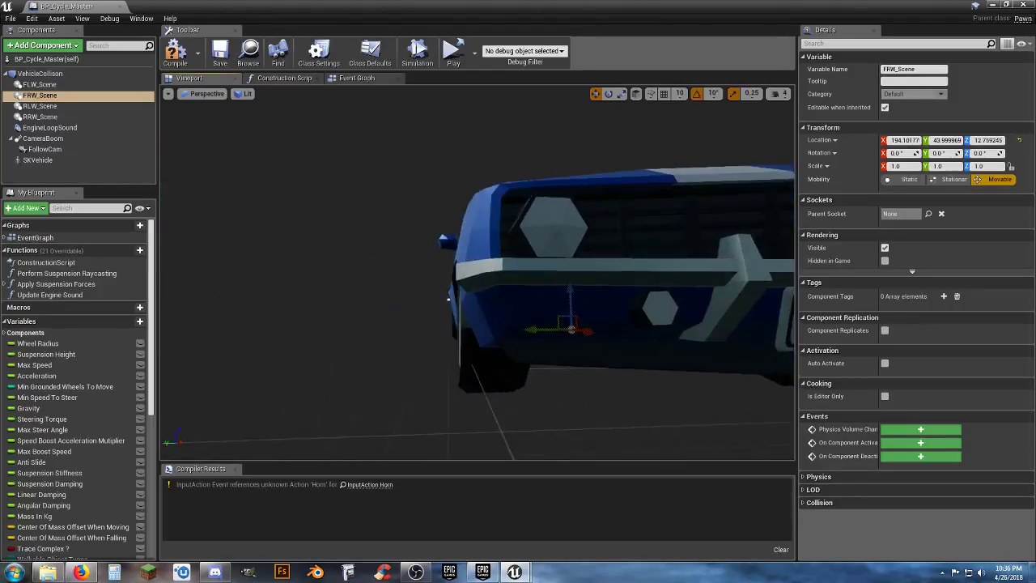
pyautogui.moveTo(437, 368); pyautogui.dragTo(528, 341, button='right')
pyautogui.moveTo(532, 334); pyautogui.dragTo(427, 331)
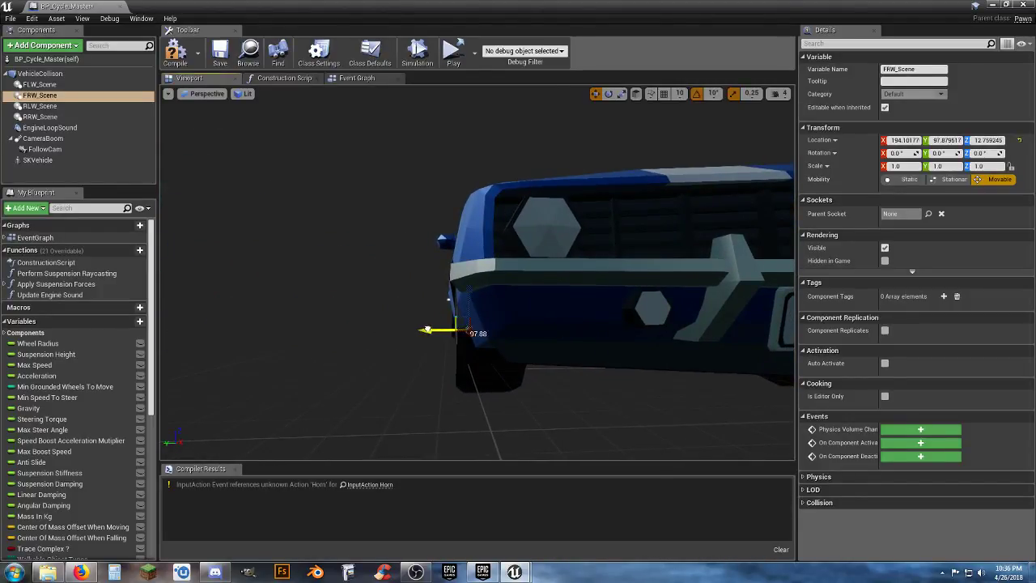
pyautogui.press('a')
pyautogui.moveTo(417, 330); pyautogui.dragTo(534, 360, button='right')
pyautogui.press('w')
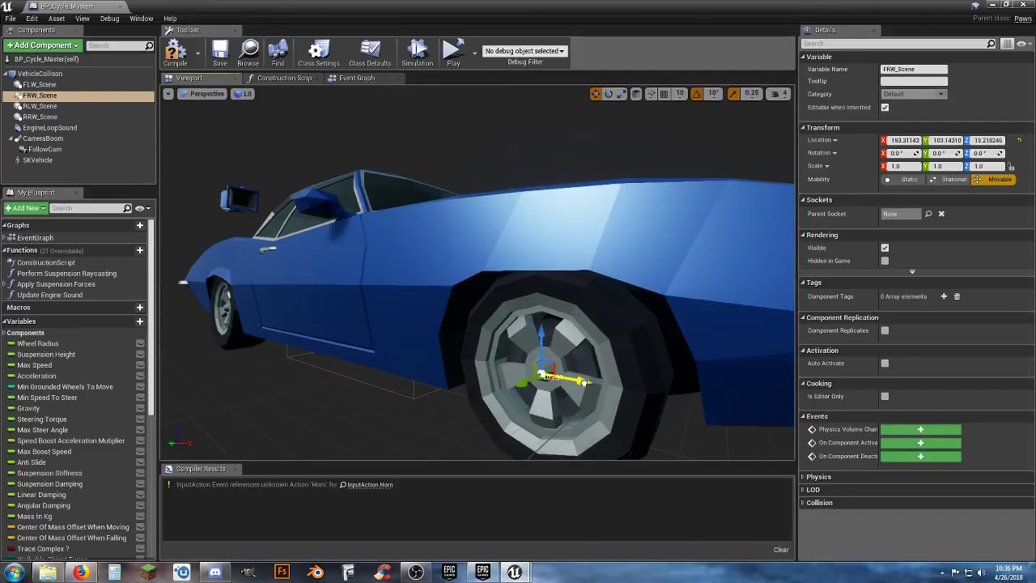
# Step: Move the RLW_Scene component back in line with the rear left wheel, to about X -132
pyautogui.press('a')
pyautogui.moveTo(524, 311); pyautogui.dragTo(688, 314, button='right')
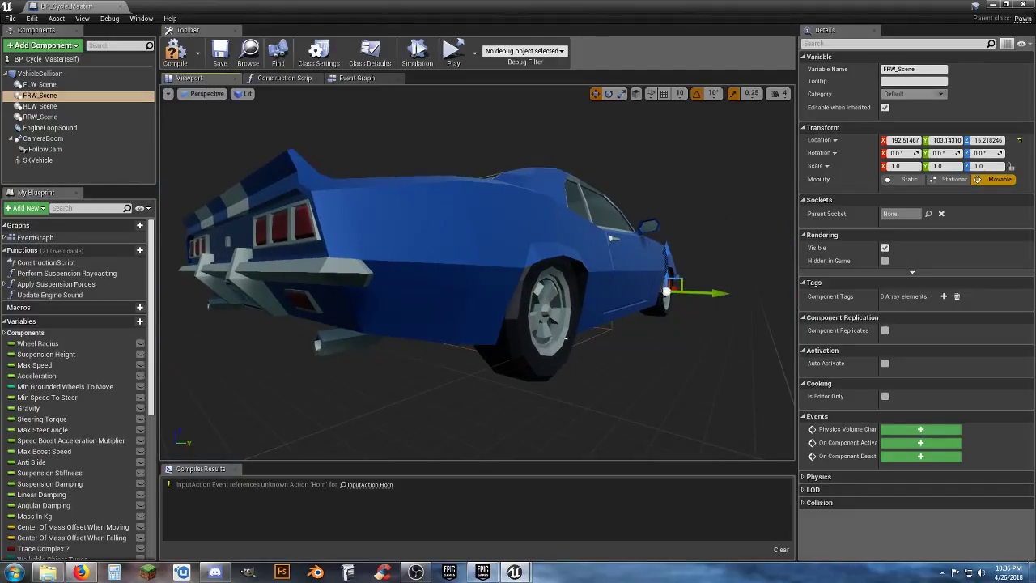
pyautogui.click(58, 108)
pyautogui.press('f')
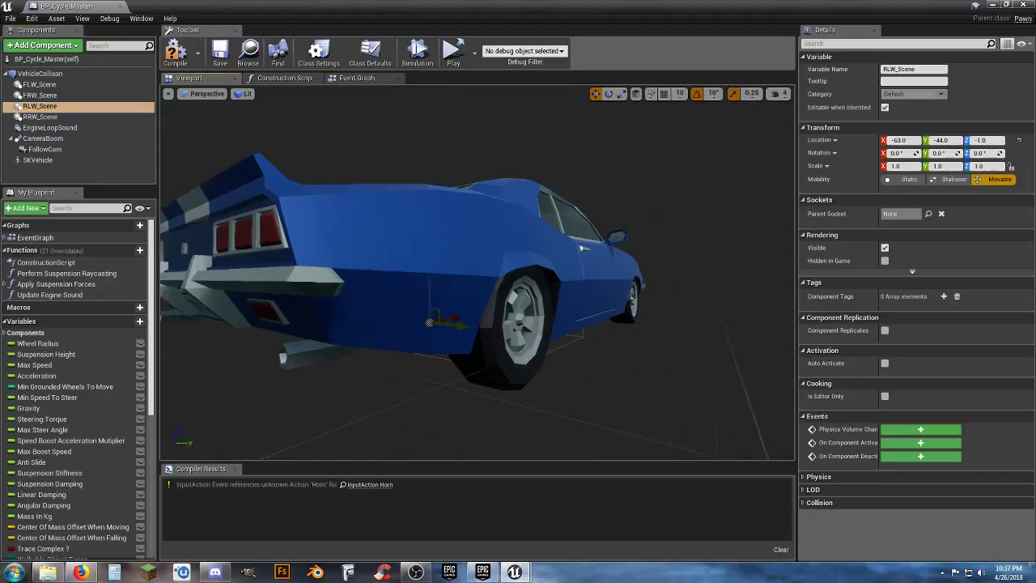
pyautogui.press('a')
pyautogui.moveTo(477, 275); pyautogui.dragTo(514, 275, button='right')
pyautogui.press('w')
pyautogui.press('w')
pyautogui.press('s')
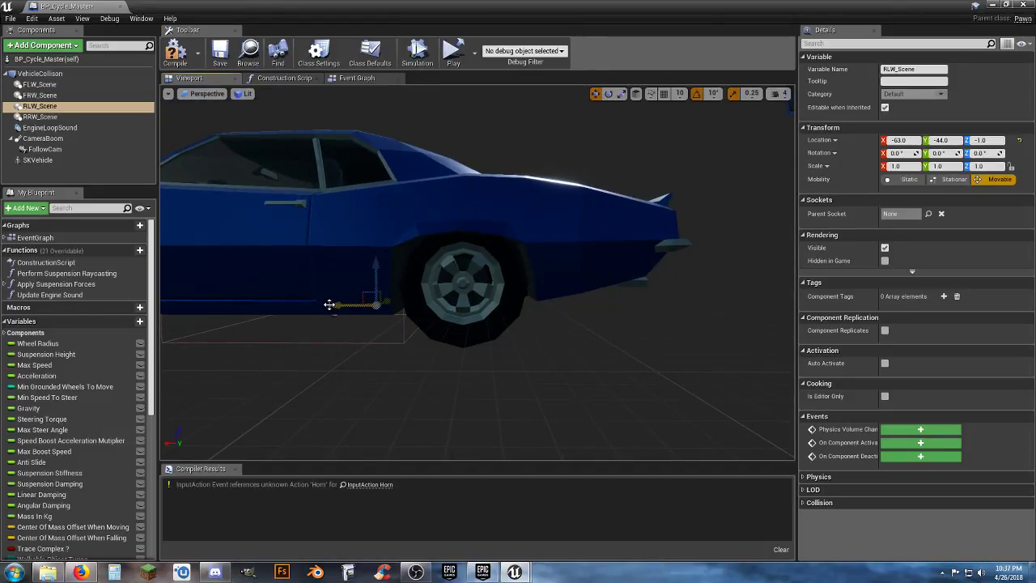
pyautogui.moveTo(329, 305); pyautogui.dragTo(388, 312)
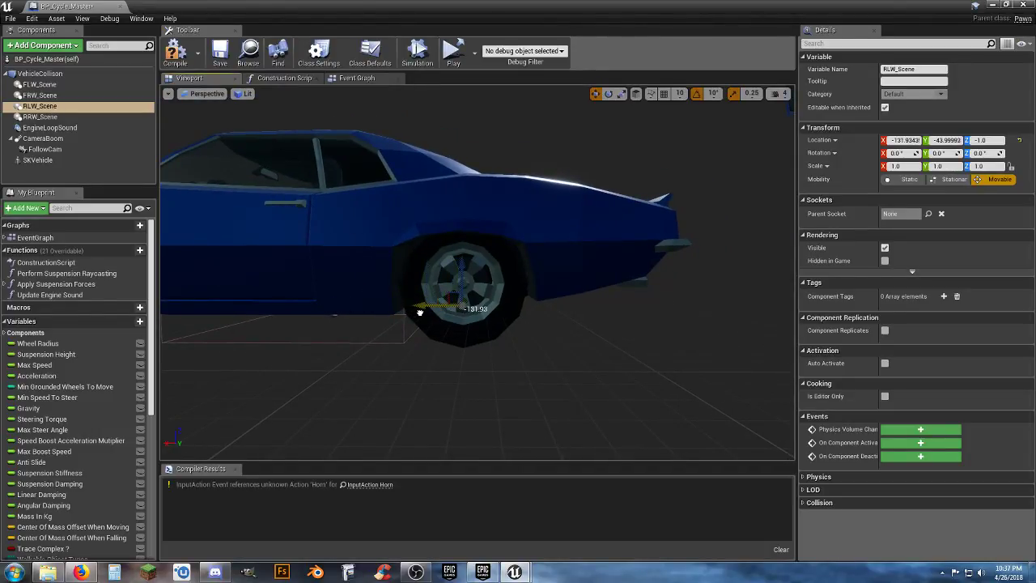
# Step: Centre RLW_Scene on the rear left wheel's outer hub at about X -136, Y -111, Z 22
pyautogui.keyDown('alt'); pyautogui.moveTo(431, 339); pyautogui.dragTo(348, 330); pyautogui.keyUp('alt')
pyautogui.keyDown('alt'); pyautogui.moveTo(348, 331); pyautogui.dragTo(372, 330, button='right'); pyautogui.keyUp('alt')
pyautogui.keyDown('alt'); pyautogui.moveTo(454, 346); pyautogui.dragTo(468, 385, button='right'); pyautogui.keyUp('alt')
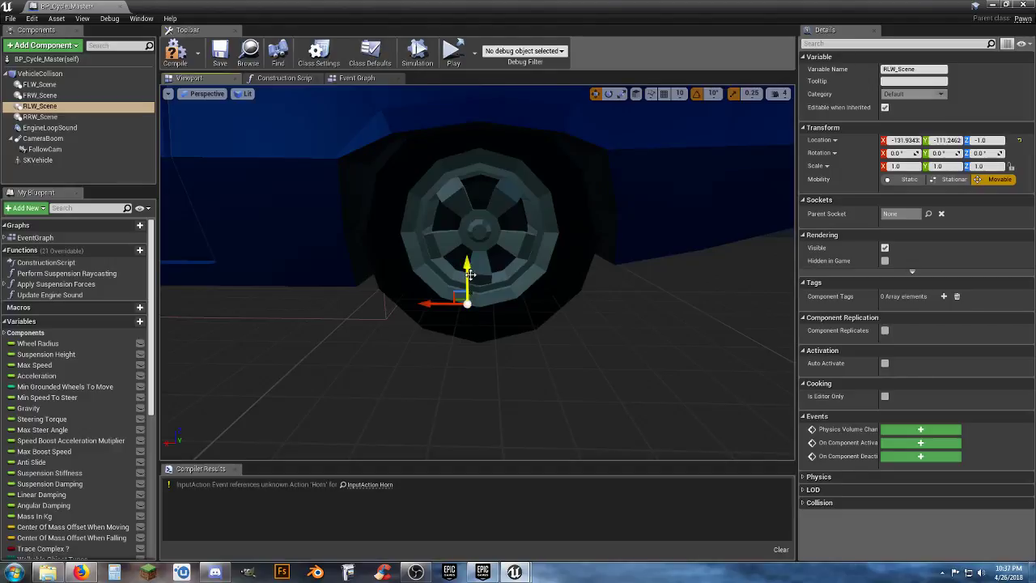
pyautogui.moveTo(470, 275); pyautogui.dragTo(466, 189)
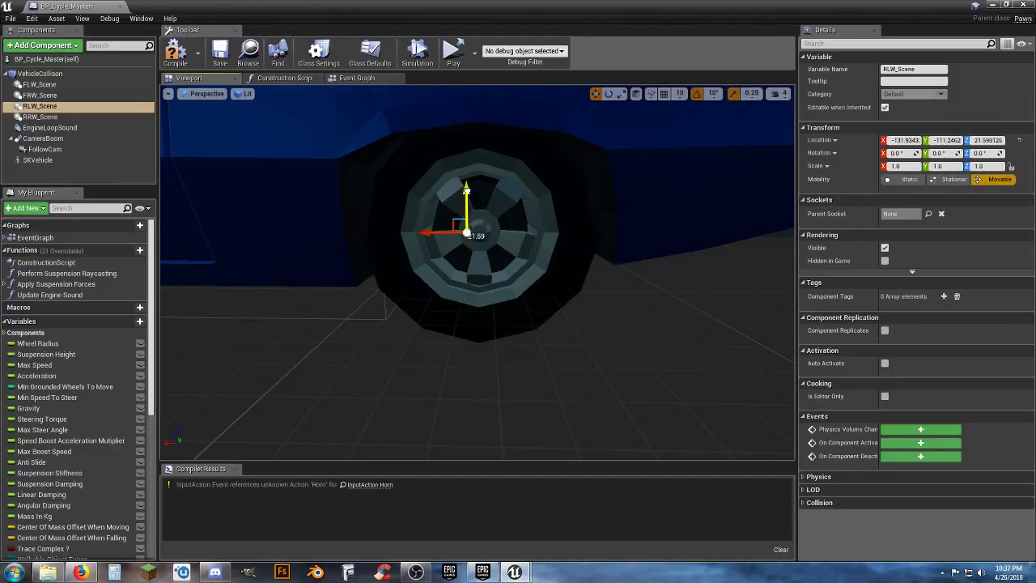
pyautogui.moveTo(421, 233); pyautogui.dragTo(433, 234)
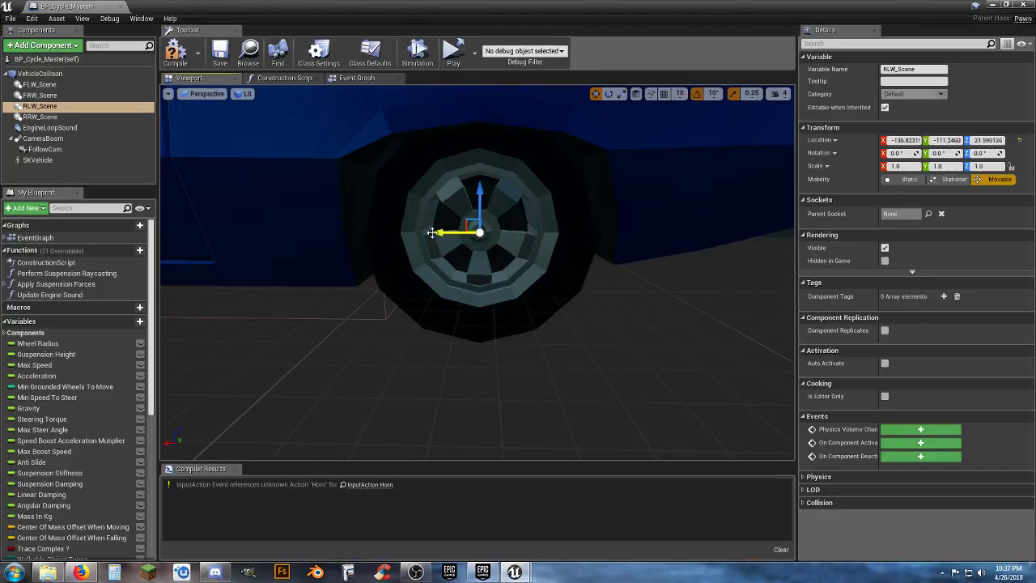
# Step: Move the RRW_Scene component back and outward to the rear right wheel, to about X -139 and Y 104
pyautogui.click(40, 117)
pyautogui.press('f')
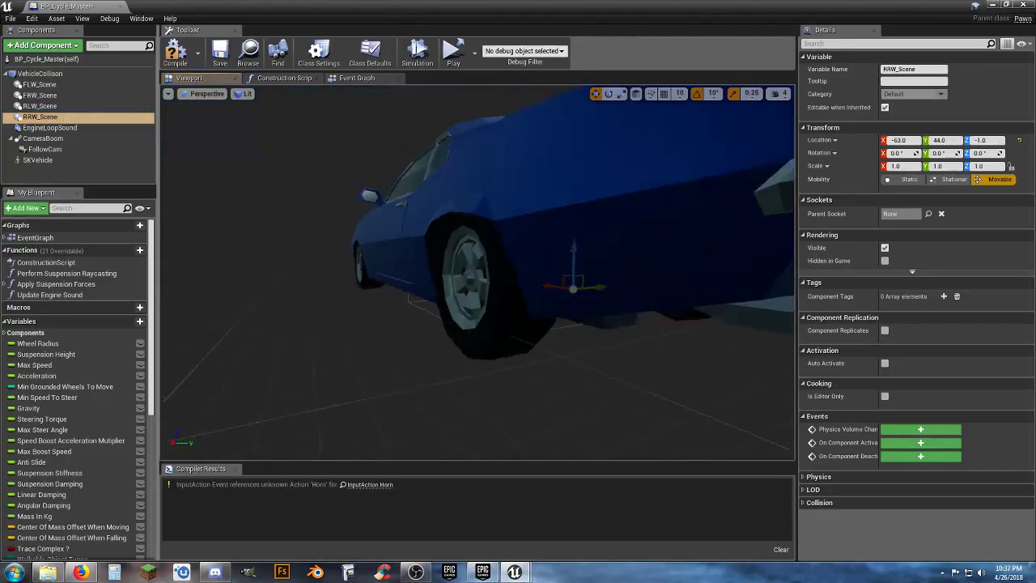
pyautogui.moveTo(478, 275); pyautogui.dragTo(320, 272, button='right')
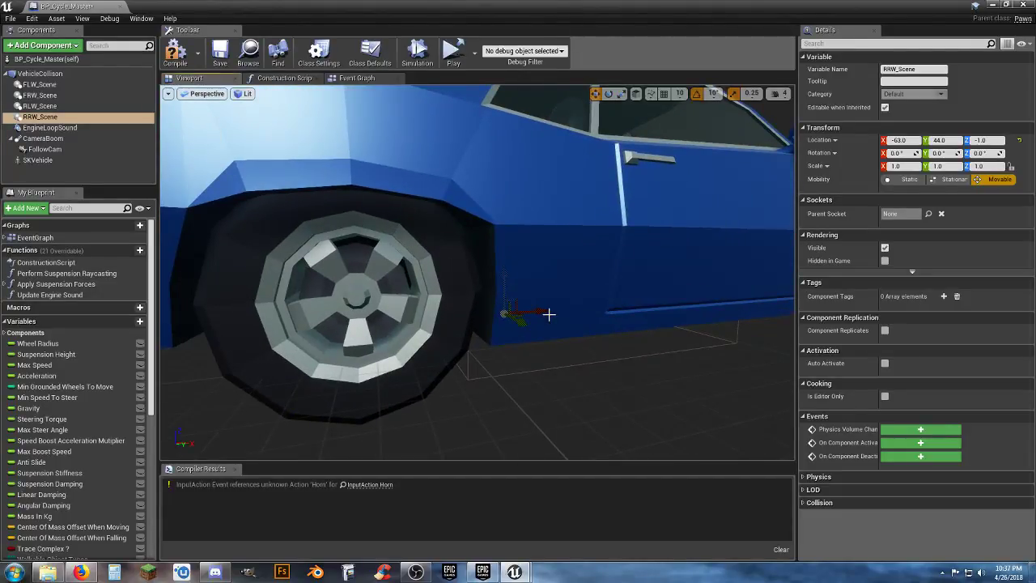
pyautogui.moveTo(545, 314); pyautogui.dragTo(364, 317)
pyautogui.moveTo(395, 356); pyautogui.dragTo(526, 356, button='right')
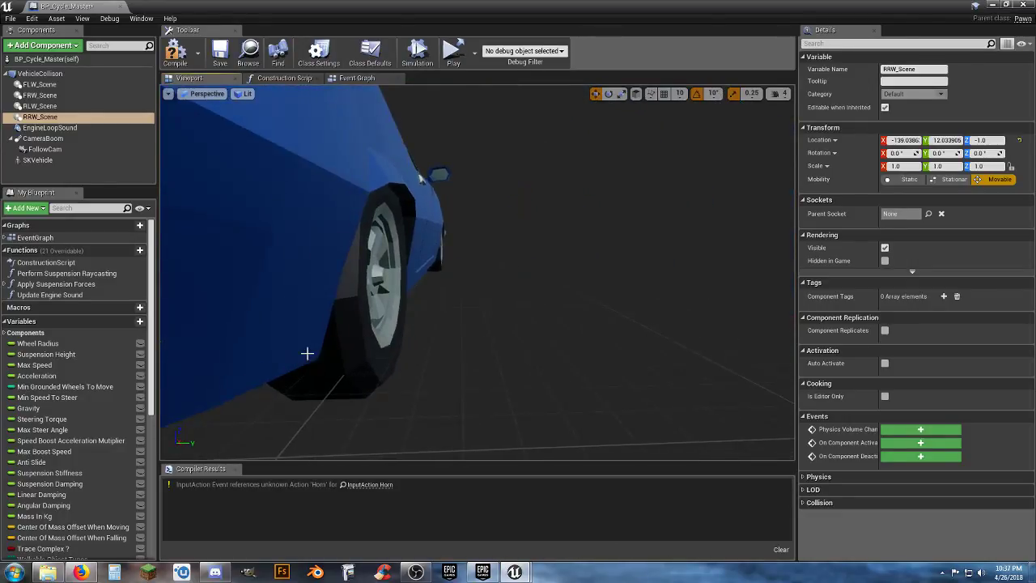
pyautogui.keyDown('alt'); pyautogui.moveTo(308, 351); pyautogui.dragTo(486, 294); pyautogui.keyUp('alt')
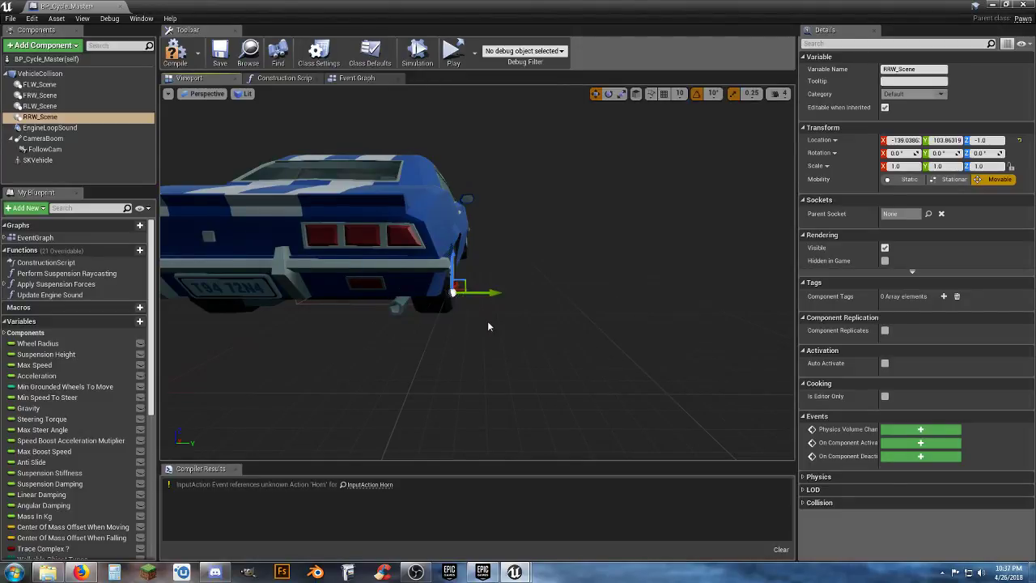
# Step: Raise RRW_Scene to the rear right wheel hub and centre it at about X -136, Z 21
pyautogui.press('w')
pyautogui.moveTo(488, 326); pyautogui.dragTo(336, 324, button='right')
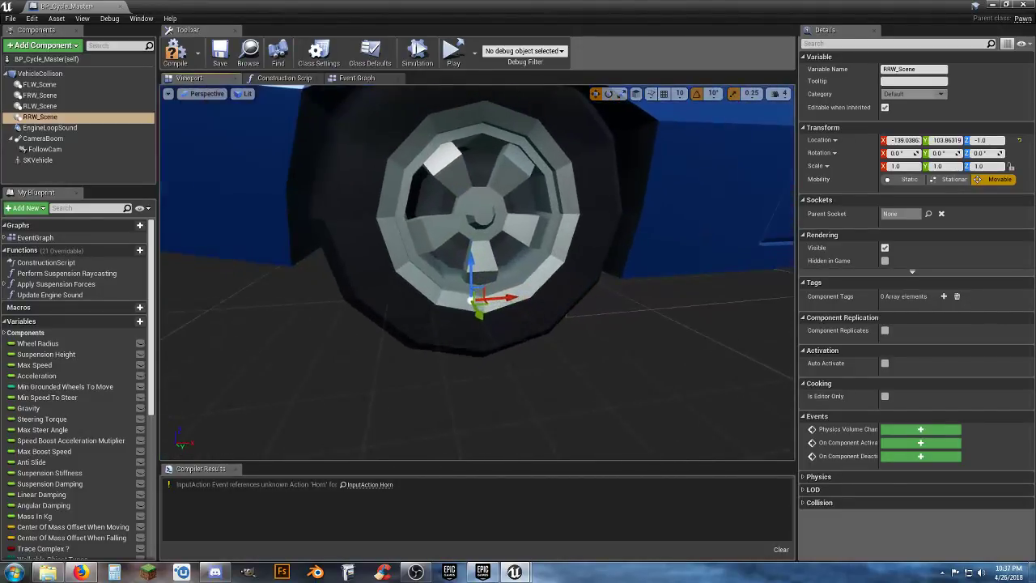
pyautogui.moveTo(470, 266); pyautogui.dragTo(472, 178)
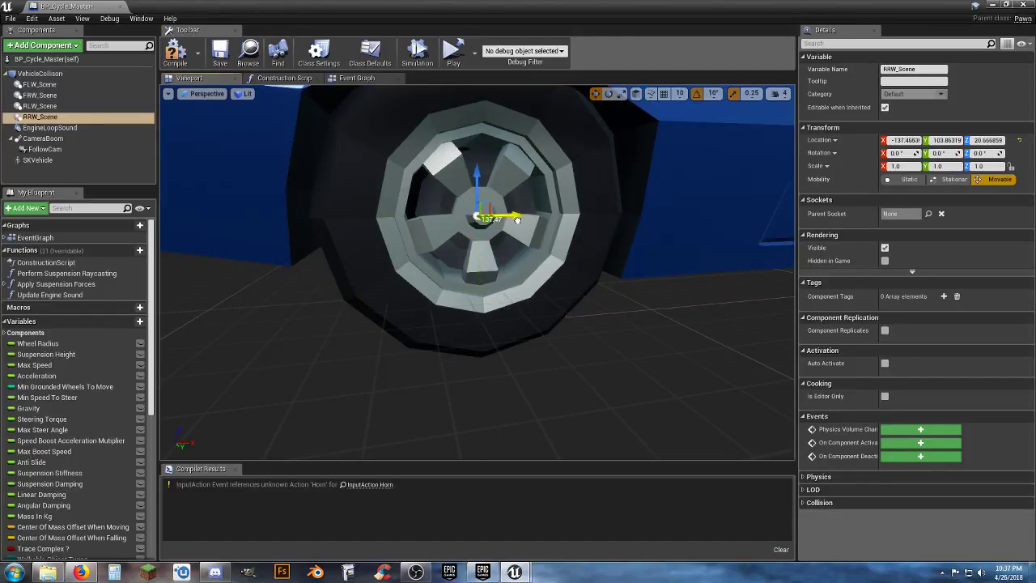
# Step: Review the EngineLoopSound component and compare the VehicleCollison box with the size of the car body
pyautogui.press('s')
pyautogui.moveTo(552, 268); pyautogui.dragTo(571, 243, button='right')
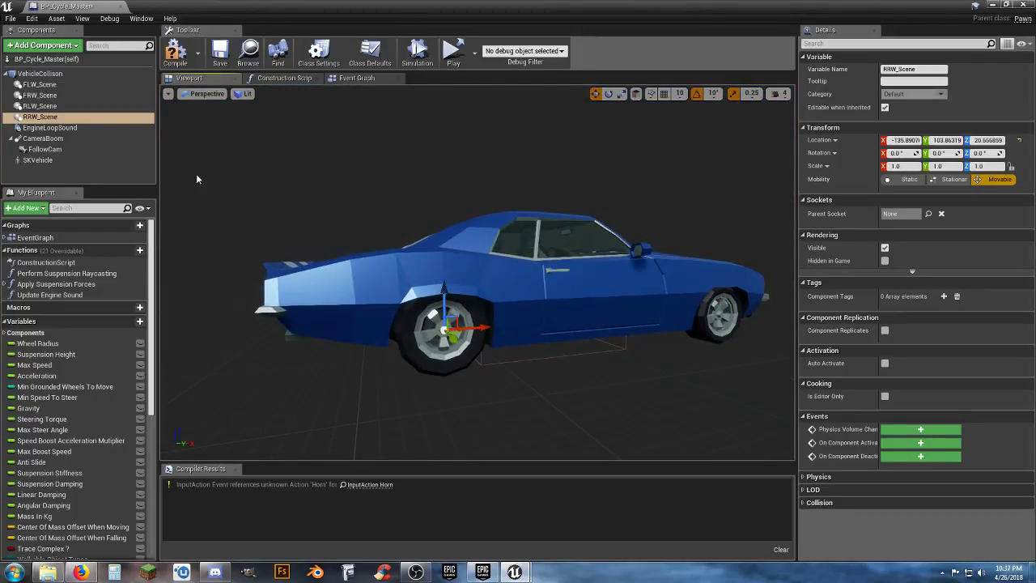
pyautogui.click(76, 130)
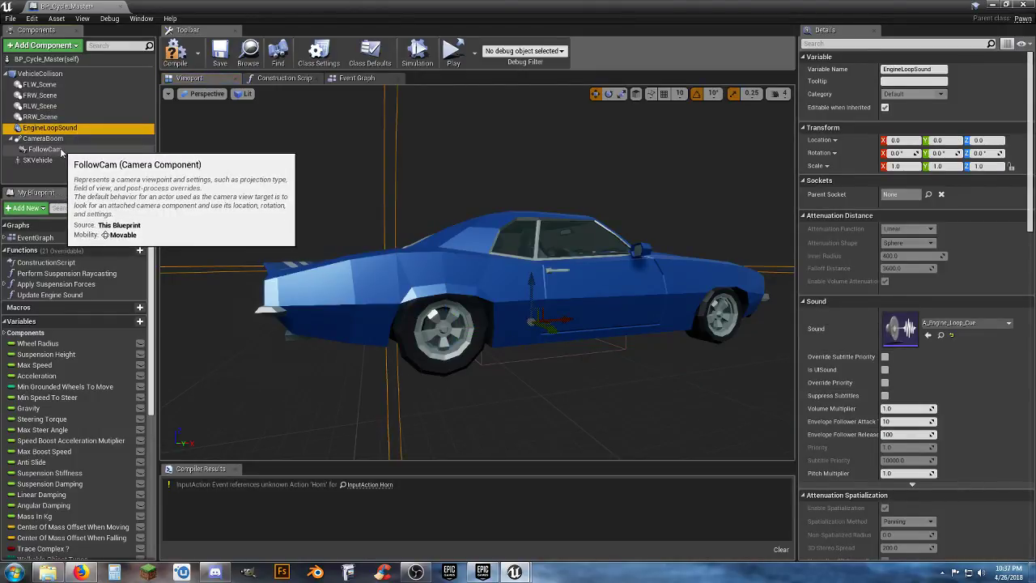
pyautogui.click(56, 159)
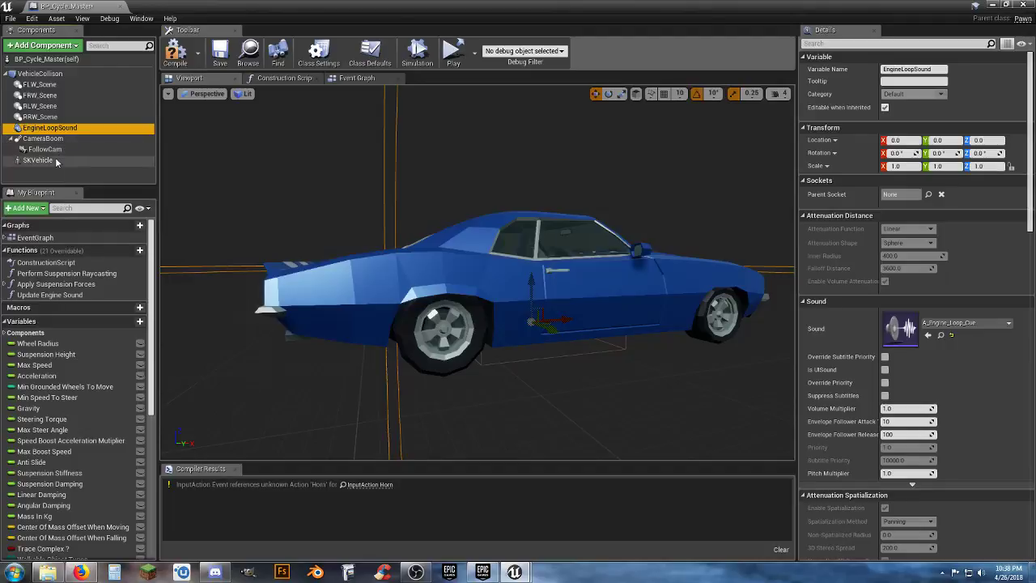
pyautogui.click(57, 74)
pyautogui.press('f')
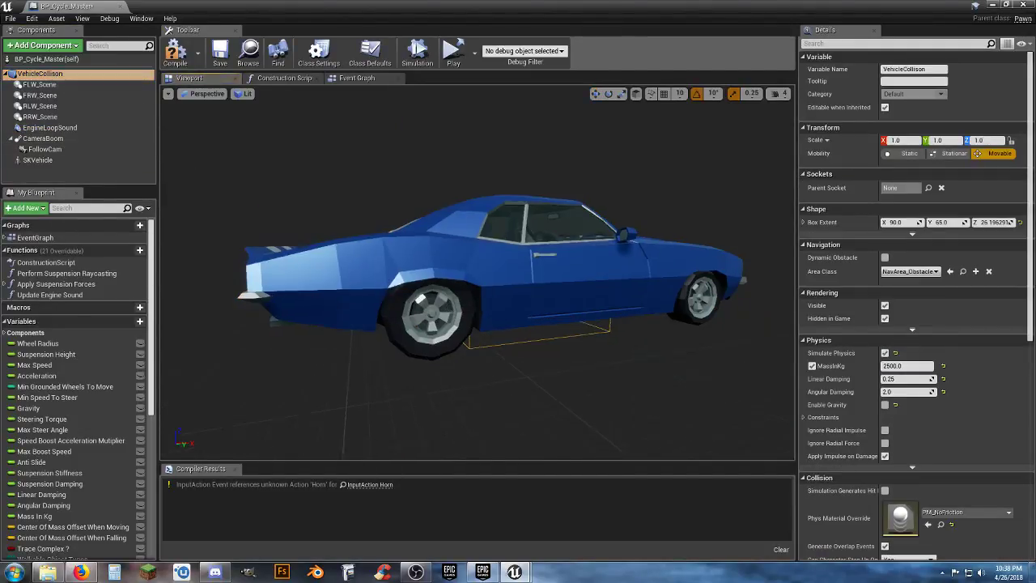
pyautogui.moveTo(478, 272); pyautogui.dragTo(452, 235, button='right')
pyautogui.moveTo(474, 329); pyautogui.dragTo(477, 329, button='right')
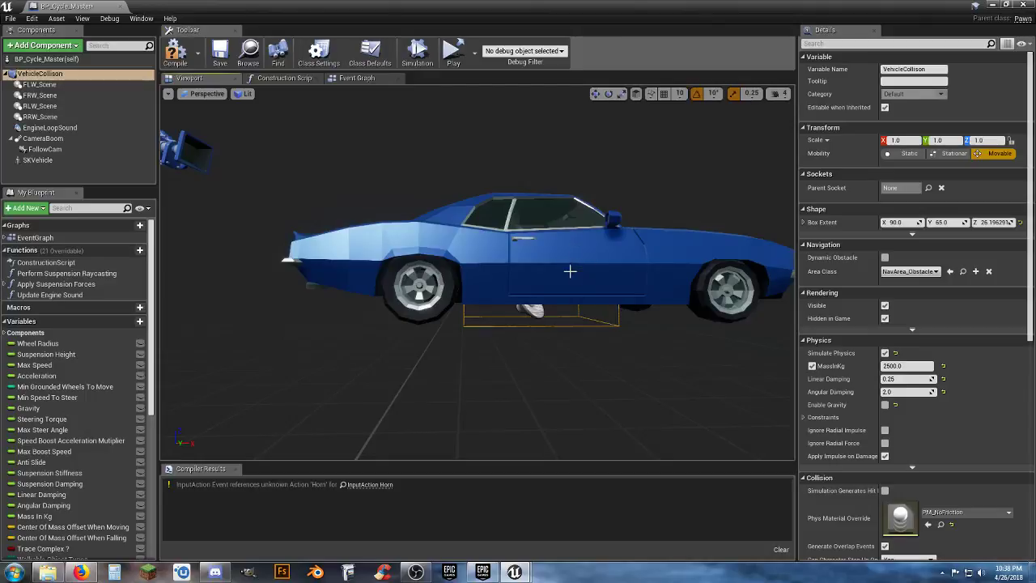
# Step: Dock the BP_Cycle_Master editor beside the level editor tab and save all modified assets
pyautogui.moveTo(79, 8); pyautogui.dragTo(238, 18)
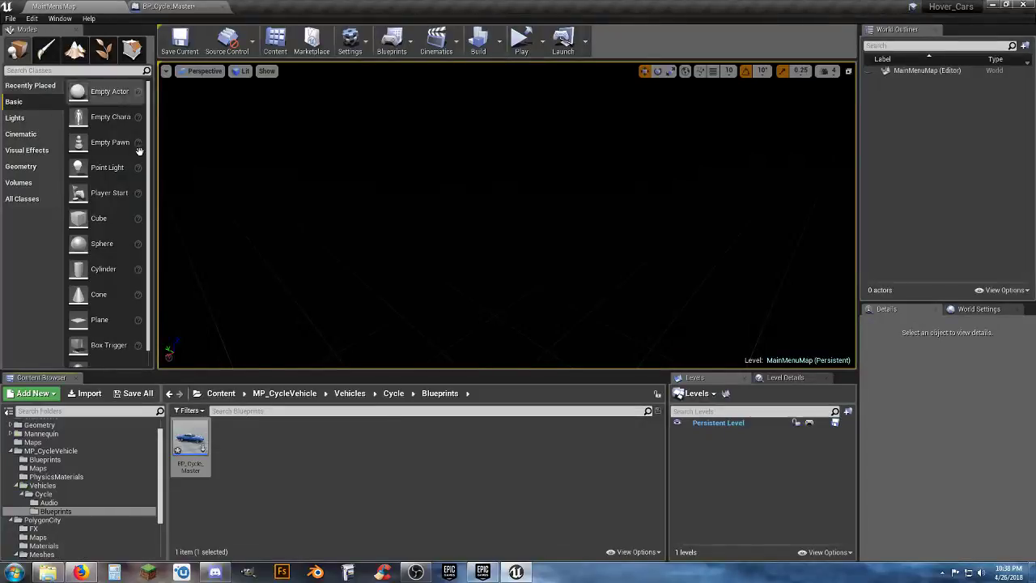
pyautogui.click(137, 394)
pyautogui.click(612, 385)
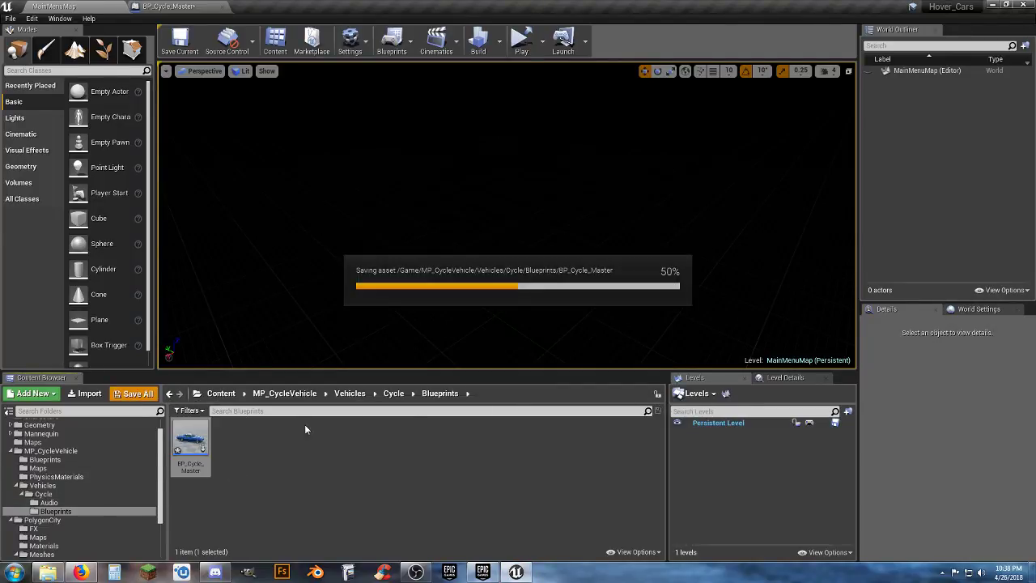
# Step: Open the Lobby_Map level from the Maps content folder
pyautogui.click(109, 442)
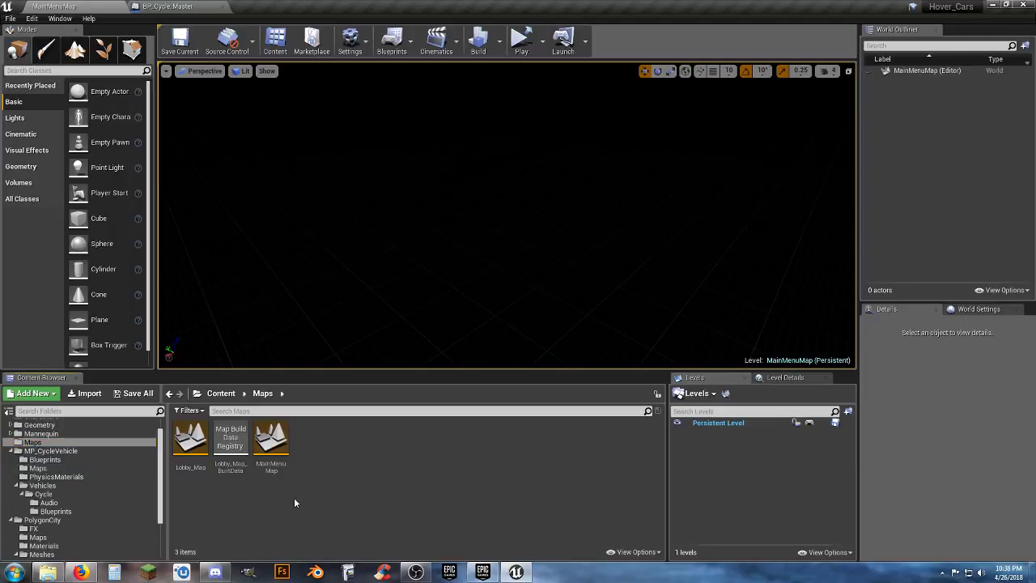
pyautogui.doubleClick(194, 446)
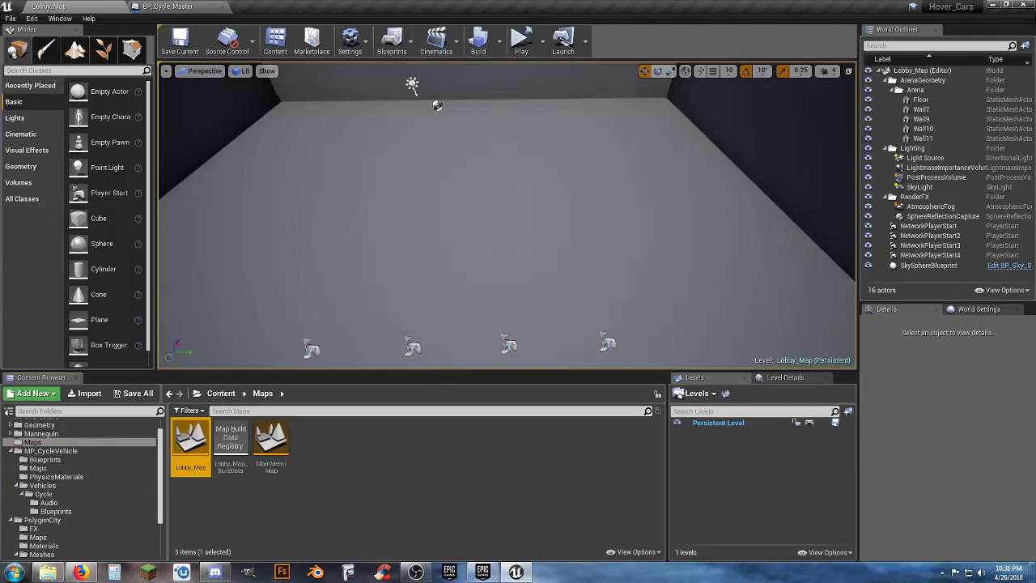
# Step: Place BP_Cycle_Master from the Cycle Blueprints folder in Lobby_Map and raise it to about Z 148 so its wheels clear the floor
pyautogui.click(70, 503)
pyautogui.click(70, 511)
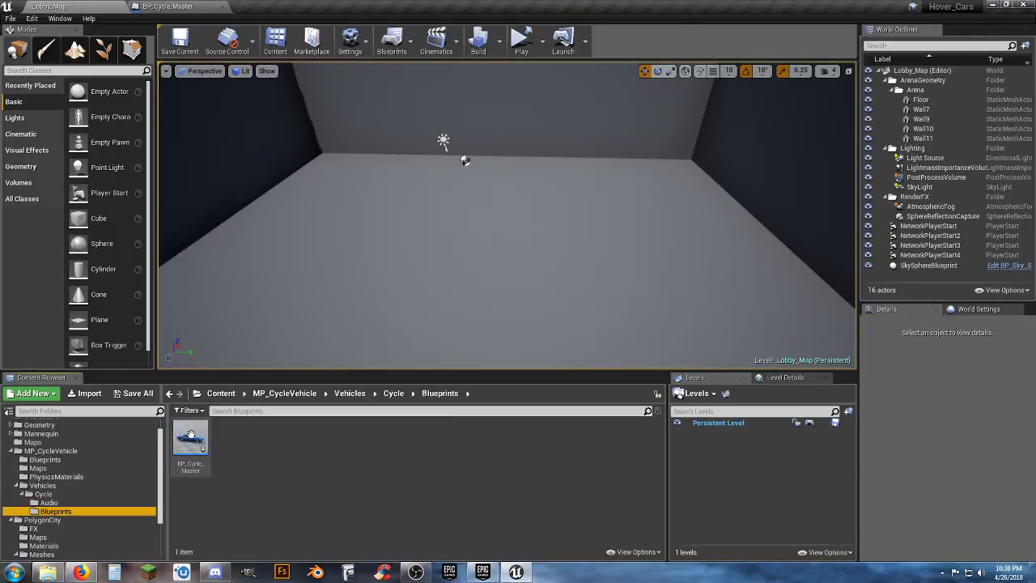
pyautogui.moveTo(191, 443); pyautogui.dragTo(368, 225)
pyautogui.moveTo(368, 225); pyautogui.dragTo(212, 204, button='right')
pyautogui.scroll(-5, 633, 347)
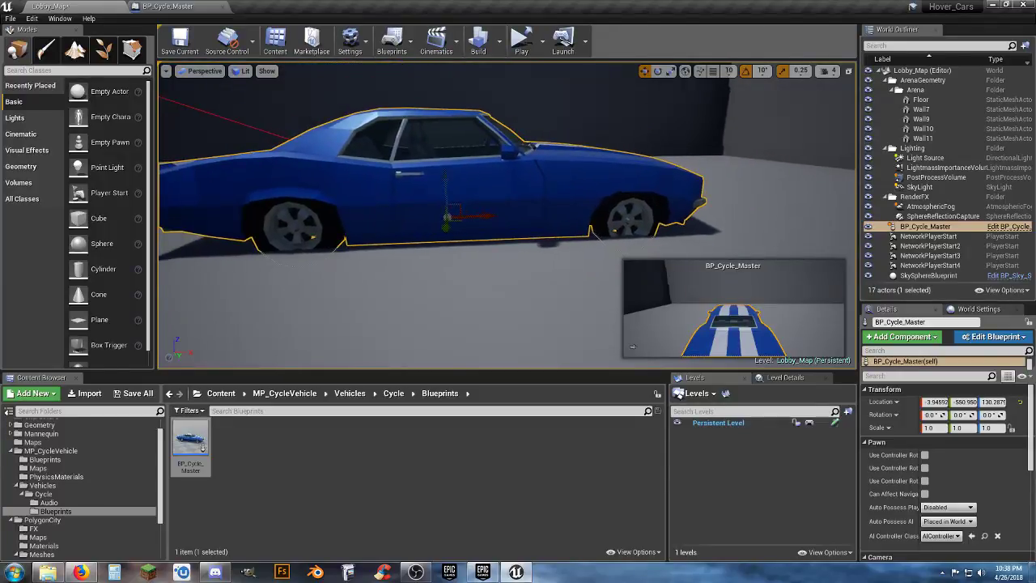
pyautogui.moveTo(446, 179); pyautogui.dragTo(449, 164)
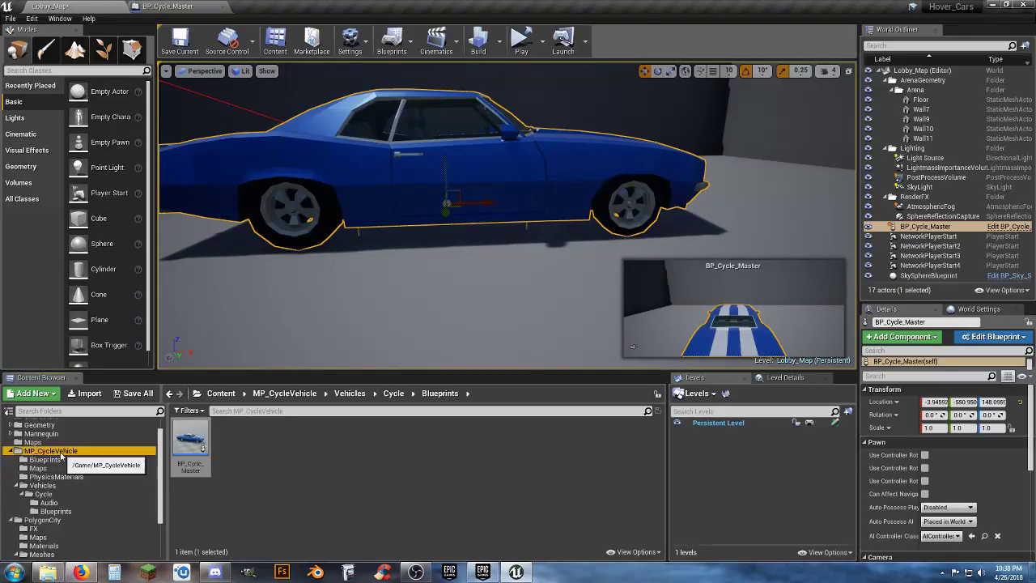
# Step: Set the level's GameMode Override to GM_MP_Cycle_Vehicle after locating that game mode in the MP_CycleVehicle Blueprints folder
pyautogui.click(49, 451)
pyautogui.click(46, 460)
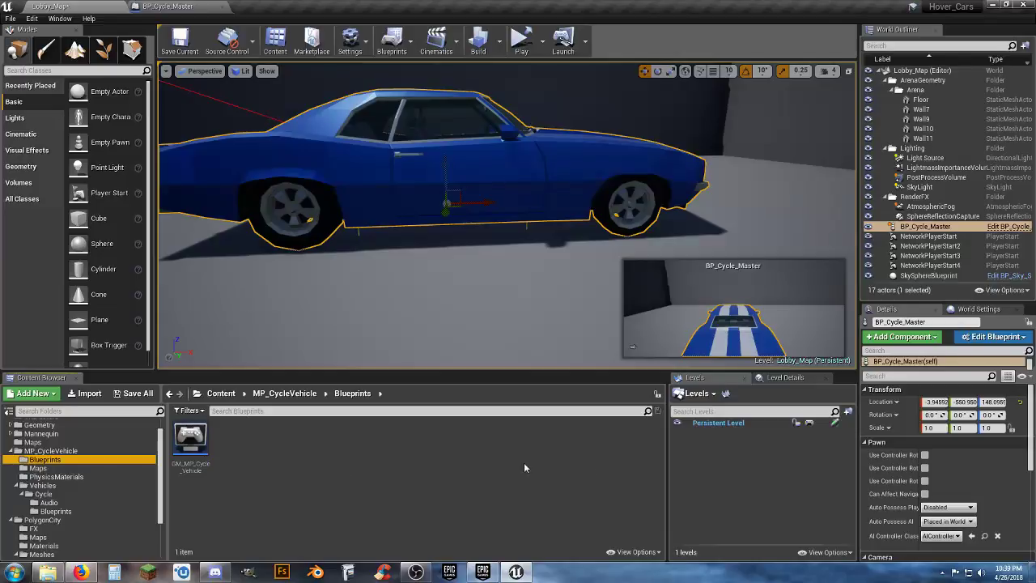
pyautogui.click(980, 309)
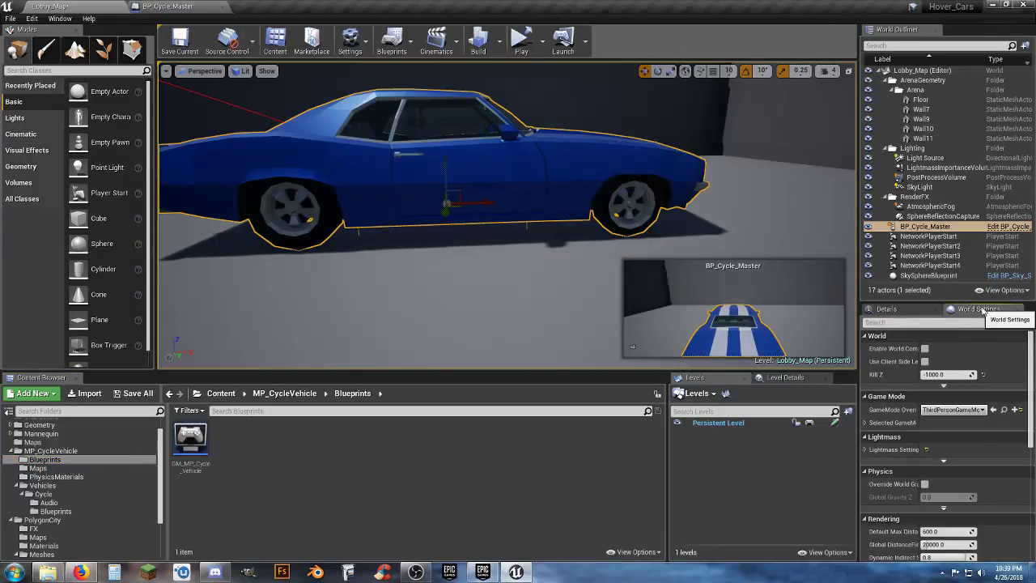
pyautogui.click(951, 410)
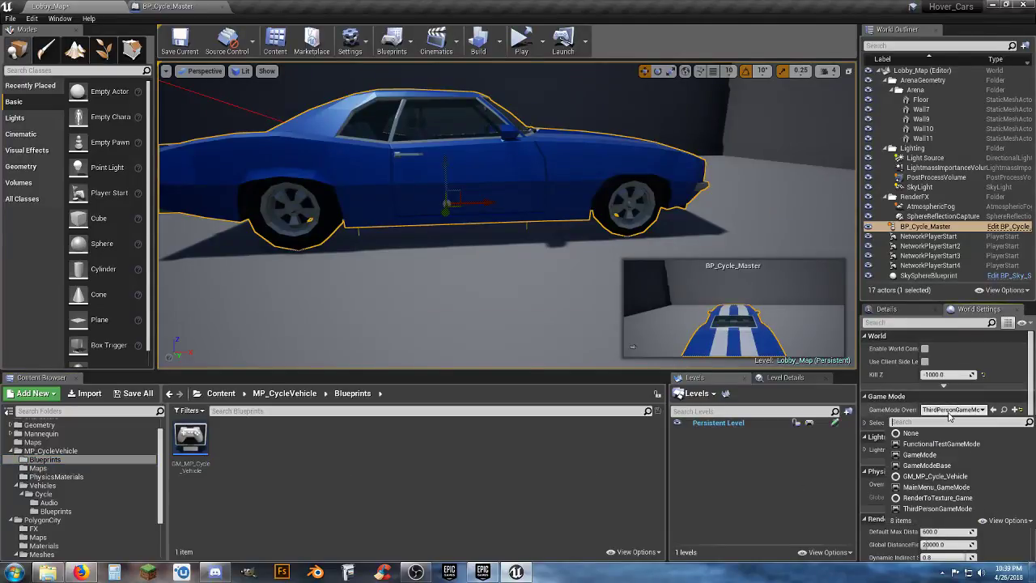
pyautogui.click(947, 477)
# Step: Play-test Lobby_Map in the selected viewport, stop the session and examine how the placed car sits on the floor
pyautogui.click(536, 49)
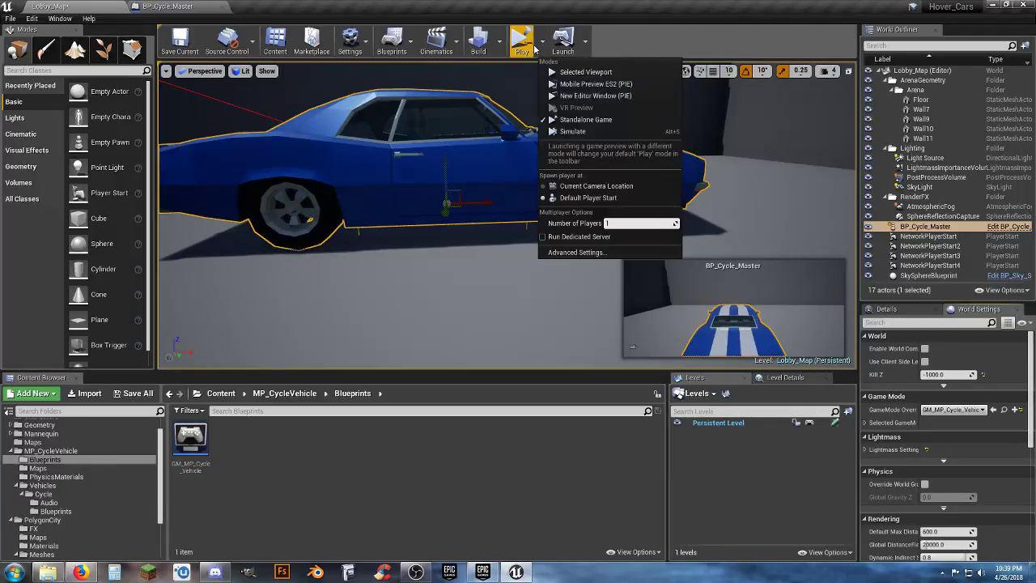
pyautogui.click(574, 72)
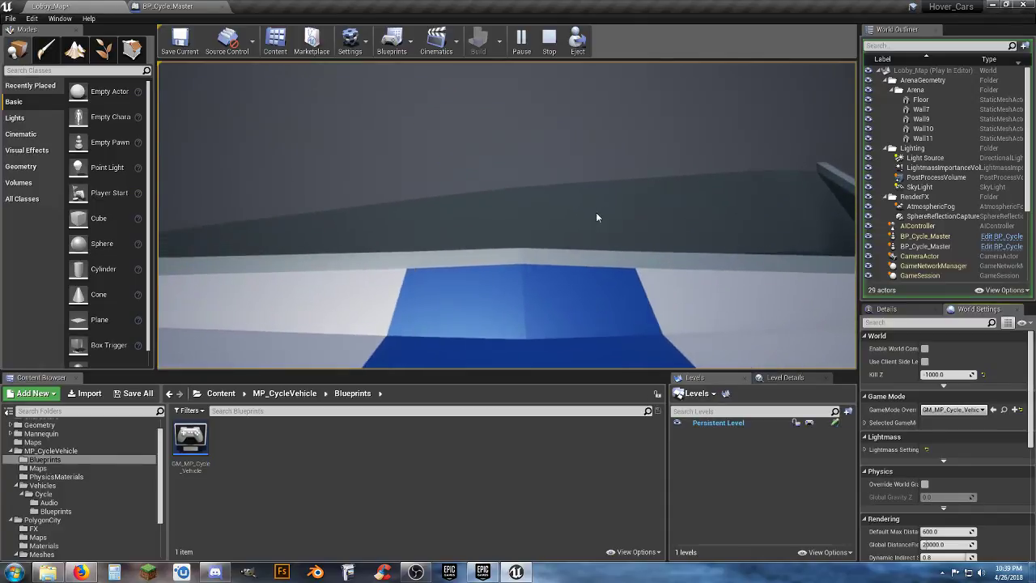
pyautogui.press('Escape')
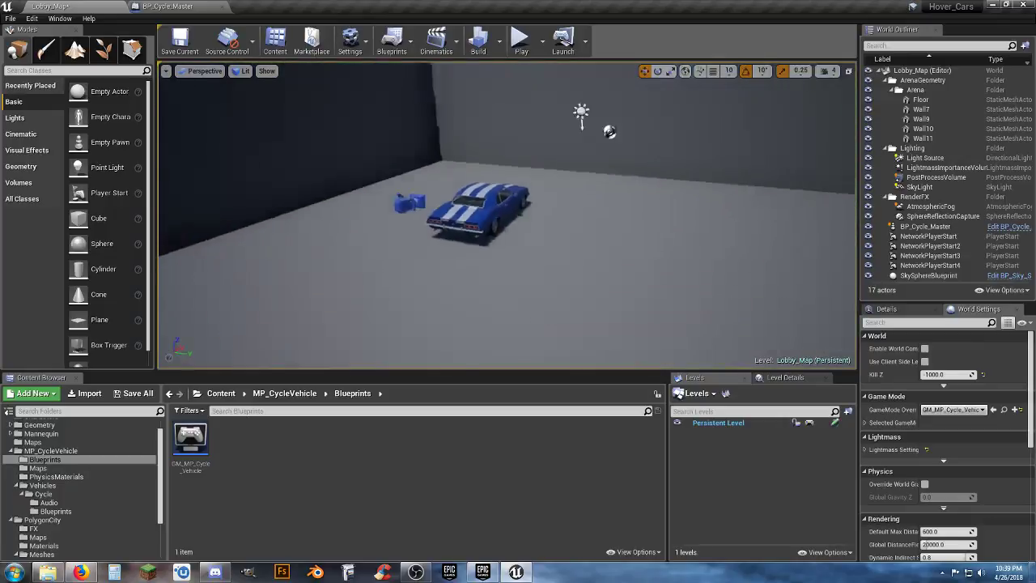
pyautogui.press('w')
pyautogui.moveTo(508, 214); pyautogui.dragTo(450, 215, button='right')
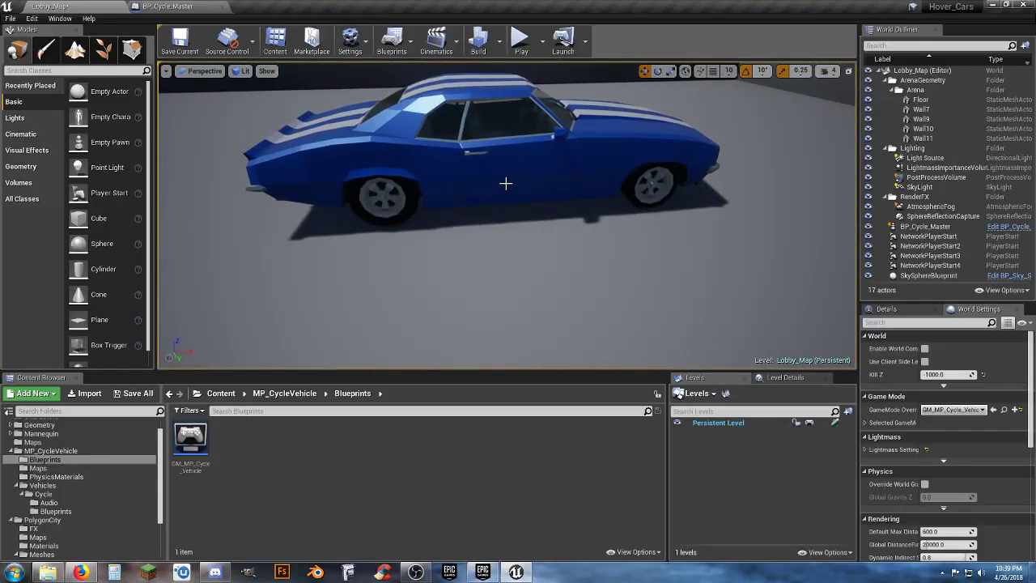
# Step: Lower the SKVehicle mesh in BP_Cycle_Master to about Z -46, and compile and save the blueprint
pyautogui.click(167, 5)
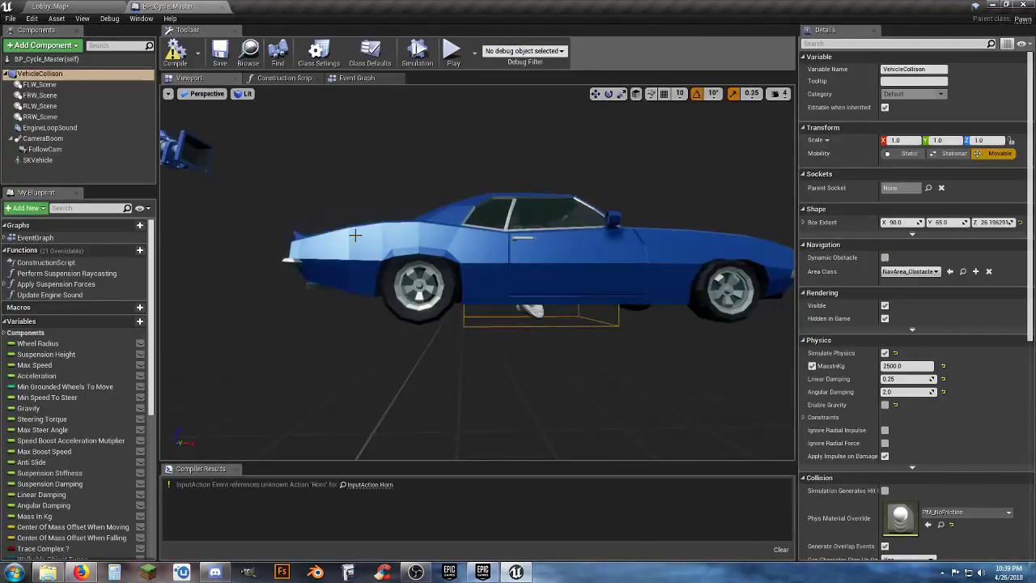
pyautogui.click(59, 78)
pyautogui.click(459, 245)
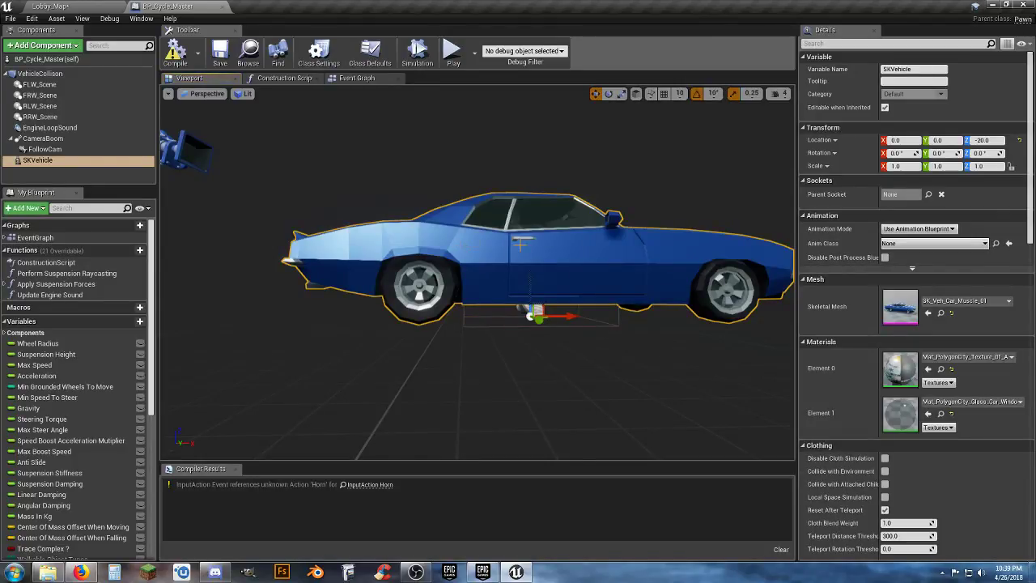
pyautogui.moveTo(532, 275); pyautogui.dragTo(532, 293)
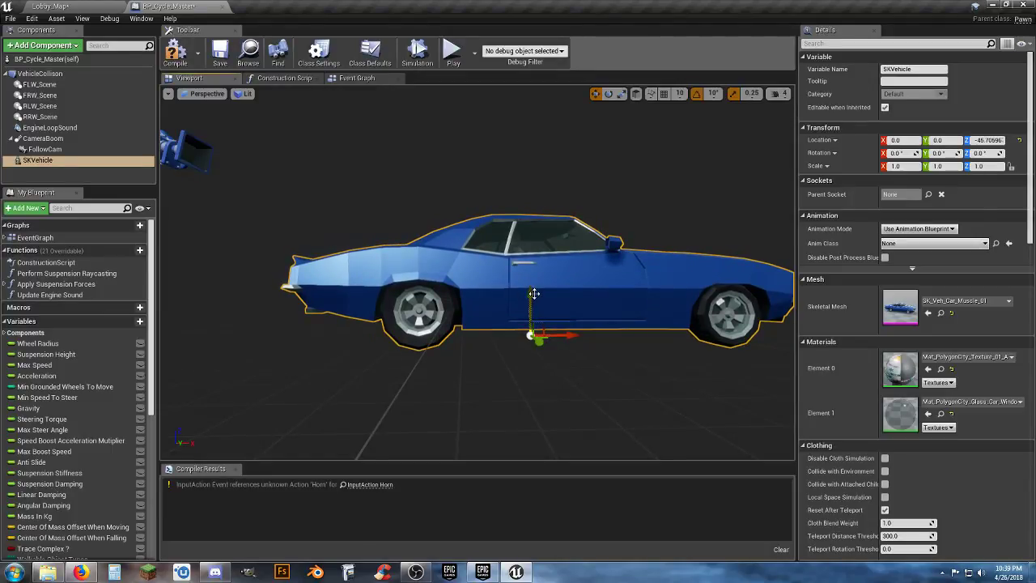
pyautogui.click(175, 51)
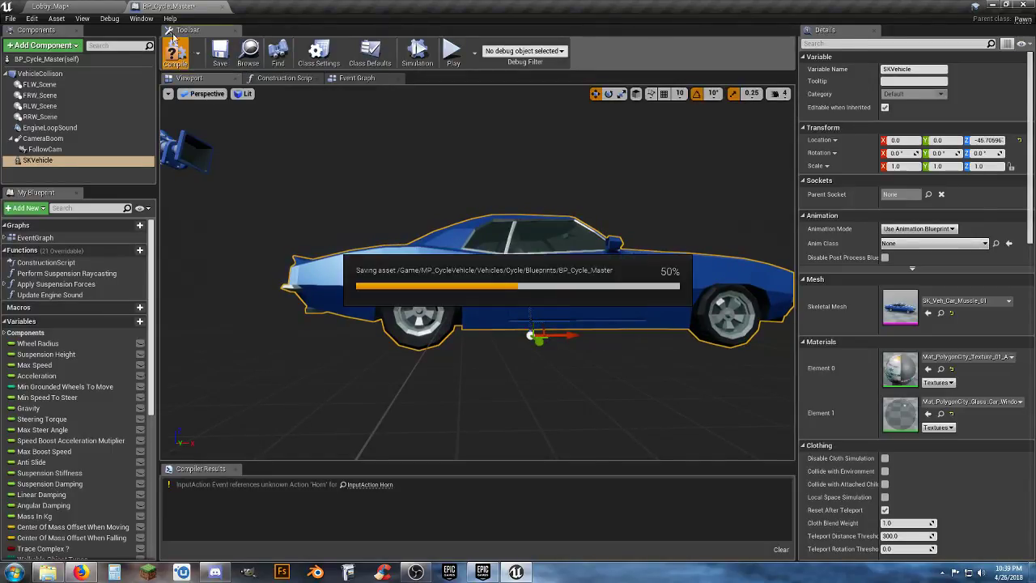
# Step: Raise the placed BP_Cycle_Master in Lobby_Map until its wheels clear the floor, and briefly play-test the level
pyautogui.click(97, 6)
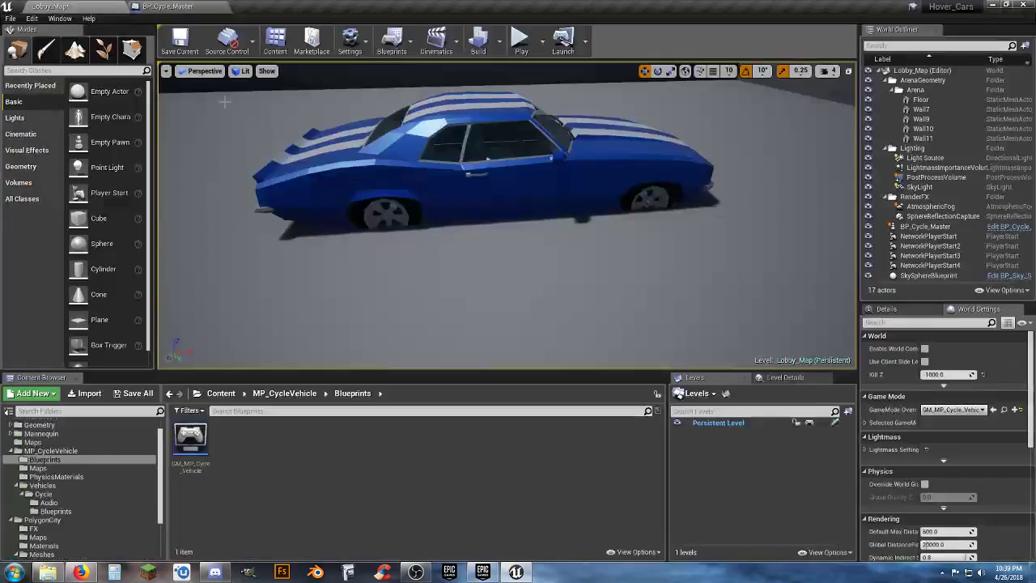
pyautogui.click(452, 183)
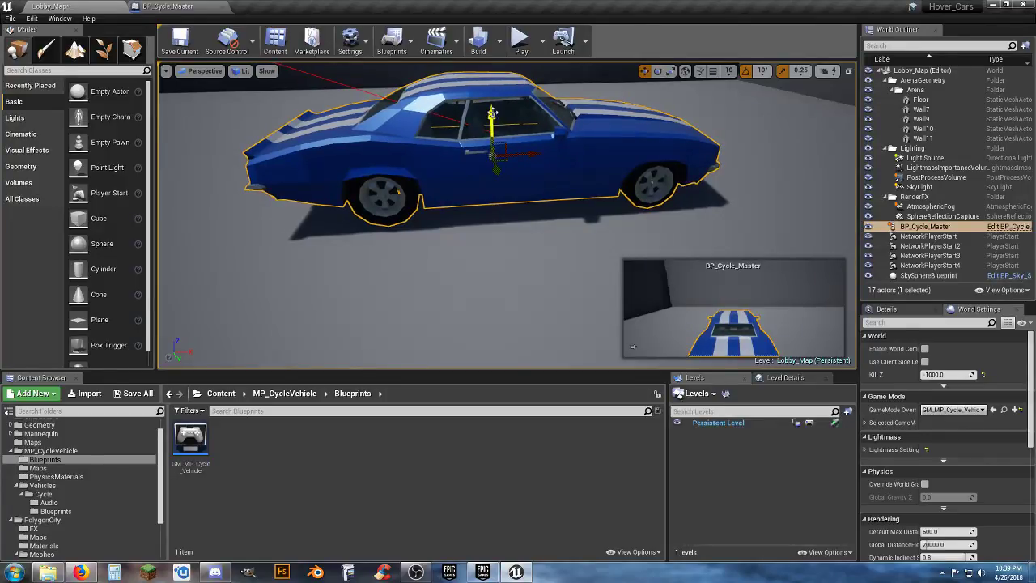
pyautogui.click(520, 40)
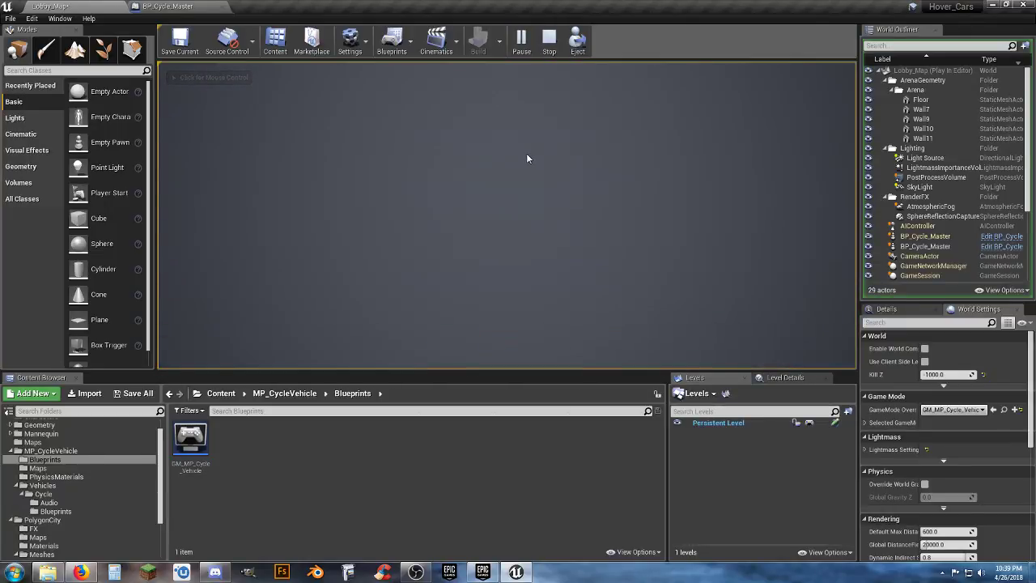
pyautogui.press('Escape')
pyautogui.moveTo(524, 156); pyautogui.dragTo(482, 196, button='right')
pyautogui.press('w')
pyautogui.moveTo(545, 177); pyautogui.dragTo(545, 177, button='right')
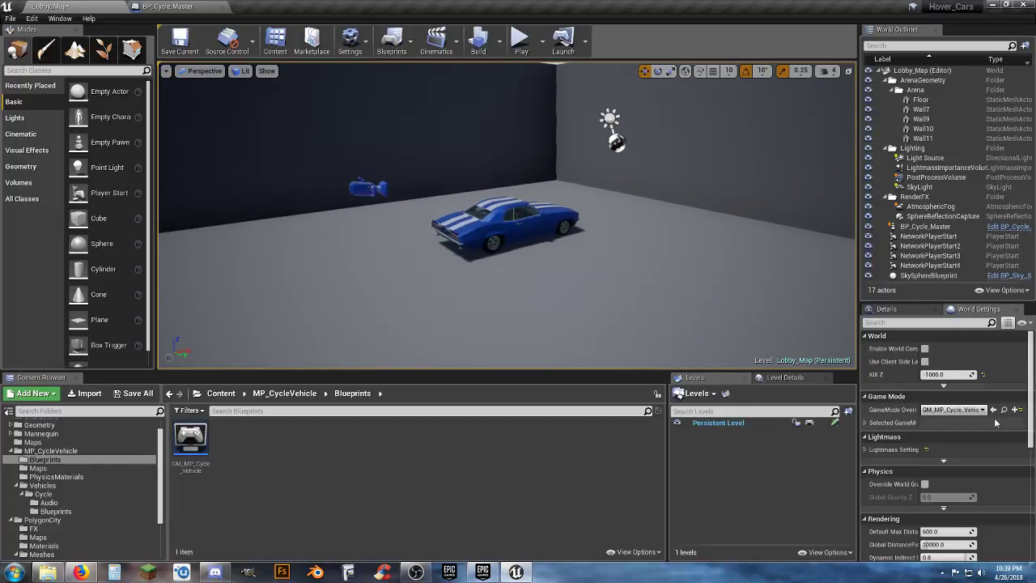
# Step: Set the level's GameMode Override to ThirdPersonGameMode and start a play session controlling the character
pyautogui.click(964, 414)
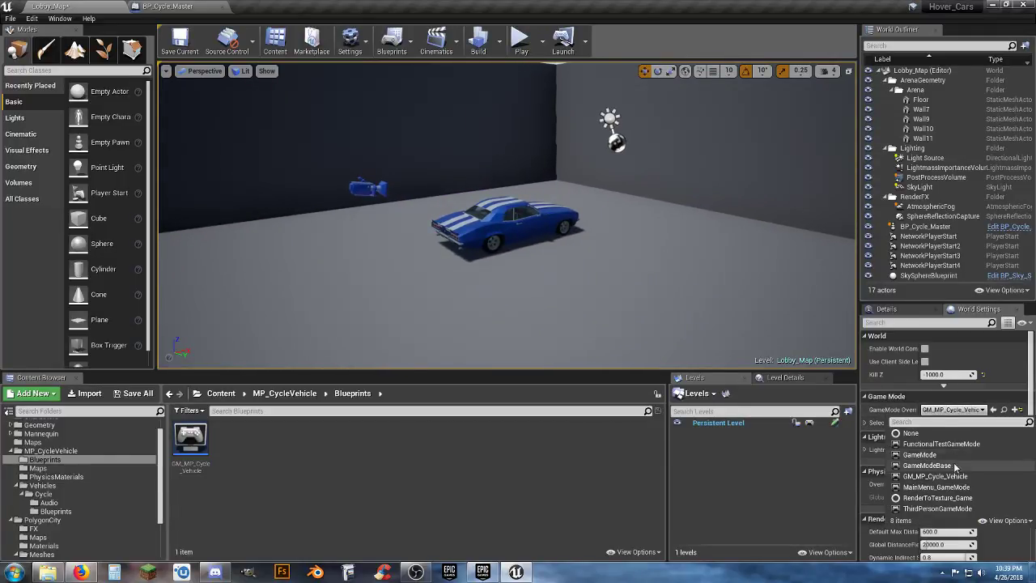
pyautogui.click(935, 508)
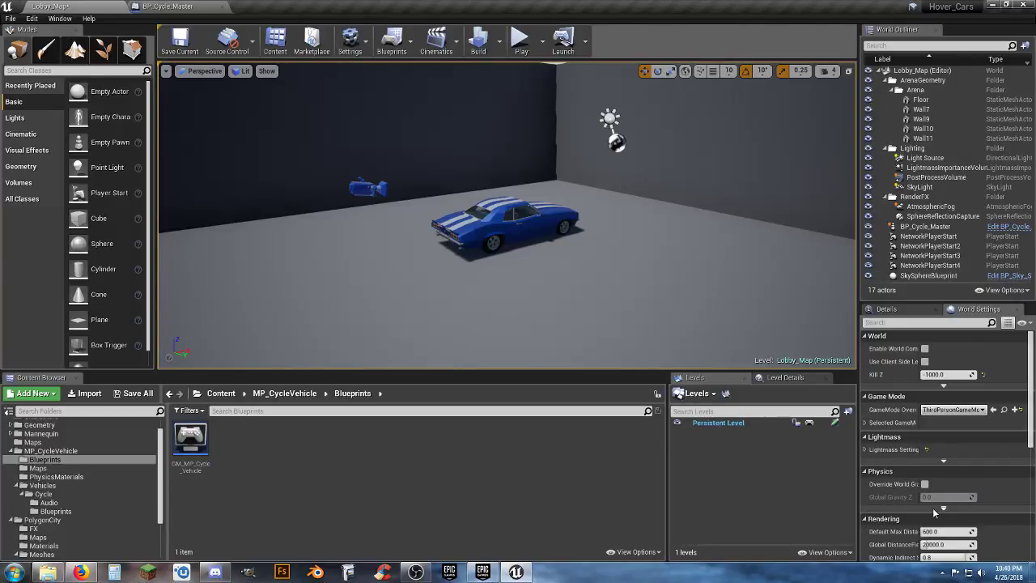
pyautogui.moveTo(557, 166); pyautogui.dragTo(492, 191, button='right')
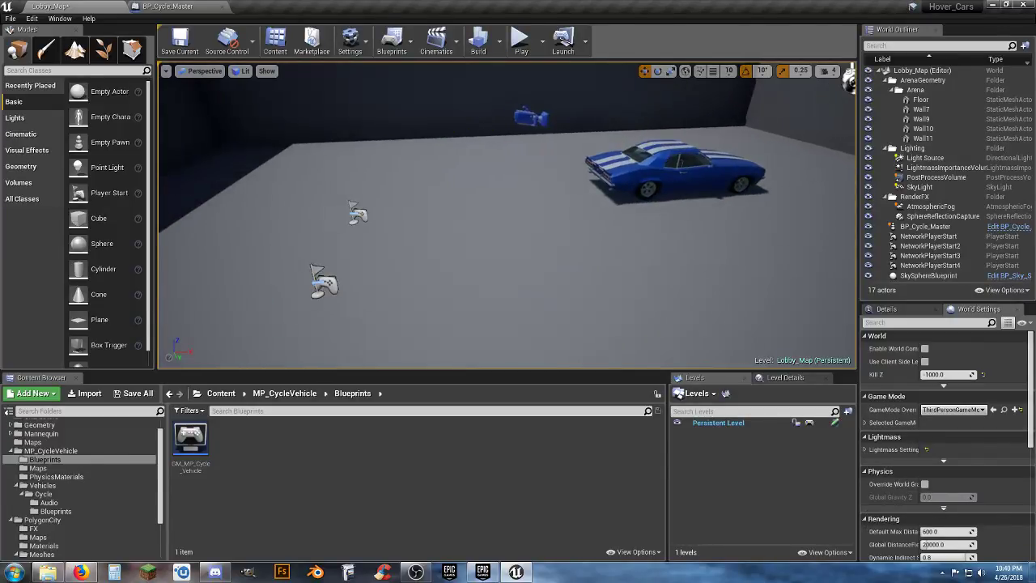
pyautogui.click(520, 38)
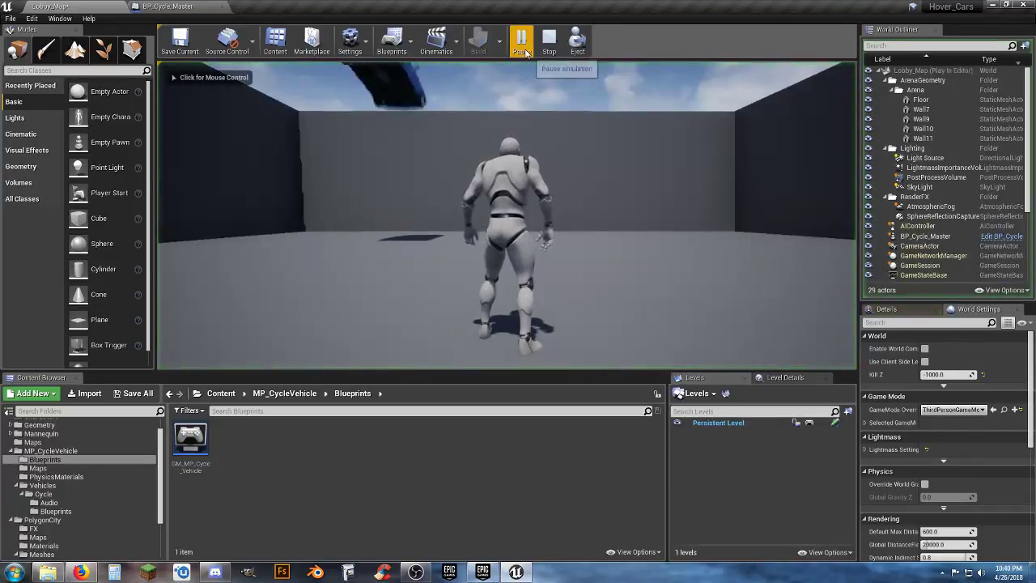
pyautogui.click(486, 121)
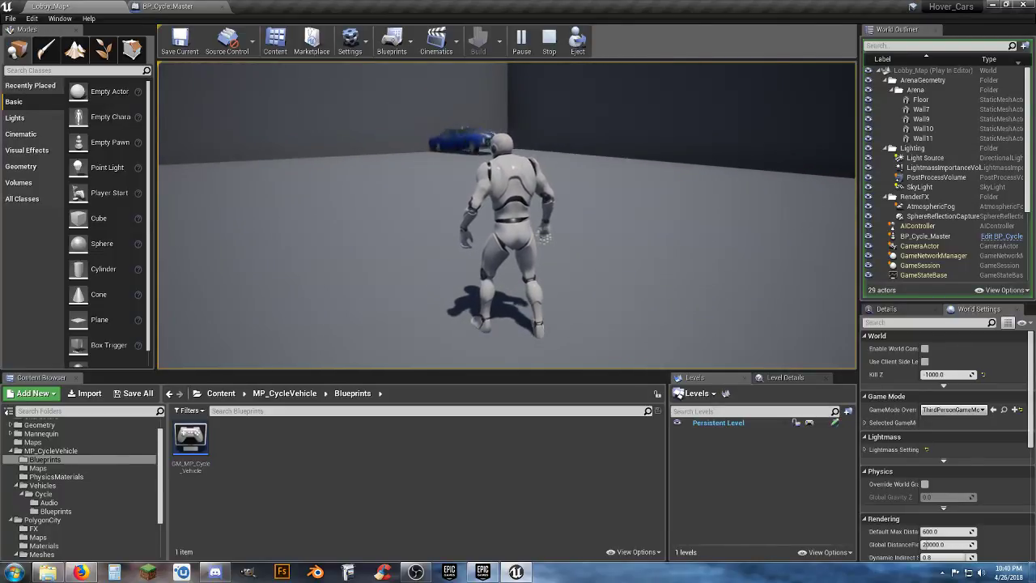
# Step: Run the character around the car and jump onto it to test its hovering and collision, and end the session
pyautogui.press('w')
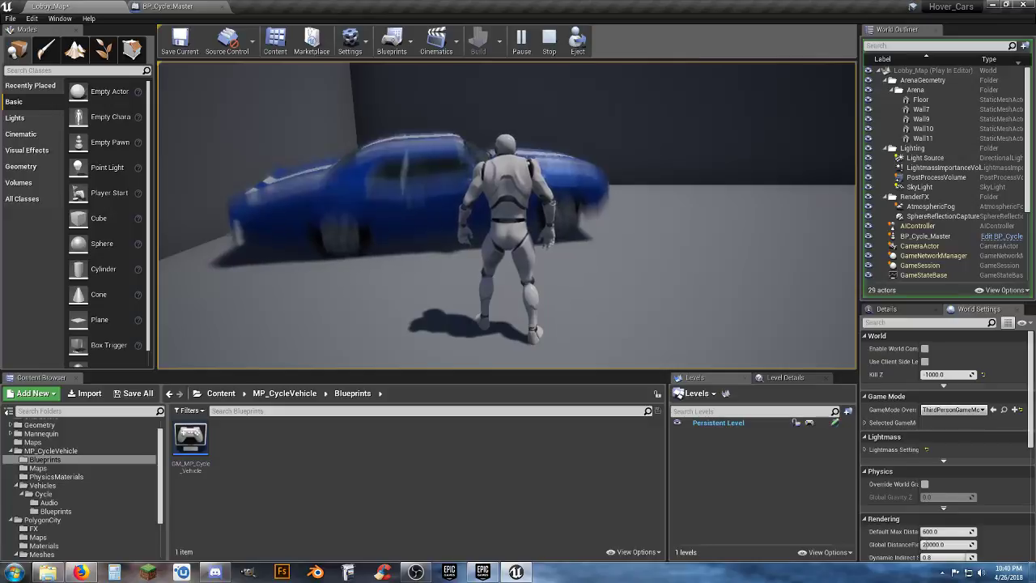
pyautogui.press('d')
pyautogui.press('w')
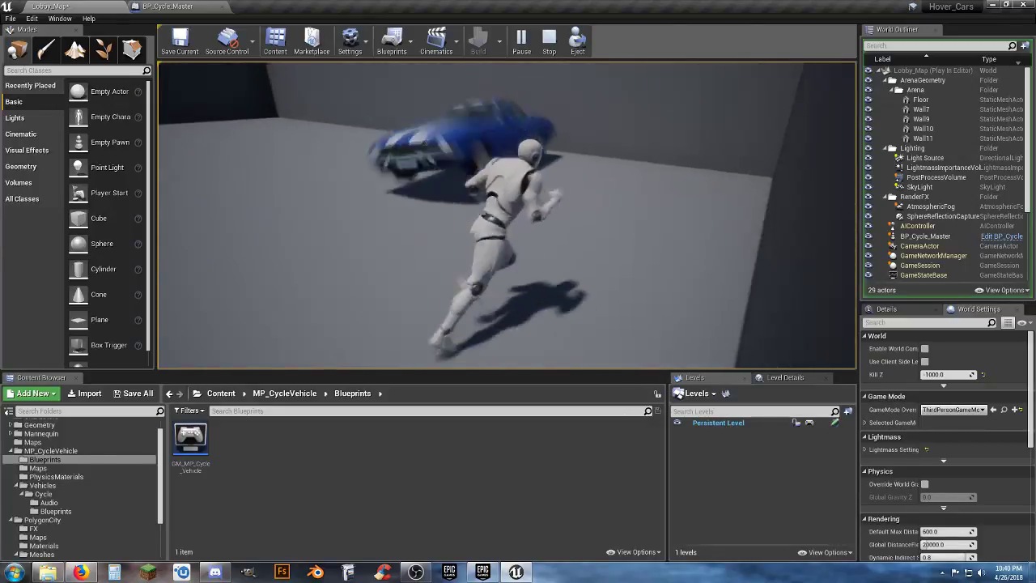
pyautogui.press('space')
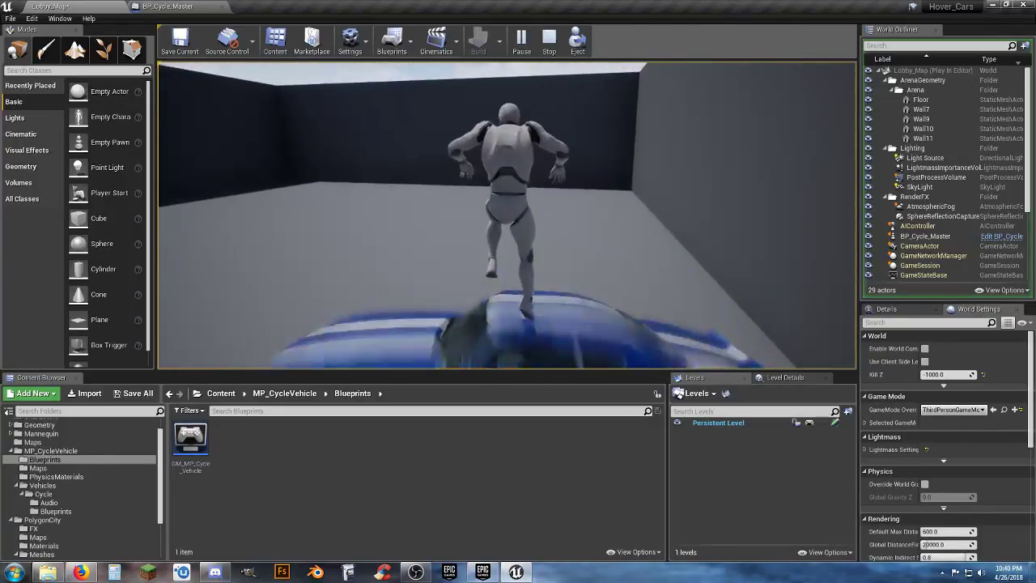
pyautogui.press('s')
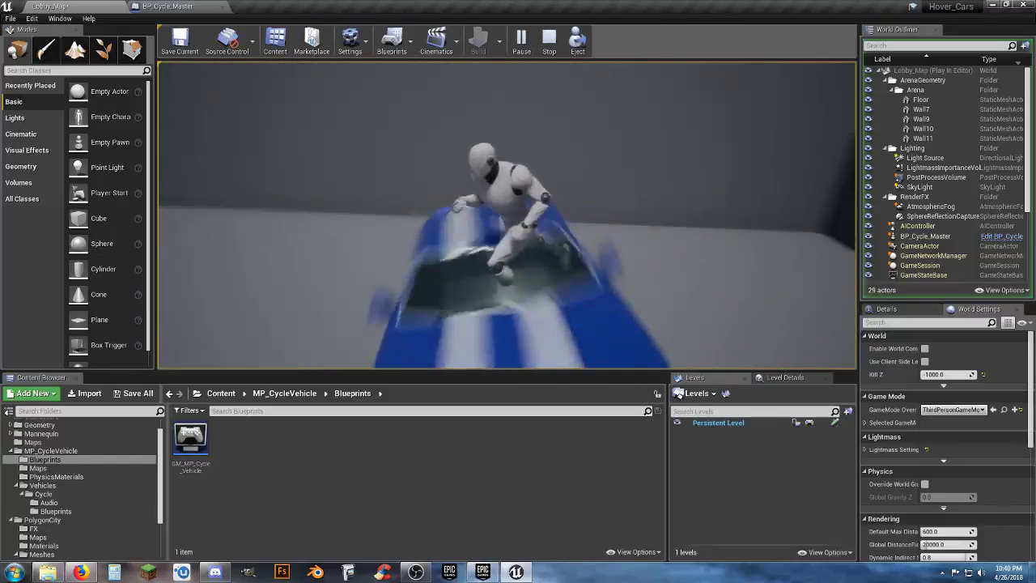
pyautogui.press('d')
pyautogui.press('w')
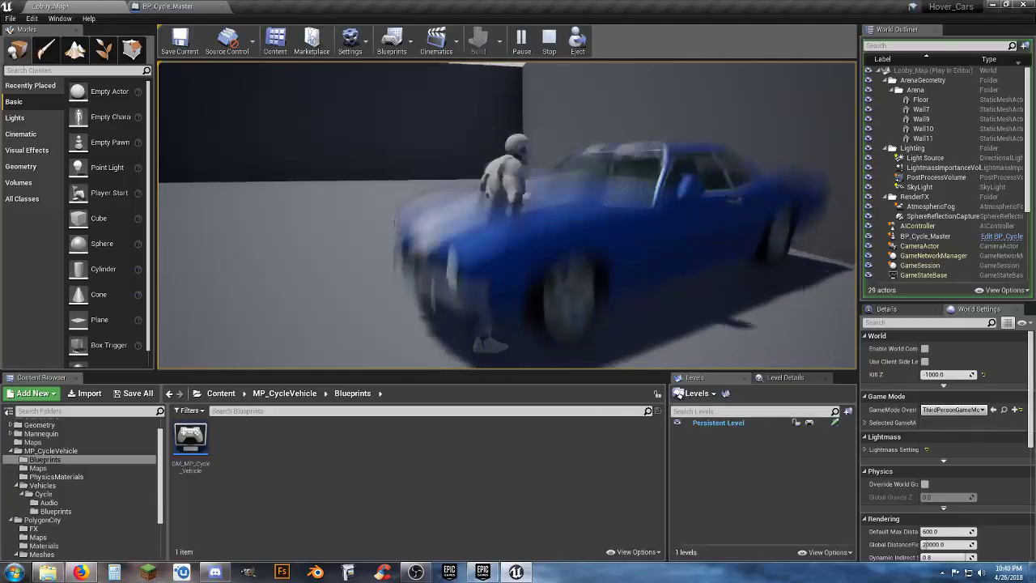
pyautogui.press('a')
pyautogui.press('s')
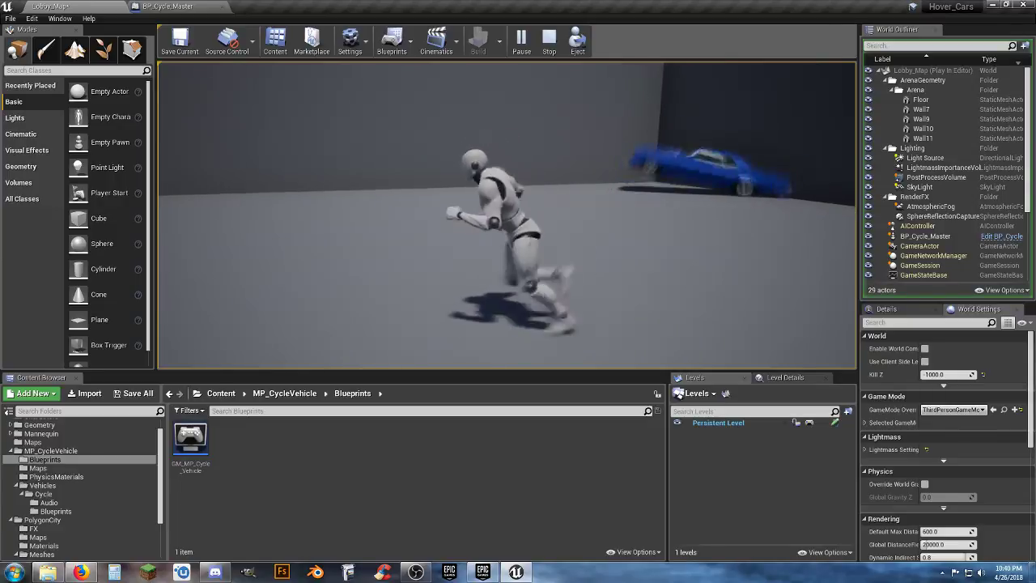
pyautogui.press('a')
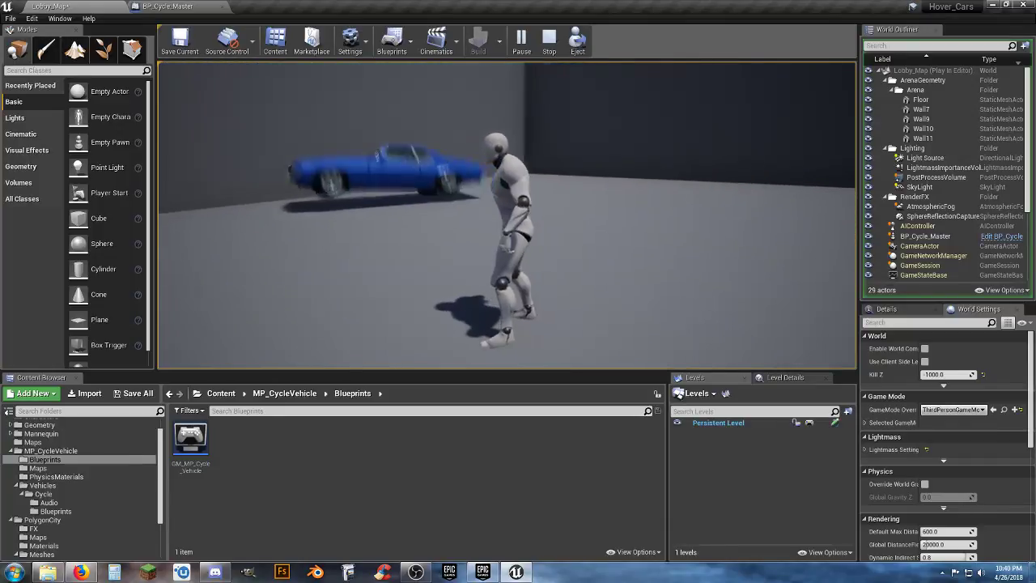
pyautogui.press('d')
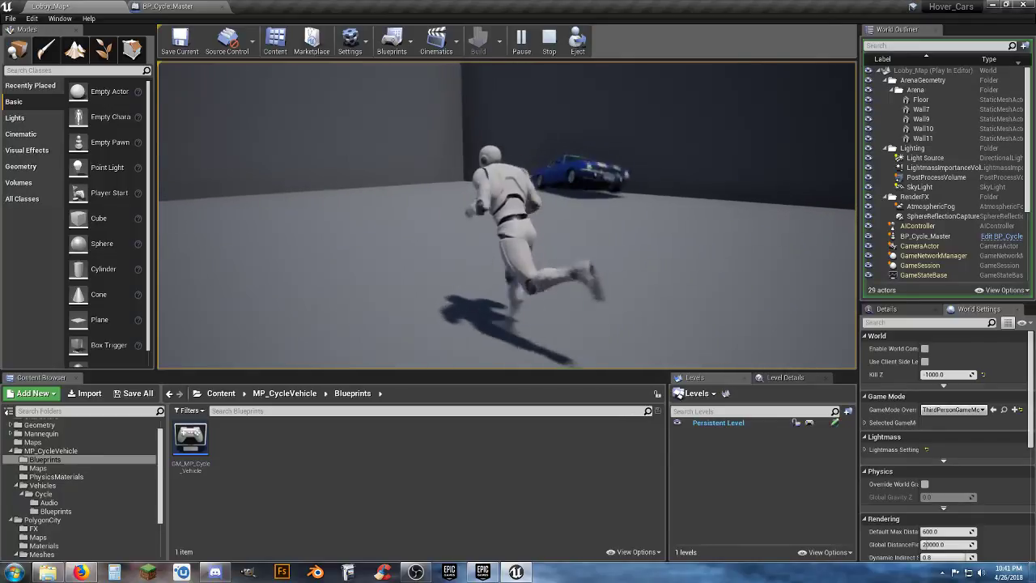
pyautogui.press('Escape')
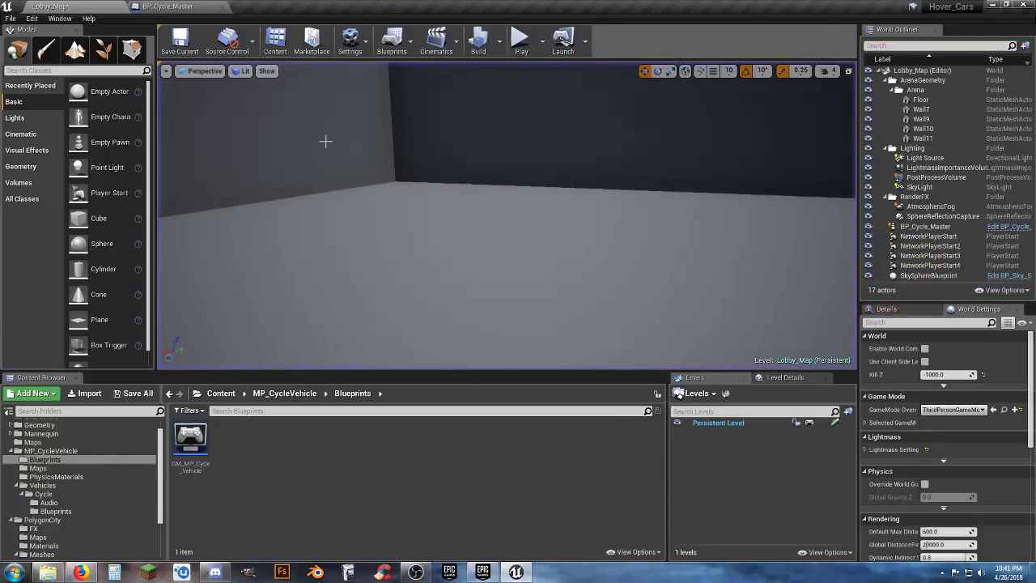
# Step: Raise the placed car higher above the Lobby_Map floor and start another play session controlling the character
pyautogui.moveTo(396, 167); pyautogui.dragTo(174, 162, button='right')
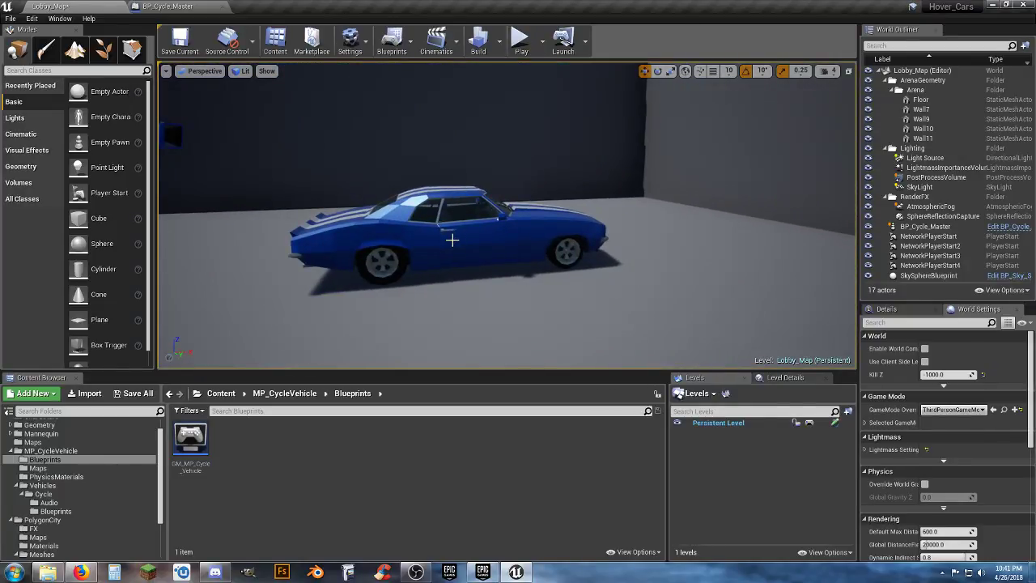
pyautogui.click(452, 240)
pyautogui.moveTo(456, 198); pyautogui.dragTo(443, 166)
pyautogui.click(520, 40)
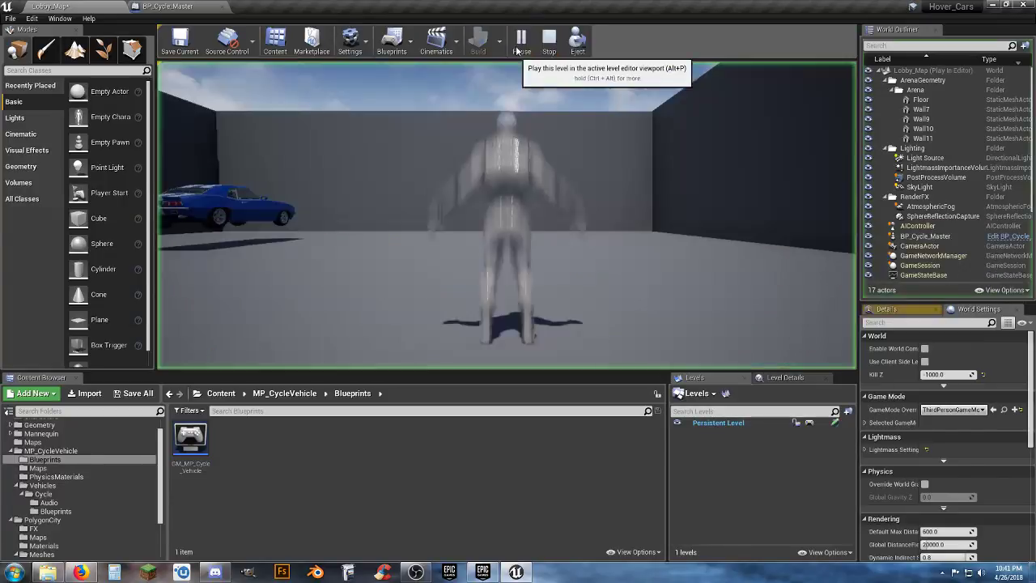
pyautogui.click(507, 165)
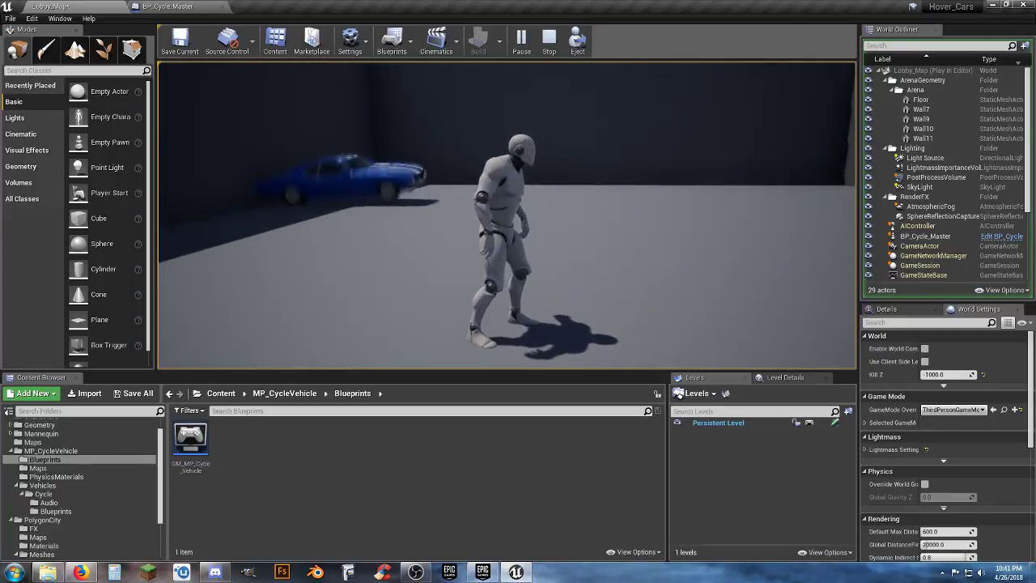
# Step: End the play session, and review BP_Cycle_Master's wheel scene components, the Wheel Radius variable and the class defaults
pyautogui.press('Escape')
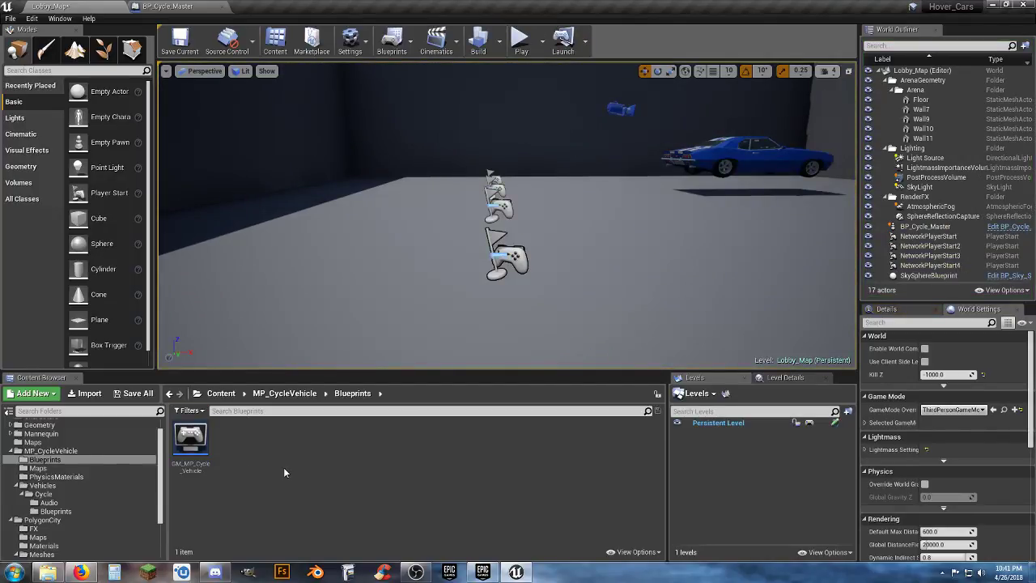
pyautogui.click(167, 6)
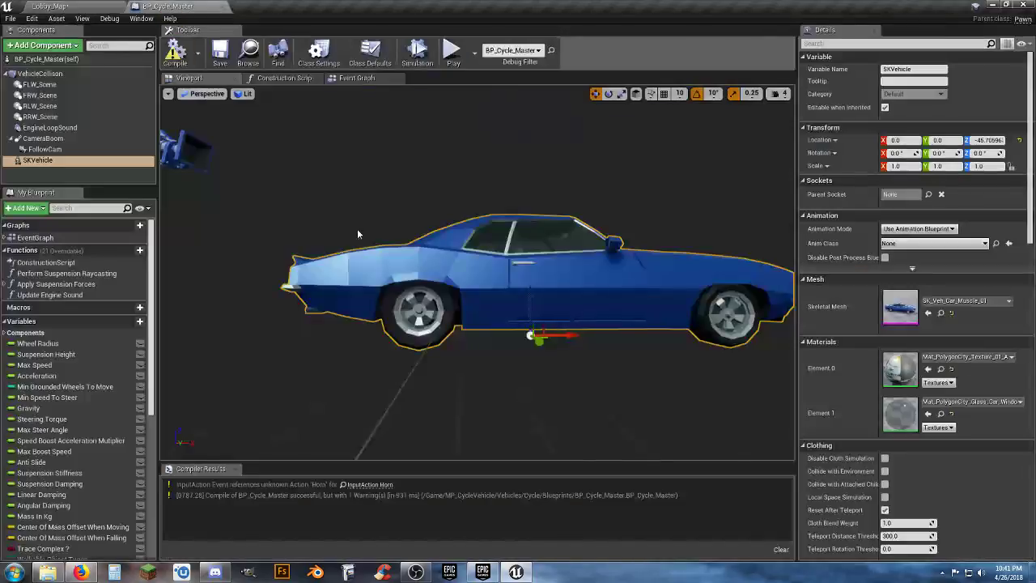
pyautogui.click(54, 108)
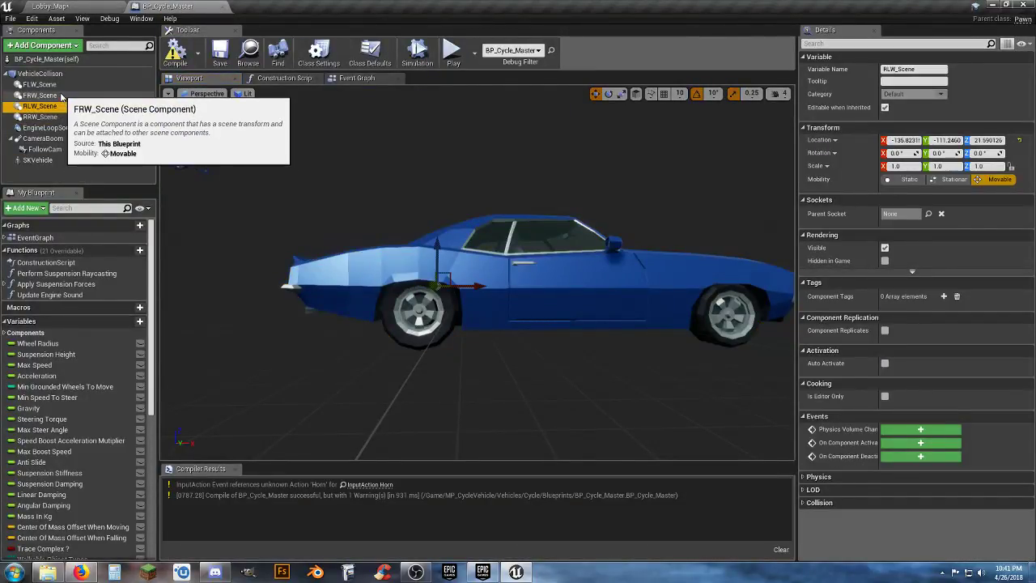
pyautogui.click(62, 97)
pyautogui.click(52, 344)
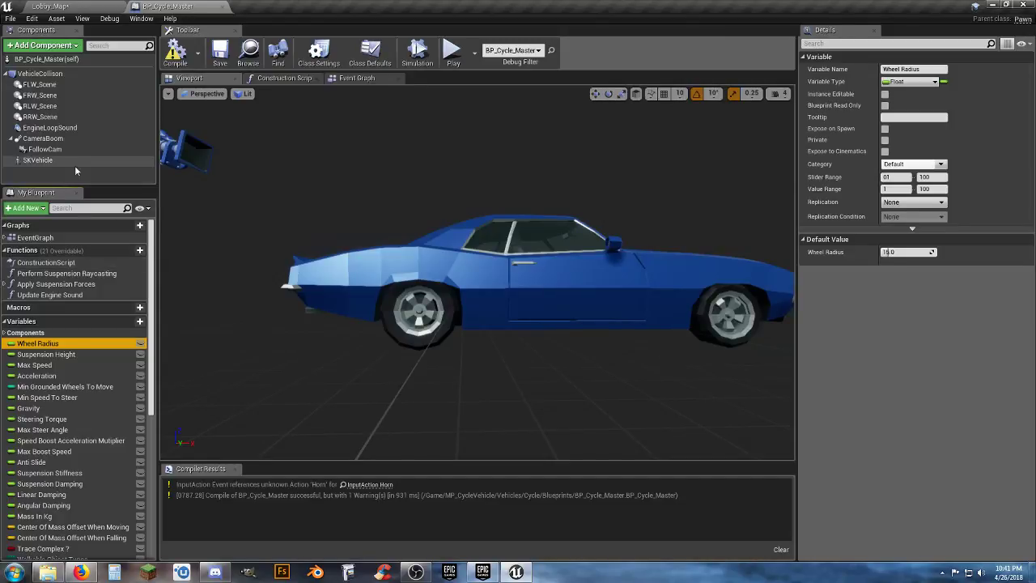
pyautogui.click(41, 117)
pyautogui.click(49, 59)
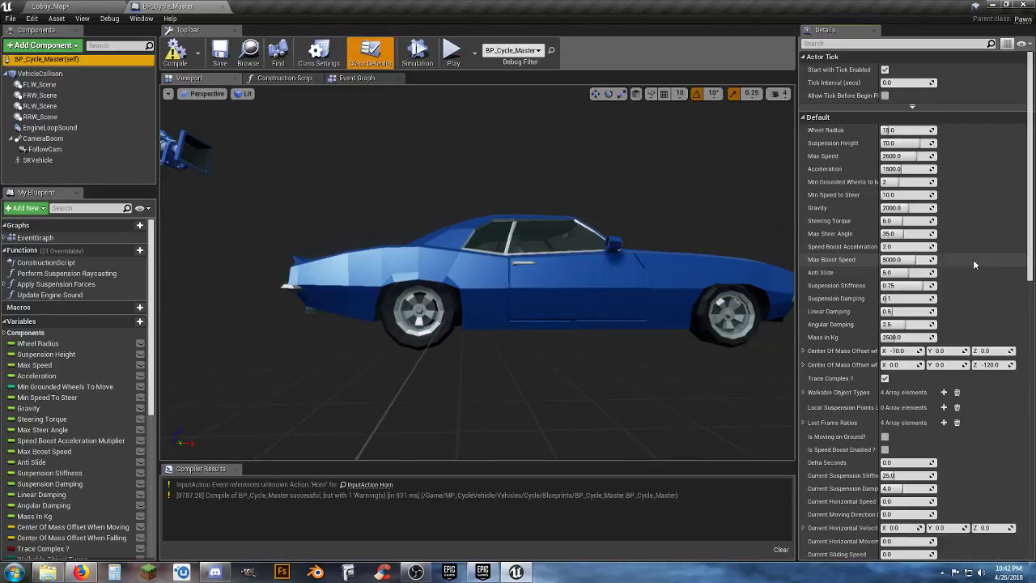
# Step: Reset the locations of RRW_Scene, RLW_Scene, FRW_Scene and FLW_Scene to 0, 0, 0, and compile and save the blueprint
pyautogui.click(40, 116)
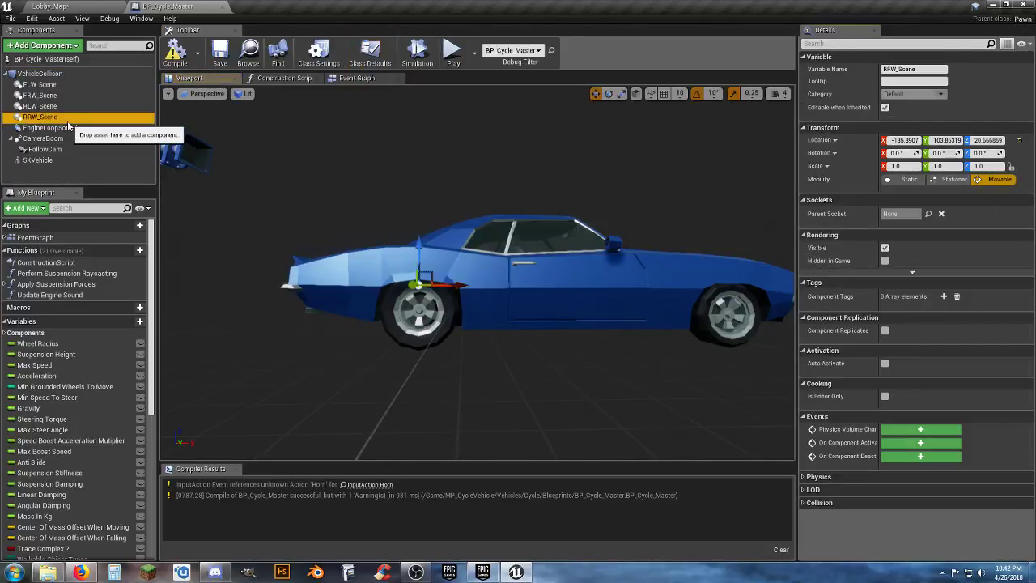
pyautogui.click(1021, 141)
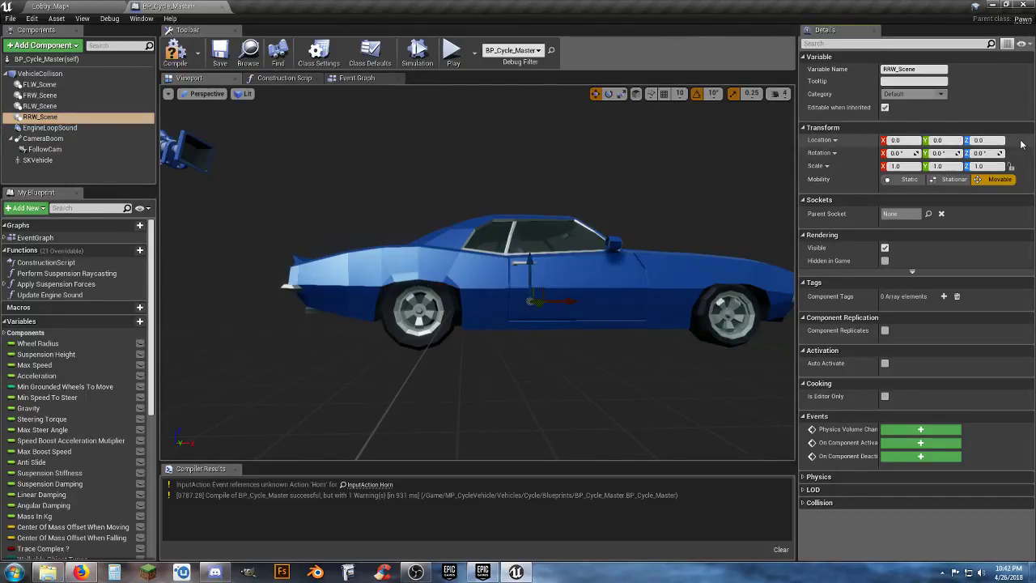
pyautogui.click(41, 106)
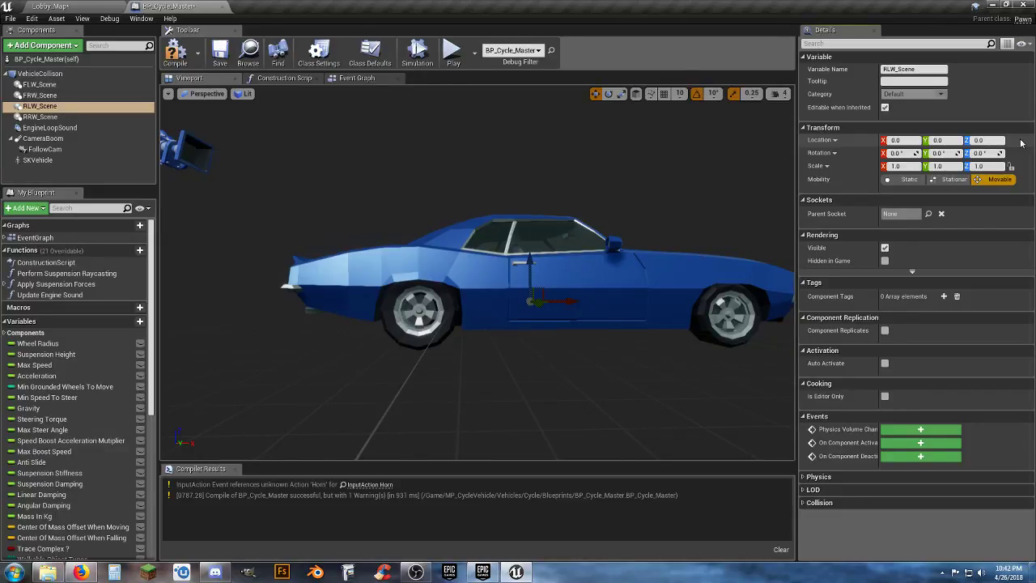
pyautogui.click(39, 95)
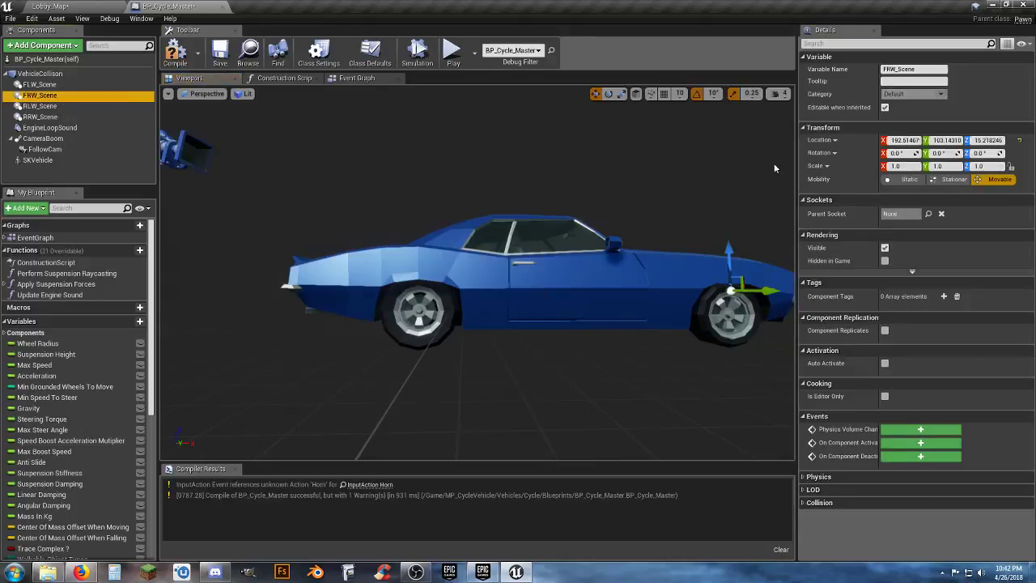
pyautogui.click(1019, 141)
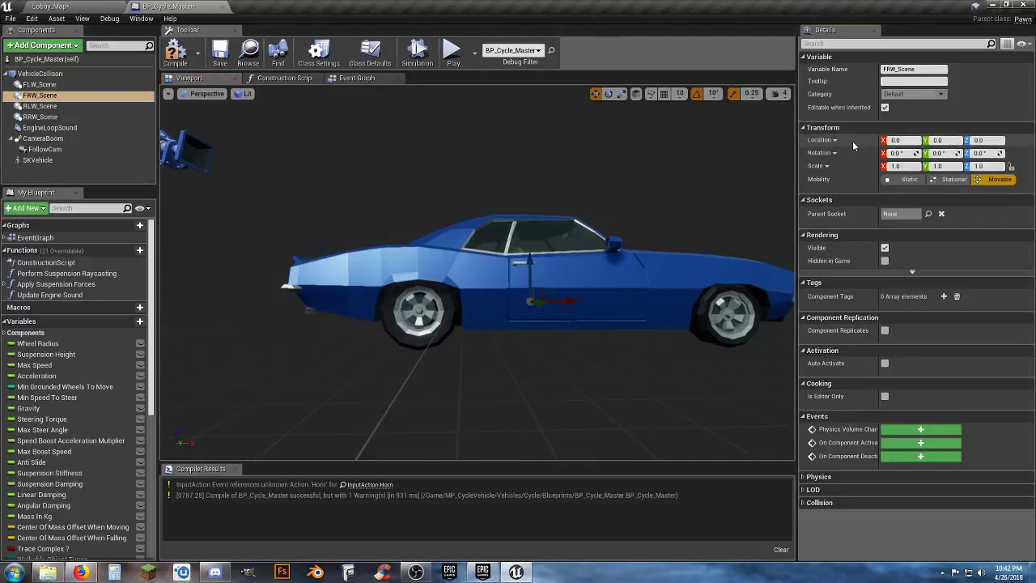
pyautogui.click(39, 84)
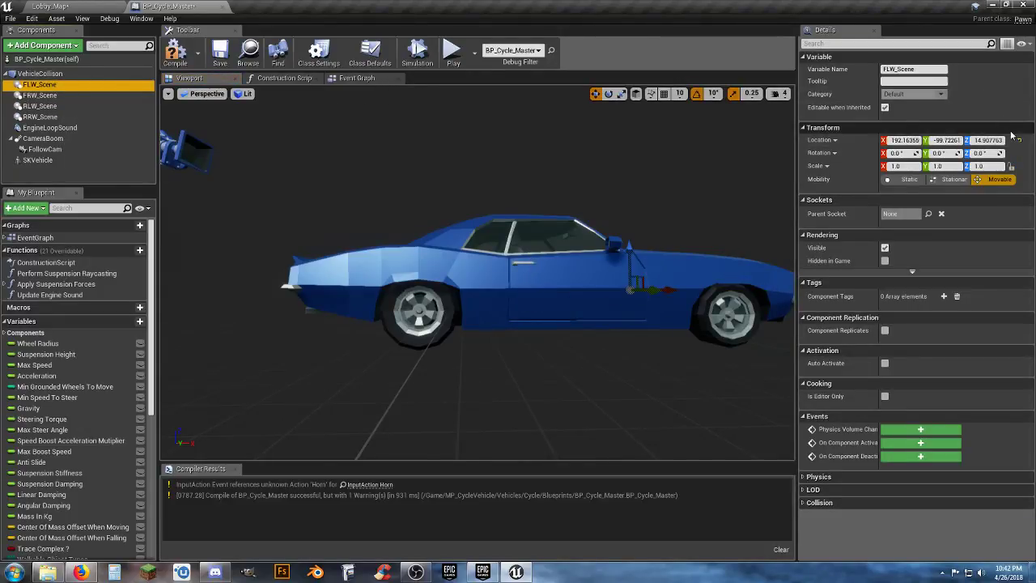
pyautogui.click(1019, 140)
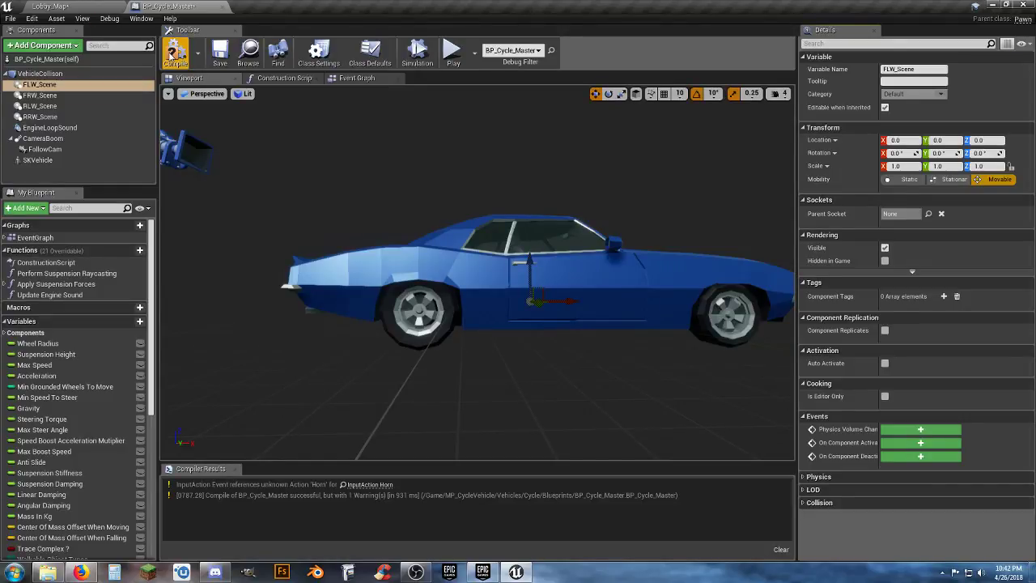
pyautogui.click(220, 55)
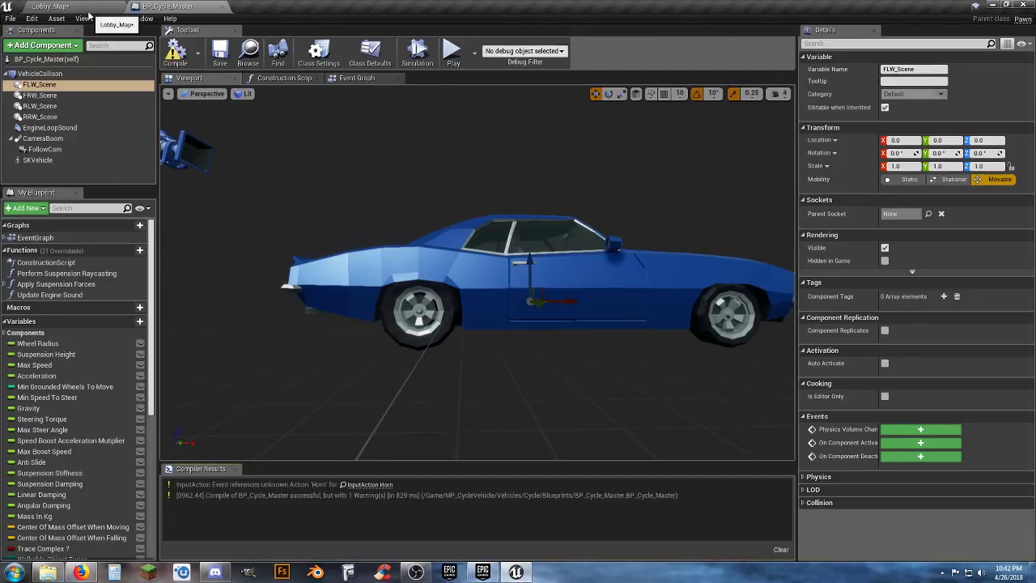
# Step: Play-test Lobby_Map, running the character around and beneath the car to check its hovering, and end the session
pyautogui.click(88, 8)
pyautogui.click(520, 41)
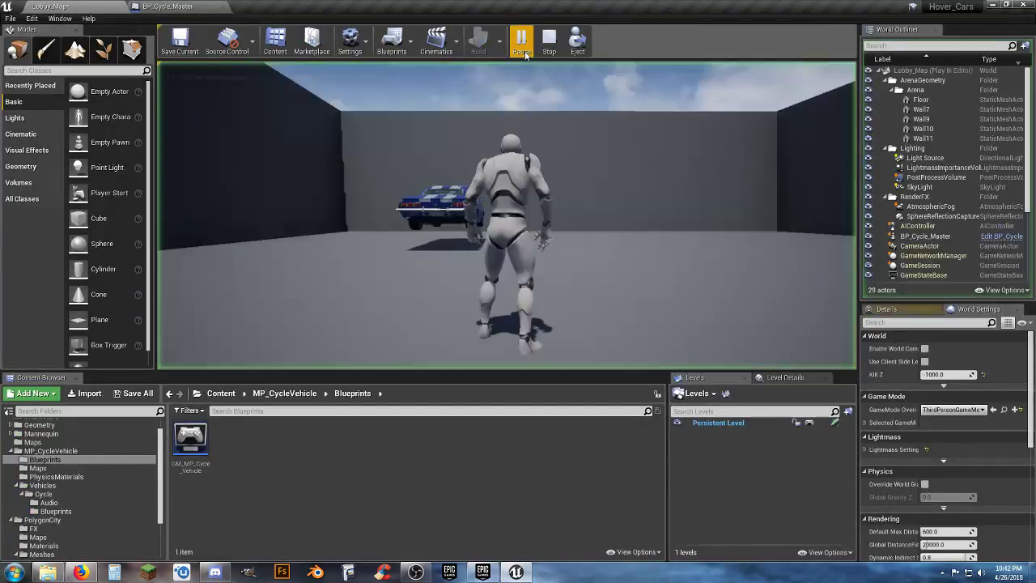
pyautogui.click(531, 146)
pyautogui.press('w')
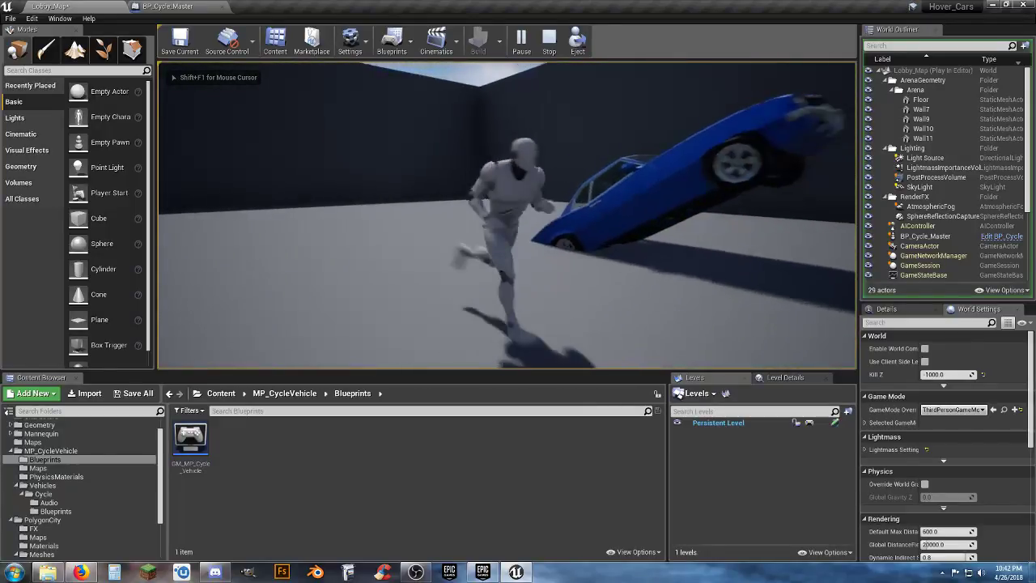
pyautogui.press('w')
pyautogui.press('a')
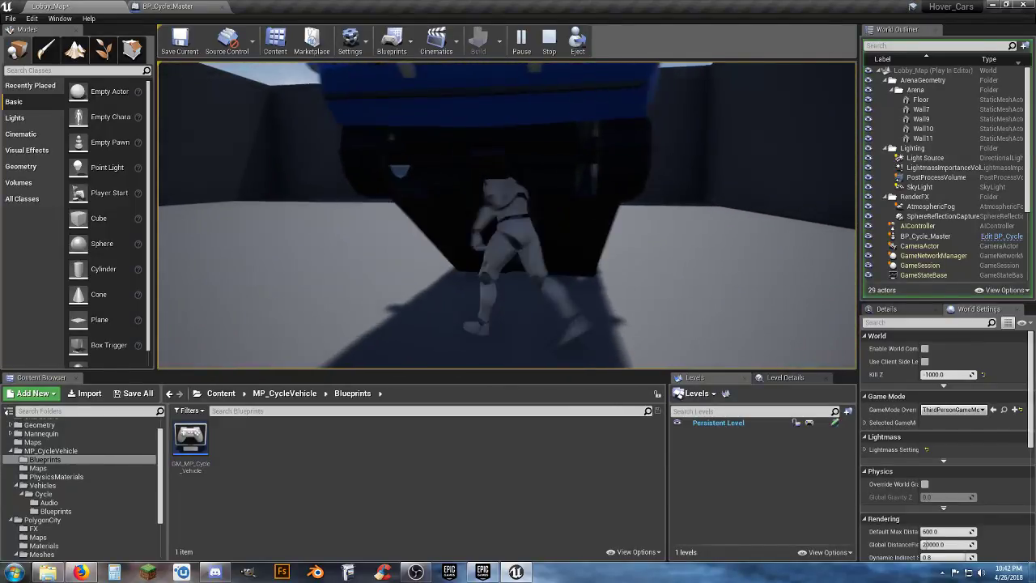
pyautogui.press('w')
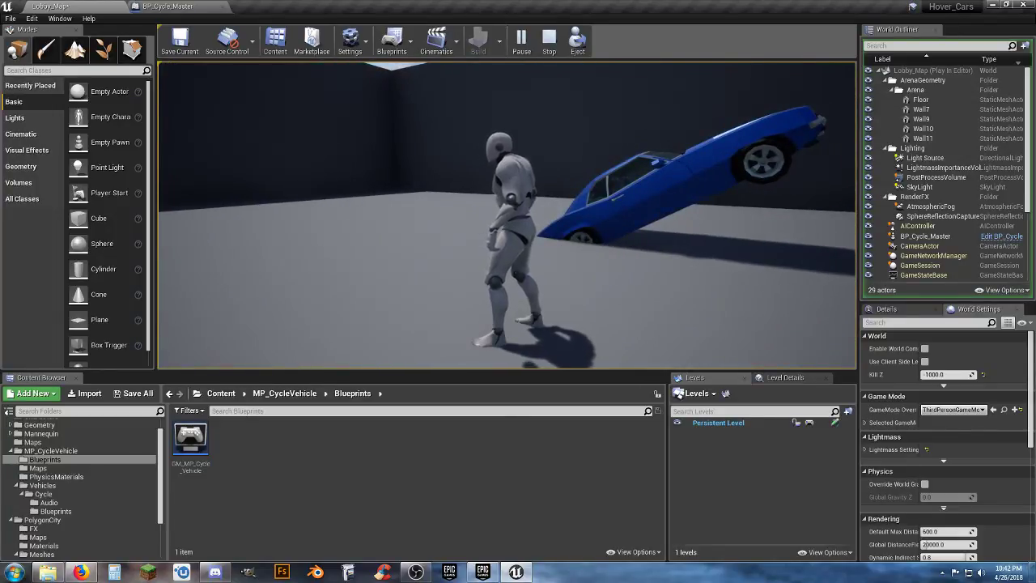
pyautogui.press('Escape')
# Step: Try lowering FLW_Scene in BP_Cycle_Master, undo the move and select the VehicleCollision box
pyautogui.click(193, 7)
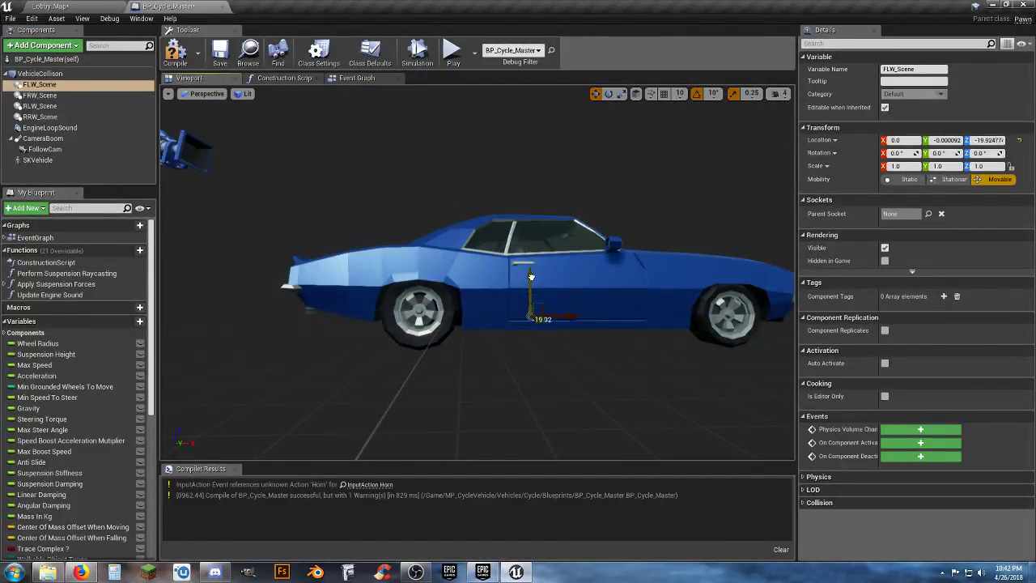
pyautogui.hotkey('ctrl', 'z')
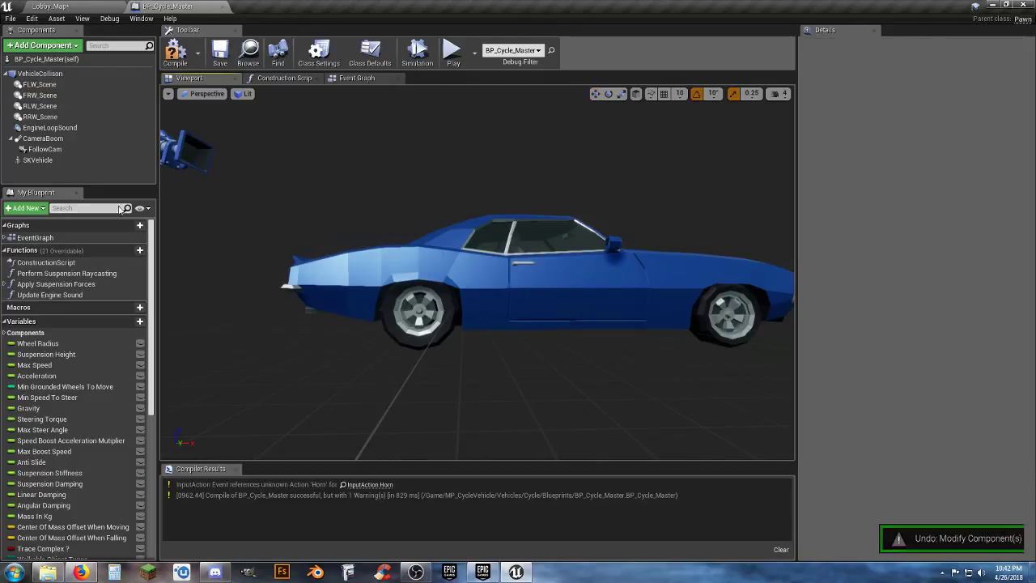
pyautogui.click(39, 73)
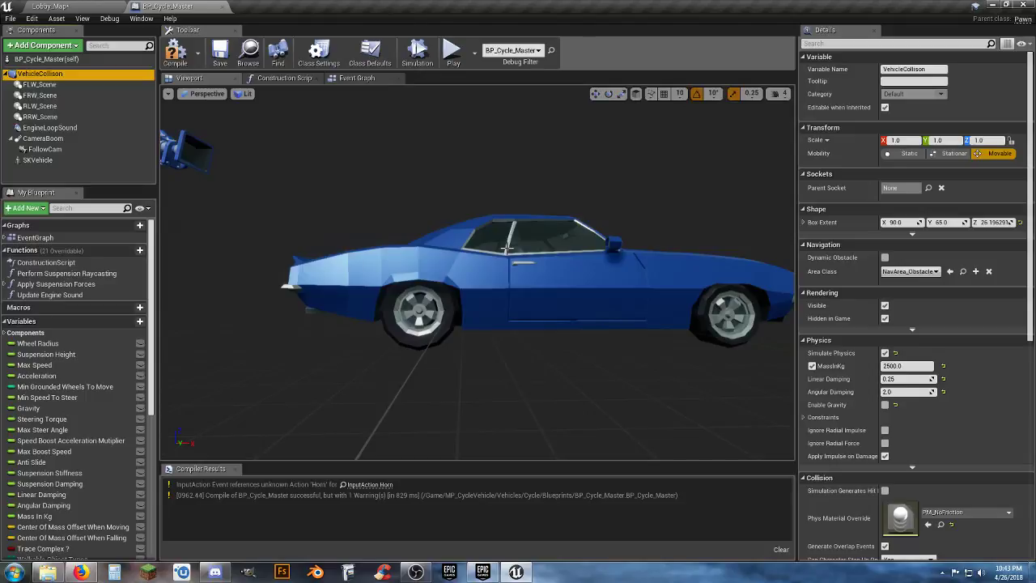
# Step: Raise the SKVehicle mesh to a Z location of about 9.7 to uncover the collision box, and inspect FLW_Scene's position
pyautogui.click(81, 160)
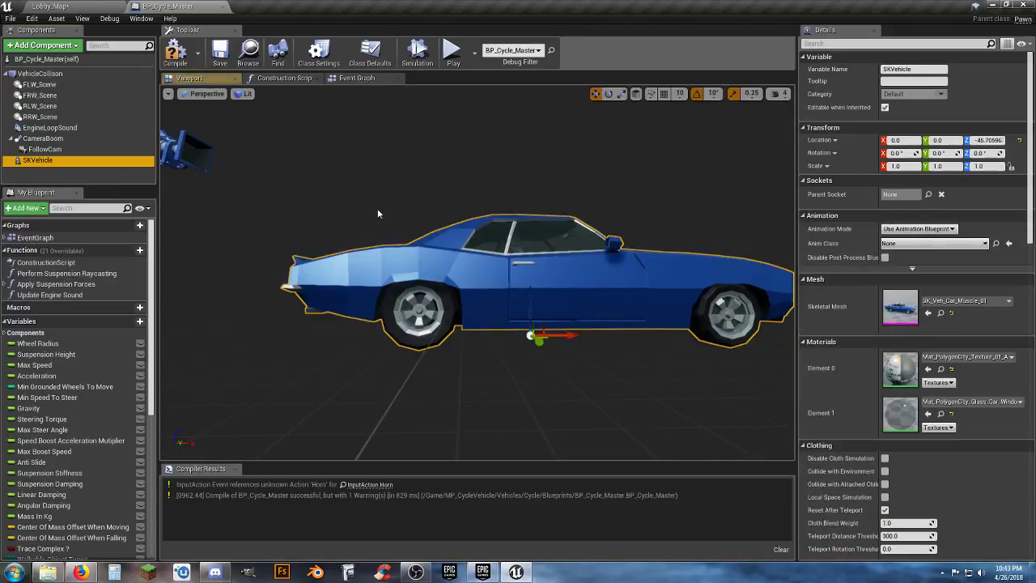
pyautogui.moveTo(529, 288); pyautogui.dragTo(539, 249)
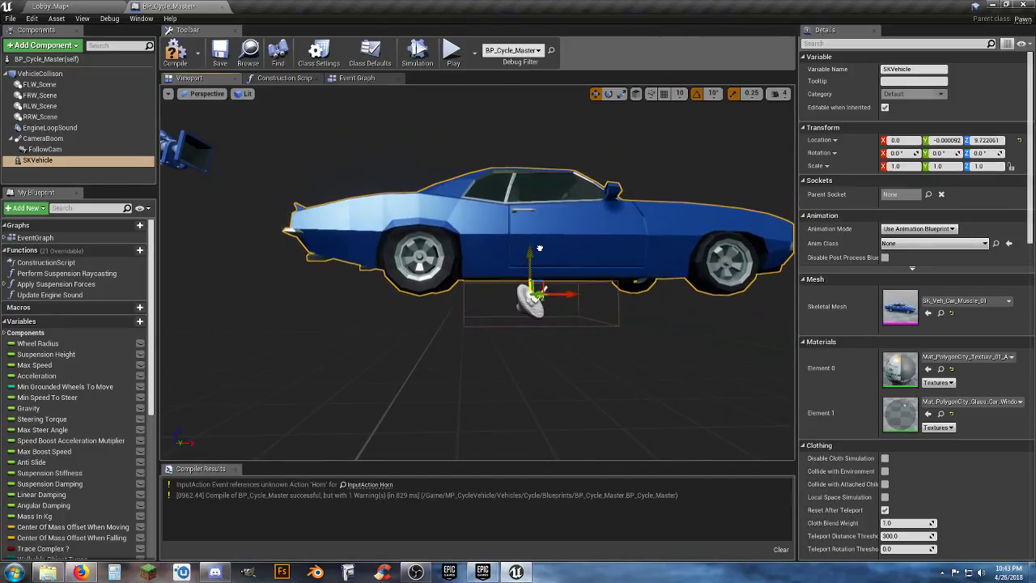
pyautogui.click(57, 85)
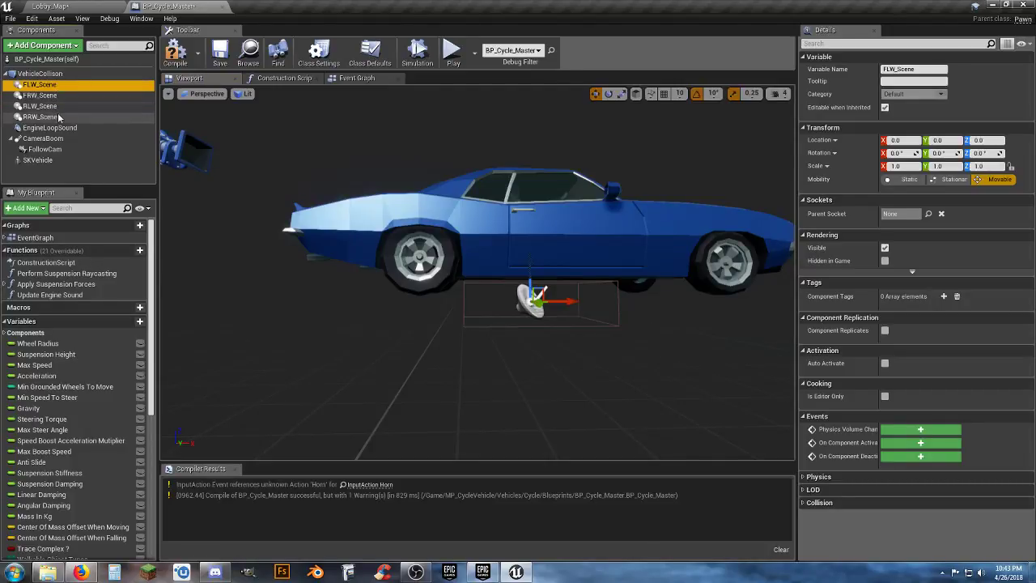
# Step: Lower the SKVehicle mesh to a Z location of about -43.3, and compile and save the blueprint
pyautogui.click(38, 159)
pyautogui.moveTo(528, 256); pyautogui.dragTo(526, 293)
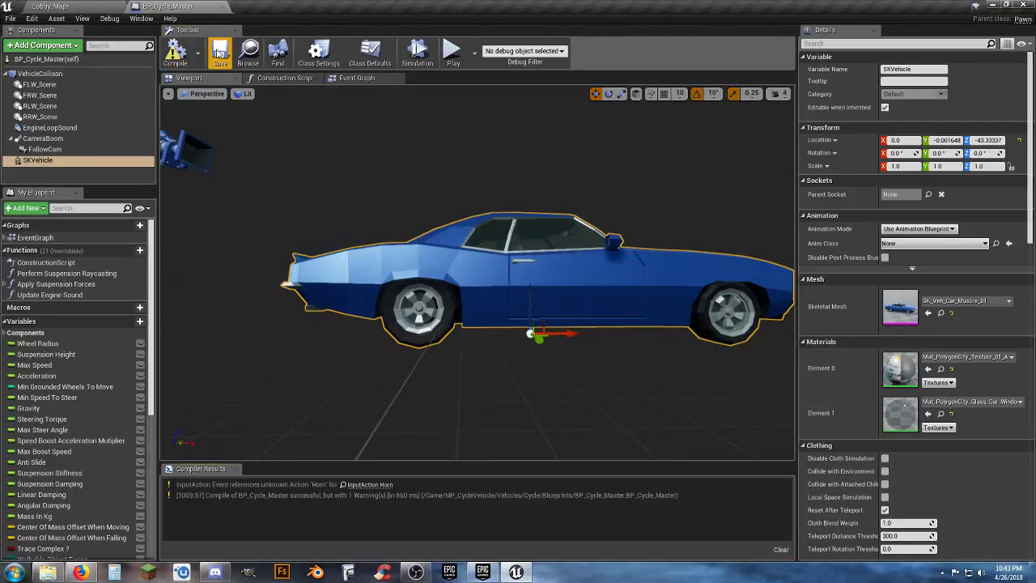
pyautogui.click(220, 53)
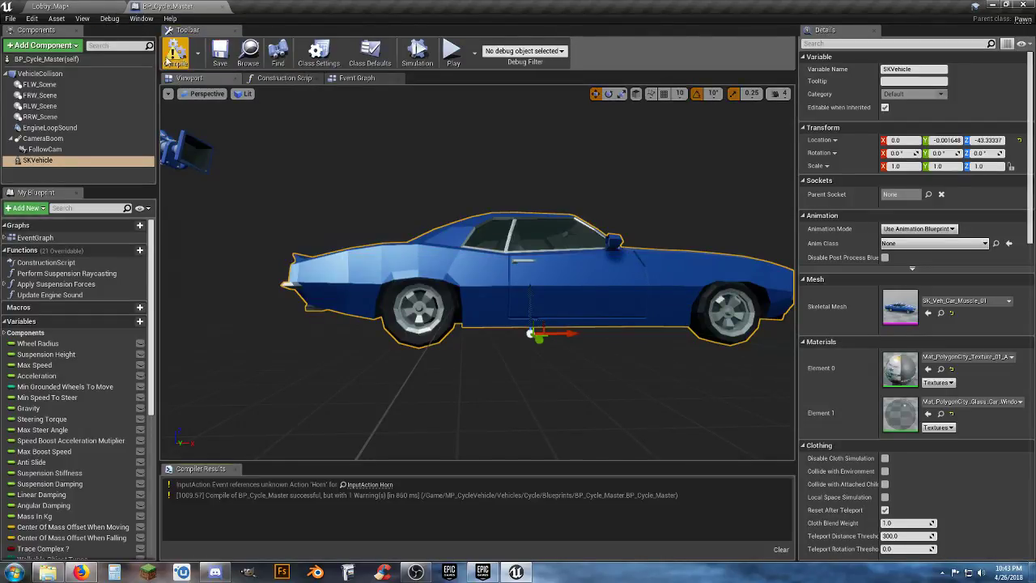
pyautogui.click(220, 54)
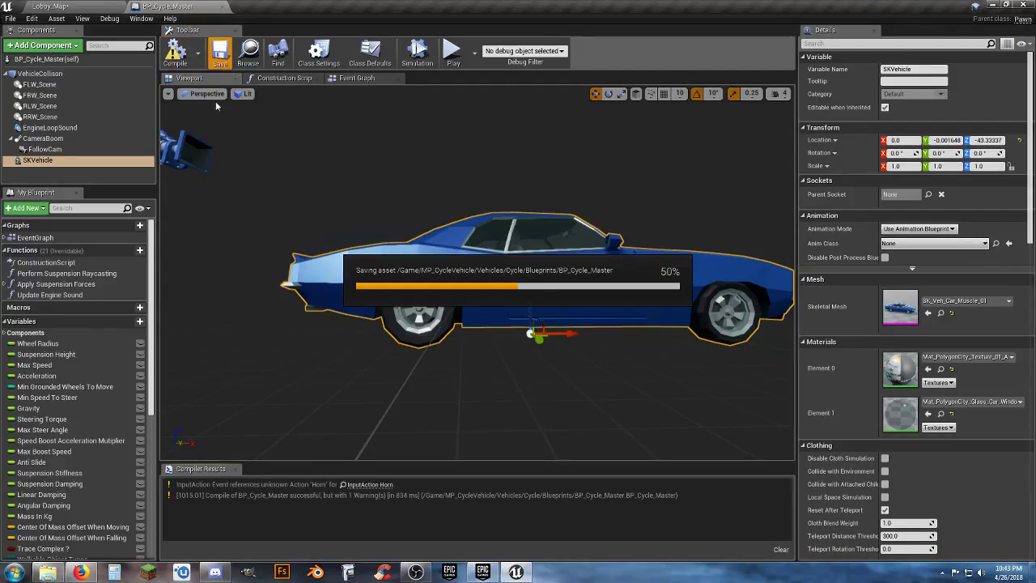
# Step: Check the InputAction Horn compiler warning, close BP_Cycle_Master and briefly play-test the car in Lobby_Map
pyautogui.click(362, 486)
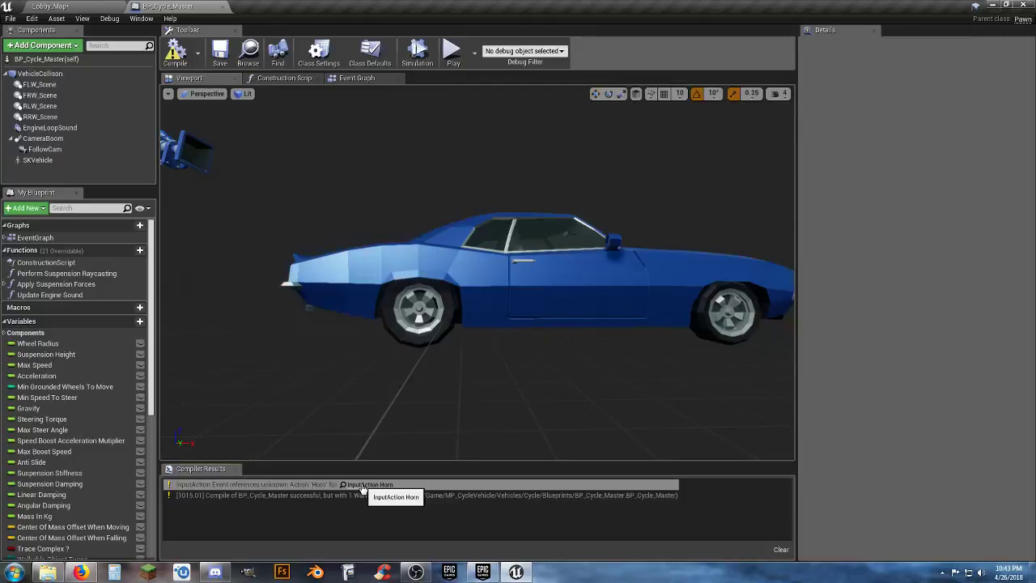
pyautogui.click(222, 8)
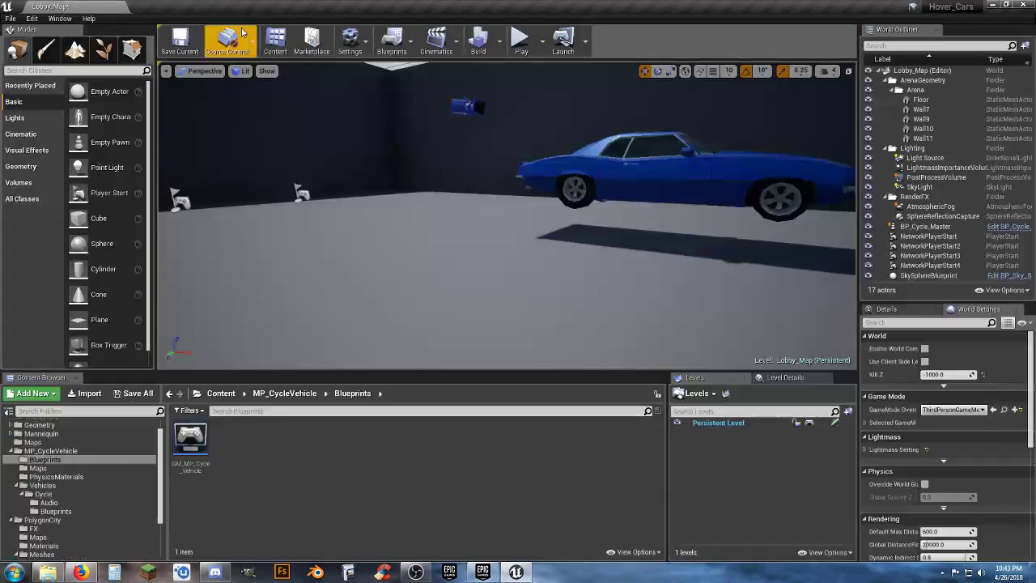
pyautogui.click(519, 42)
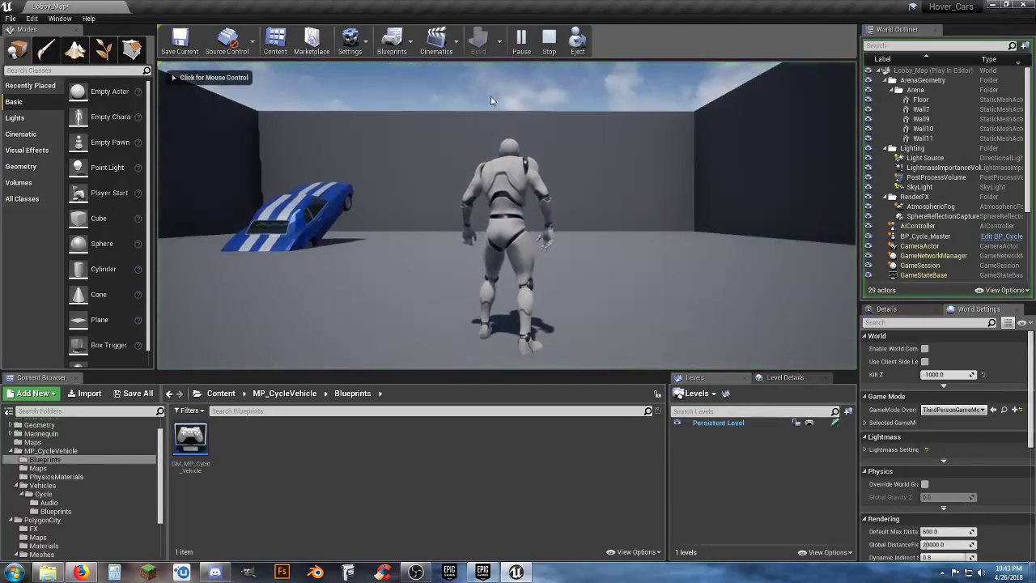
pyautogui.click(490, 241)
pyautogui.press('Escape')
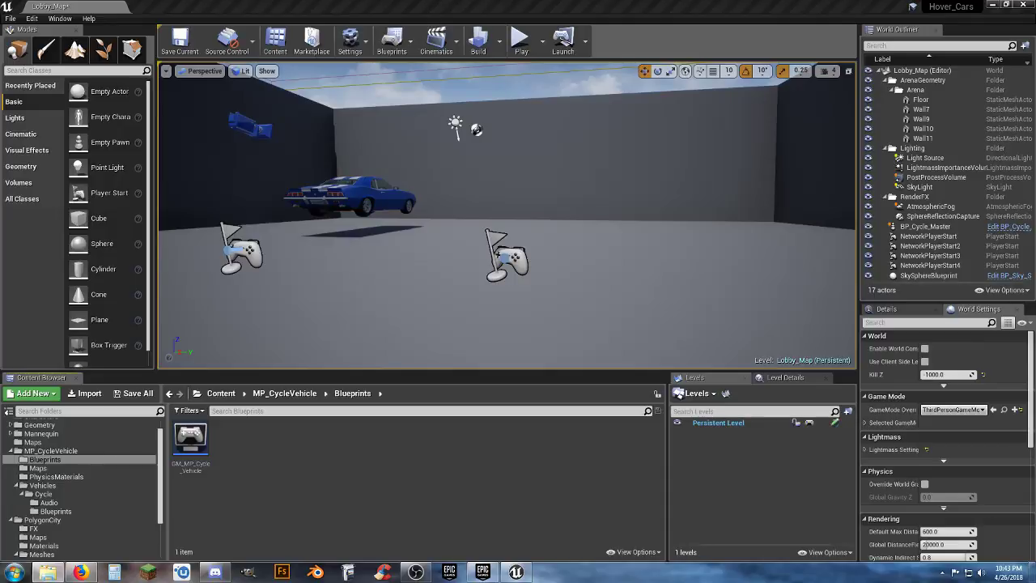
# Step: Browse the Cycle vehicle's Audio and Blueprints folders, and reopen BP_Cycle_Master from the Blueprints folder
pyautogui.click(56, 511)
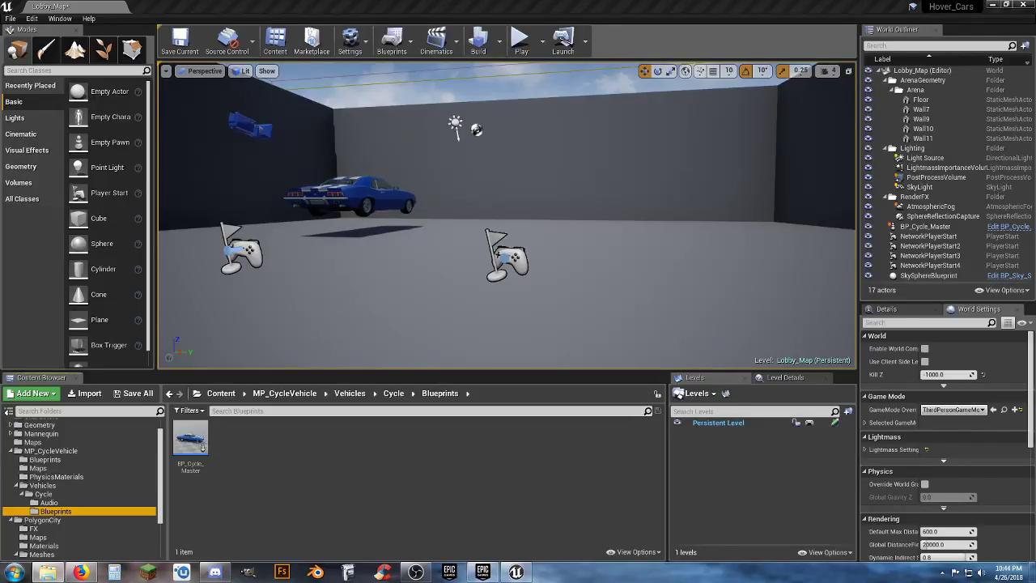
pyautogui.click(48, 502)
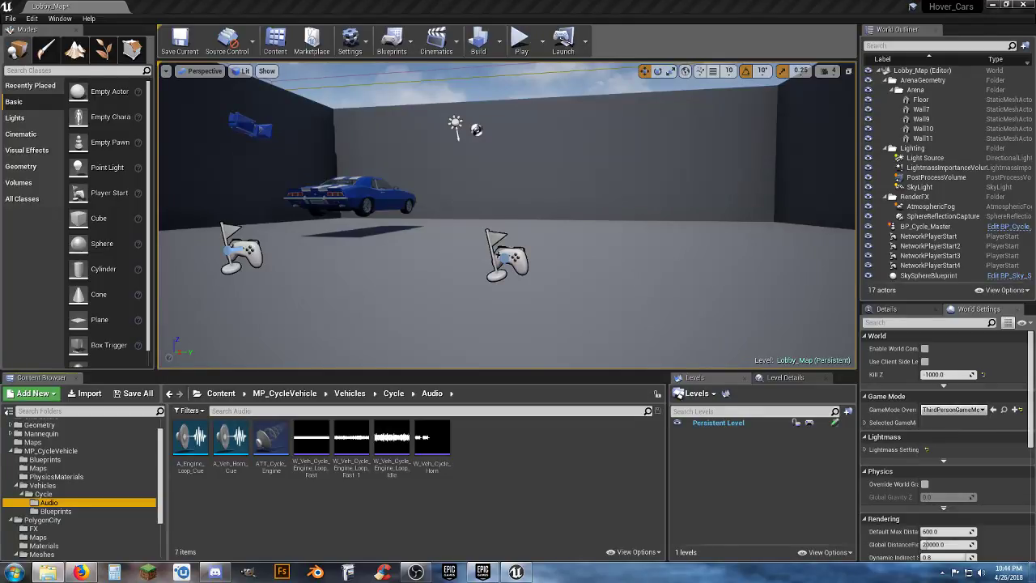
pyautogui.click(43, 494)
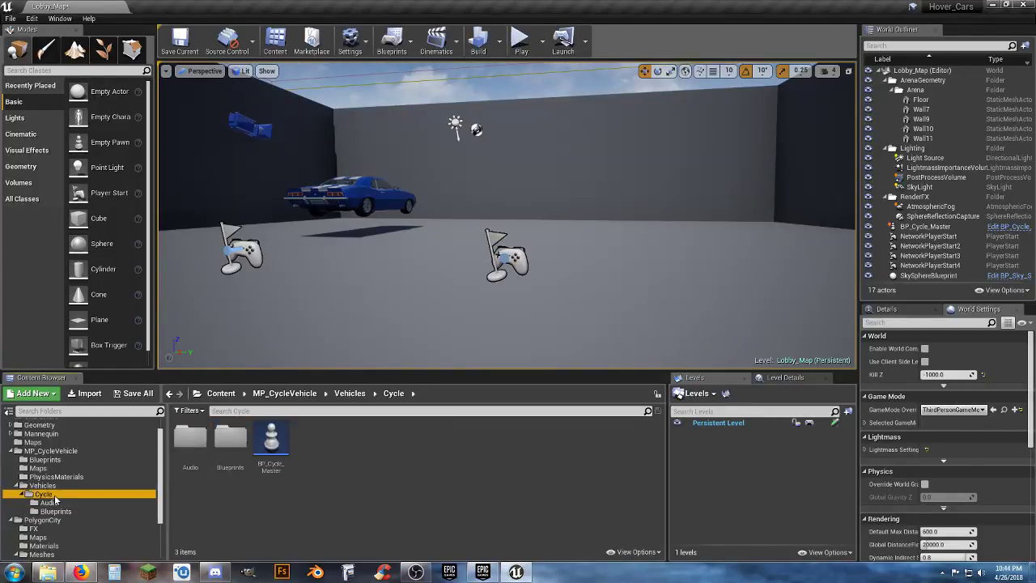
pyautogui.click(74, 511)
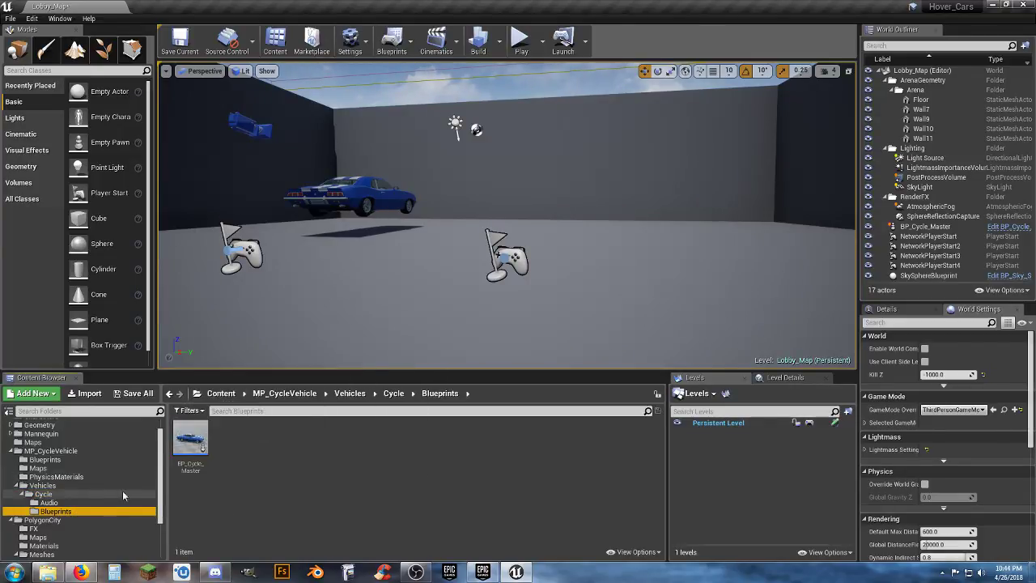
pyautogui.doubleClick(200, 448)
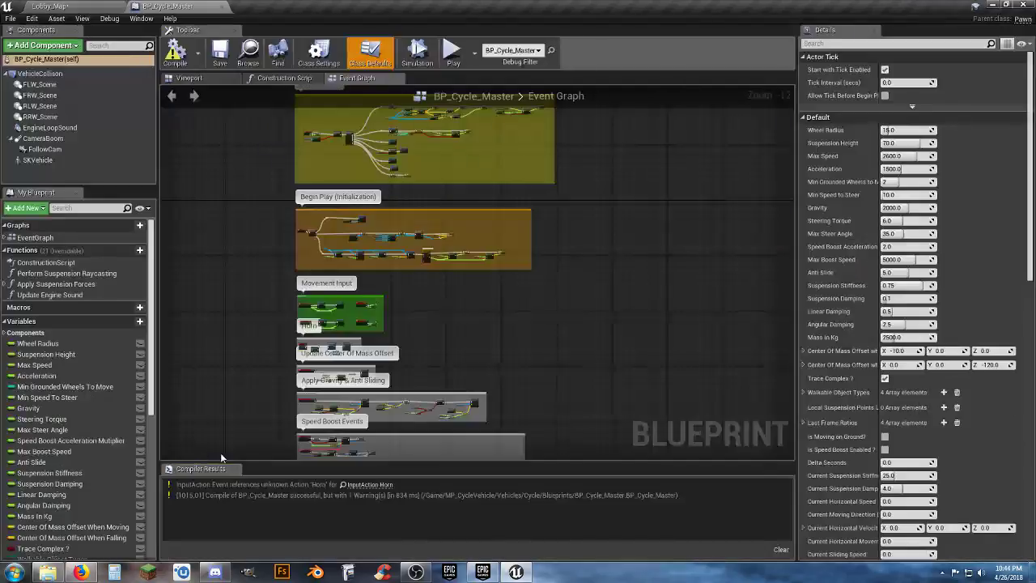
# Step: Close the modified BP_Cycle_Master blueprint and force-delete it from the Cycle vehicle's Blueprints folder
pyautogui.click(189, 78)
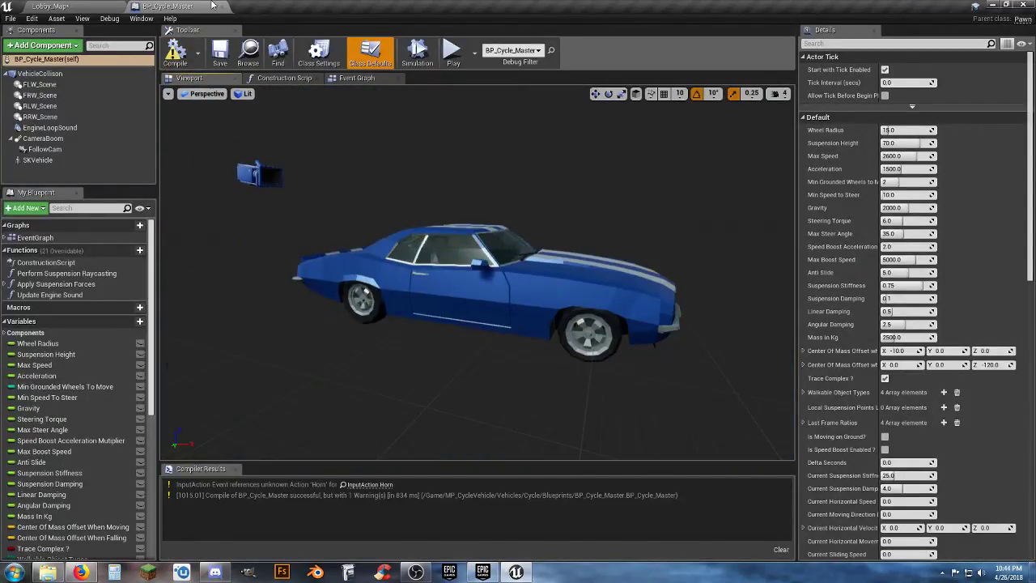
pyautogui.click(221, 8)
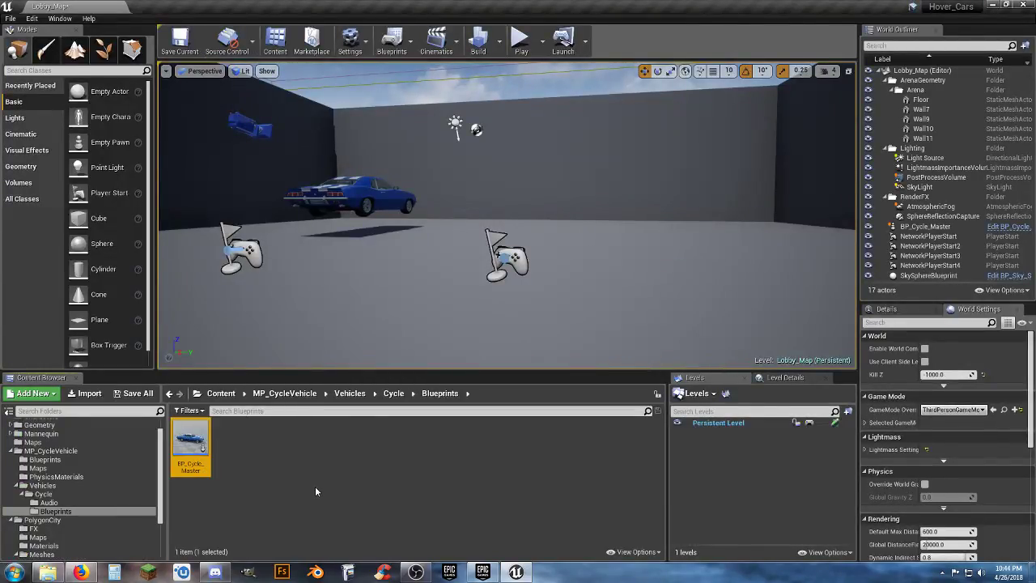
pyautogui.press('Delete')
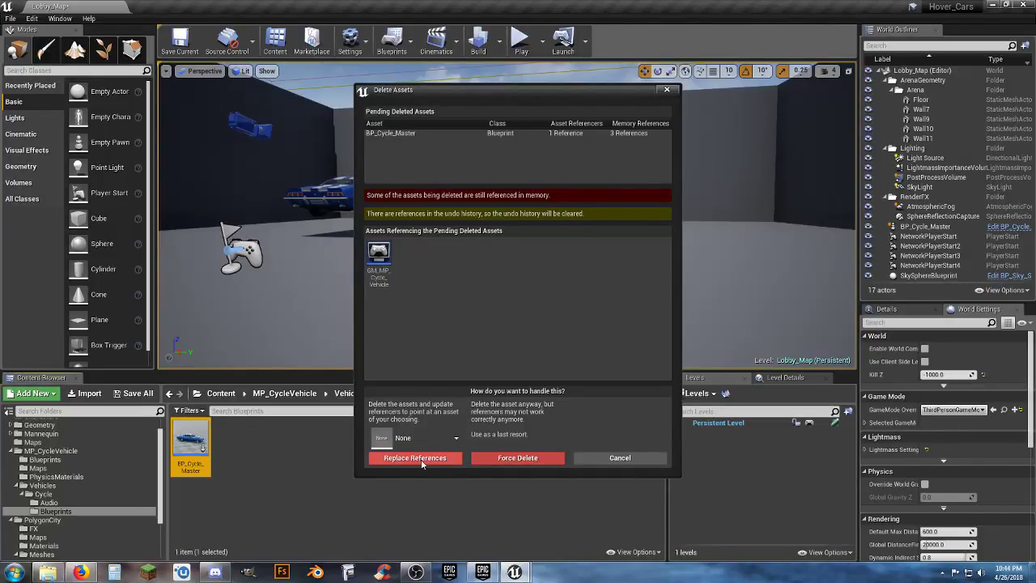
pyautogui.click(497, 457)
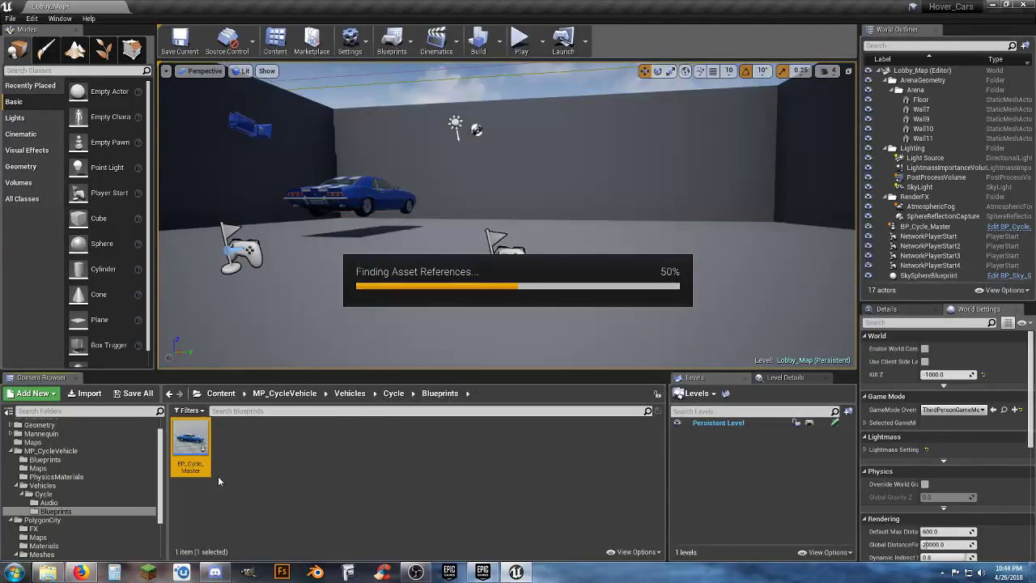
# Step: Copy the original BP_Cycle_Master from the Cycle folder into its Blueprints subfolder and open that subfolder
pyautogui.click(88, 490)
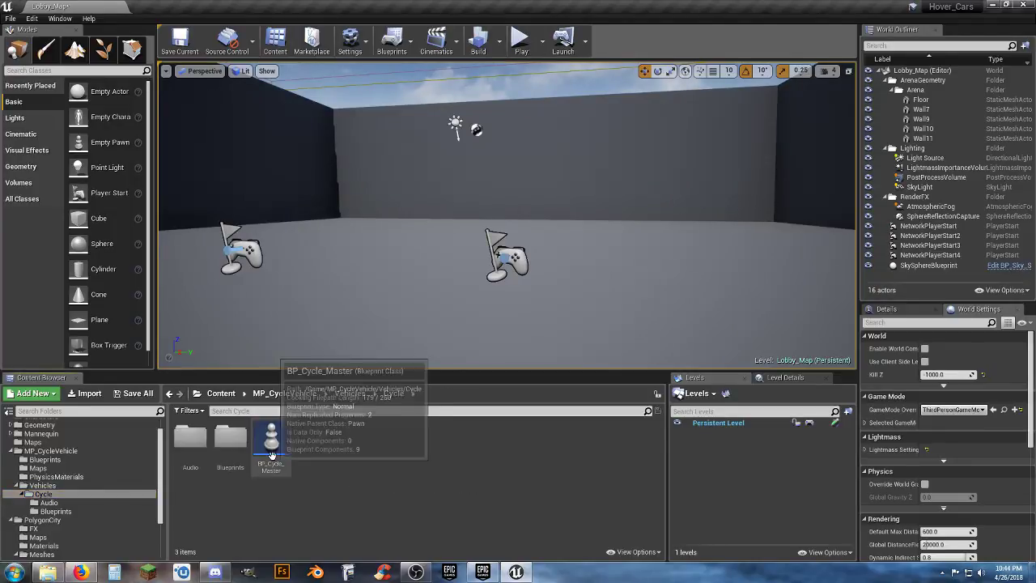
pyautogui.moveTo(275, 444); pyautogui.dragTo(57, 515)
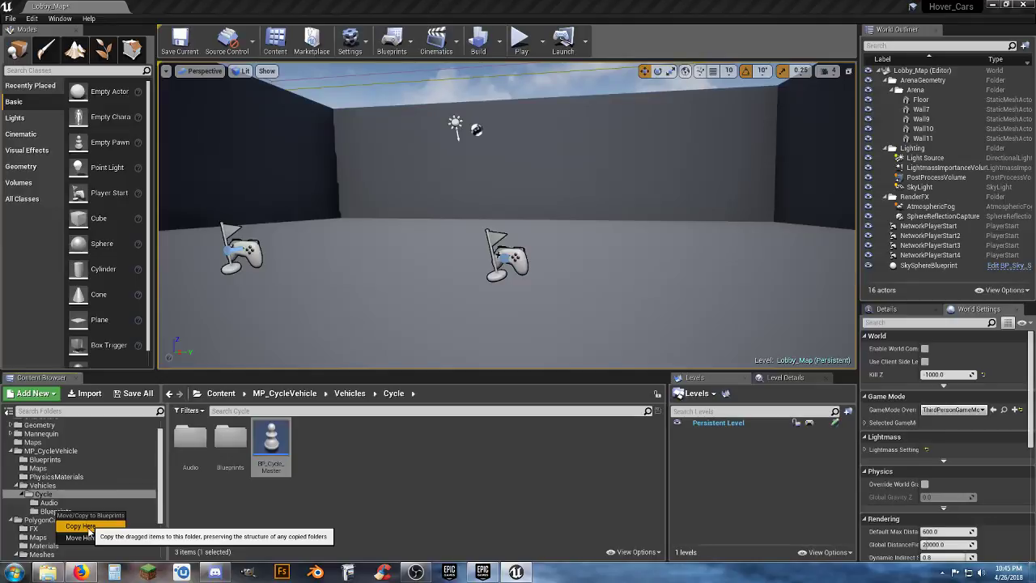
pyautogui.click(81, 526)
pyautogui.click(56, 511)
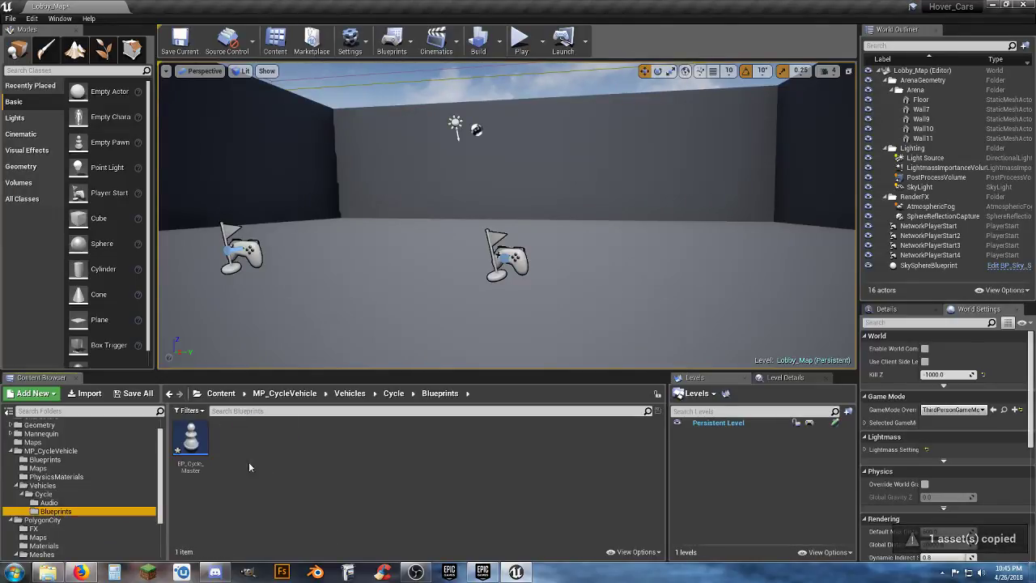
# Step: Save Lobby_Map, GM_MP_Cycle_Vehicle and the copied BP_Cycle_Master, and briefly play-test the level
pyautogui.click(134, 393)
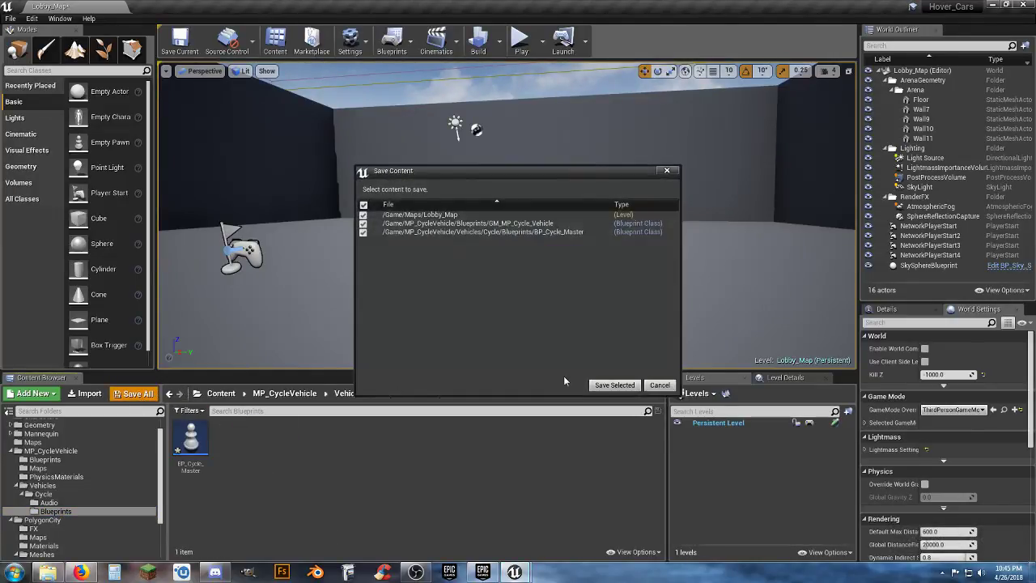
pyautogui.click(612, 384)
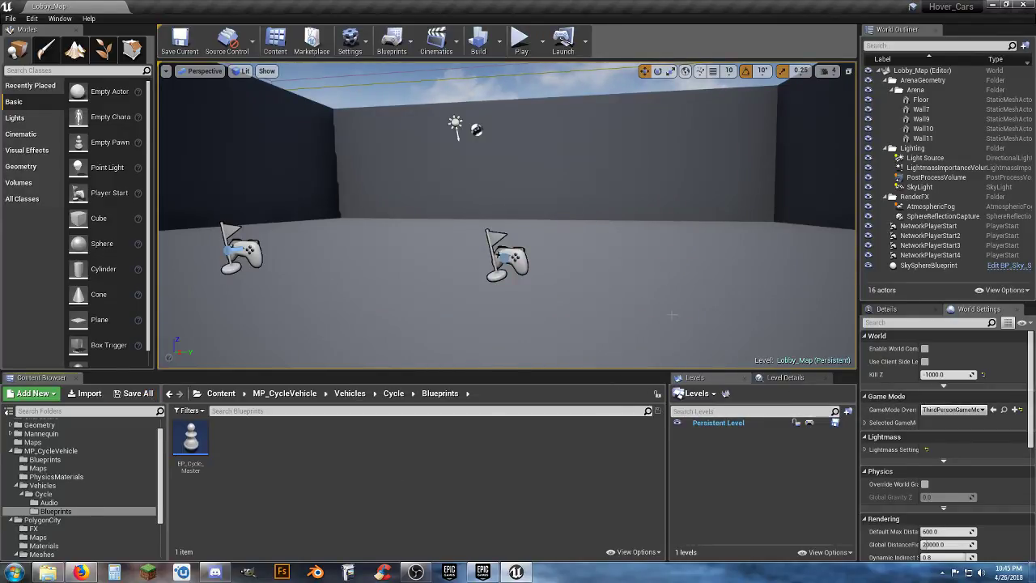
pyautogui.click(521, 49)
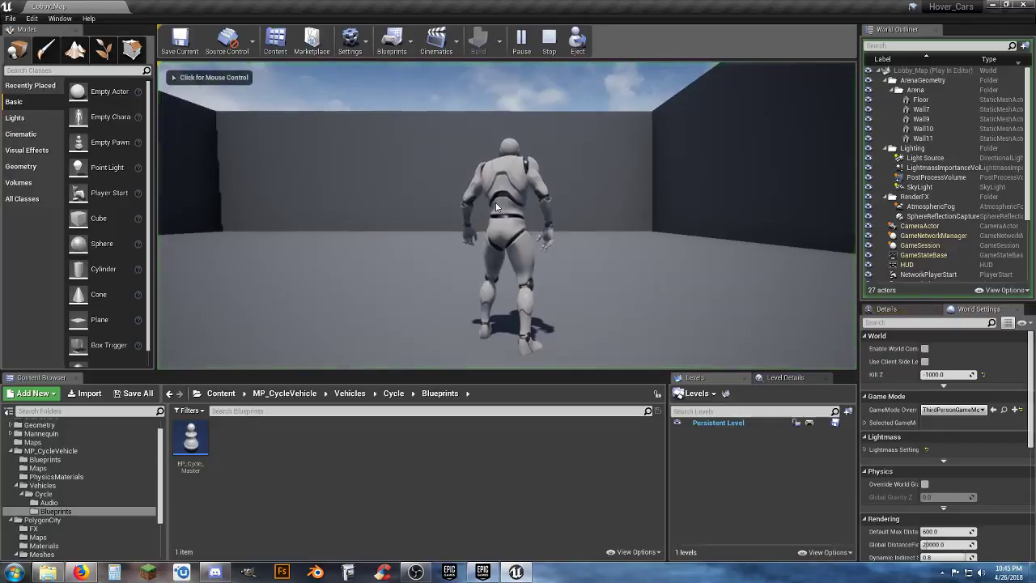
pyautogui.press('Escape')
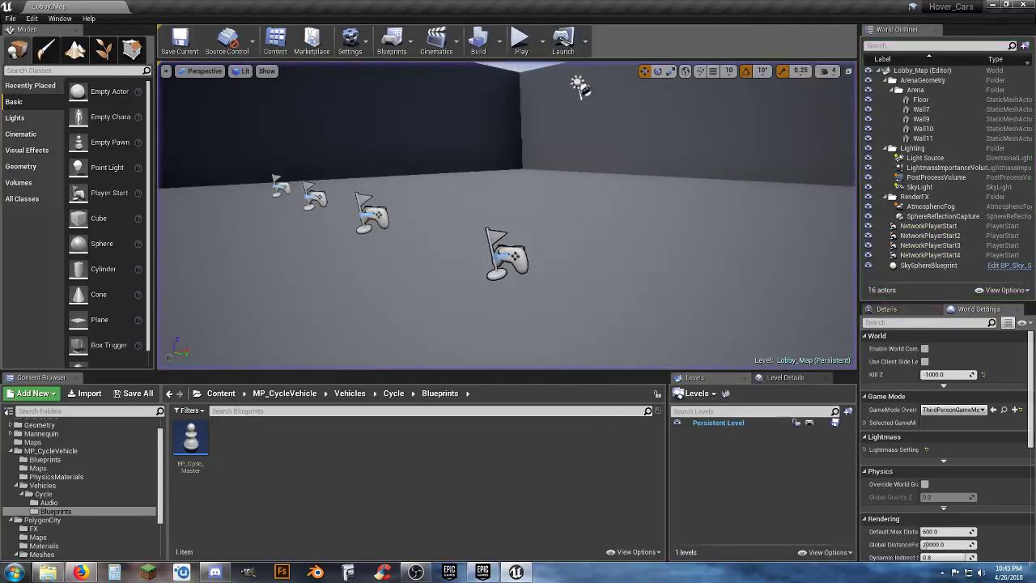
# Step: Open the copied BP_Cycle_Master, assign SK_Veh_Car_Muscle_01 as SKVehicle's skeletal mesh, and compile and save the blueprint
pyautogui.doubleClick(193, 442)
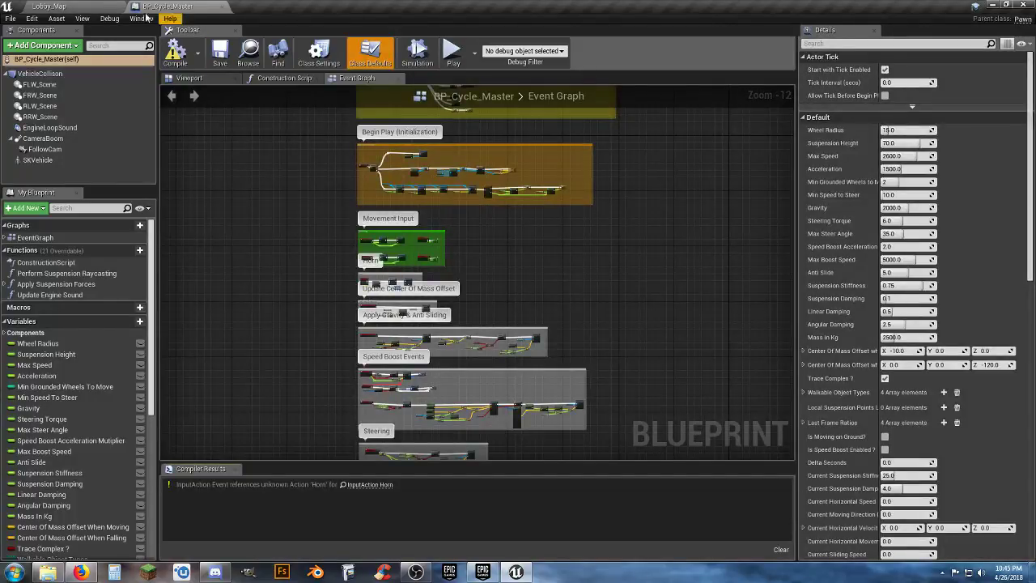
pyautogui.click(77, 7)
pyautogui.click(145, 7)
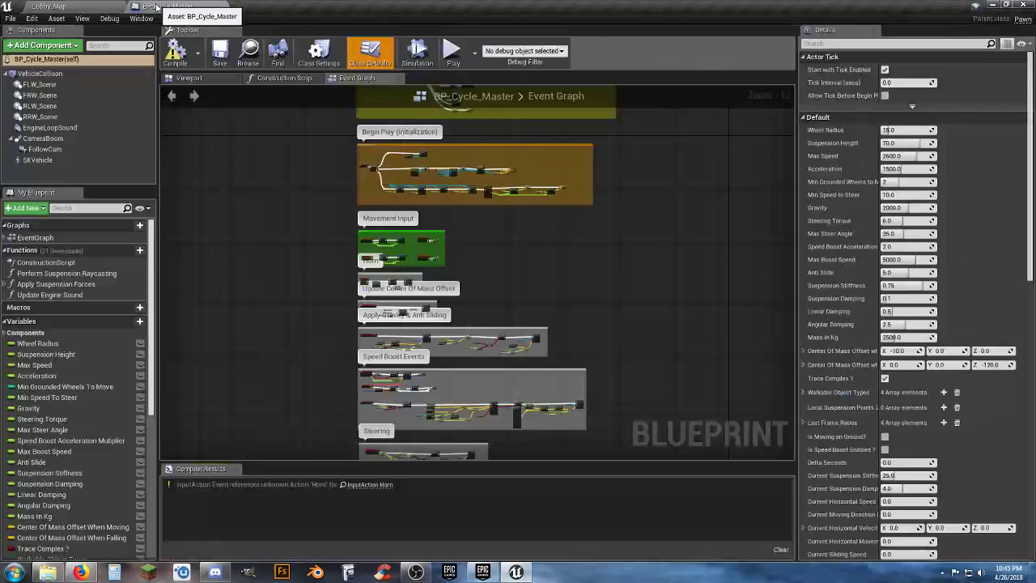
pyautogui.click(187, 78)
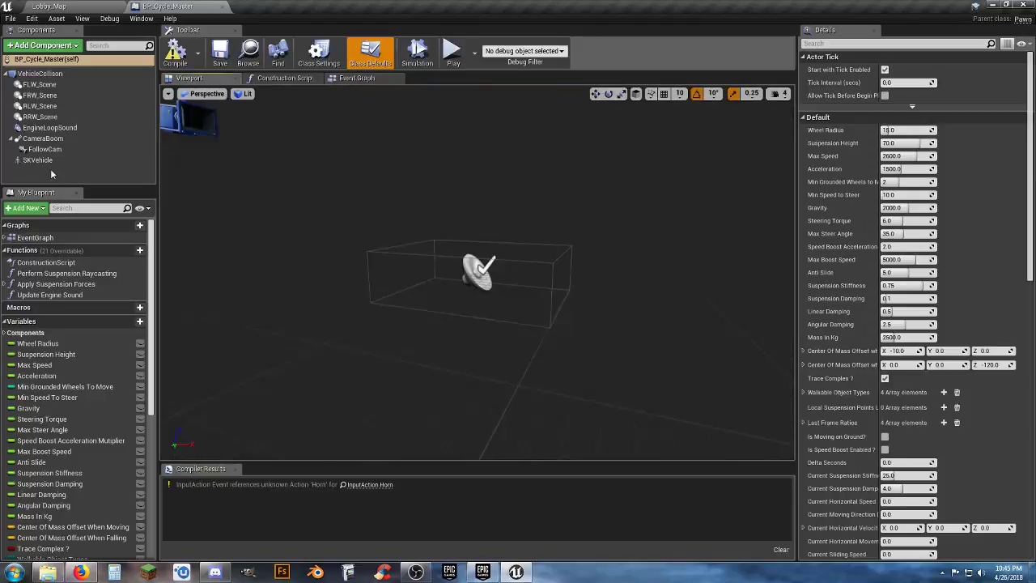
pyautogui.click(37, 160)
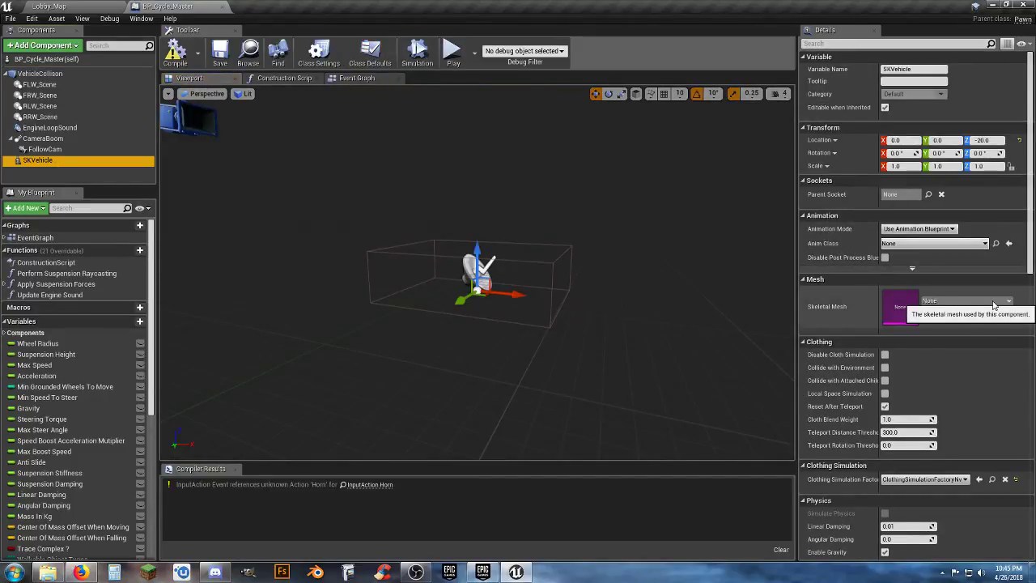
pyautogui.click(967, 300)
pyautogui.scroll(-3, 966, 428)
pyautogui.scroll(-5, 966, 429)
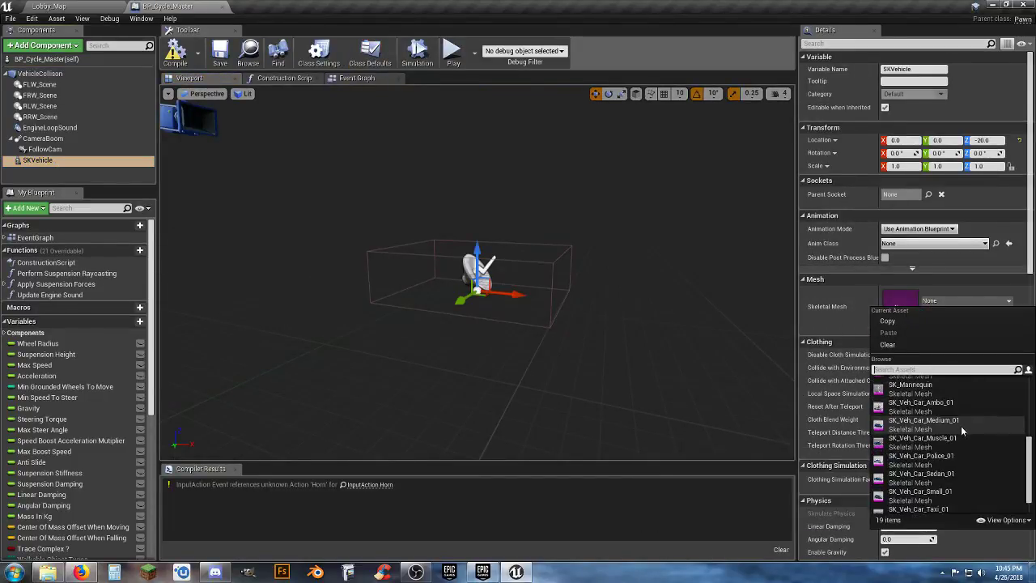
pyautogui.click(952, 442)
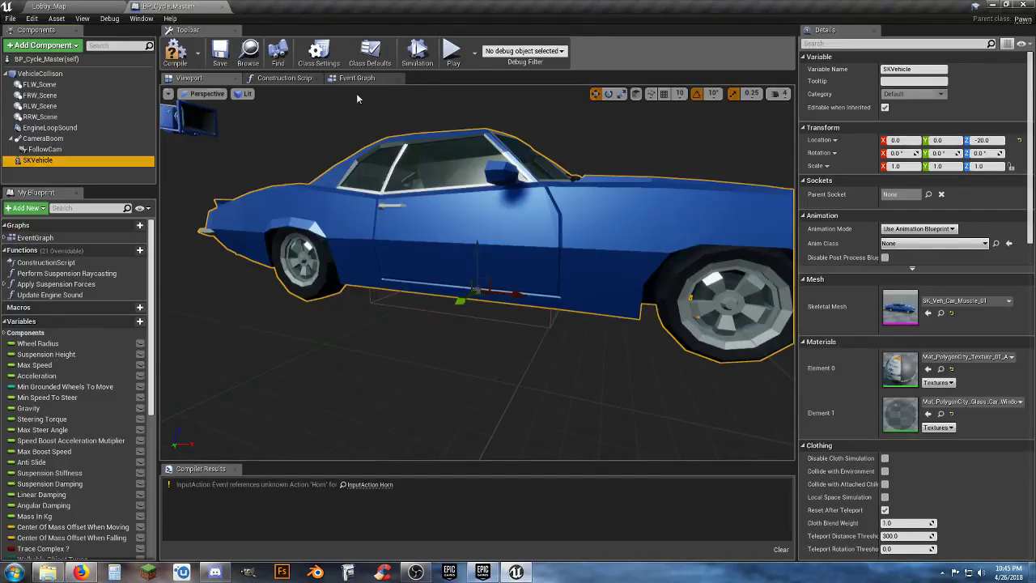
pyautogui.click(230, 58)
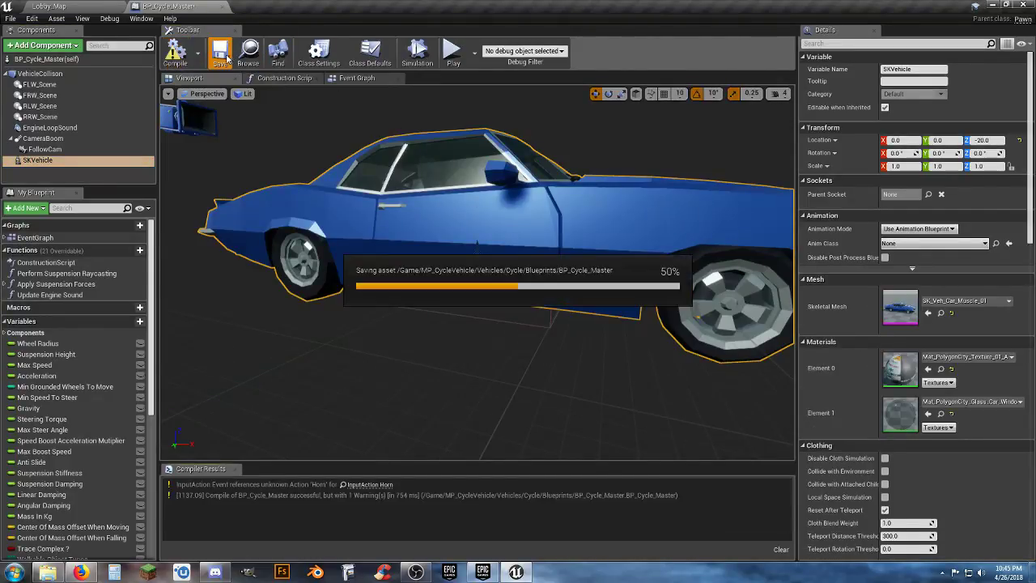
# Step: Place BP_Cycle_Master on the floor of Lobby_Map near the player starts
pyautogui.click(71, 7)
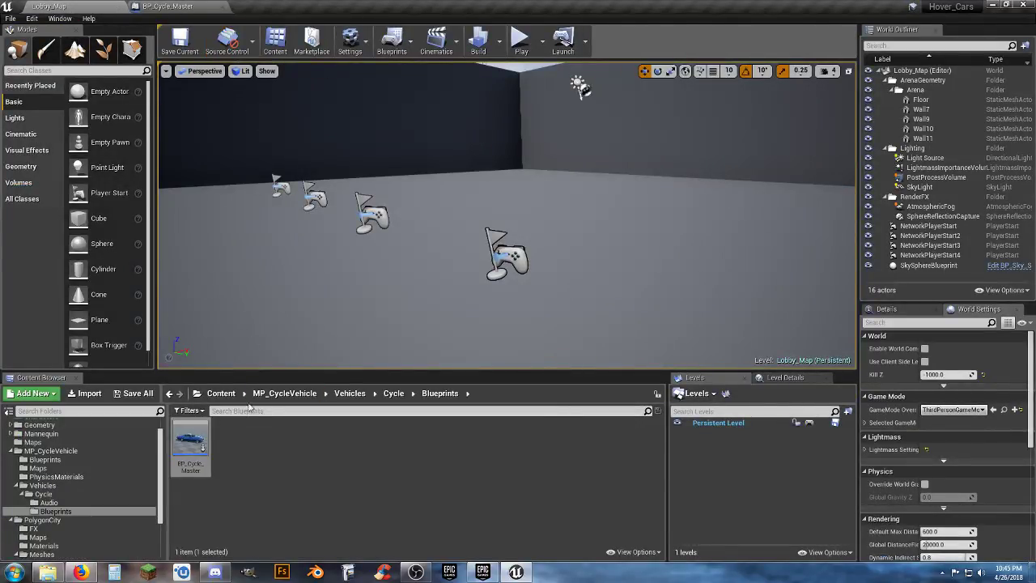
pyautogui.moveTo(203, 438); pyautogui.dragTo(478, 186)
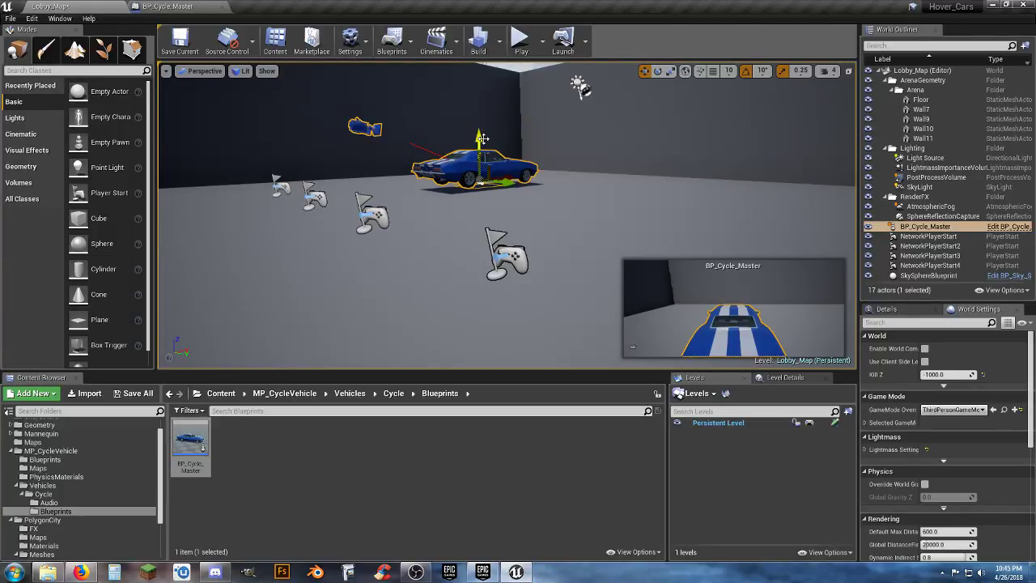
# Step: Play-test Lobby_Map and run the third-person character around the muscle car to examine its hovering and collision
pyautogui.click(520, 40)
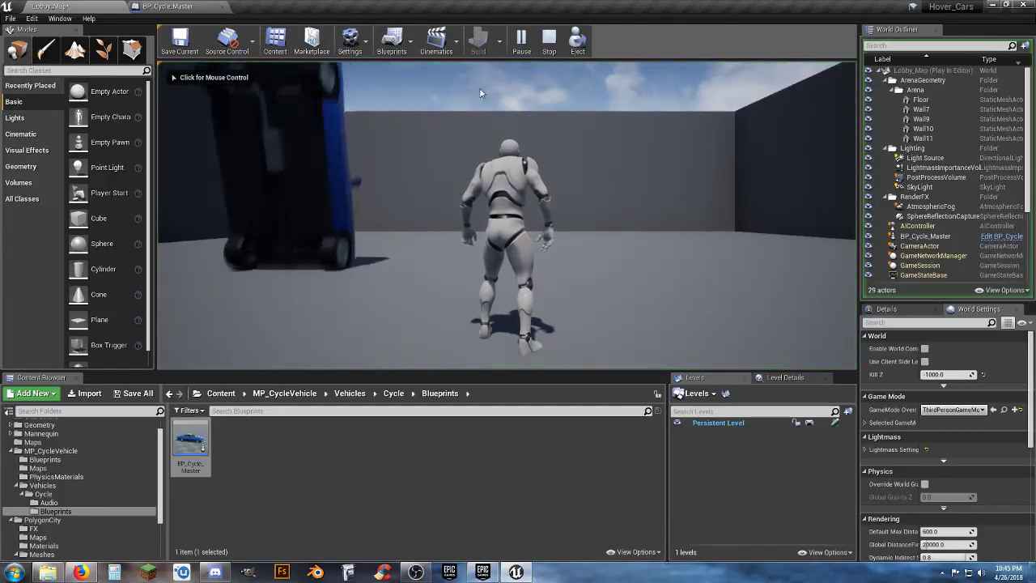
pyautogui.press('w')
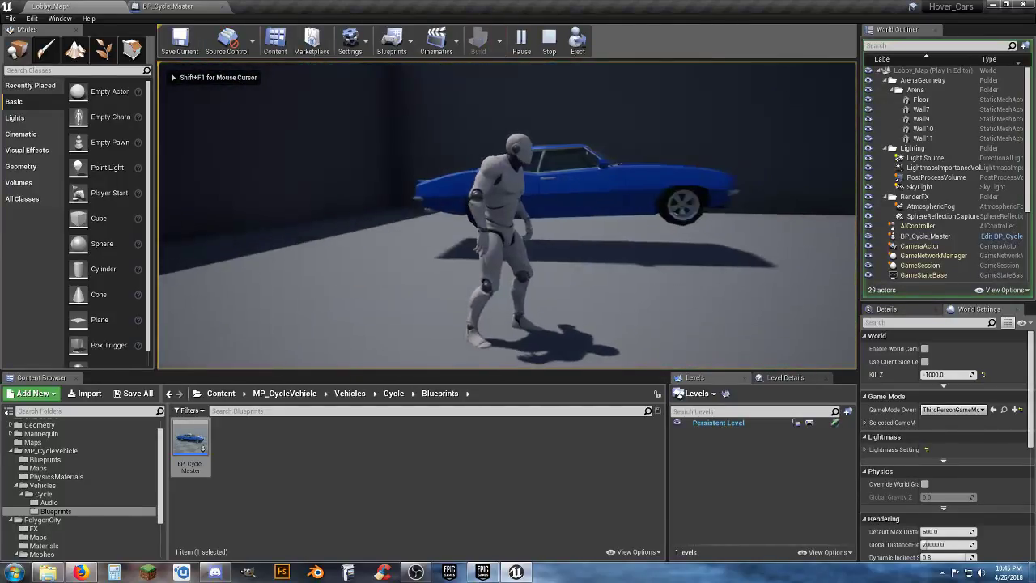
pyautogui.press('w')
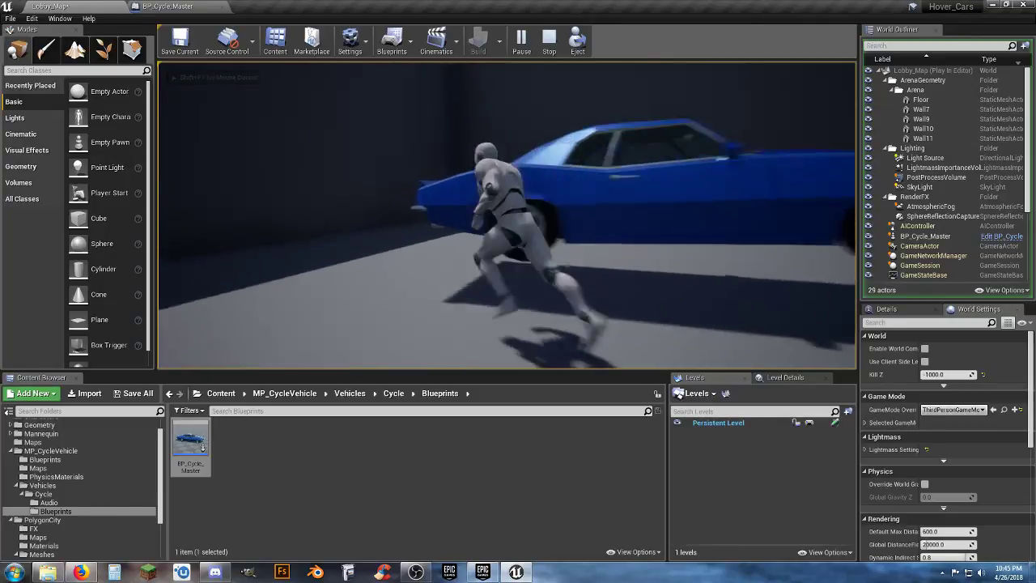
pyautogui.press('w')
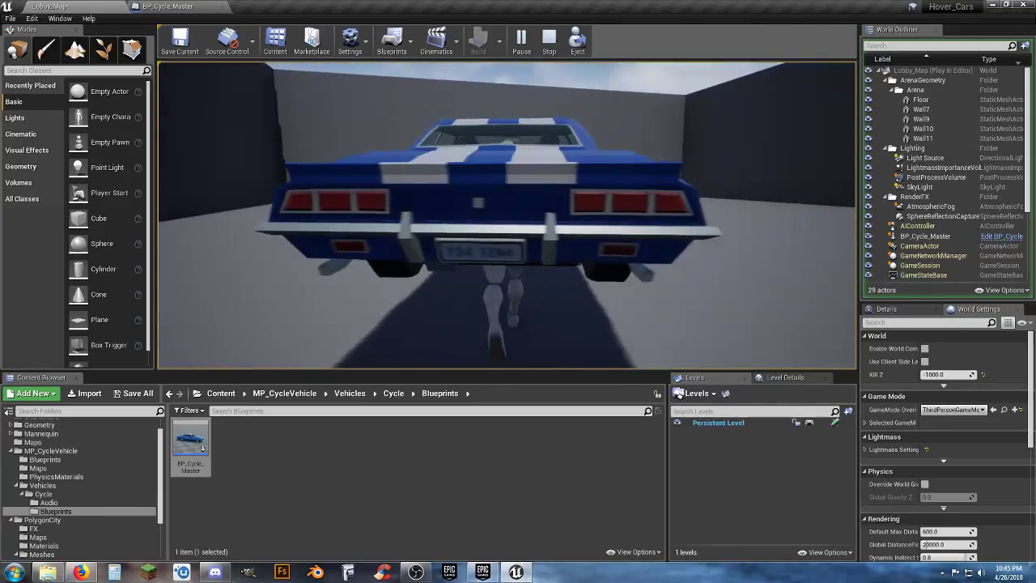
pyautogui.press('a')
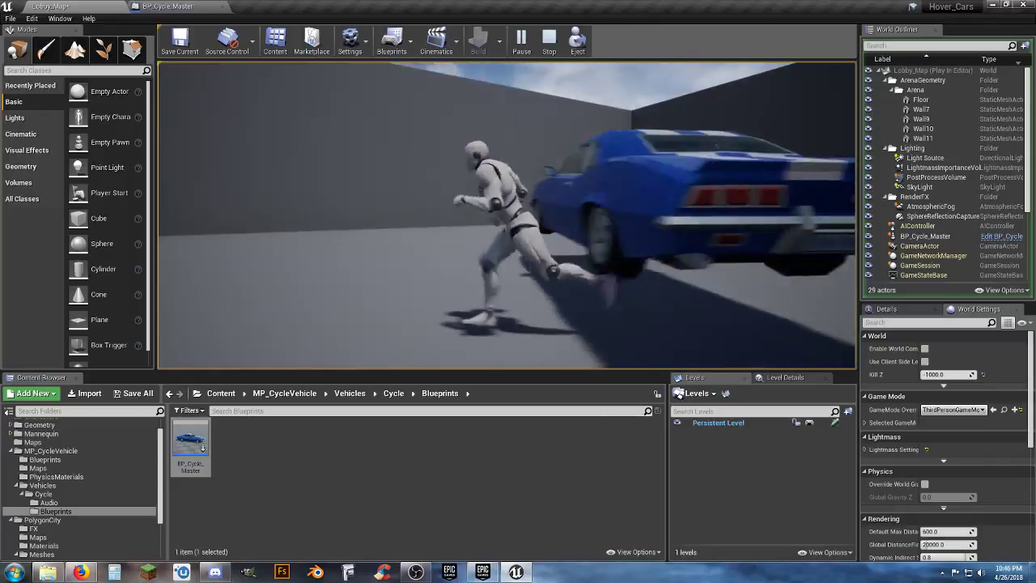
pyautogui.press('a')
pyautogui.press('w')
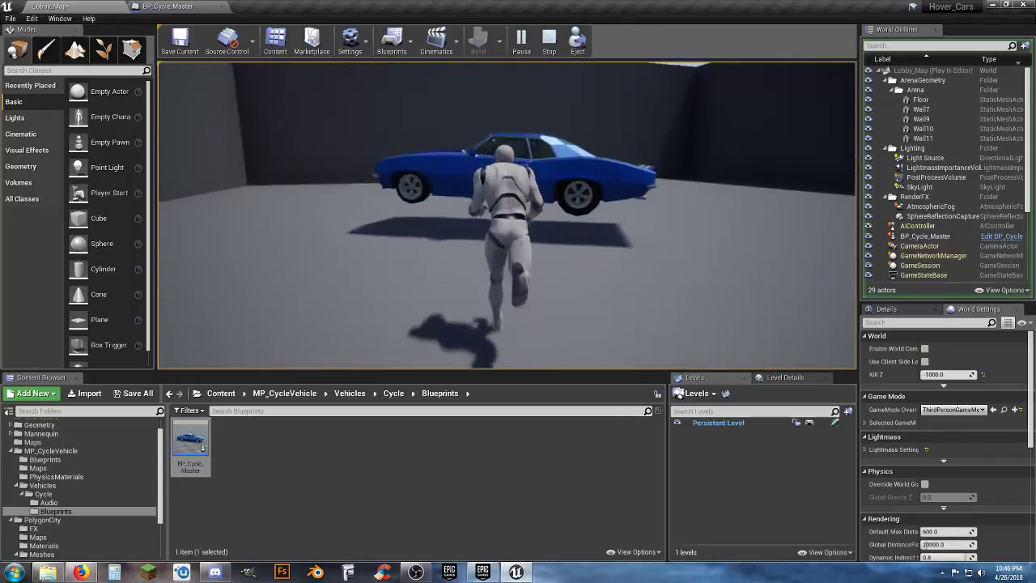
pyautogui.press('w')
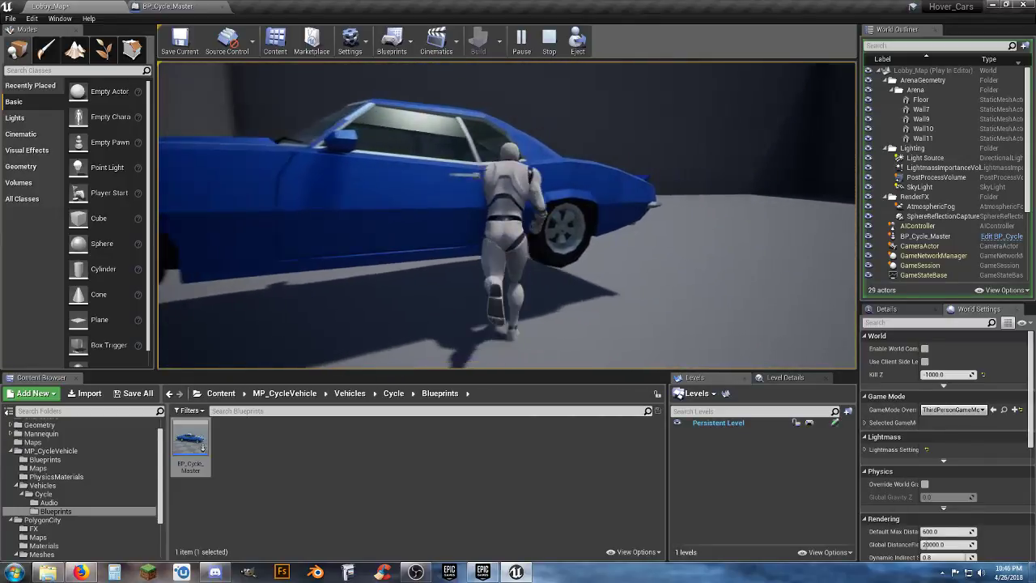
pyautogui.press('d')
pyautogui.press('a')
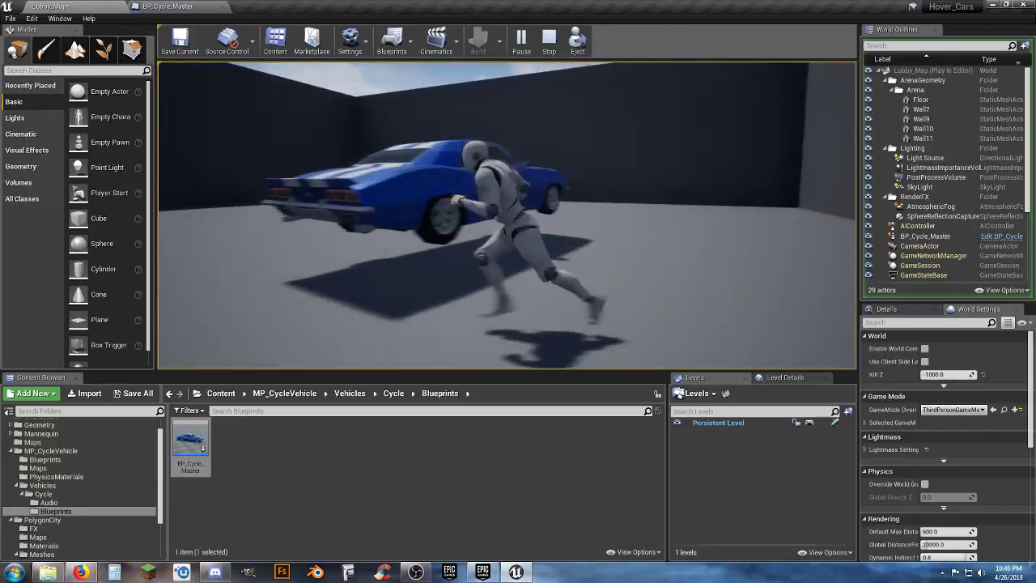
pyautogui.press('w')
pyautogui.press('a')
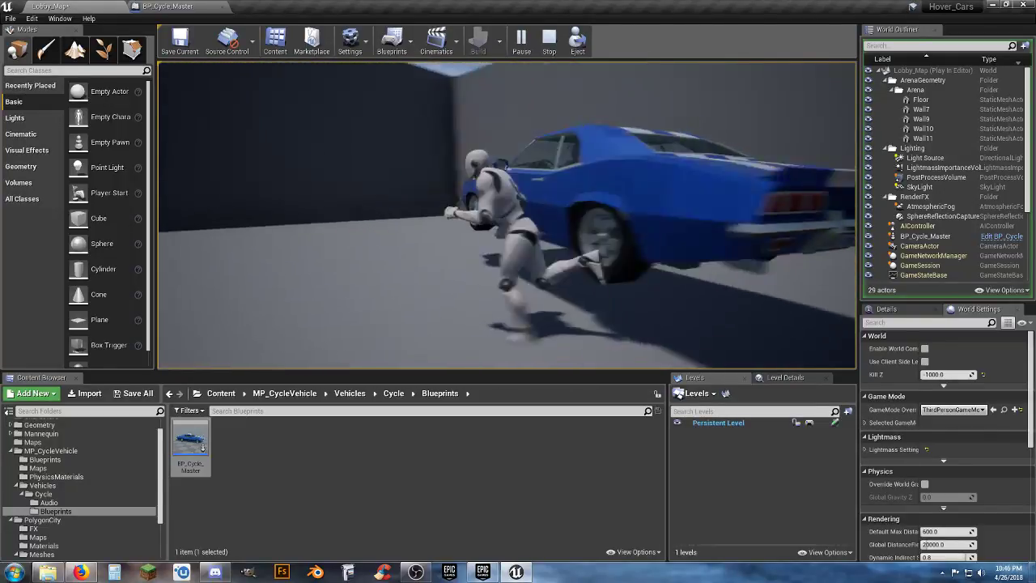
pyautogui.press('s')
pyautogui.press('Escape')
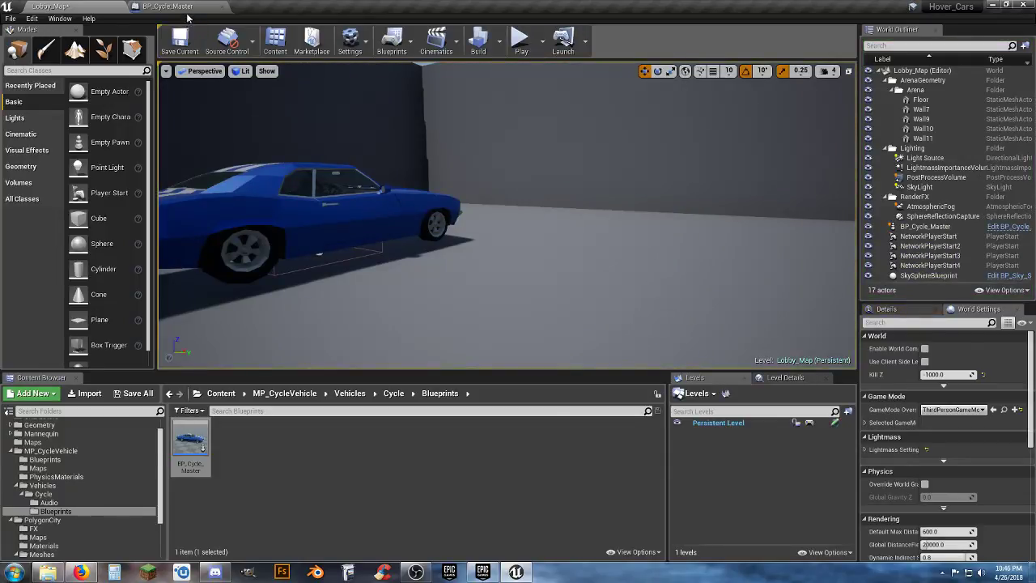
# Step: Set Lobby_Map's GameMode Override to GM_MP_Cycle_Vehicle and briefly play-test the level
pyautogui.click(954, 410)
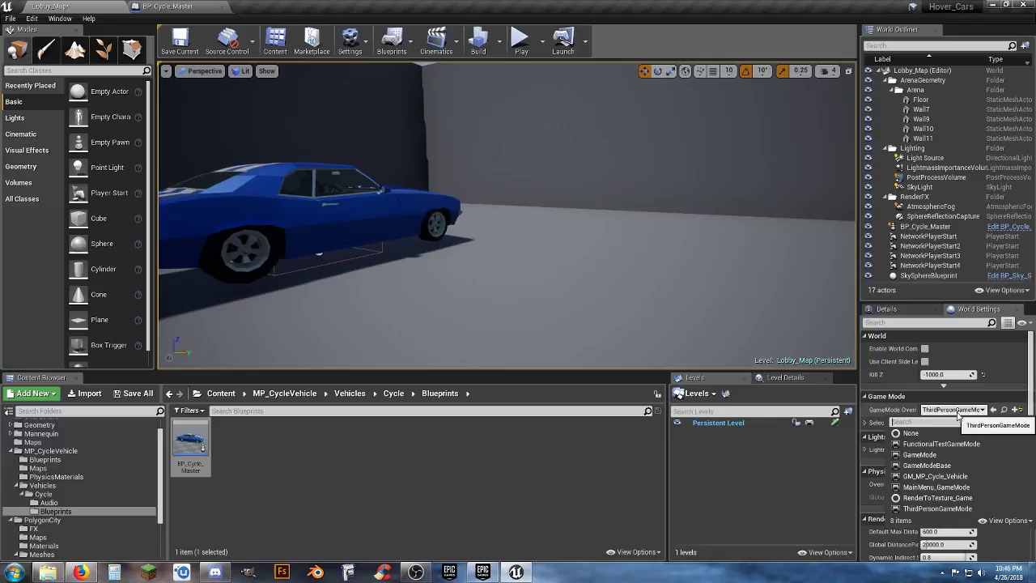
pyautogui.click(942, 483)
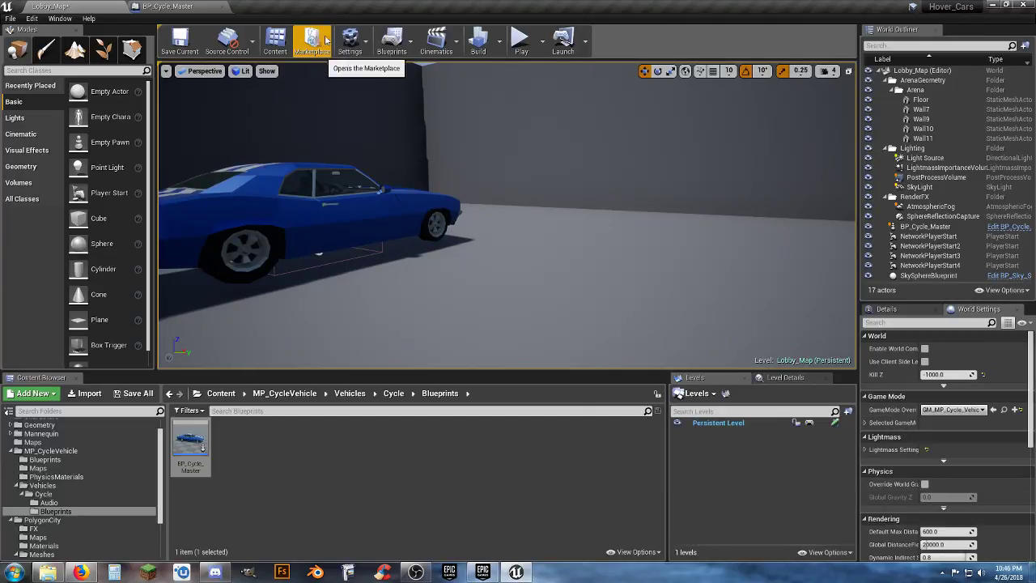
pyautogui.click(521, 42)
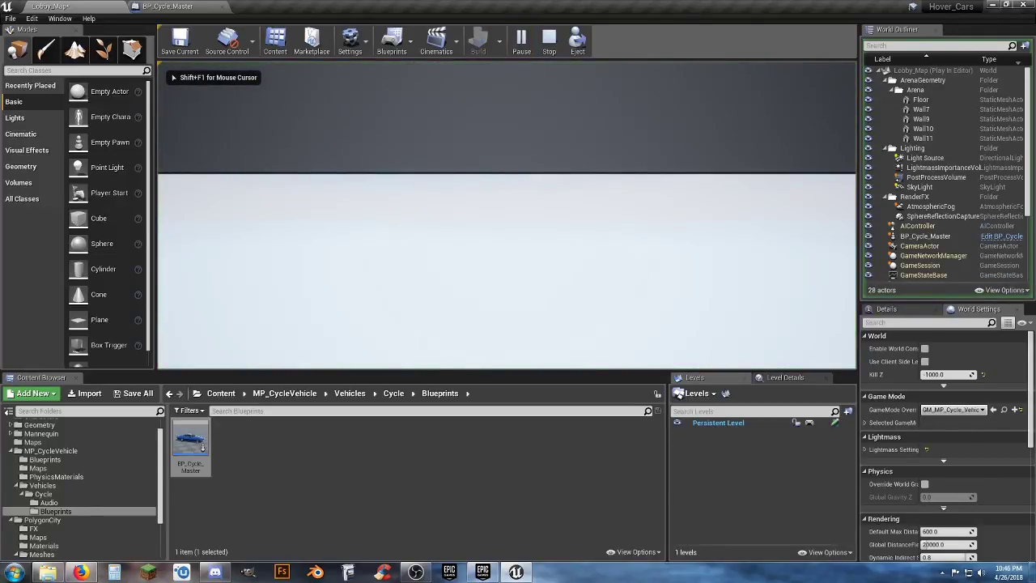
pyautogui.press('Escape')
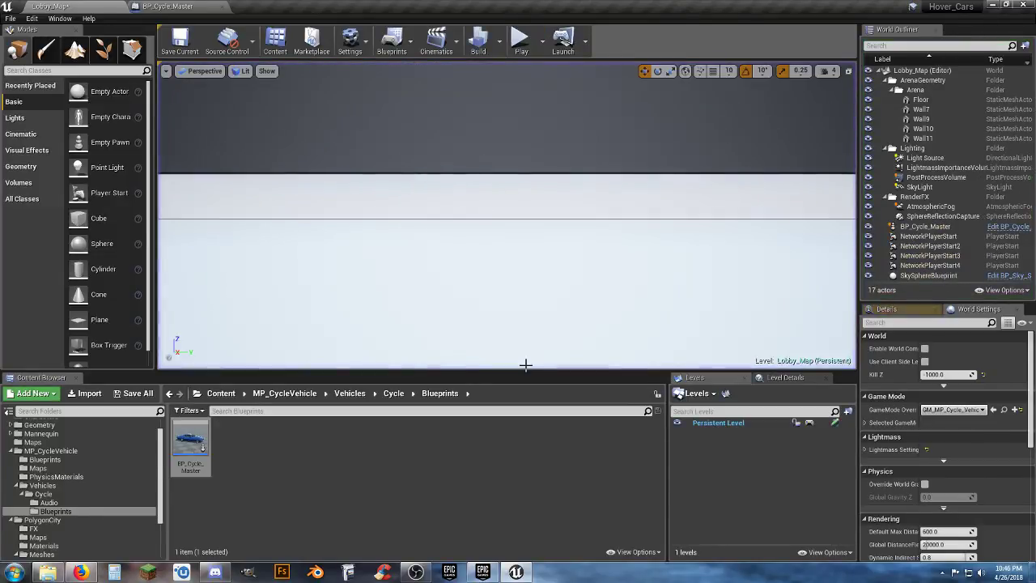
pyautogui.click(450, 452)
pyautogui.moveTo(757, 327); pyautogui.dragTo(462, 380, button='right')
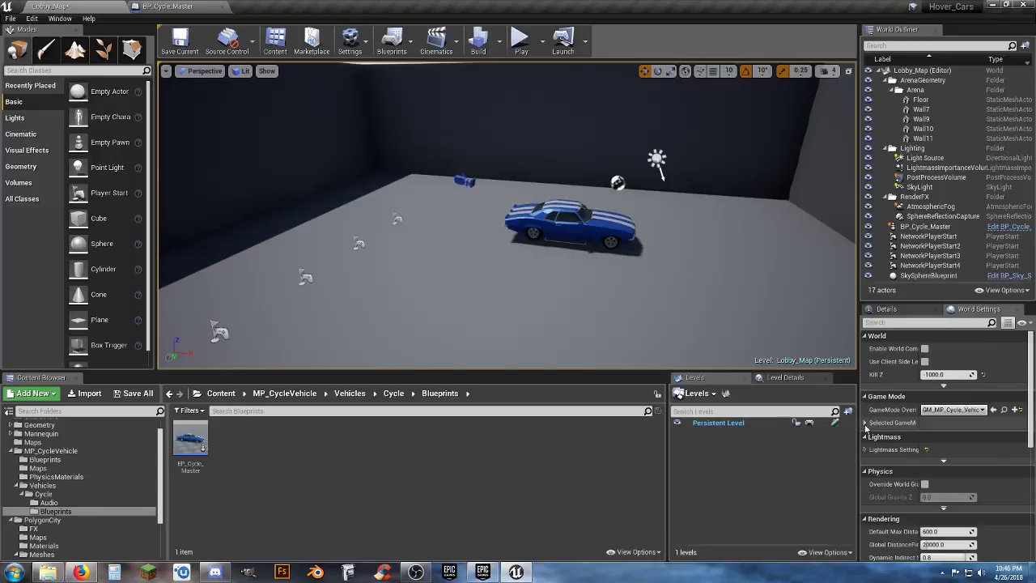
# Step: Check the Default Pawn Class choices for the selected game mode and force-delete the duplicate BP_Cycle_Master from the Vehicles/Cycle folder
pyautogui.click(866, 423)
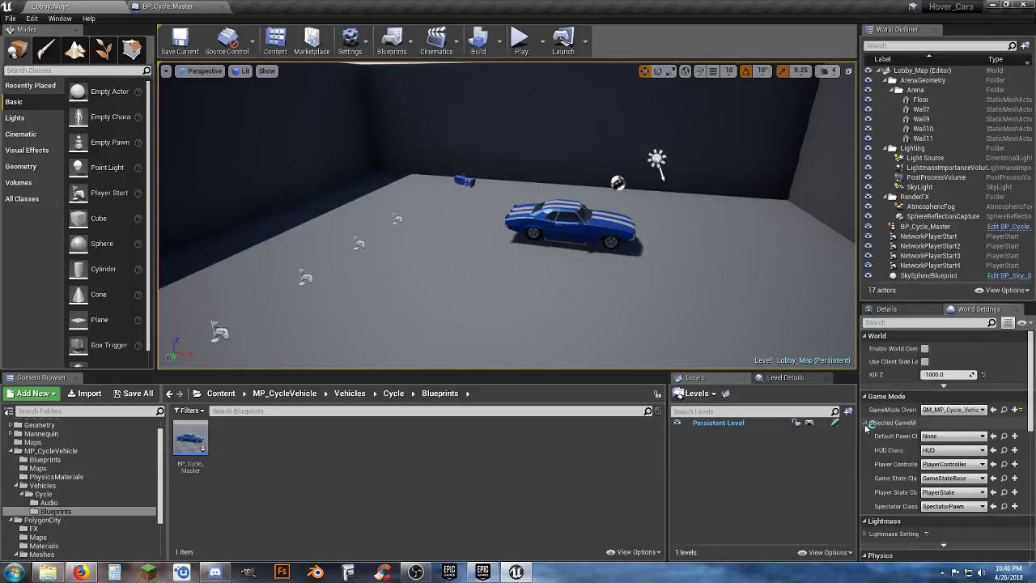
pyautogui.click(963, 437)
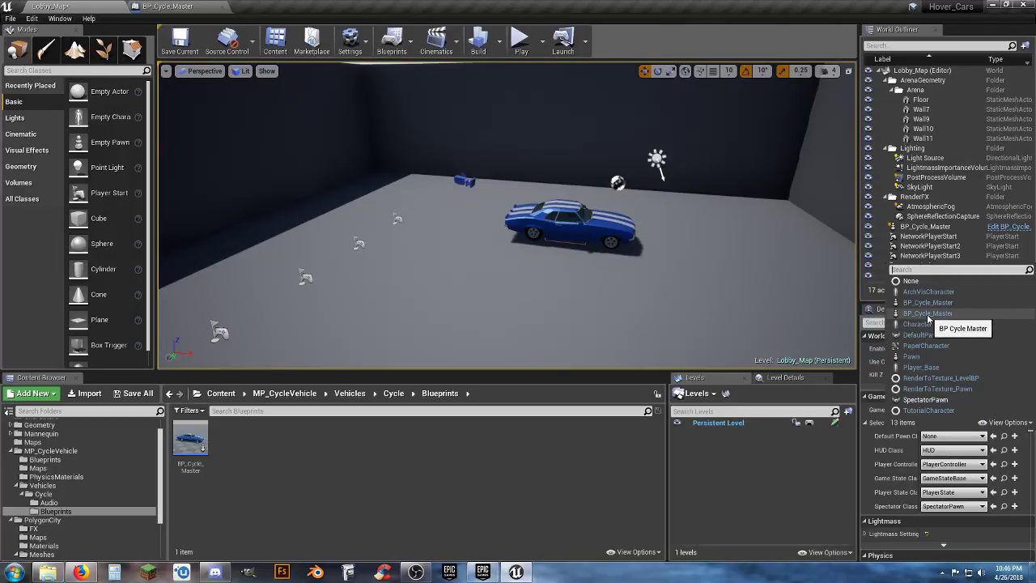
pyautogui.click(488, 525)
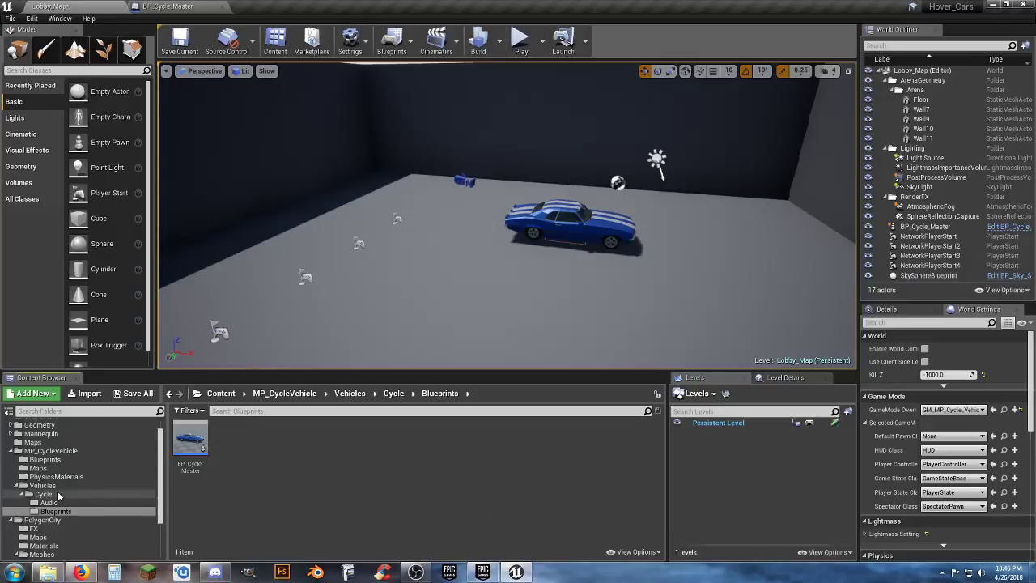
pyautogui.click(40, 494)
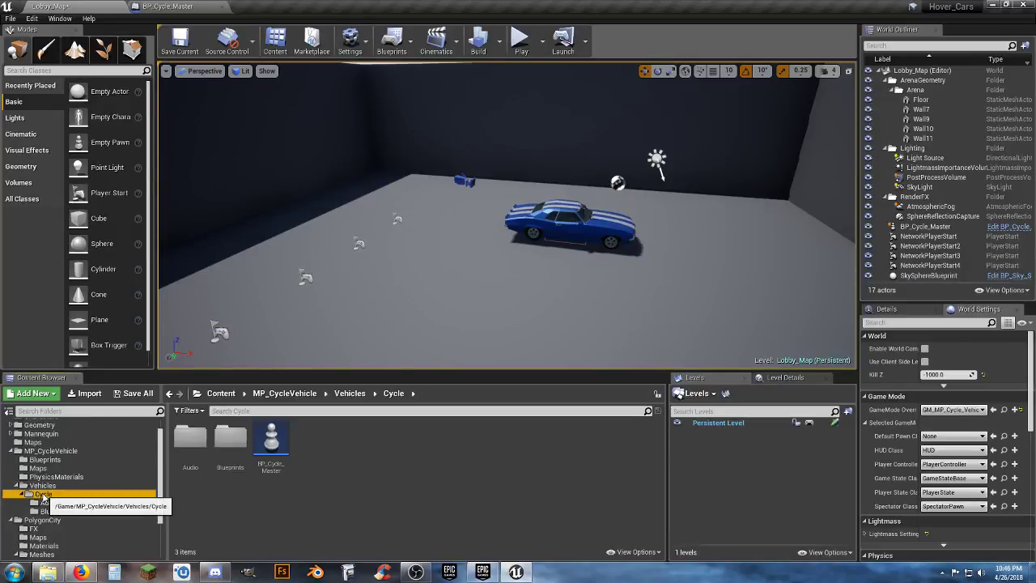
pyautogui.click(273, 454)
pyautogui.press('Delete')
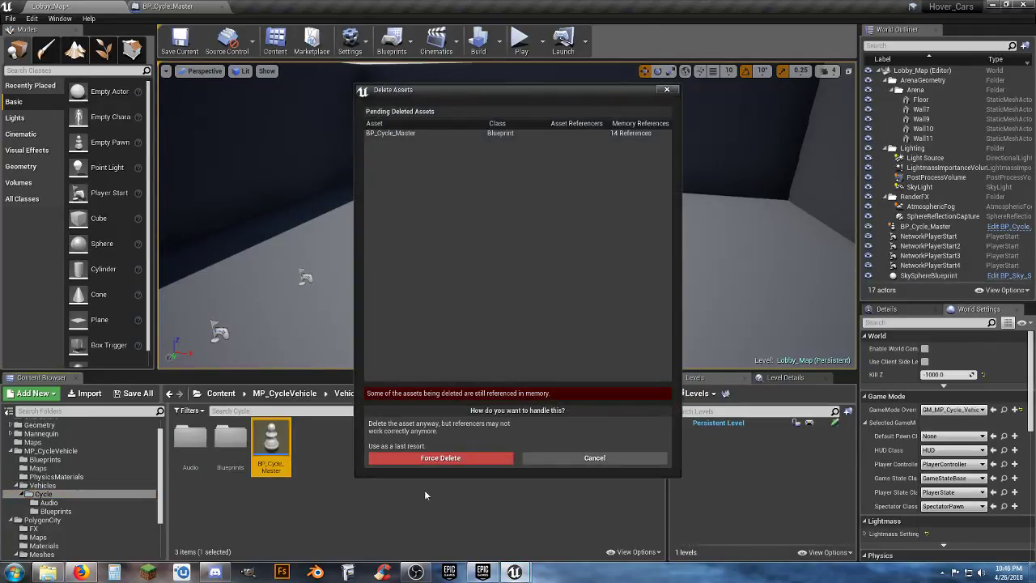
pyautogui.click(451, 458)
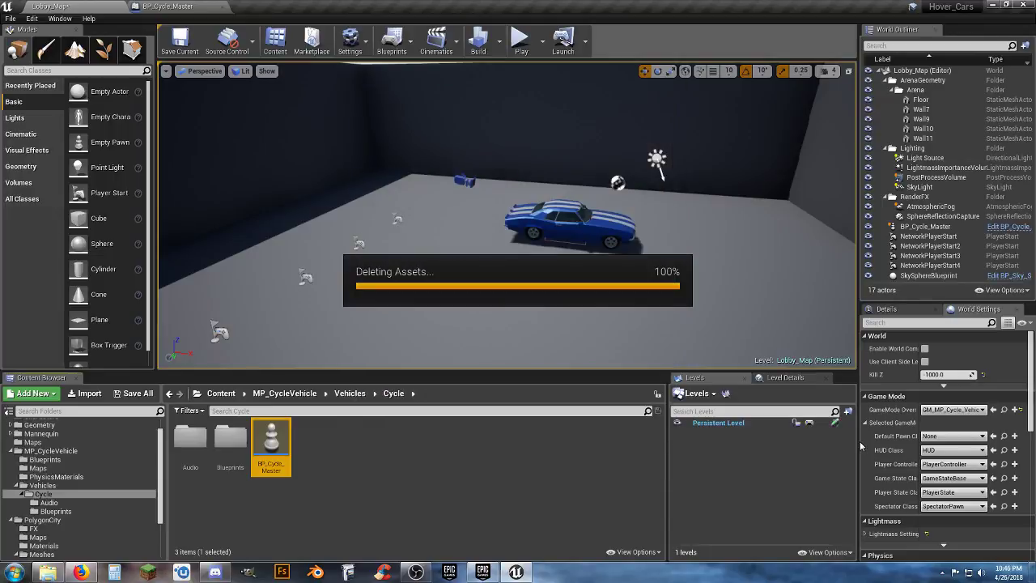
# Step: Set the game mode's Default Pawn Class to BP_Cycle_Master and start a play session in Lobby_Map
pyautogui.click(955, 436)
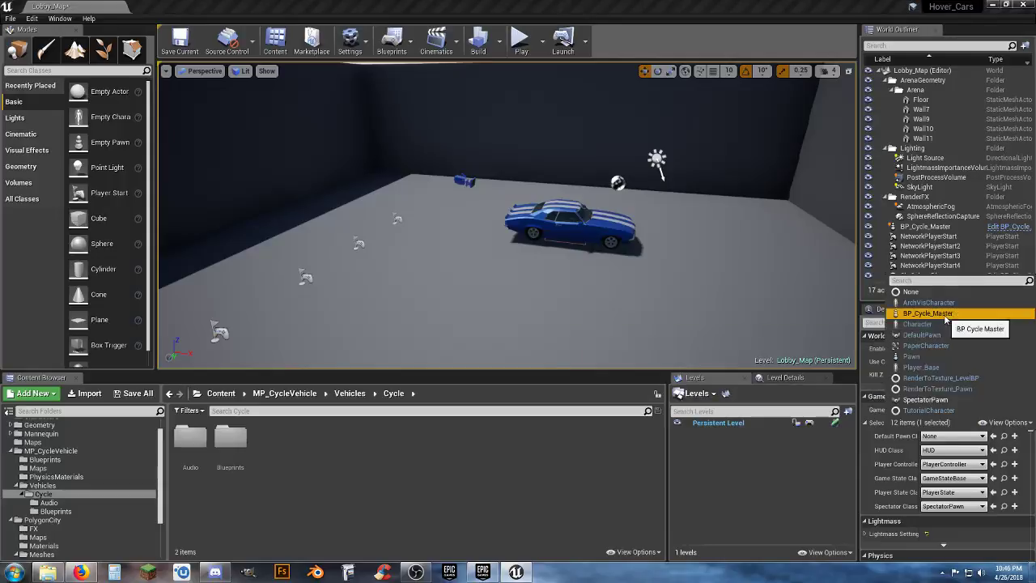
pyautogui.click(929, 313)
pyautogui.click(521, 47)
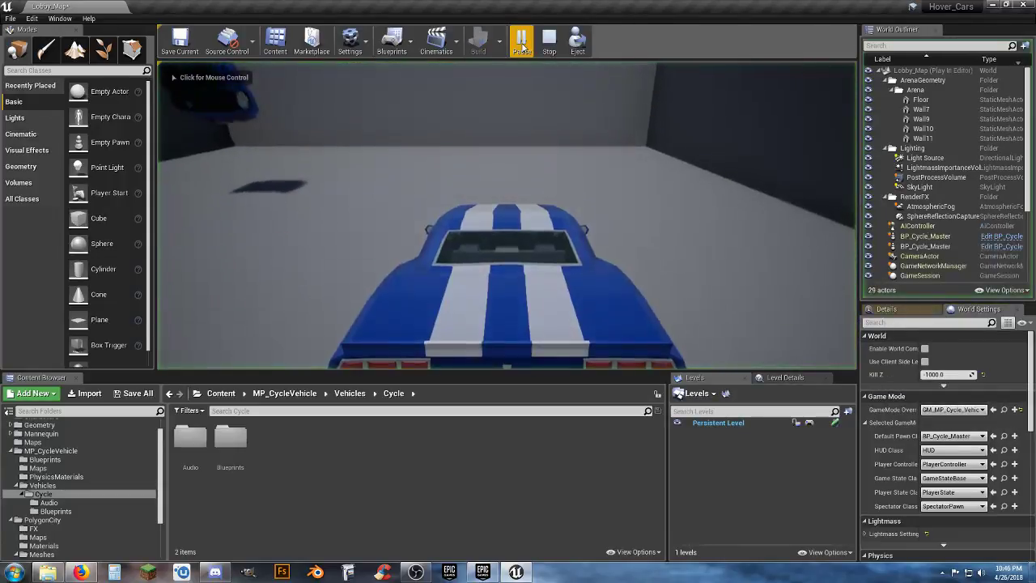
# Step: Drive the muscle car forward, in reverse and through turns around the arena and the parked car, and end the play session
pyautogui.click(534, 228)
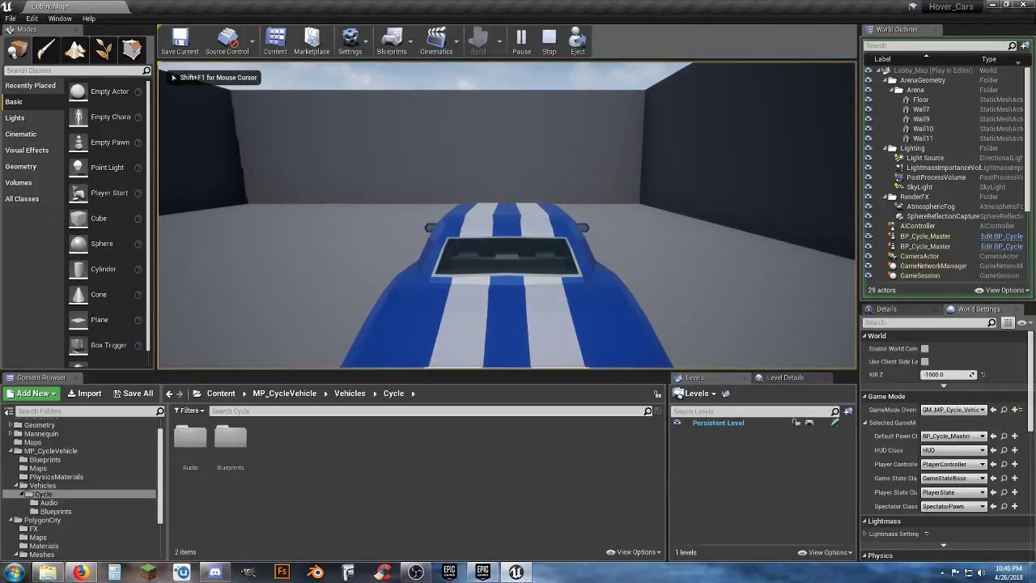
pyautogui.press('w')
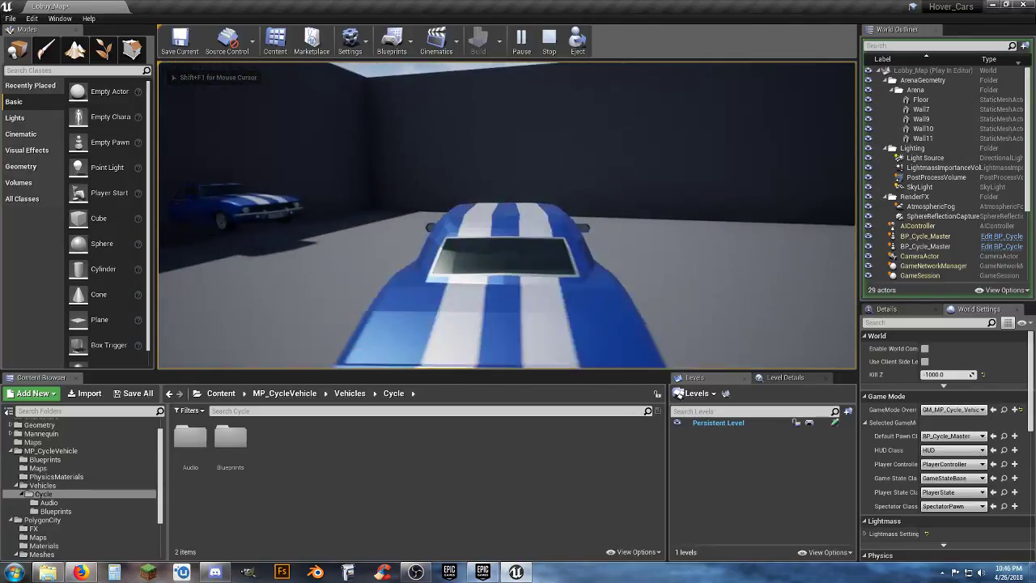
pyautogui.press('d')
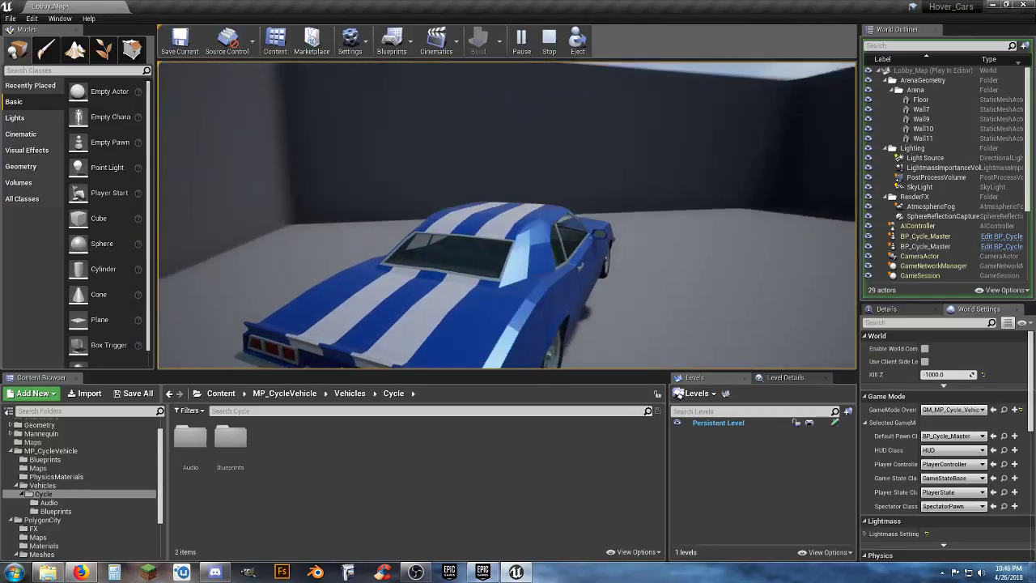
pyautogui.press('d')
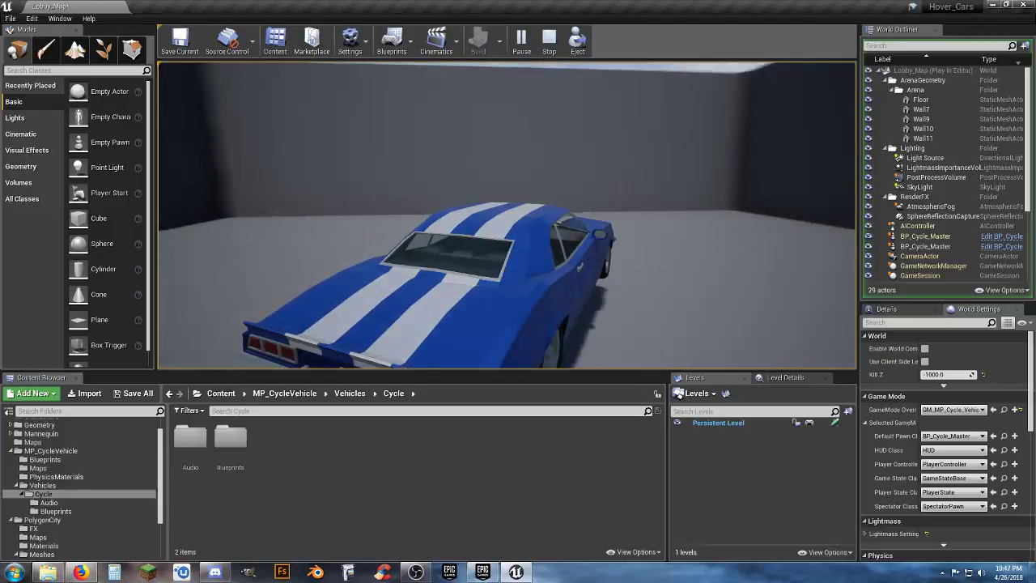
pyautogui.press('a')
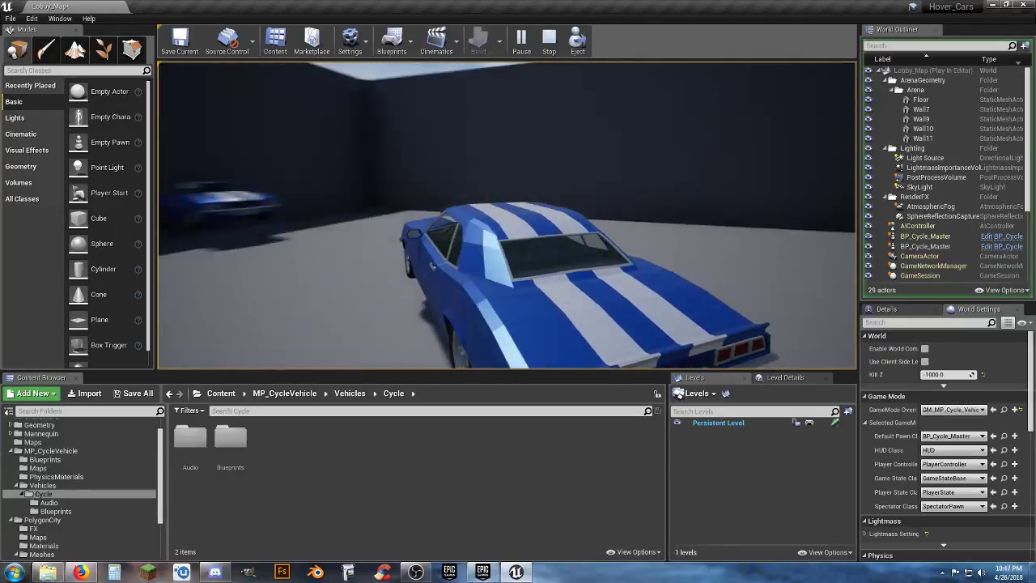
pyautogui.press('a')
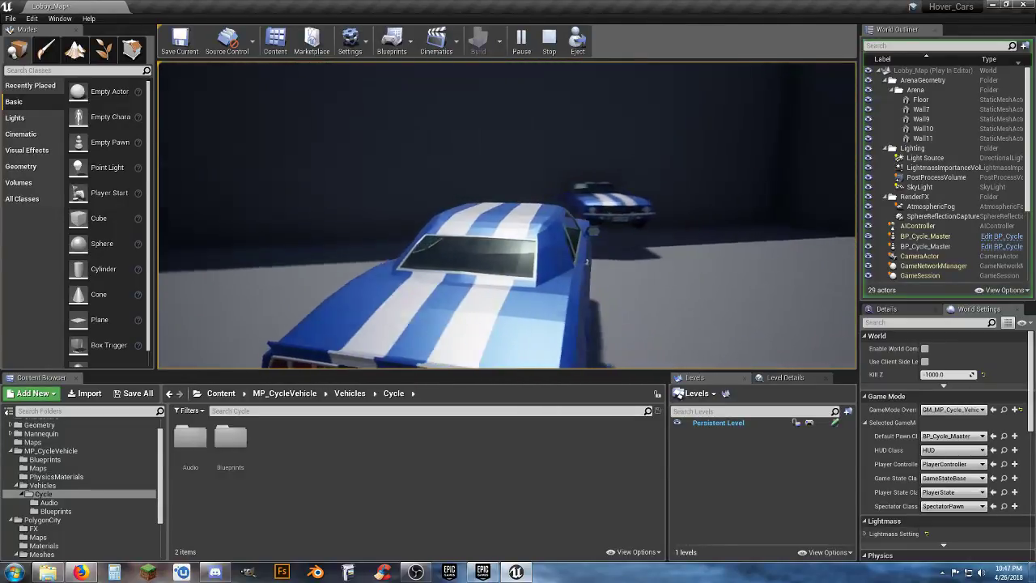
pyautogui.press('w')
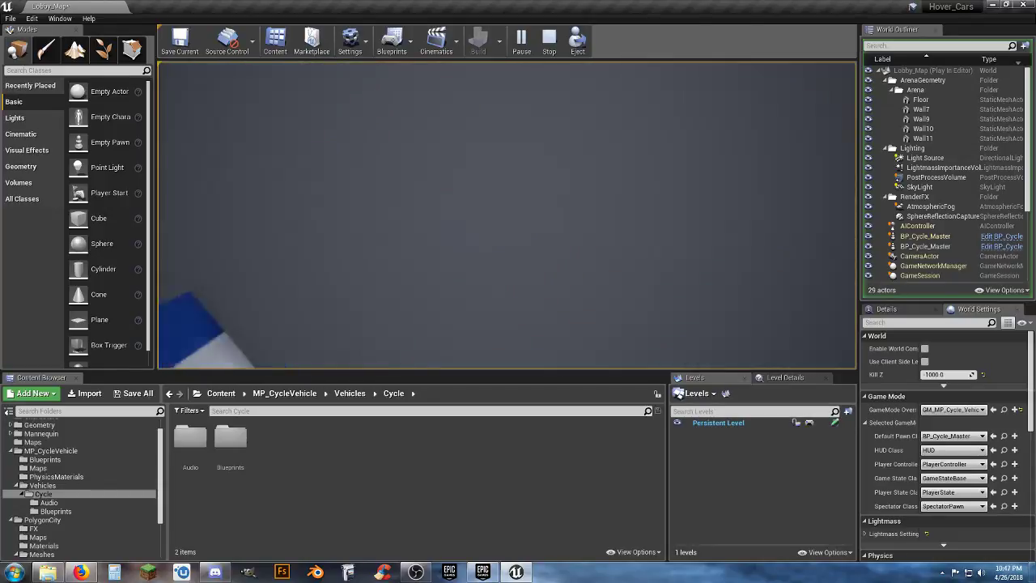
pyautogui.press('w')
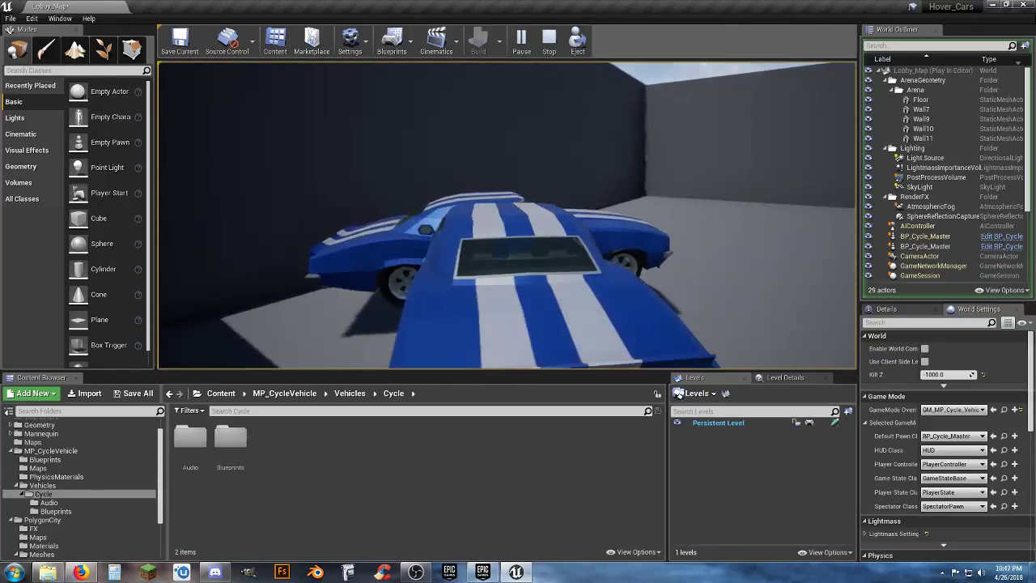
pyautogui.press('d')
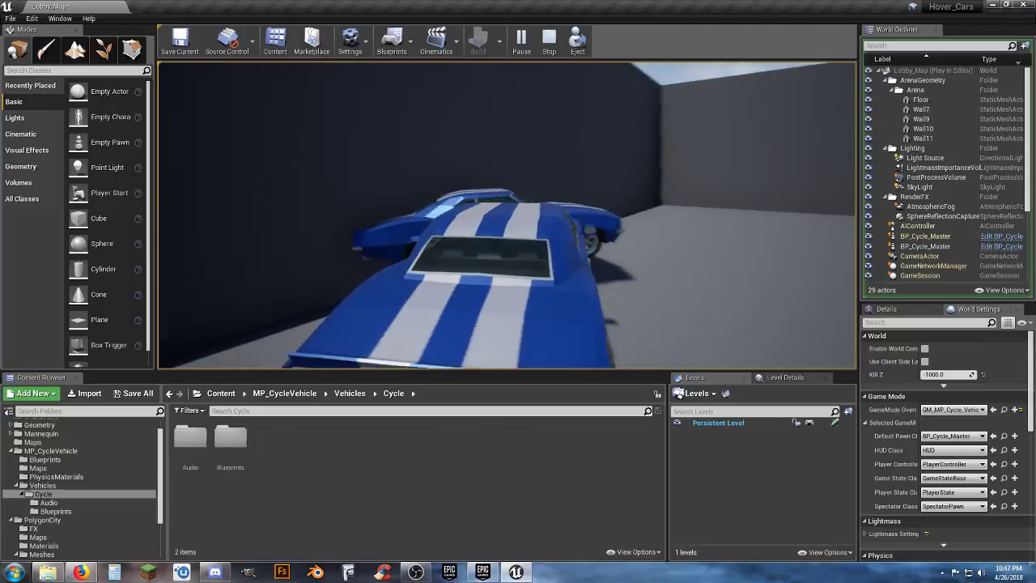
pyautogui.press('d')
pyautogui.press('w')
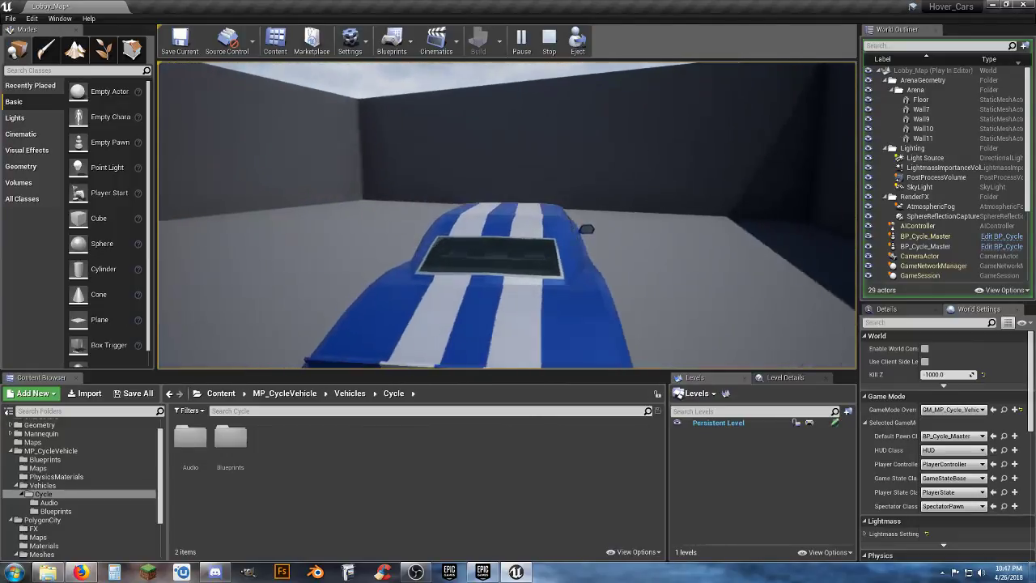
pyautogui.press('a')
pyautogui.press('a')
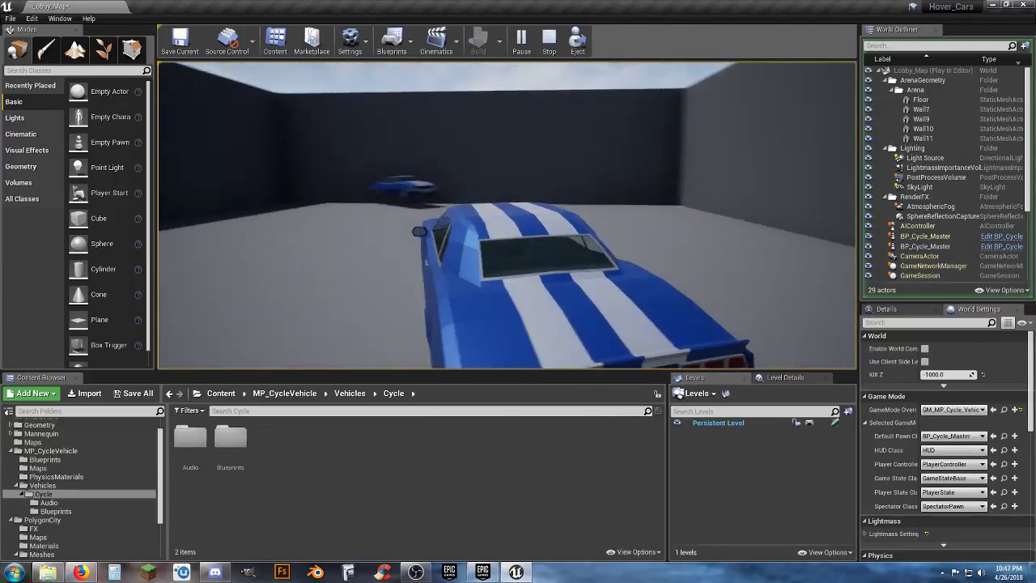
pyautogui.press('s')
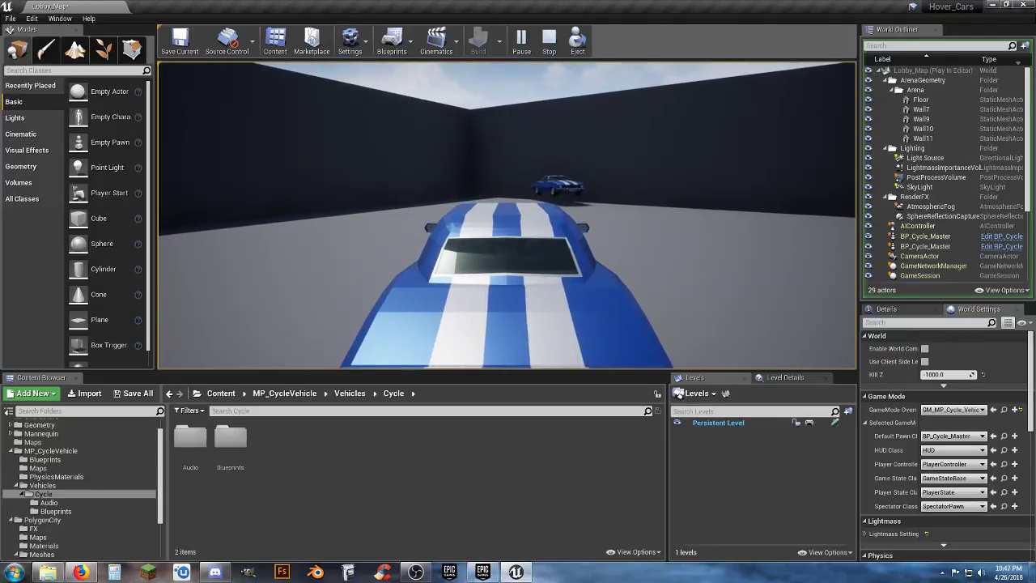
pyautogui.press('Escape')
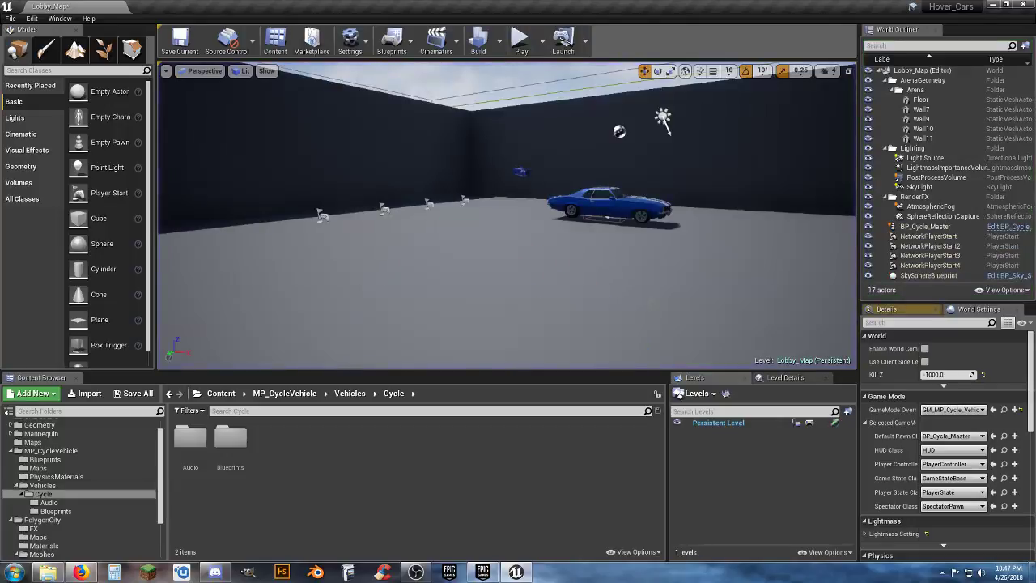
# Step: Open BP_Cycle_Master from the Vehicles/Cycle/Blueprints folder for editing
pyautogui.click(33, 18)
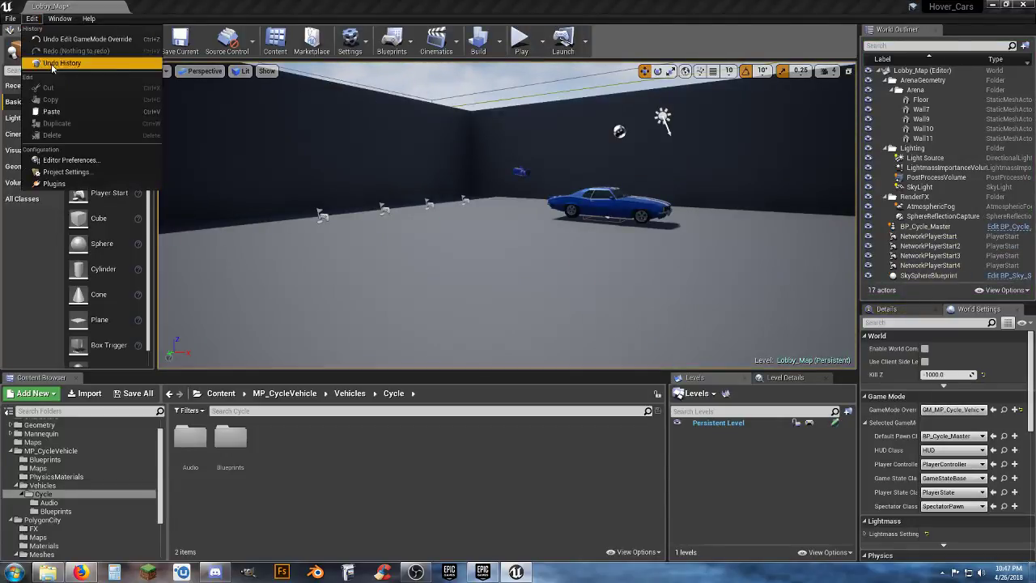
pyautogui.click(366, 474)
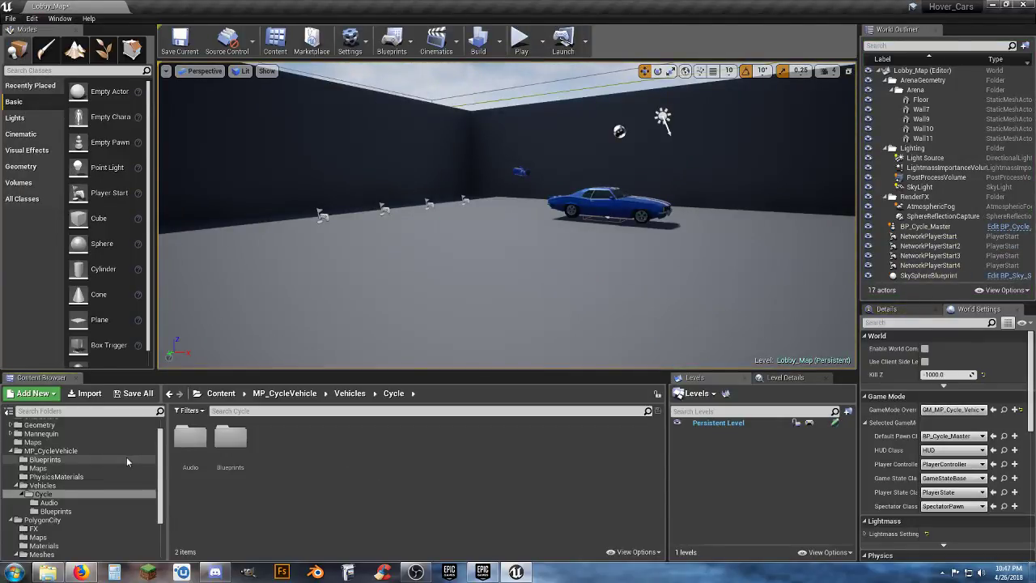
pyautogui.click(80, 512)
pyautogui.click(190, 445)
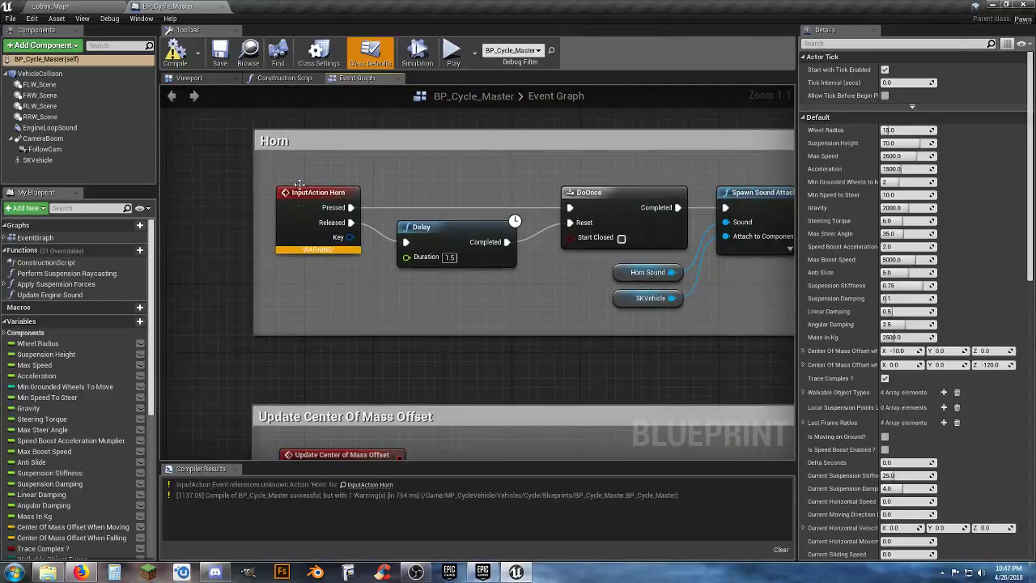
# Step: Add an H keyboard event node to the Horn section of BP_Cycle_Master's Event Graph
pyautogui.rightClick(305, 295)
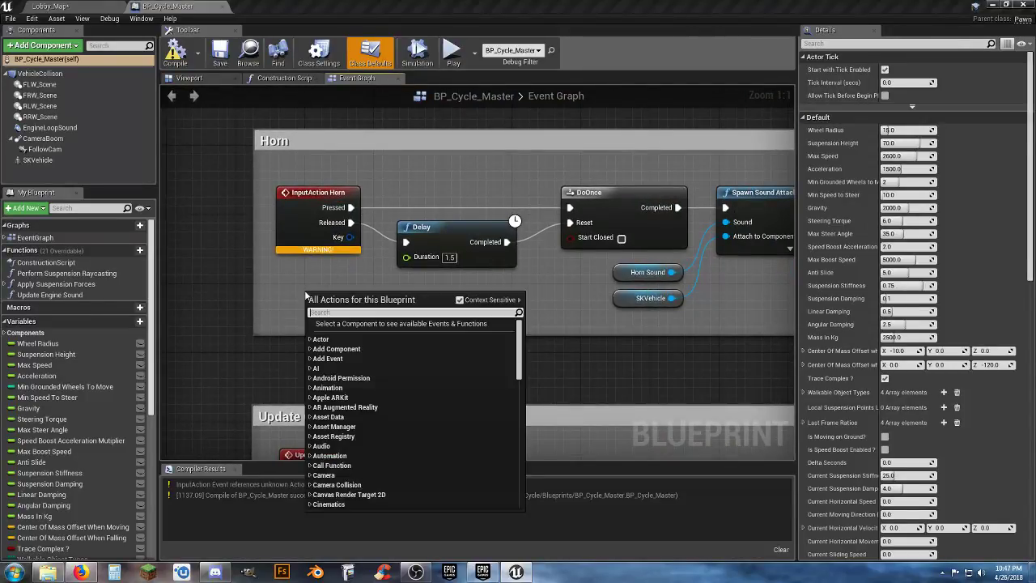
pyautogui.write('keyboa')
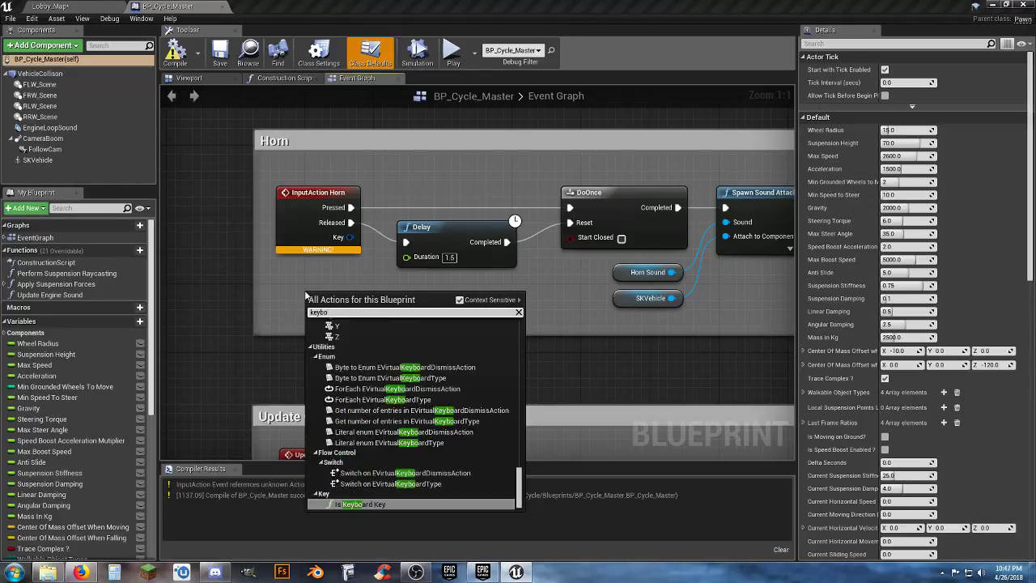
pyautogui.write('r')
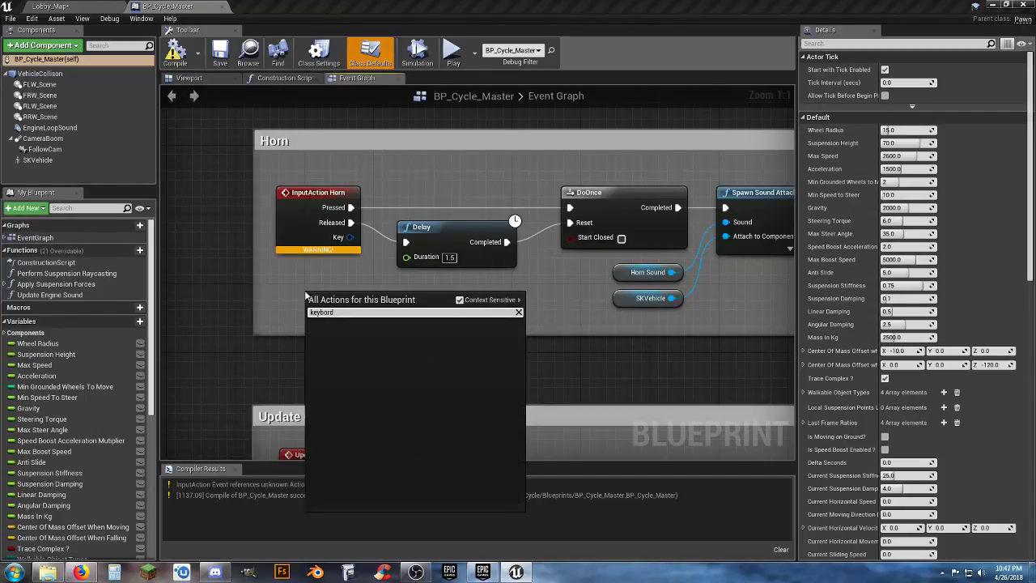
pyautogui.write('d')
pyautogui.press('BackSpace')
pyautogui.press('BackSpace')
pyautogui.press('BackSpace')
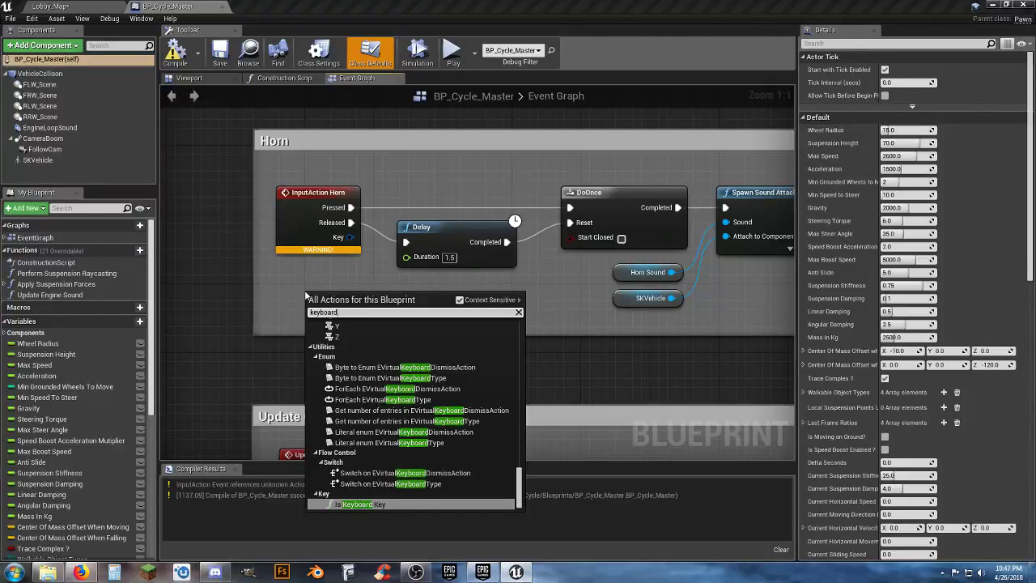
pyautogui.scroll(15, 370, 385)
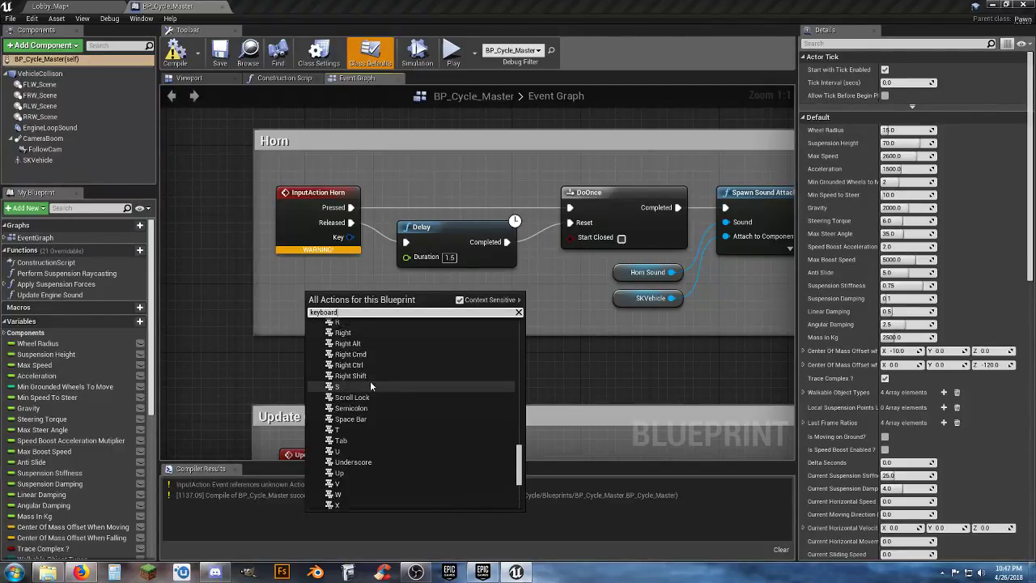
pyautogui.scroll(7, 370, 381)
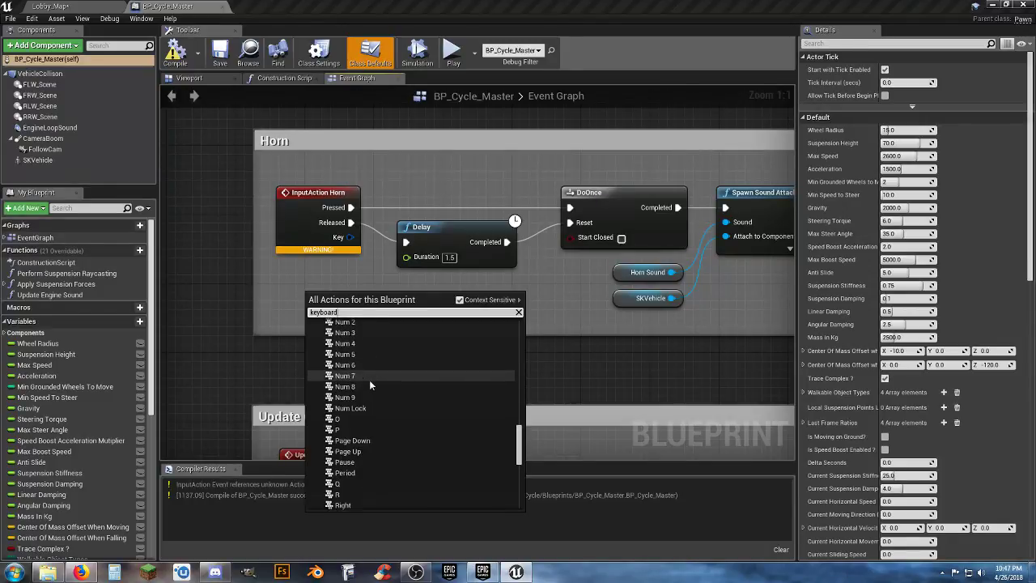
pyautogui.scroll(5, 369, 385)
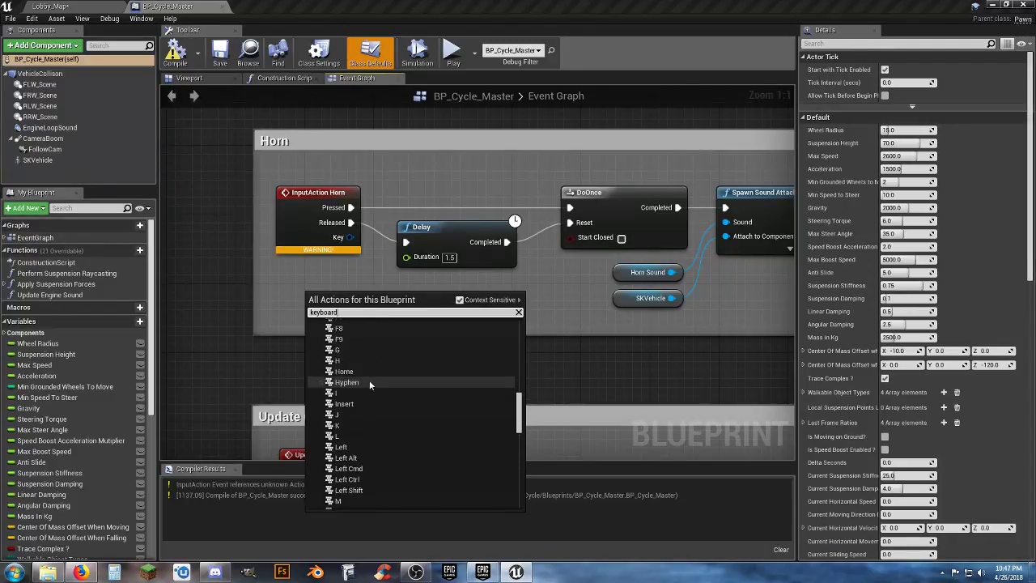
pyautogui.click(353, 360)
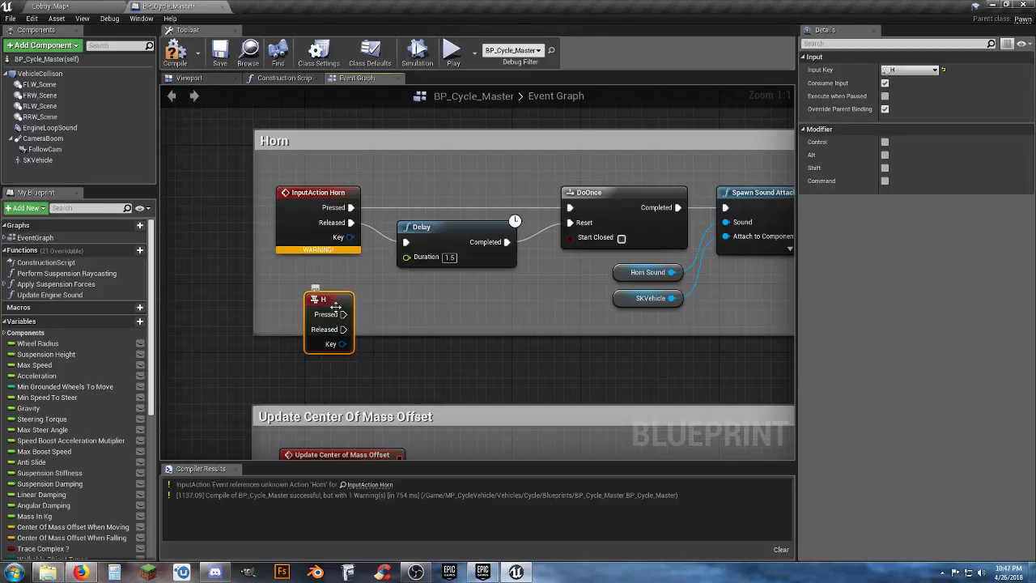
# Step: Replace the InputAction Horn node with the H event, wiring Pressed to DoOnce and Released to Delay
pyautogui.moveTo(328, 293); pyautogui.dragTo(320, 268)
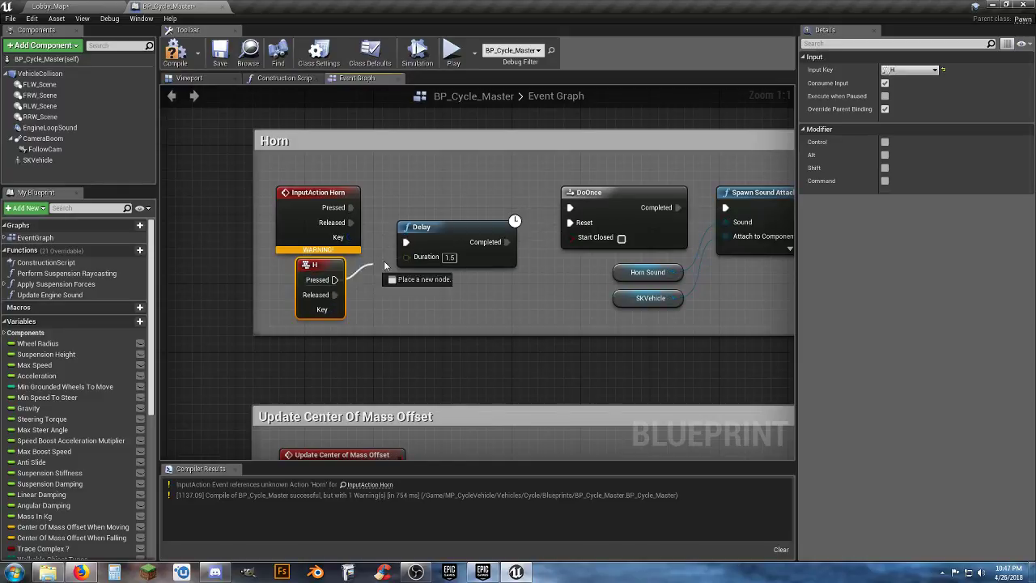
pyautogui.click(318, 191)
pyautogui.press('Delete')
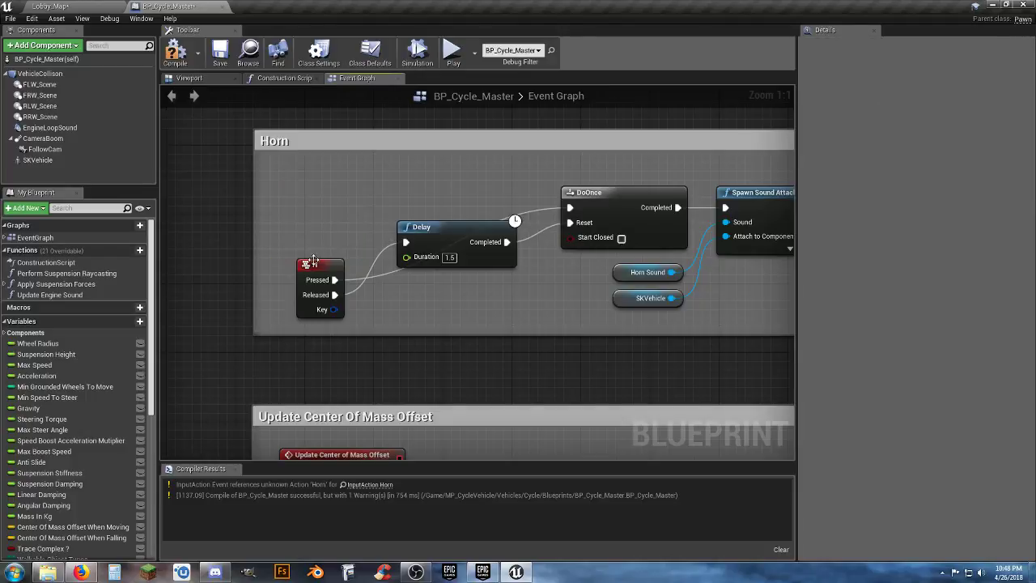
pyautogui.moveTo(313, 259); pyautogui.dragTo(316, 198)
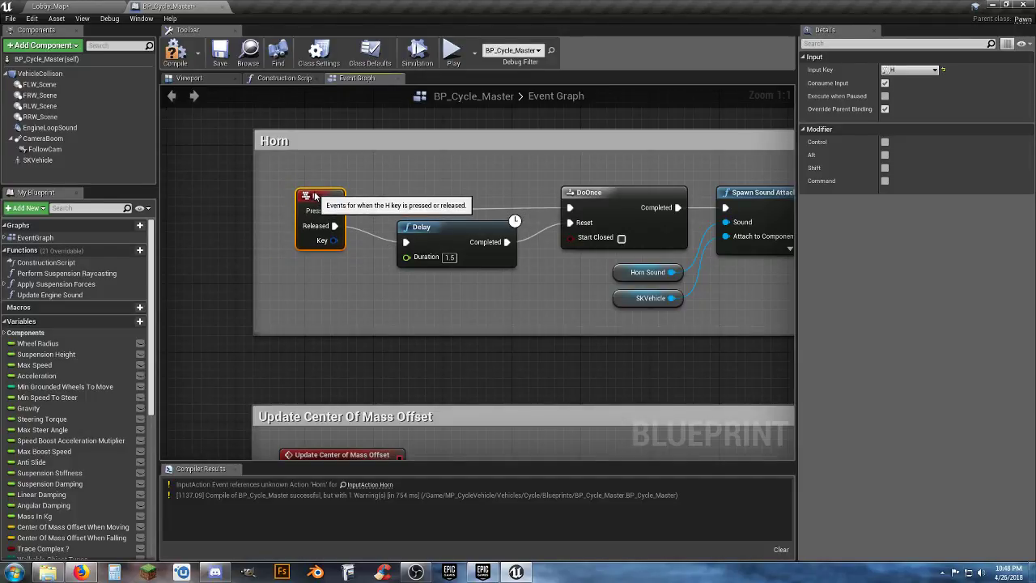
# Step: Nudge the H event node closer to the Delay node in the Horn section, and compile and save the blueprint
pyautogui.moveTo(314, 193); pyautogui.dragTo(322, 196)
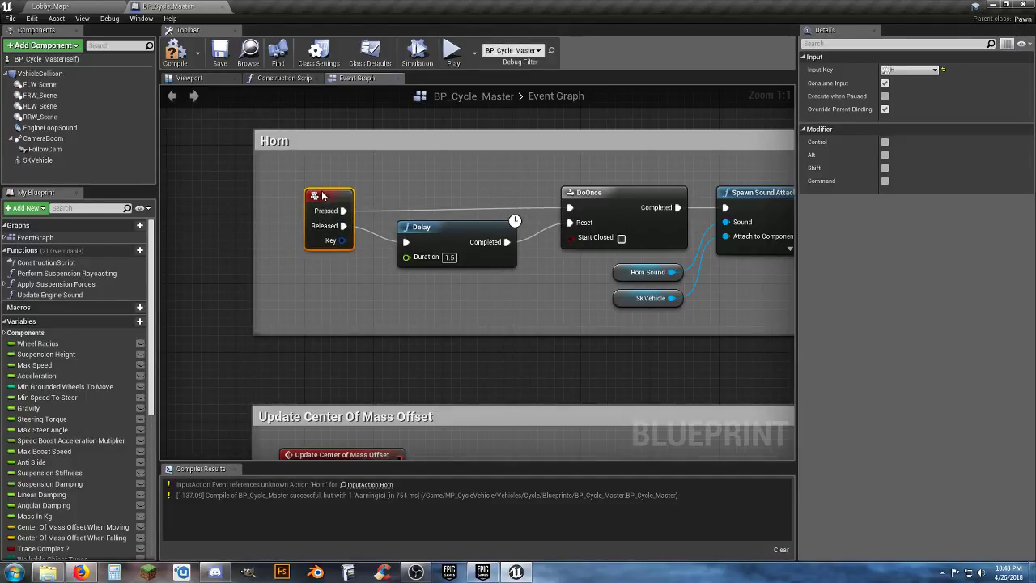
pyautogui.click(208, 132)
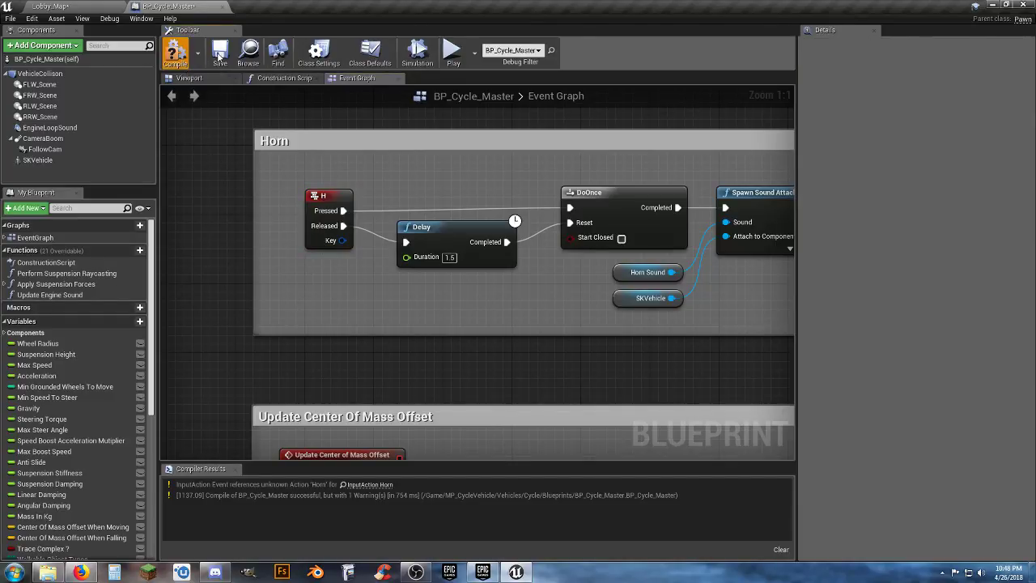
pyautogui.click(98, 7)
# Step: Play Lobby_Map, drive the car forward, in reverse and through turns around the arena and the parked car, and end the session
pyautogui.click(520, 39)
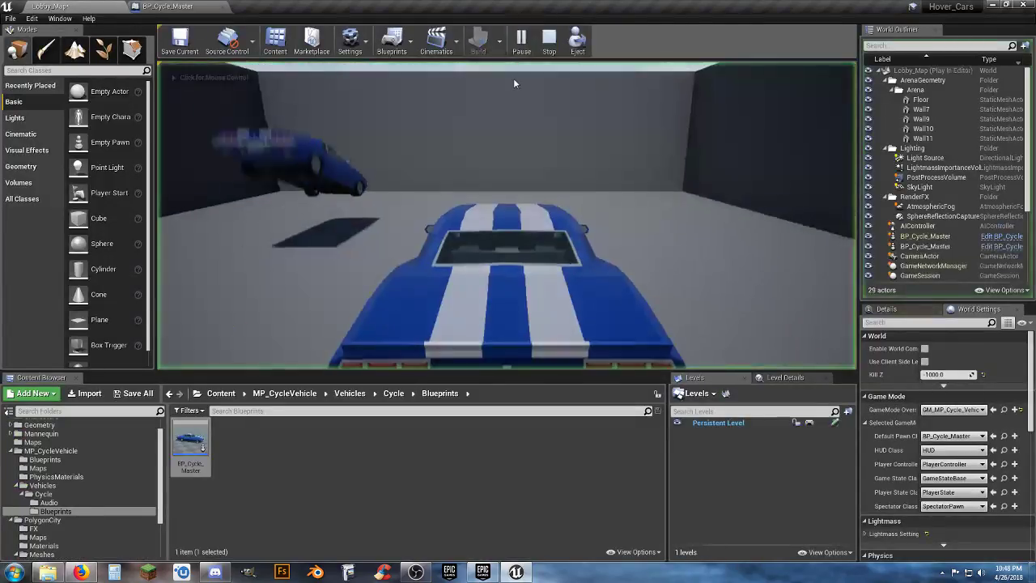
pyautogui.click(512, 130)
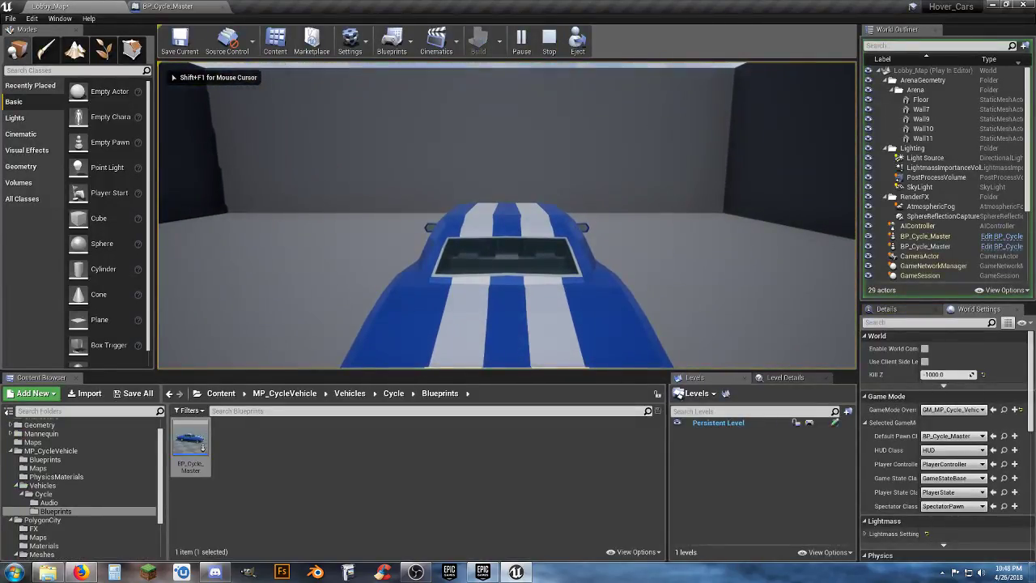
pyautogui.press('w')
pyautogui.press('a')
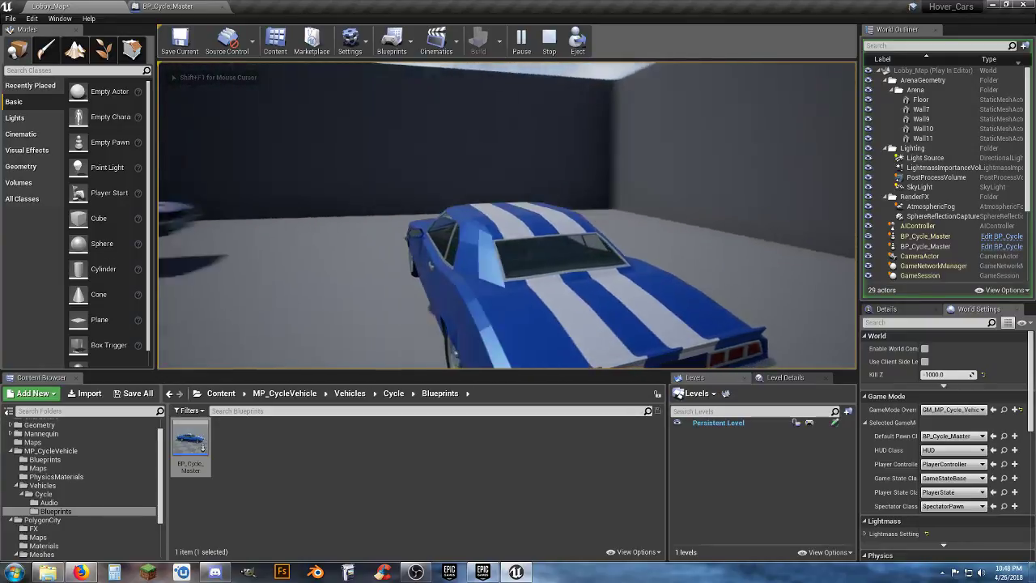
pyautogui.press('w')
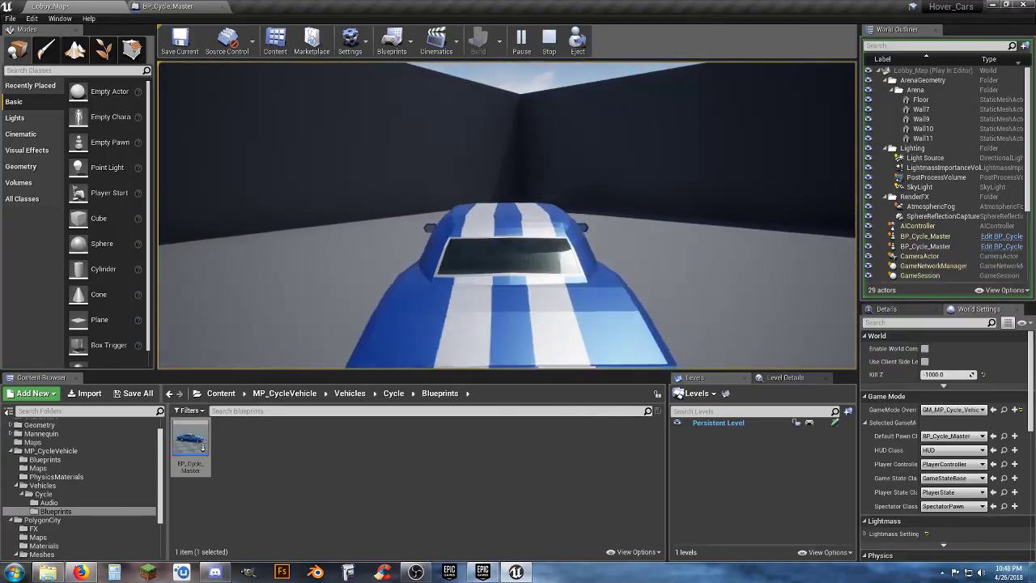
pyautogui.press('d')
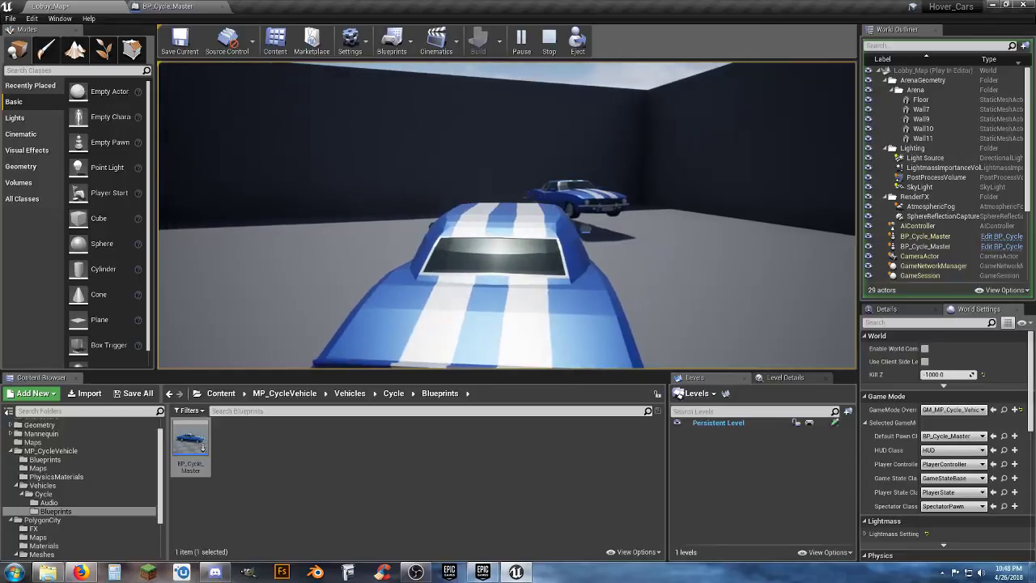
pyautogui.press('w')
pyautogui.press('a')
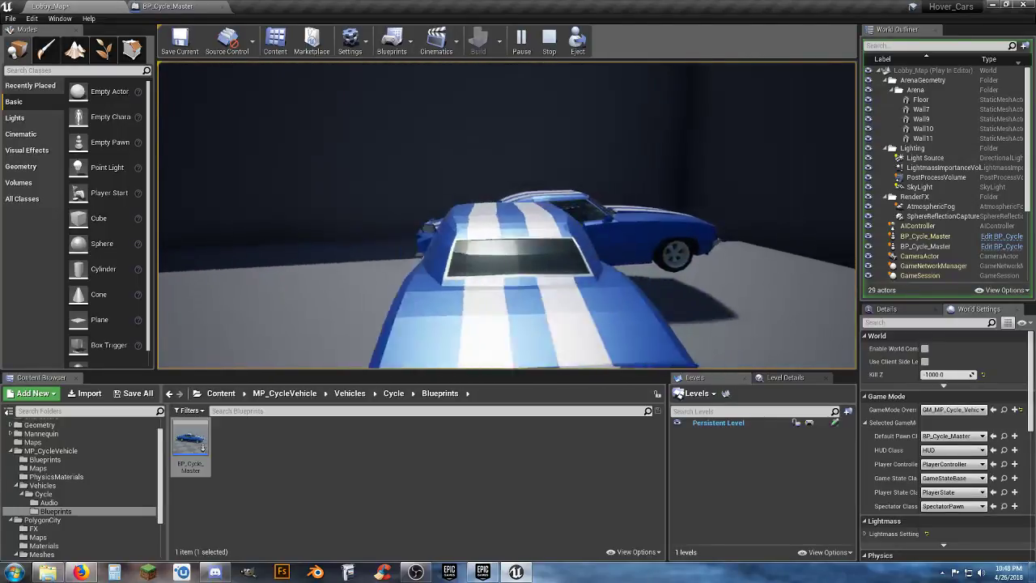
pyautogui.press('s')
pyautogui.press('w')
pyautogui.press('d')
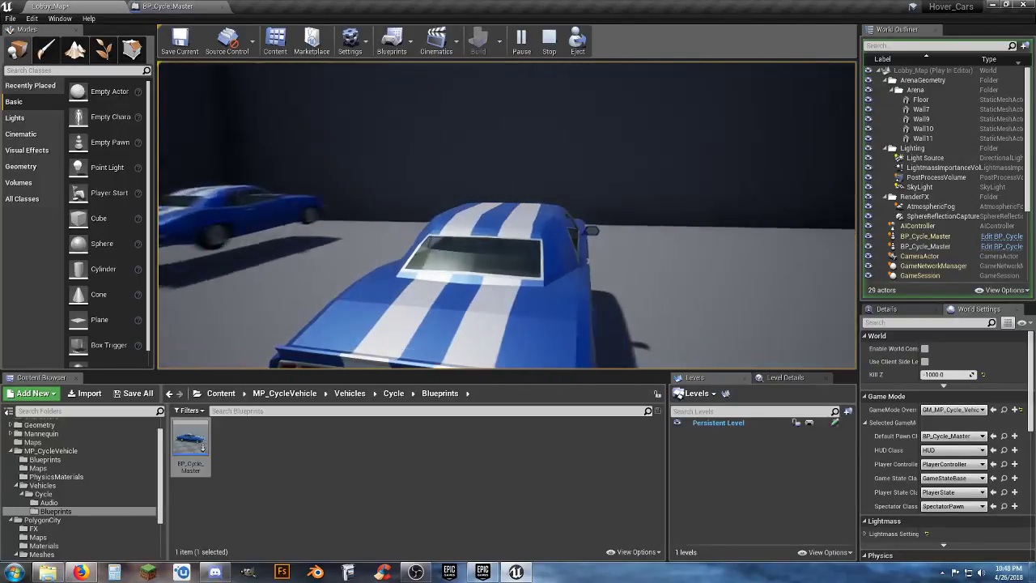
pyautogui.press('d')
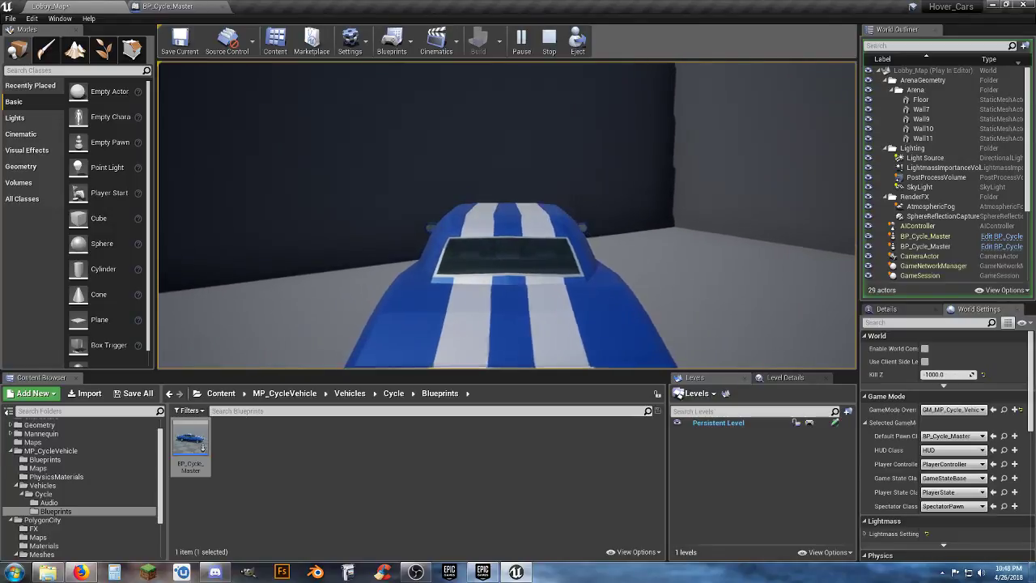
pyautogui.press('d')
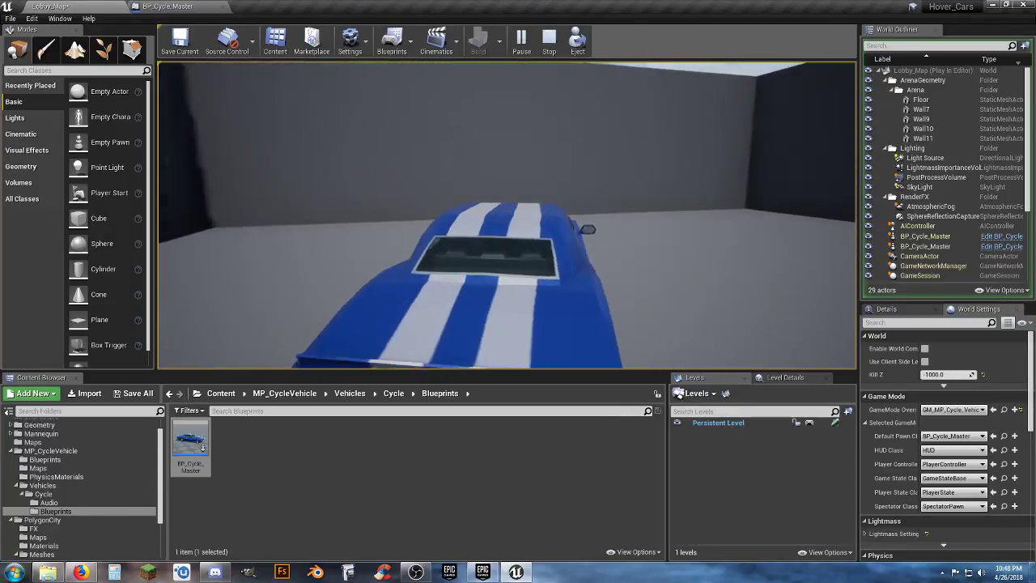
pyautogui.press('d')
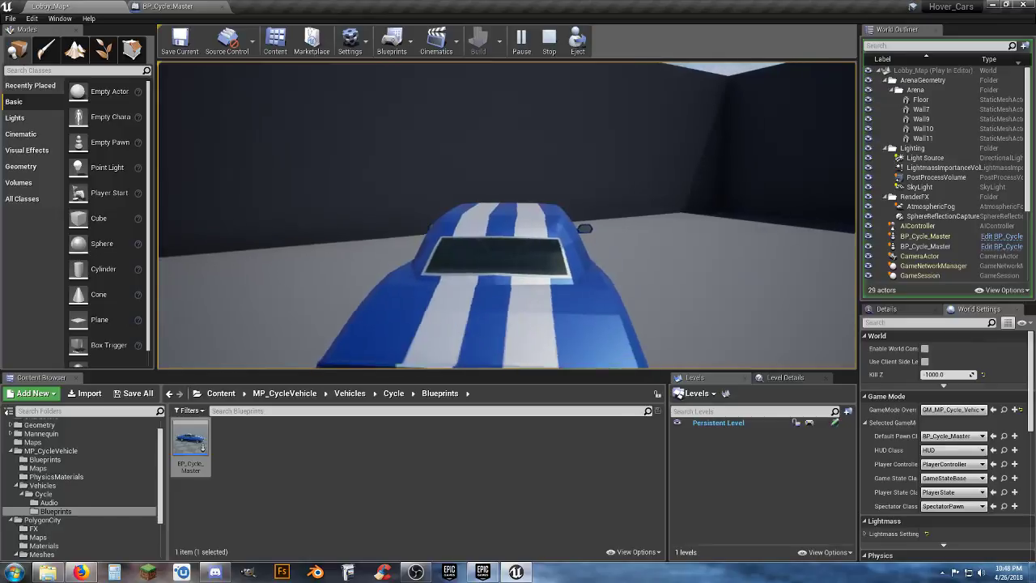
pyautogui.press('d')
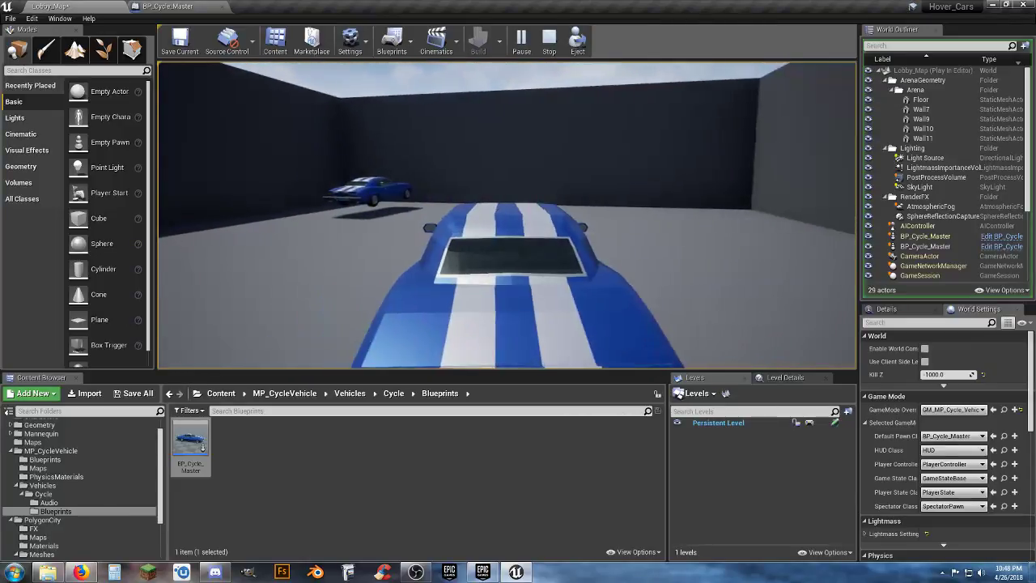
pyautogui.press('d')
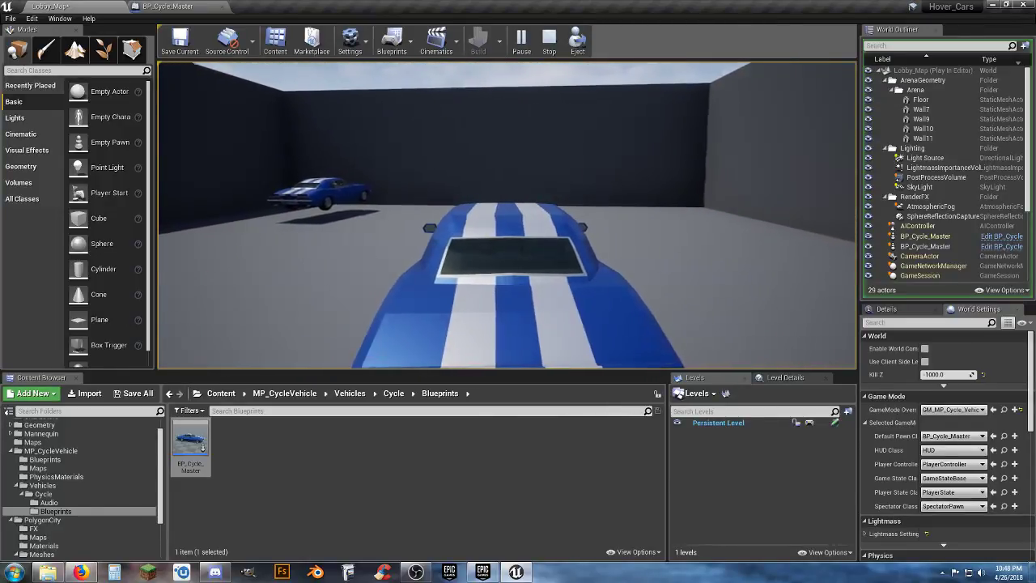
pyautogui.press('d')
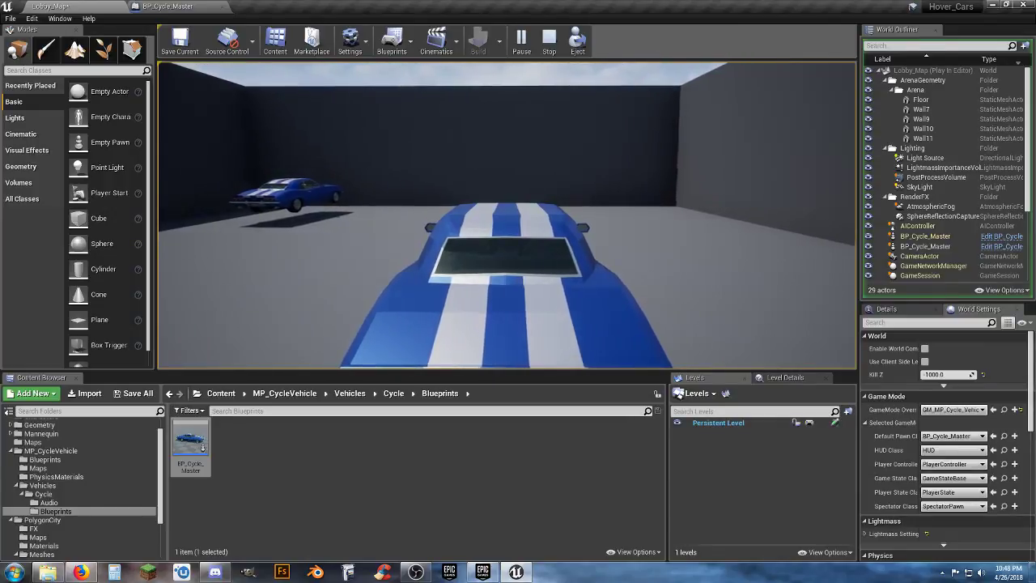
pyautogui.press('Escape')
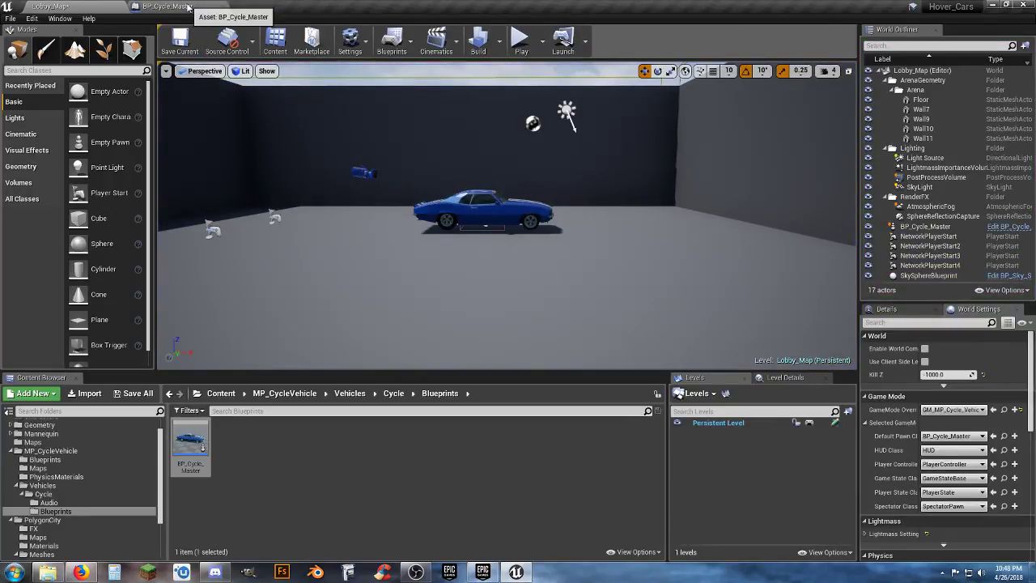
# Step: Lower the SKVehicle mesh in BP_Cycle_Master's viewport to a Z location of about -44, and save the blueprint
pyautogui.click(166, 7)
pyautogui.click(206, 80)
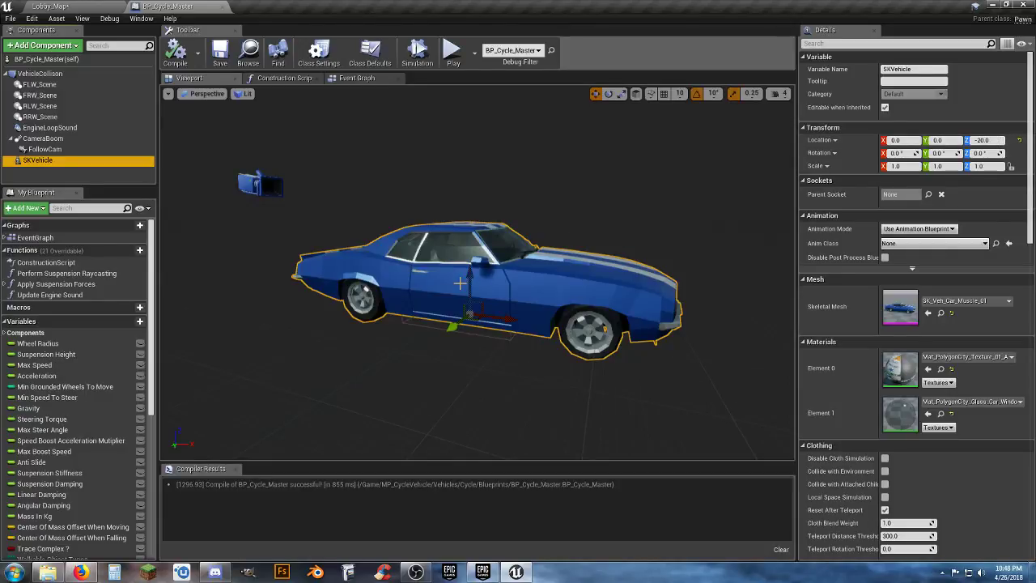
pyautogui.moveTo(468, 283); pyautogui.dragTo(466, 296)
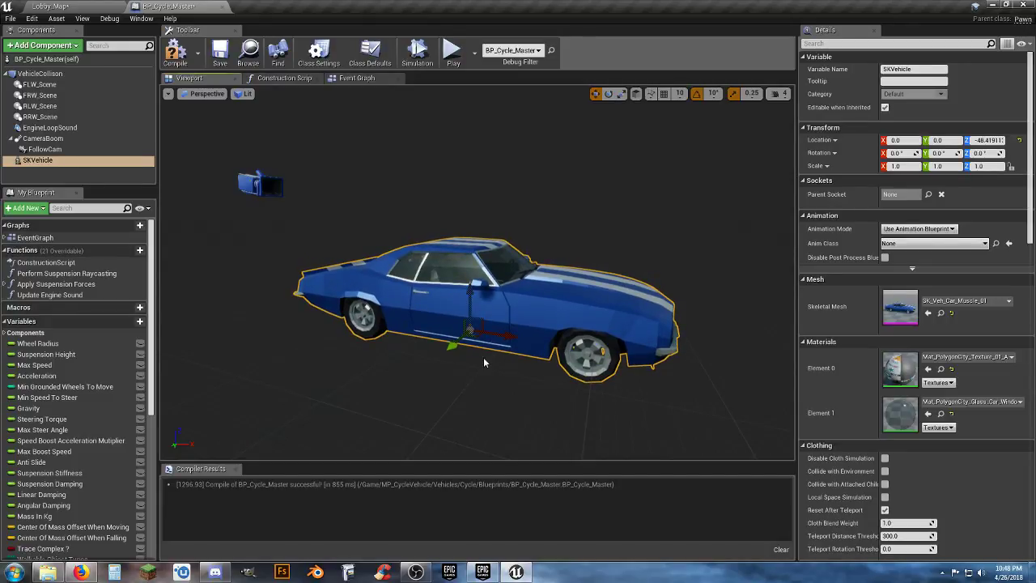
pyautogui.press('w')
pyautogui.moveTo(484, 363); pyautogui.dragTo(497, 328, button='right')
pyautogui.press('s')
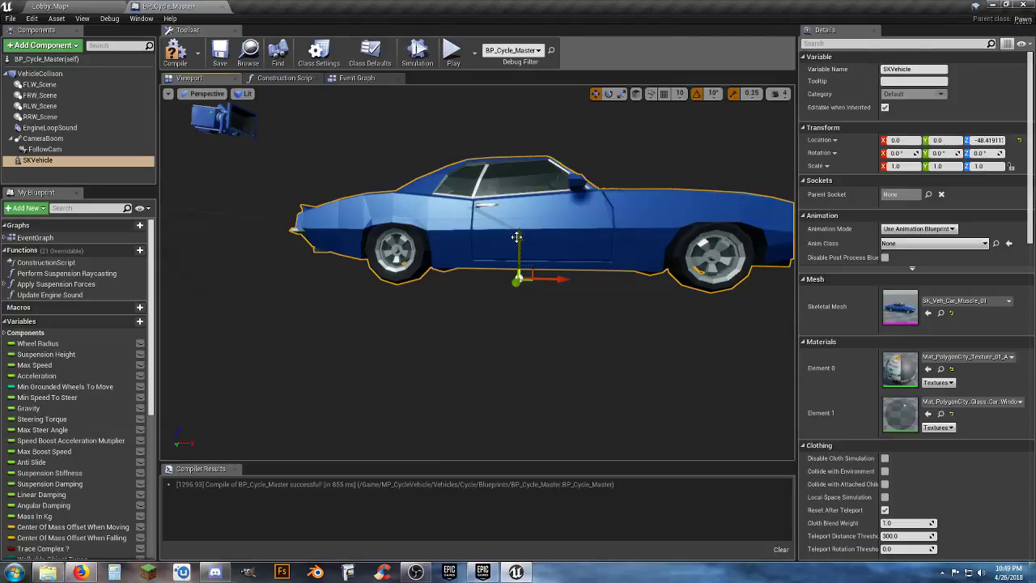
pyautogui.moveTo(516, 236); pyautogui.dragTo(525, 233)
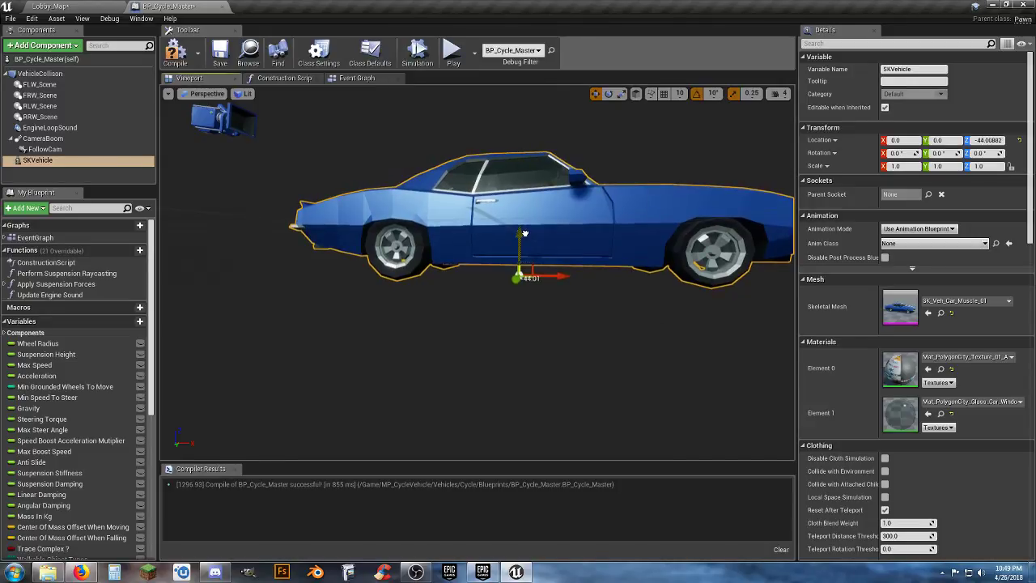
pyautogui.click(220, 53)
# Step: Select the parked BP_Cycle_Master car in Lobby_Map and adjust its height above the floor
pyautogui.click(57, 6)
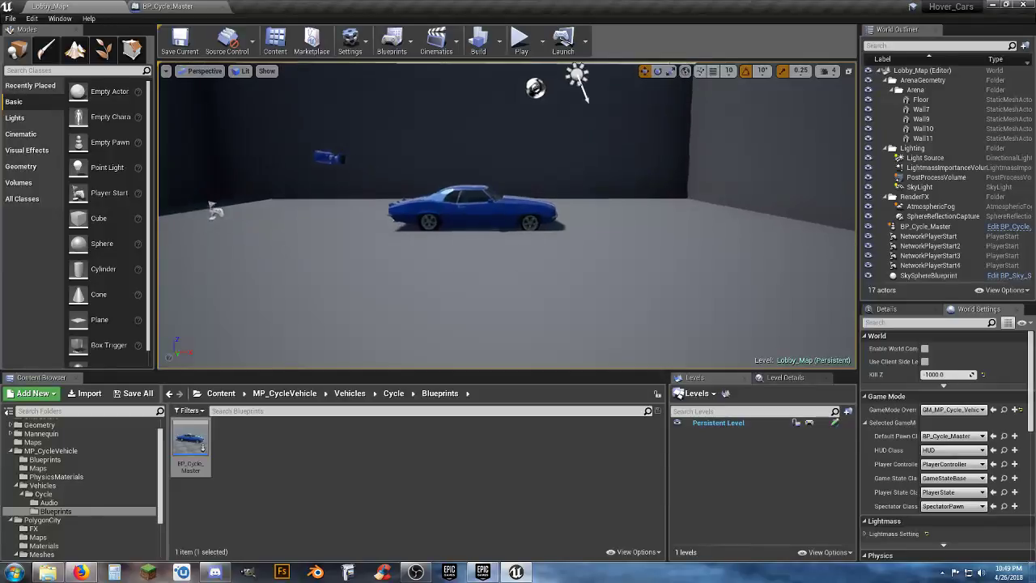
pyautogui.press('w')
pyautogui.press('s')
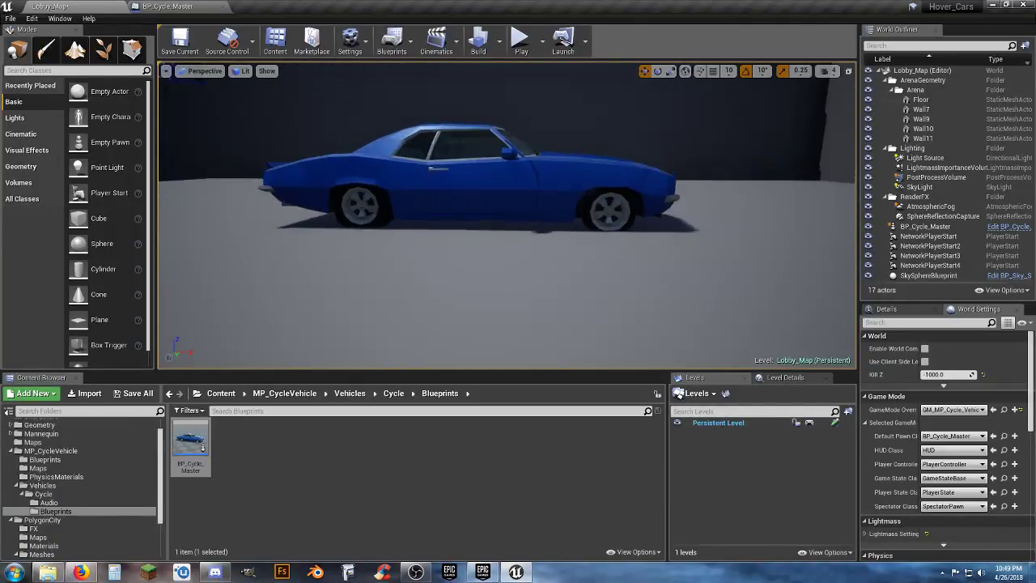
pyautogui.press('s')
pyautogui.click(476, 177)
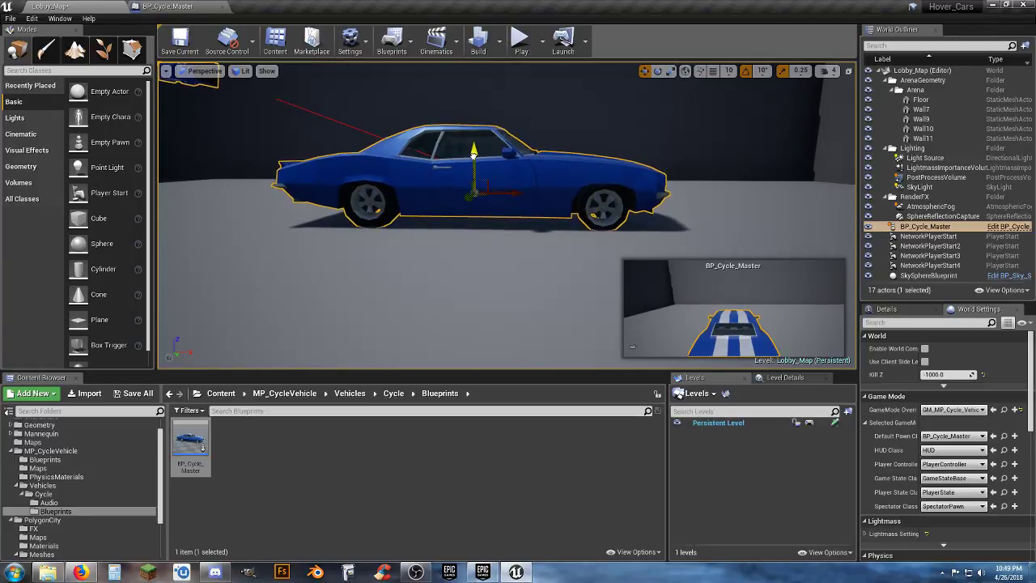
# Step: Test-drive the car with turns in both directions to judge its hover height, and end the play session
pyautogui.click(518, 44)
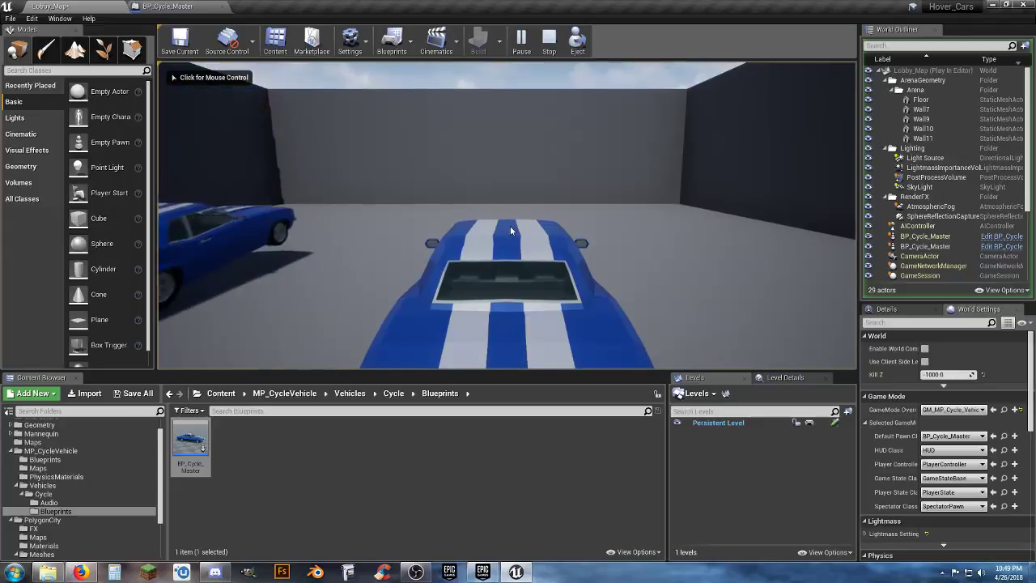
pyautogui.click(513, 229)
pyautogui.press('w')
pyautogui.press('d')
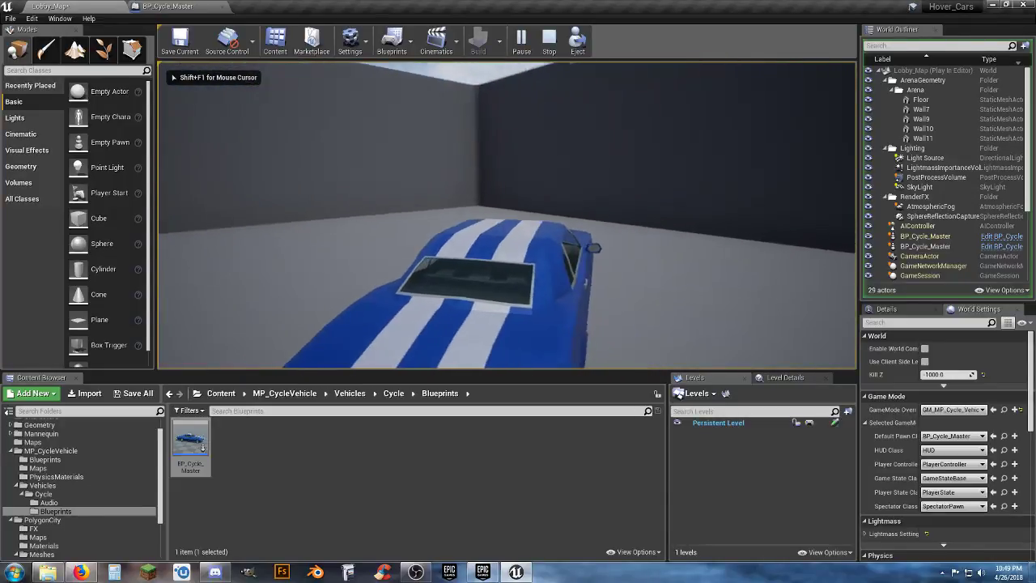
pyautogui.press('a')
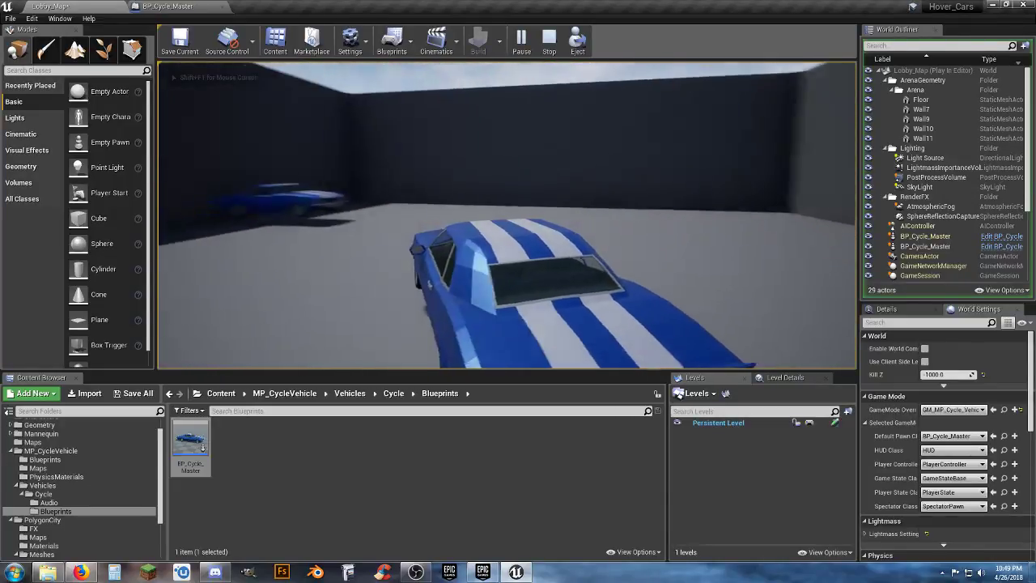
pyautogui.press('d')
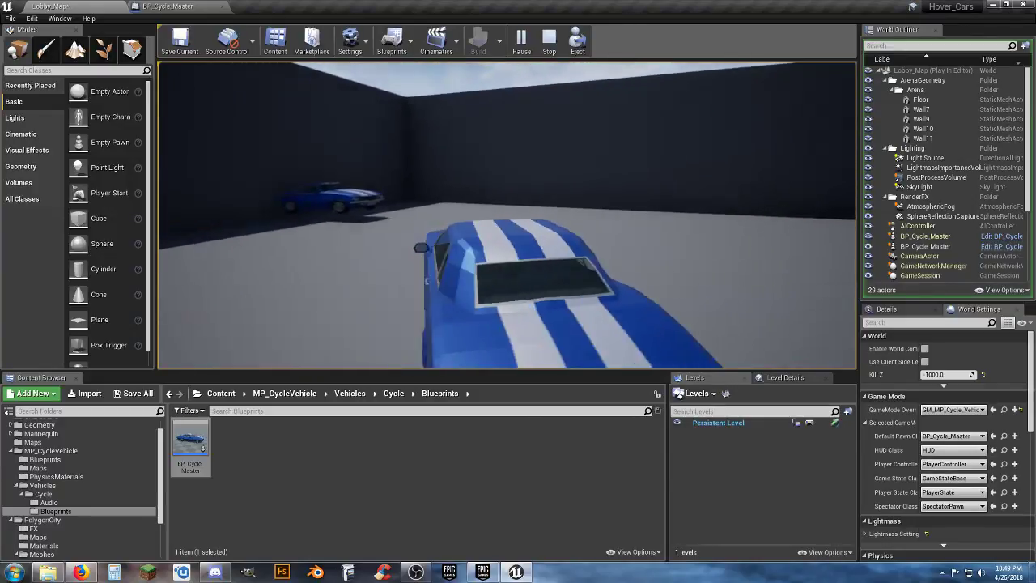
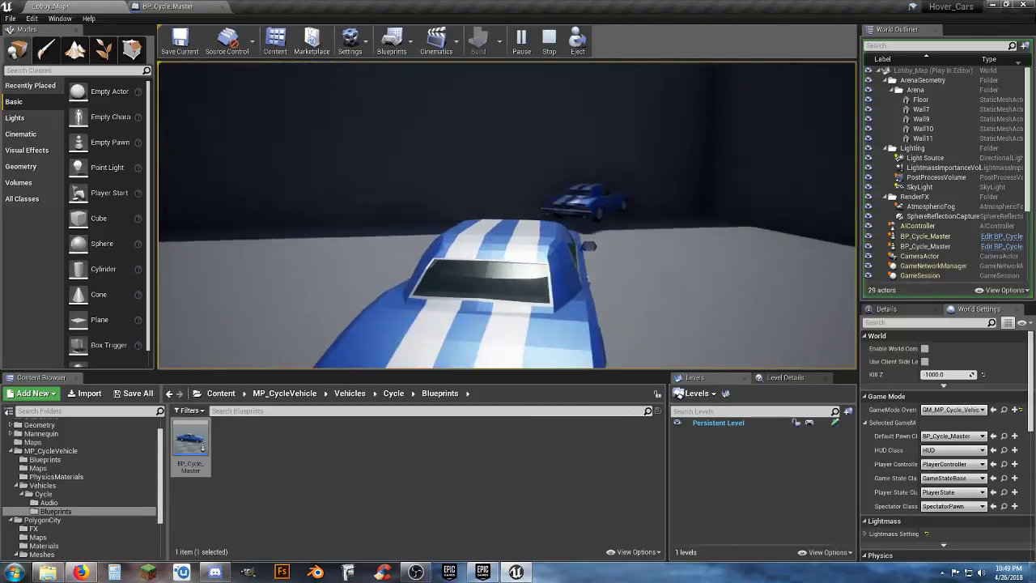
pyautogui.press('Escape')
# Step: Lower the SKVehicle mesh in BP_Cycle_Master to a Z location of about -62.6, and compile and save the blueprint
pyautogui.moveTo(396, 316); pyautogui.dragTo(489, 319, button='right')
pyautogui.press('s')
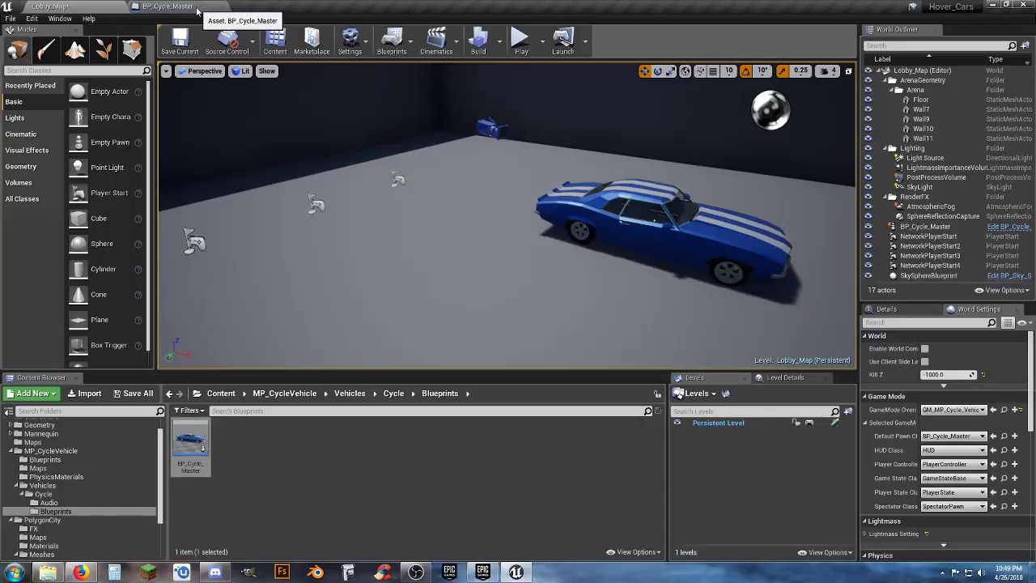
pyautogui.click(197, 8)
pyautogui.moveTo(523, 236)
pyautogui.mouseDown()
pyautogui.moveTo(526, 224)
pyautogui.moveTo(527, 245)
pyautogui.mouseUp()
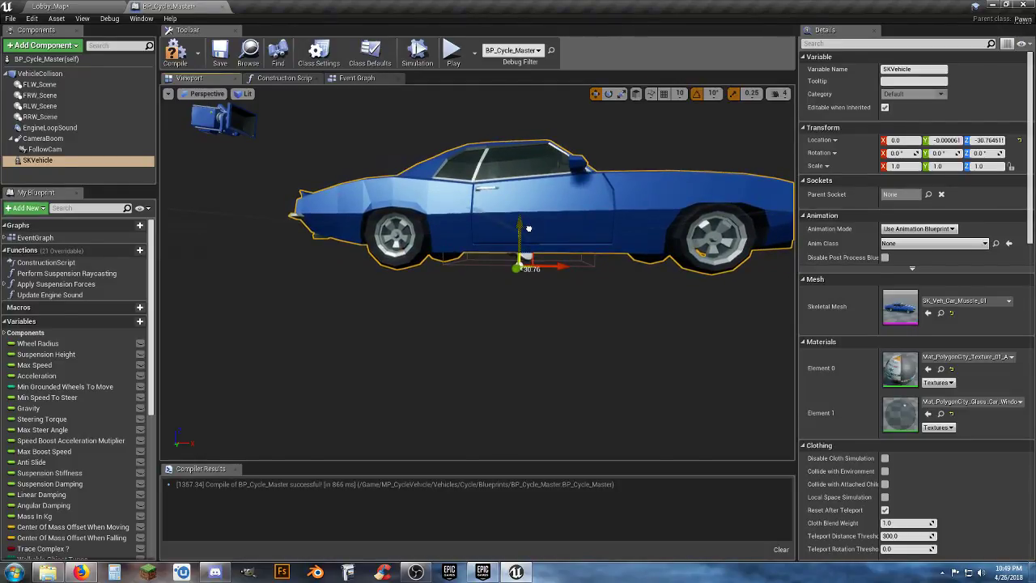
pyautogui.moveTo(528, 241); pyautogui.dragTo(529, 252)
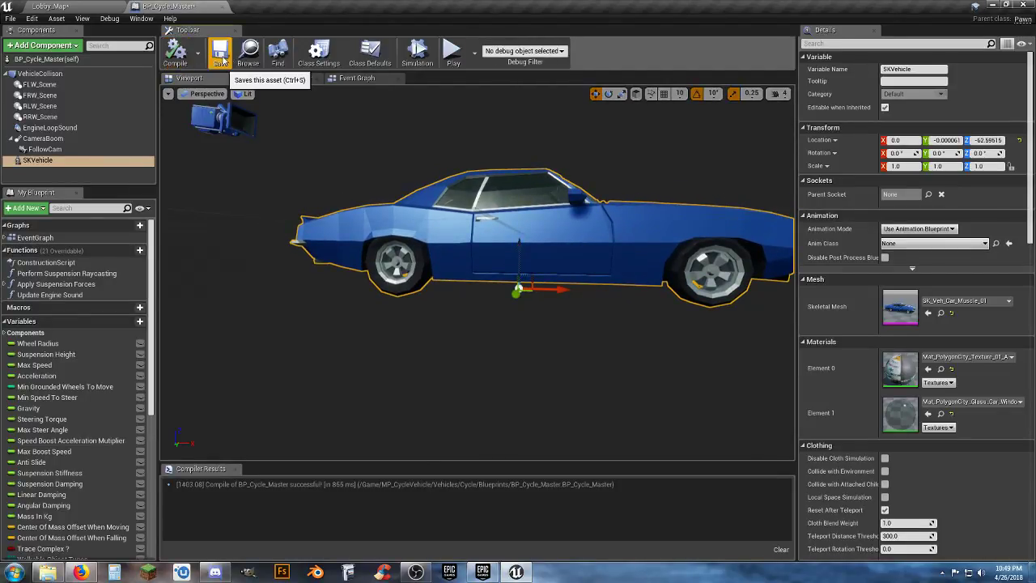
pyautogui.click(220, 51)
# Step: Raise the parked BP_Cycle_Master car in Lobby_Map so its wheels clear the floor
pyautogui.click(83, 5)
pyautogui.press('w')
pyautogui.moveTo(498, 148); pyautogui.dragTo(575, 202, button='right')
pyautogui.click(499, 147)
pyautogui.press('f')
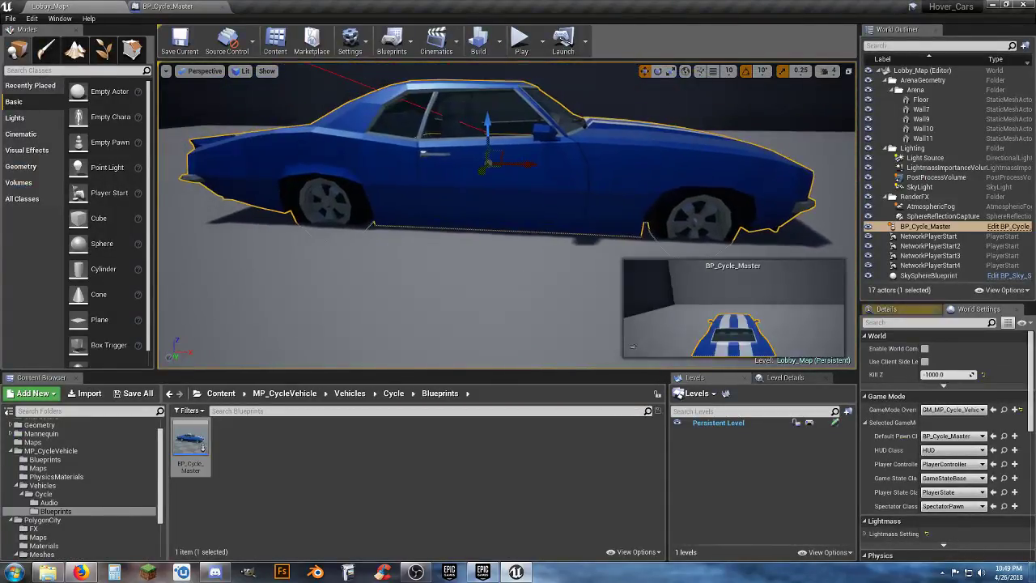
pyautogui.moveTo(490, 136); pyautogui.dragTo(493, 106)
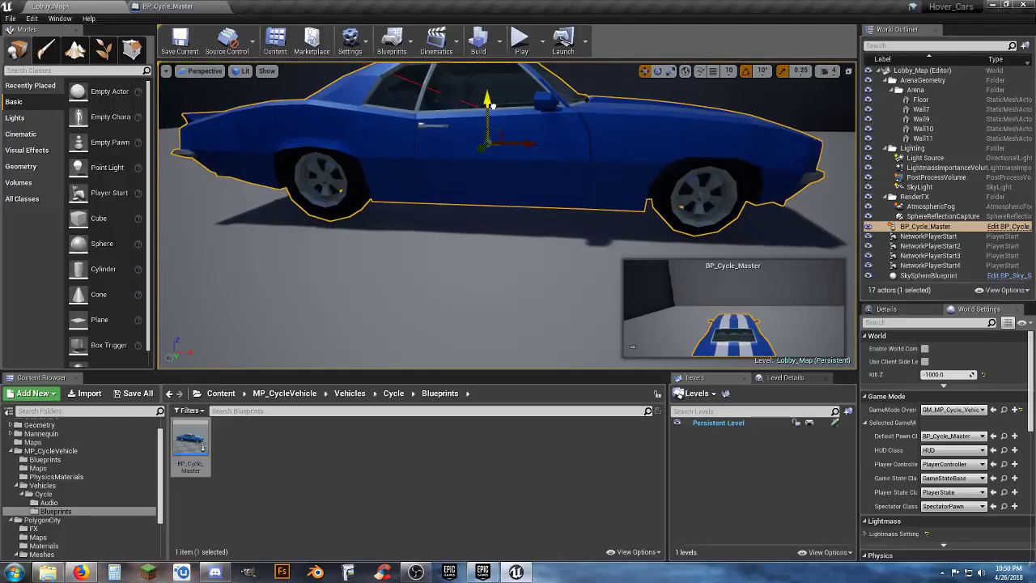
# Step: Test-drive the car around the parked BP_Cycle_Master with turns both ways to compare their hover heights, and end the play session
pyautogui.click(530, 52)
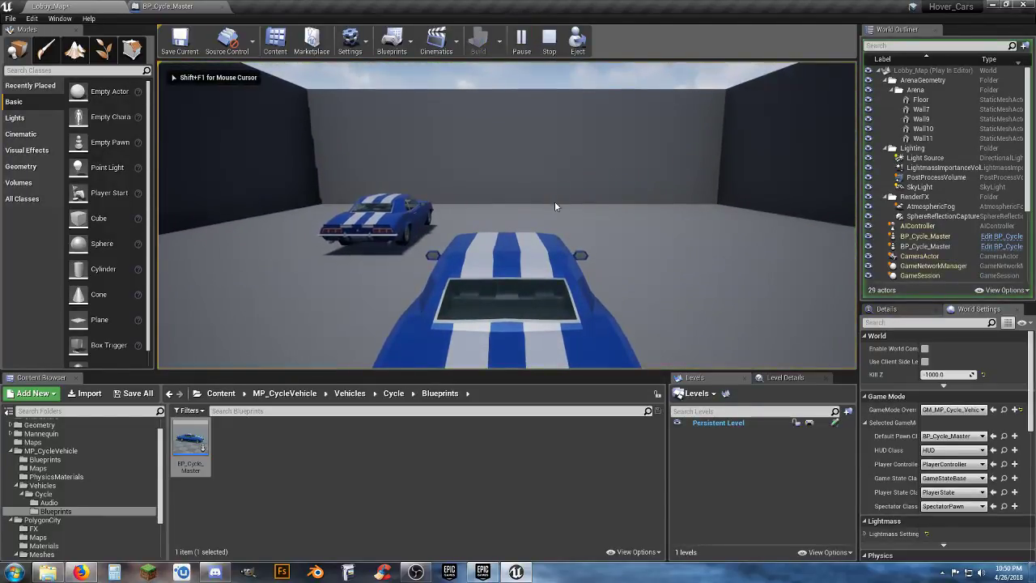
pyautogui.press('w')
pyautogui.press('d')
pyautogui.press('a')
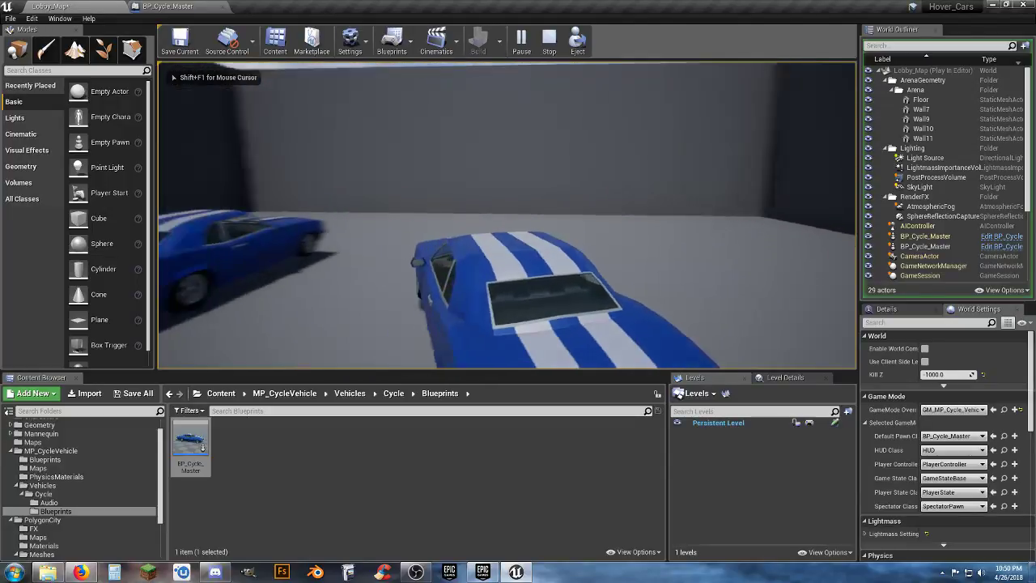
pyautogui.press('a')
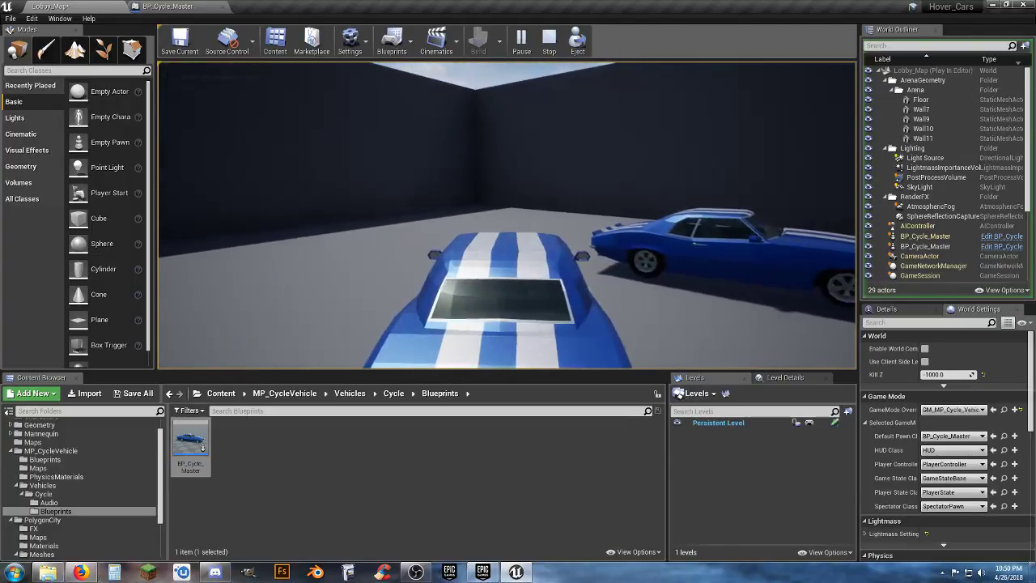
pyautogui.press('d')
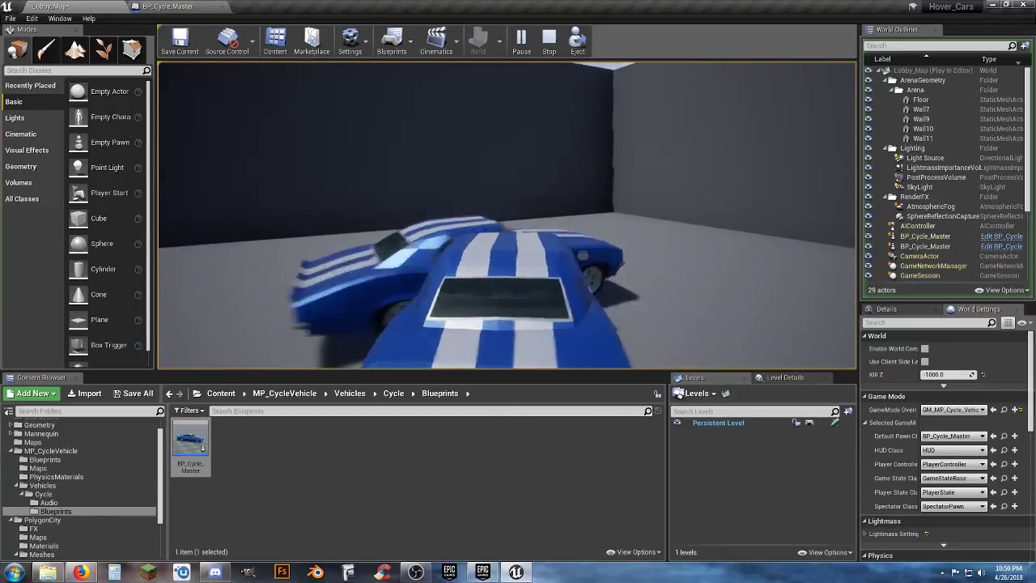
pyautogui.press('a')
pyautogui.press('d')
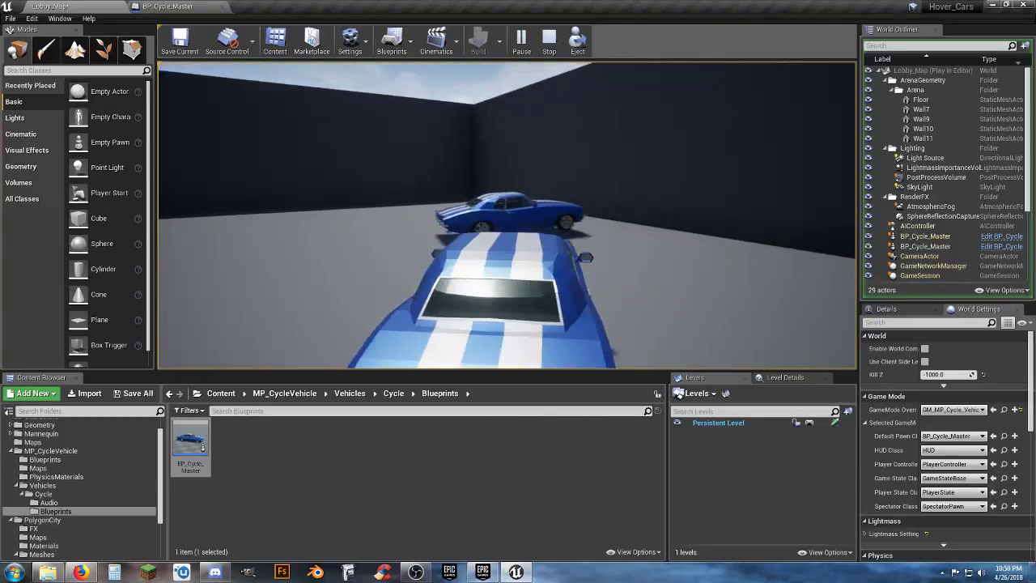
pyautogui.press('a')
pyautogui.press('a')
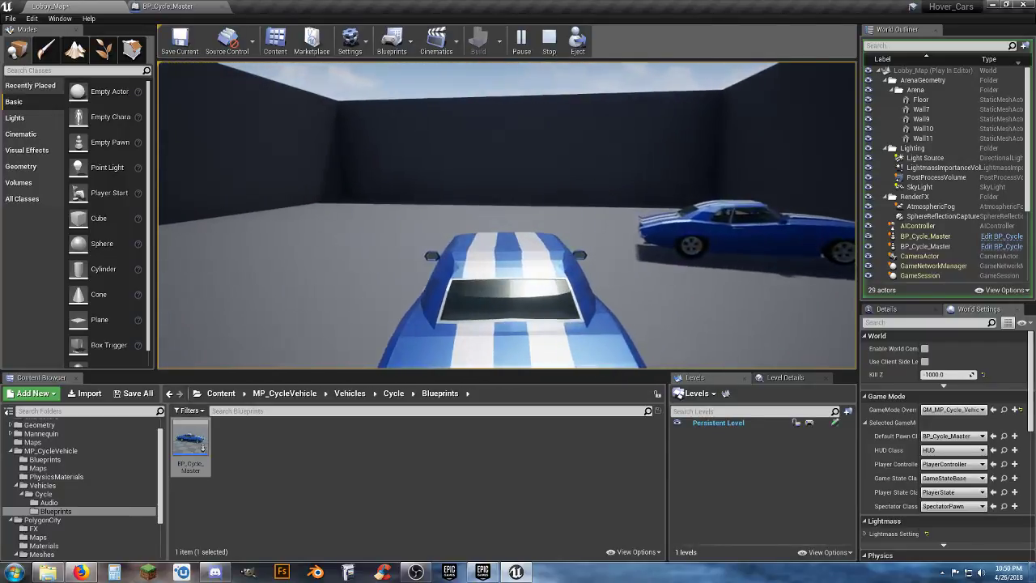
pyautogui.press('d')
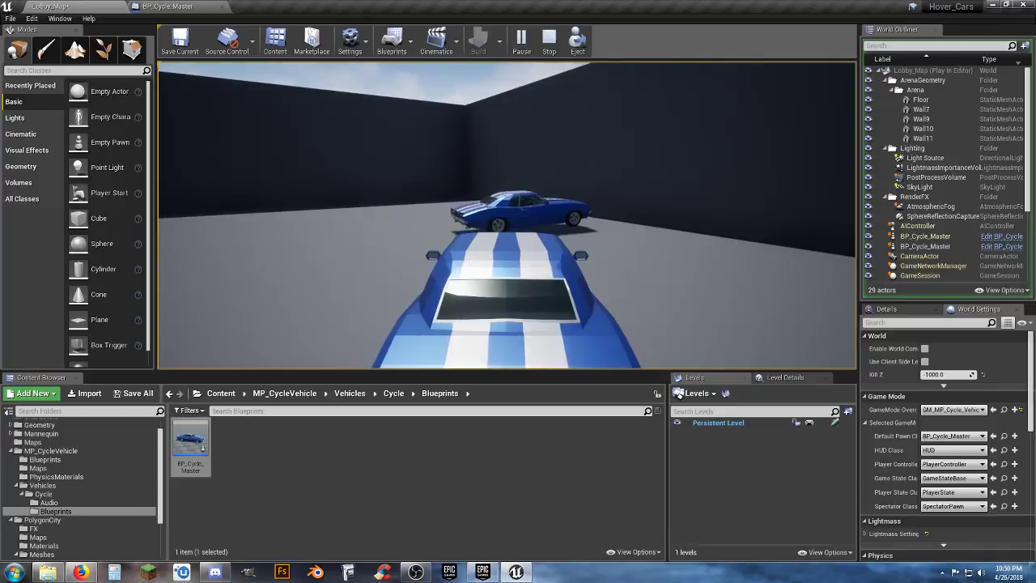
pyautogui.press('d')
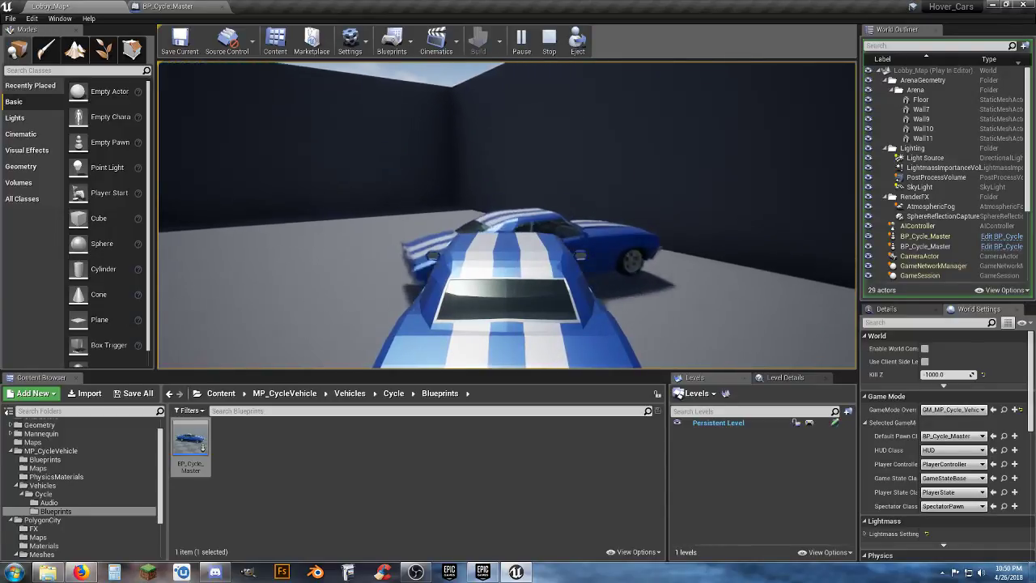
pyautogui.press('a')
pyautogui.press('a')
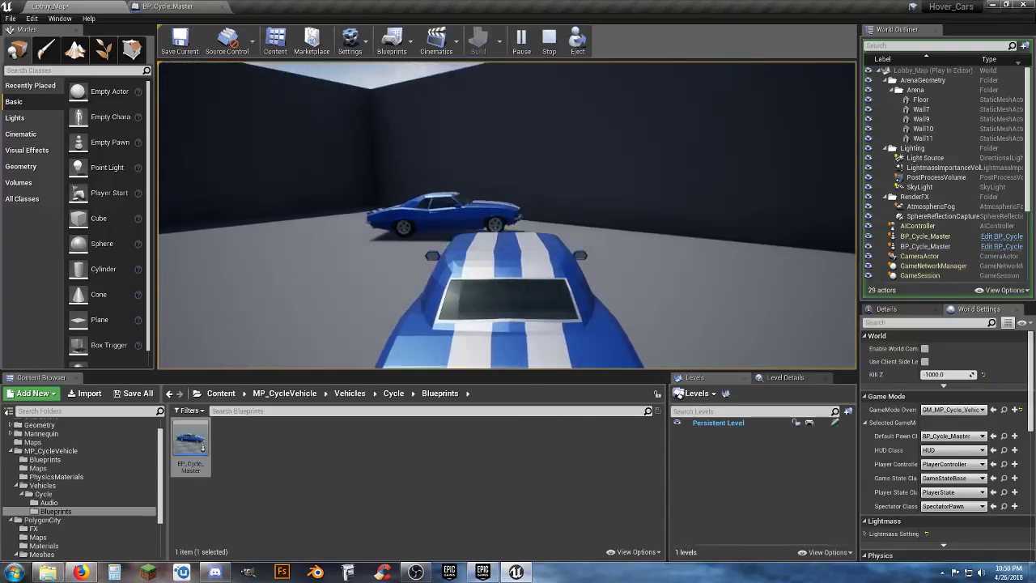
pyautogui.press('d')
pyautogui.press('a')
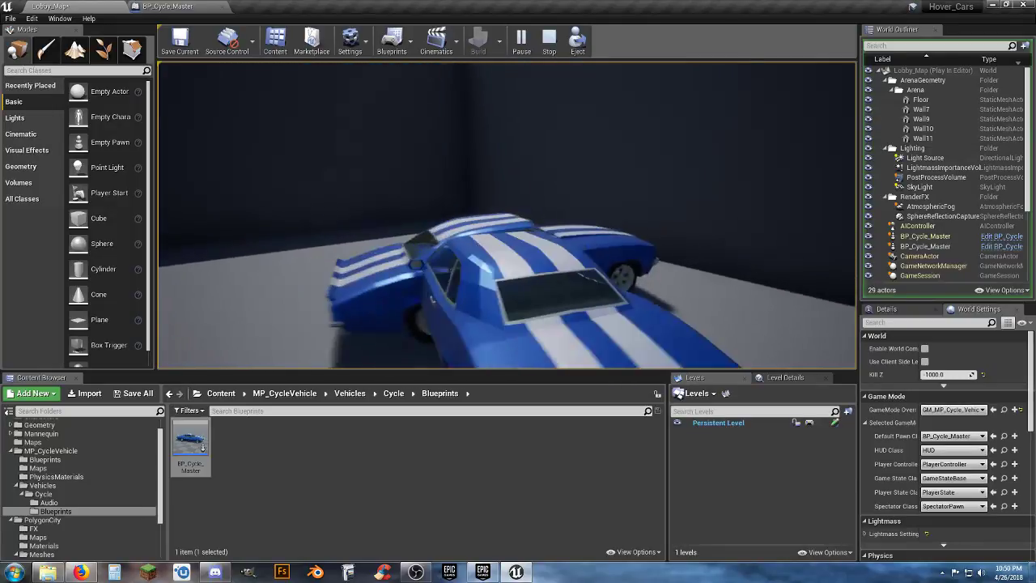
pyautogui.press('d')
pyautogui.press('d')
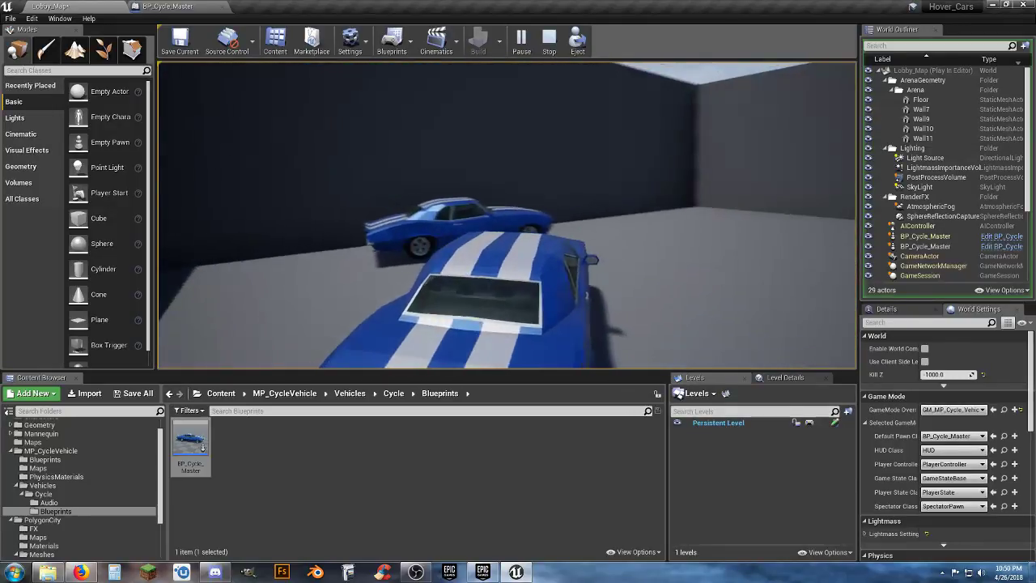
pyautogui.press('a')
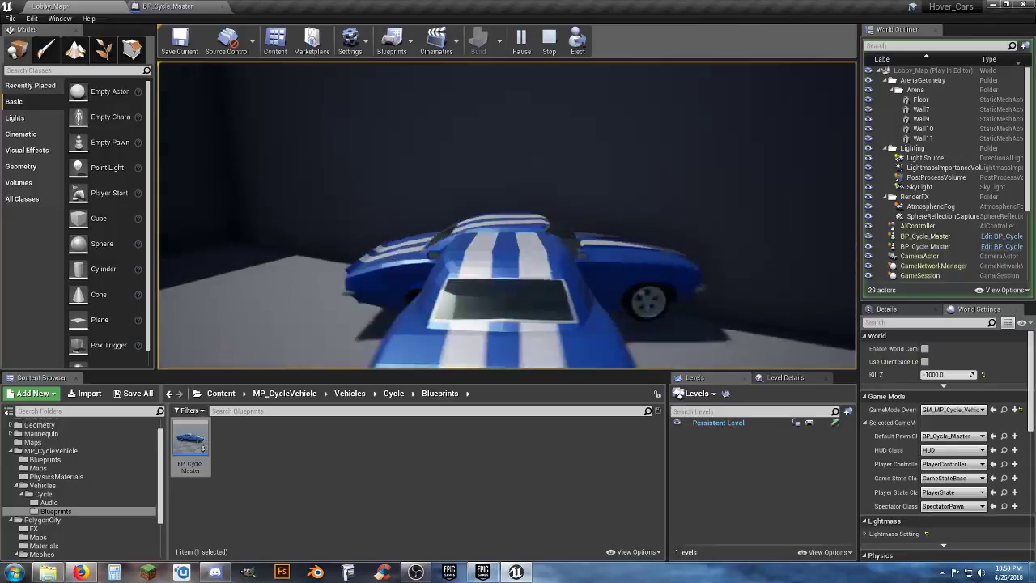
pyautogui.press('d')
pyautogui.press('a')
pyautogui.press('s')
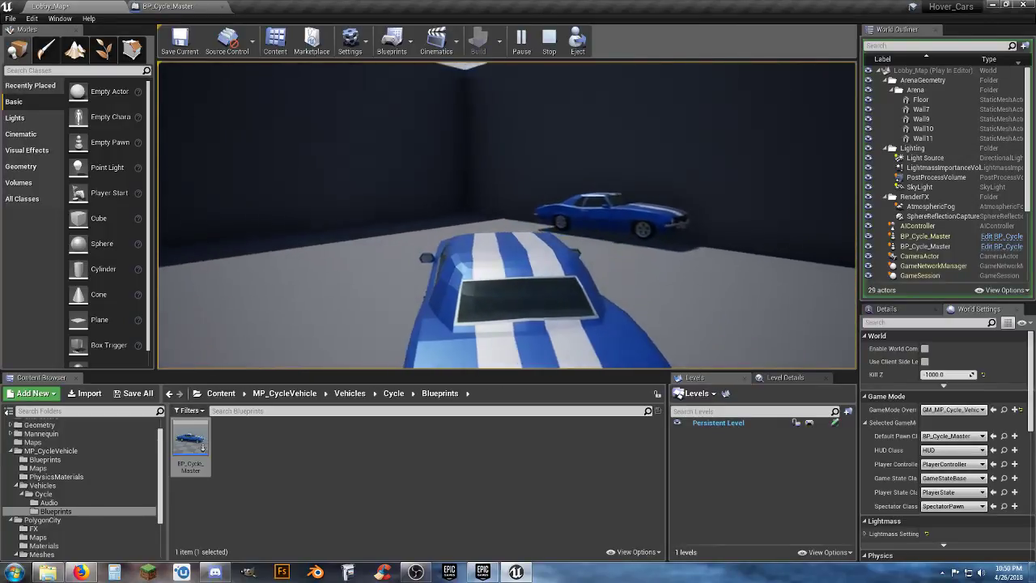
pyautogui.press('w')
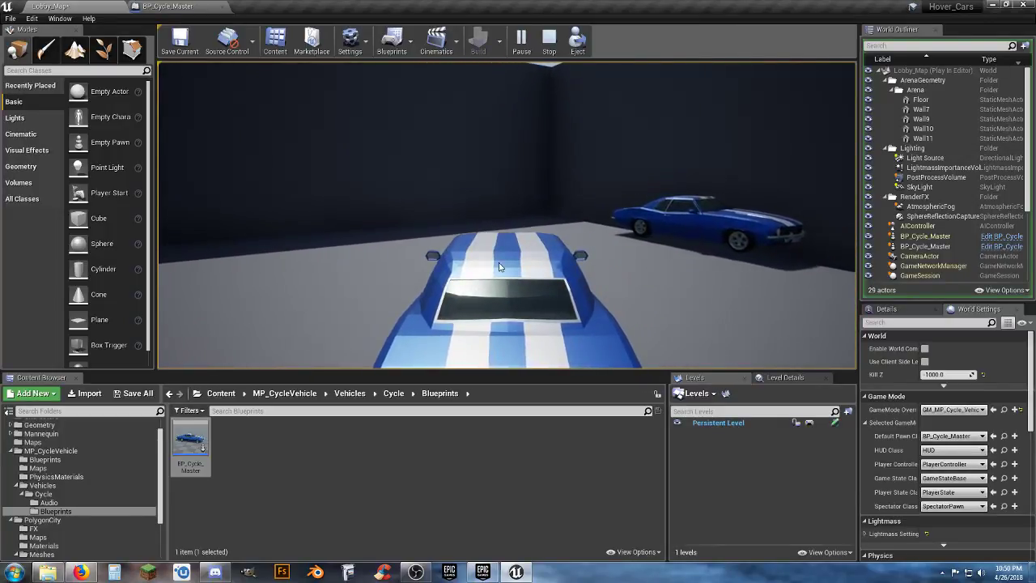
pyautogui.press('Escape')
# Step: Tilt the SKVehicle mesh in BP_Cycle_Master to a Y rotation of about -0.98° without rotation snapping, and compile and save the blueprint
pyautogui.click(194, 7)
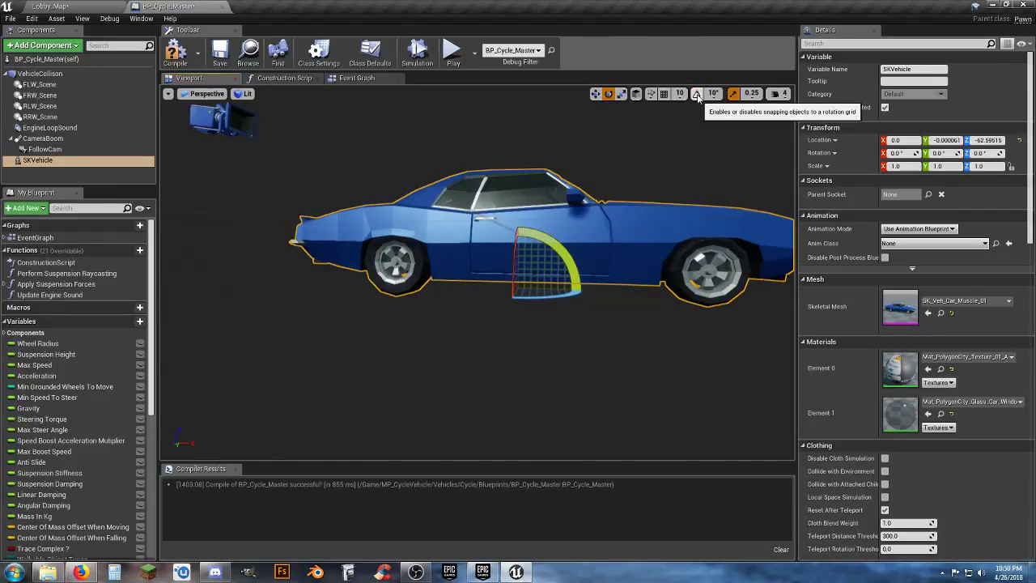
pyautogui.moveTo(555, 238); pyautogui.dragTo(560, 255)
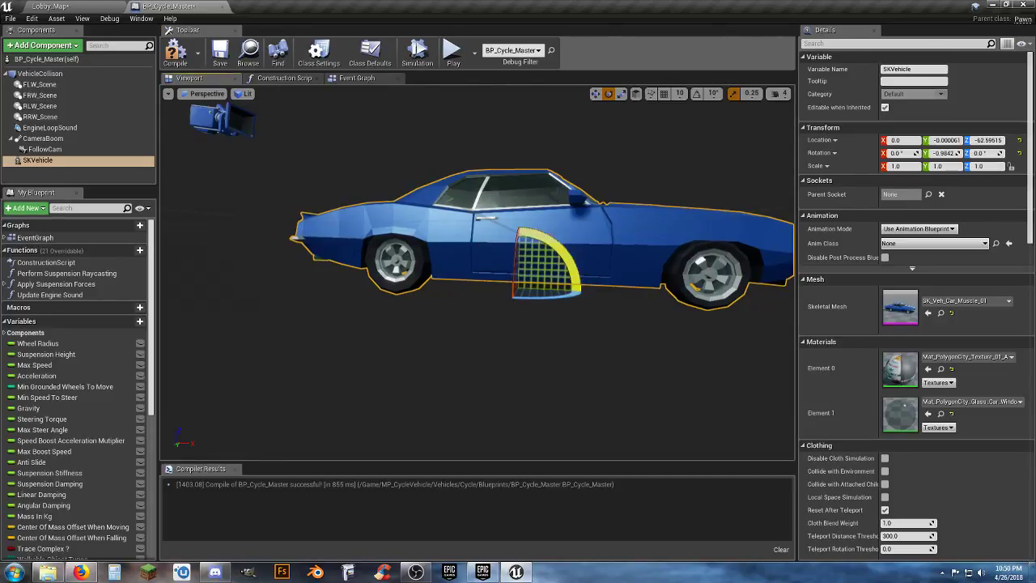
pyautogui.click(221, 52)
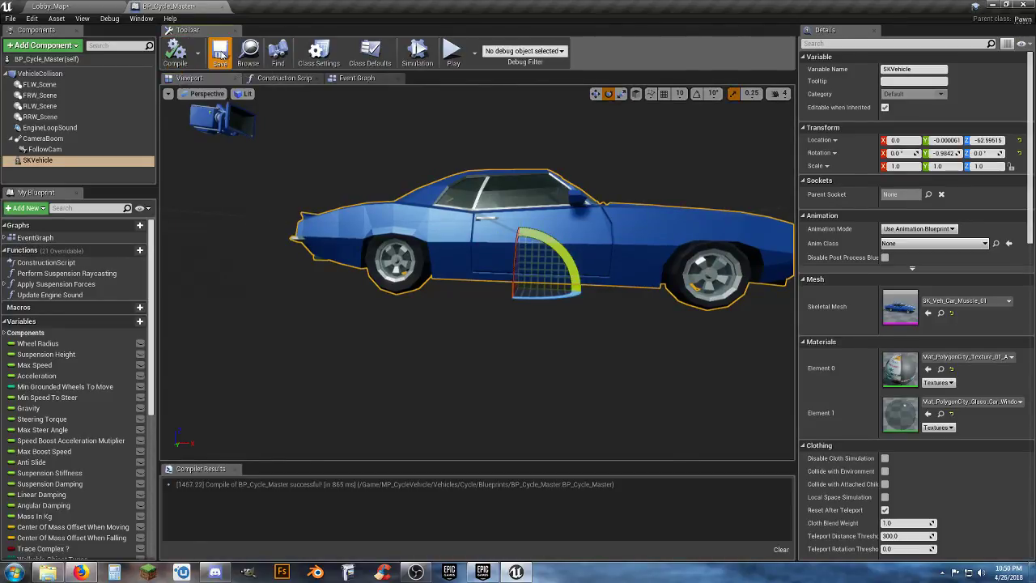
# Step: Select the parked BP_Cycle_Master car in Lobby_Map and raise it slightly above the floor
pyautogui.click(69, 9)
pyautogui.moveTo(242, 144); pyautogui.dragTo(417, 230, button='right')
pyautogui.moveTo(417, 141); pyautogui.dragTo(417, 141, button='right')
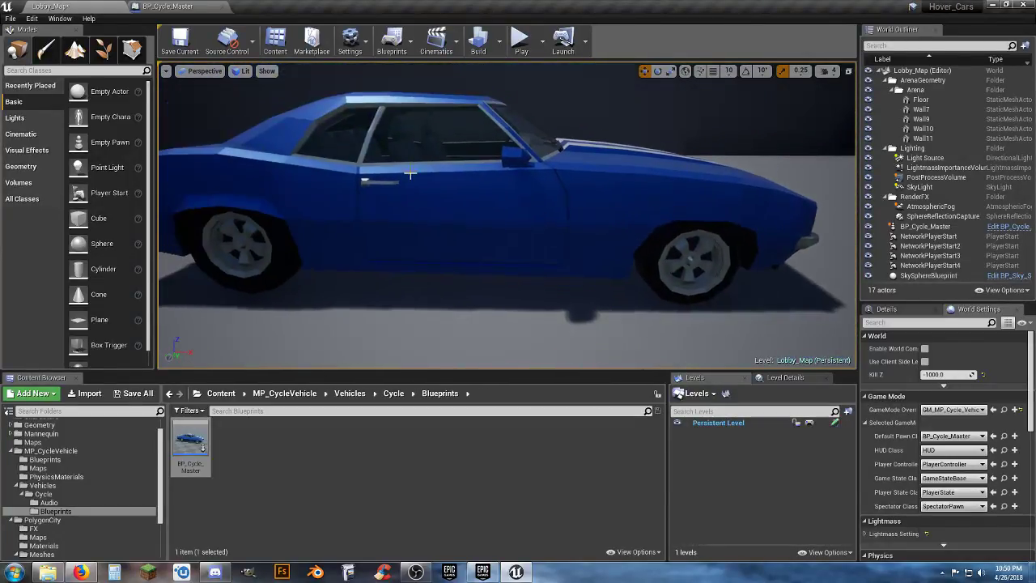
pyautogui.click(417, 141)
pyautogui.scroll(-5, 445, 152)
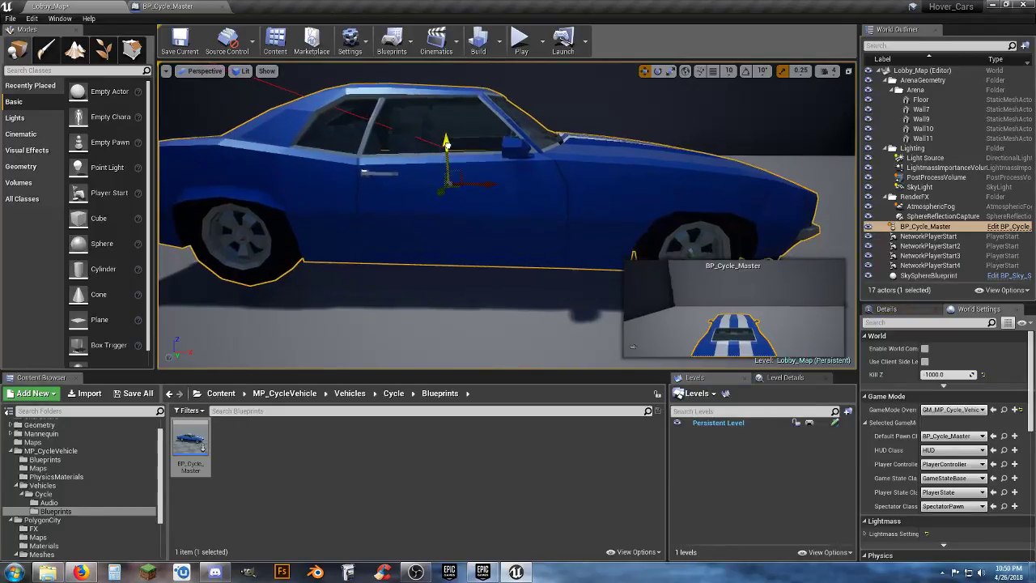
# Step: Test-drive the tilted car with turns in both directions and some reversing to judge its level, and end the play session
pyautogui.click(521, 44)
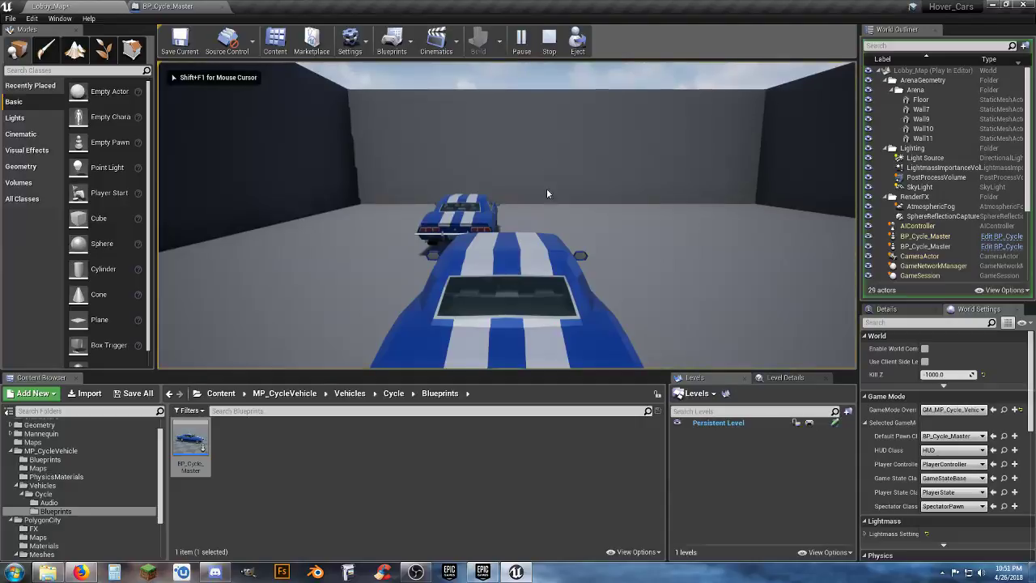
pyautogui.press('d')
pyautogui.press('a')
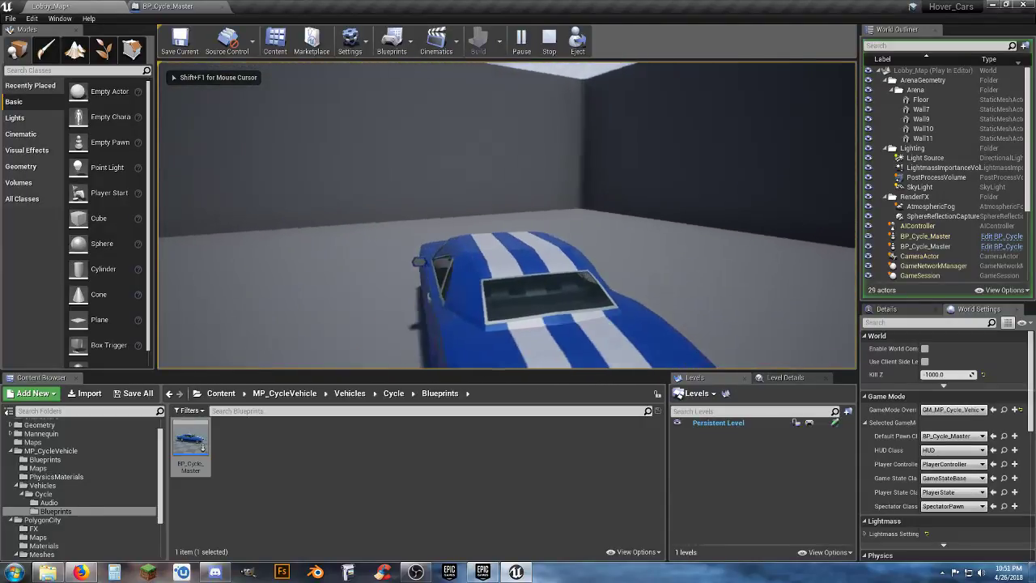
pyautogui.press('a')
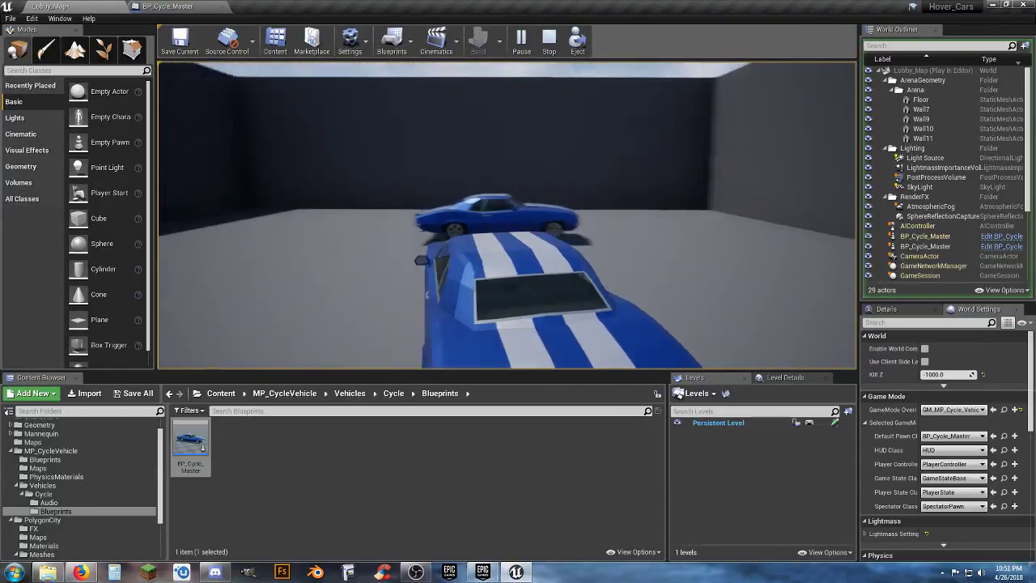
pyautogui.press('d')
pyautogui.press('a')
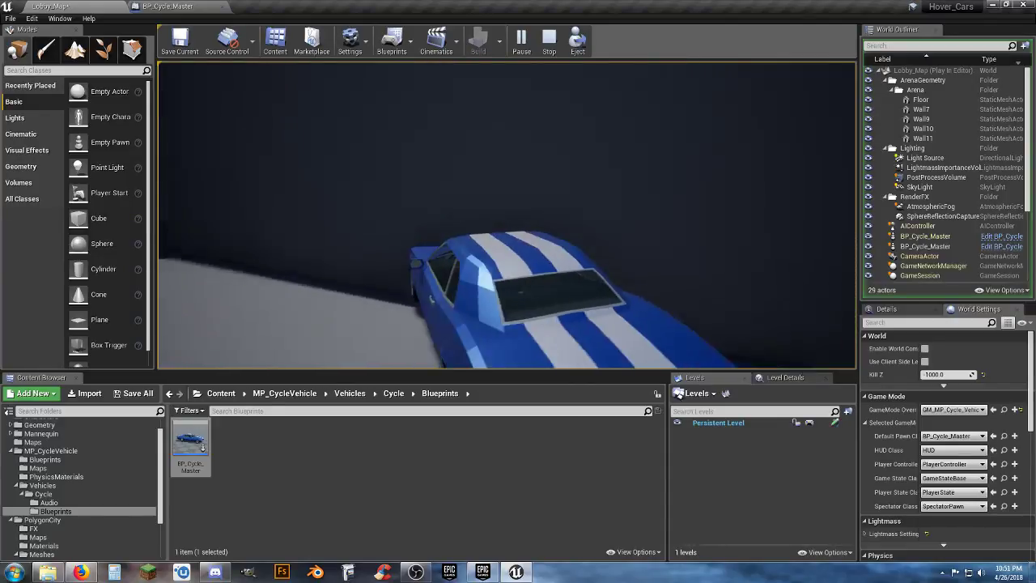
pyautogui.press('a')
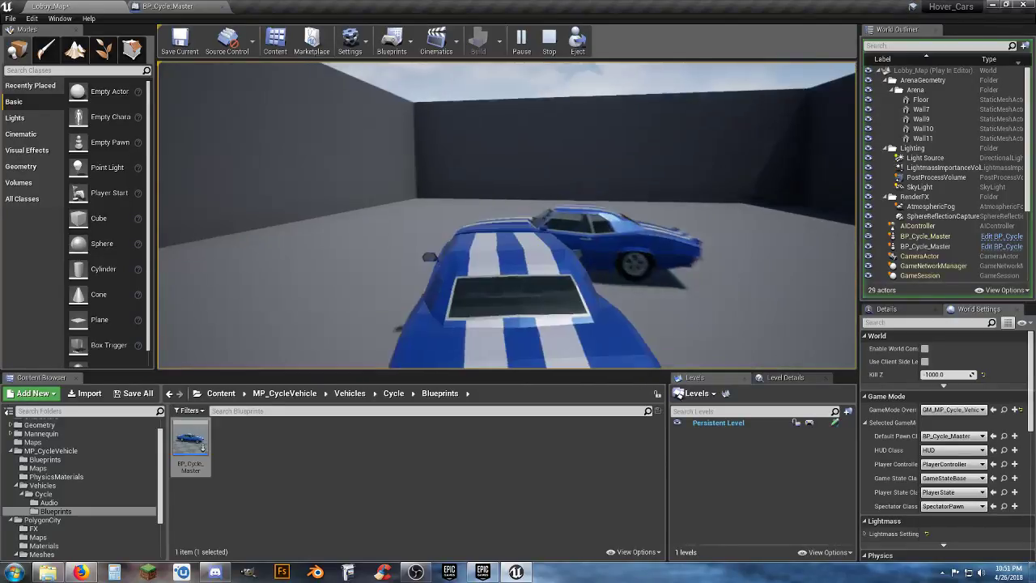
pyautogui.press('d')
pyautogui.press('d')
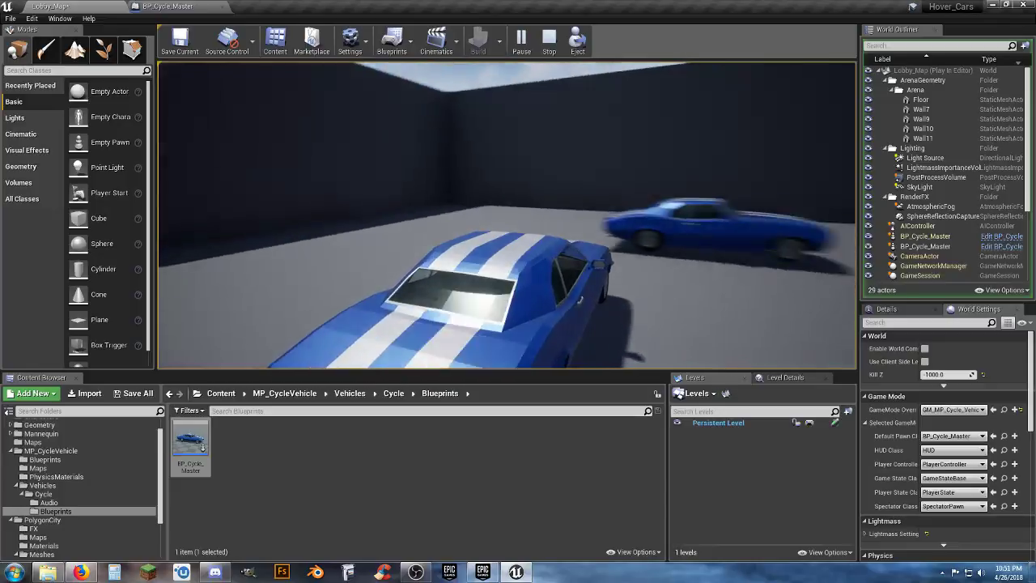
pyautogui.press('d')
pyautogui.press('a')
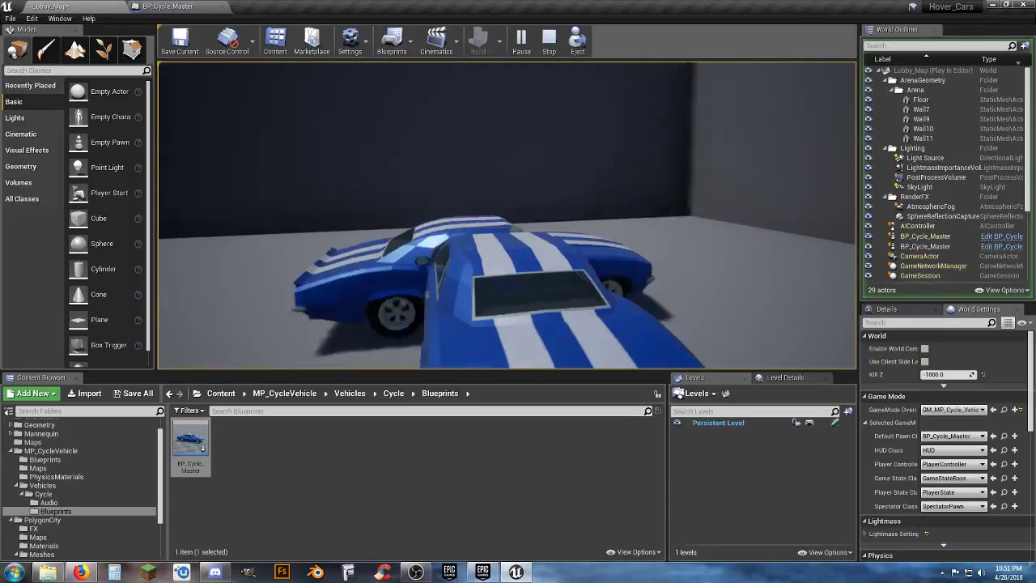
pyautogui.press('d')
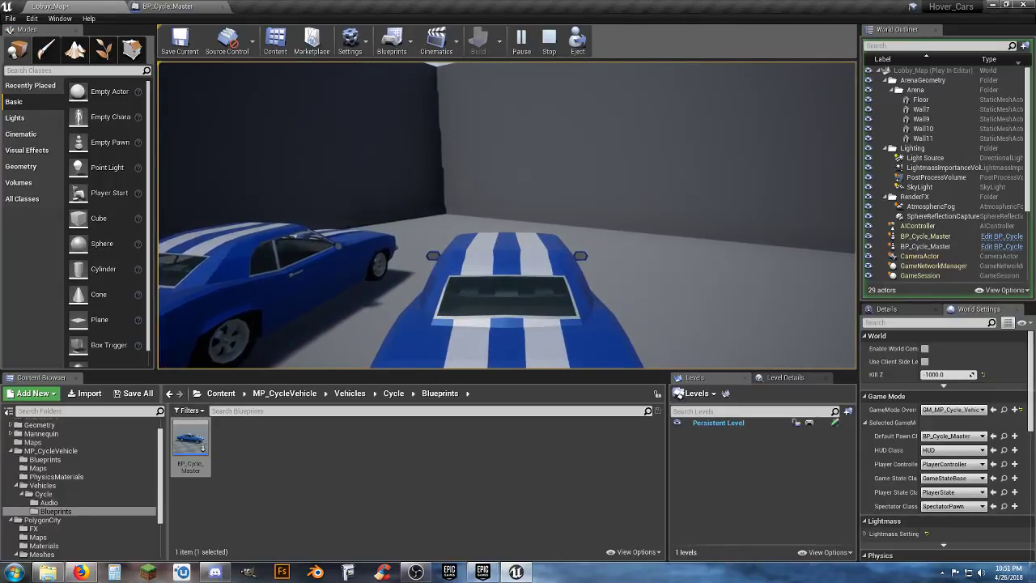
pyautogui.press('s')
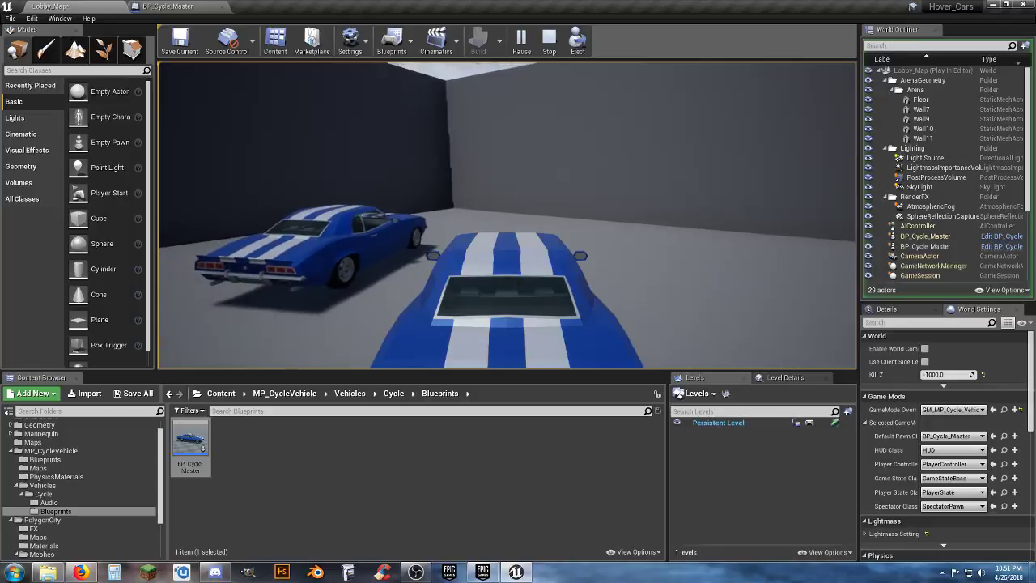
pyautogui.press('a')
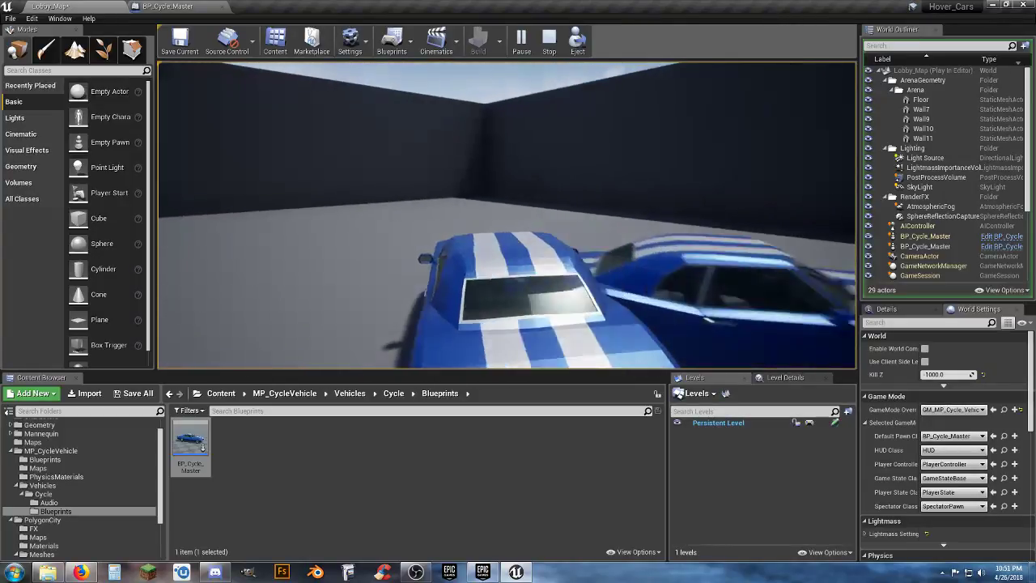
pyautogui.press('Escape')
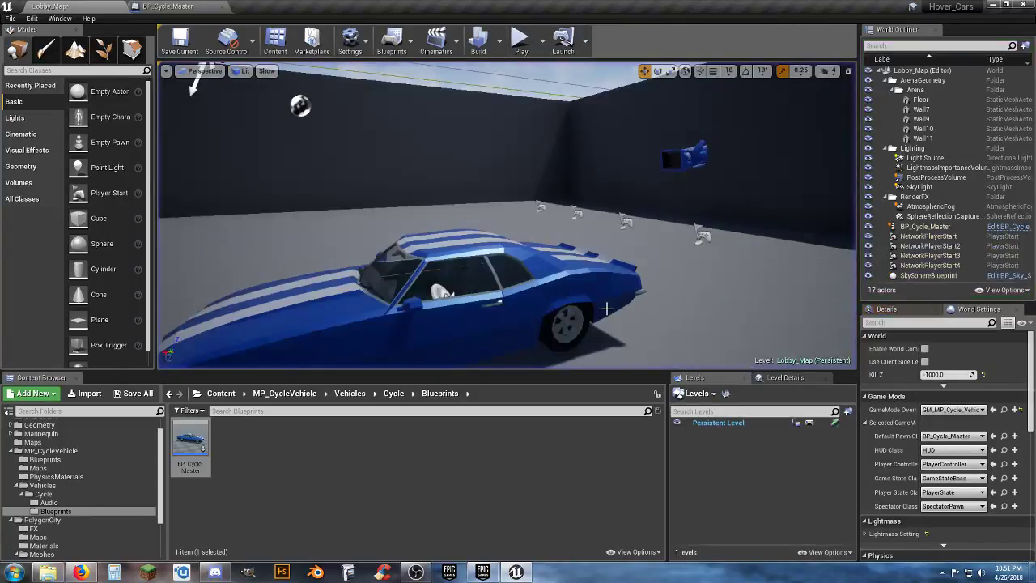
# Step: Examine the placement of the FLW, FRW, RLW and RRW wheel scene components and VehicleCollison under the car mesh in BP_Cycle_Master
pyautogui.click(150, 6)
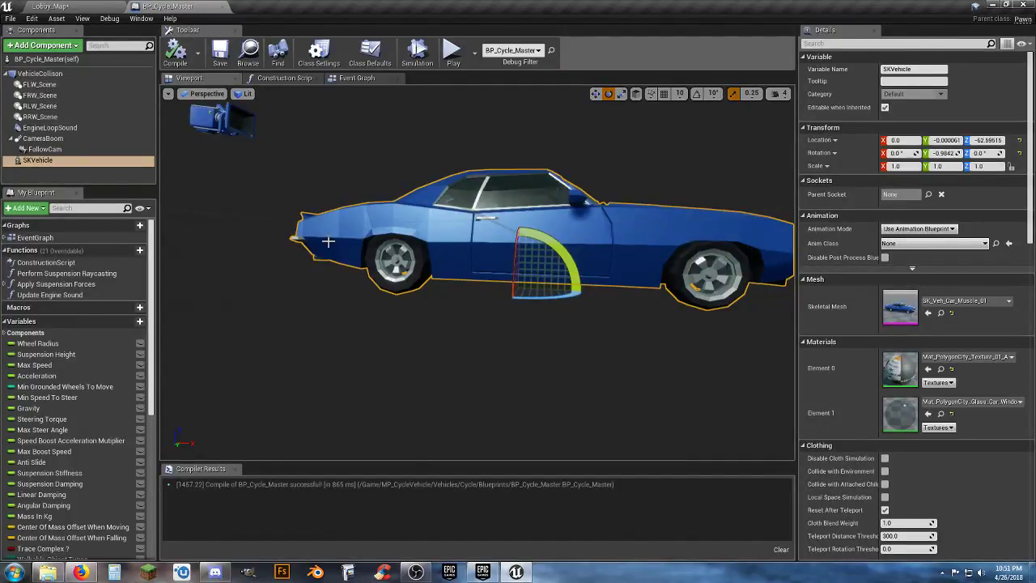
pyautogui.moveTo(328, 242); pyautogui.dragTo(328, 211, button='right')
pyautogui.click(36, 86)
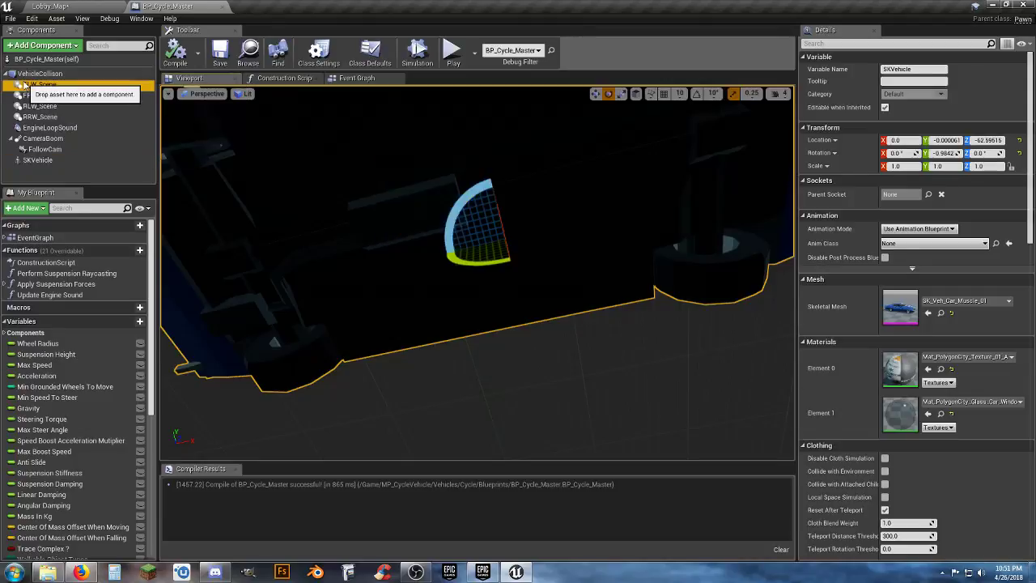
pyautogui.click(35, 95)
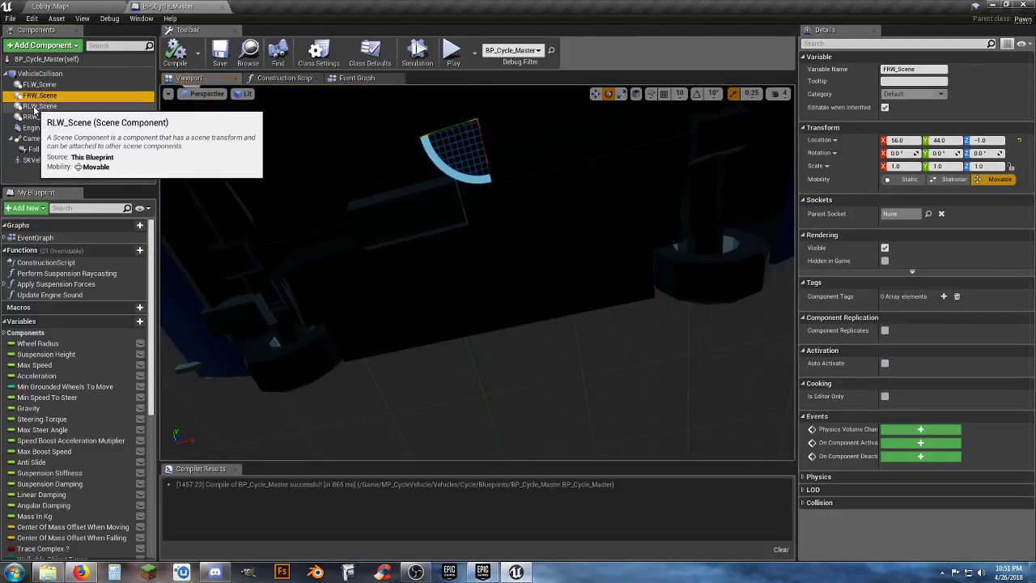
pyautogui.click(34, 106)
pyautogui.click(28, 118)
pyautogui.click(34, 106)
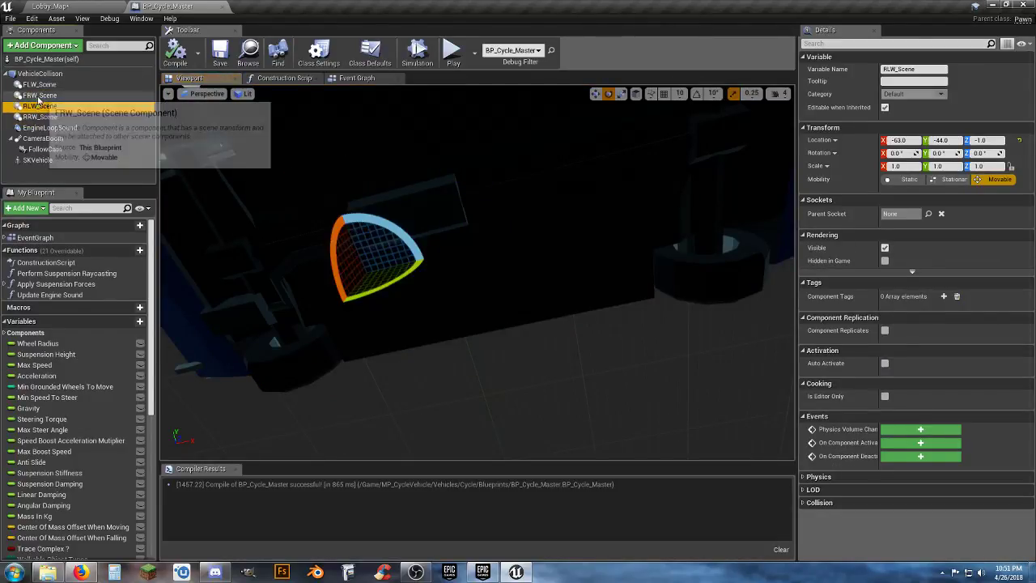
pyautogui.click(35, 95)
pyautogui.click(36, 85)
pyautogui.moveTo(388, 232); pyautogui.dragTo(184, 135, button='right')
pyautogui.click(49, 74)
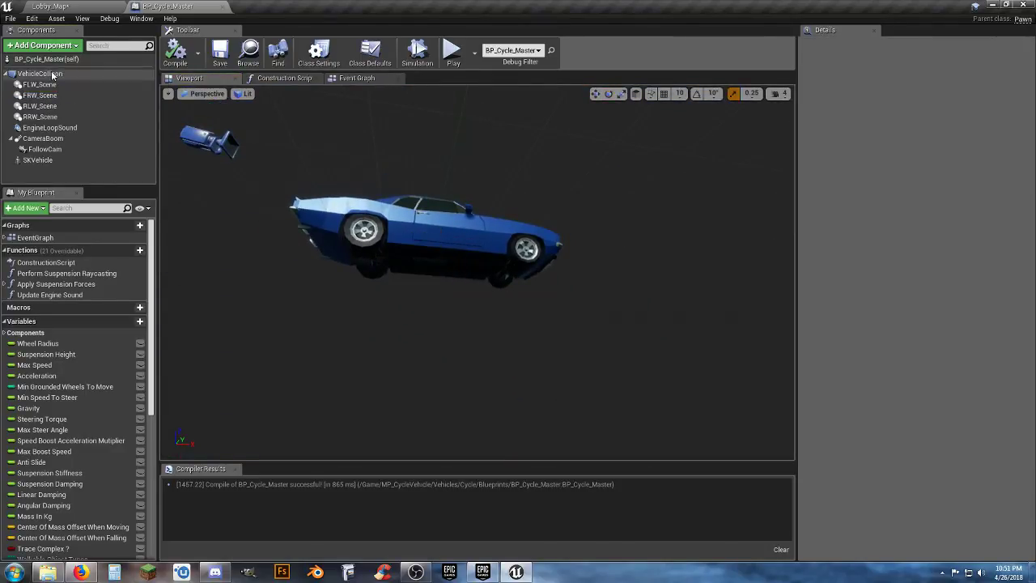
# Step: Reset the tilt of the SKVehicle car mesh by setting its Y rotation to 0°
pyautogui.moveTo(358, 194); pyautogui.dragTo(349, 174, button='right')
pyautogui.moveTo(415, 219); pyautogui.dragTo(414, 218, button='right')
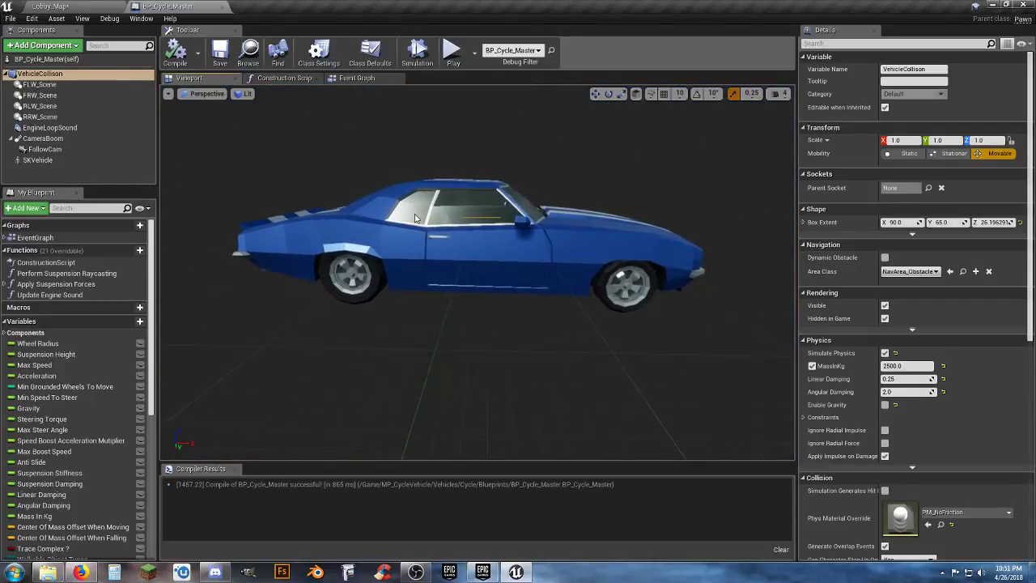
pyautogui.click(503, 253)
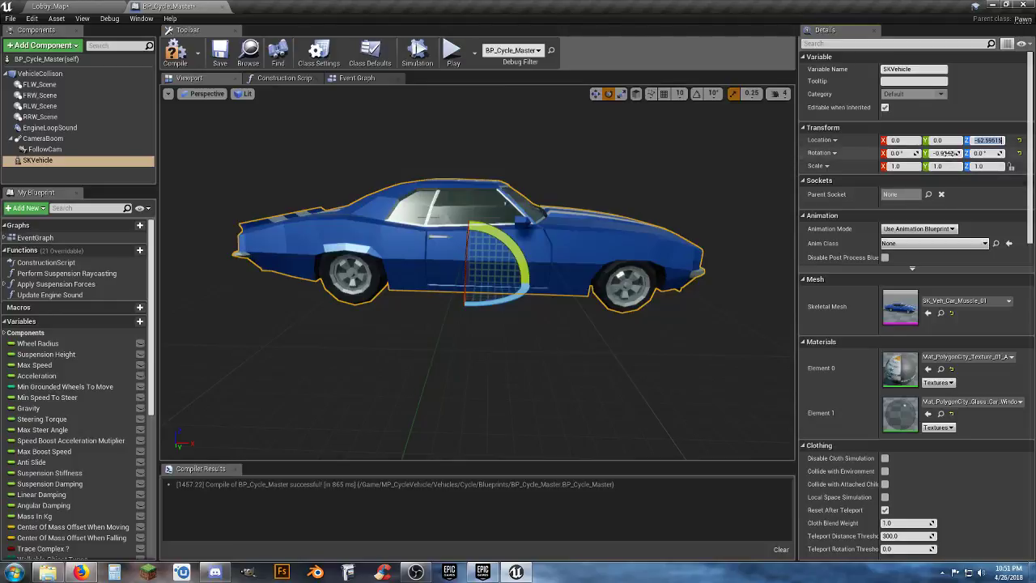
pyautogui.write('0')
pyautogui.press('Tab')
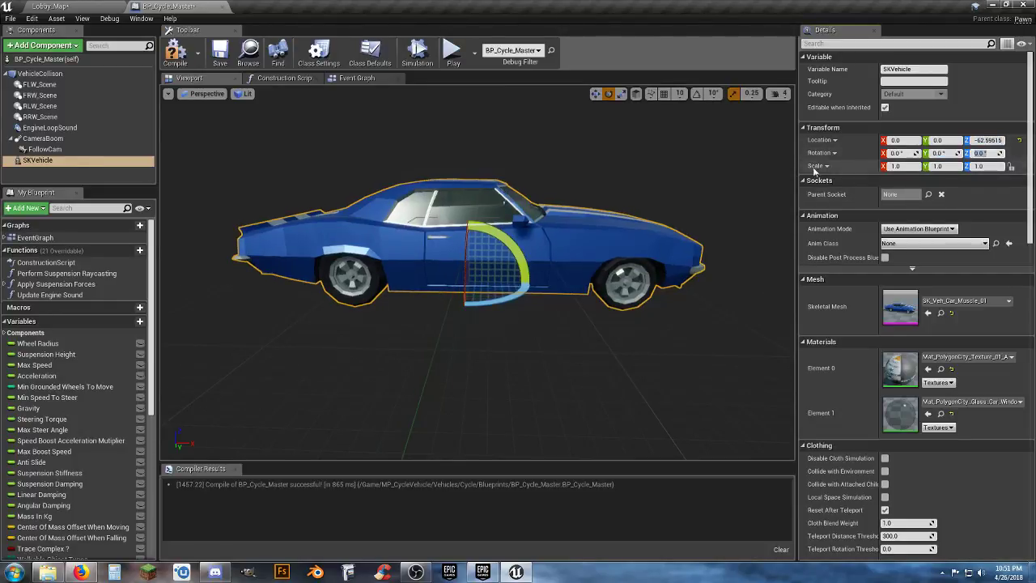
# Step: Turn on position snapping at 10 units and raise the SKVehicle mesh to a Z location of about 7.4, exposing the collision box
pyautogui.click(596, 94)
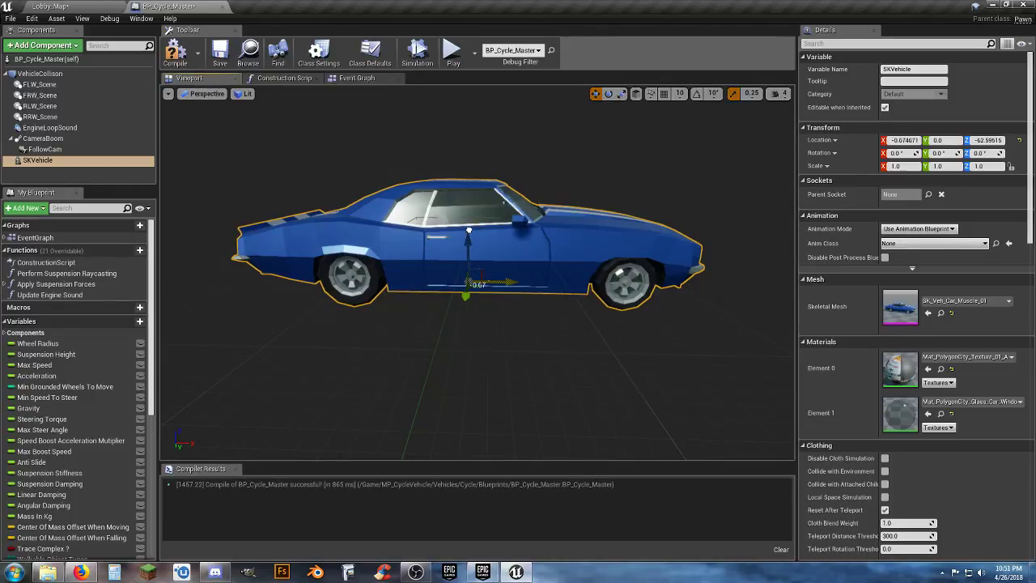
pyautogui.click(706, 245)
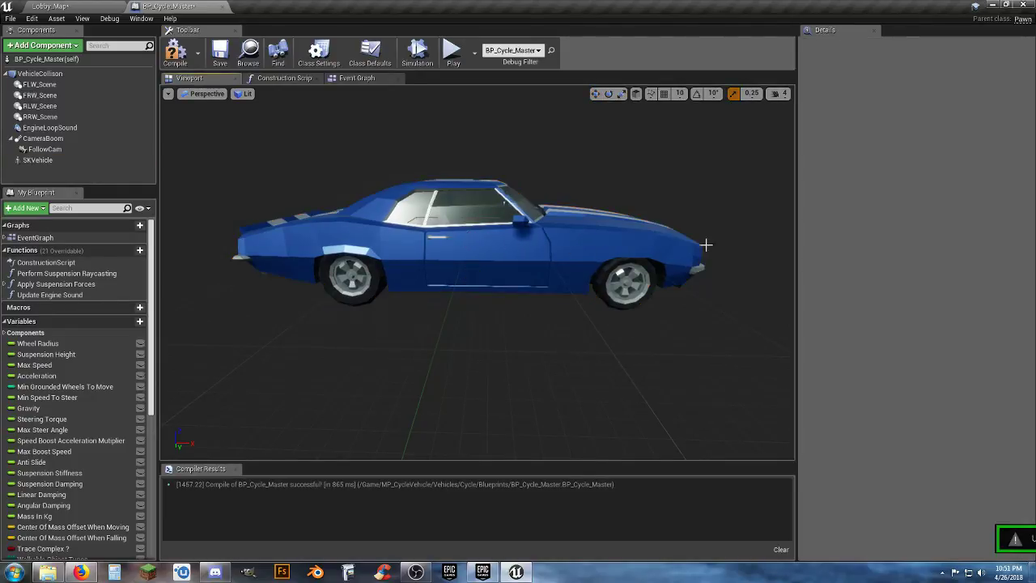
pyautogui.click(97, 162)
pyautogui.click(664, 94)
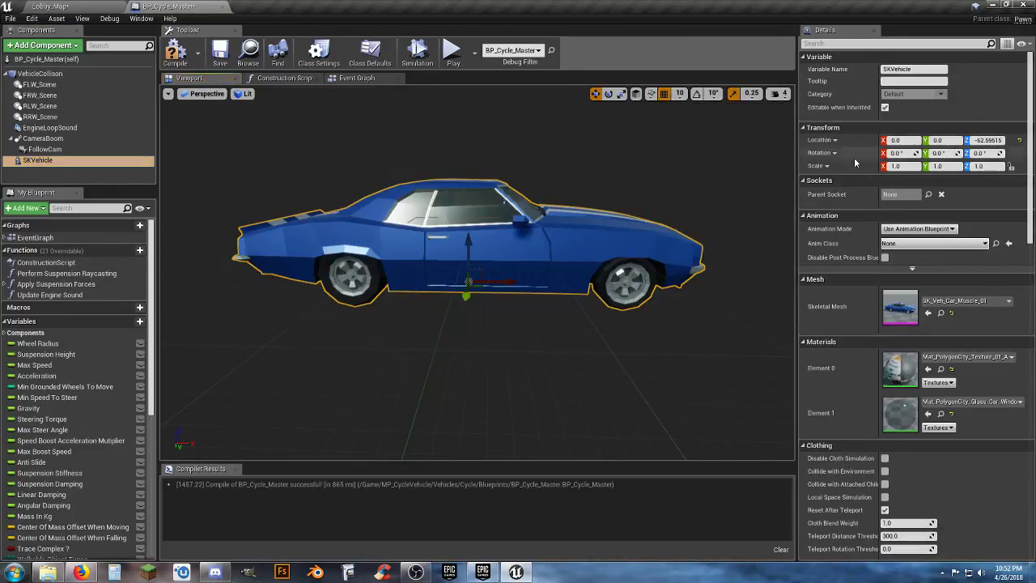
pyautogui.moveTo(468, 241); pyautogui.dragTo(474, 189)
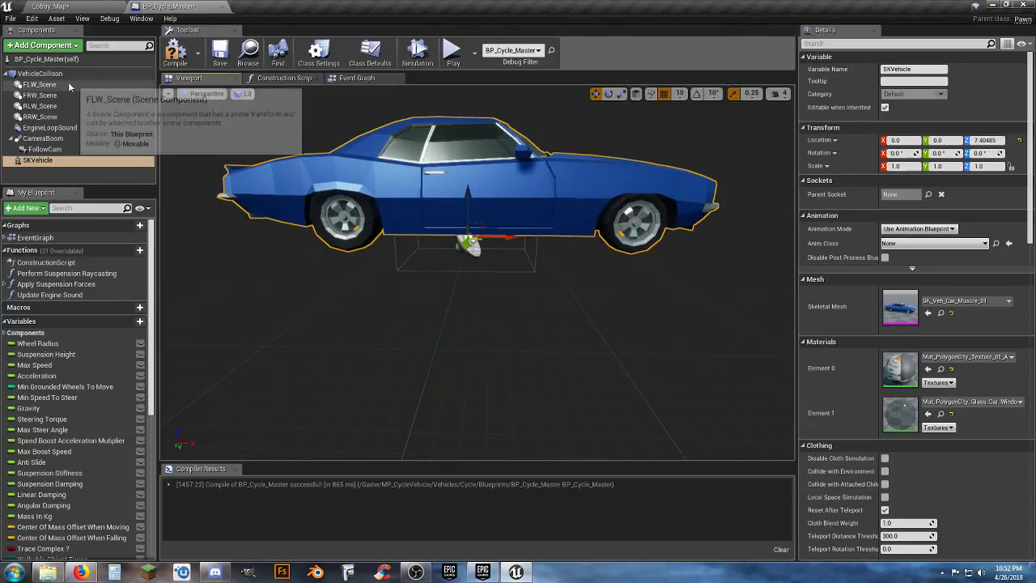
# Step: Scale the VehicleCollison box to 2.0 in X, 2.0 in Y and 1.5 in Z
pyautogui.click(49, 73)
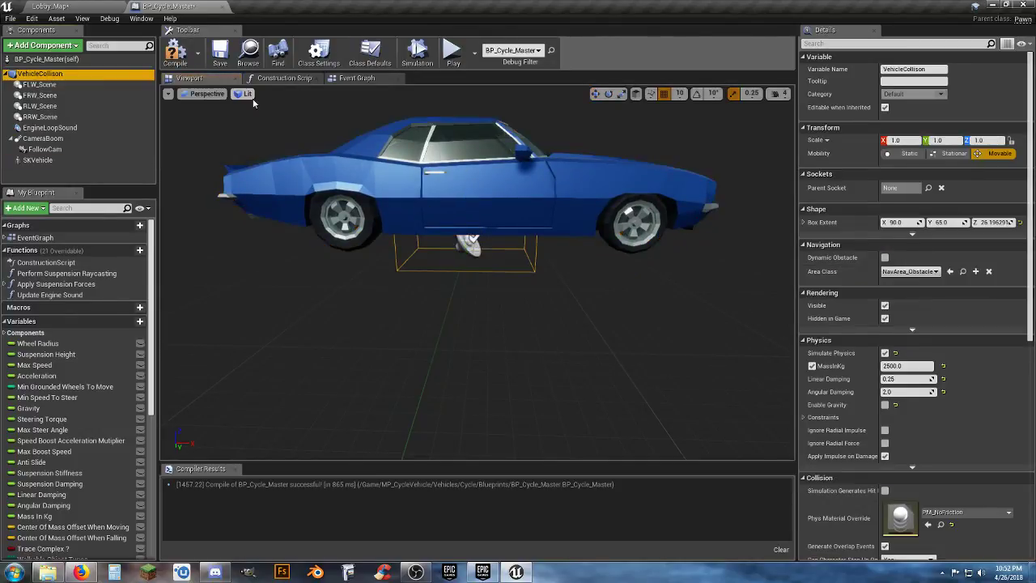
pyautogui.click(905, 141)
pyautogui.write('2')
pyautogui.press('Tab')
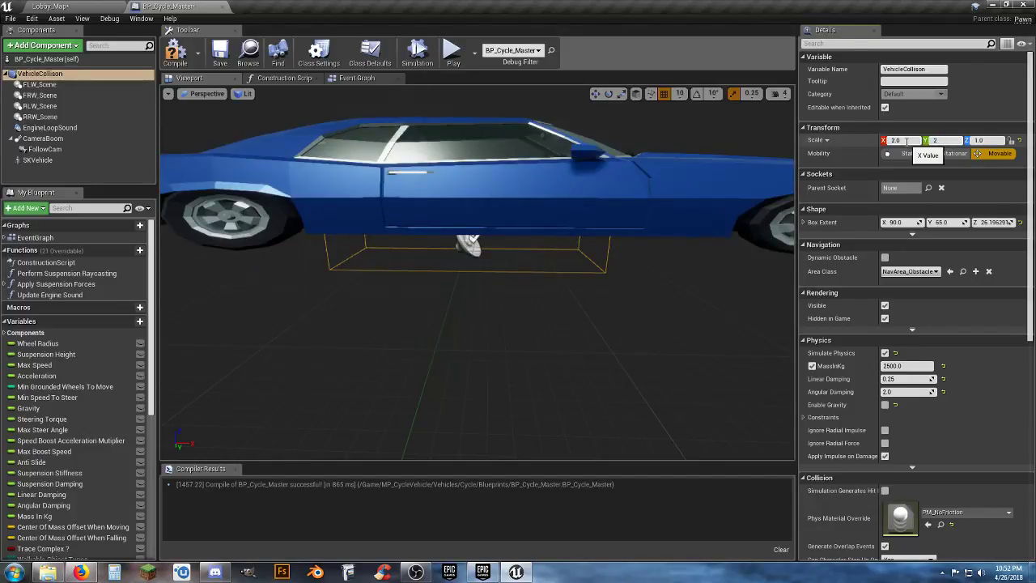
pyautogui.write('2')
pyautogui.press('Tab')
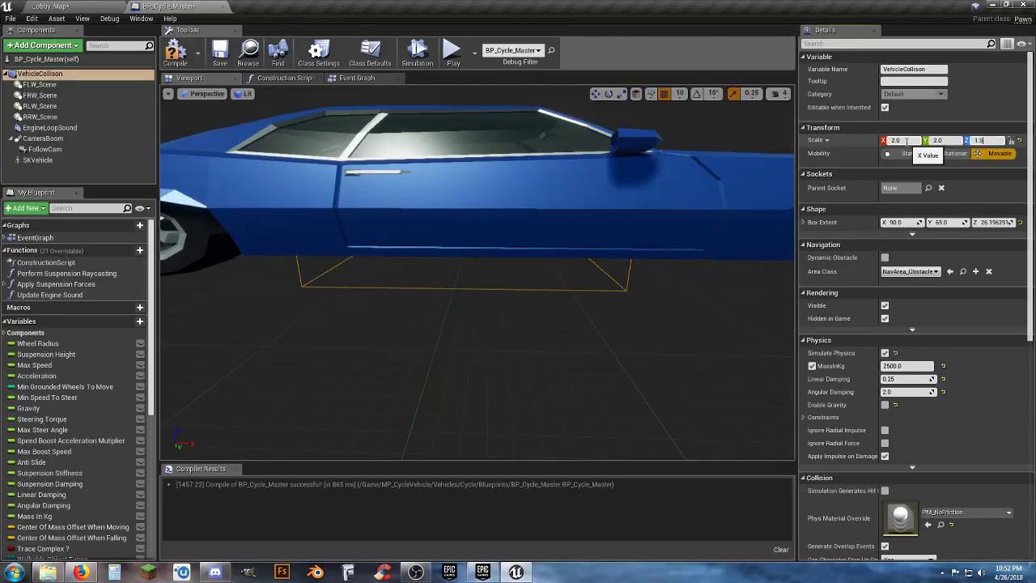
pyautogui.write('1.5')
pyautogui.press('Return')
pyautogui.moveTo(457, 273); pyautogui.dragTo(559, 293, button='right')
pyautogui.moveTo(293, 174); pyautogui.dragTo(292, 165, button='right')
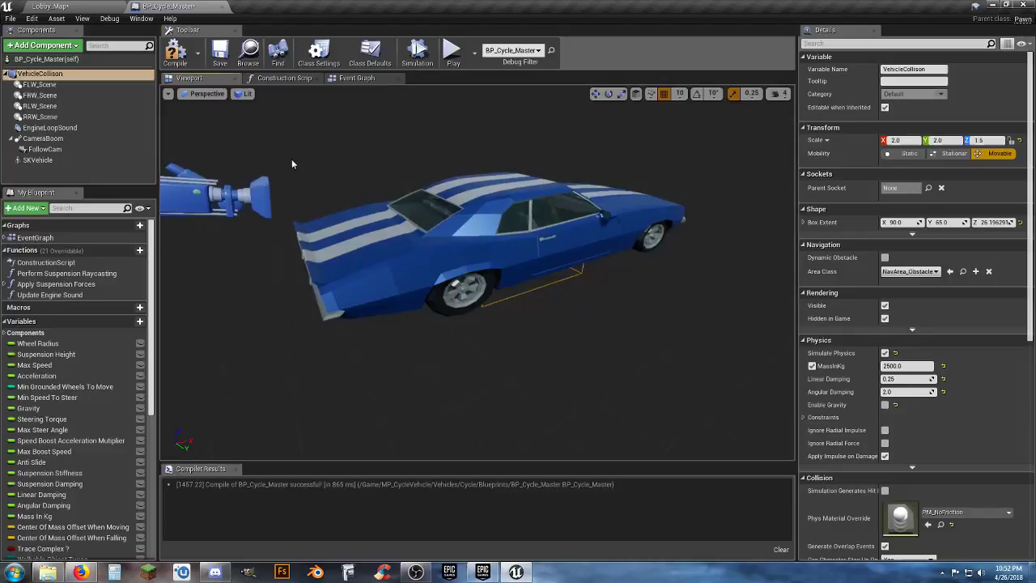
# Step: Scale the SKVehicle mesh to 0.5 in X, 0.5 in Y and 0.75 in Z to offset the enlarged parent
pyautogui.click(60, 162)
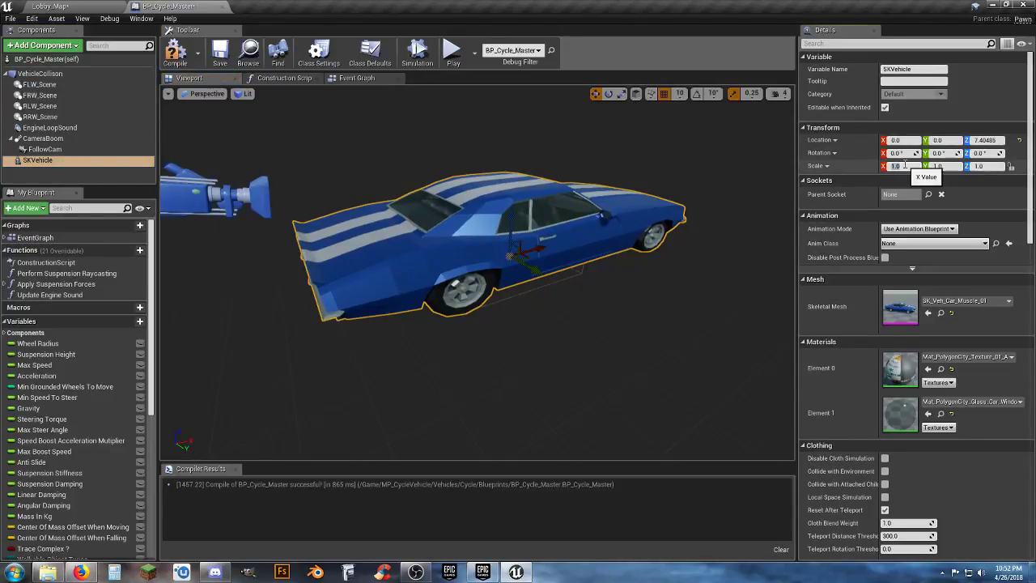
pyautogui.write('0.5')
pyautogui.press('Tab')
pyautogui.write('0.5')
pyautogui.press('Tab')
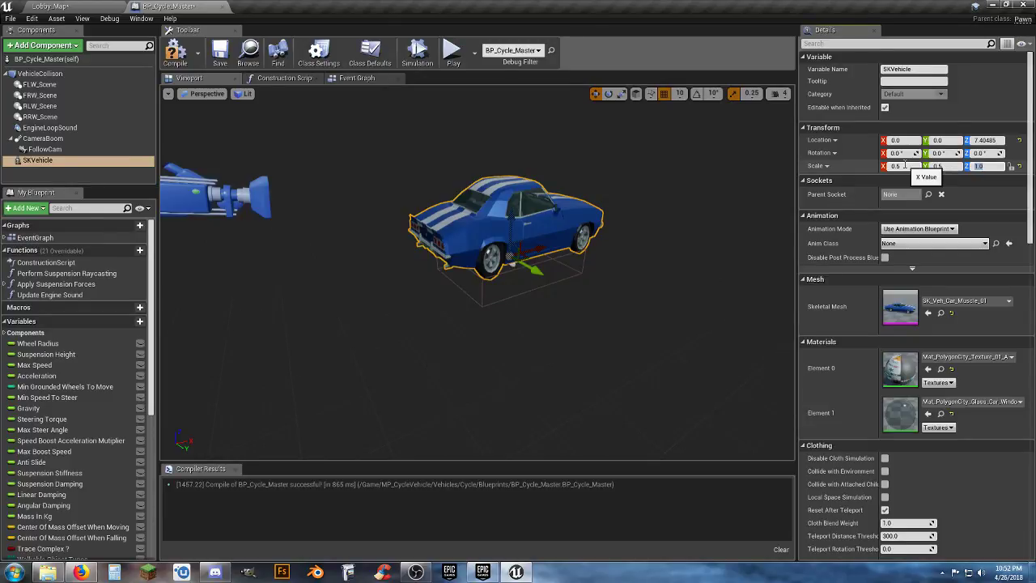
pyautogui.write('0.75')
pyautogui.press('Return')
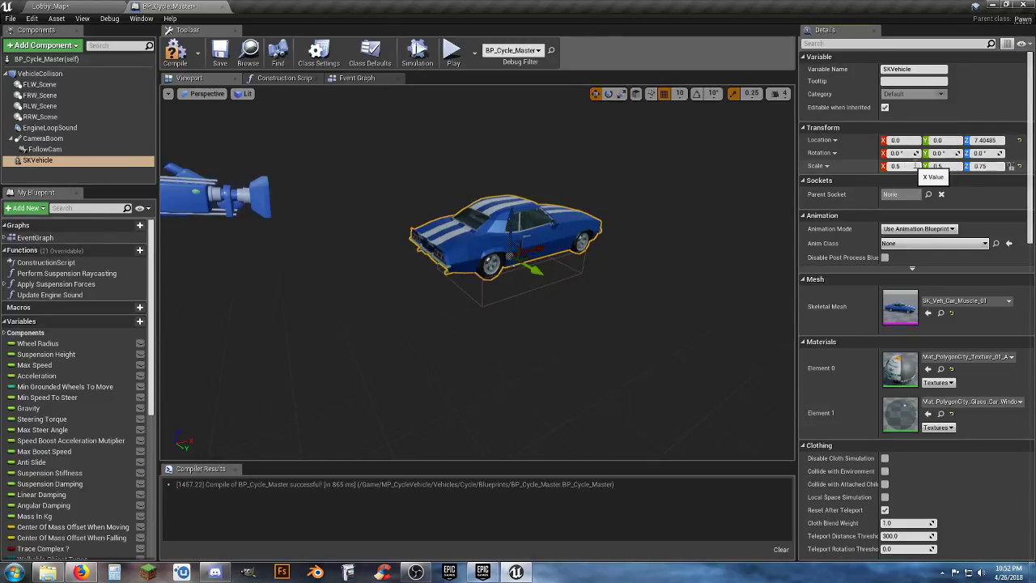
# Step: Lower the SKVehicle mesh into the collision box to a Z location of about -52.6
pyautogui.press('d')
pyautogui.moveTo(616, 271); pyautogui.dragTo(582, 265, button='right')
pyautogui.press('w')
pyautogui.press('d')
pyautogui.press('s')
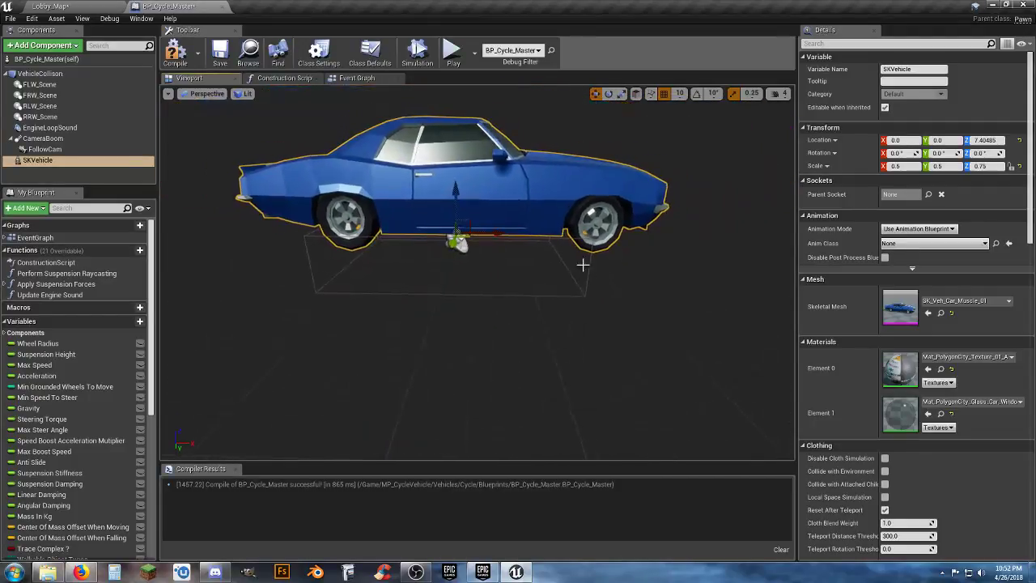
pyautogui.moveTo(457, 189); pyautogui.dragTo(450, 244)
# Step: Shift the SKVehicle mesh backward to an X location of -15 within the collision box, and compile and save the blueprint
pyautogui.press('d')
pyautogui.moveTo(449, 243)
pyautogui.mouseDown(button='right')
pyautogui.moveTo(356, 239)
pyautogui.moveTo(433, 239)
pyautogui.mouseUp(button='right')
pyautogui.press('a')
pyautogui.press('w')
pyautogui.moveTo(608, 365); pyautogui.dragTo(624, 369, button='right')
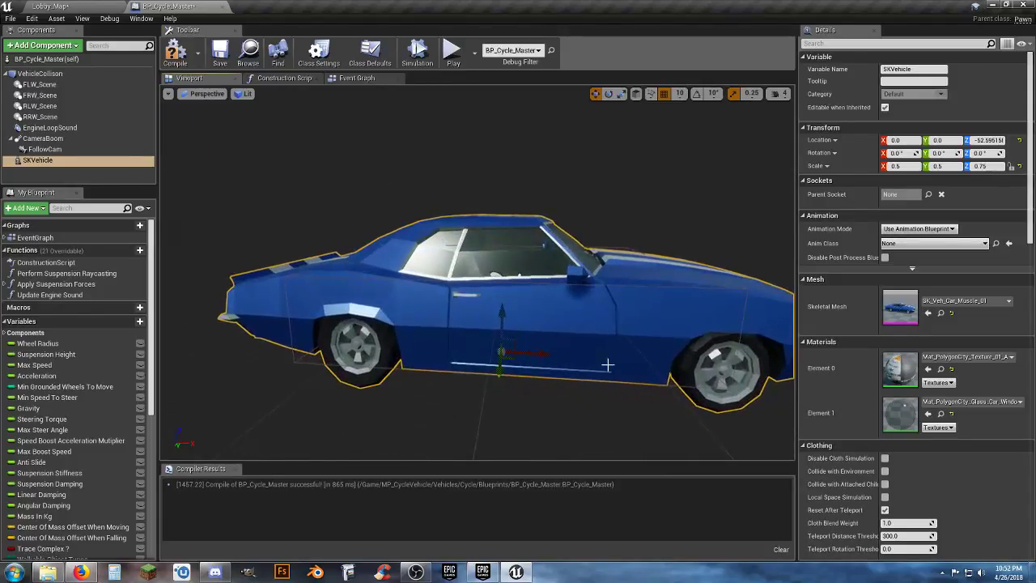
pyautogui.moveTo(552, 354); pyautogui.dragTo(528, 351)
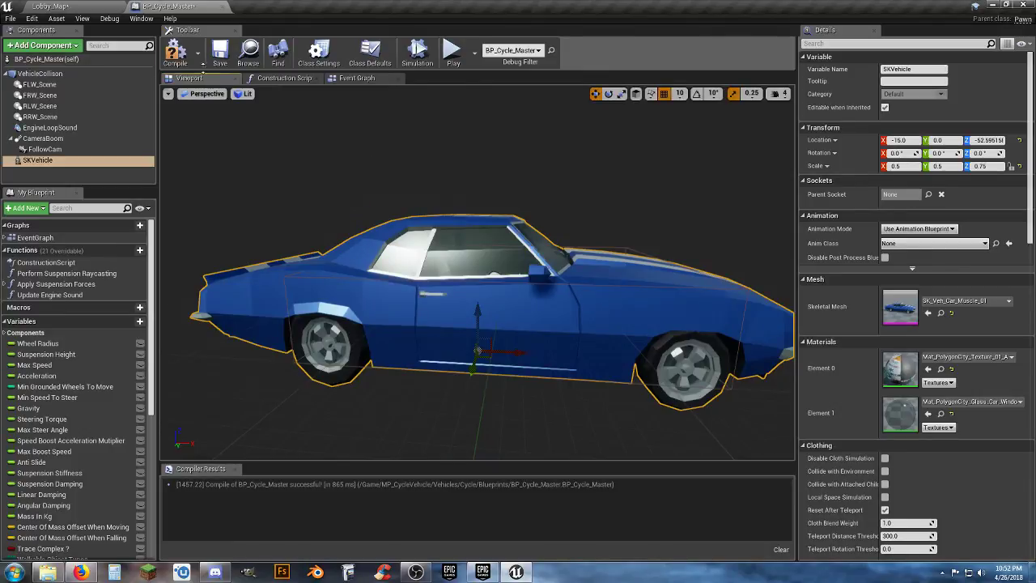
pyautogui.press('F7')
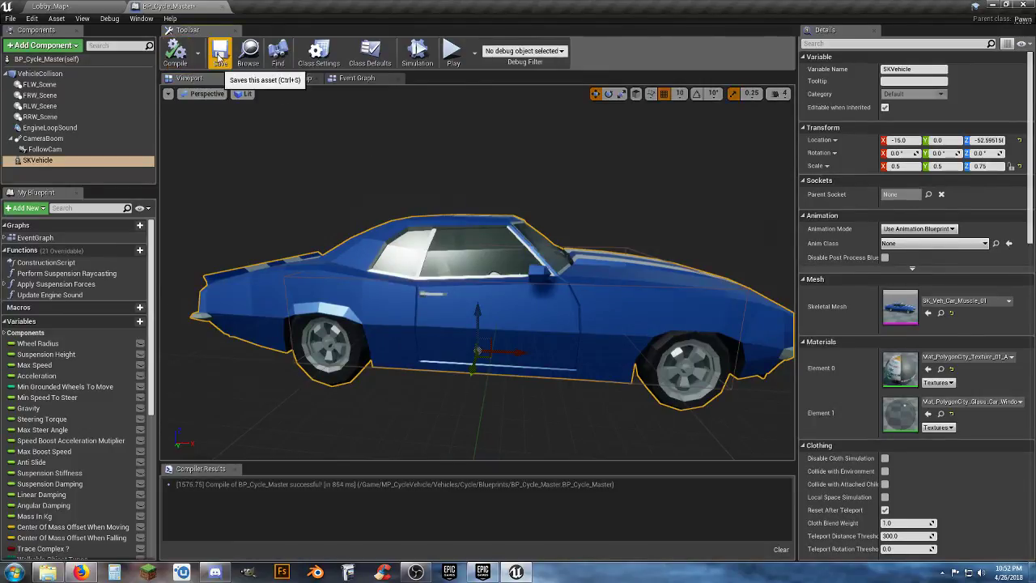
pyautogui.click(219, 52)
# Step: Test-drive the car in Lobby_Map, steering both ways around and into the parked car to check the enlarged collision, and end the play session
pyautogui.click(52, 7)
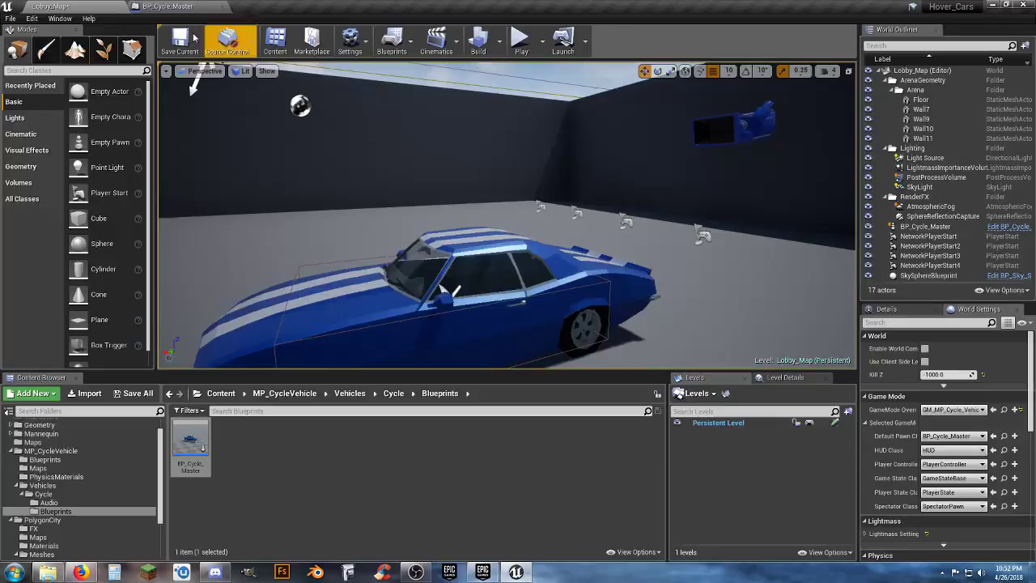
pyautogui.click(522, 41)
pyautogui.click(534, 112)
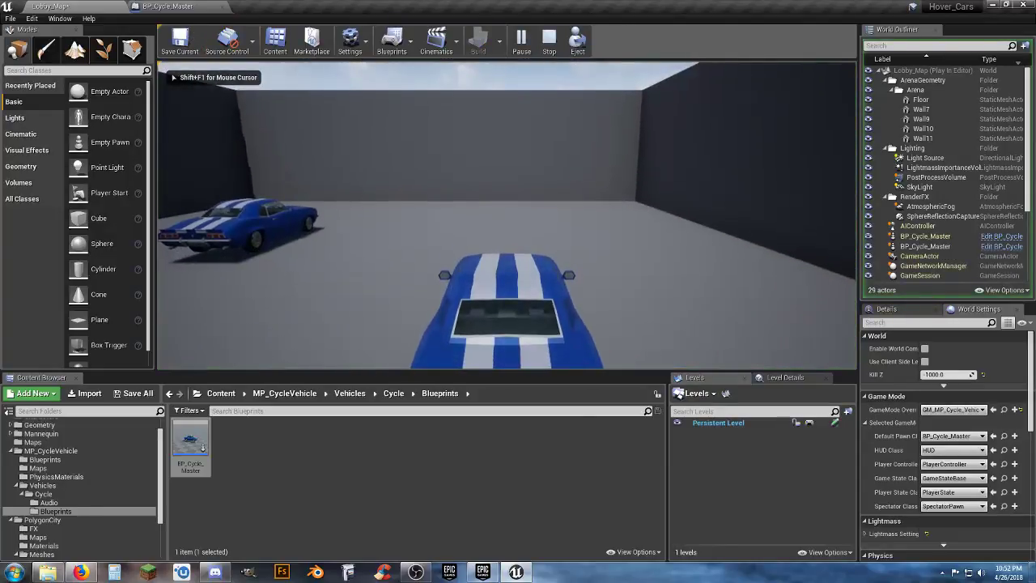
pyautogui.press('w')
pyautogui.press('a')
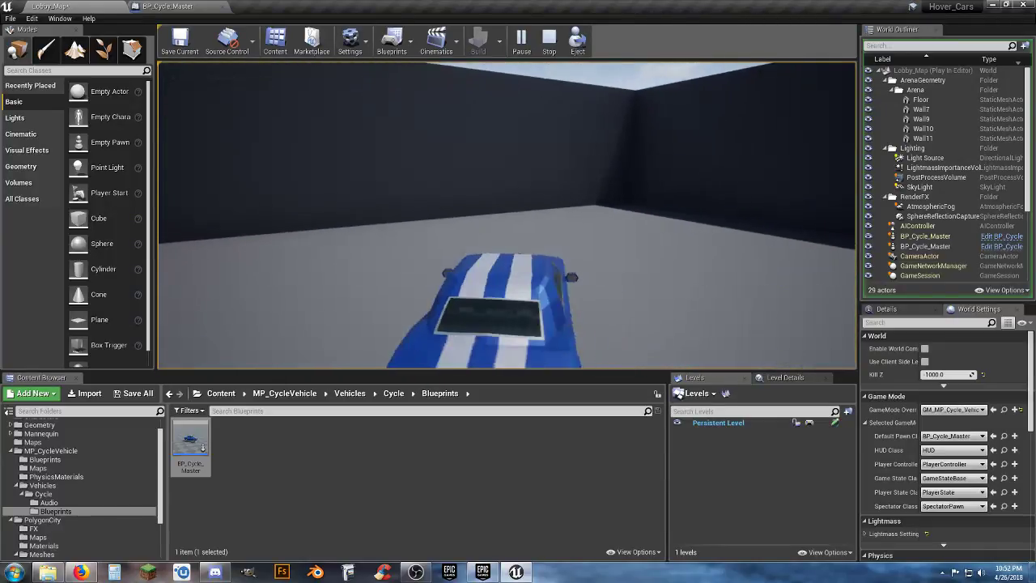
pyautogui.press('d')
pyautogui.press('a')
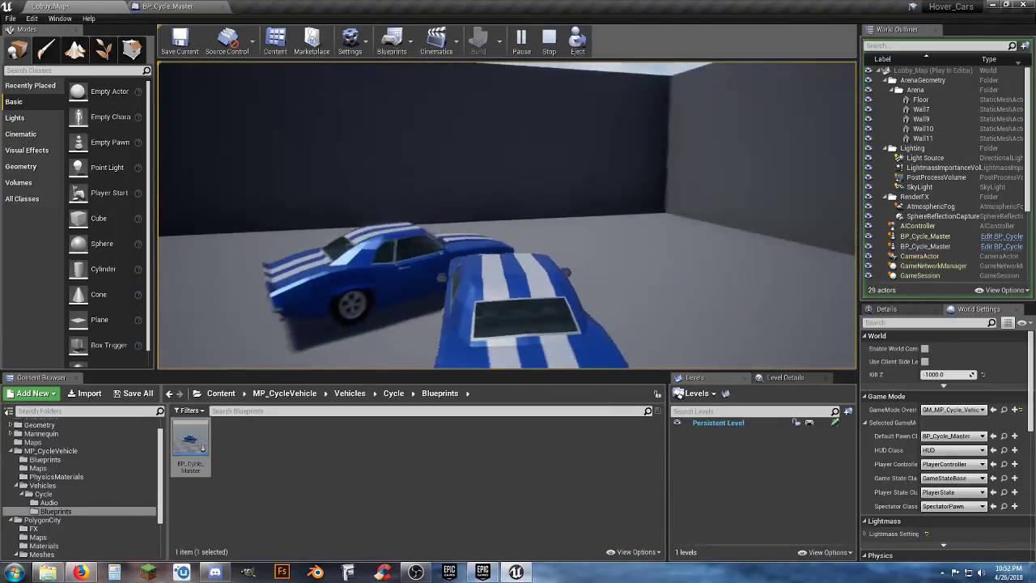
pyautogui.press('d')
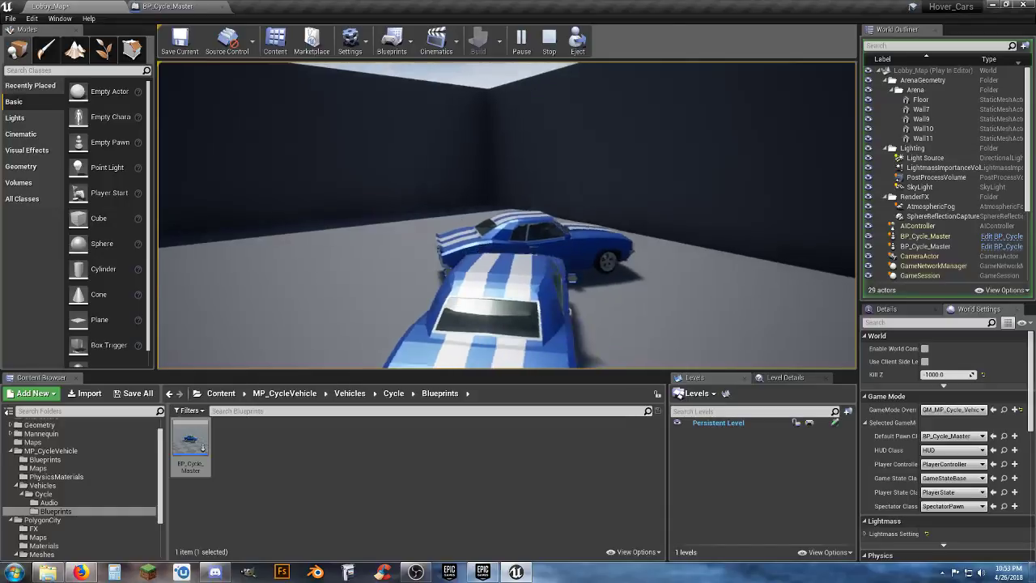
pyautogui.press('a')
pyautogui.press('d')
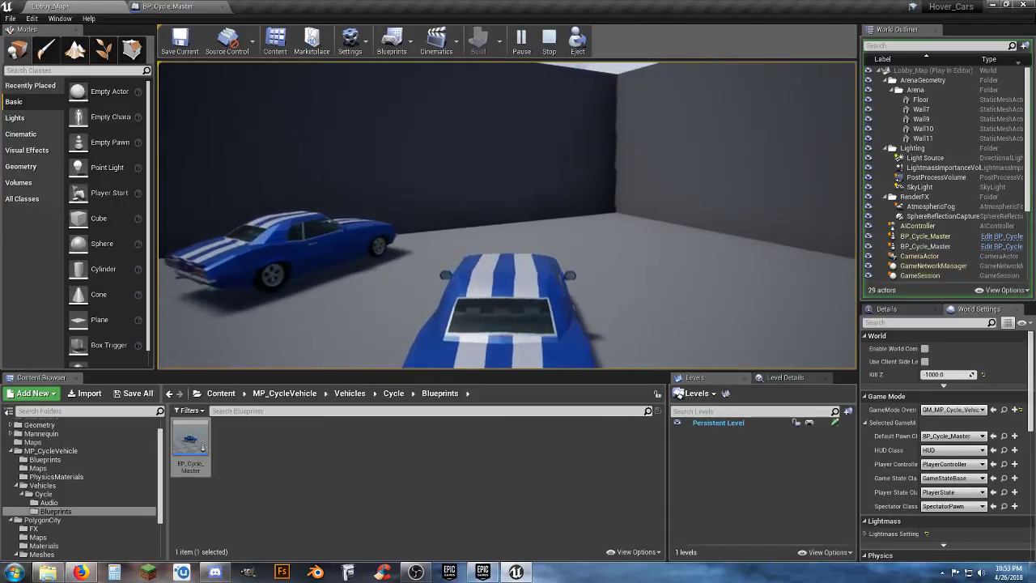
pyautogui.press('Escape')
# Step: Lower the SKVehicle mesh in BP_Cycle_Master to a Z location of about -59.26, and compile and save the blueprint
pyautogui.click(193, 6)
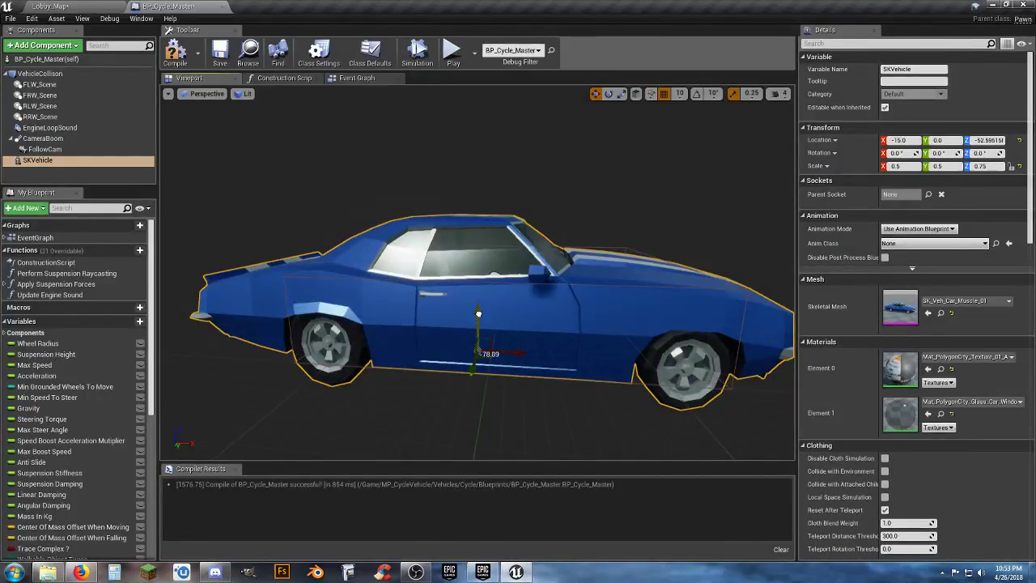
pyautogui.moveTo(478, 315); pyautogui.dragTo(478, 317)
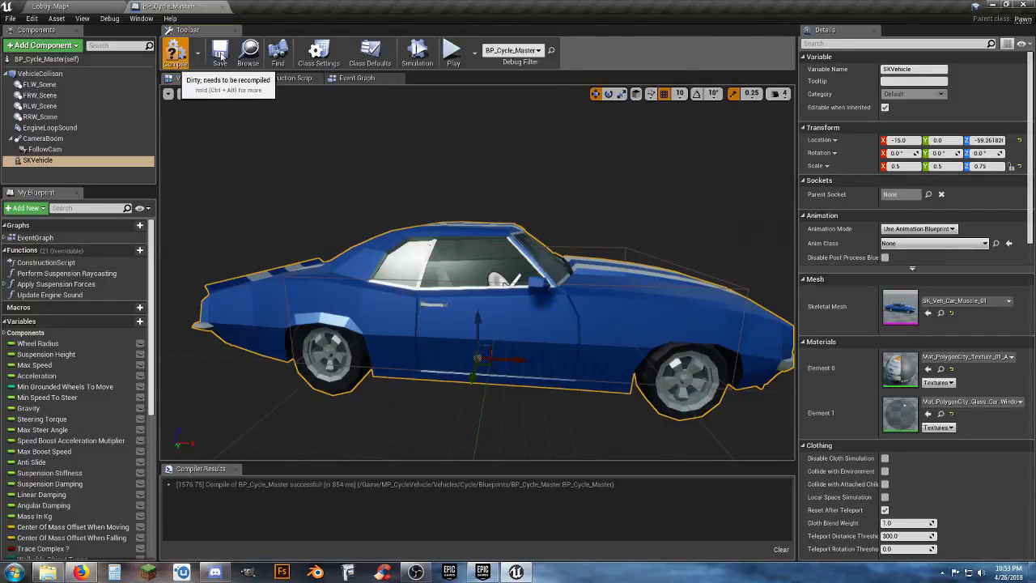
pyautogui.click(221, 55)
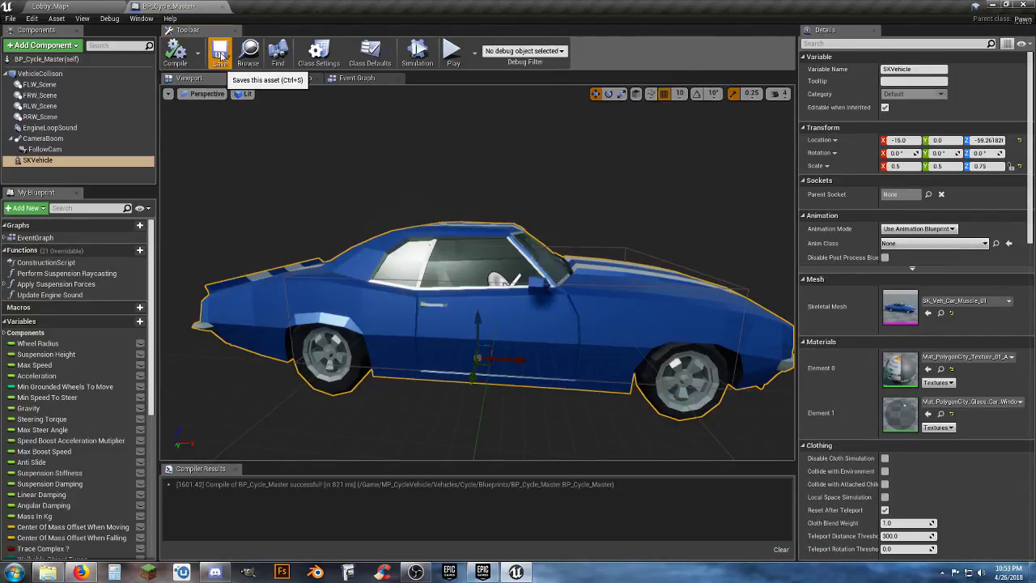
# Step: Test-drive the lowered car in Lobby_Map by bumping the parked car and reversing, end the play session, and view the parked car's height
pyautogui.click(53, 7)
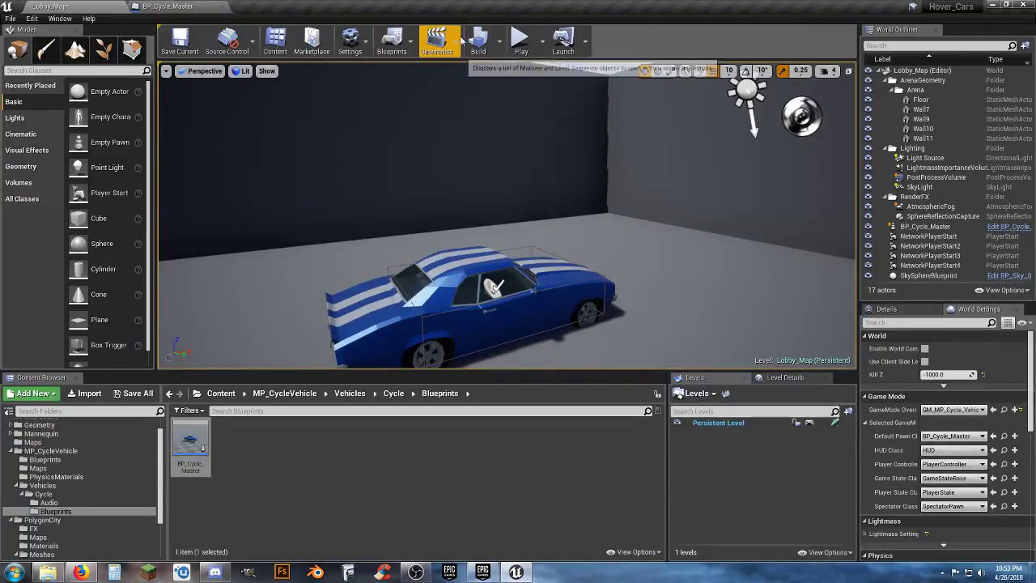
pyautogui.click(520, 41)
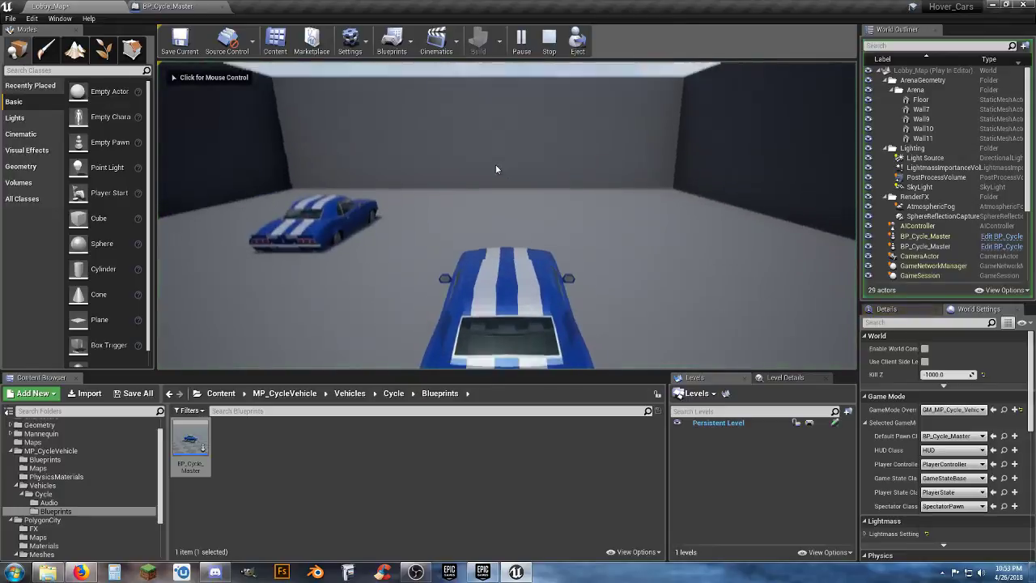
pyautogui.click(487, 210)
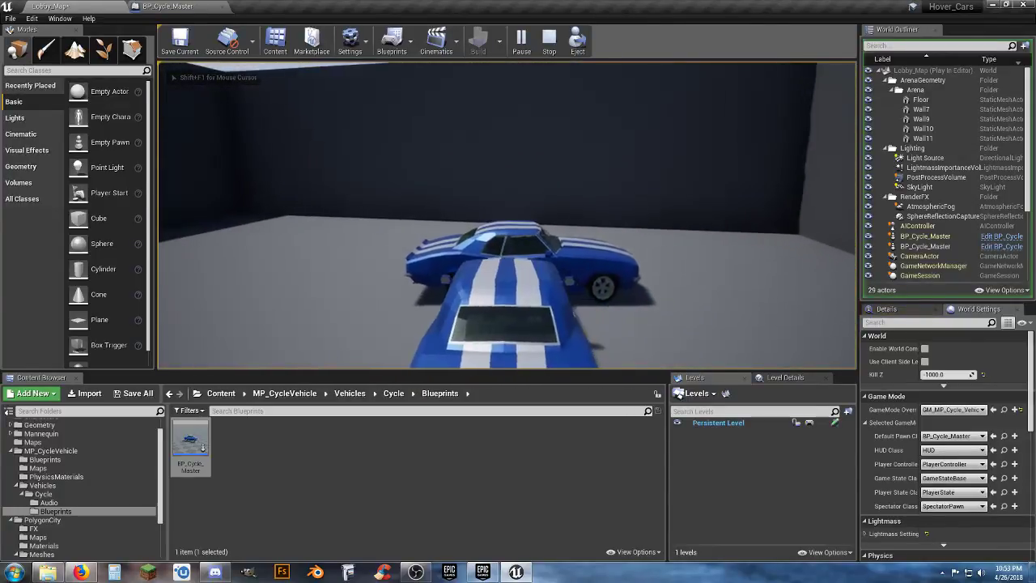
pyautogui.press('w')
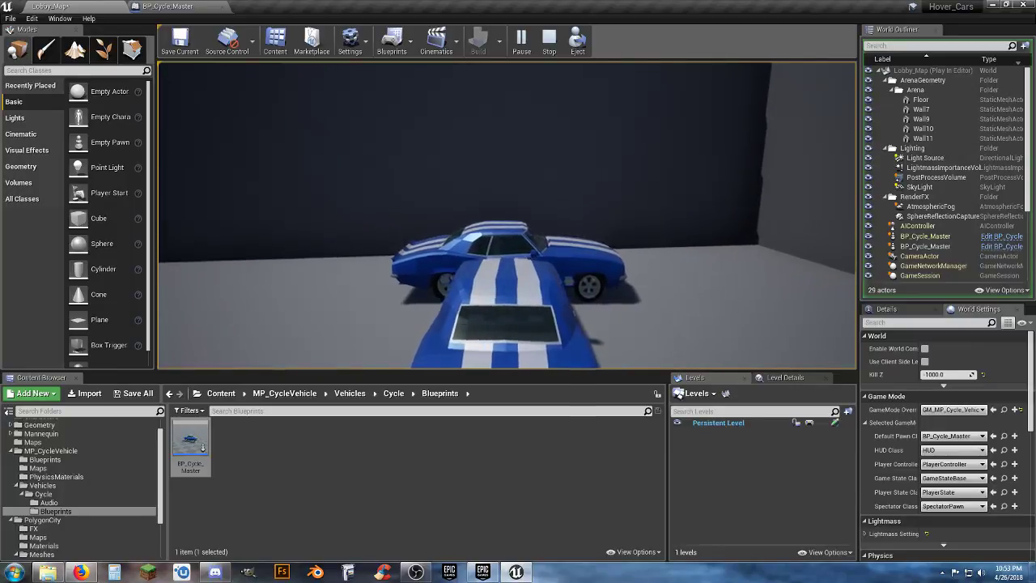
pyautogui.press('s')
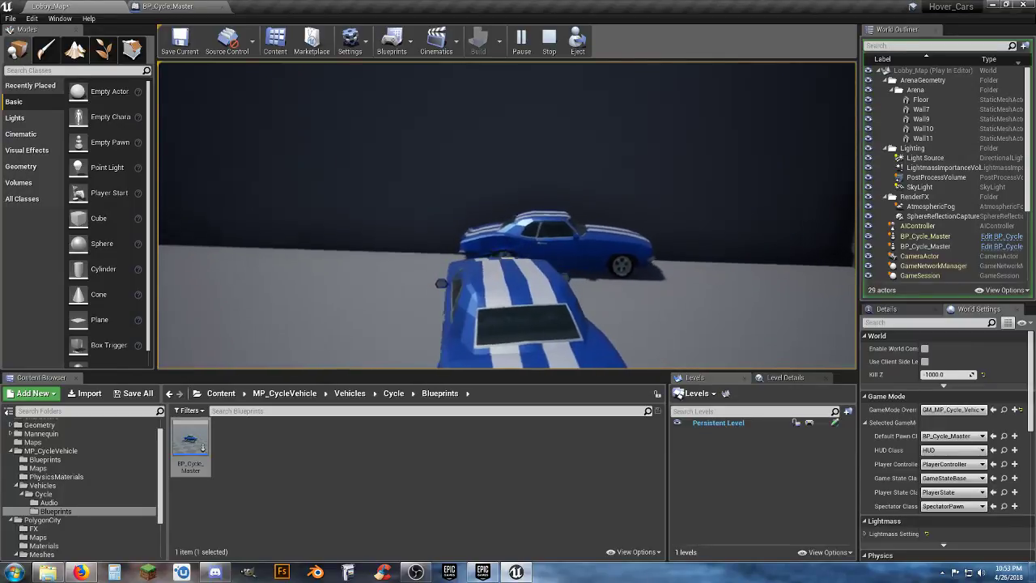
pyautogui.press('a')
pyautogui.press('d')
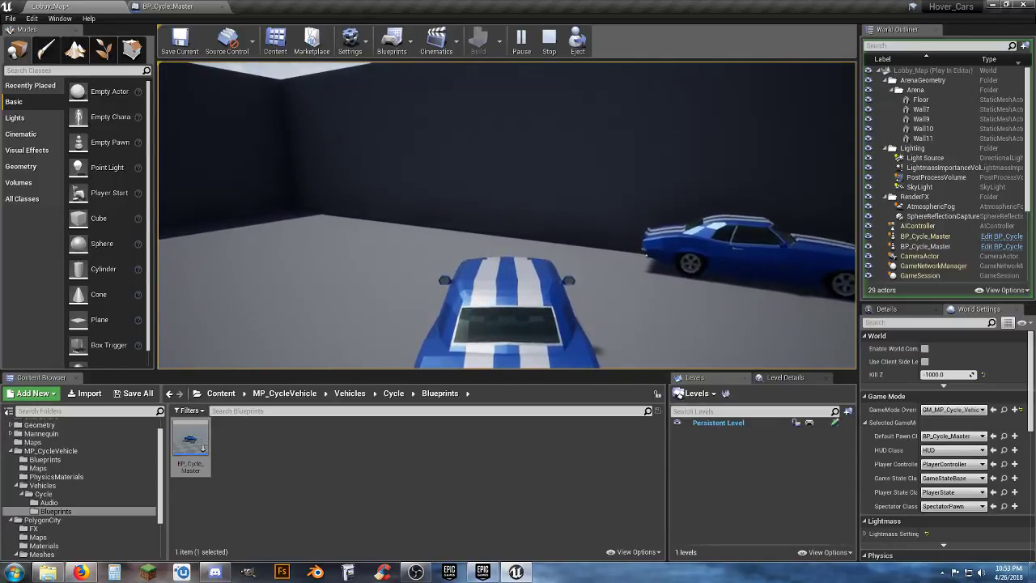
pyautogui.press('Escape')
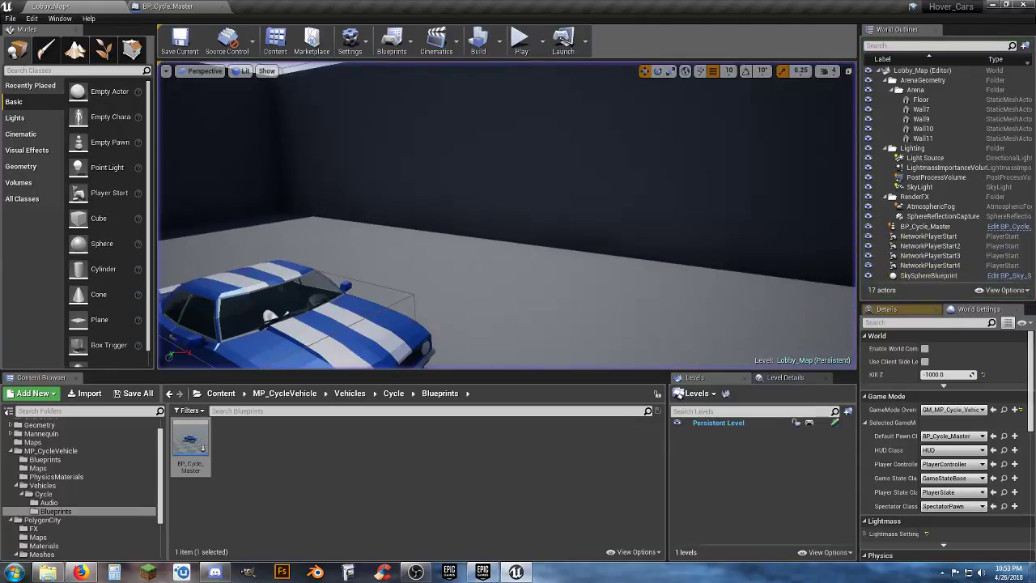
pyautogui.moveTo(507, 215)
pyautogui.mouseDown(button='right')
pyautogui.moveTo(623, 226)
pyautogui.moveTo(526, 219)
pyautogui.mouseUp(button='right')
pyautogui.moveTo(511, 261); pyautogui.dragTo(501, 264, button='right')
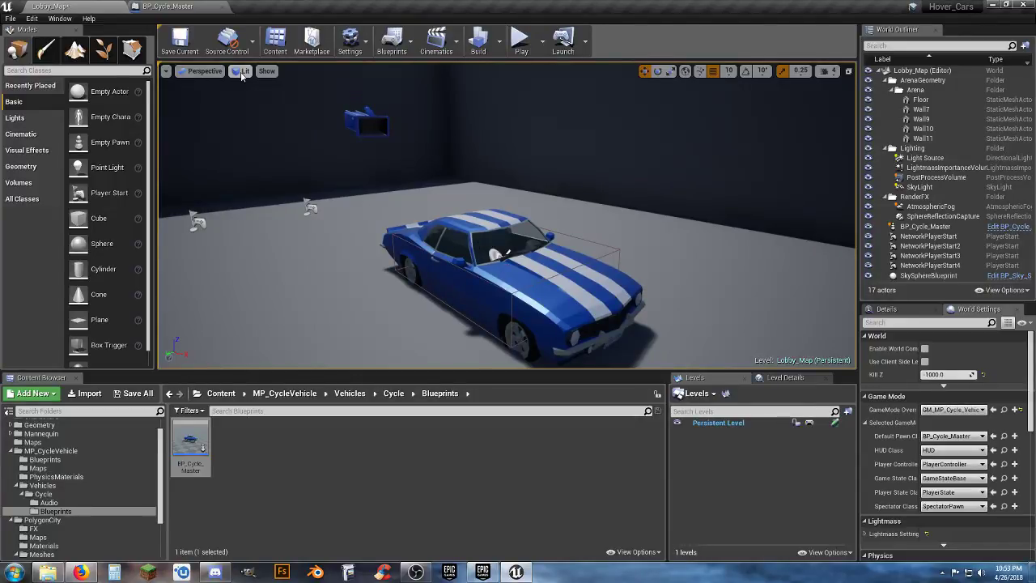
# Step: Look over the empty part of the arena, the available volume actors, the PolygonCity props and the project's main content folders
pyautogui.click(193, 11)
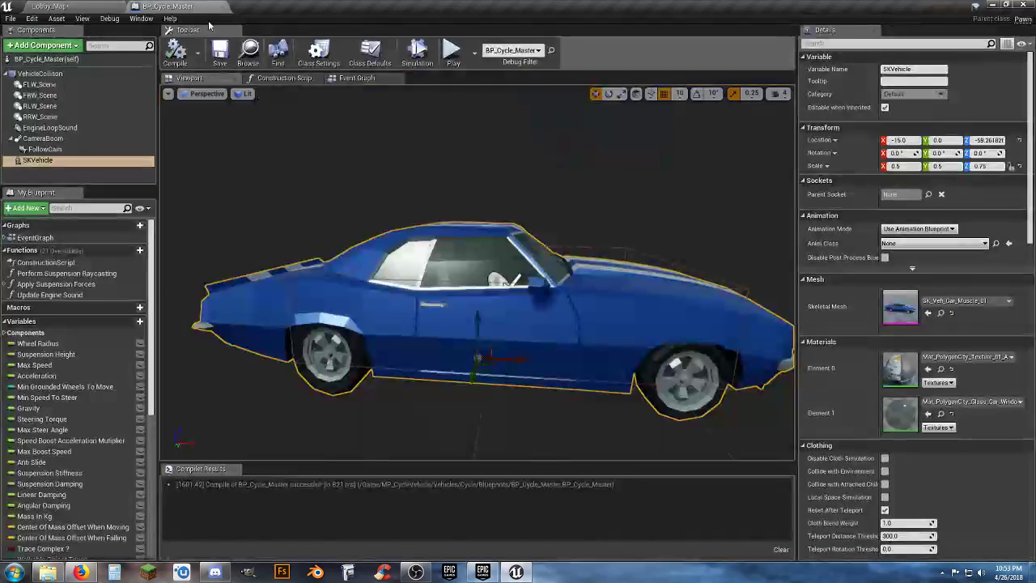
pyautogui.click(83, 8)
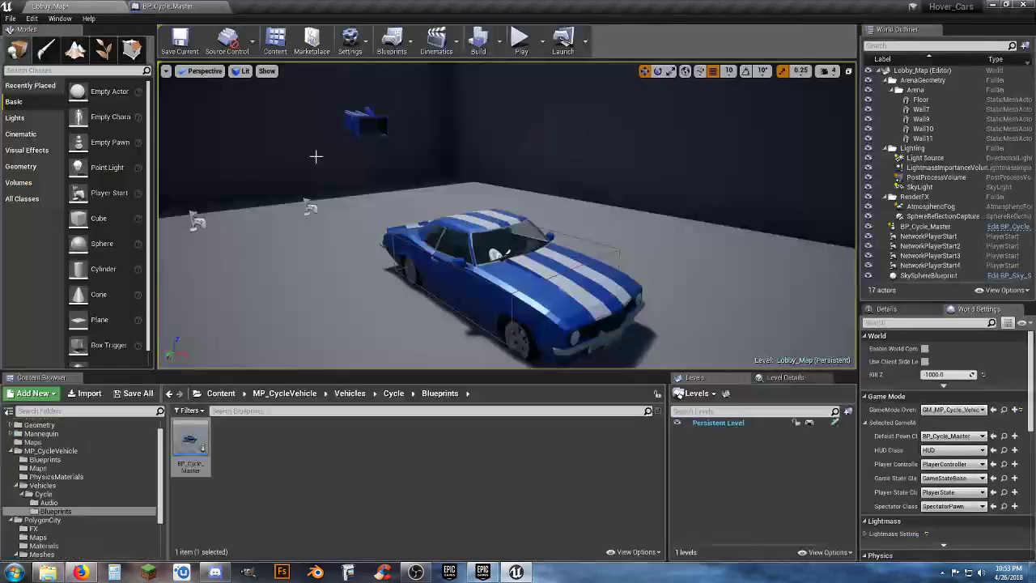
pyautogui.moveTo(507, 216); pyautogui.dragTo(409, 209, button='right')
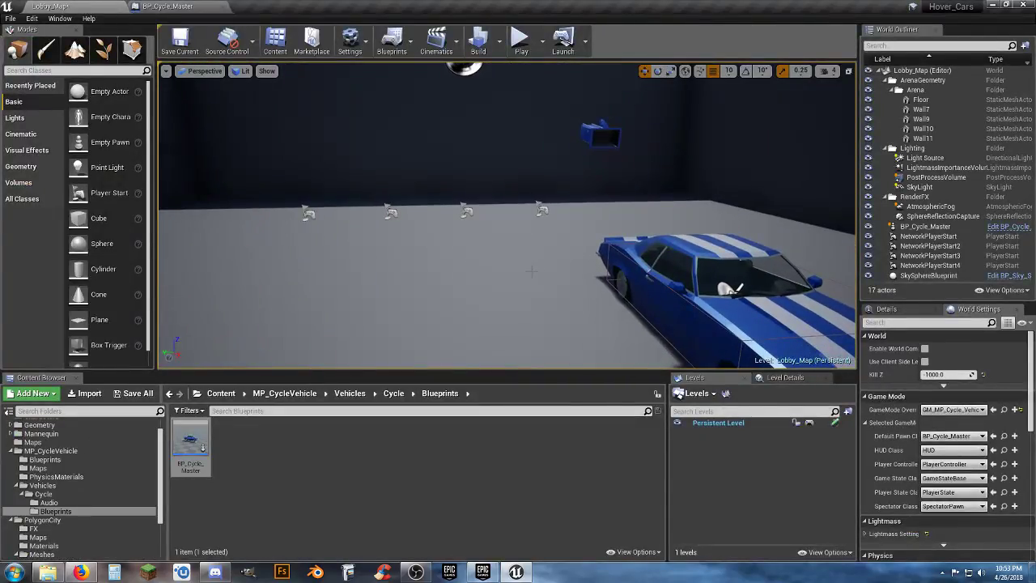
pyautogui.moveTo(453, 242); pyautogui.dragTo(413, 235, button='right')
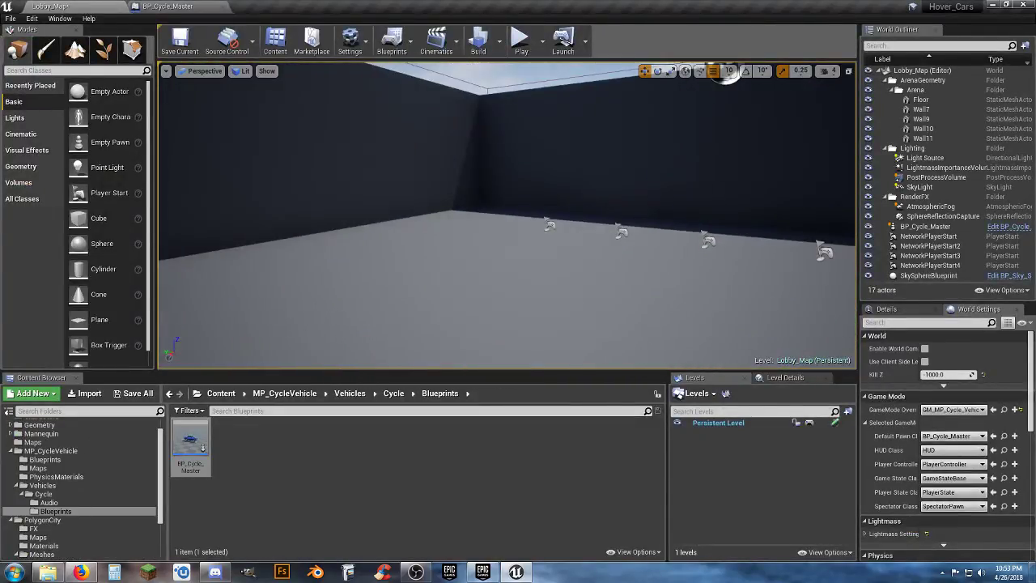
pyautogui.click(18, 183)
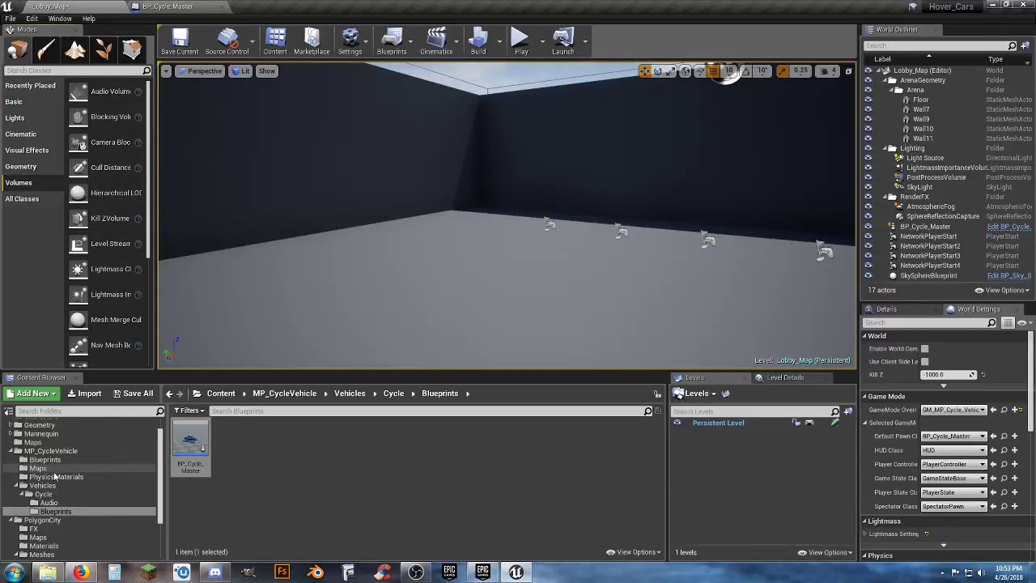
pyautogui.scroll(-2, 54, 477)
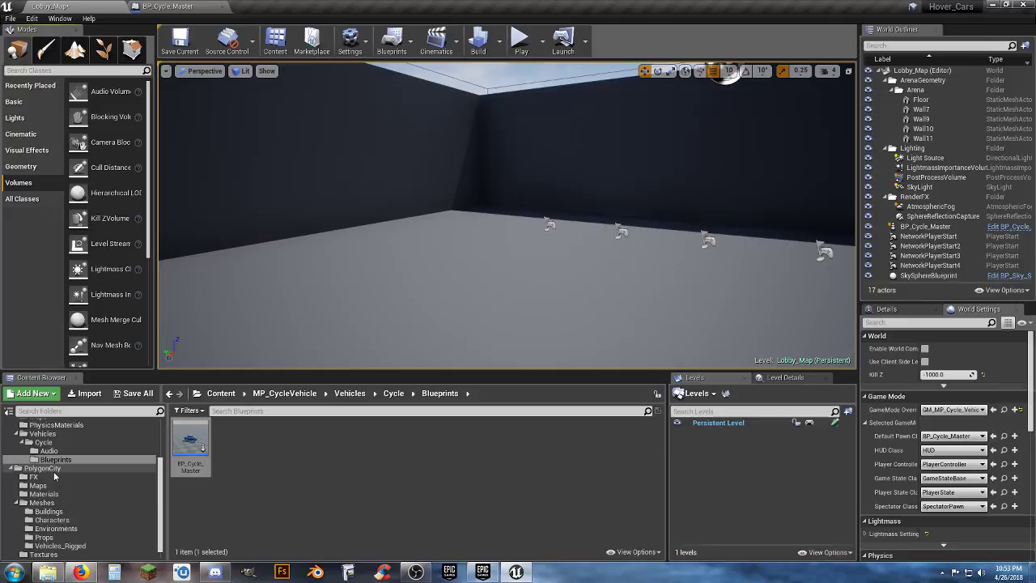
pyautogui.click(63, 539)
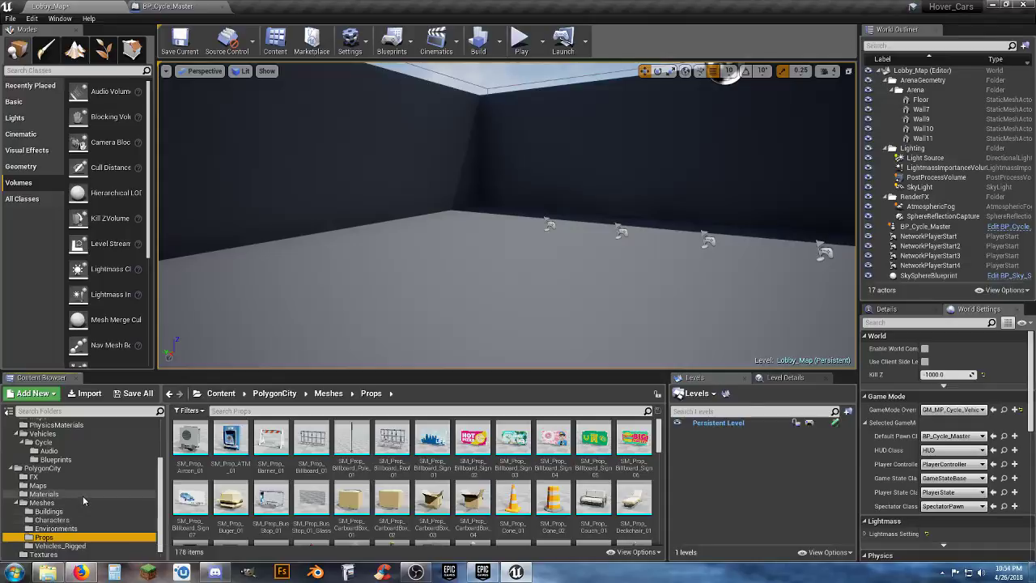
pyautogui.click(17, 468)
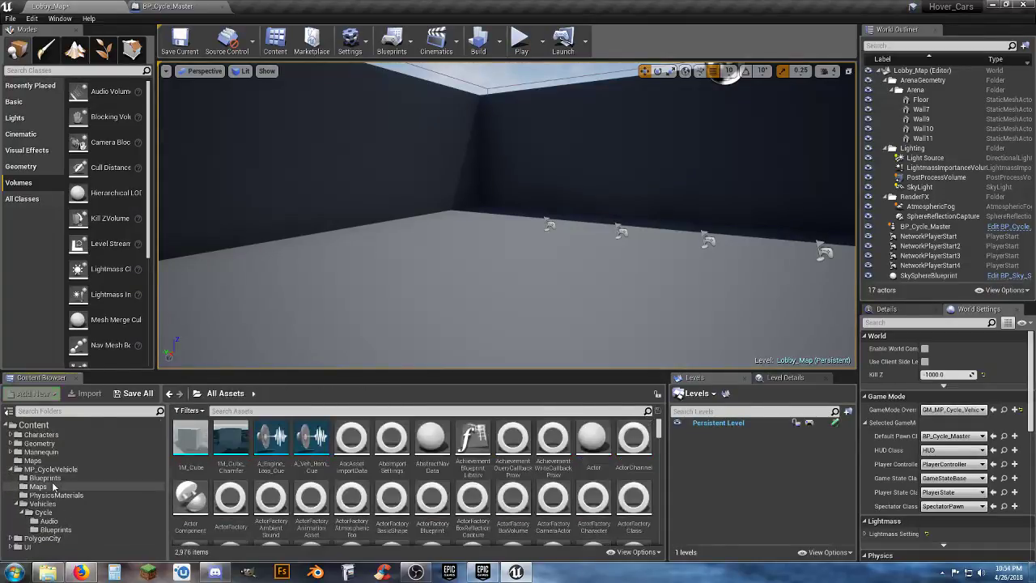
pyautogui.click(51, 427)
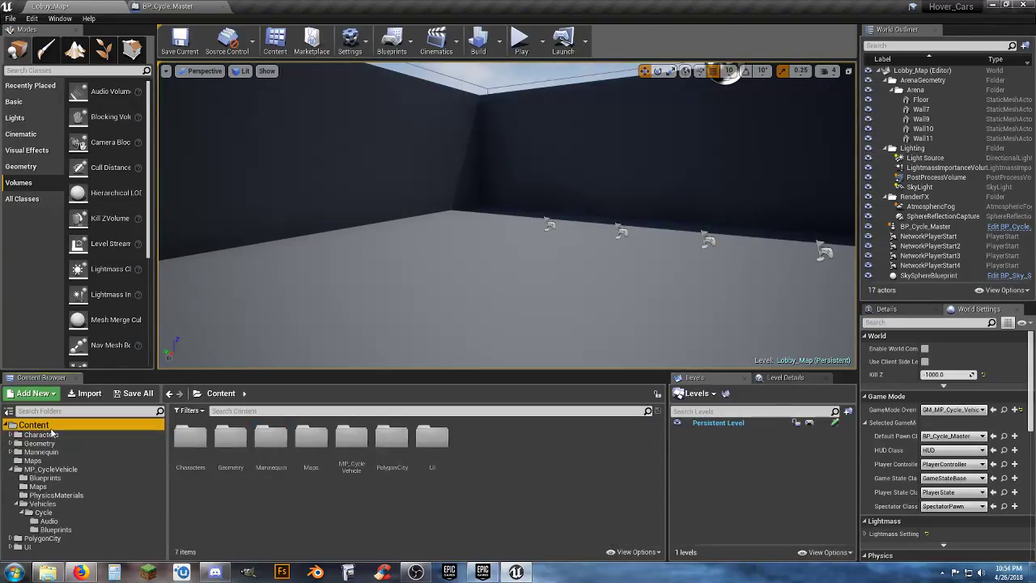
# Step: Try placing a Box geometry brush on the empty arena floor in Lobby_Map, and delete it
pyautogui.click(26, 150)
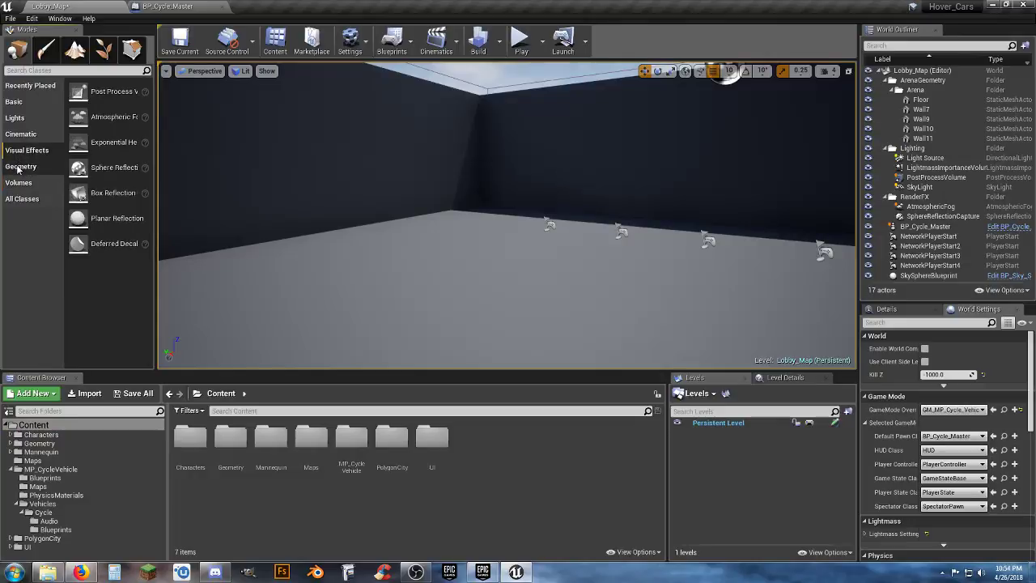
pyautogui.click(22, 168)
pyautogui.moveTo(81, 92)
pyautogui.mouseDown()
pyautogui.moveTo(490, 278)
pyautogui.moveTo(475, 284)
pyautogui.mouseUp()
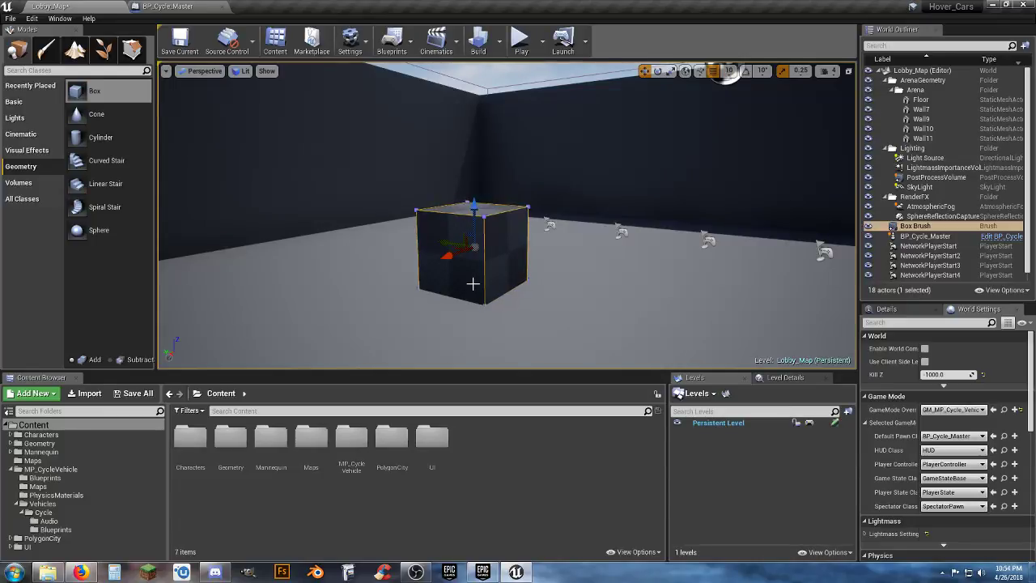
pyautogui.press('Delete')
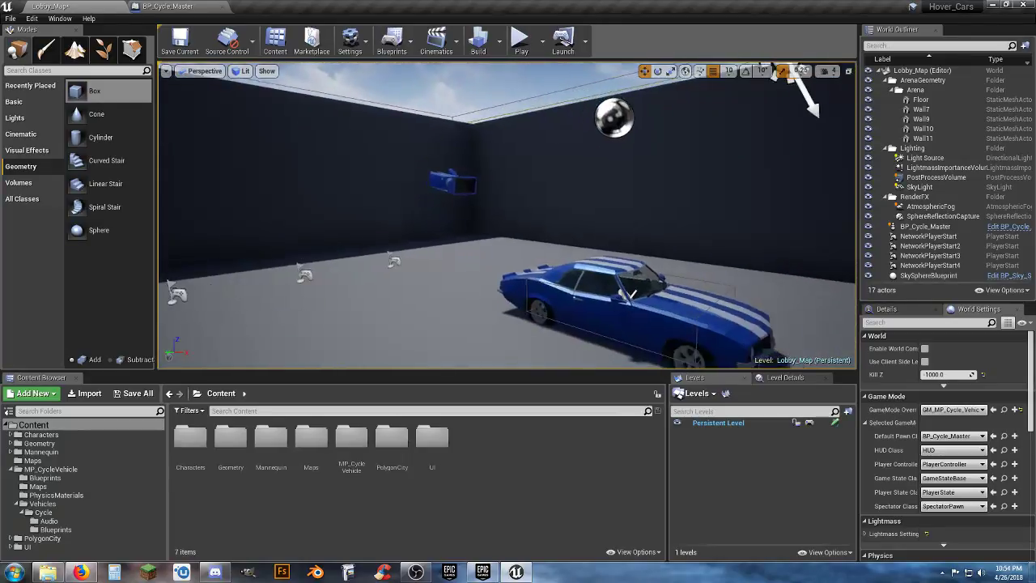
# Step: Select the parked BP_Cycle_Master car in Lobby_Map
pyautogui.press('f')
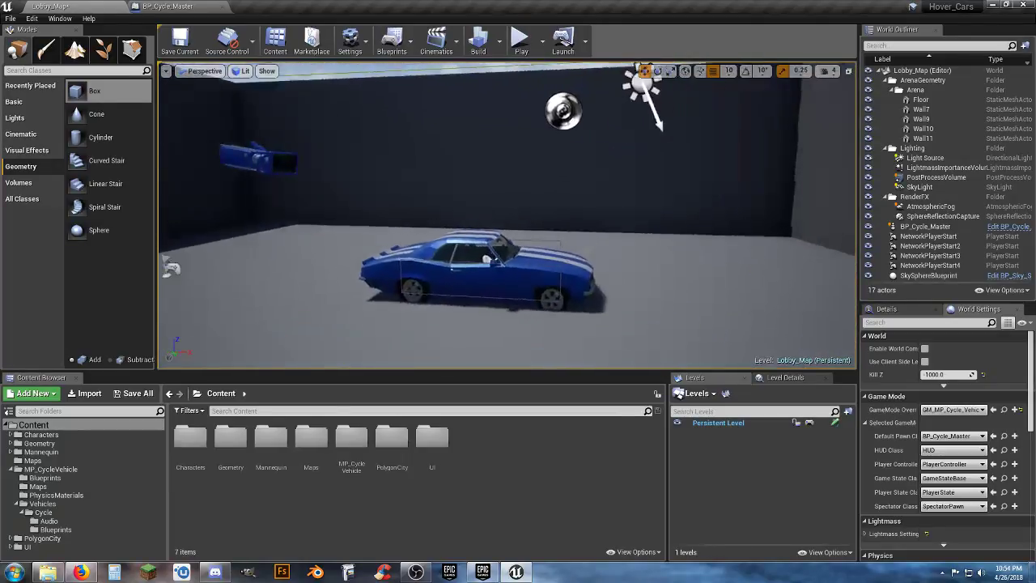
pyautogui.click(425, 267)
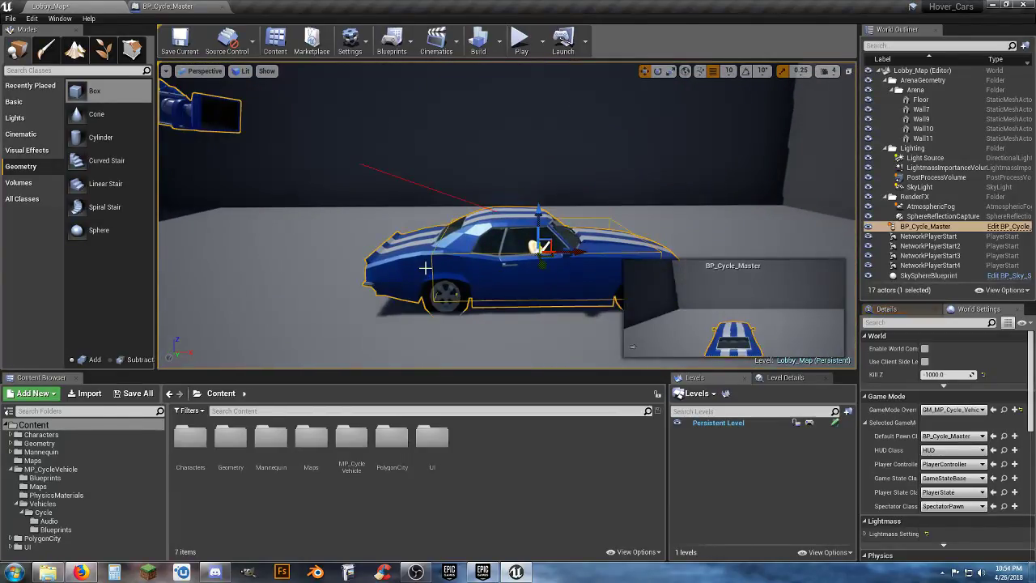
# Step: Raise the placed car slightly above the arena floor and test-drive a car around the lobby level
pyautogui.moveTo(538, 216); pyautogui.dragTo(539, 203)
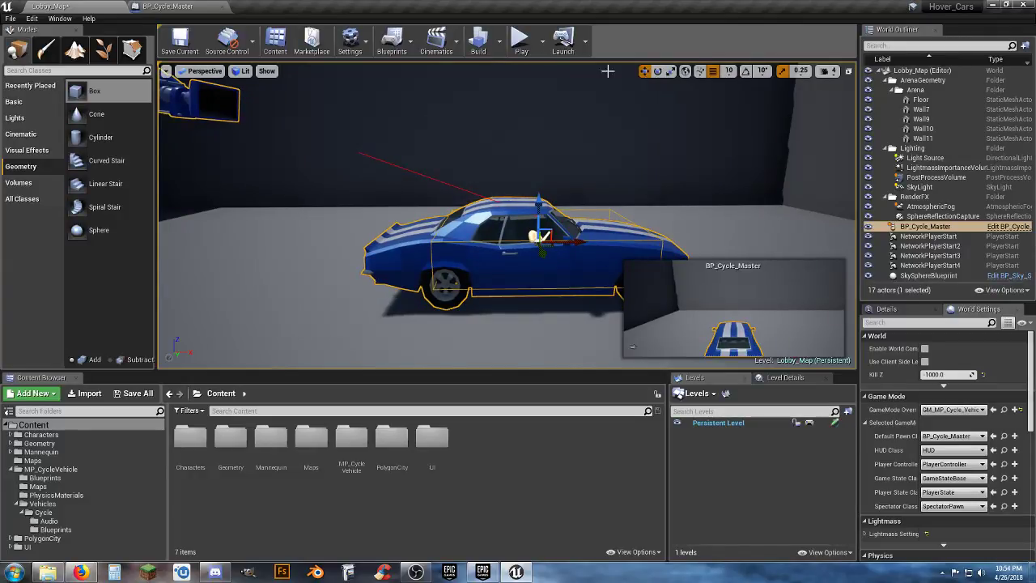
pyautogui.click(521, 38)
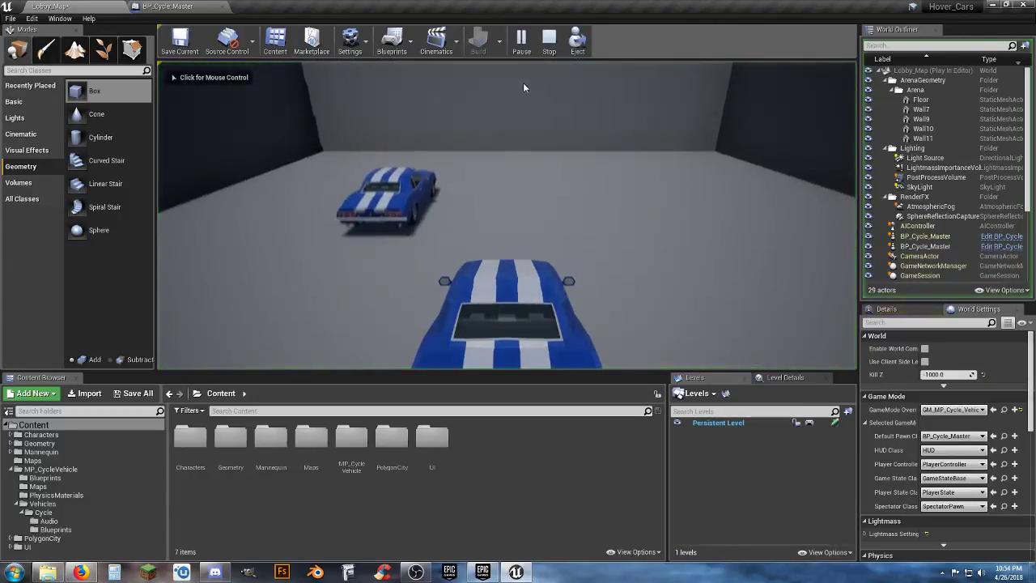
pyautogui.click(532, 227)
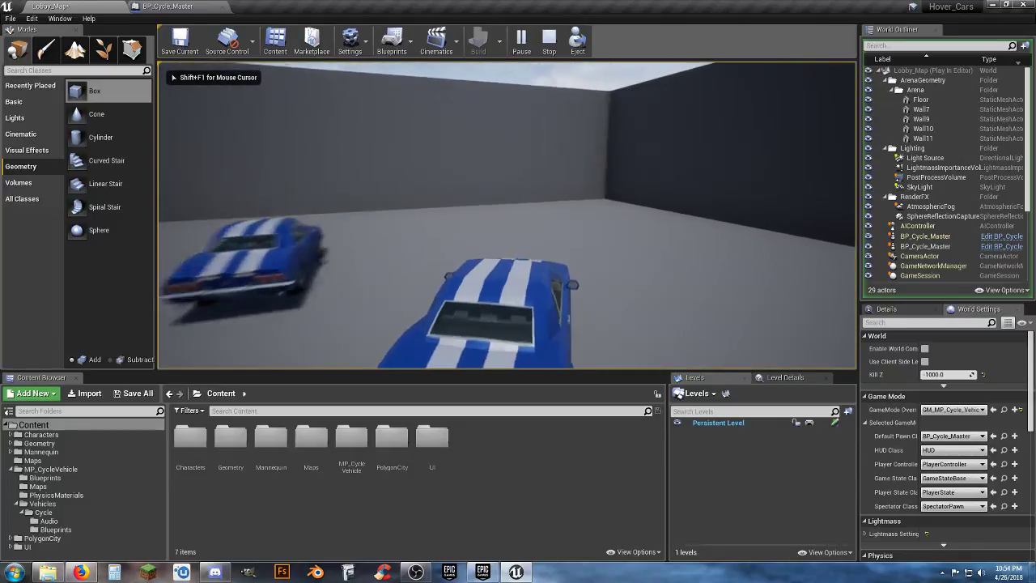
pyautogui.press('w')
pyautogui.press('a')
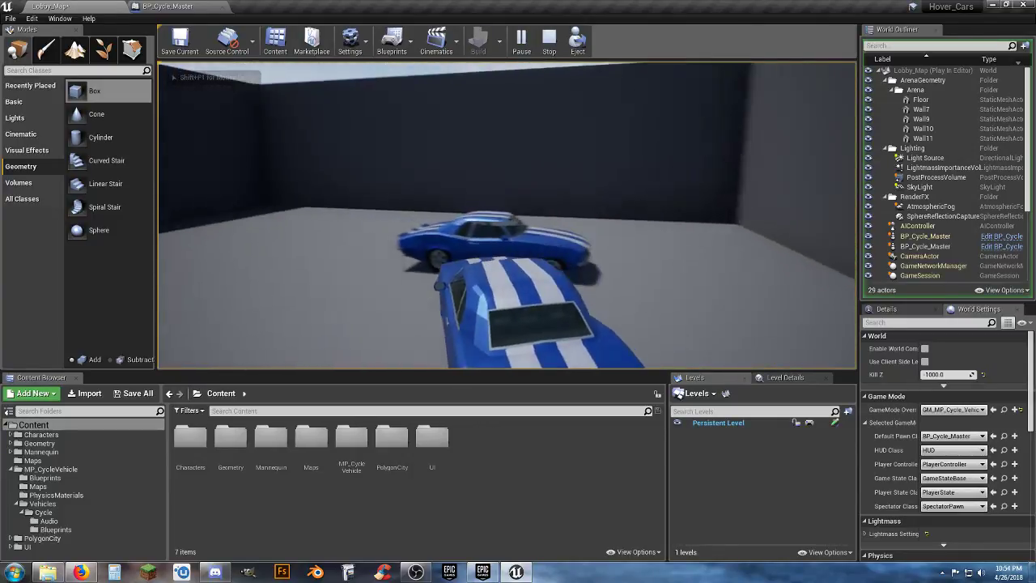
pyautogui.press('s')
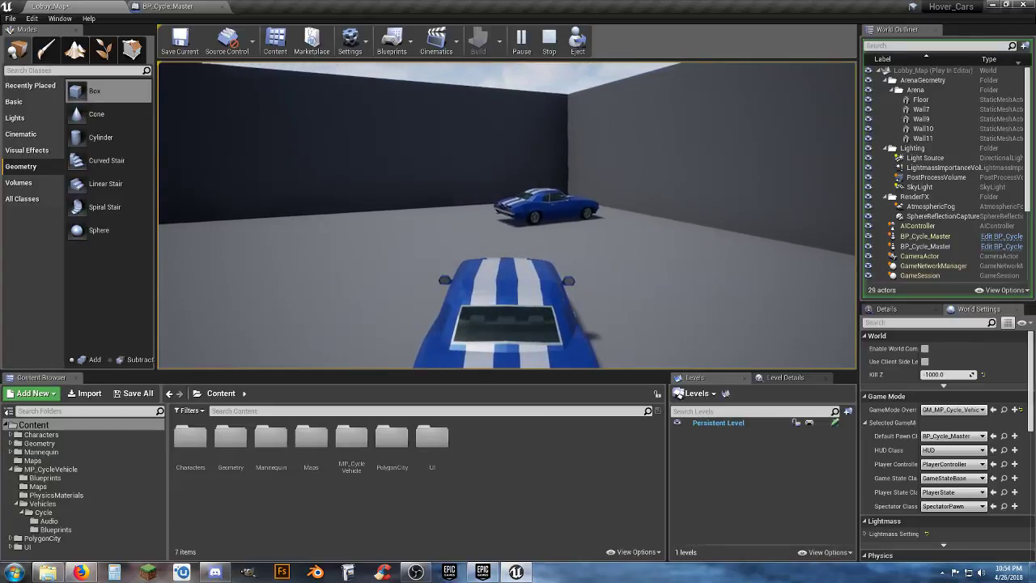
pyautogui.press('Escape')
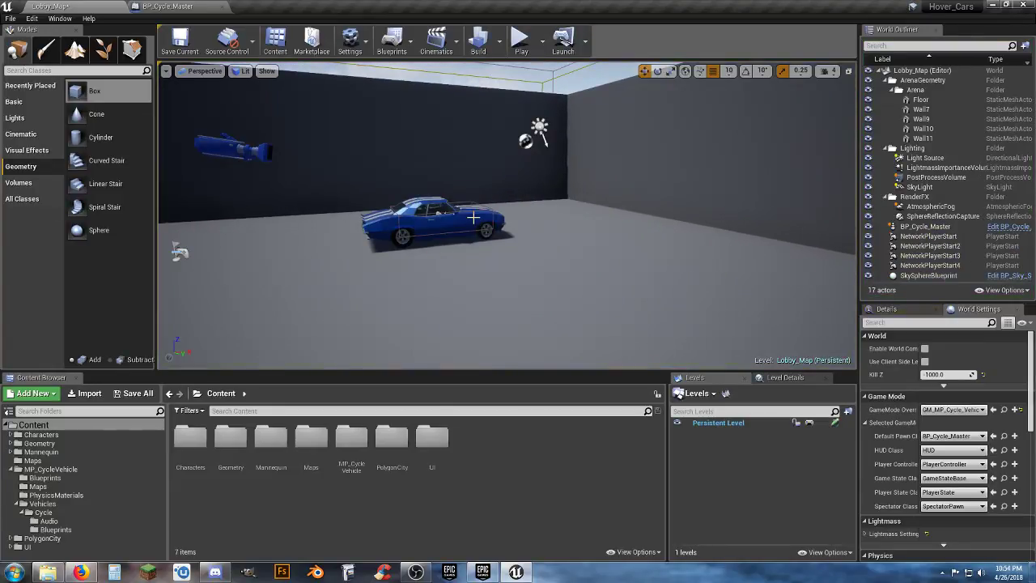
# Step: Raise the SKVehicle mesh in the BP_Cycle_Master blueprint to a Z location of about -52.6 and save the blueprint
pyautogui.click(168, 7)
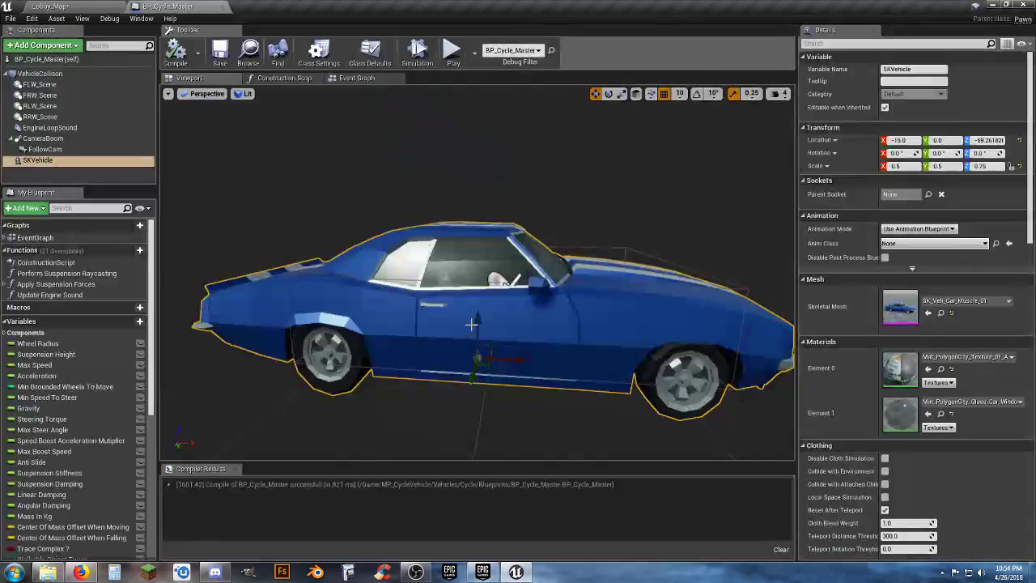
pyautogui.moveTo(481, 340)
pyautogui.mouseDown()
pyautogui.moveTo(482, 292)
pyautogui.moveTo(468, 327)
pyautogui.moveTo(473, 321)
pyautogui.mouseUp()
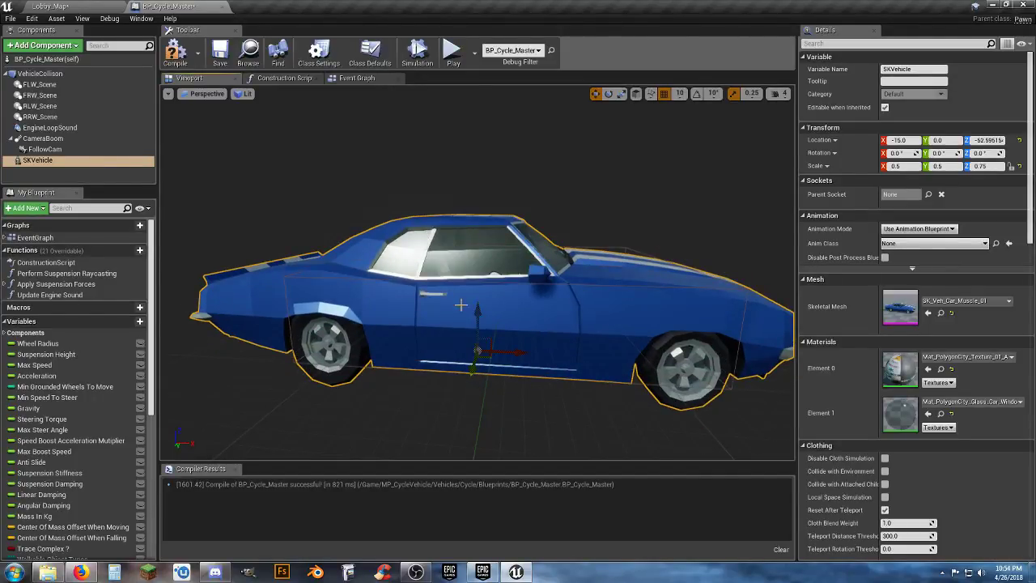
pyautogui.click(220, 54)
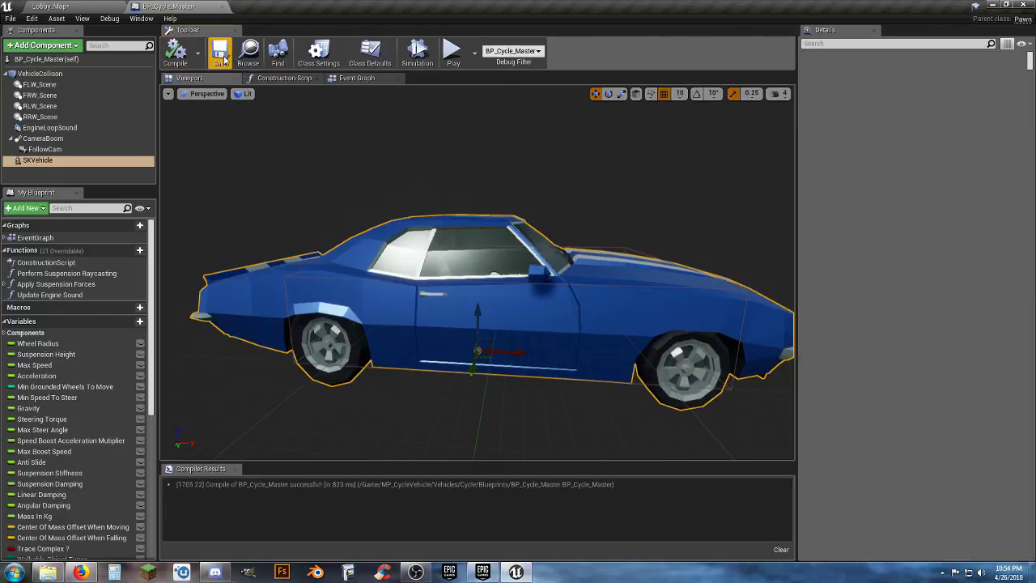
# Step: Test-drive the car with the adjusted mesh height around the arena in the lobby level, then end the play session
pyautogui.click(111, 7)
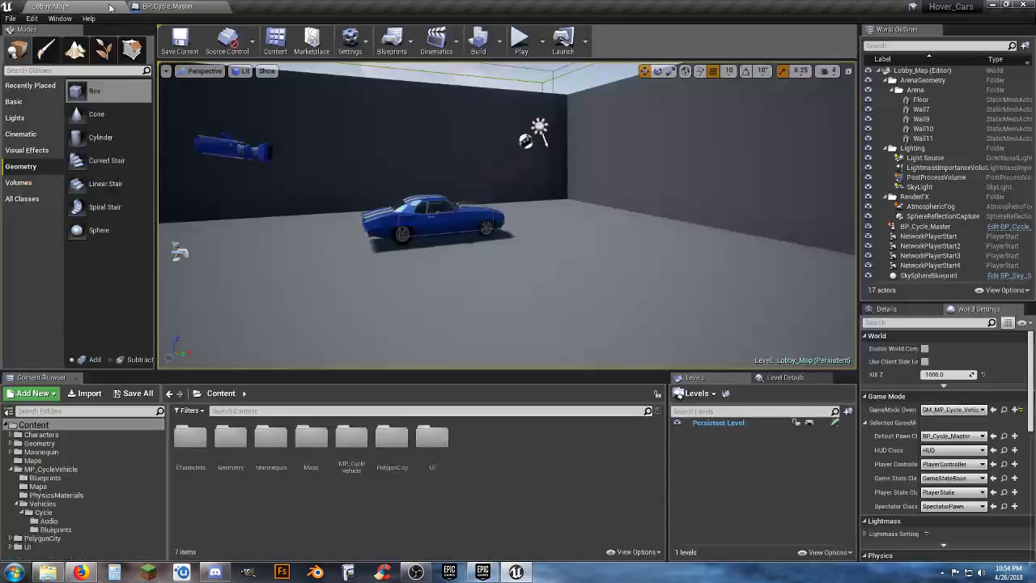
pyautogui.click(522, 41)
pyautogui.press('w')
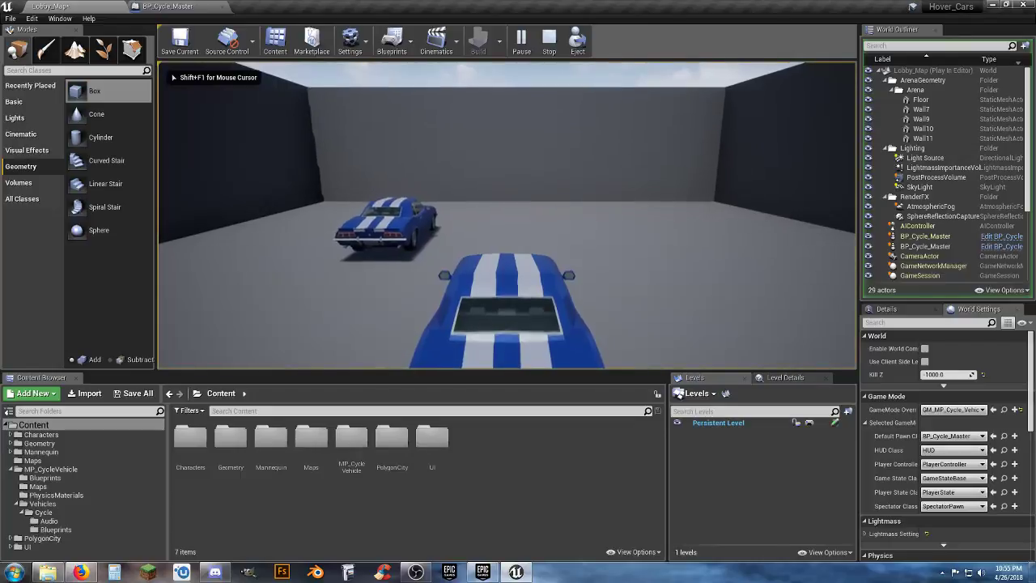
pyautogui.press('a')
pyautogui.press('s')
pyautogui.press('d')
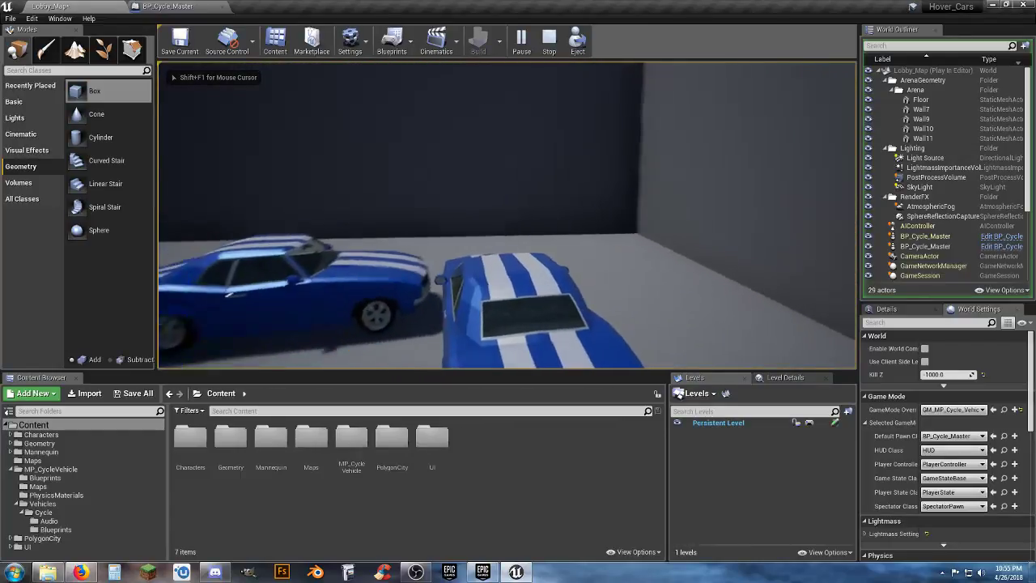
pyautogui.press('w')
pyautogui.press('w')
pyautogui.press('d')
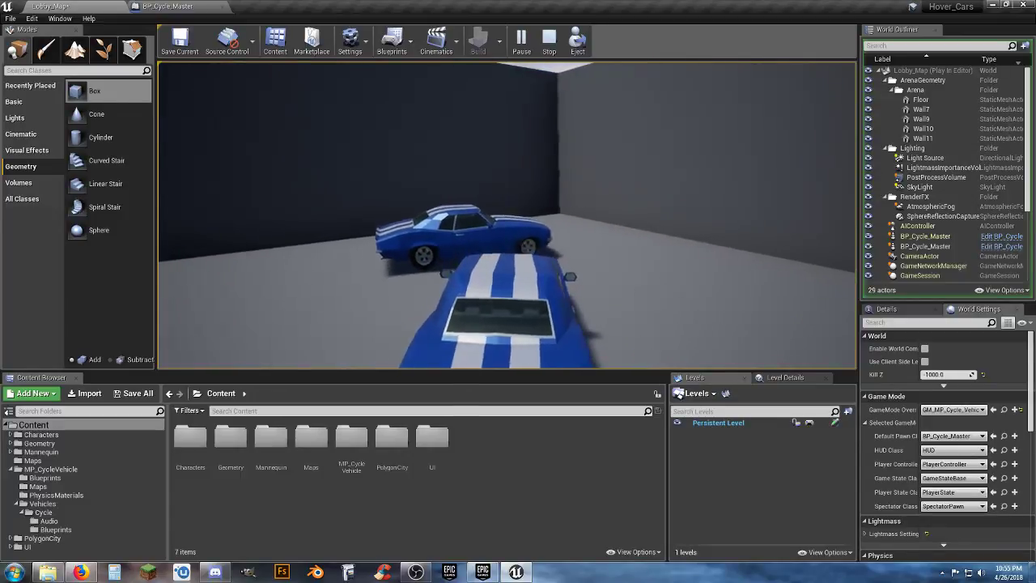
pyautogui.press('Escape')
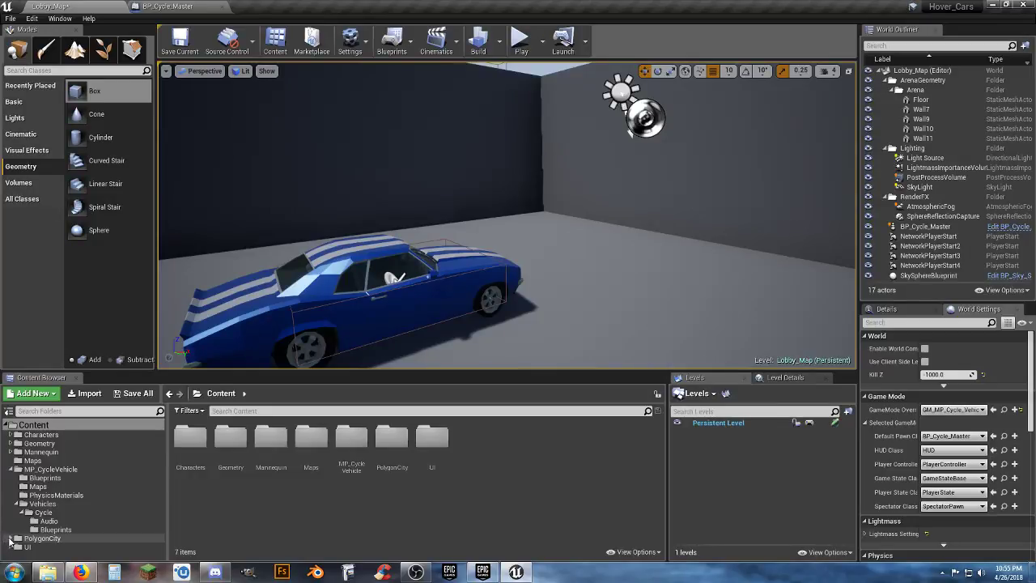
# Step: Open the Demonstration map from the PolygonCity Maps folder without saving the pending changes
pyautogui.click(11, 538)
pyautogui.scroll(-2, 12, 542)
pyautogui.click(18, 503)
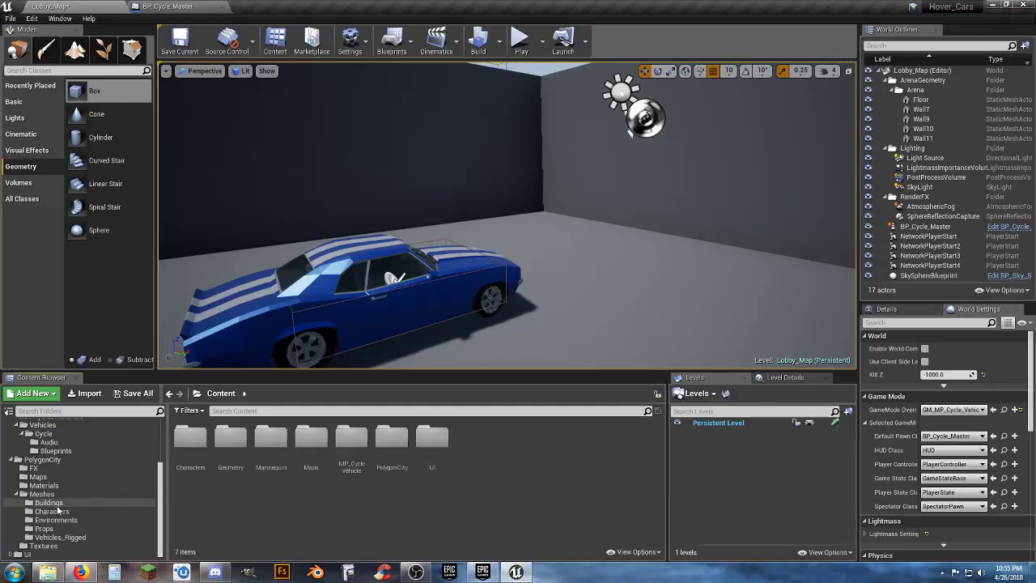
pyautogui.click(48, 503)
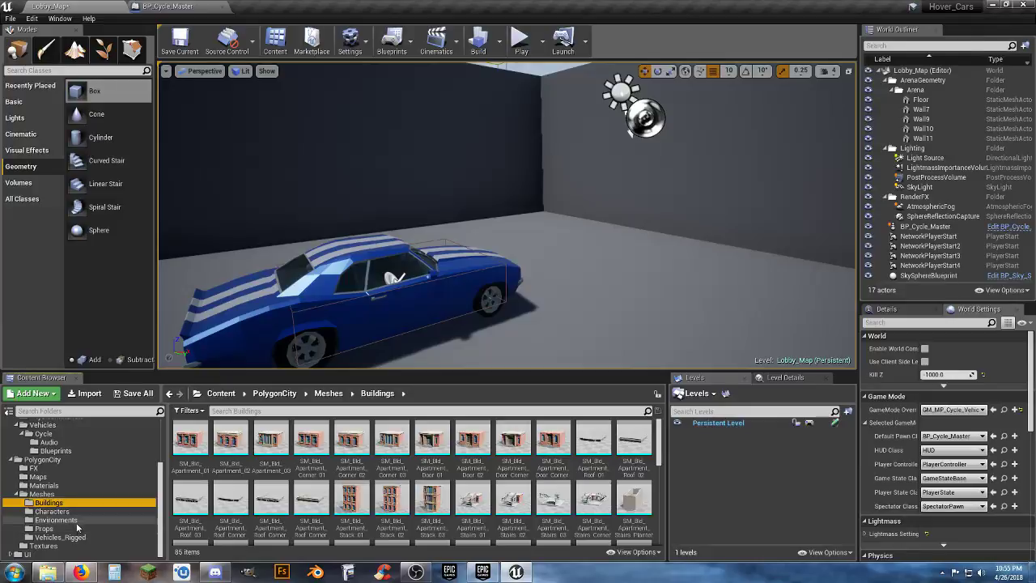
pyautogui.click(39, 477)
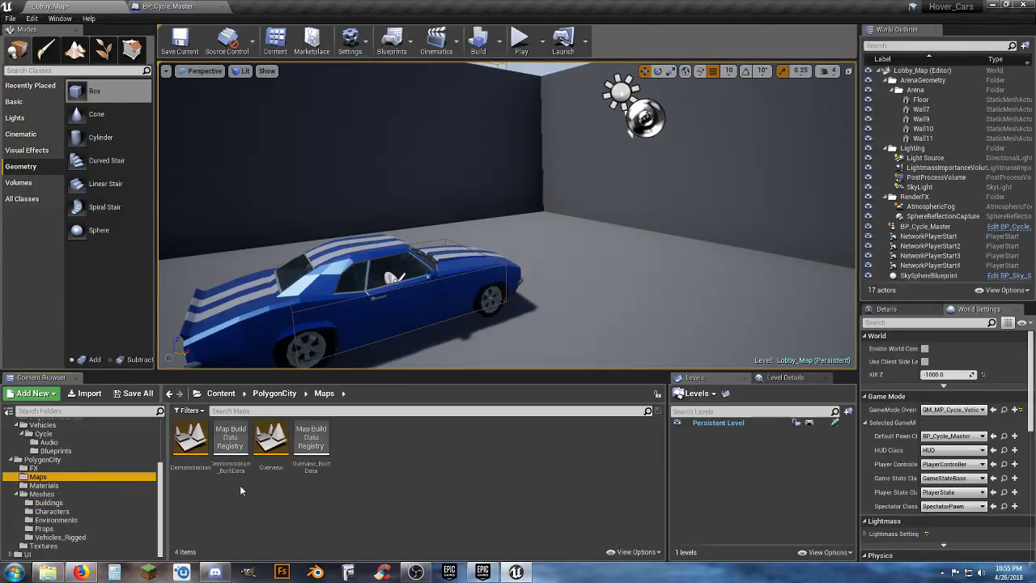
pyautogui.doubleClick(190, 443)
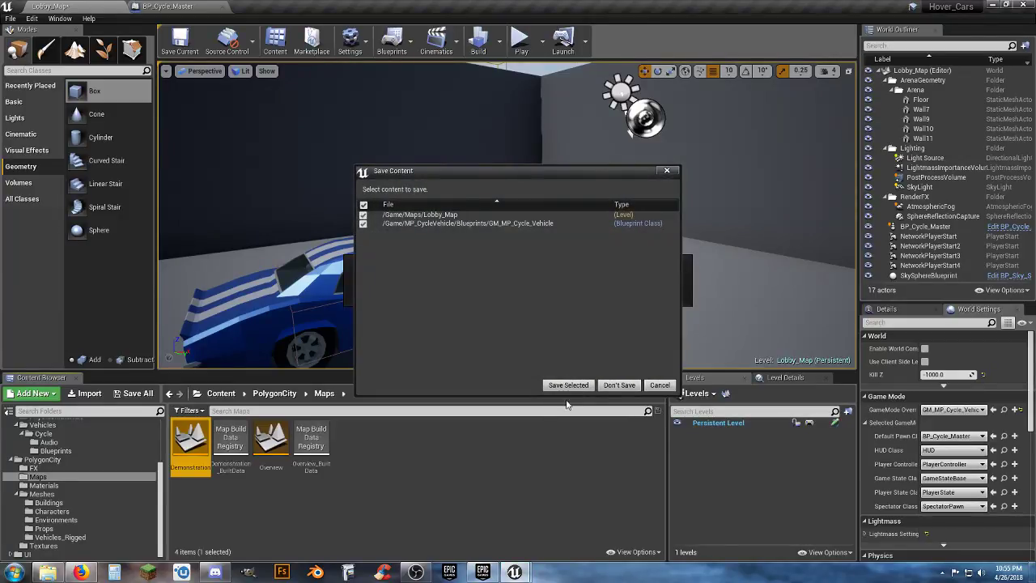
pyautogui.click(621, 389)
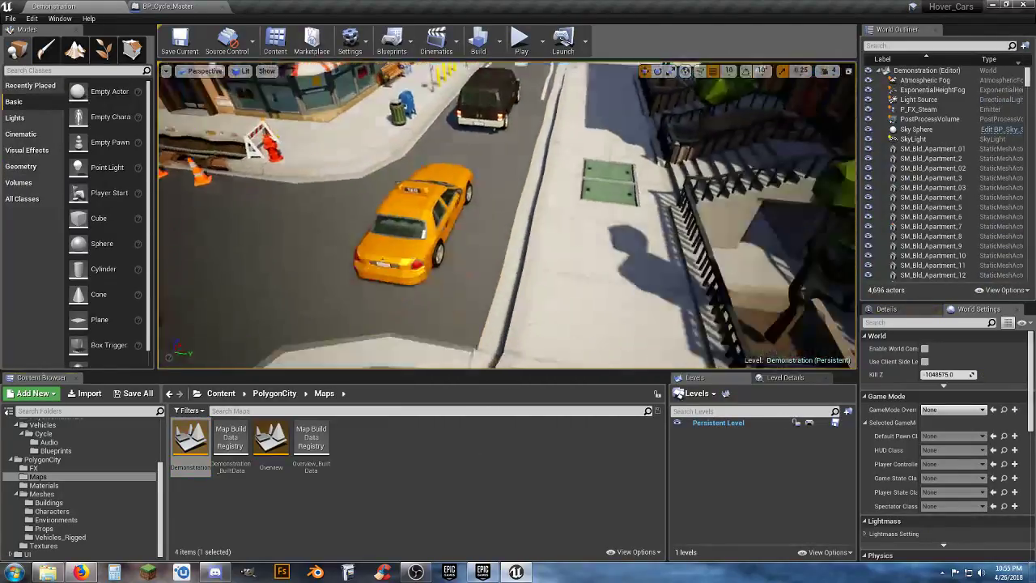
# Step: Delete all the SM_Veh_Car vehicle actors from the city level, from SM_Veh_Car_Medium_01 through SM_Veh_Car_Van_19
pyautogui.moveTo(508, 215); pyautogui.dragTo(538, 171, button='right')
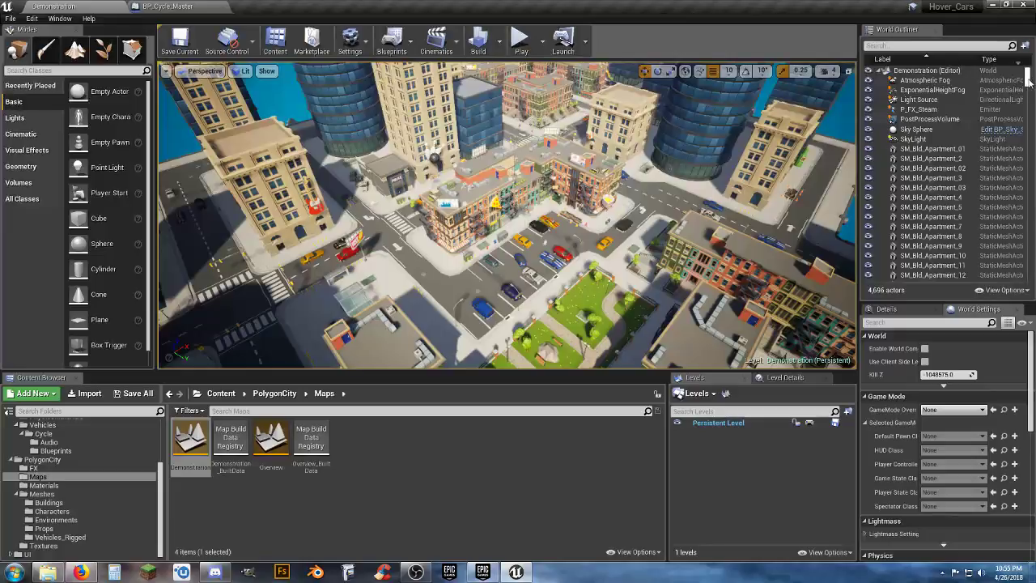
pyautogui.moveTo(1028, 81); pyautogui.dragTo(1022, 280)
pyautogui.click(943, 273)
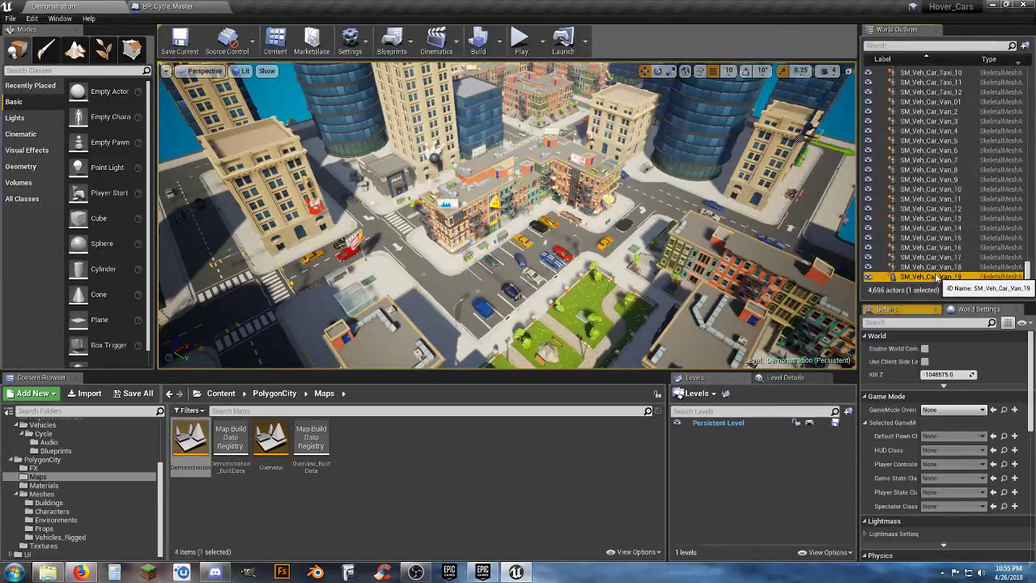
pyautogui.scroll(10, 943, 255)
pyautogui.scroll(15, 943, 251)
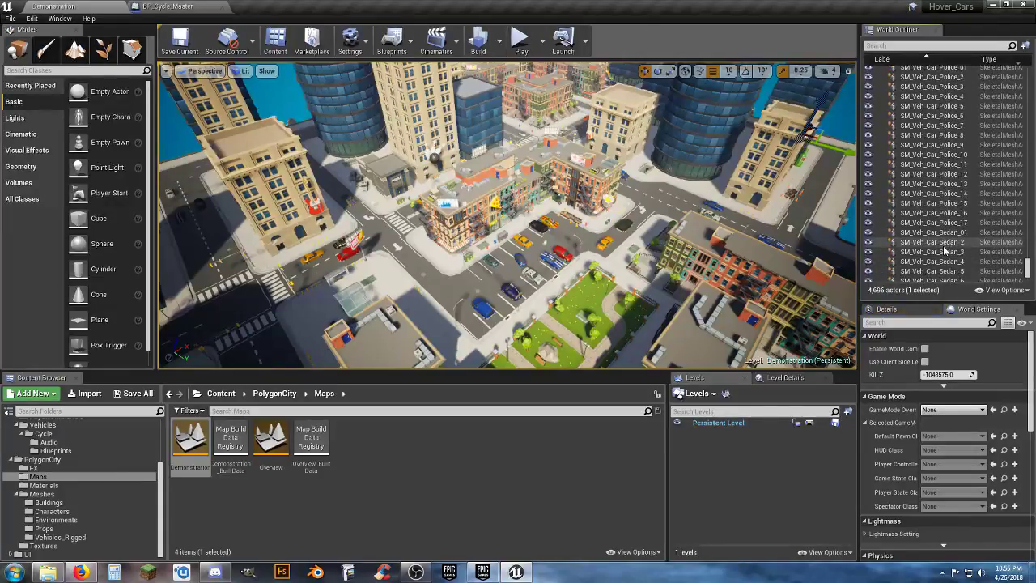
pyautogui.scroll(5, 943, 251)
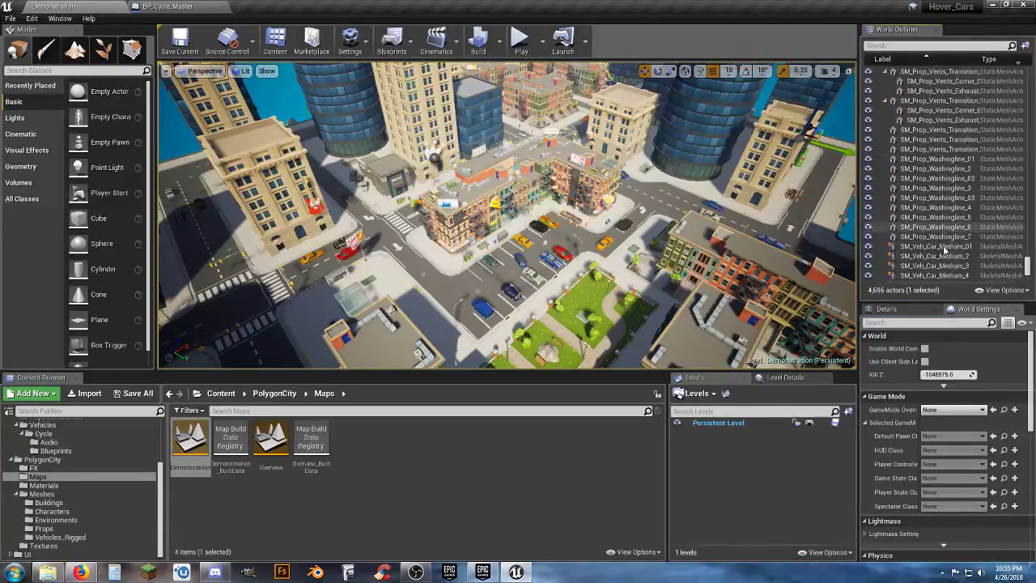
pyautogui.keyDown('shift'); pyautogui.click(933, 230); pyautogui.keyUp('shift')
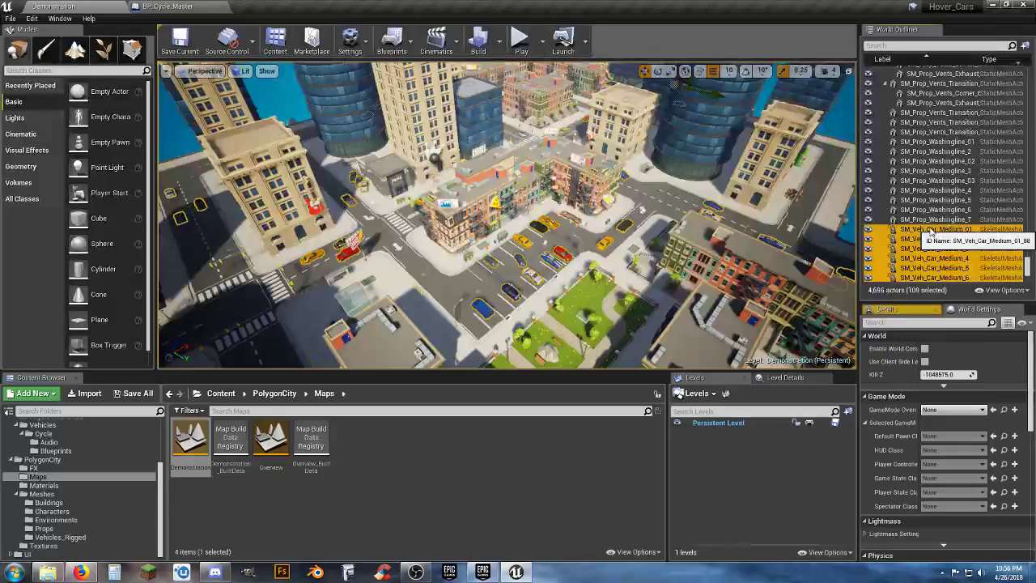
pyautogui.moveTo(674, 199); pyautogui.dragTo(733, 199, button='right')
pyautogui.press('Delete')
# Step: Place a BP_Cycle_Master car from the Cycle Blueprints folder on the road at the street junction
pyautogui.press('w')
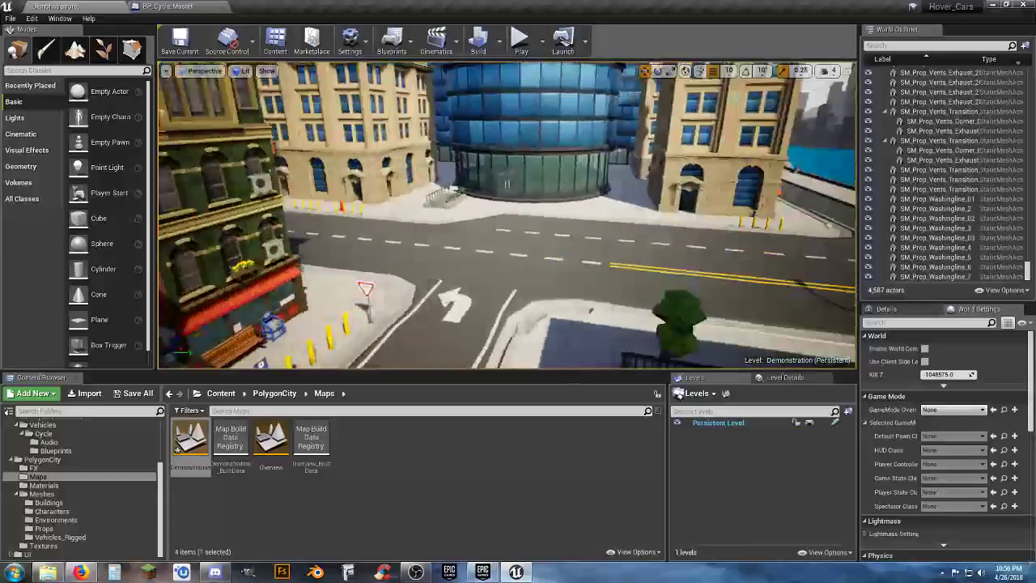
pyautogui.moveTo(615, 162); pyautogui.dragTo(542, 172, button='right')
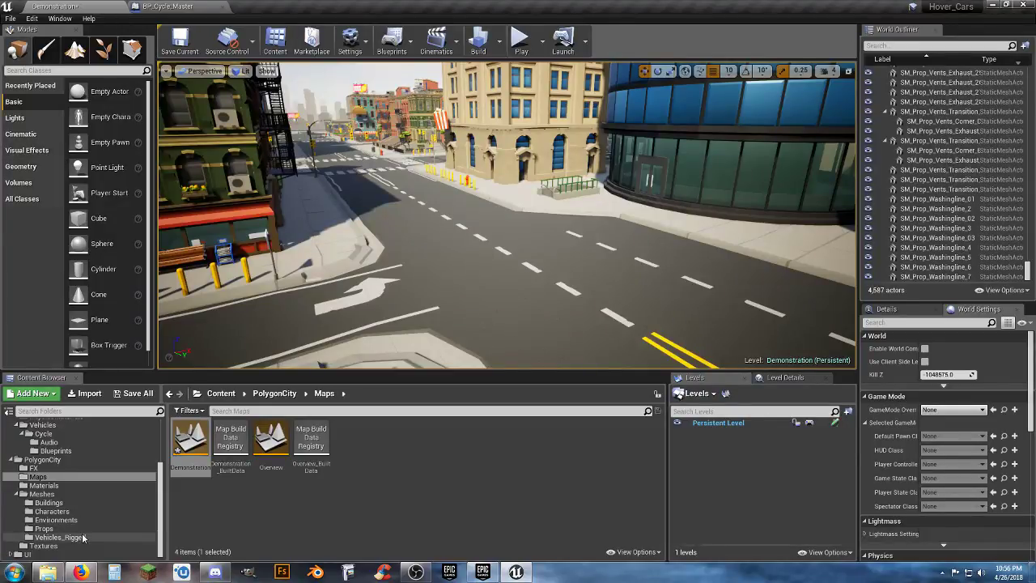
pyautogui.scroll(2, 77, 484)
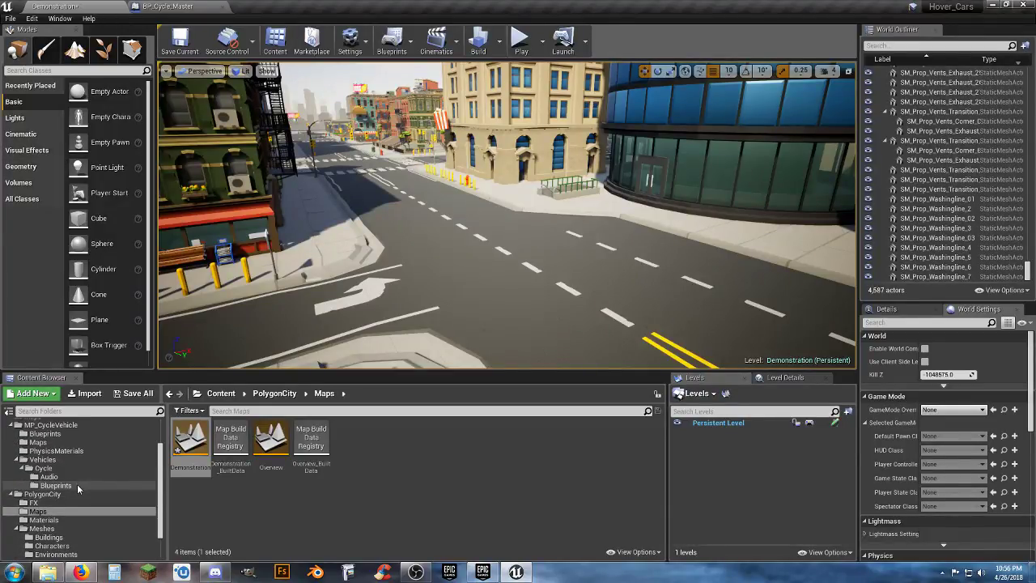
pyautogui.click(77, 484)
pyautogui.moveTo(196, 443); pyautogui.dragTo(575, 304)
pyautogui.press('e')
pyautogui.press('w')
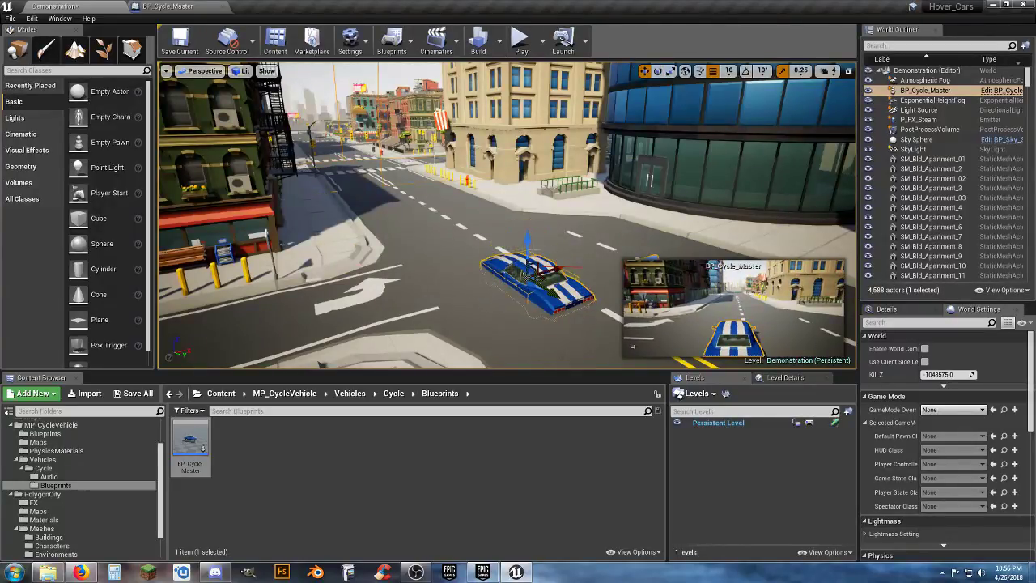
# Step: Lift the placed car so its wheels clear the road and shift it sideways toward the round glass building
pyautogui.moveTo(527, 243); pyautogui.dragTo(530, 212)
pyautogui.moveTo(532, 214); pyautogui.dragTo(531, 219)
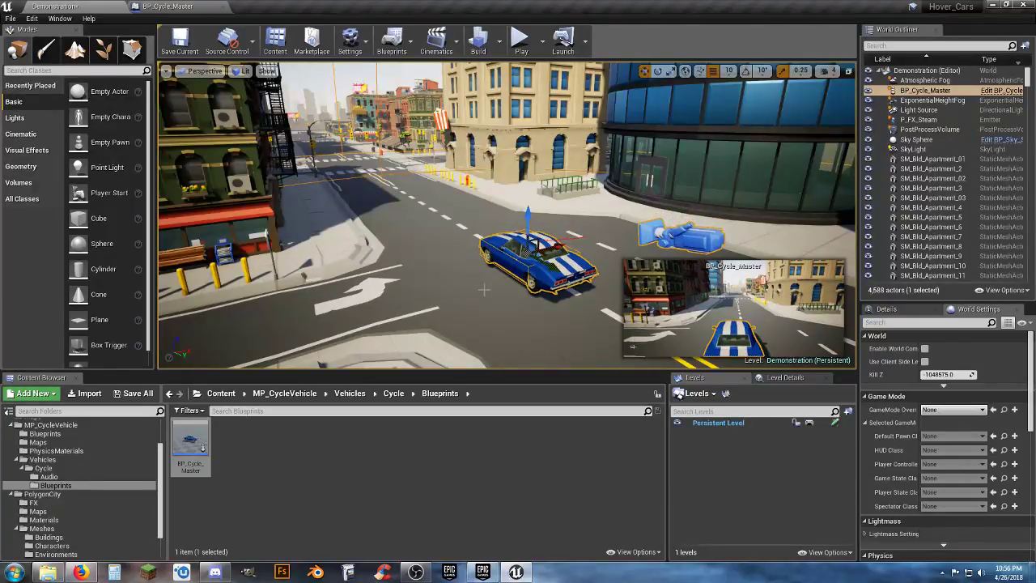
pyautogui.moveTo(539, 242); pyautogui.dragTo(654, 226)
# Step: Add a Player Start on the road beside the double yellow line and rotate it about the vertical axis to face down the street
pyautogui.moveTo(598, 244); pyautogui.dragTo(494, 253, button='right')
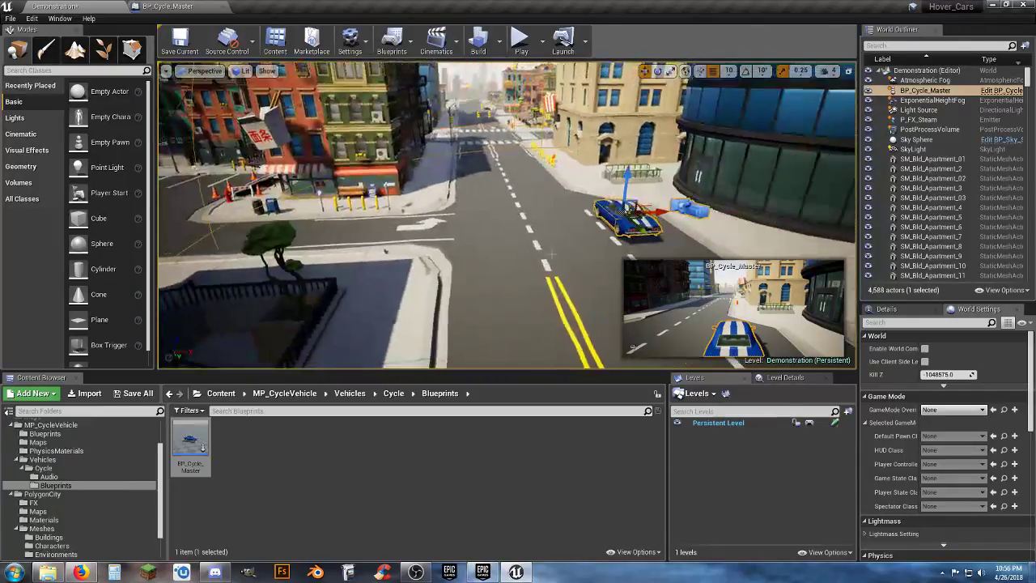
pyautogui.moveTo(73, 200); pyautogui.dragTo(523, 301)
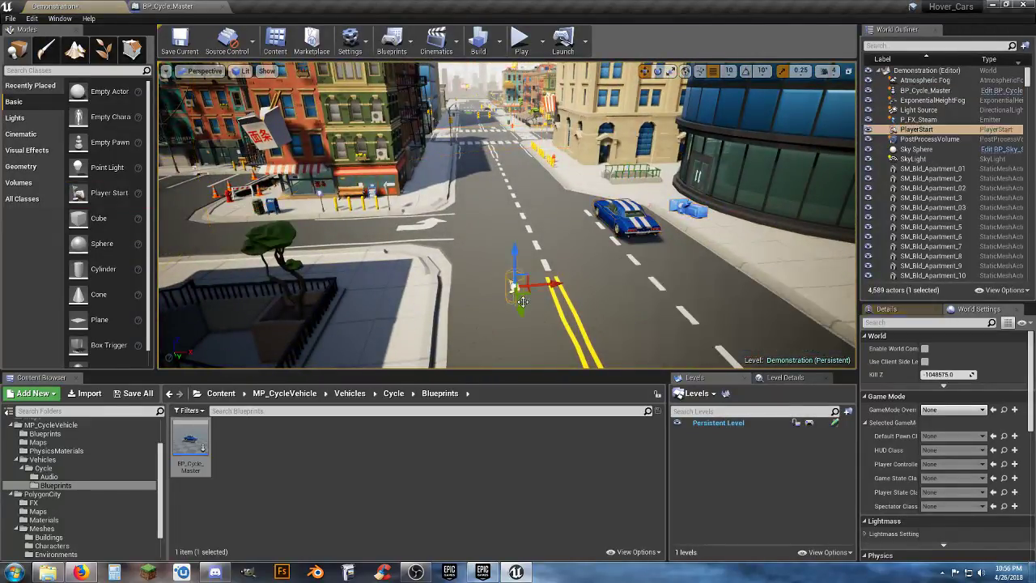
pyautogui.click(657, 72)
pyautogui.moveTo(492, 325); pyautogui.dragTo(534, 324)
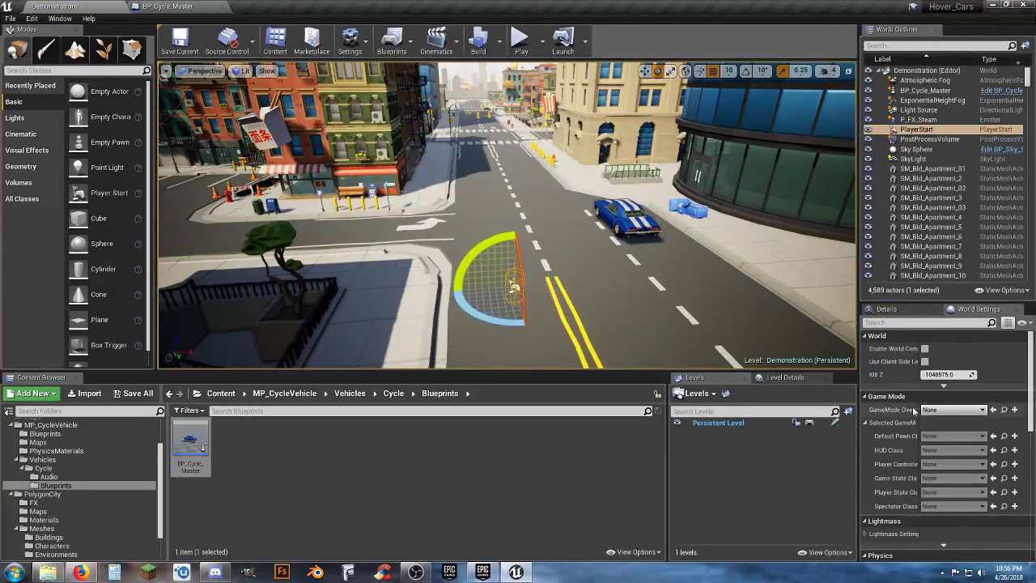
# Step: Override the Demonstration level's game mode with GM_MP_Cycle_Vehicle
pyautogui.click(955, 409)
pyautogui.click(935, 476)
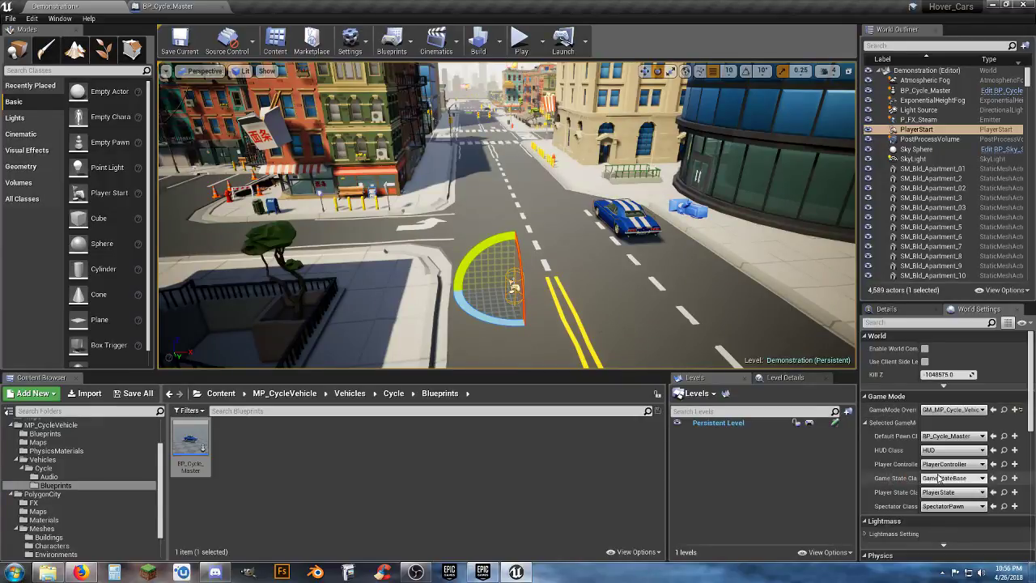
# Step: Play the level, test-drive the striped muscle car around the city streets and waterfront, and end the play session
pyautogui.click(523, 63)
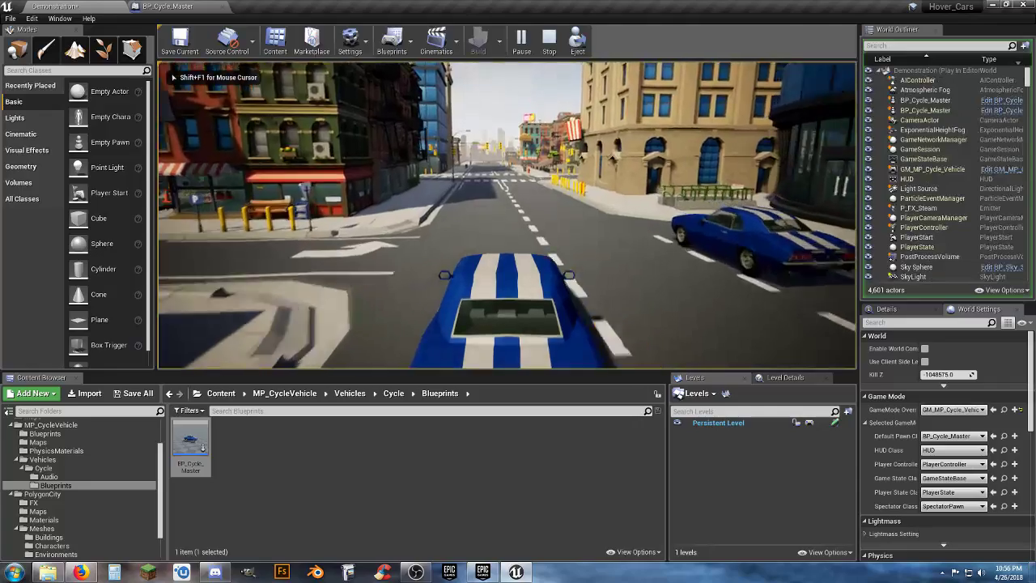
pyautogui.press('w')
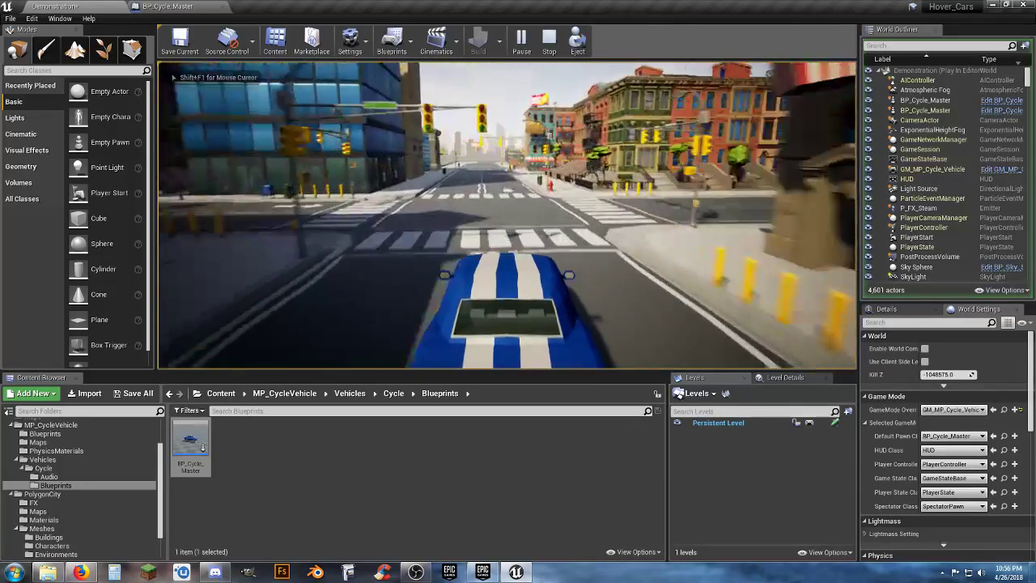
pyautogui.press('w')
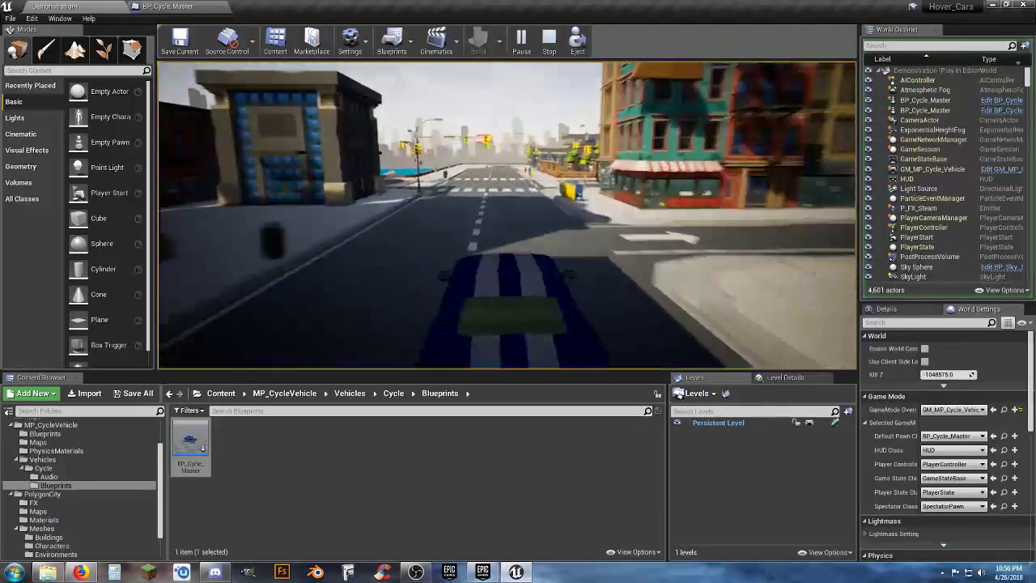
pyautogui.press('w')
pyautogui.press('a')
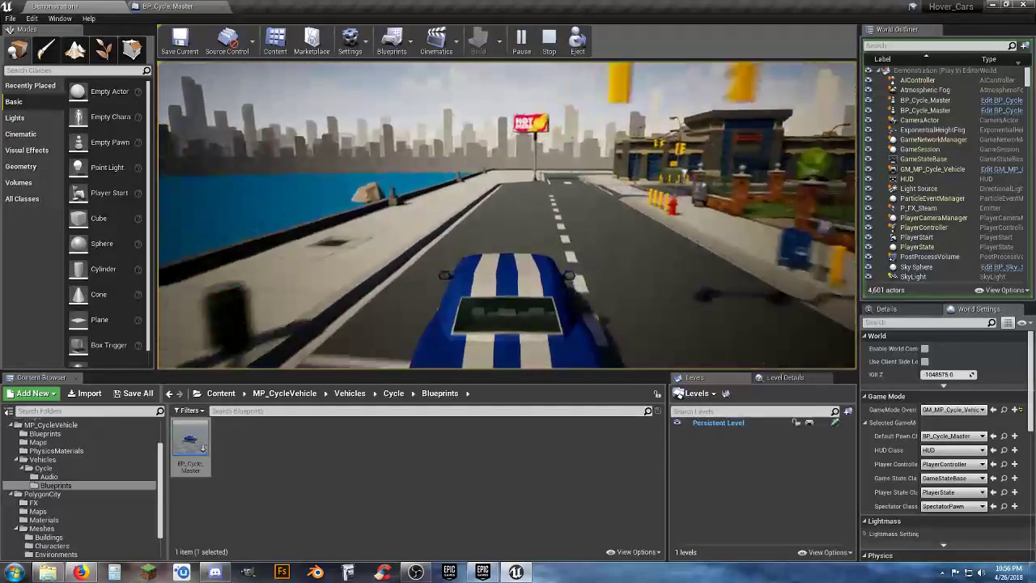
pyautogui.press('w')
pyautogui.press('d')
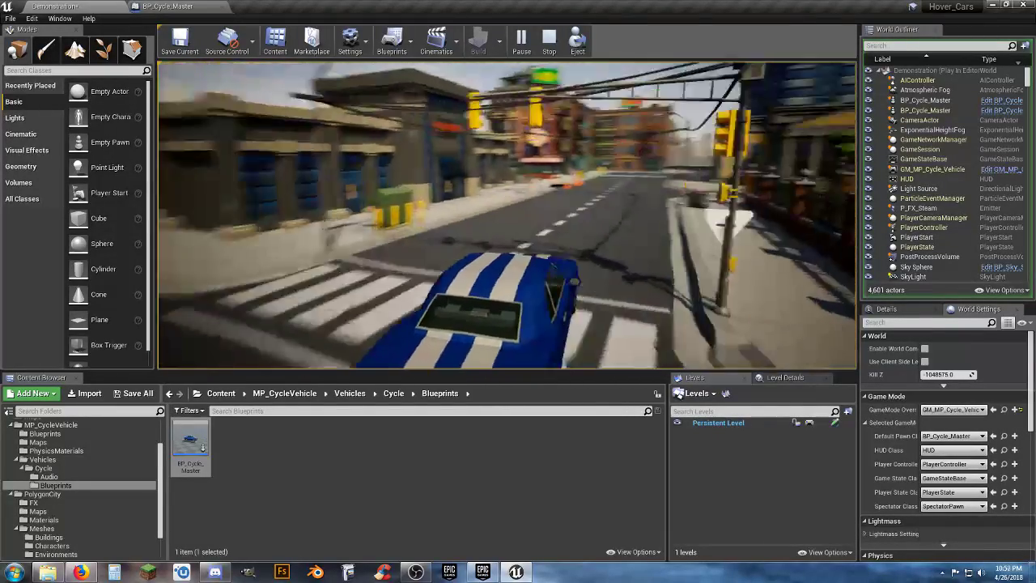
pyautogui.press('w')
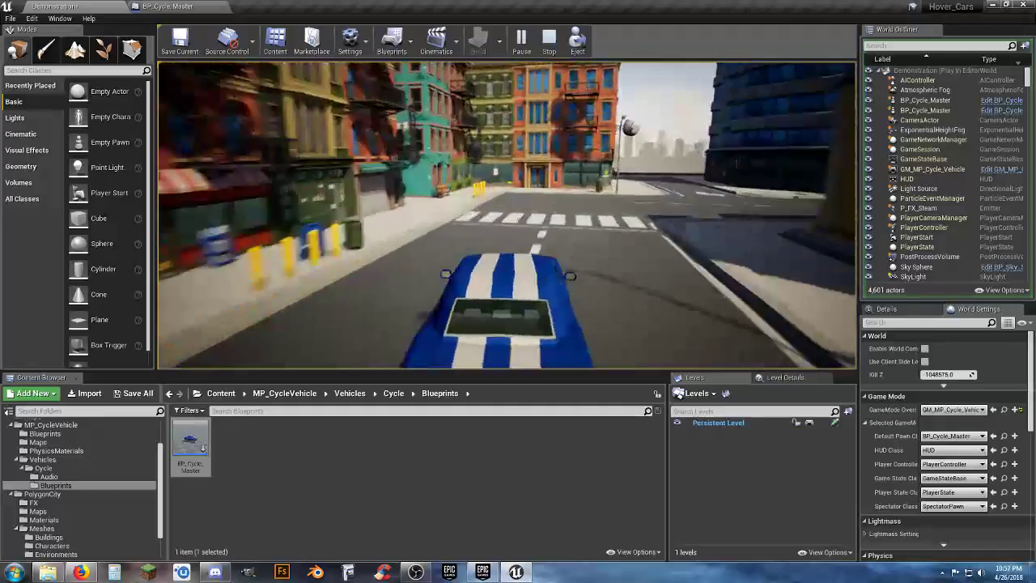
pyautogui.press('w')
pyautogui.press('d')
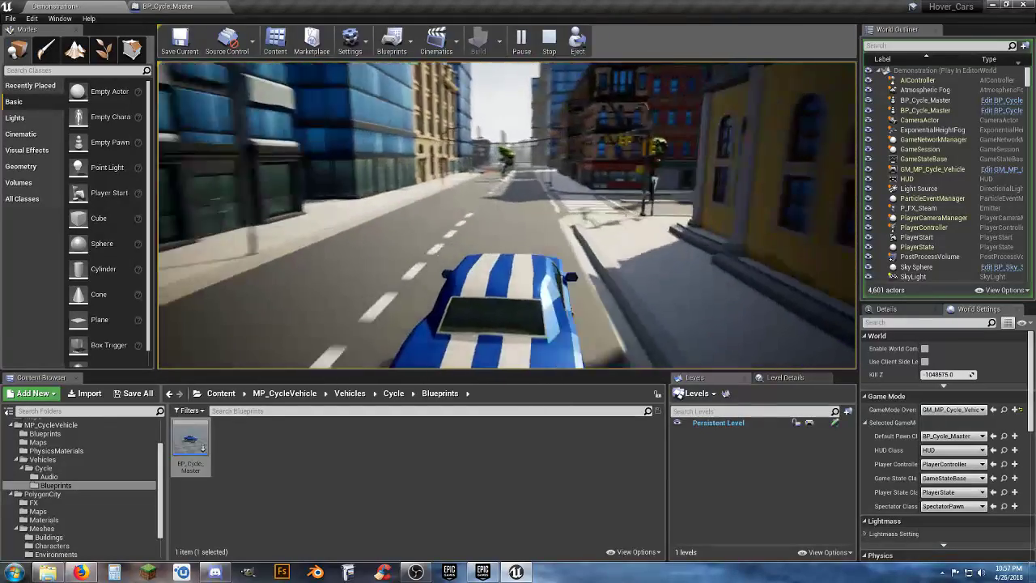
pyautogui.press('w')
pyautogui.press('d')
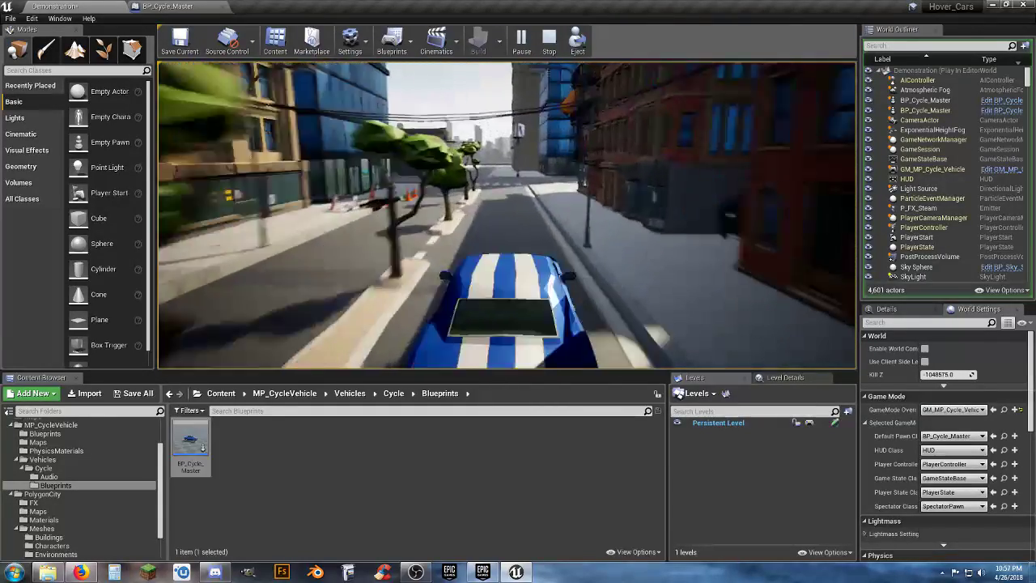
pyautogui.press('w')
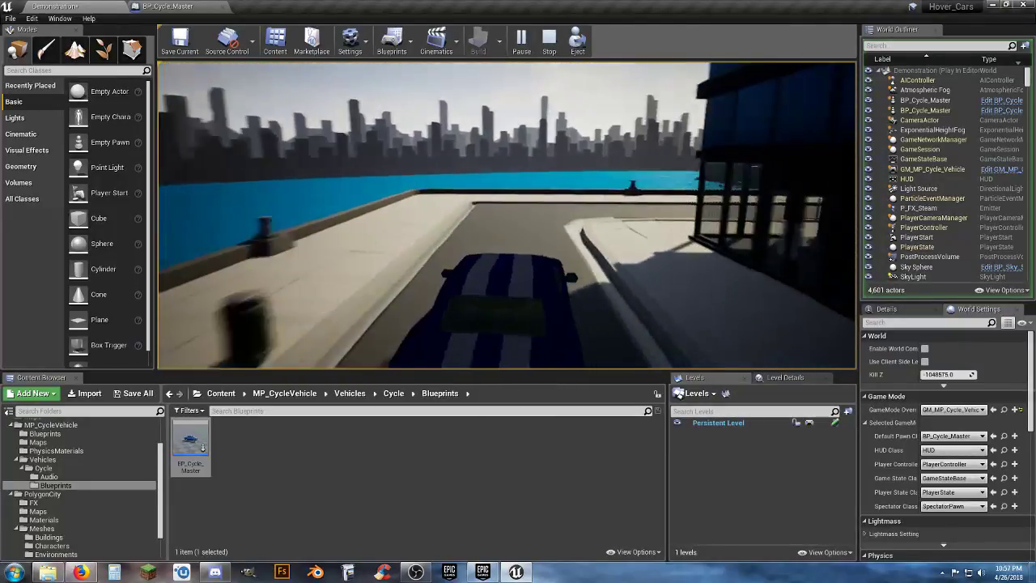
pyautogui.press('w')
pyautogui.press('d')
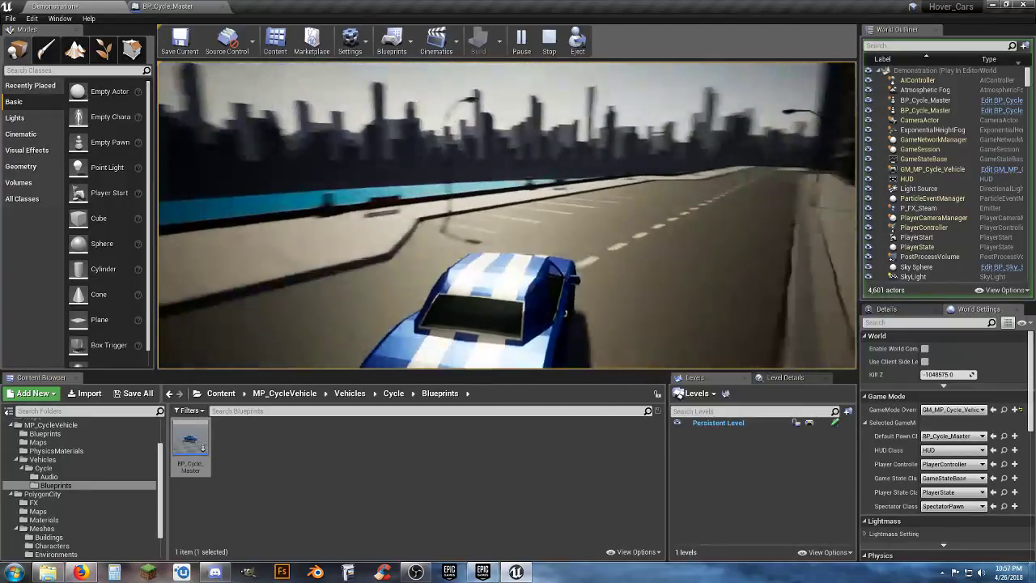
pyautogui.press('a')
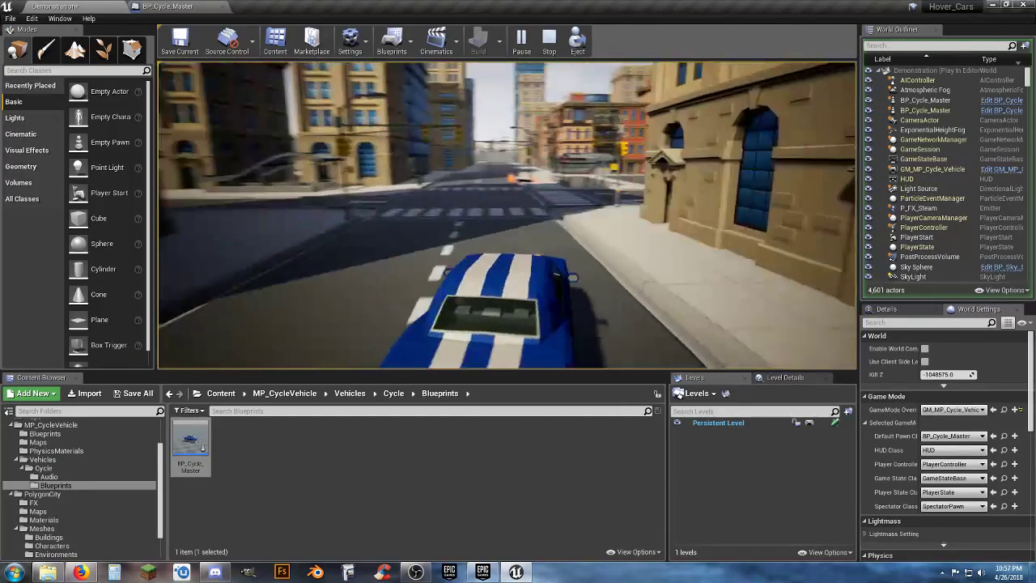
pyautogui.press('w')
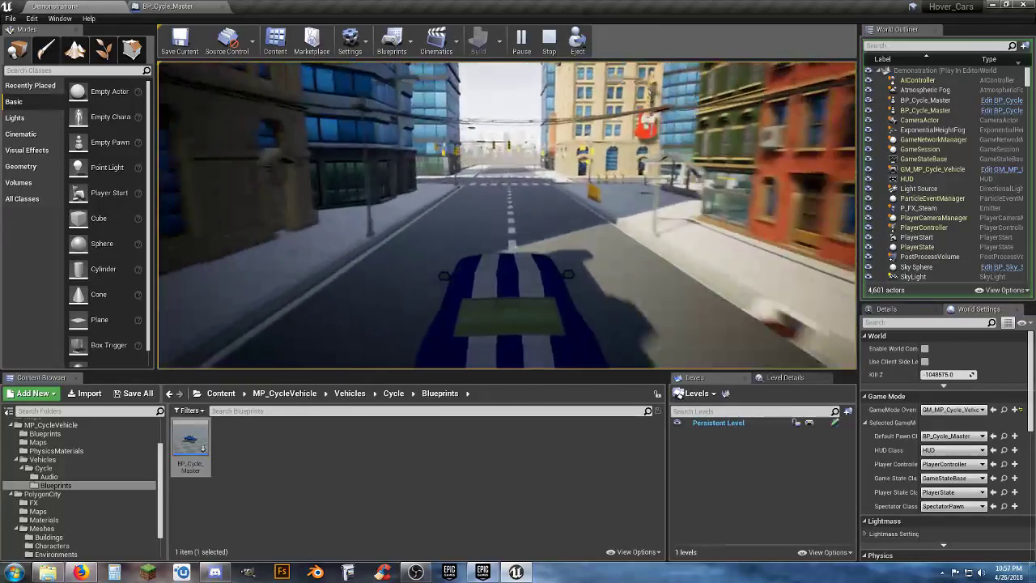
pyautogui.press('w')
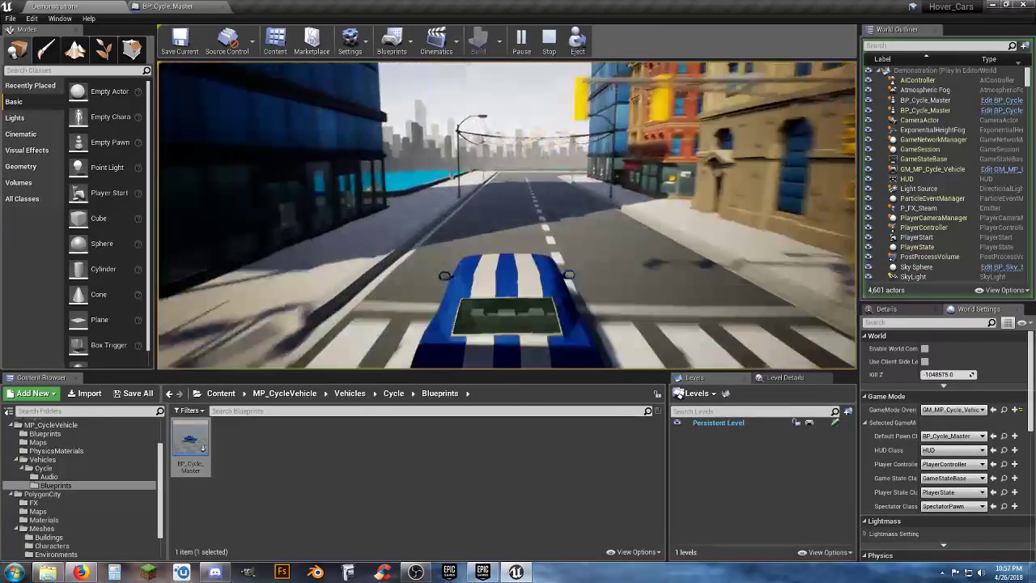
pyautogui.press('w')
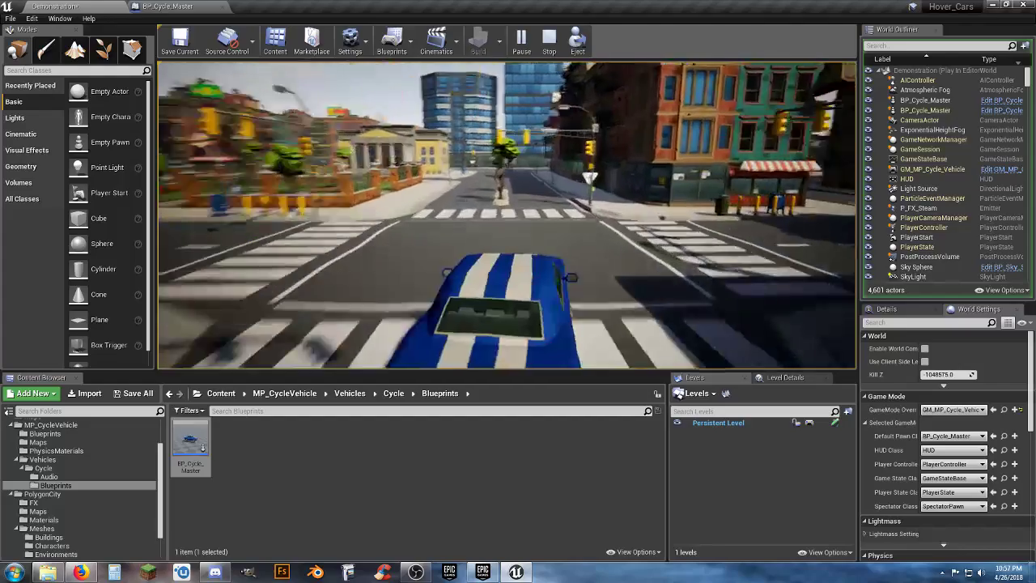
pyautogui.press('w')
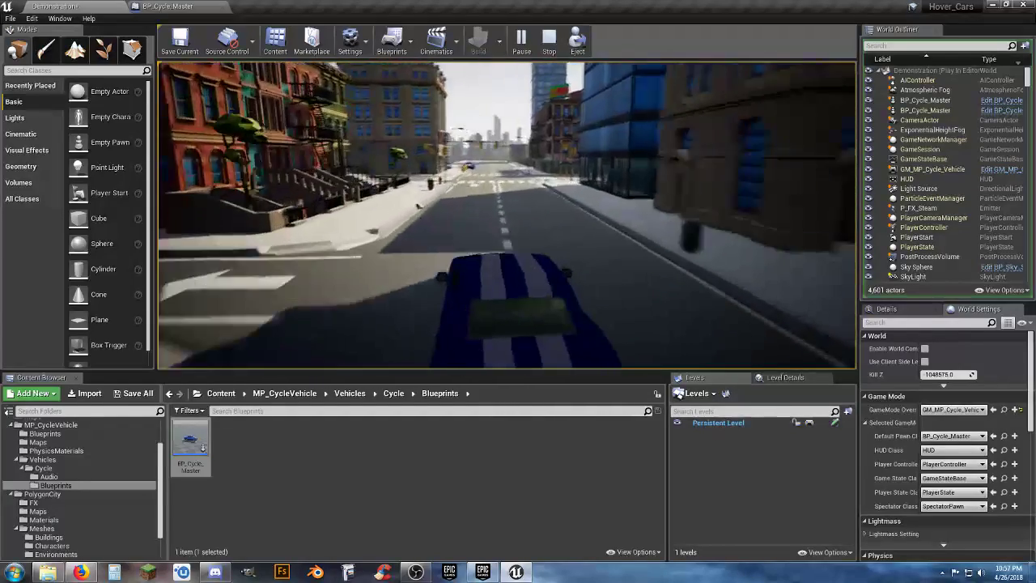
pyautogui.press('d')
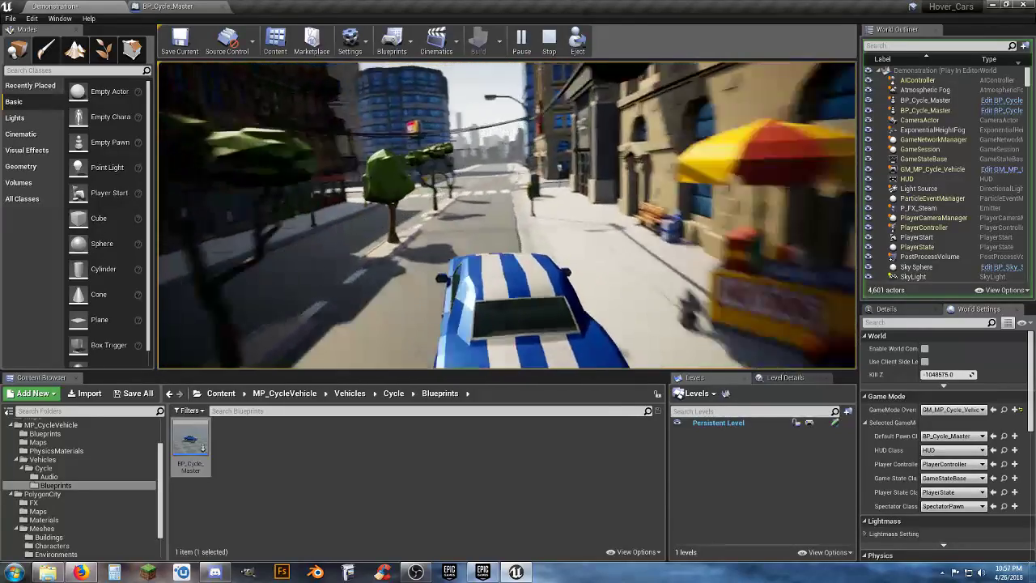
pyautogui.press('a')
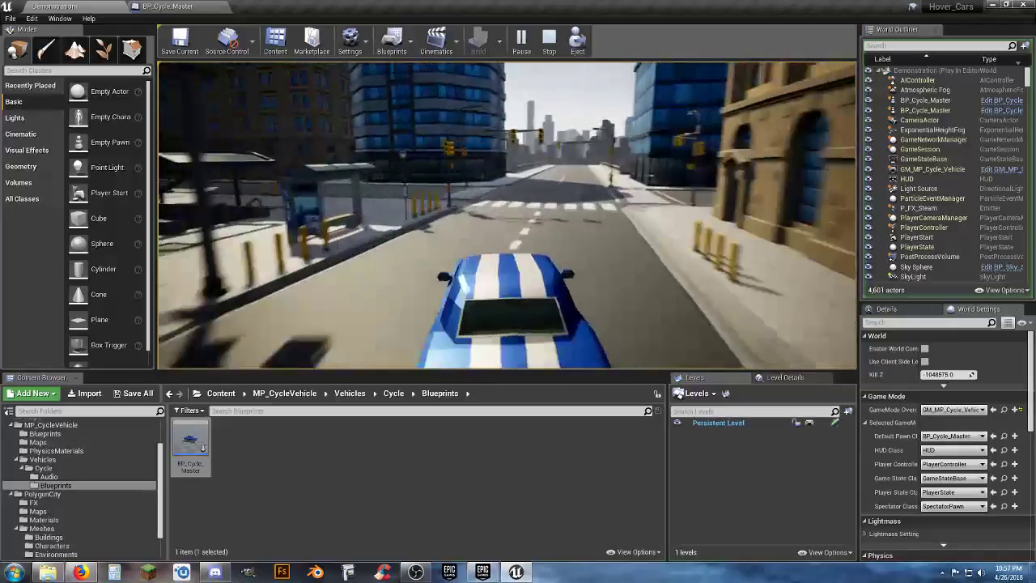
pyautogui.press('a')
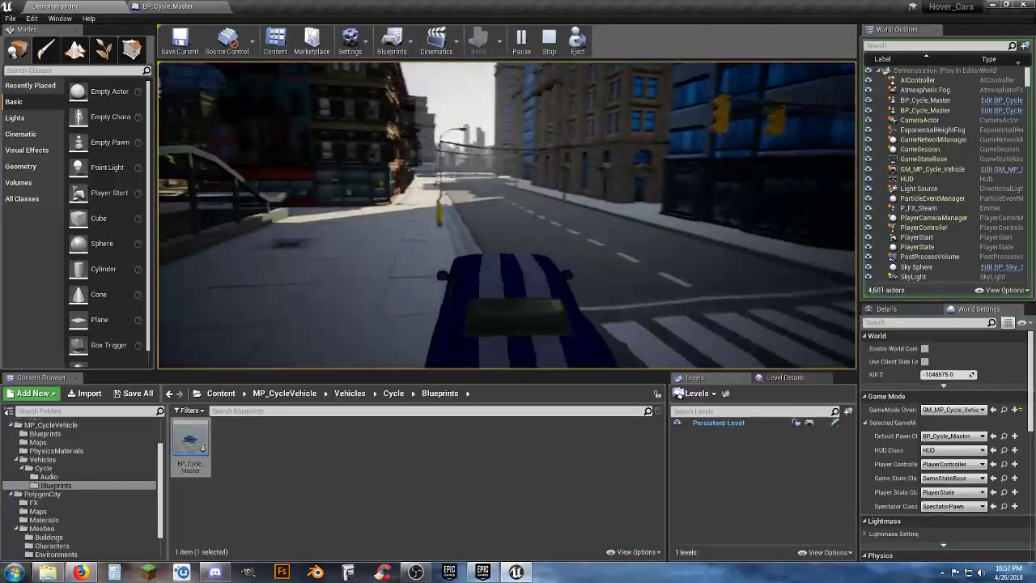
pyautogui.press('d')
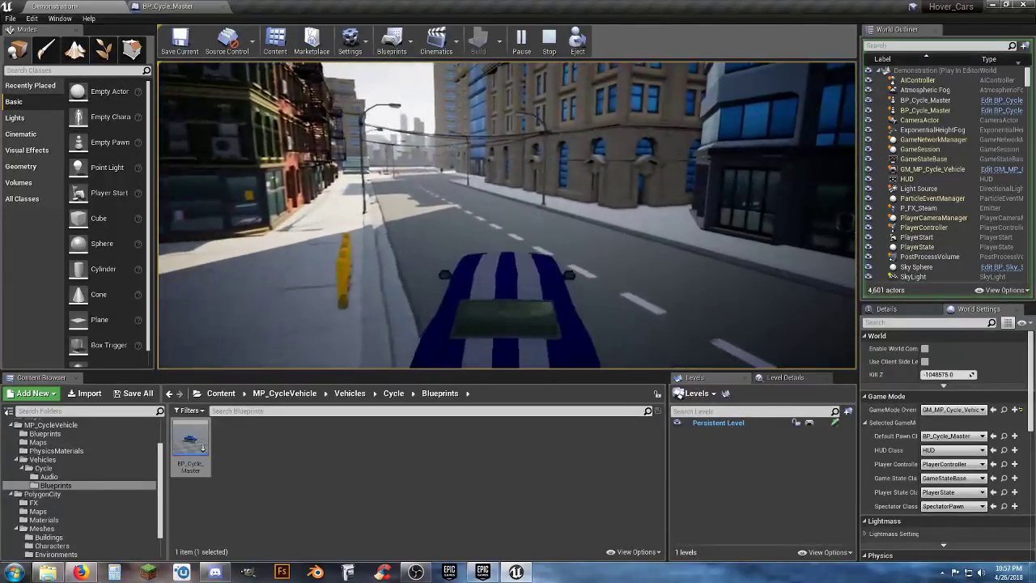
pyautogui.press('Escape')
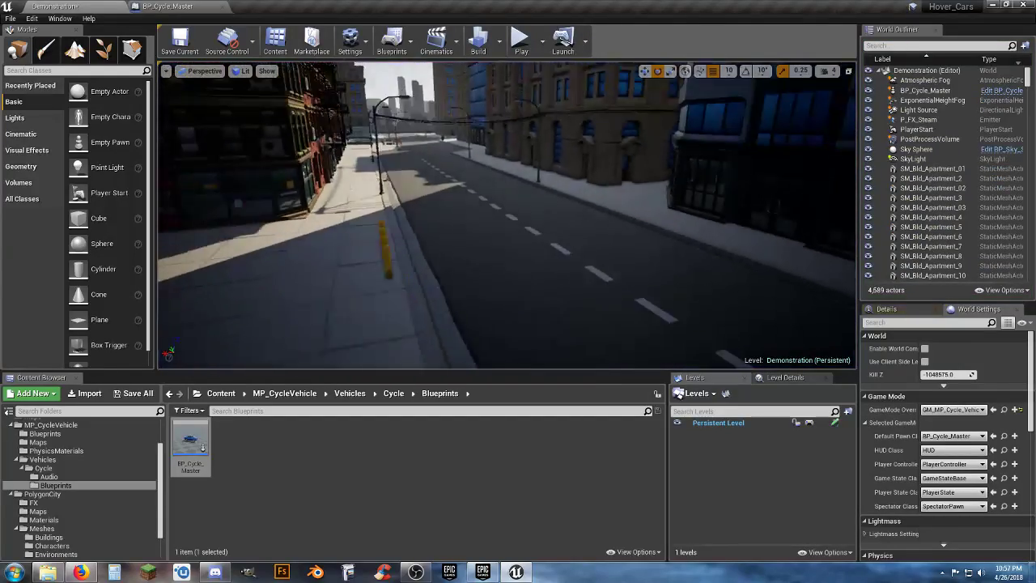
pyautogui.press('w')
pyautogui.moveTo(507, 216); pyautogui.dragTo(696, 219, button='right')
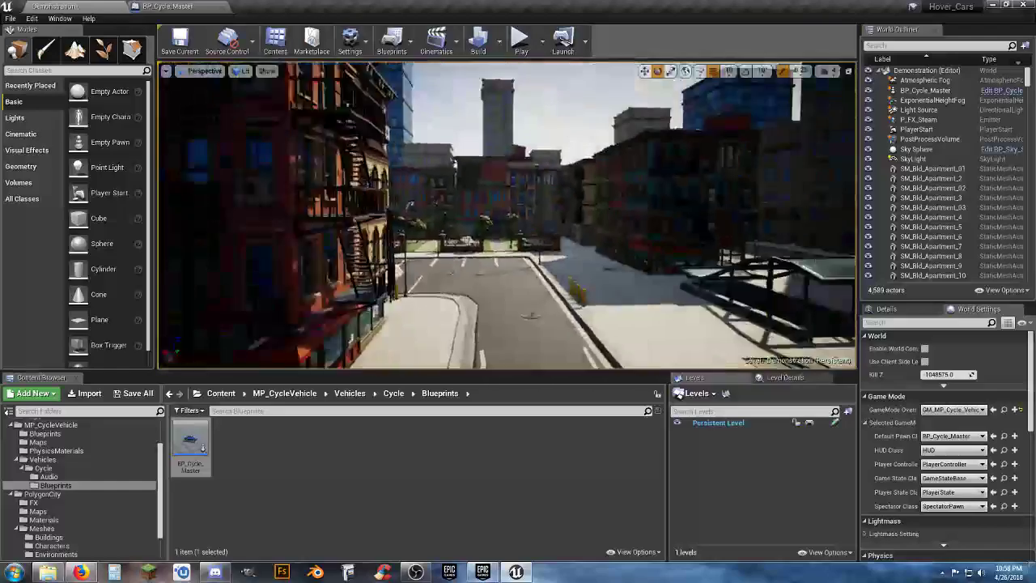
pyautogui.moveTo(507, 216); pyautogui.dragTo(284, 223, button='right')
pyautogui.moveTo(430, 221); pyautogui.dragTo(395, 222, button='right')
pyautogui.click(399, 520)
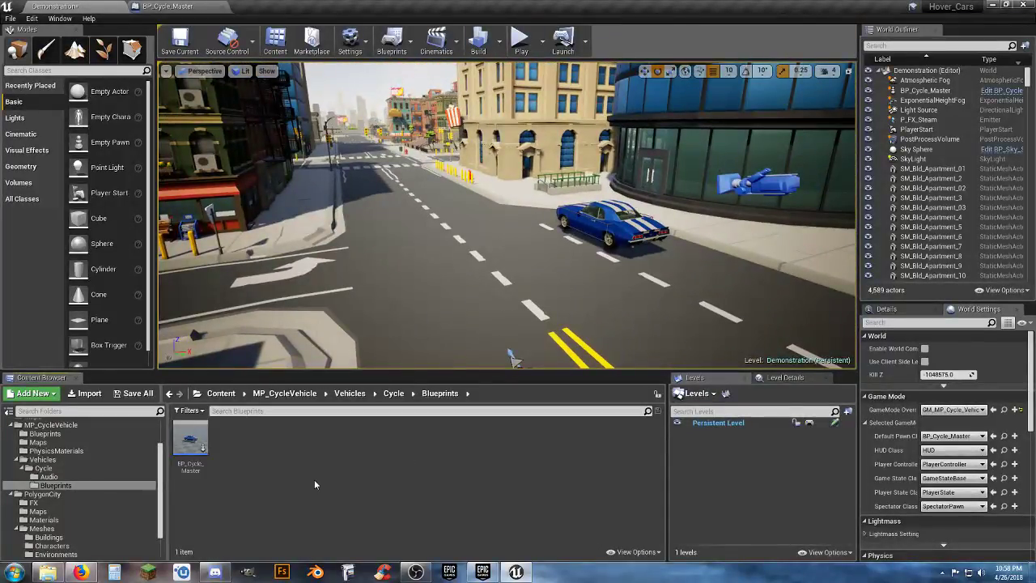
# Step: Add the Vehicle blueprint feature pack to the project from the root Content folder
pyautogui.click(12, 427)
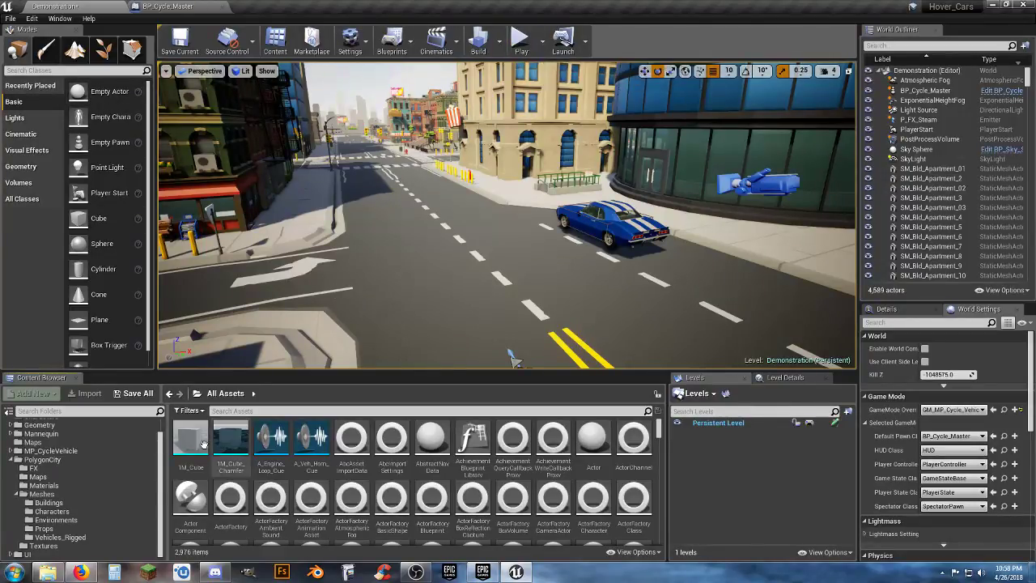
pyautogui.click(113, 470)
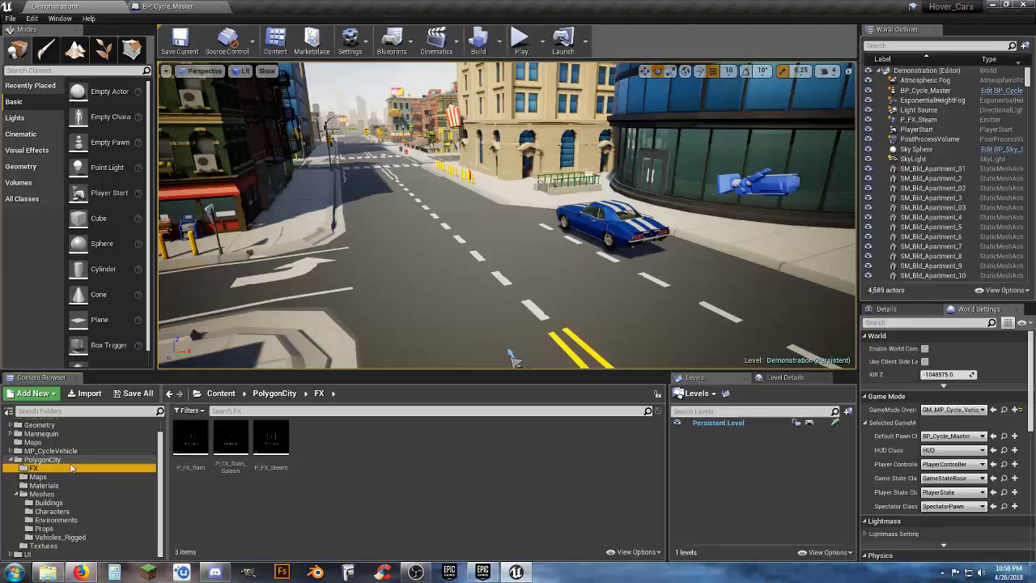
pyautogui.click(44, 460)
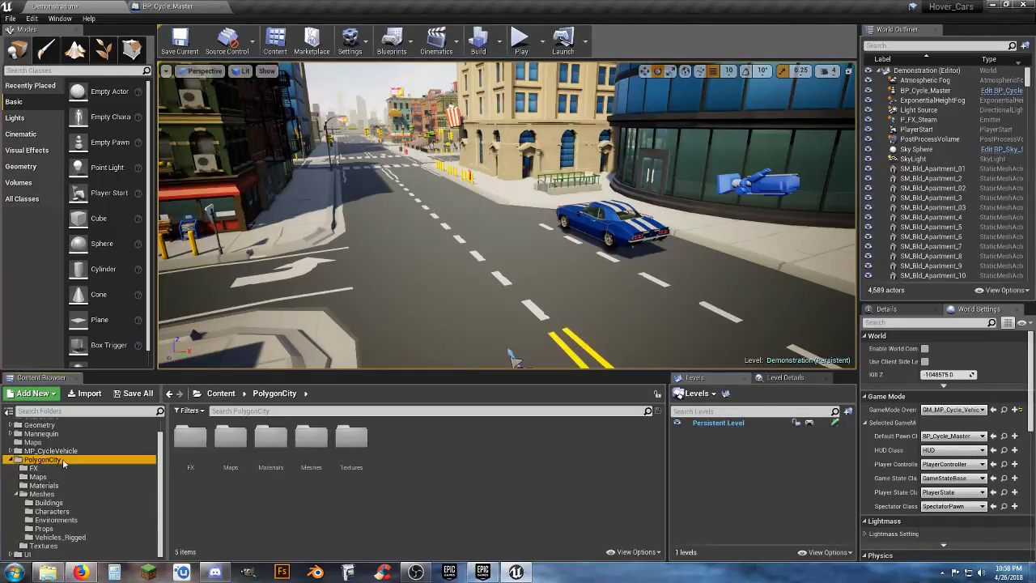
pyautogui.scroll(1, 48, 441)
pyautogui.click(41, 424)
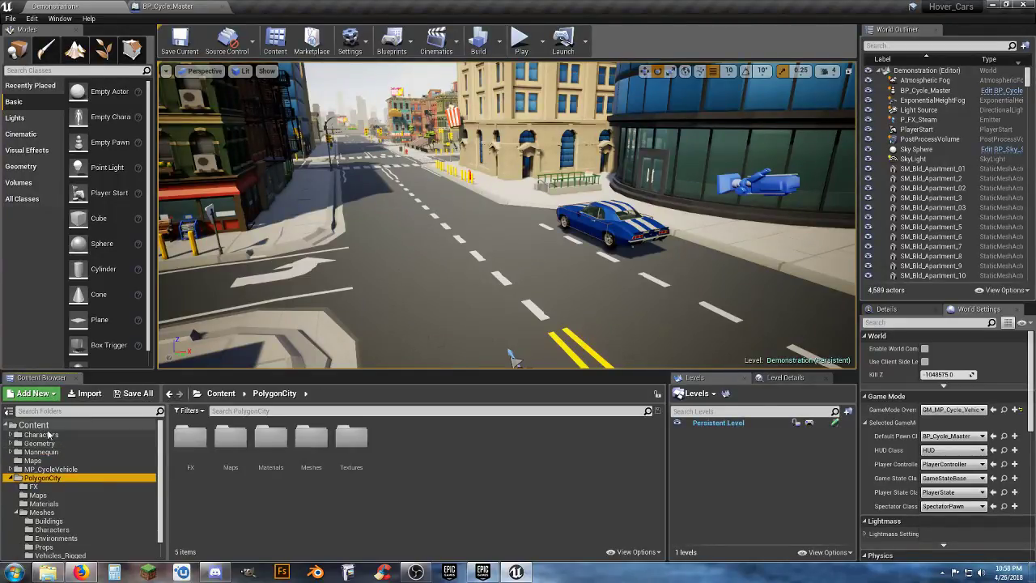
pyautogui.click(36, 394)
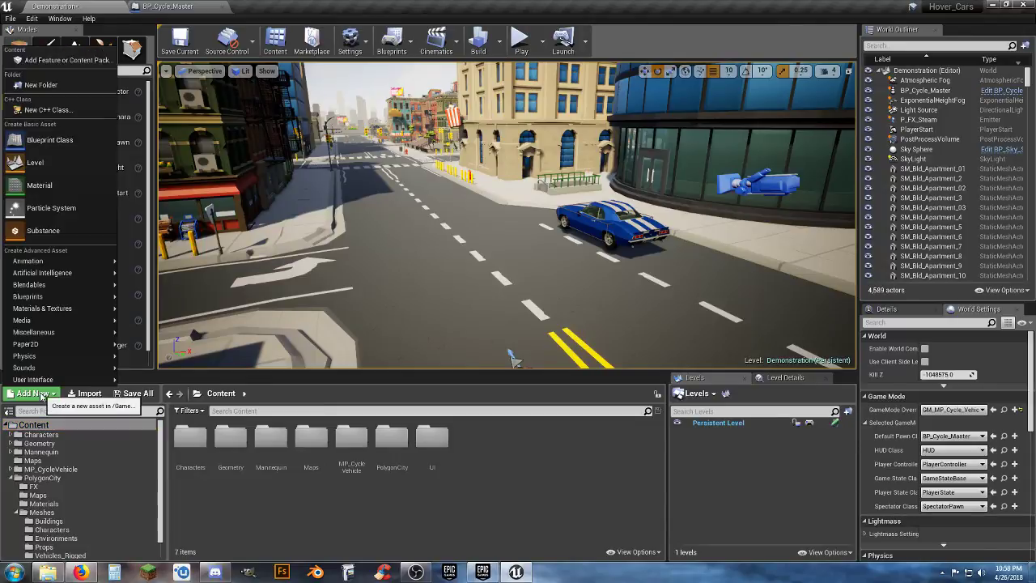
pyautogui.click(85, 63)
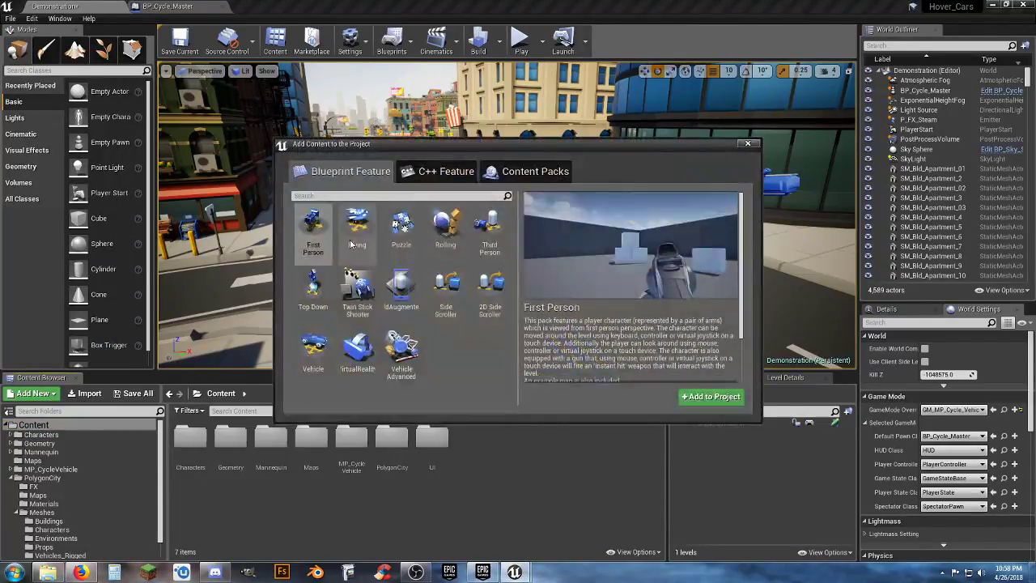
pyautogui.click(313, 352)
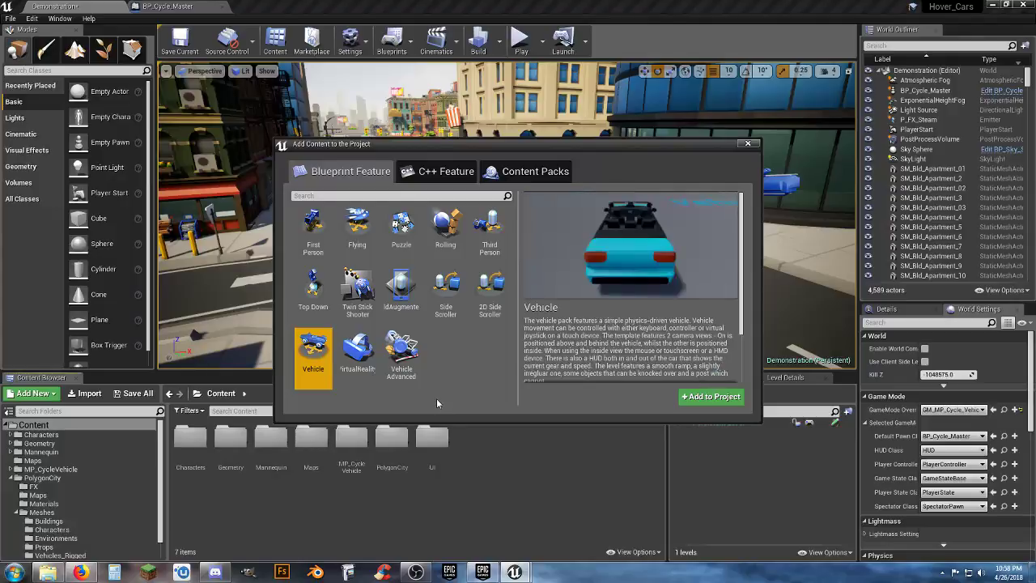
pyautogui.click(712, 397)
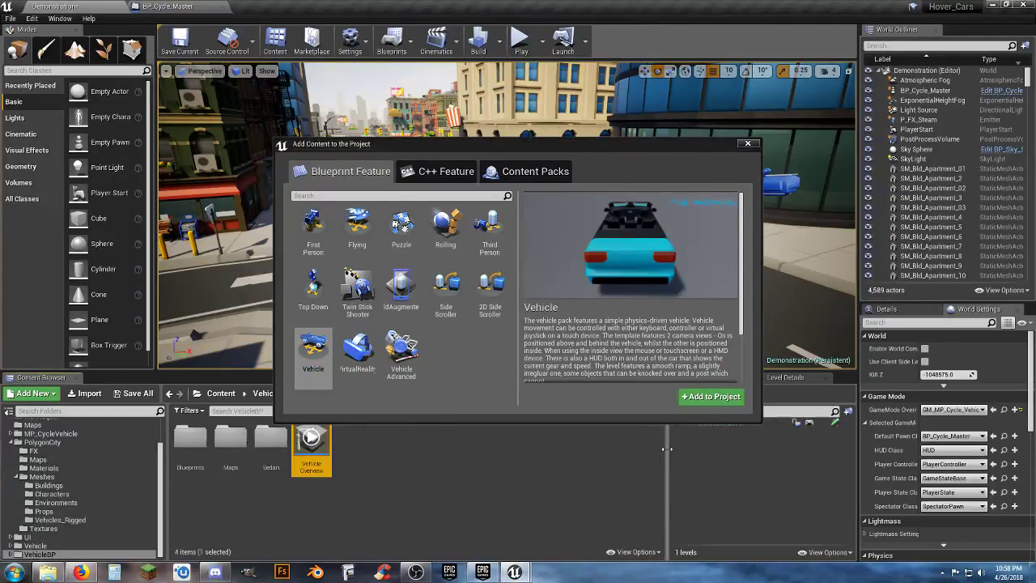
pyautogui.click(748, 144)
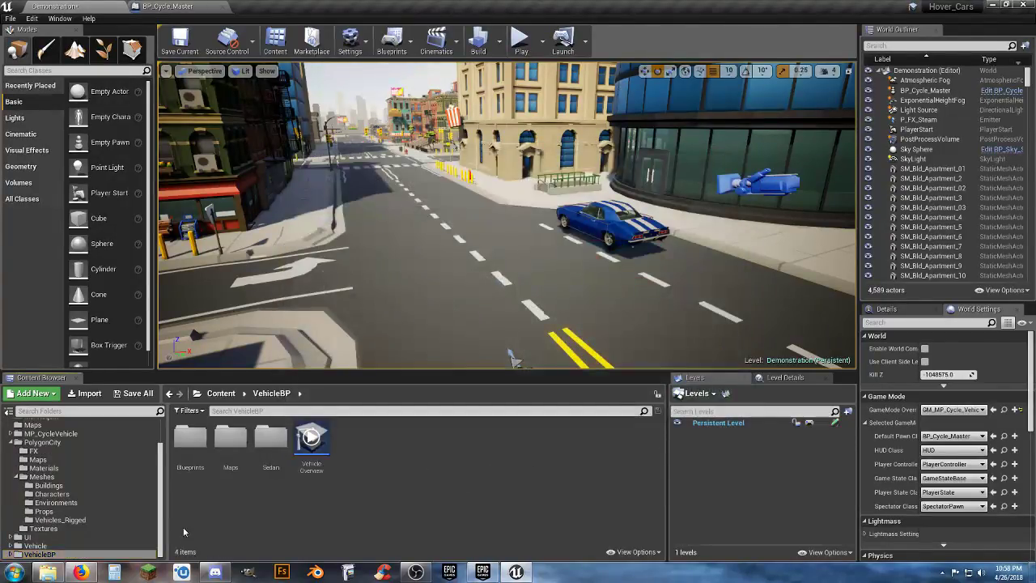
# Step: Open the Sedan blueprint from the VehicleBP Sedan folder and show its car model in the 3D viewport
pyautogui.doubleClick(270, 437)
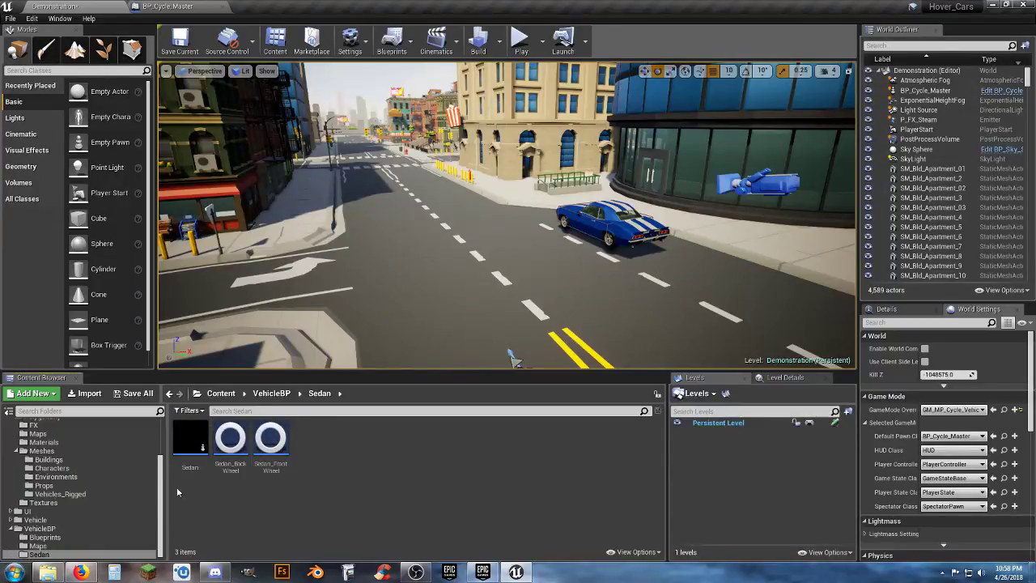
pyautogui.doubleClick(190, 441)
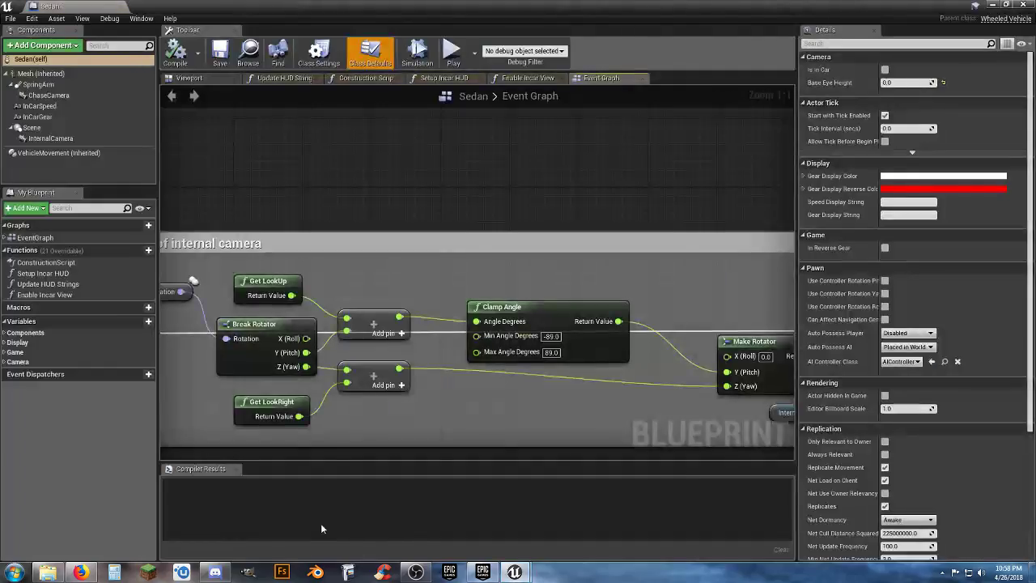
pyautogui.click(189, 77)
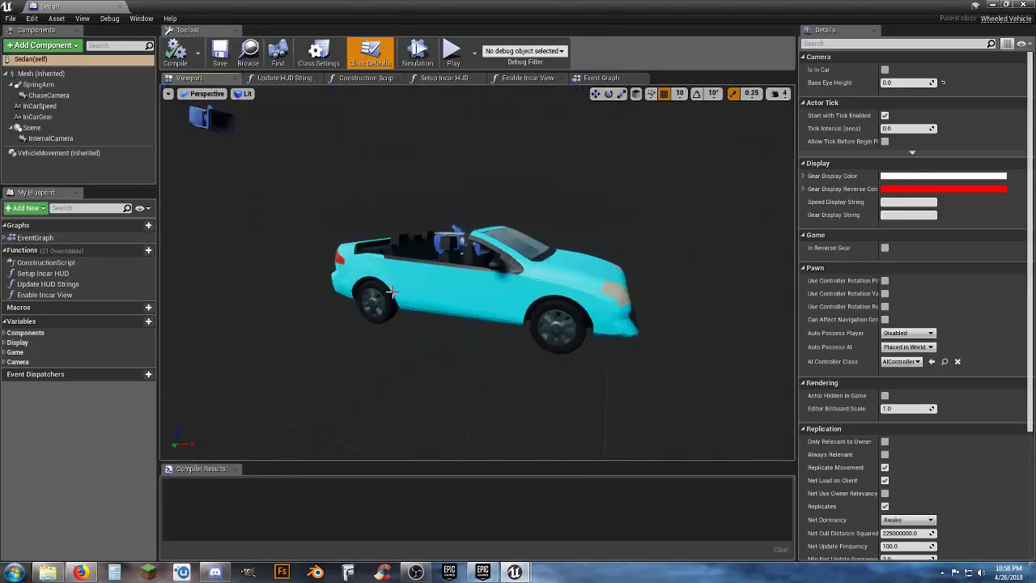
# Step: Replace the Skeletal Mesh of the Sedan blueprint's Mesh component with SK_Veh_Car_Police_01
pyautogui.moveTo(392, 291); pyautogui.dragTo(421, 288)
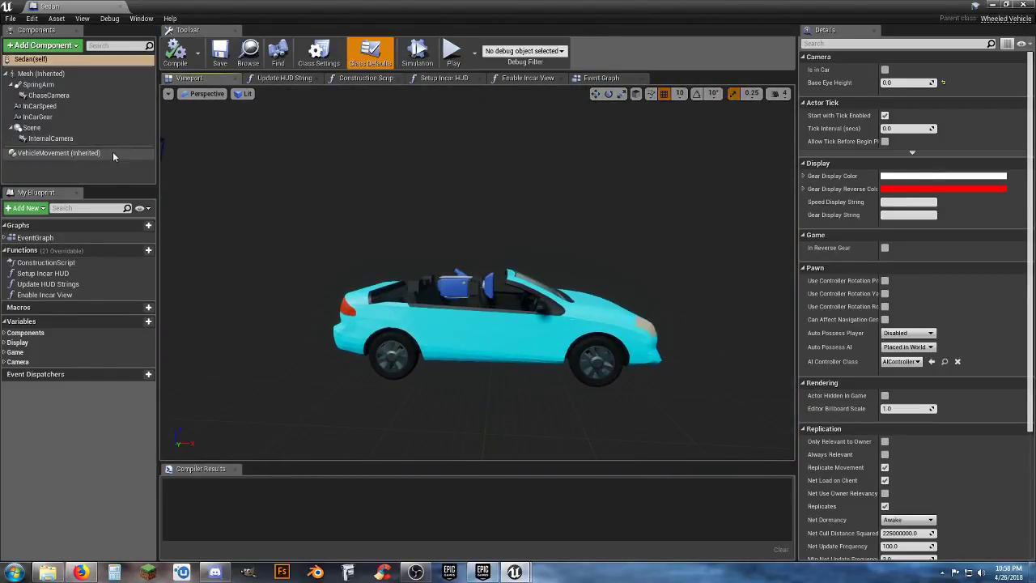
pyautogui.click(40, 74)
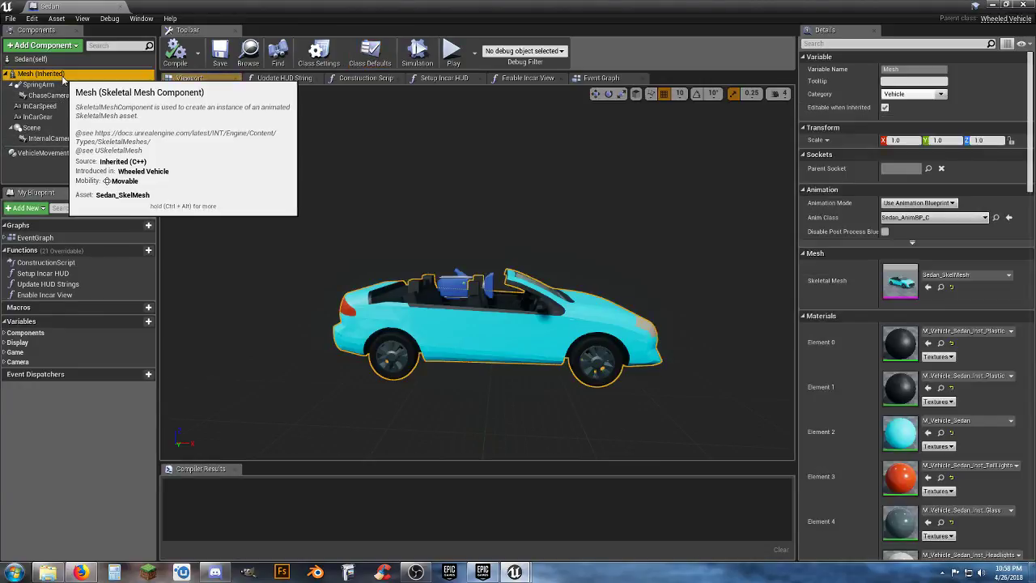
pyautogui.click(968, 275)
pyautogui.scroll(-3, 963, 407)
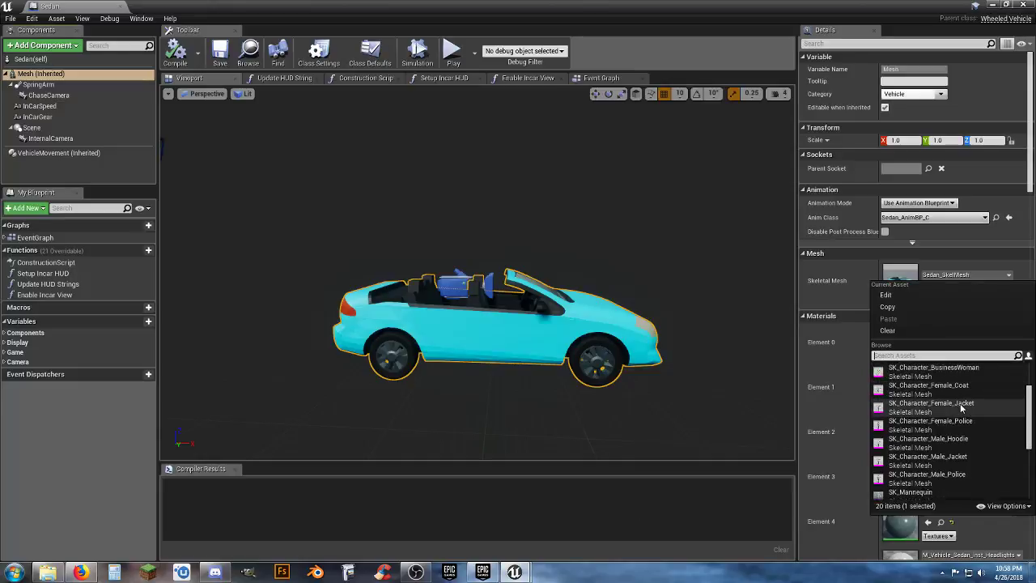
pyautogui.scroll(-4, 962, 409)
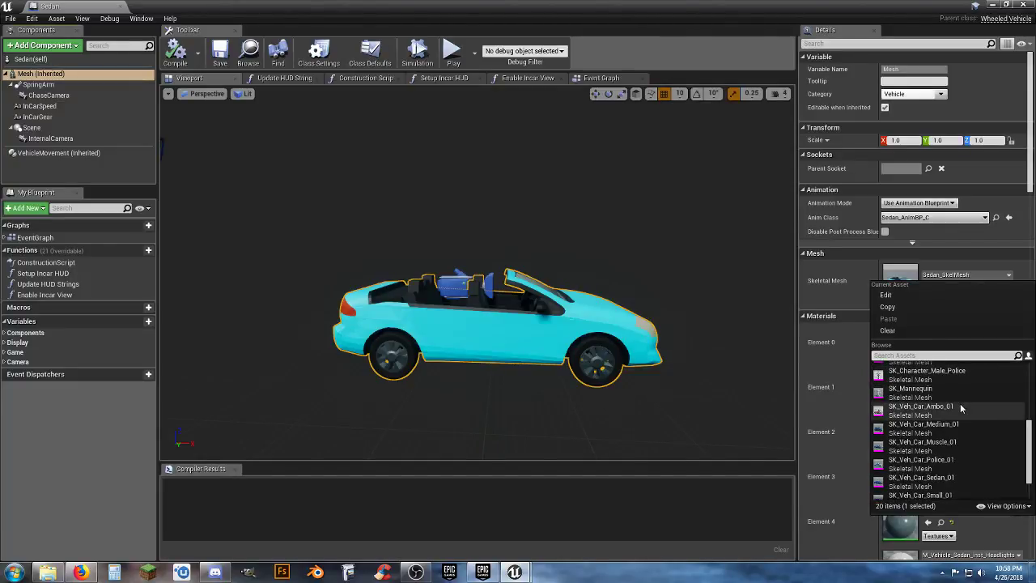
pyautogui.scroll(-2, 959, 417)
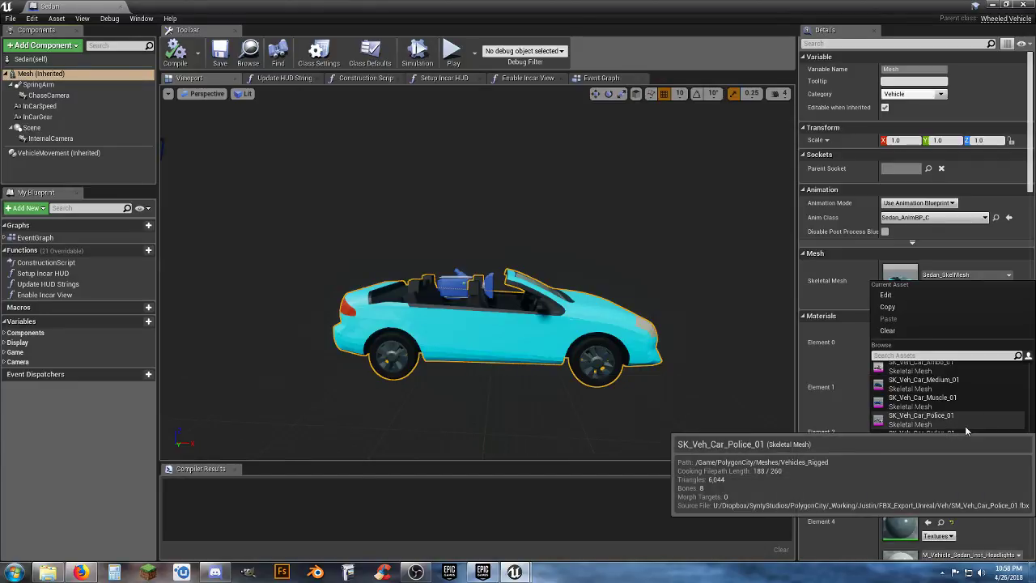
pyautogui.click(923, 416)
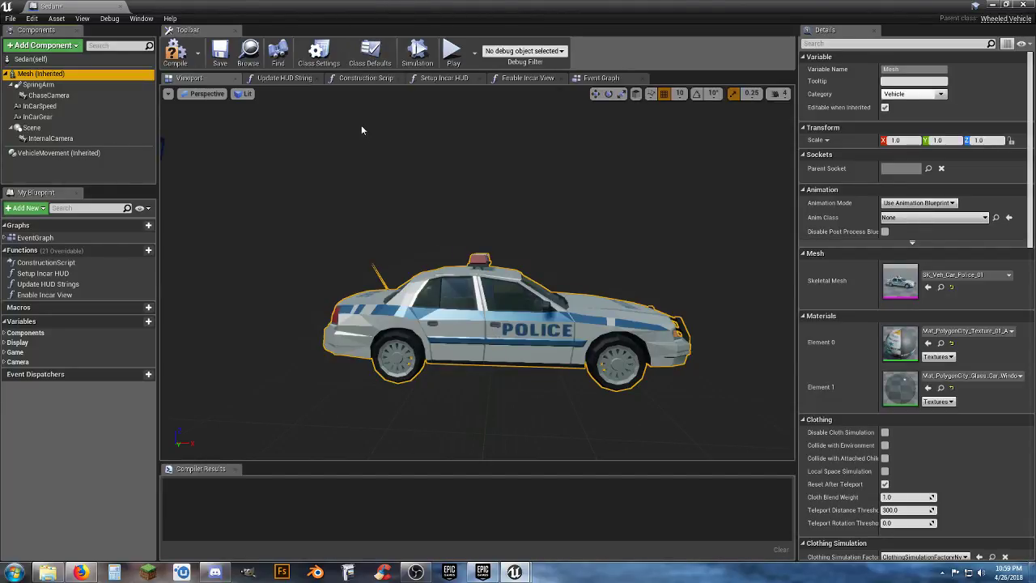
# Step: Examine the speed and gear string logic in the Sedan blueprint's Update HUD Strings function
pyautogui.click(601, 78)
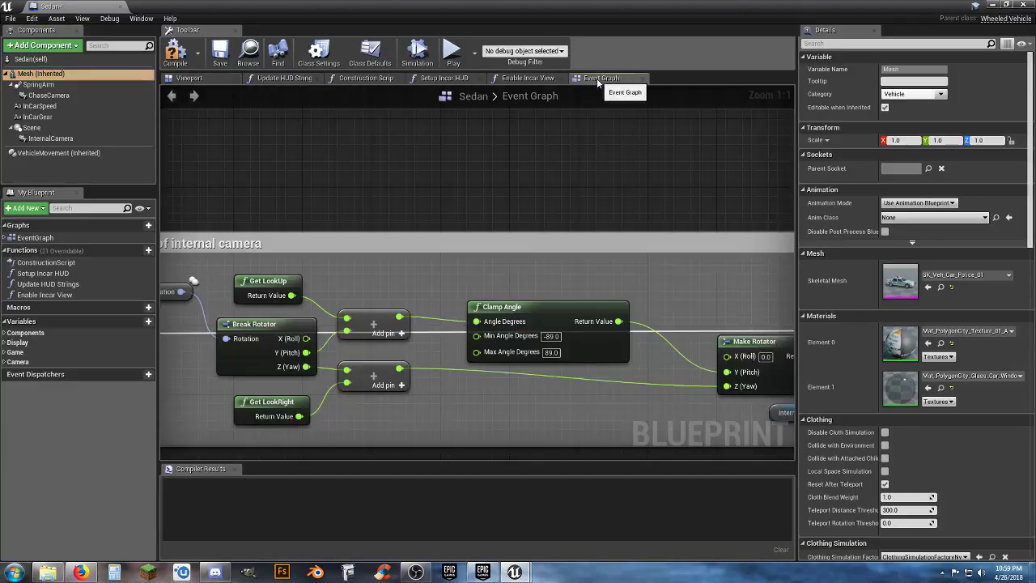
pyautogui.click(303, 79)
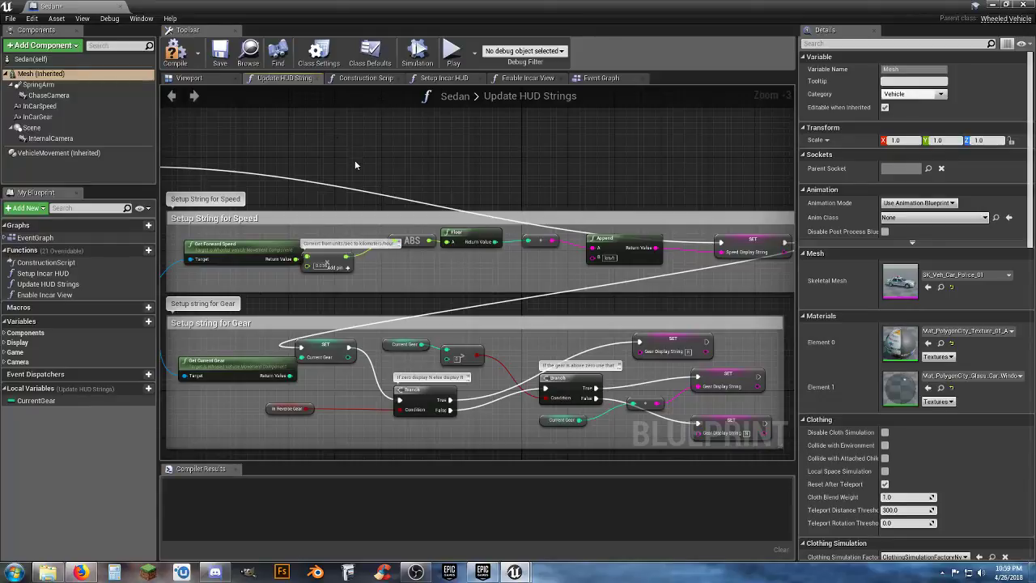
pyautogui.scroll(-2, 354, 159)
pyautogui.scroll(4, 414, 206)
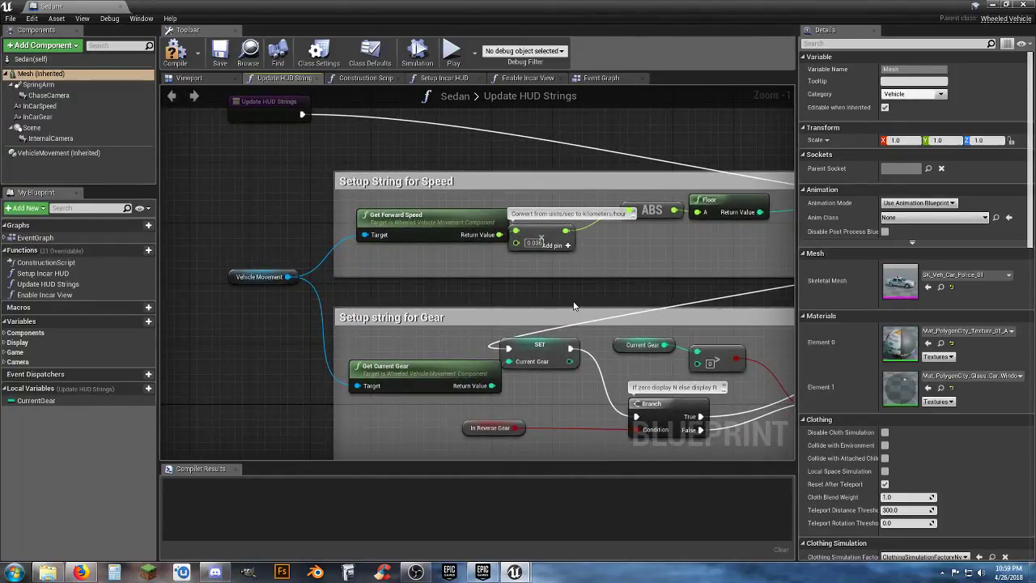
pyautogui.moveTo(573, 306); pyautogui.dragTo(380, 285, button='right')
pyautogui.scroll(-1, 320, 217)
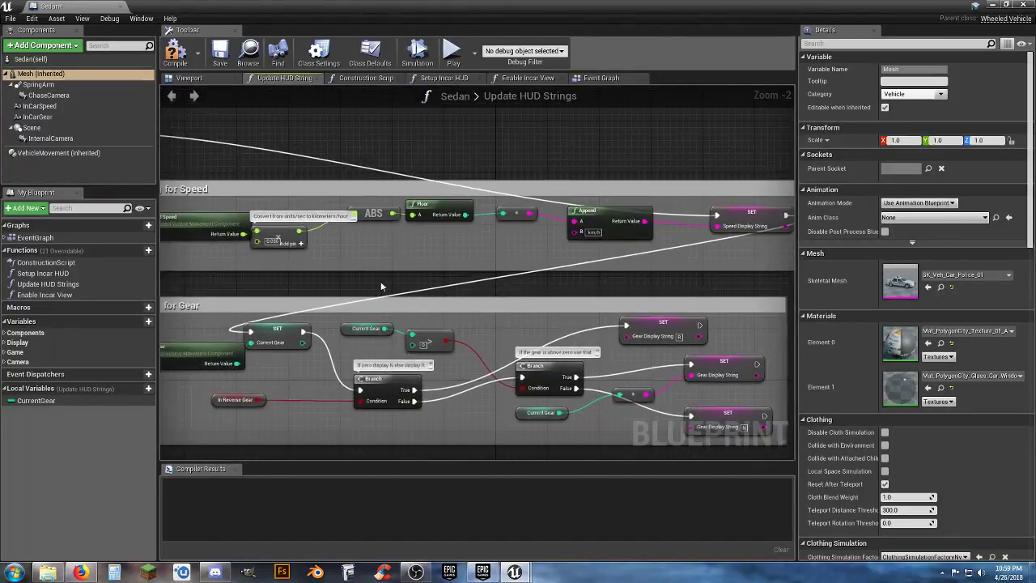
# Step: Close the Setup Incar HUD, Enable Incar View and Update HUD Strings graphs
pyautogui.click(472, 78)
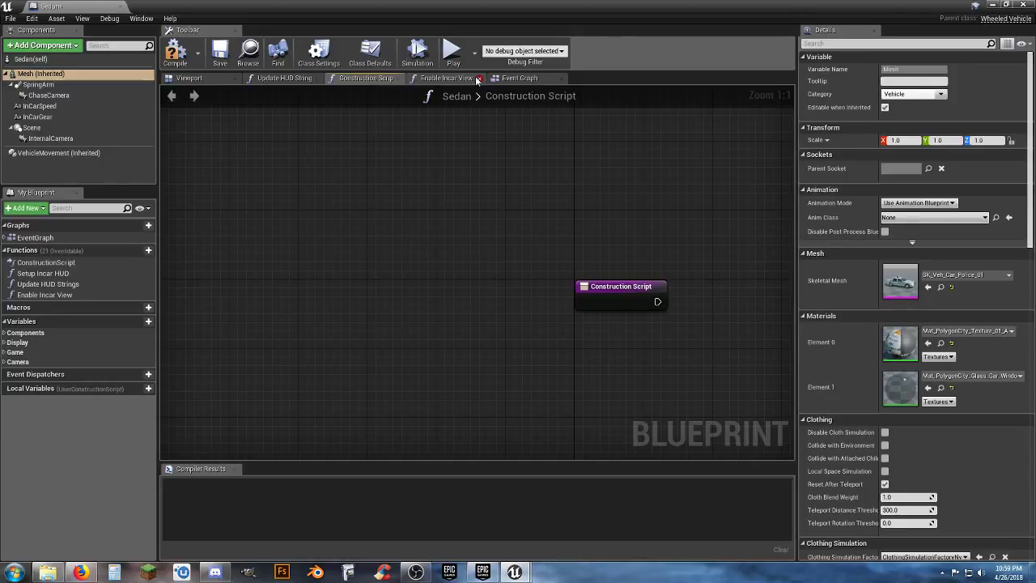
pyautogui.click(475, 78)
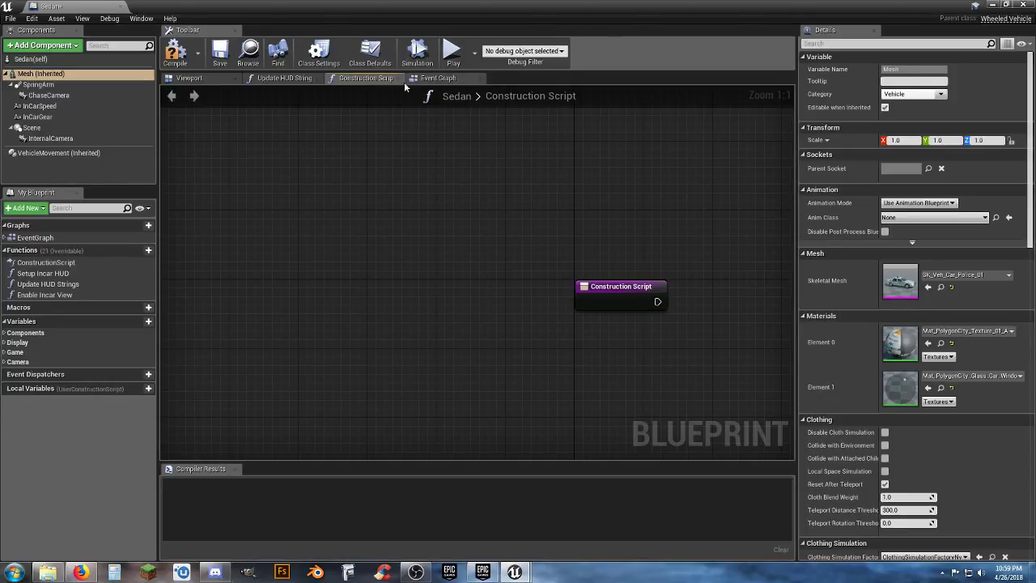
pyautogui.click(317, 79)
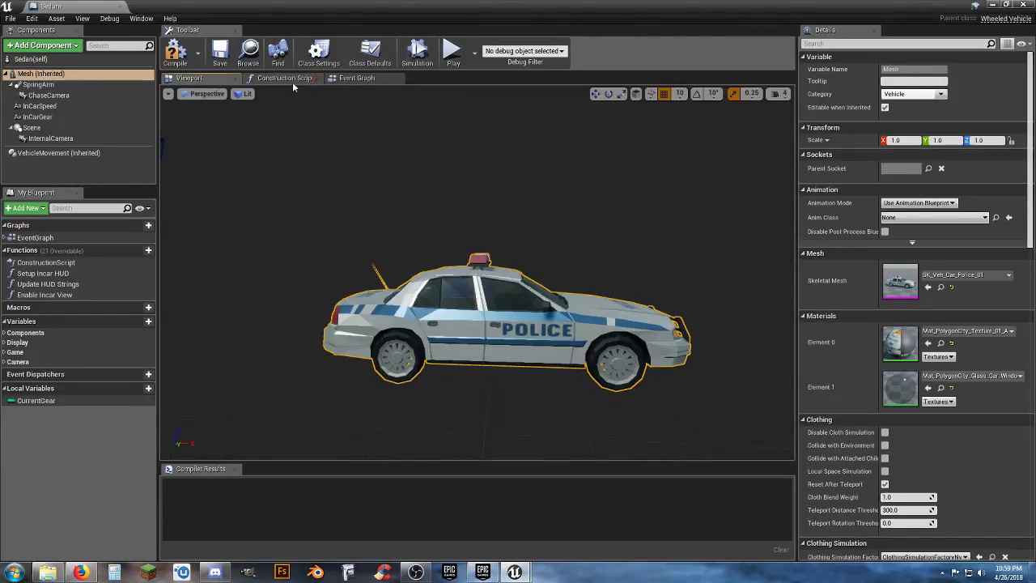
# Step: Examine the Event Graph's internal camera, update, throttle, steering, handbrake and camera toggle sections
pyautogui.click(357, 79)
pyautogui.scroll(-4, 369, 235)
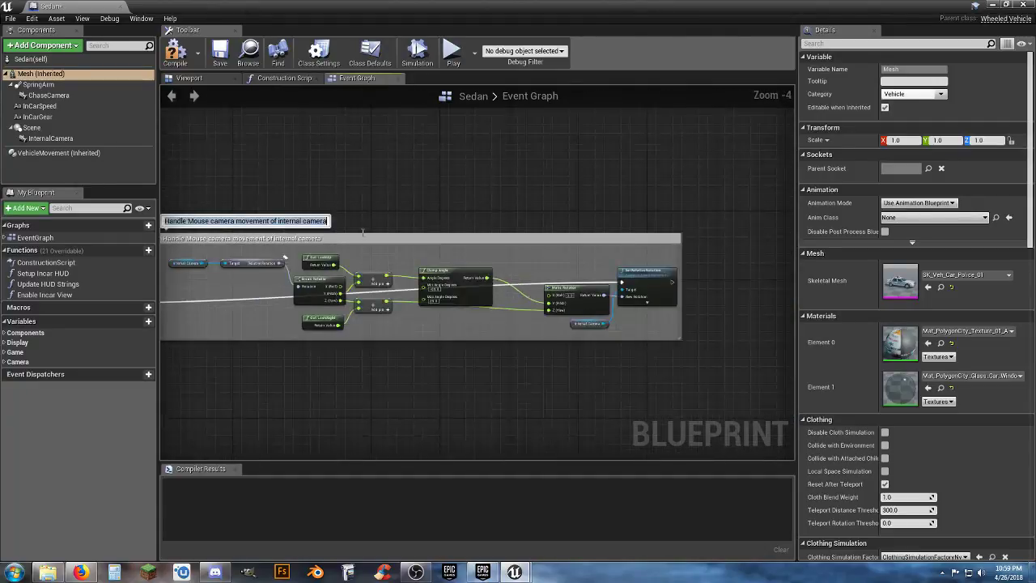
pyautogui.moveTo(398, 188); pyautogui.dragTo(559, 202, button='right')
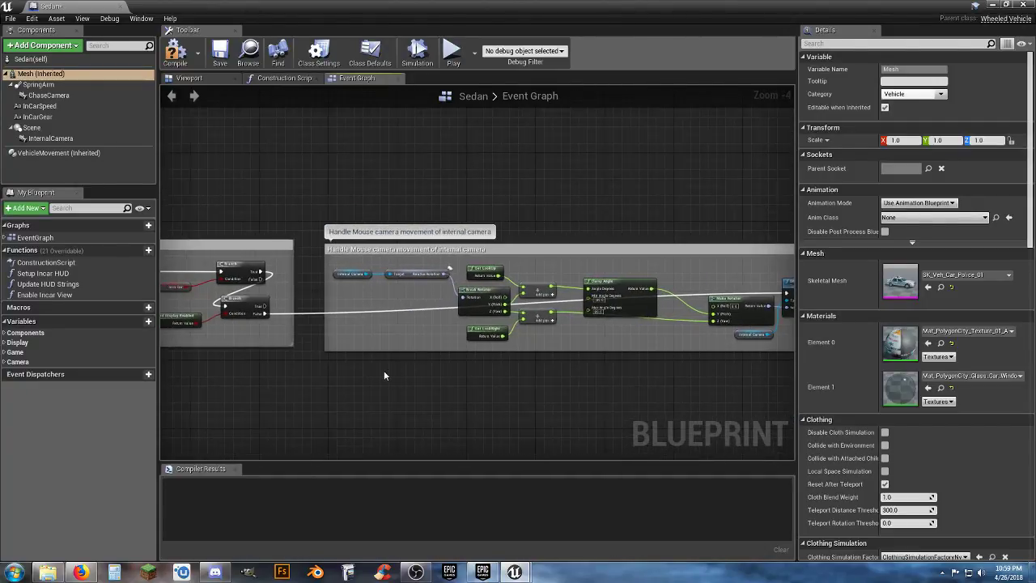
pyautogui.moveTo(384, 369); pyautogui.dragTo(705, 354, button='right')
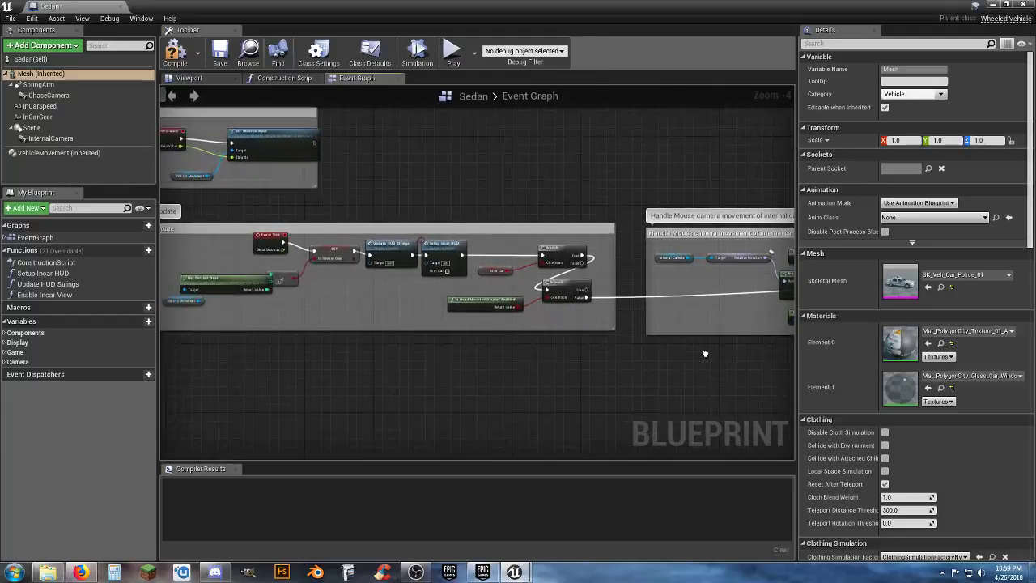
pyautogui.moveTo(428, 347); pyautogui.dragTo(730, 402, button='right')
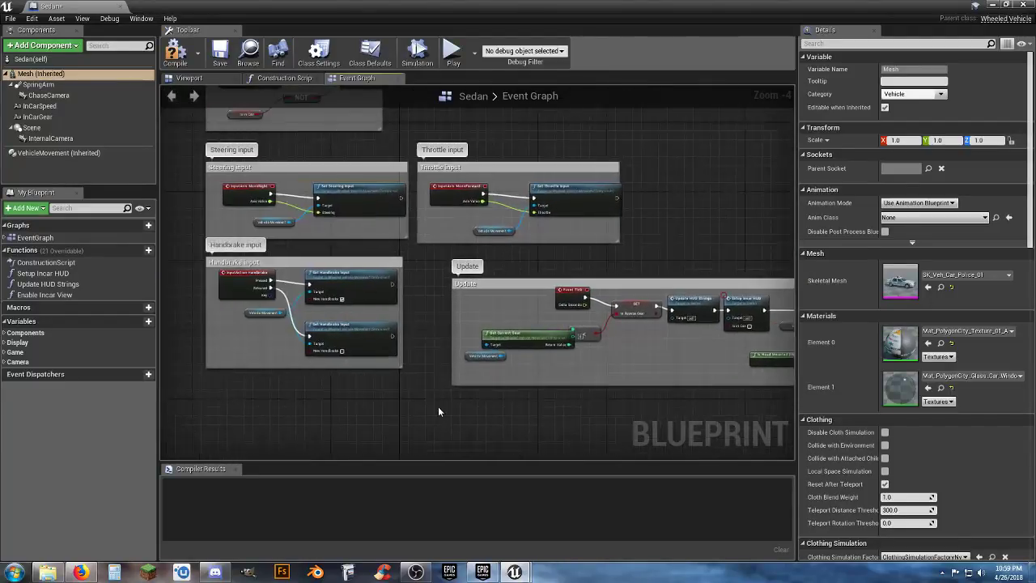
pyautogui.moveTo(438, 408); pyautogui.dragTo(454, 486, button='right')
pyautogui.moveTo(465, 205); pyautogui.dragTo(464, 205, button='right')
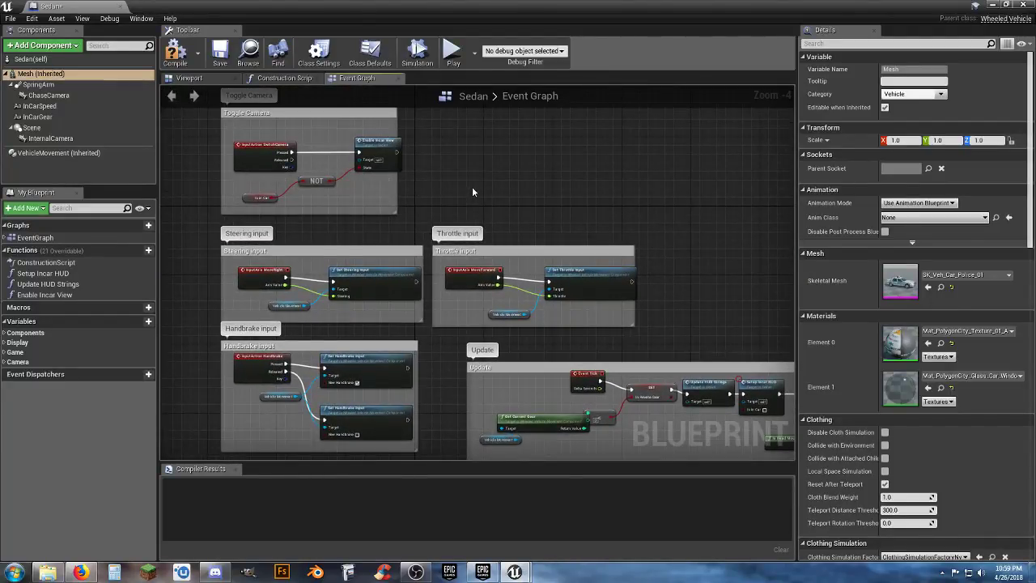
pyautogui.scroll(1, 393, 394)
pyautogui.scroll(-1, 393, 393)
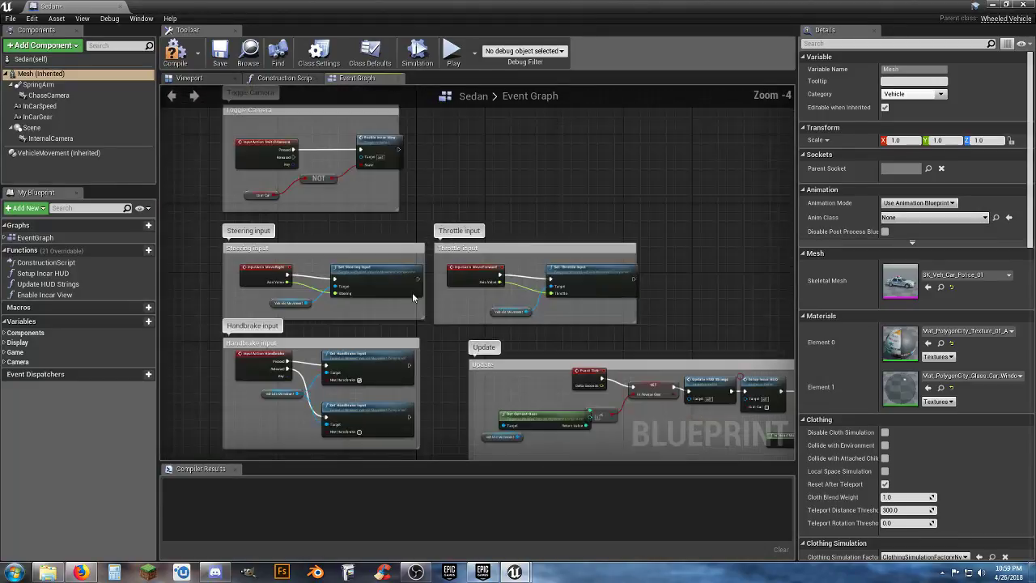
# Step: Close the BP_Cycle_Master blueprint and open the SK_Veh_Car_Police_01 skeleton from the PolygonCity Vehicles_Rigged folder to see its wheel bones
pyautogui.click(194, 79)
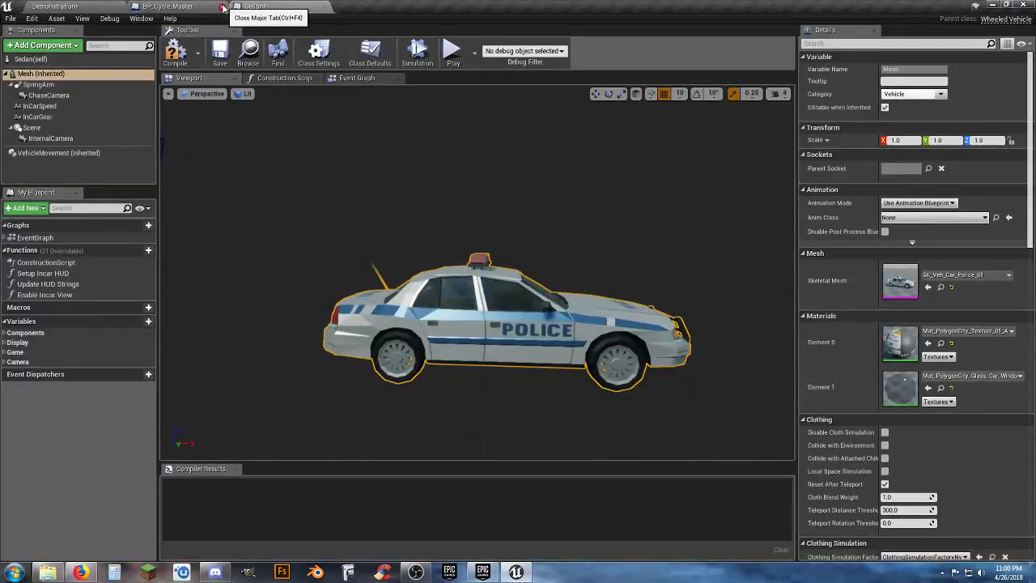
pyautogui.click(223, 7)
pyautogui.click(89, 7)
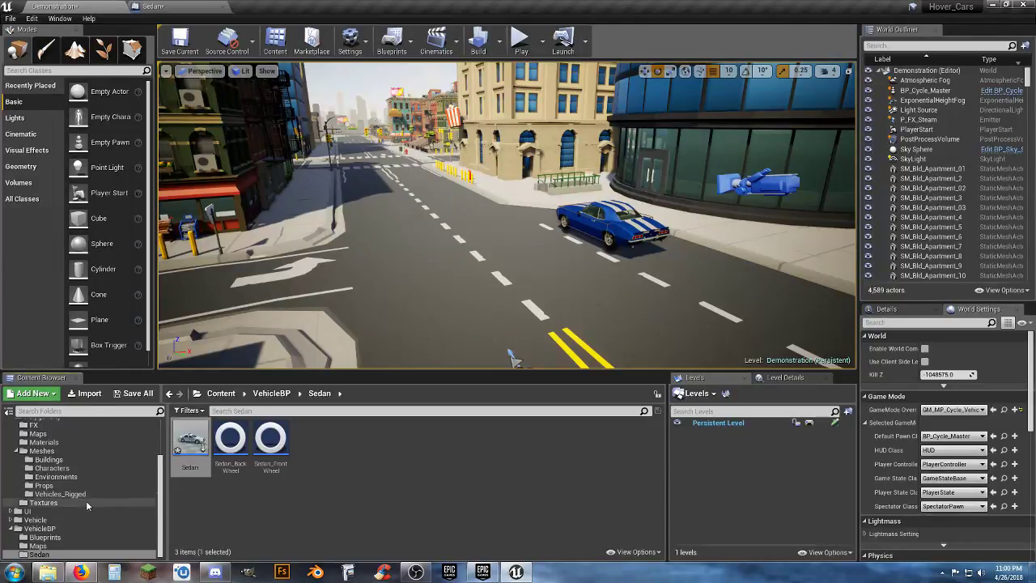
pyautogui.click(60, 494)
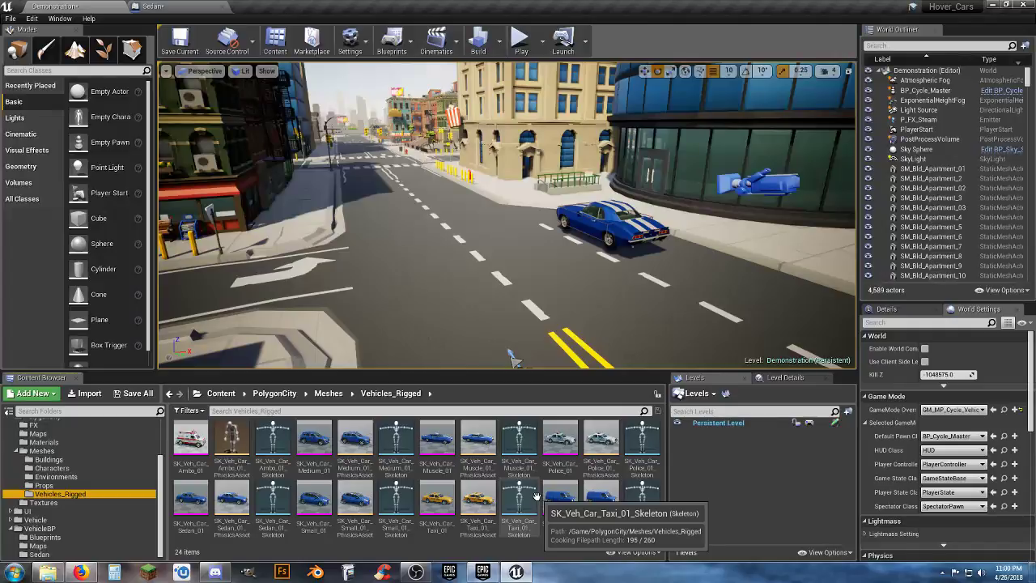
pyautogui.doubleClick(647, 474)
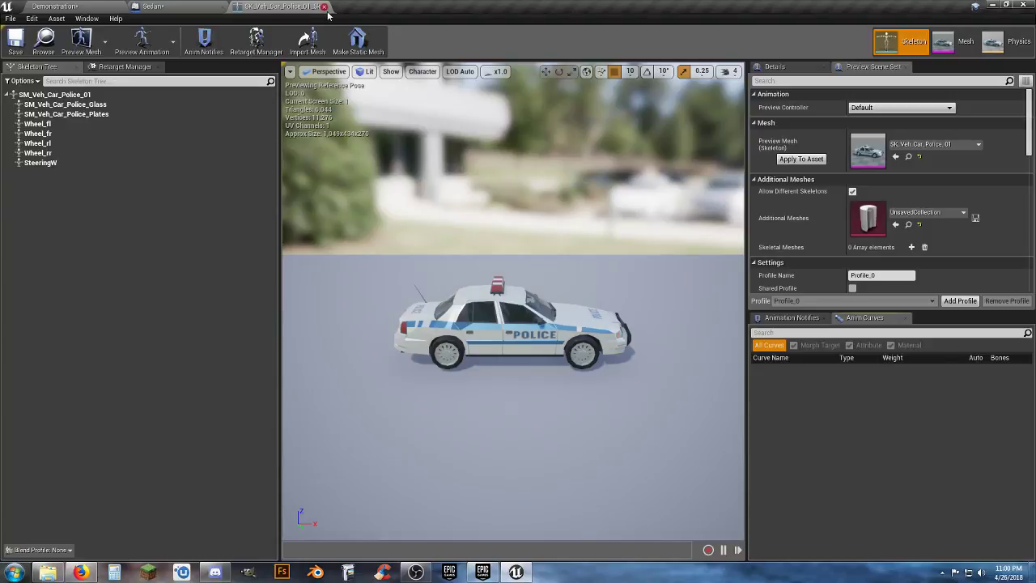
# Step: Return to the Sedan blueprint, search the Mesh component's details for "wheel", and clear the search
pyautogui.click(168, 6)
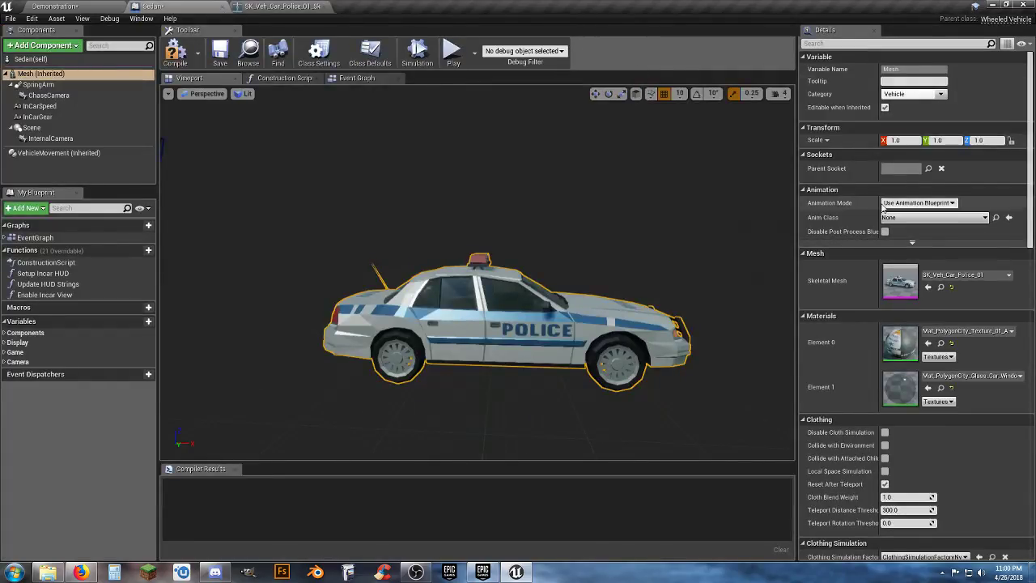
pyautogui.moveTo(1026, 159); pyautogui.dragTo(1026, 324)
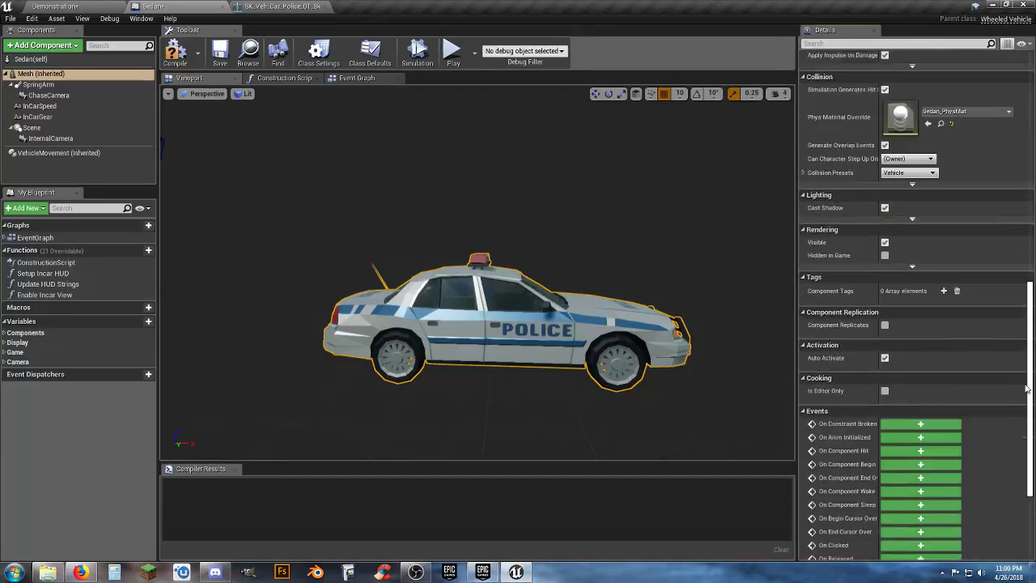
pyautogui.moveTo(1026, 388); pyautogui.dragTo(1026, 121)
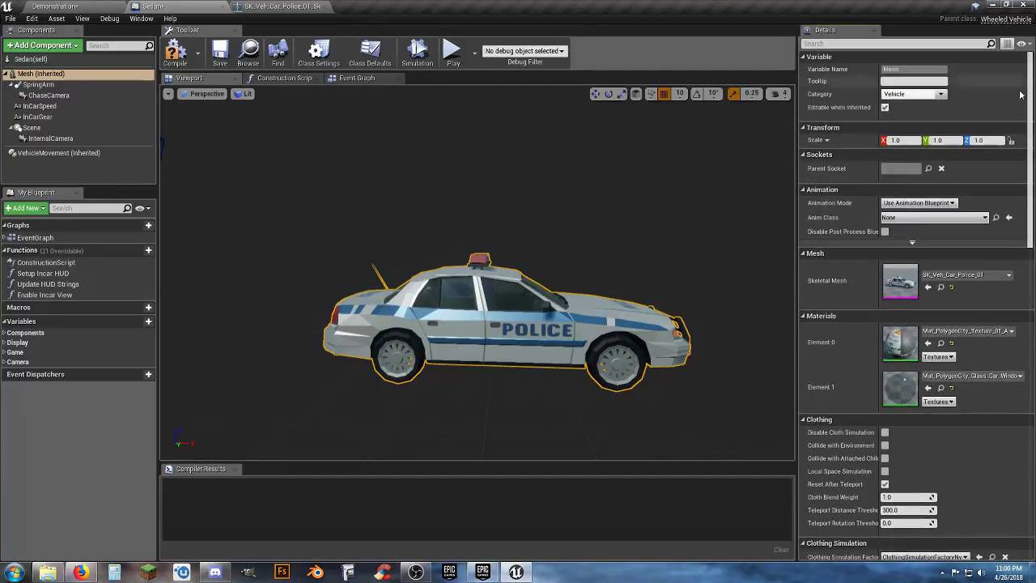
pyautogui.click(851, 44)
pyautogui.write('wheel')
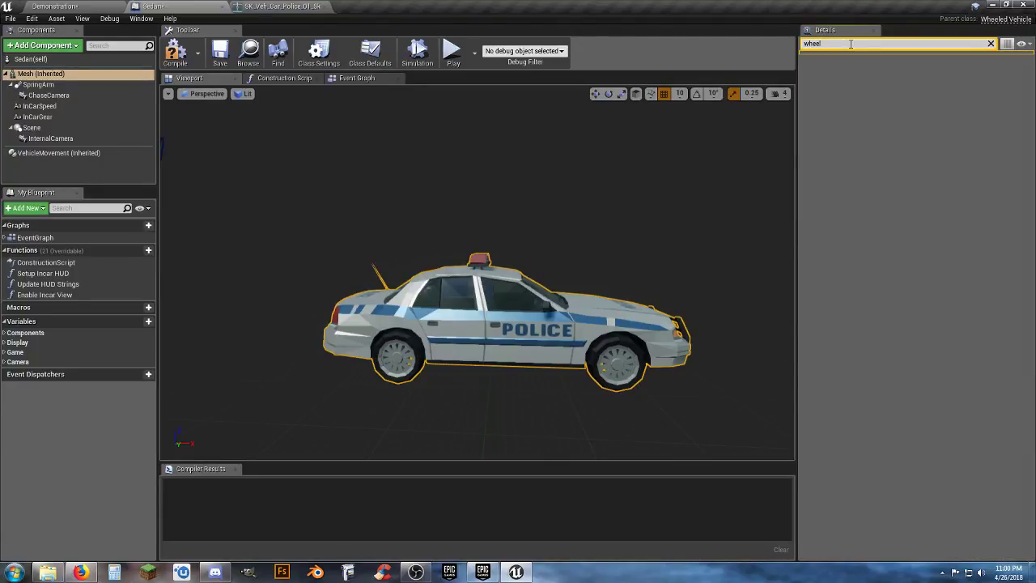
pyautogui.press('BackSpace')
pyautogui.press('BackSpace')
pyautogui.press('BackSpace')
pyautogui.press('BackSpace')
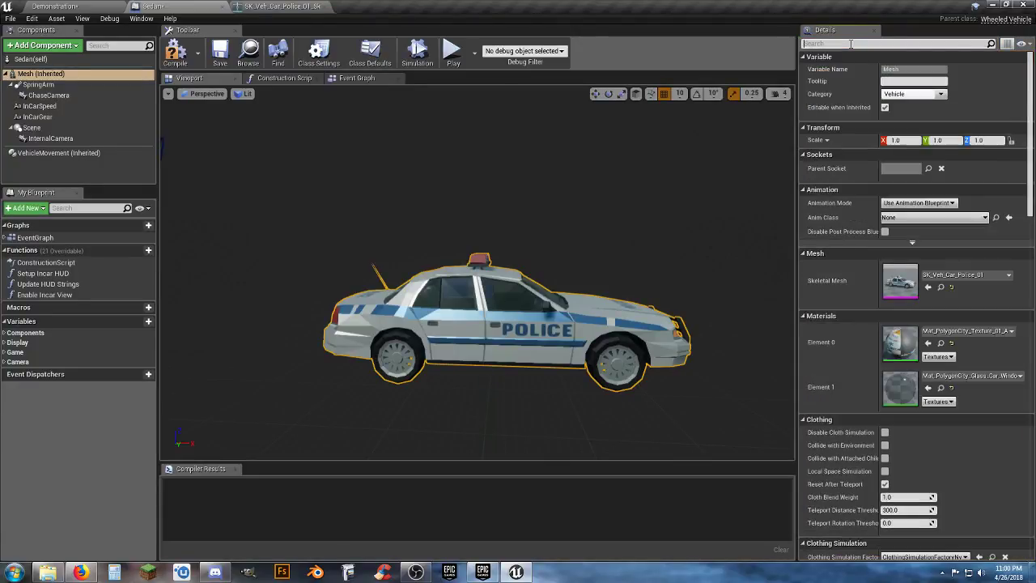
# Step: Search the Sedan root's class defaults for wheel settings and clear the search
pyautogui.click(79, 61)
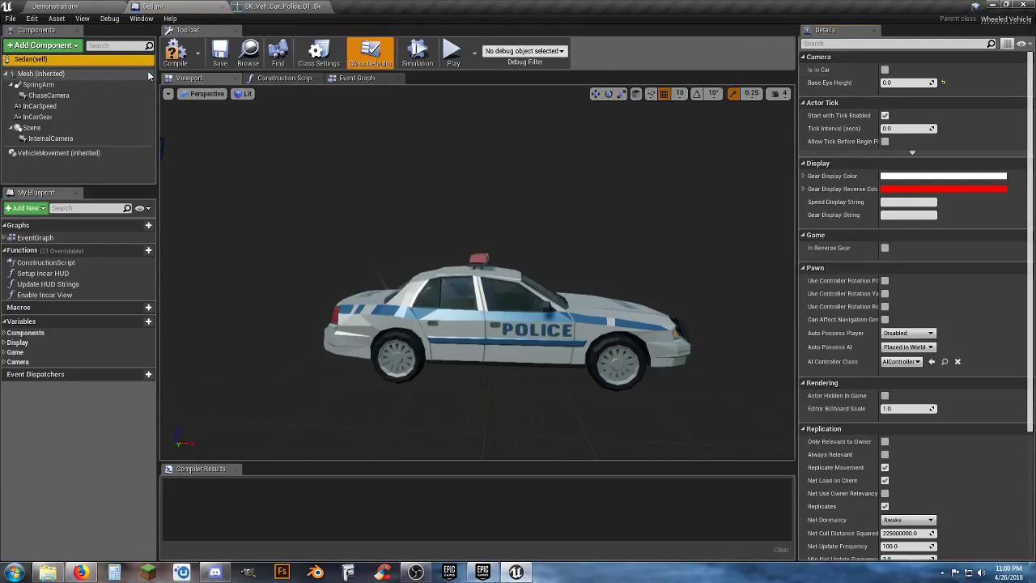
pyautogui.click(851, 44)
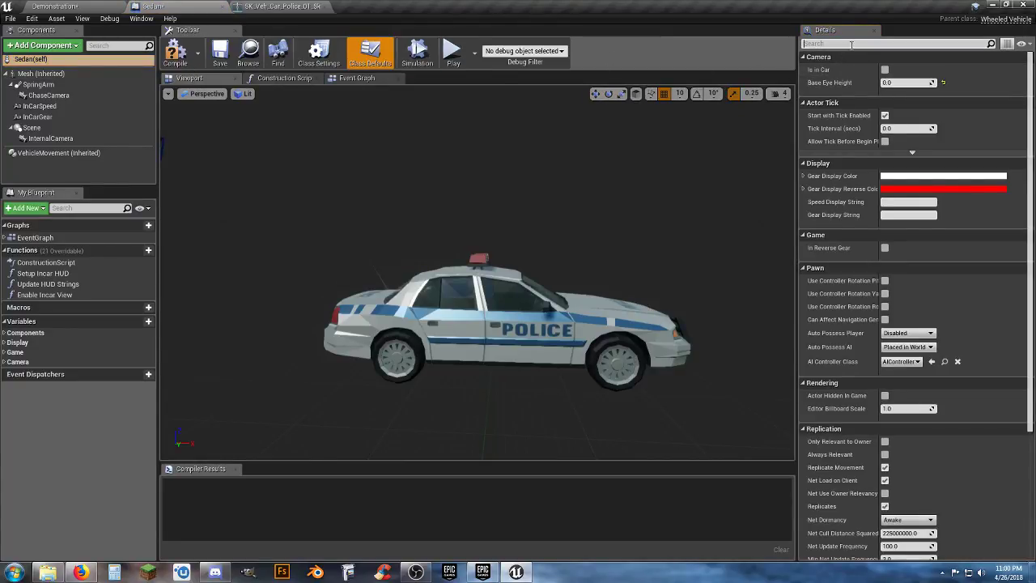
pyautogui.write('whee')
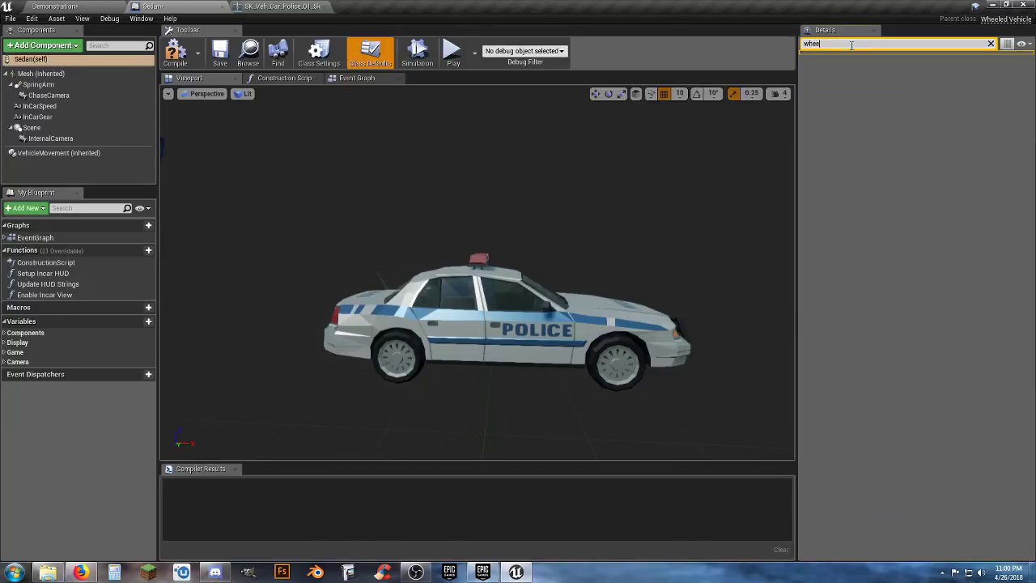
pyautogui.press('BackSpace')
pyautogui.press('BackSpace')
pyautogui.press('BackSpace')
pyautogui.press('BackSpace')
pyautogui.press('BackSpace')
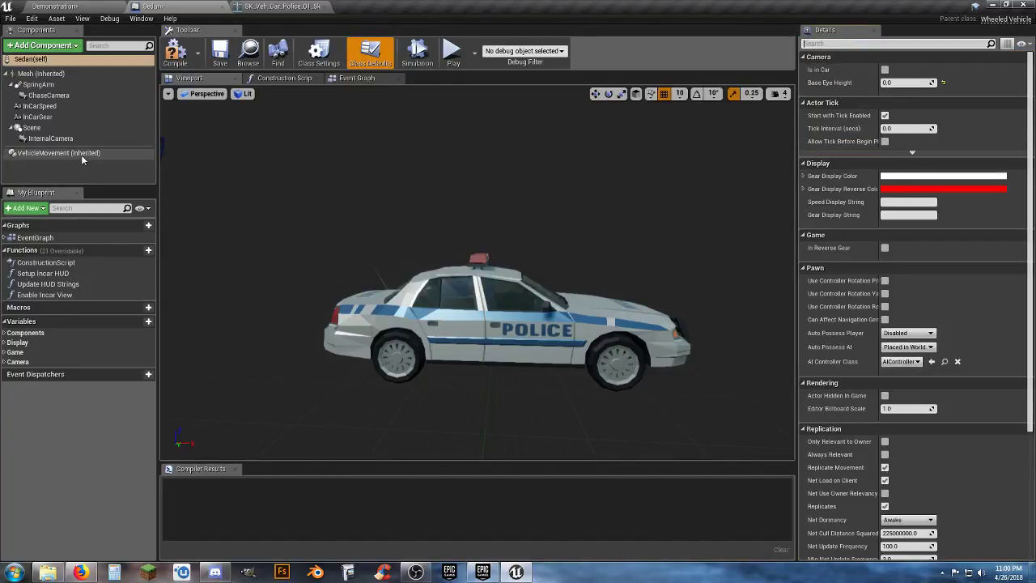
# Step: Select the VehicleMovement component and filter its details by "wheel" to show the Wheel Setups bone names
pyautogui.click(114, 153)
pyautogui.click(870, 43)
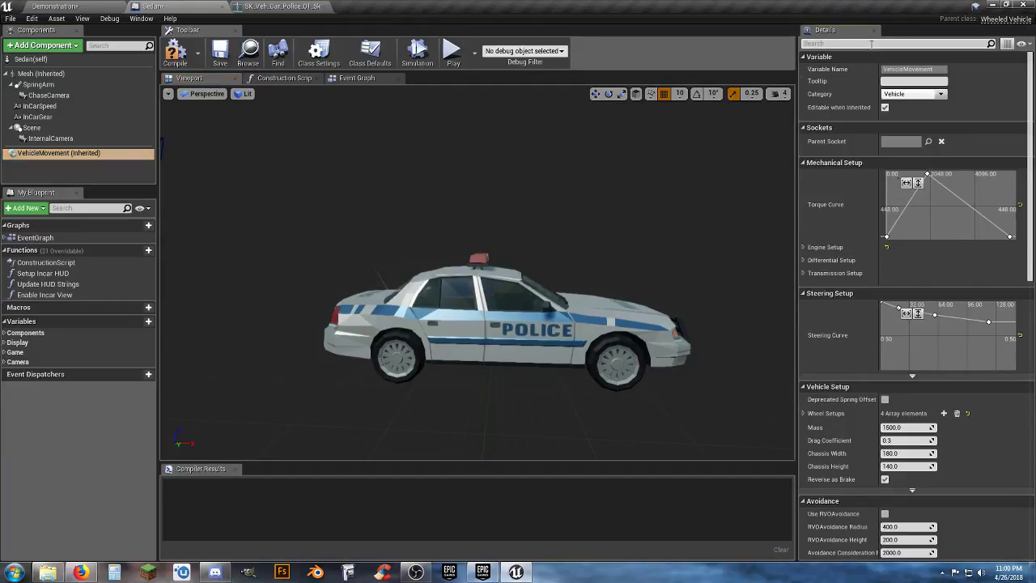
pyautogui.write('wheel')
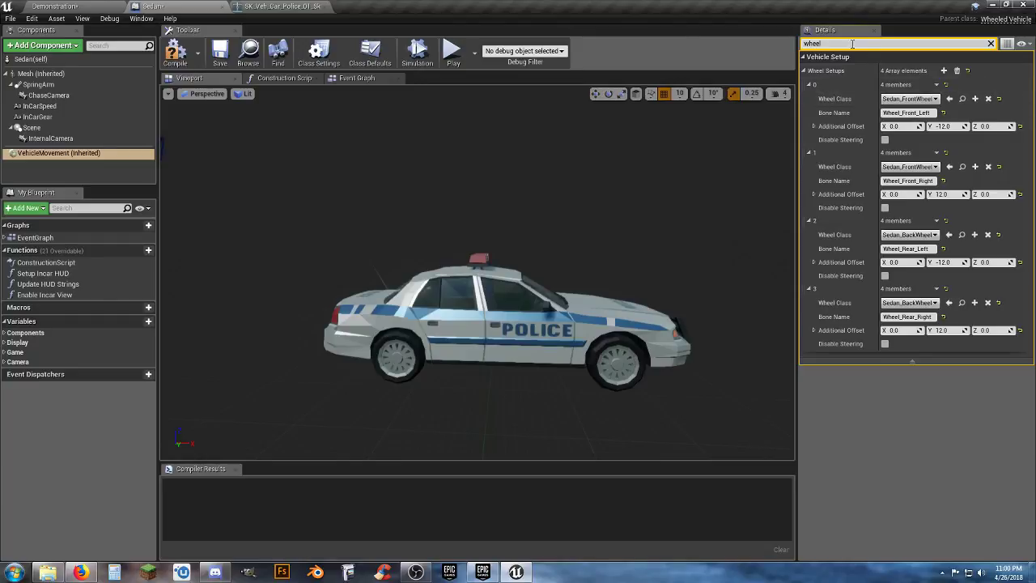
pyautogui.click(57, 156)
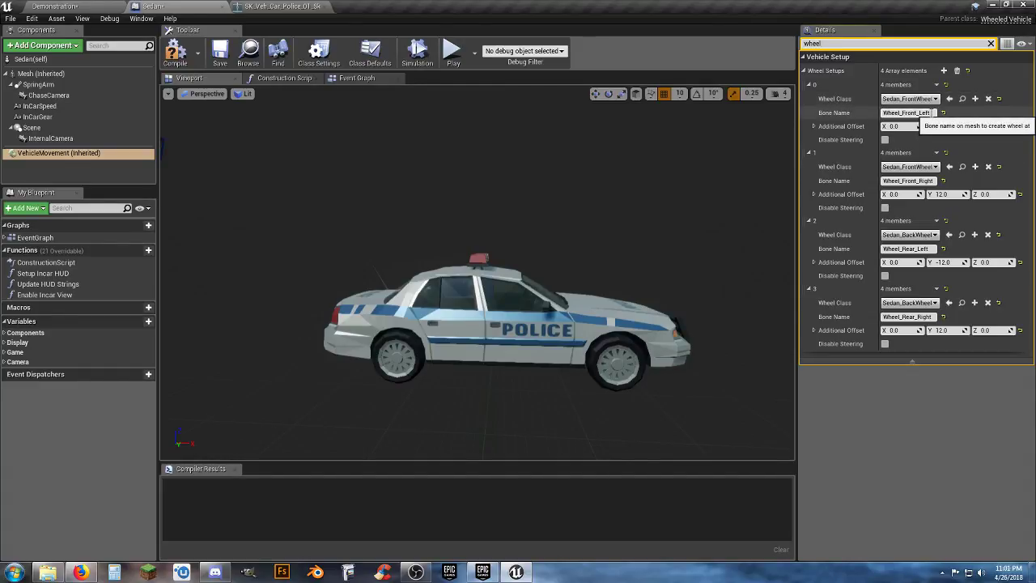
# Step: Set the bone names of the two front wheel setups to Wheel_fl and Wheel_fr
pyautogui.click(935, 113)
pyautogui.moveTo(936, 113); pyautogui.dragTo(905, 114)
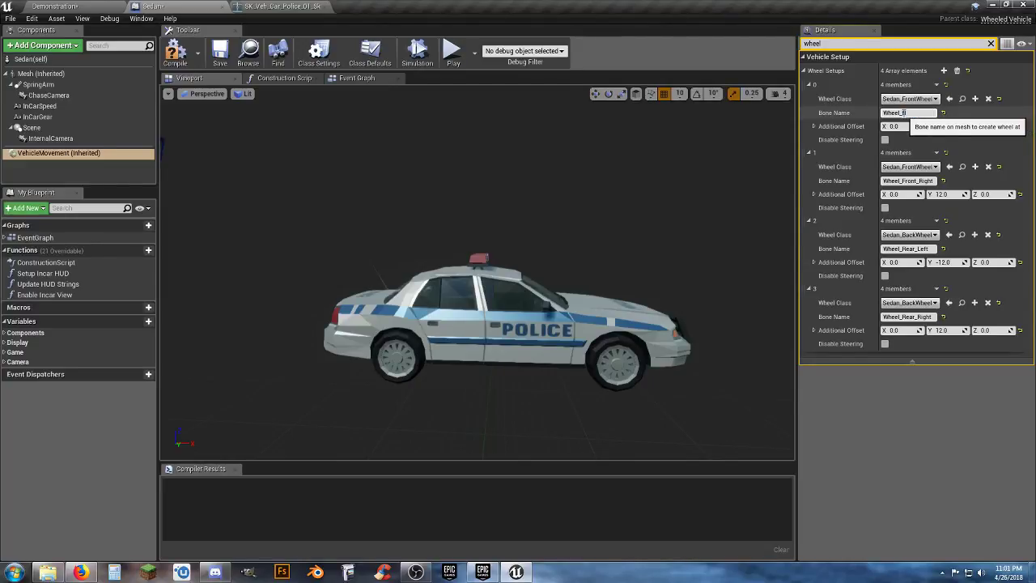
pyautogui.write('F')
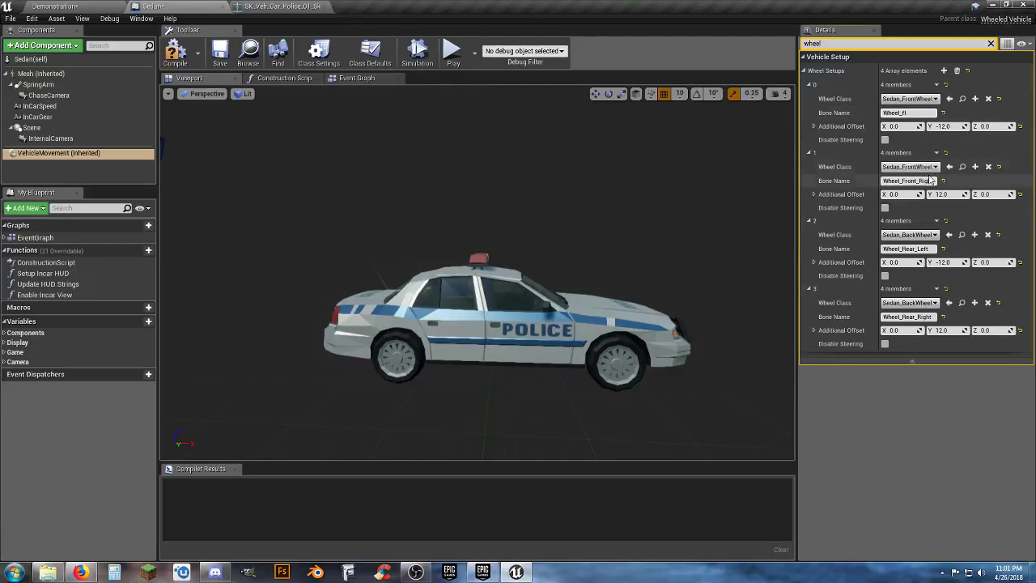
pyautogui.write('l')
pyautogui.click(933, 181)
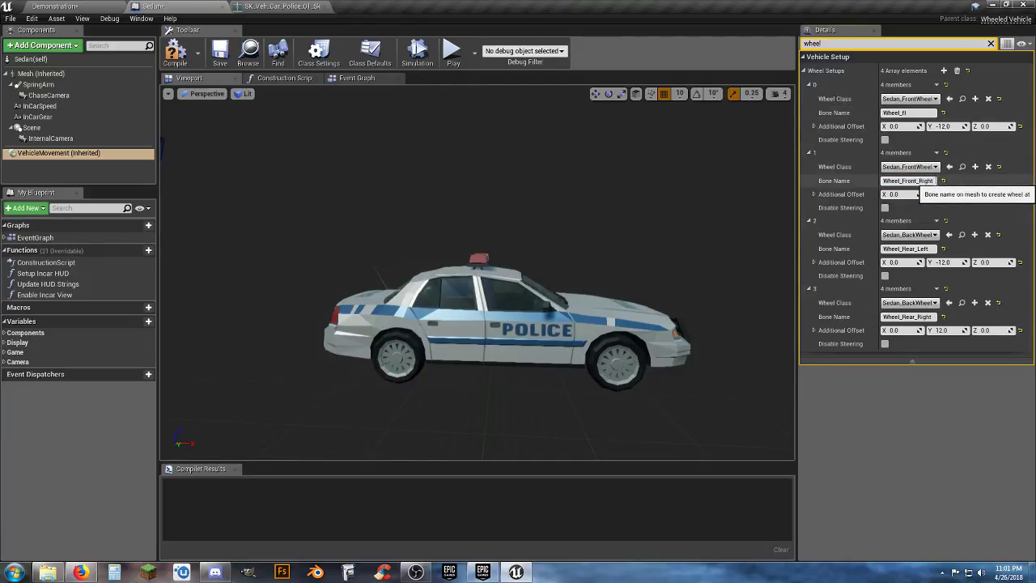
pyautogui.moveTo(913, 181); pyautogui.dragTo(903, 180)
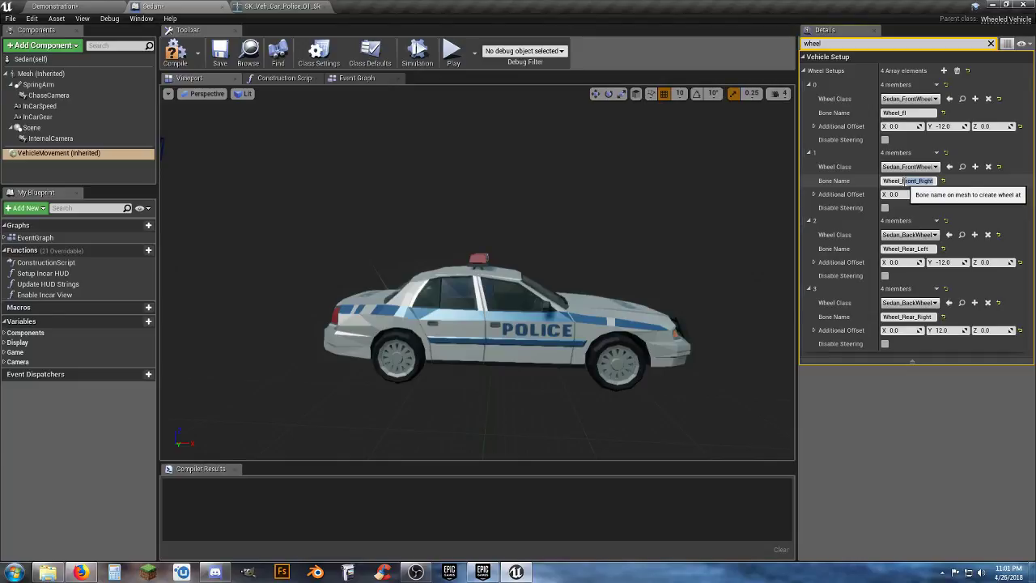
pyautogui.write('fr')
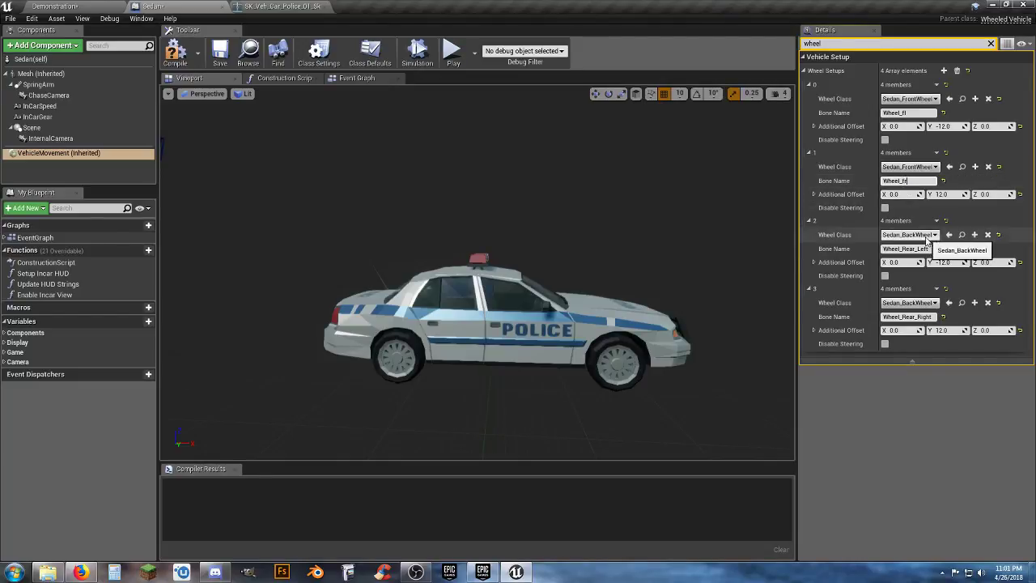
# Step: Set the bone names of the two rear wheel setups to Wheel_rl and Wheel_rr, and compile and save the Sedan blueprint
pyautogui.click(934, 249)
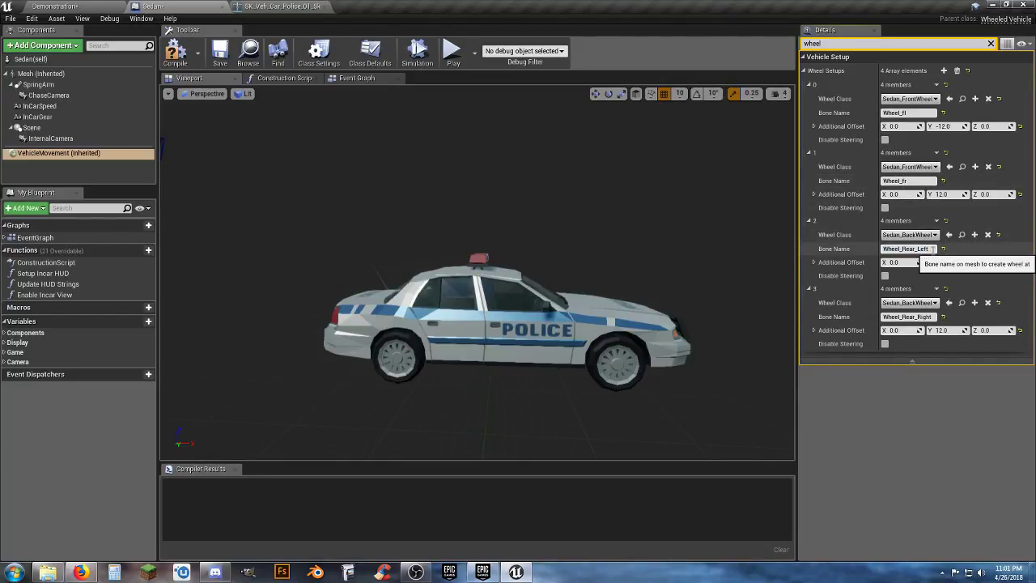
pyautogui.doubleClick(930, 249)
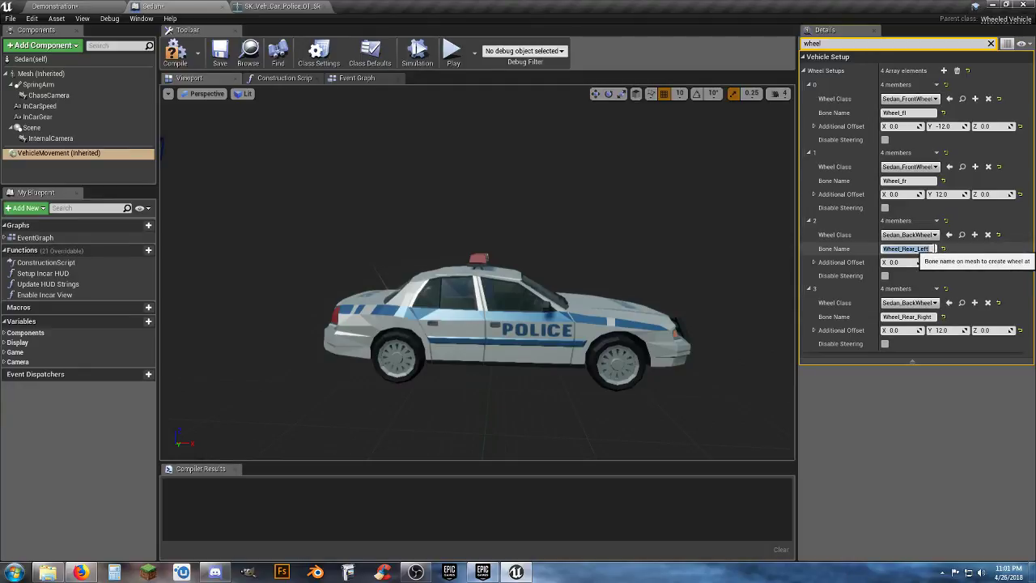
pyautogui.hotkey('shift', 'Right')
pyautogui.moveTo(929, 249); pyautogui.dragTo(917, 249)
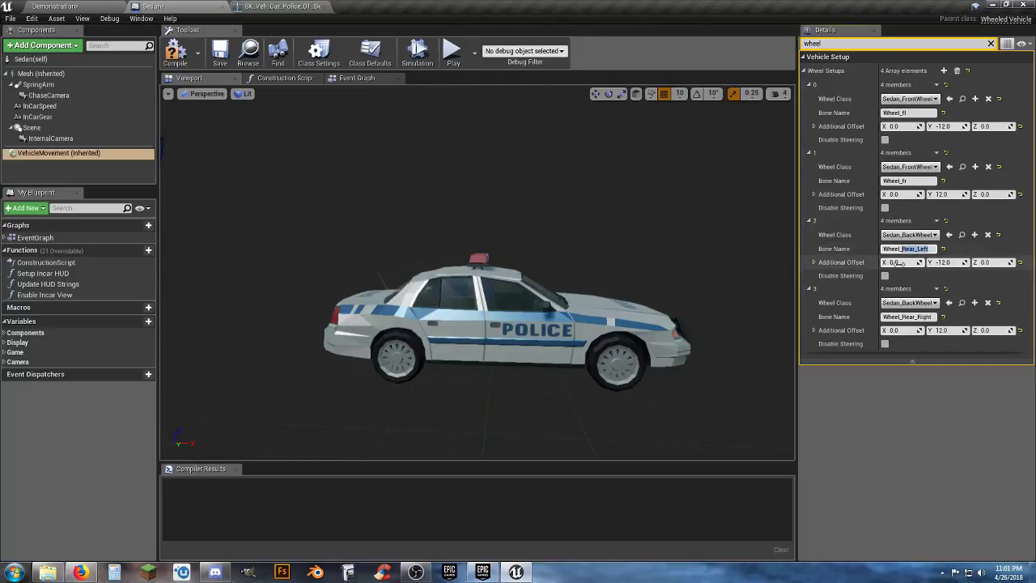
pyautogui.write('l_r')
pyautogui.click(930, 316)
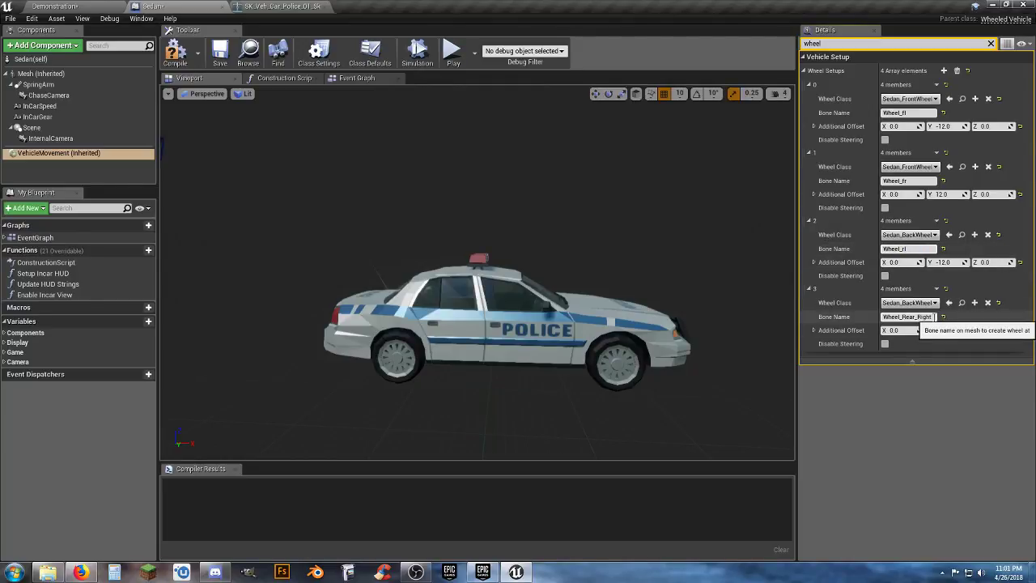
pyautogui.click(936, 317)
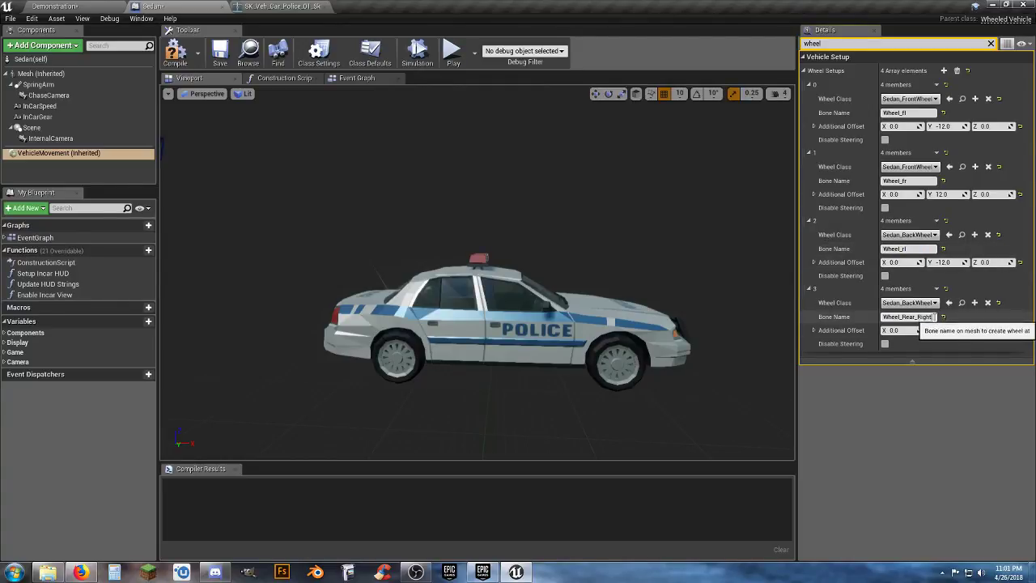
pyautogui.moveTo(936, 316); pyautogui.dragTo(906, 317)
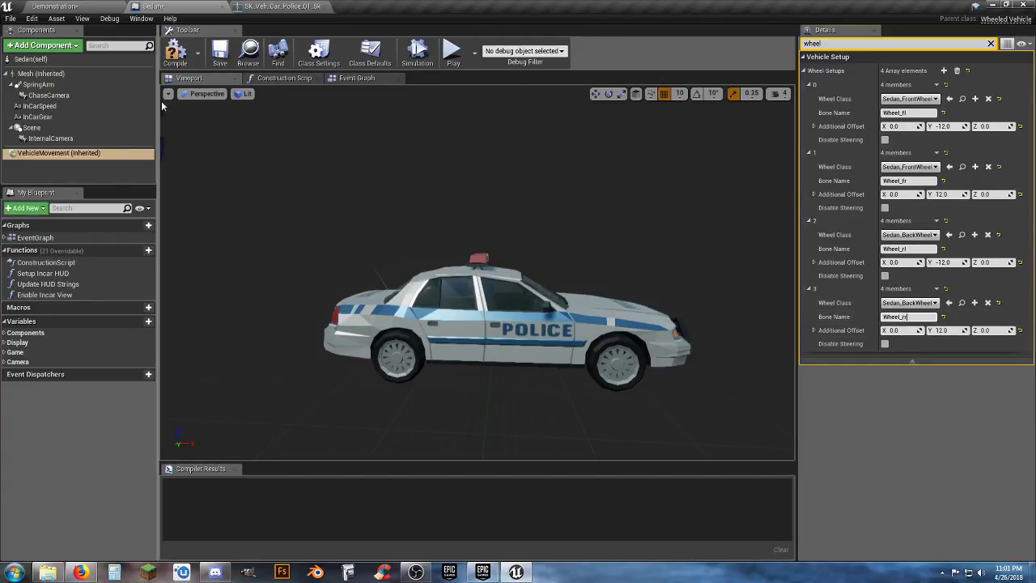
pyautogui.click(175, 48)
pyautogui.click(218, 54)
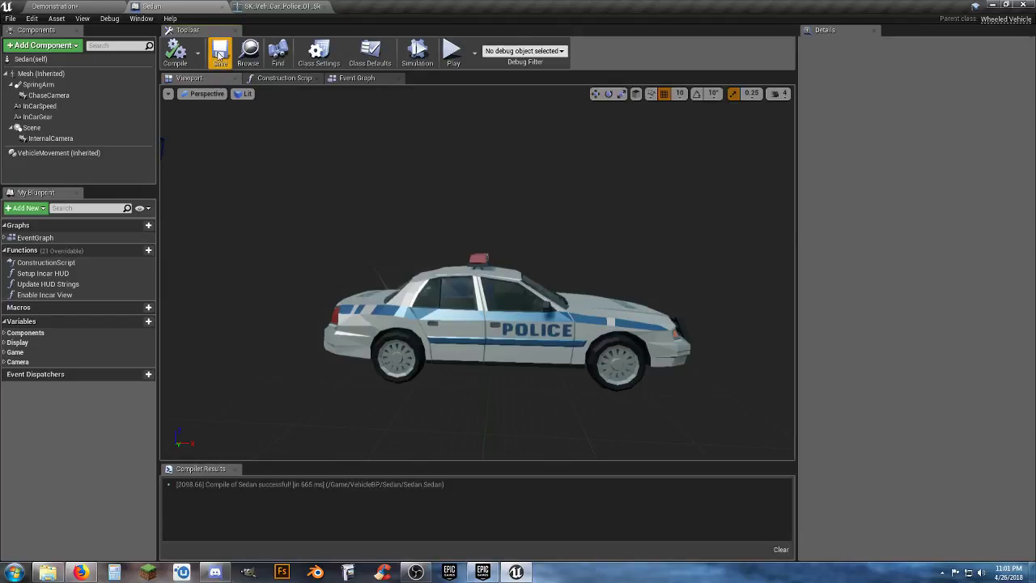
# Step: Set the Demonstration level's GameMode Override to VehicleGameMode in the world settings
pyautogui.click(83, 8)
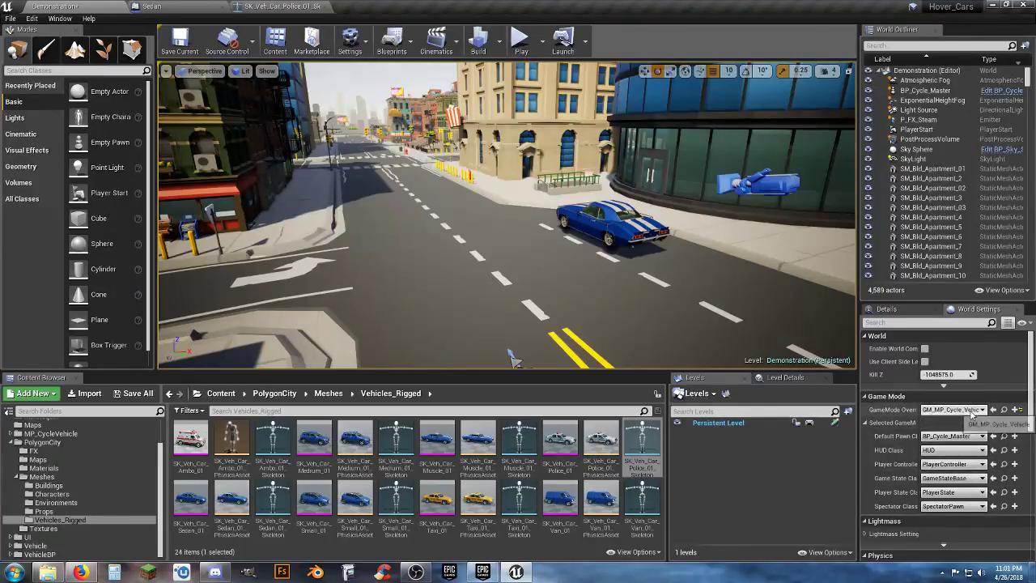
pyautogui.click(954, 410)
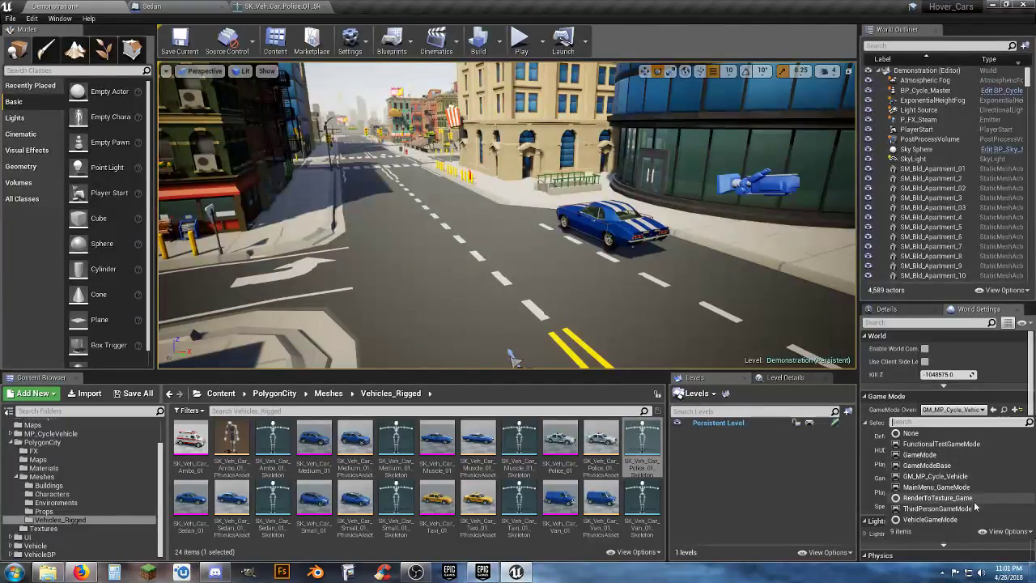
pyautogui.click(955, 525)
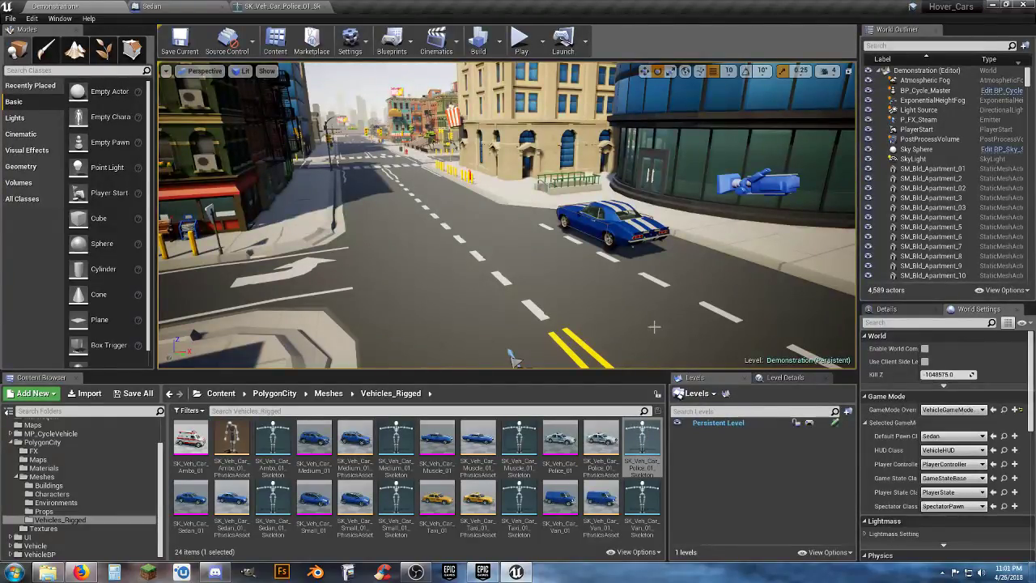
# Step: Play-test the level by driving the police car through the city streets, trying the in-car camera view, and end the session
pyautogui.click(519, 42)
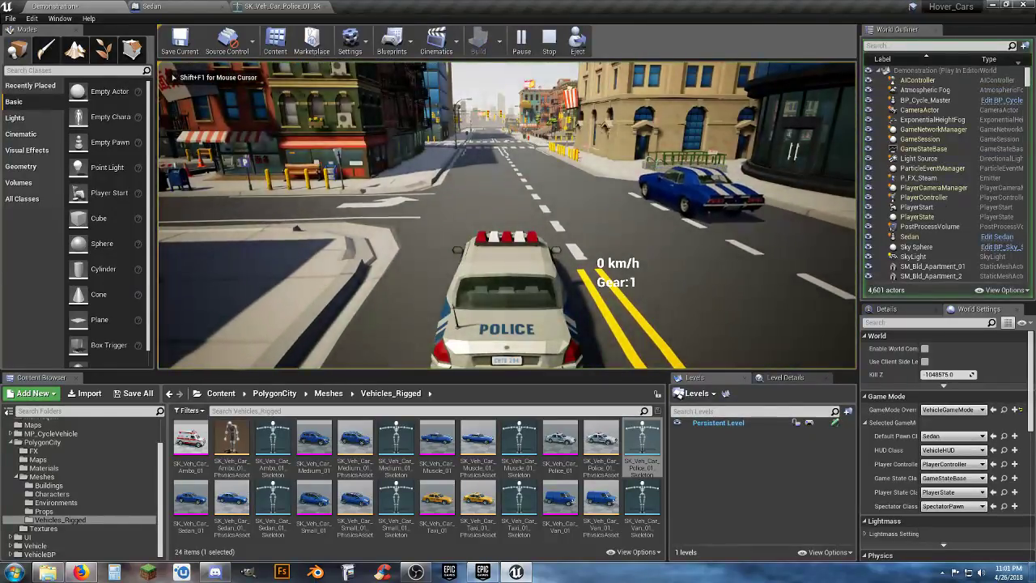
pyautogui.press('w')
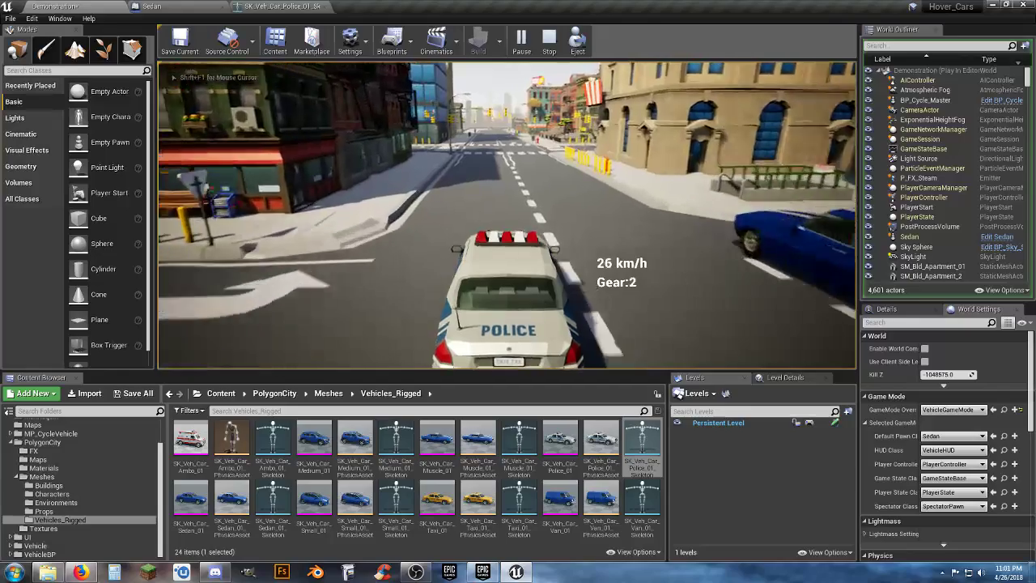
pyautogui.press('w')
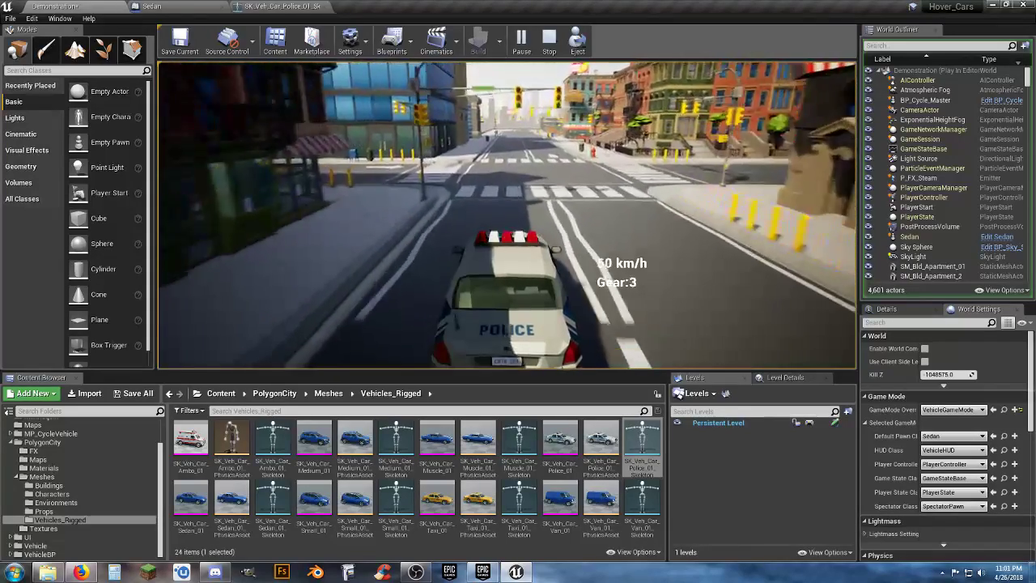
pyautogui.press('w')
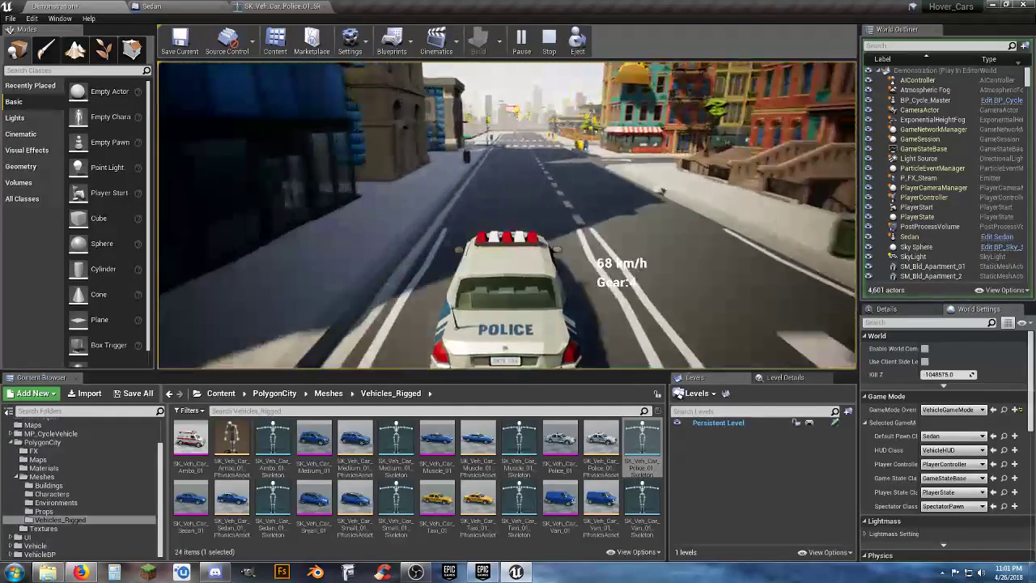
pyautogui.press('w')
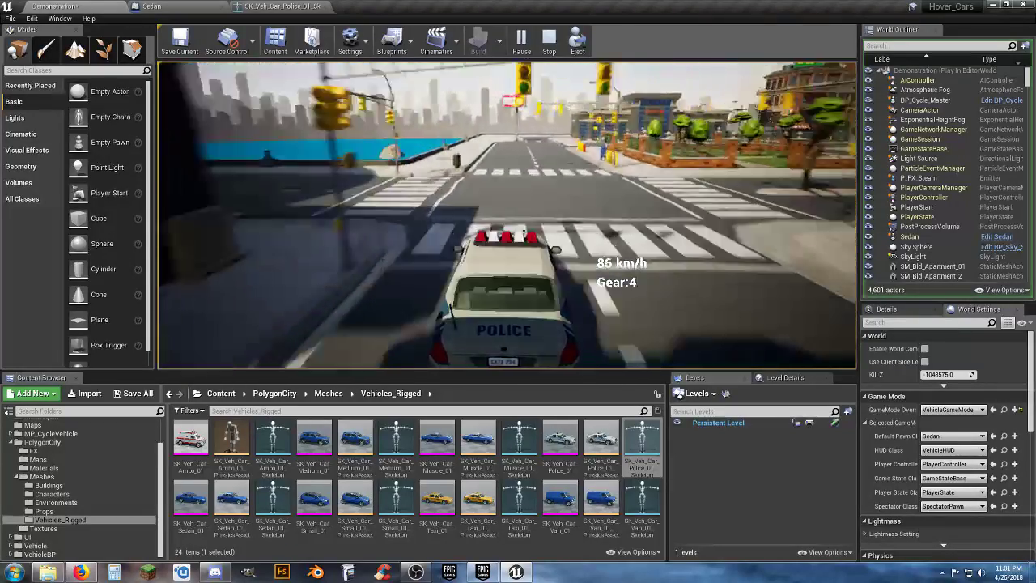
pyautogui.press('a')
pyautogui.press('s')
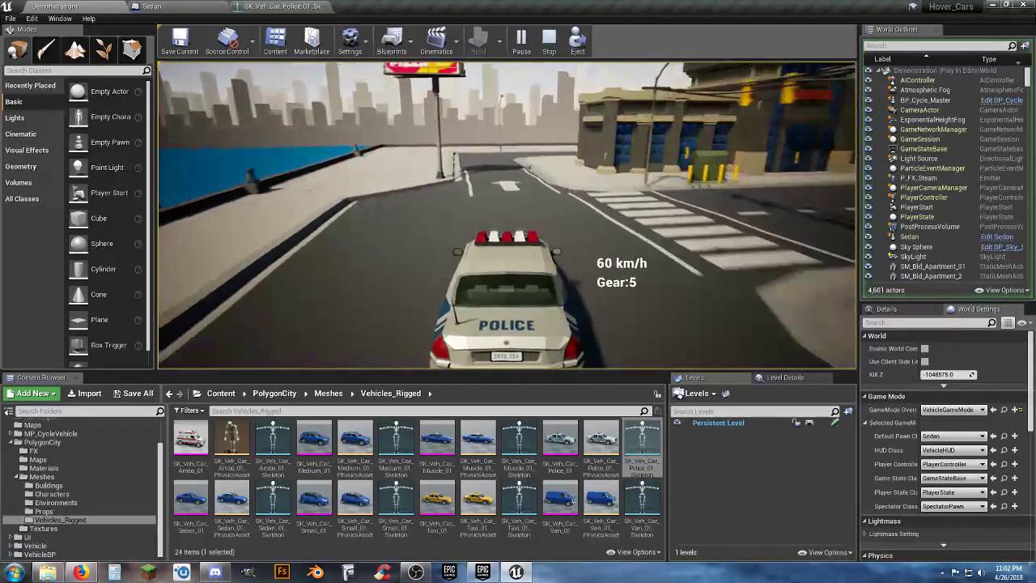
pyautogui.press('s')
pyautogui.press('d')
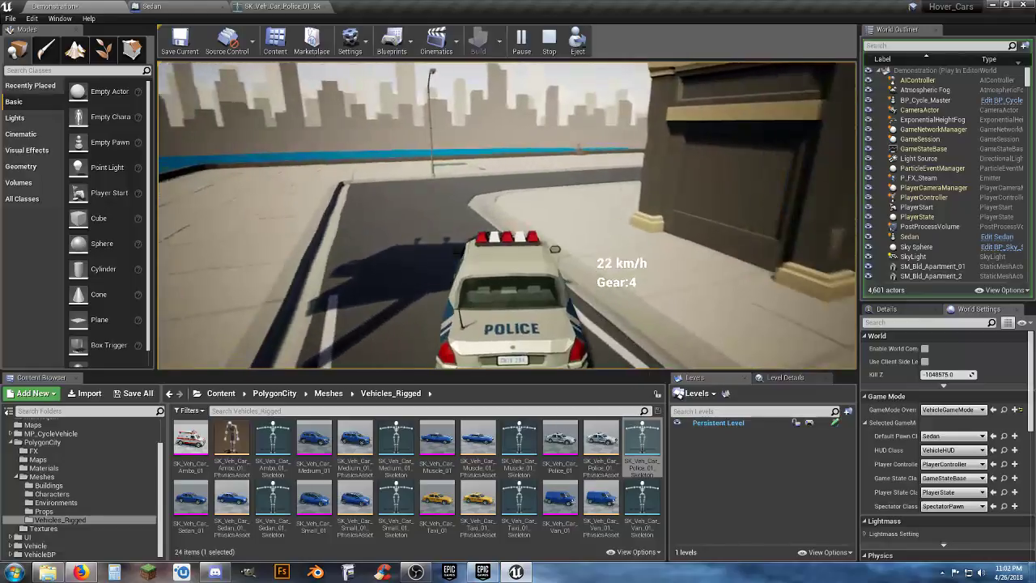
pyautogui.press('w')
pyautogui.press('a')
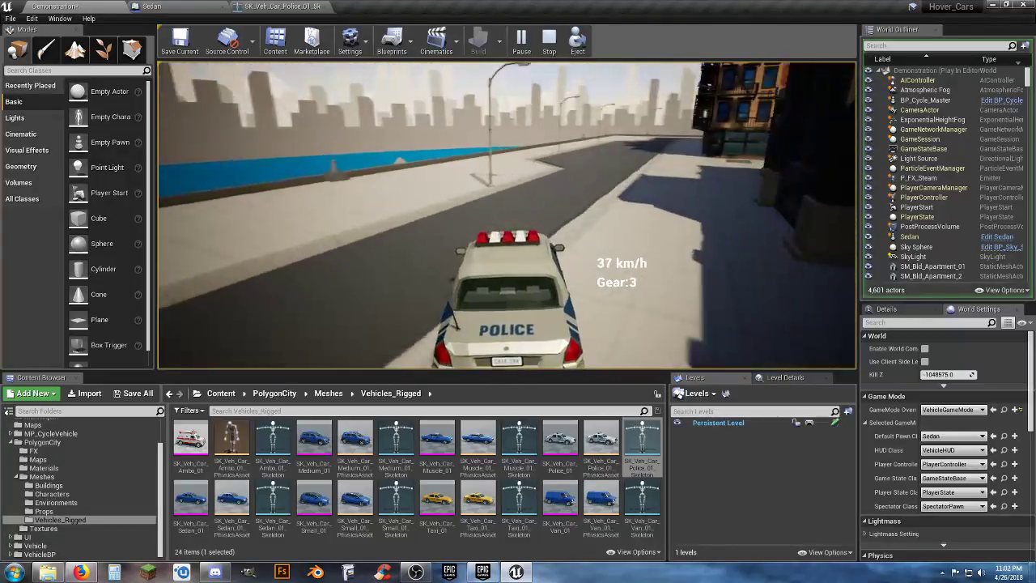
pyautogui.press('d')
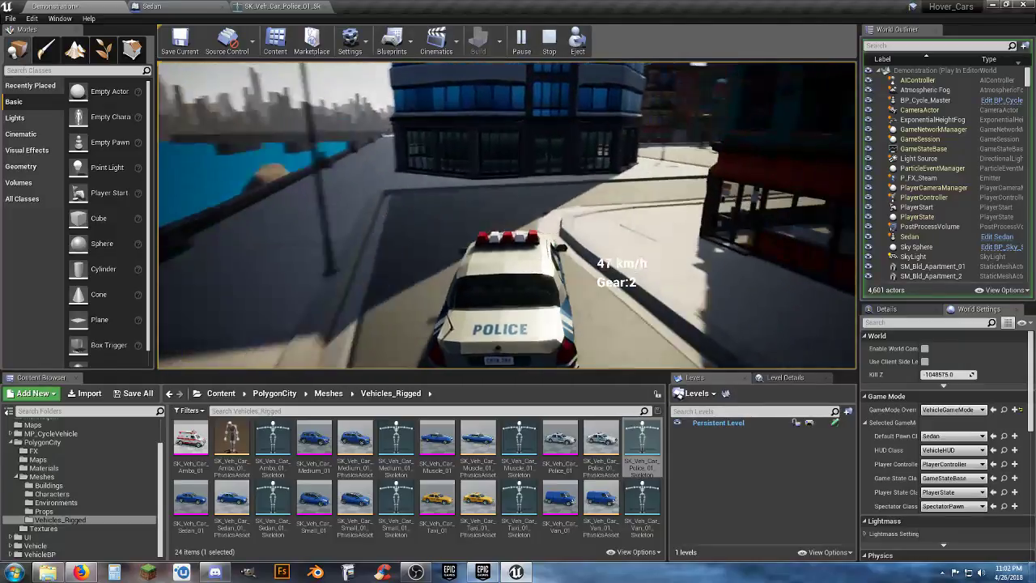
pyautogui.press('d')
pyautogui.press('w')
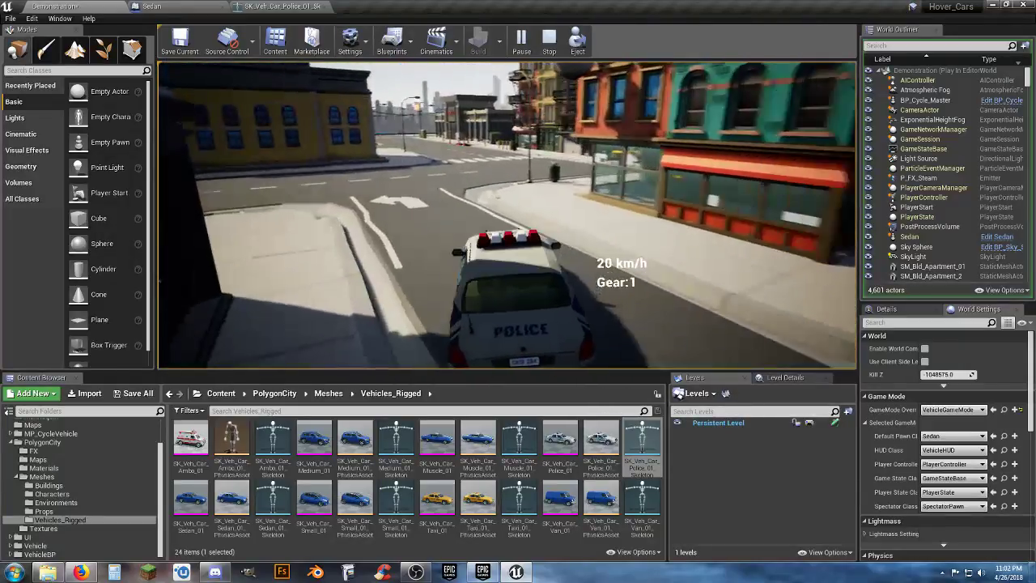
pyautogui.press('a')
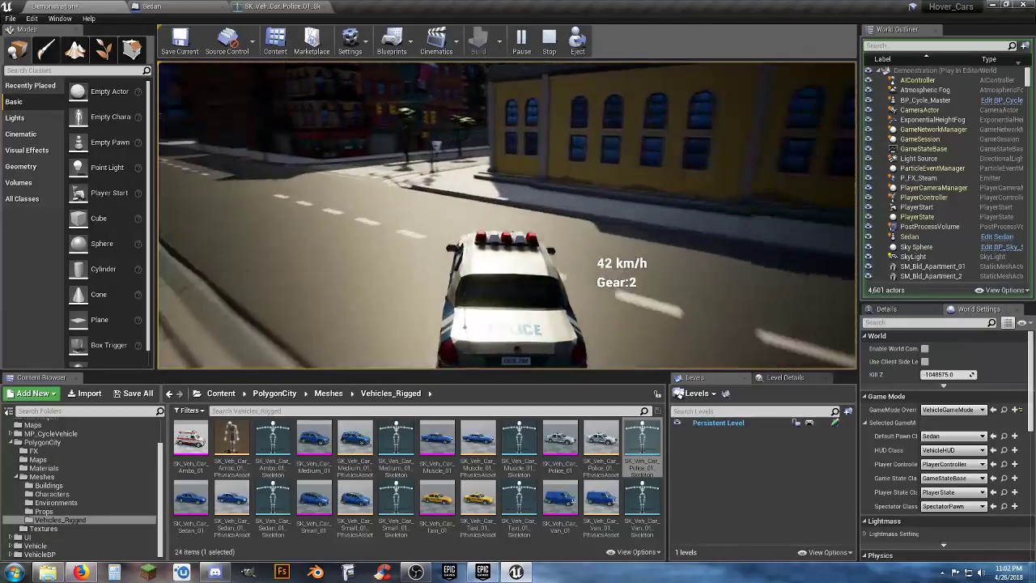
pyautogui.press('a')
pyautogui.press('s')
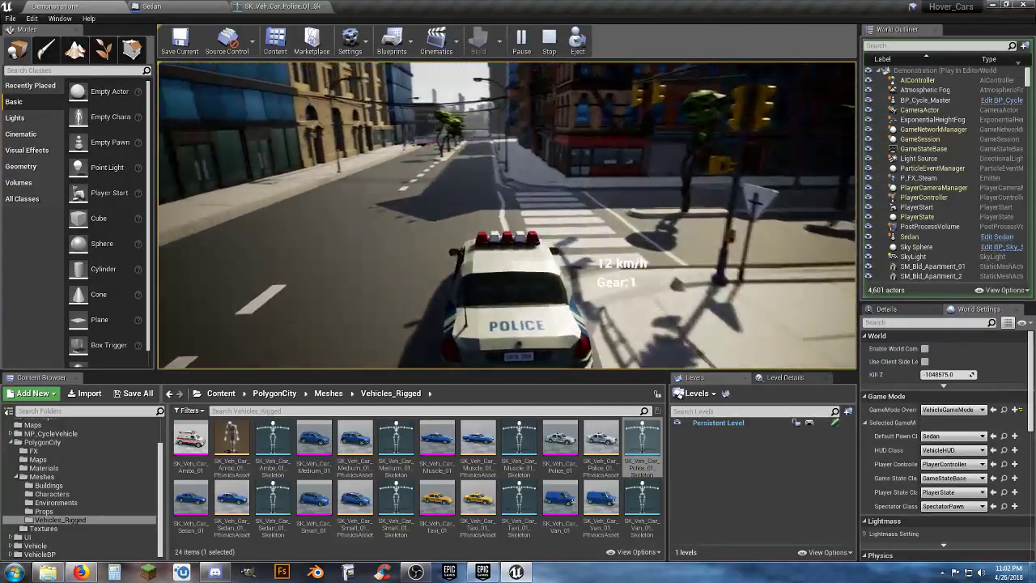
pyautogui.press('Tab')
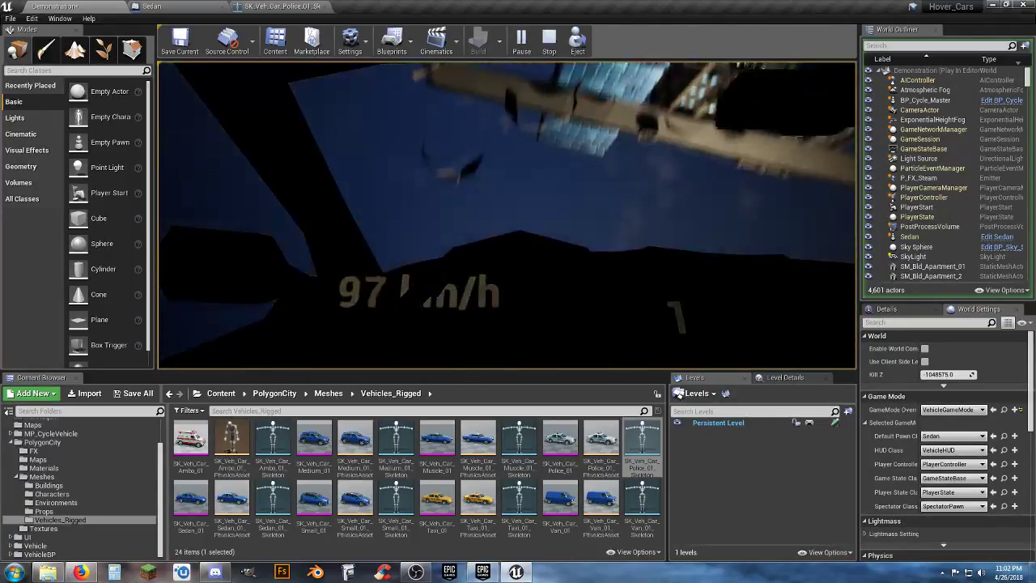
pyautogui.press('Escape')
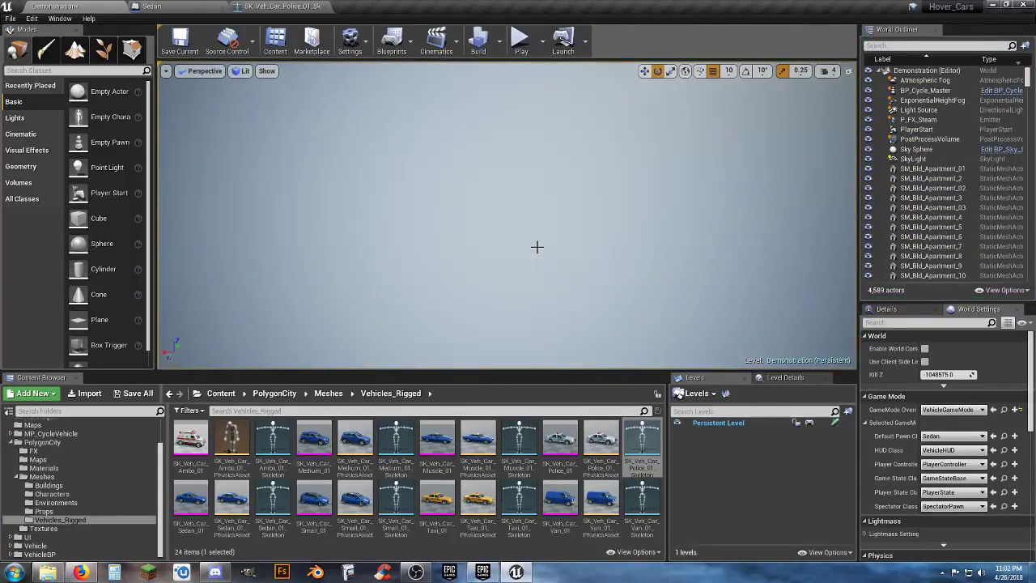
# Step: Play-test the Demonstration level and drive the police car around the city block, past the parked blue car
pyautogui.moveTo(507, 216); pyautogui.dragTo(404, 124, button='right')
pyautogui.moveTo(441, 243); pyautogui.dragTo(533, 248, button='right')
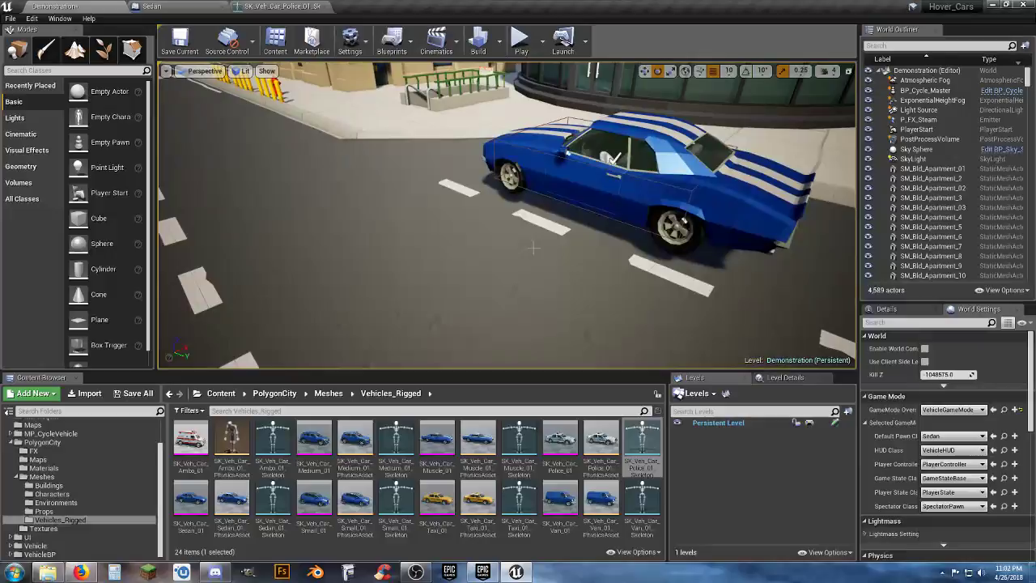
pyautogui.click(518, 41)
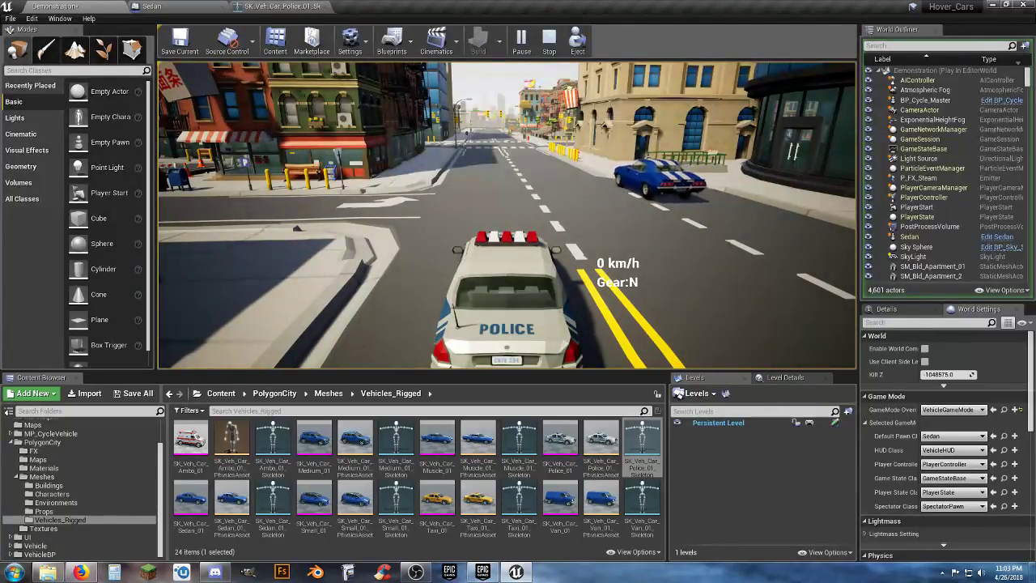
pyautogui.press('w')
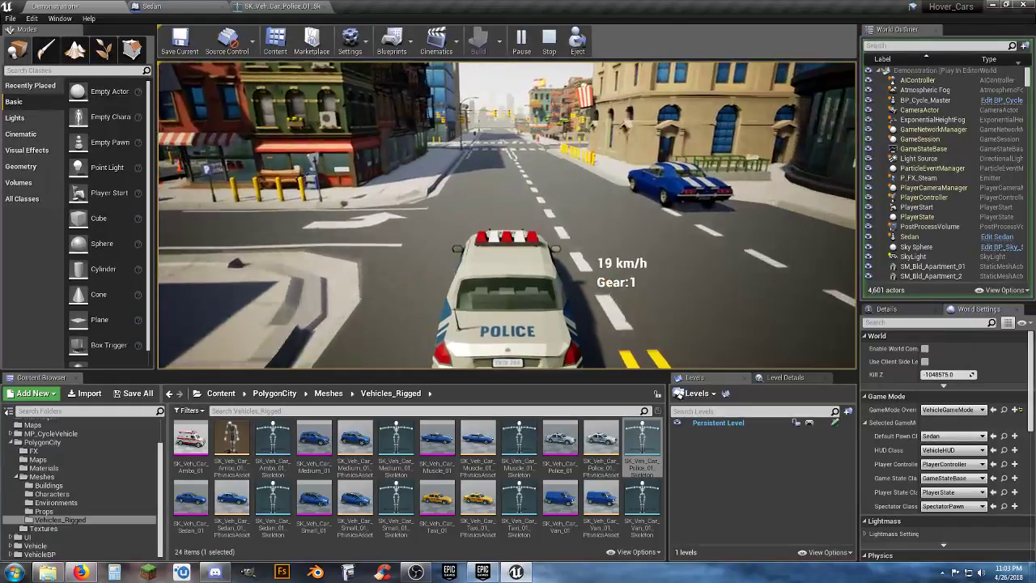
pyautogui.press('w')
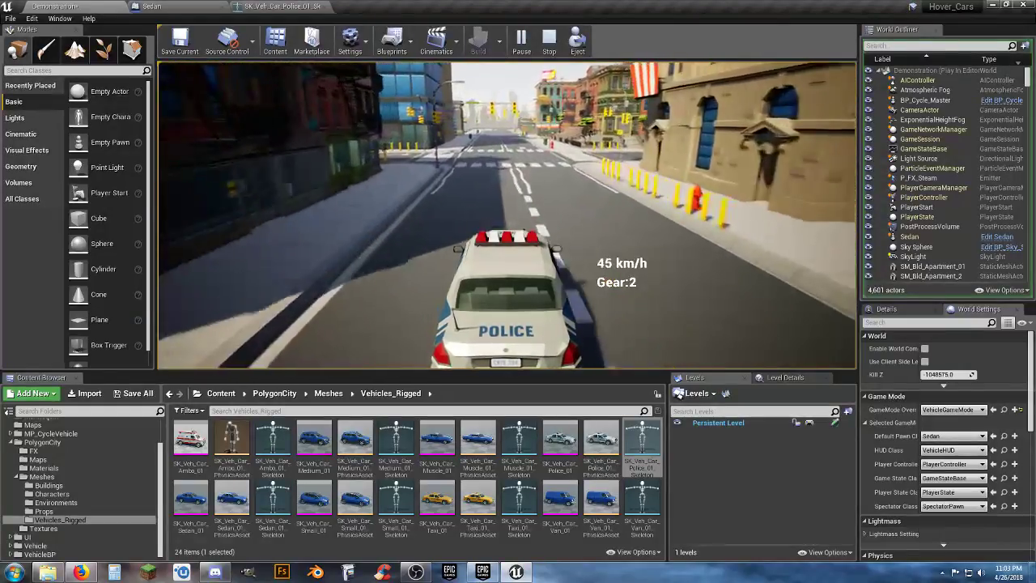
pyautogui.press('a')
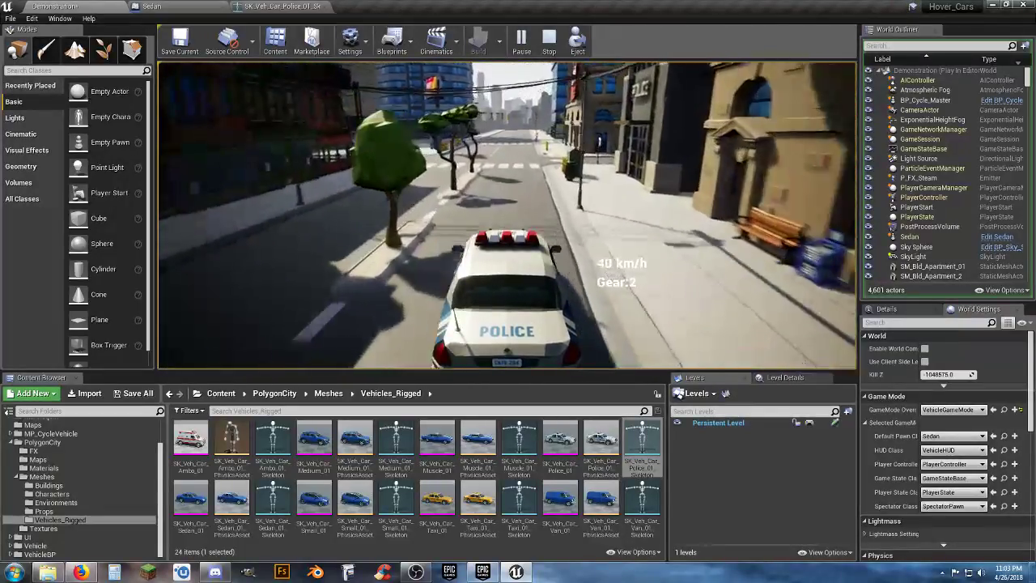
pyautogui.press('a')
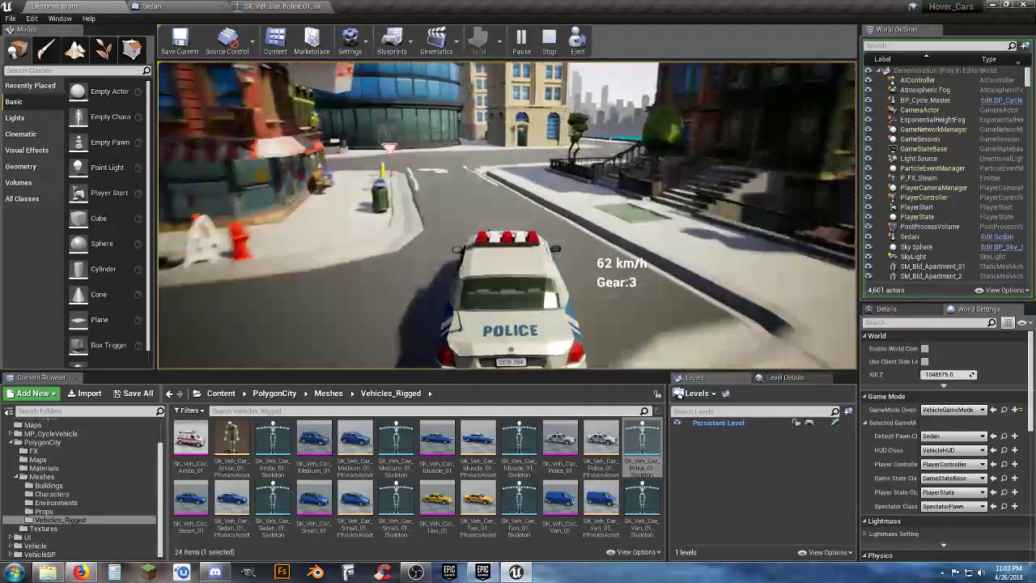
pyautogui.press('a')
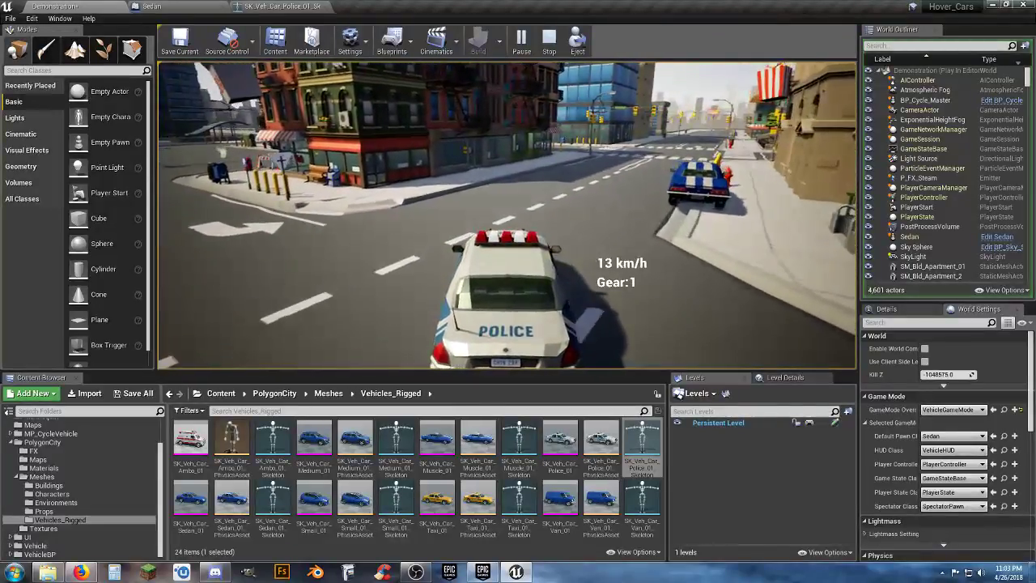
pyautogui.press('d')
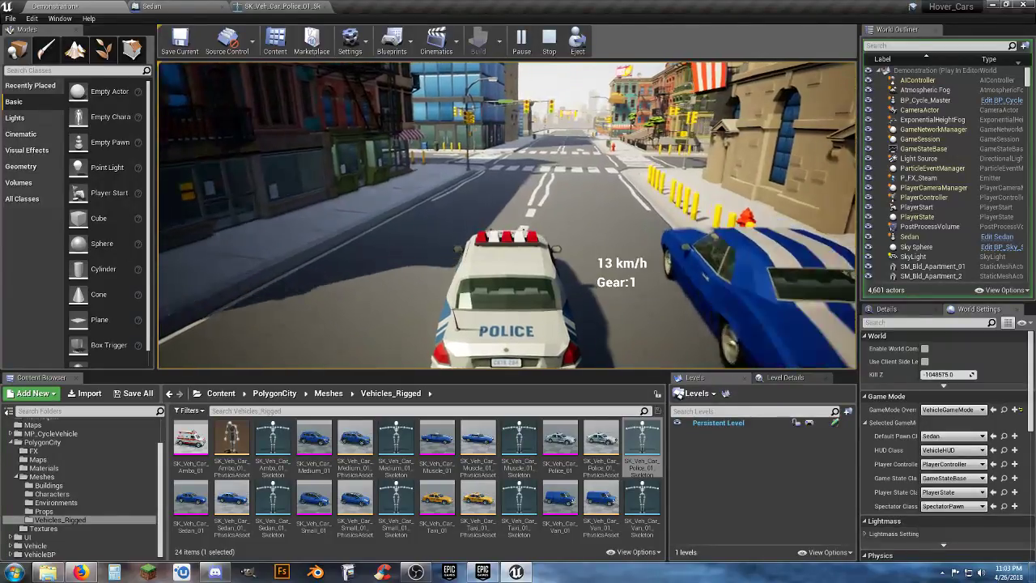
pyautogui.press('w')
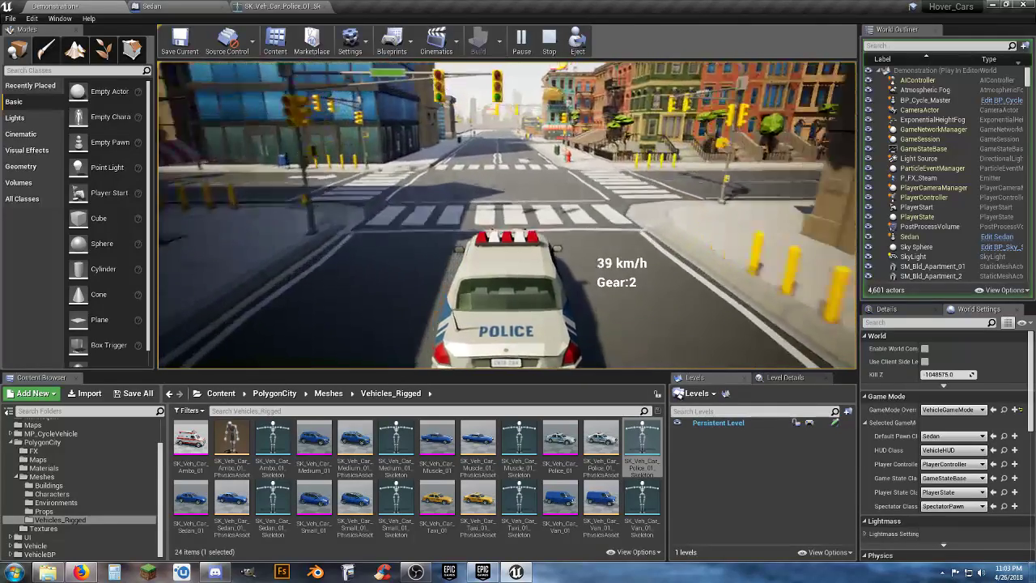
# Step: Make sharp handbrake turns with the police car at the crosswalk intersection, brake to a stop and end the play session
pyautogui.press('a')
pyautogui.press('space')
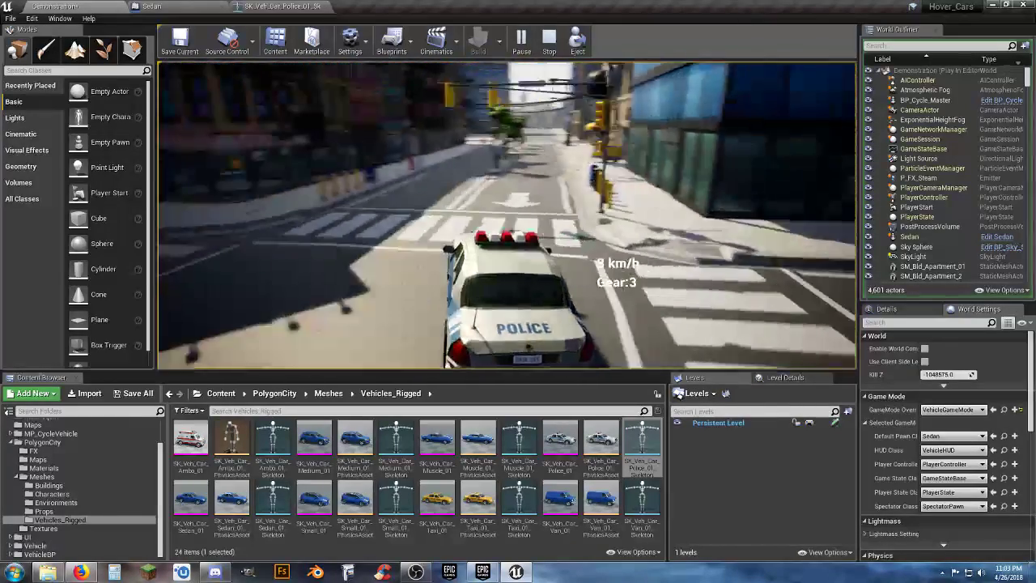
pyautogui.press('a')
pyautogui.press('w')
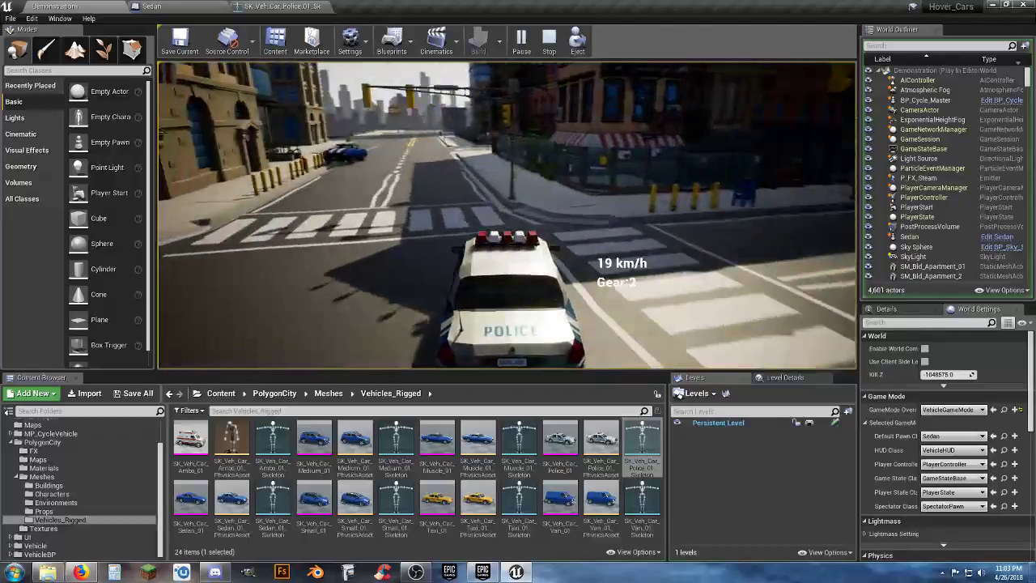
pyautogui.press('w')
pyautogui.press('a')
pyautogui.press('space')
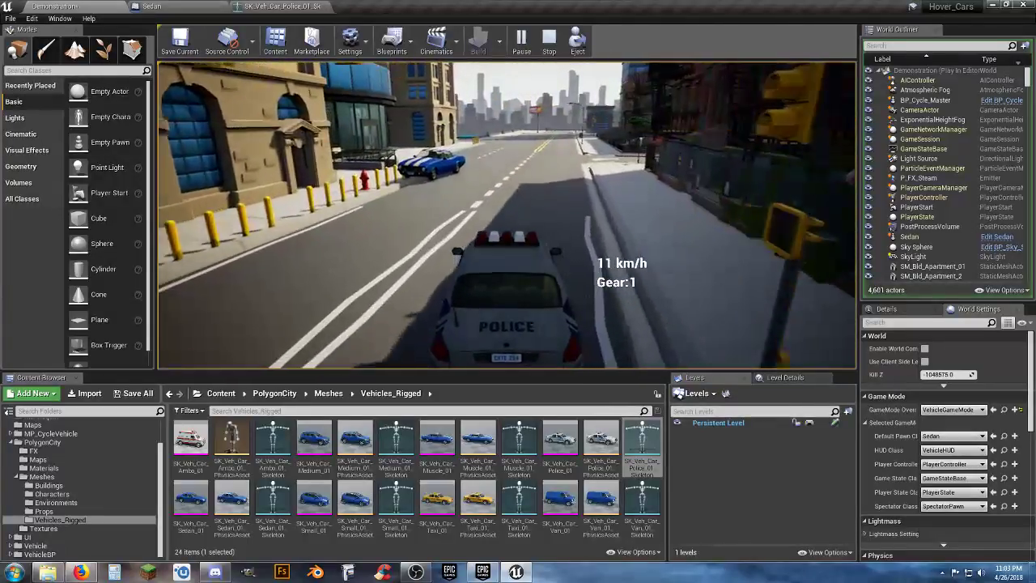
pyautogui.press('s')
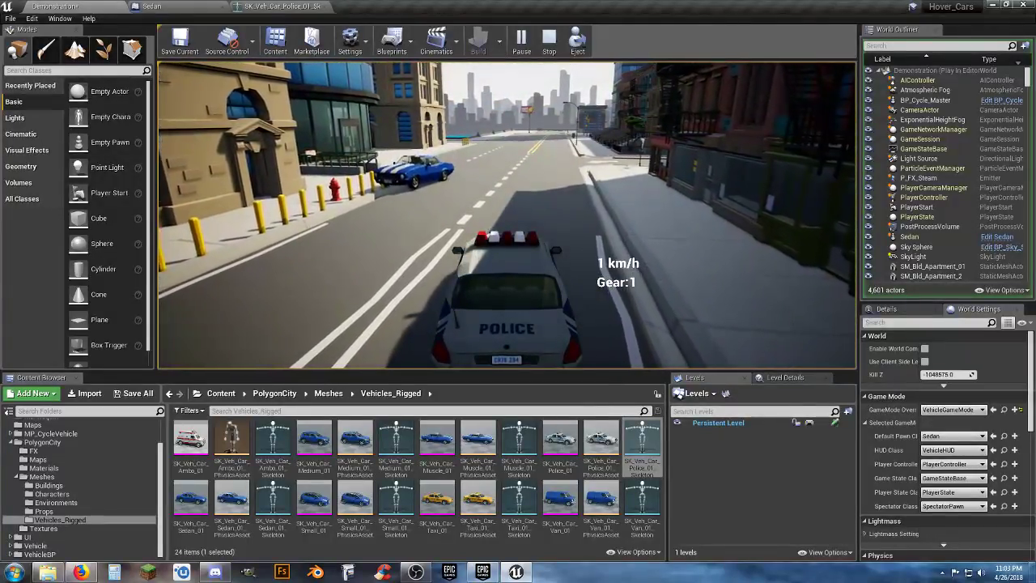
pyautogui.press('Escape')
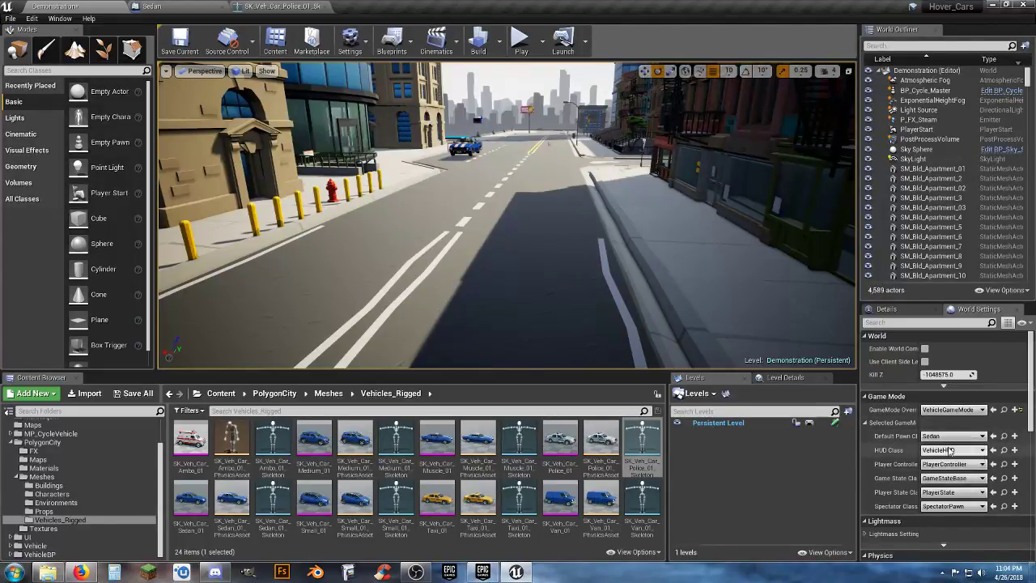
# Step: Set the GameMode Override to GM_MP_Cycle_Vehicle, play-test the striped blue car through the city streets, and end the session
pyautogui.click(954, 410)
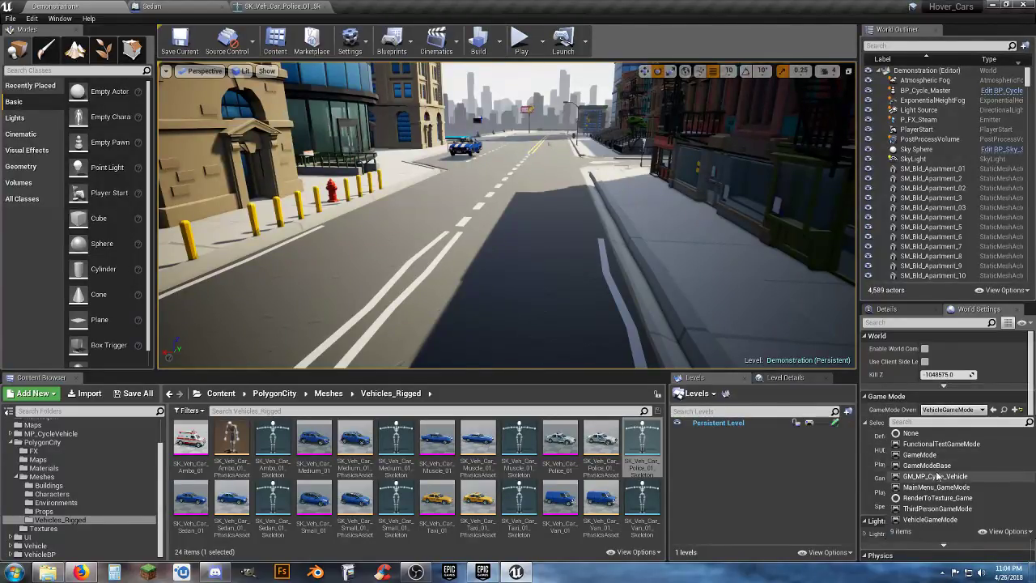
pyautogui.click(935, 476)
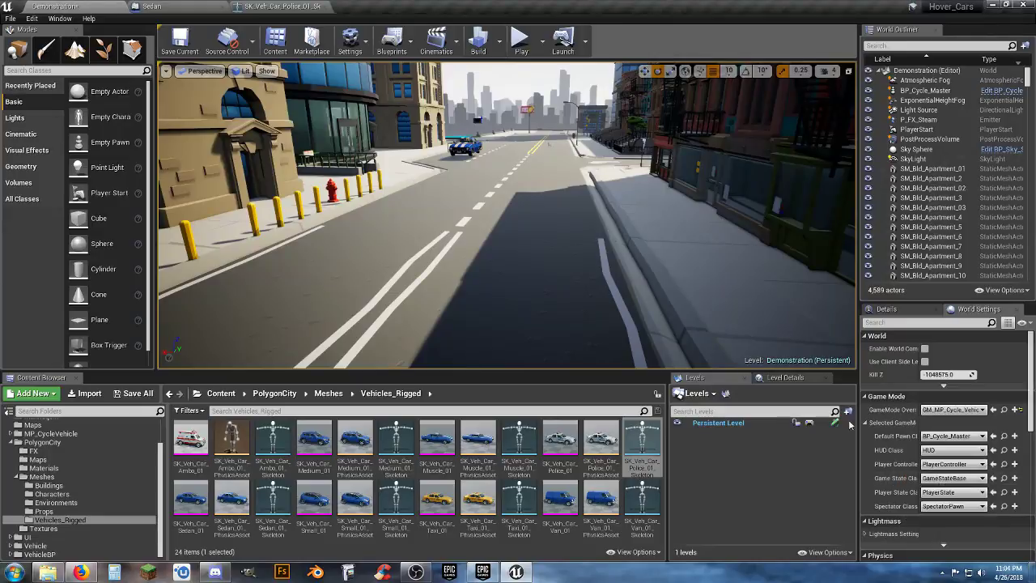
pyautogui.click(521, 41)
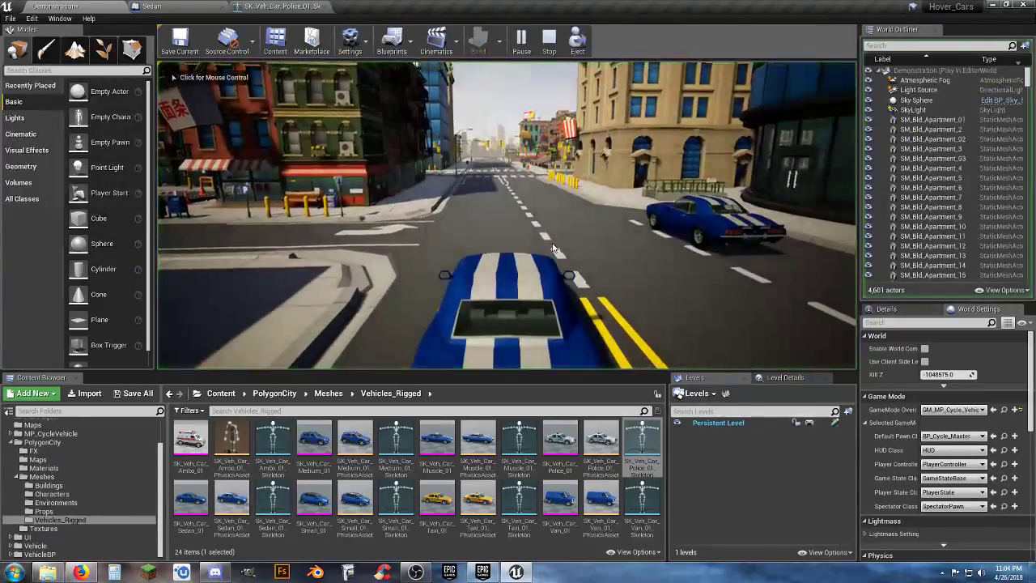
pyautogui.press('w')
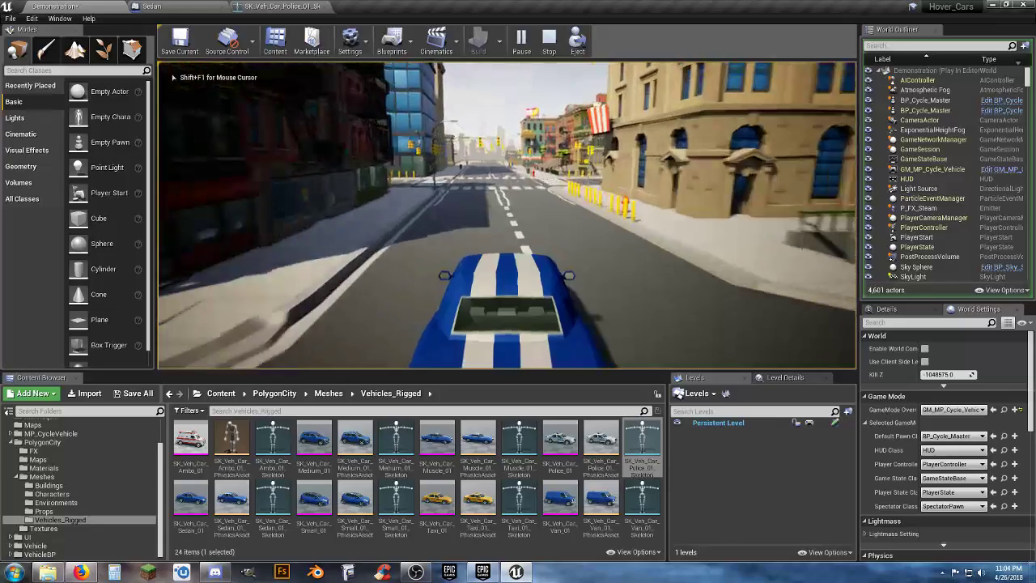
pyautogui.press('d')
pyautogui.press('a')
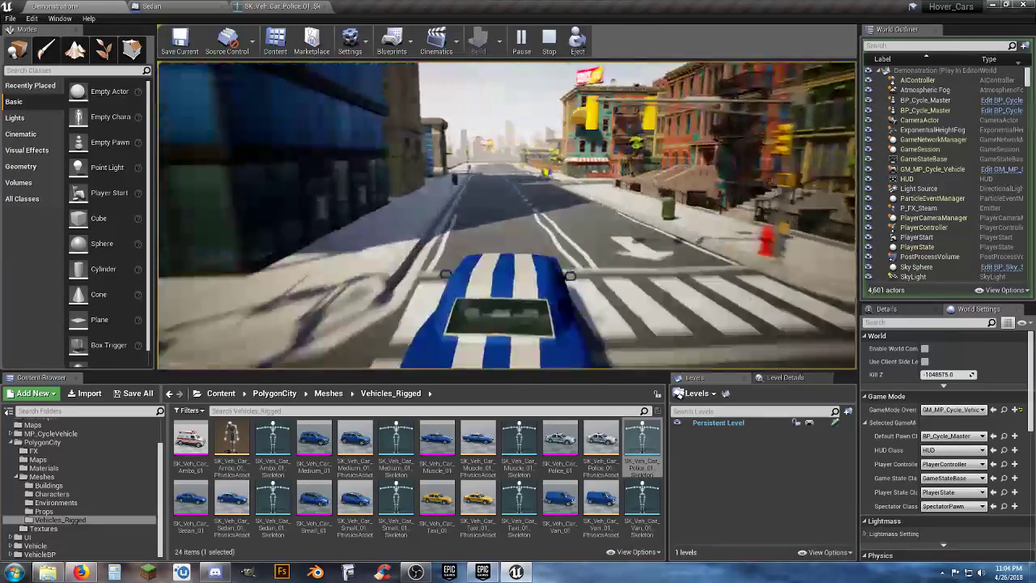
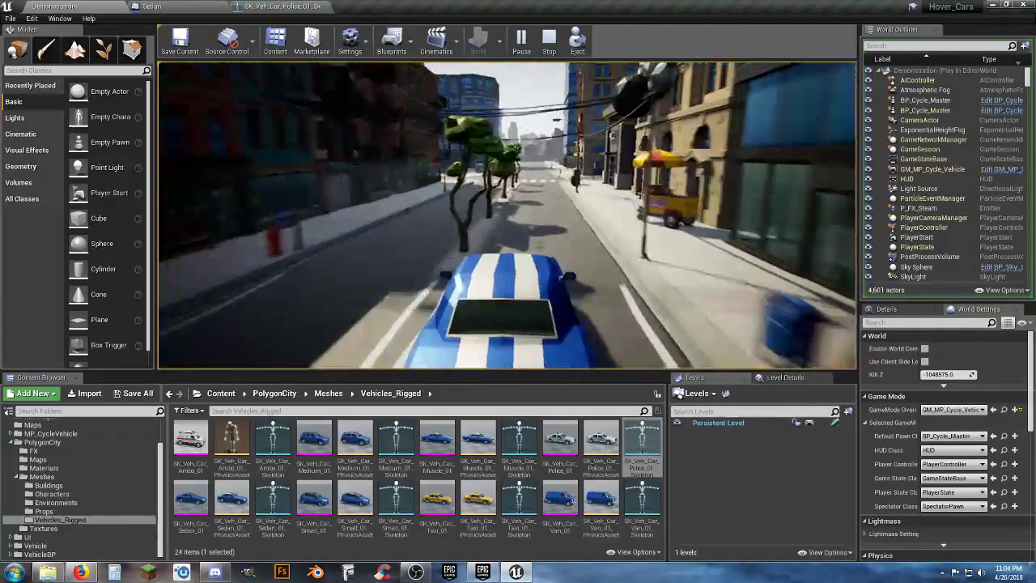
pyautogui.press('a')
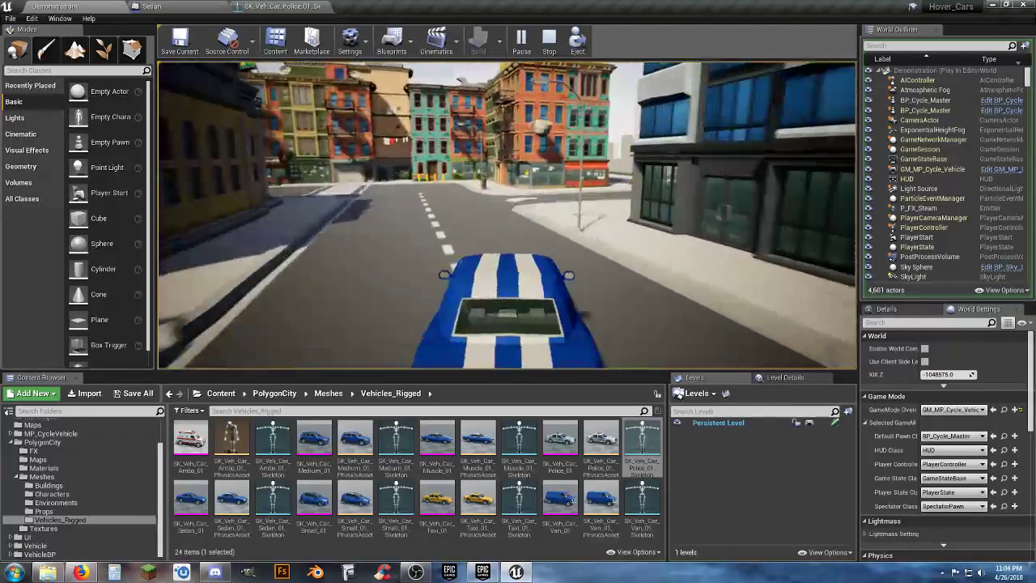
pyautogui.press('a')
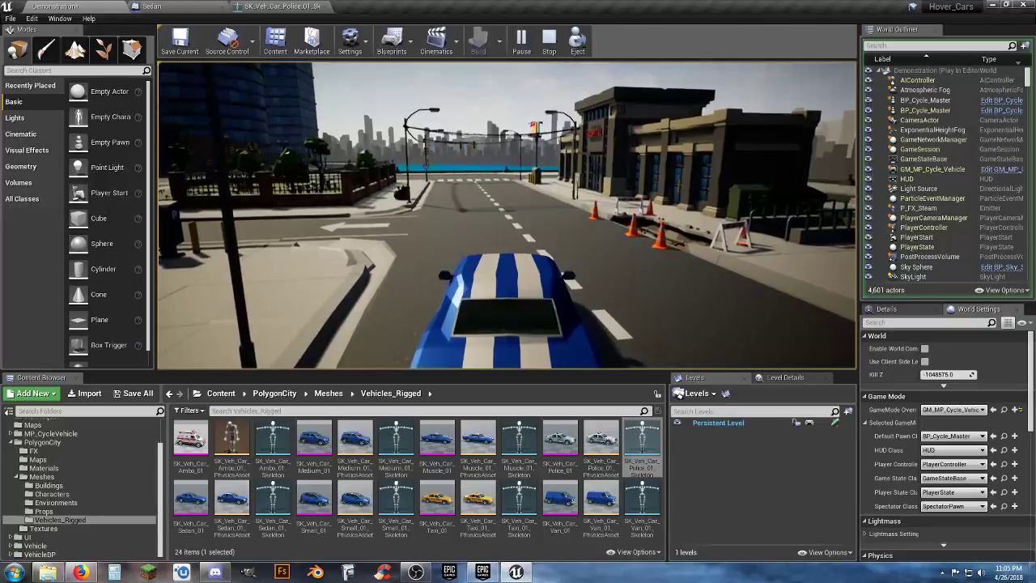
pyautogui.press('Escape')
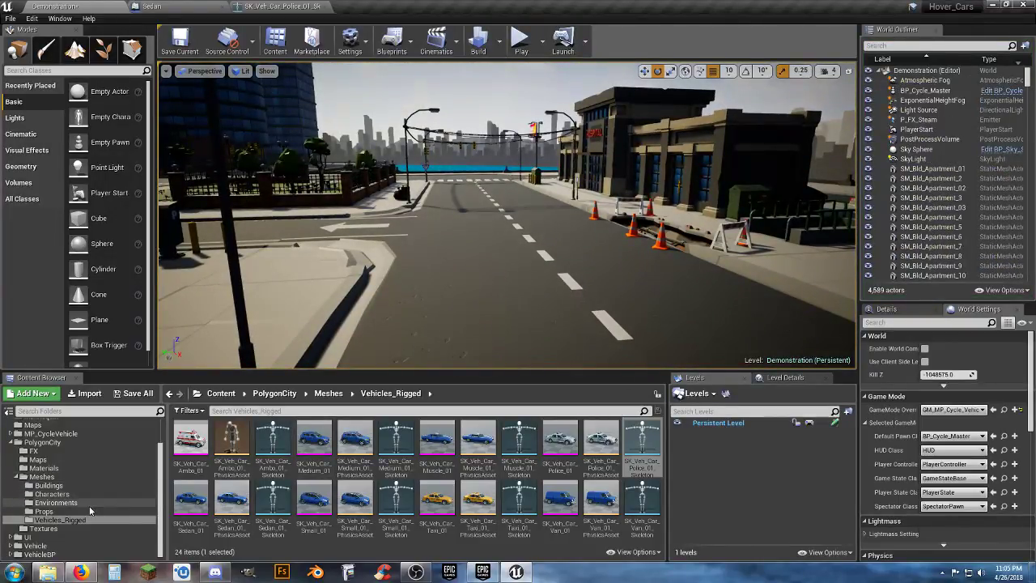
# Step: Open the VehicleExampleMap level from the VehicleBP Maps folder without saving the Demonstration level's changes
pyautogui.click(41, 555)
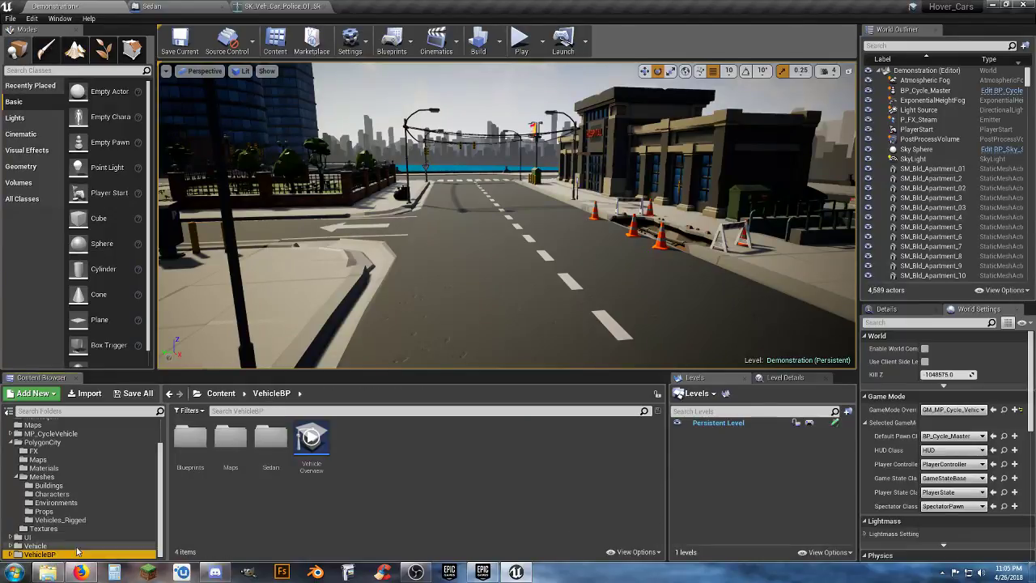
pyautogui.doubleClick(223, 441)
pyautogui.doubleClick(191, 443)
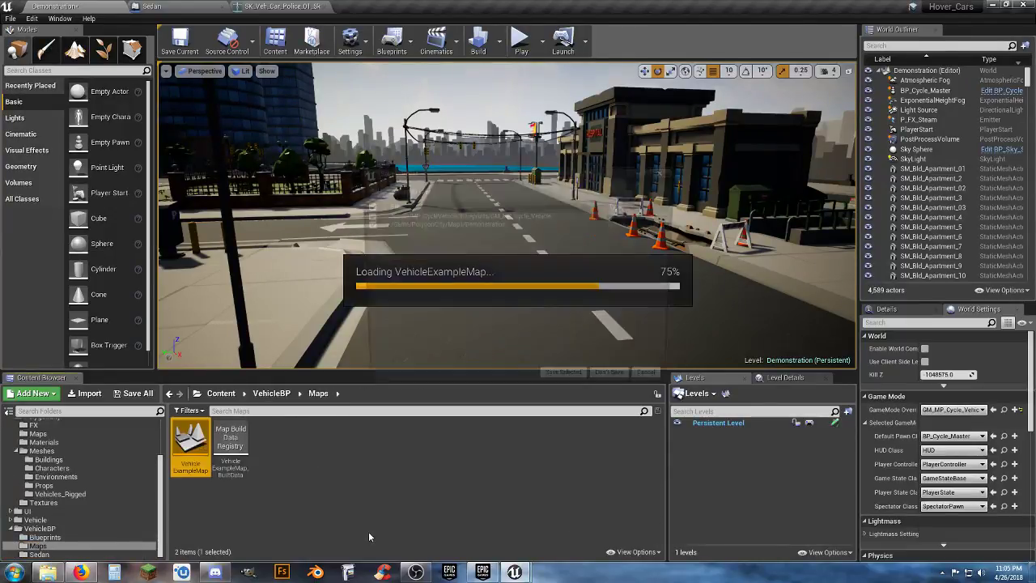
pyautogui.click(617, 386)
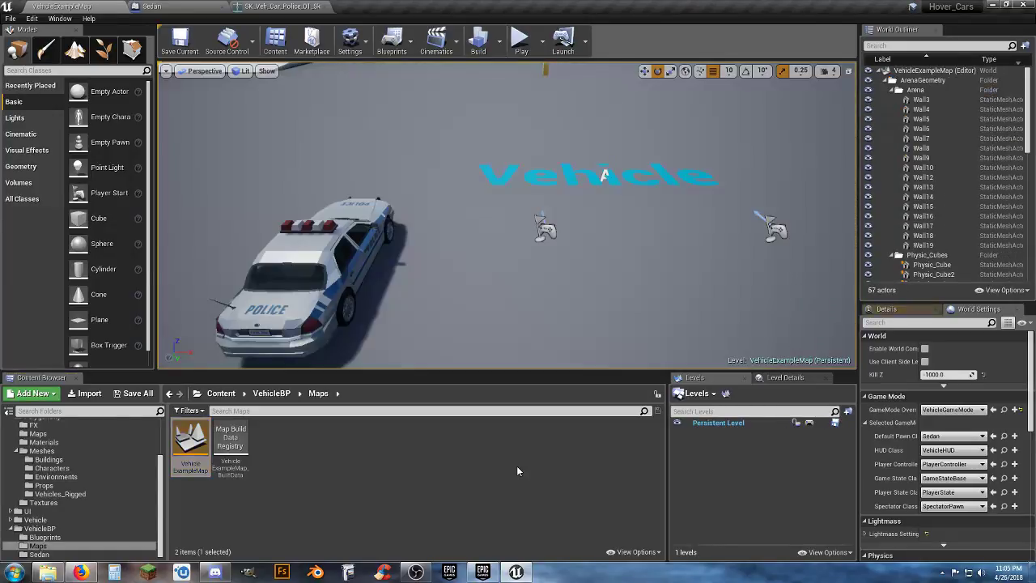
# Step: Set VehicleExampleMap's GameMode Override to GM_MP_Cycle_Vehicle and run a brief play-test of the level
pyautogui.moveTo(496, 265); pyautogui.dragTo(441, 202, button='right')
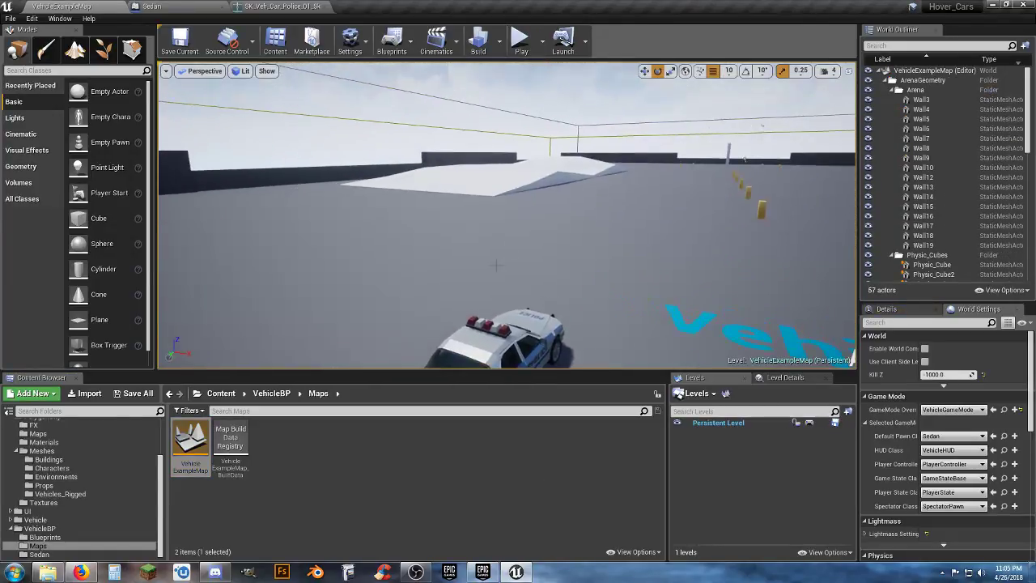
pyautogui.click(951, 409)
pyautogui.click(935, 476)
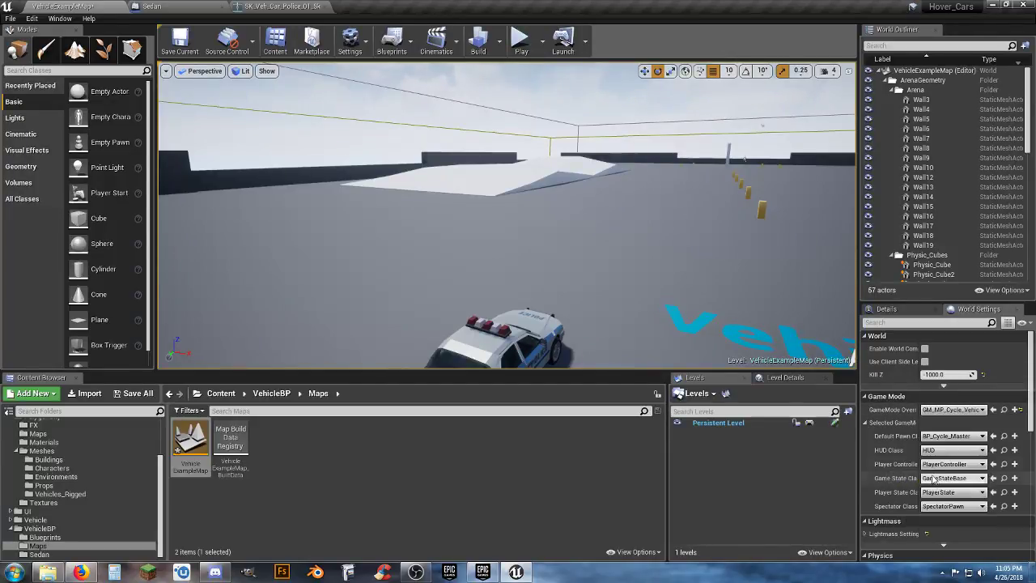
pyautogui.press('s')
pyautogui.moveTo(755, 318); pyautogui.dragTo(790, 368, button='right')
pyautogui.click(521, 41)
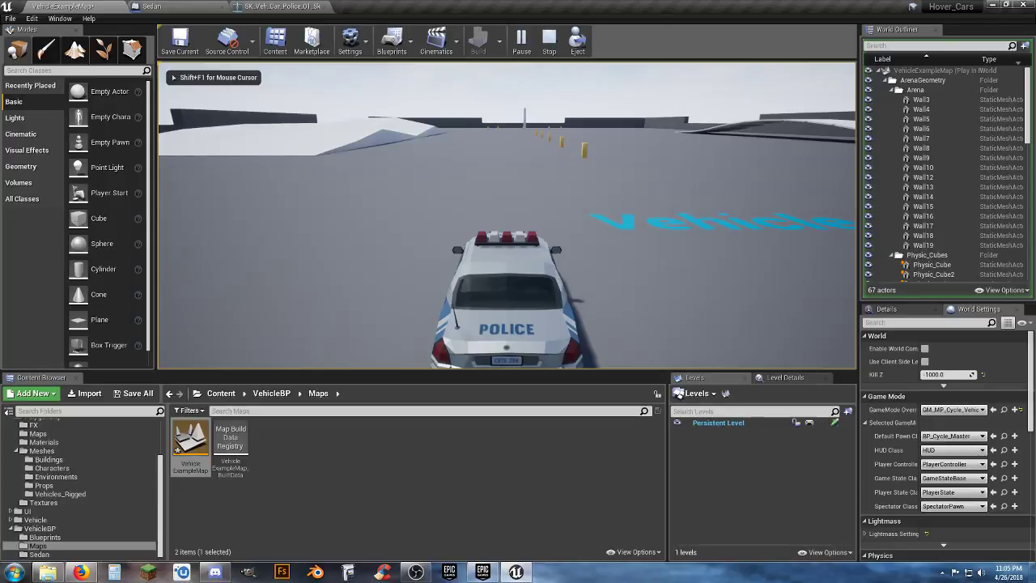
pyautogui.press('Escape')
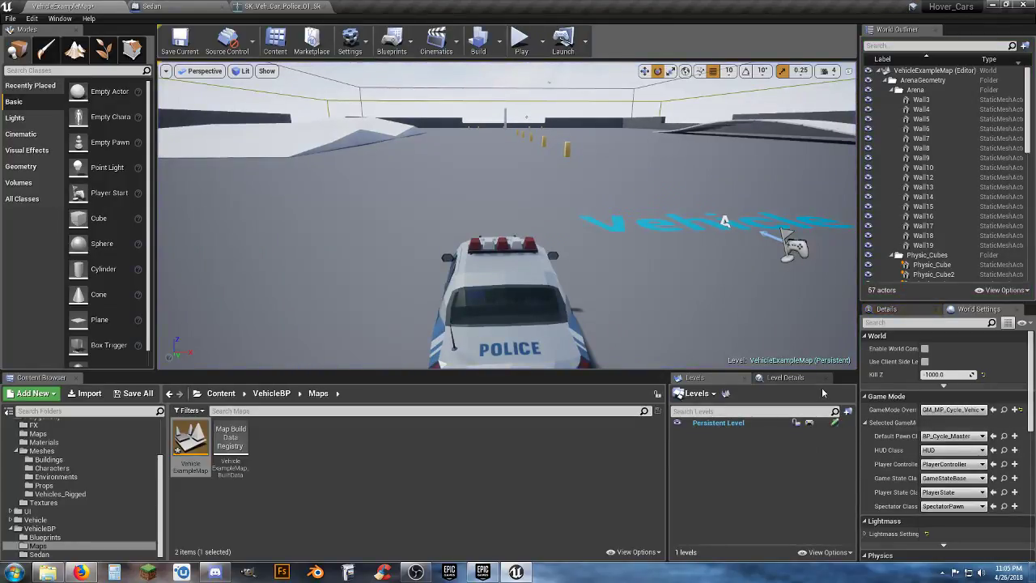
# Step: Delete the police car placed beside the Vehicle label in VehicleExampleMap
pyautogui.moveTo(486, 194); pyautogui.dragTo(396, 251, button='right')
pyautogui.click(576, 225)
pyautogui.press('Delete')
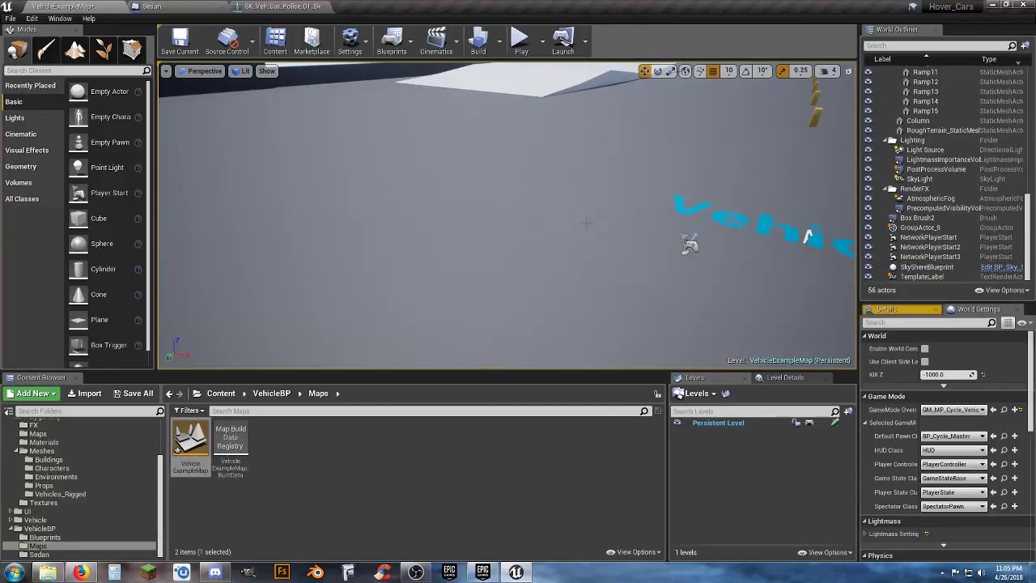
# Step: Play-test the striped blue car over the ramps and open floor of VehicleExampleMap, and end the session
pyautogui.click(517, 42)
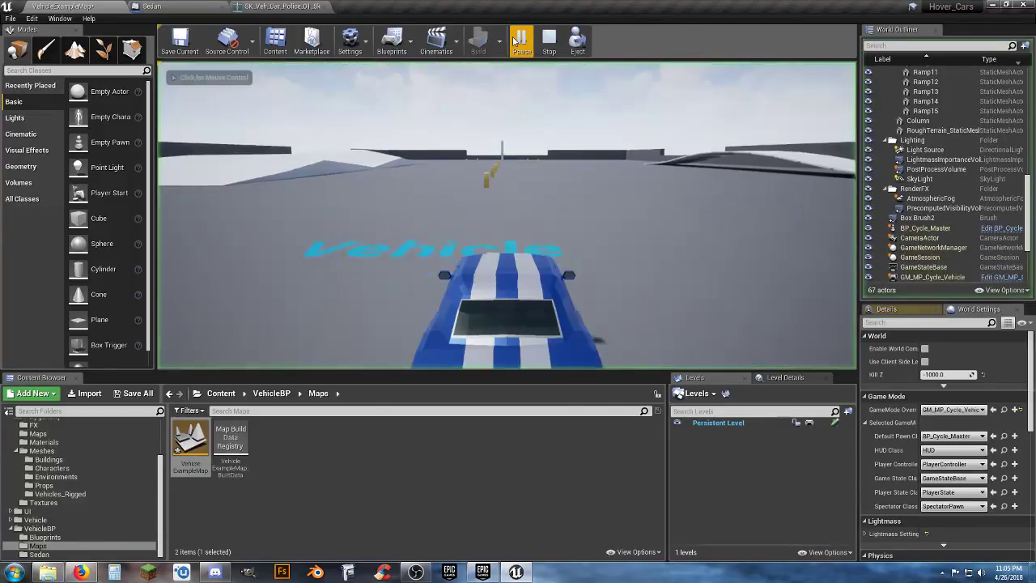
pyautogui.press('w')
pyautogui.press('a')
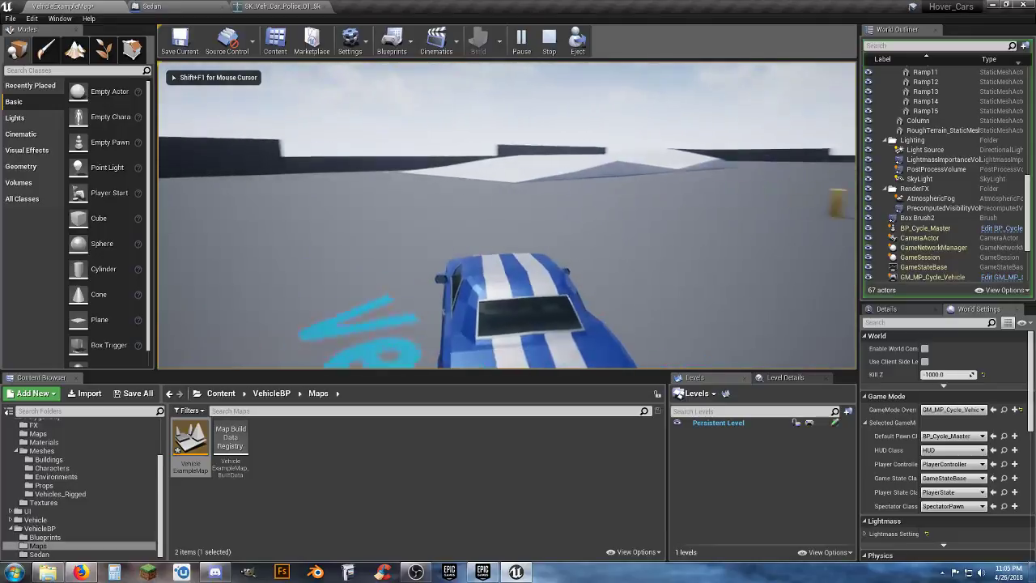
pyautogui.press('d')
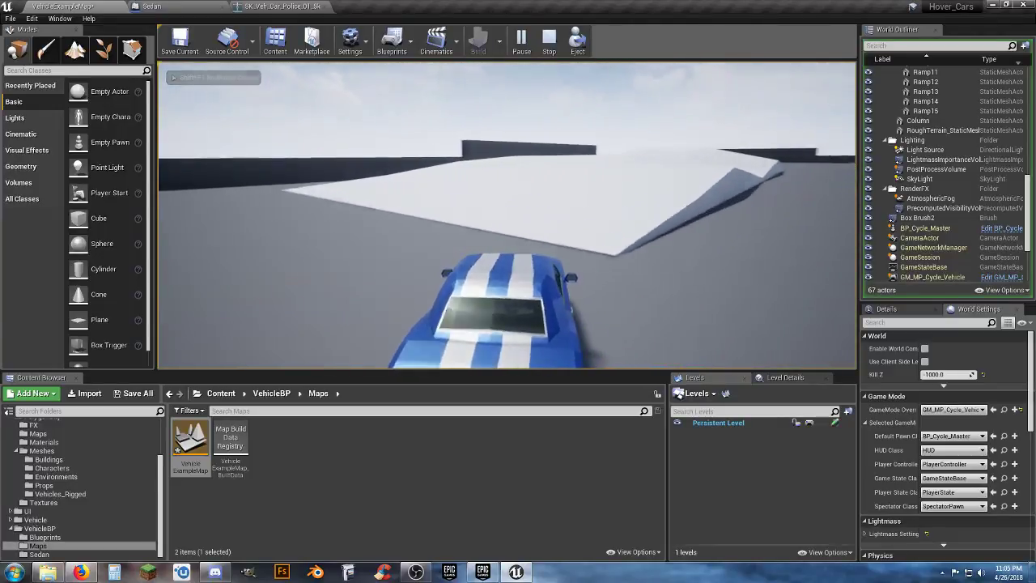
pyautogui.press('w')
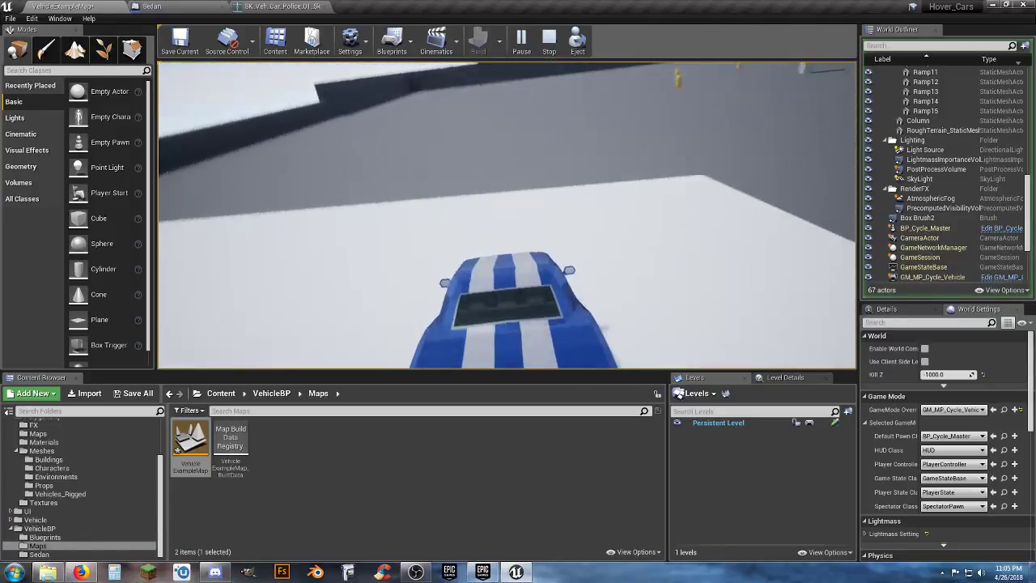
pyautogui.press('d')
pyautogui.press('w')
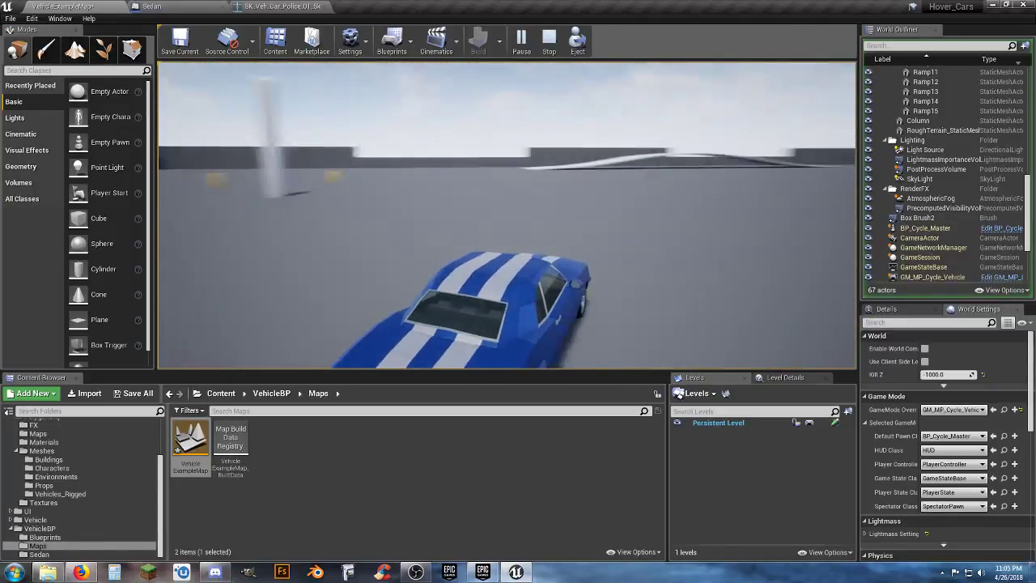
pyautogui.press('a')
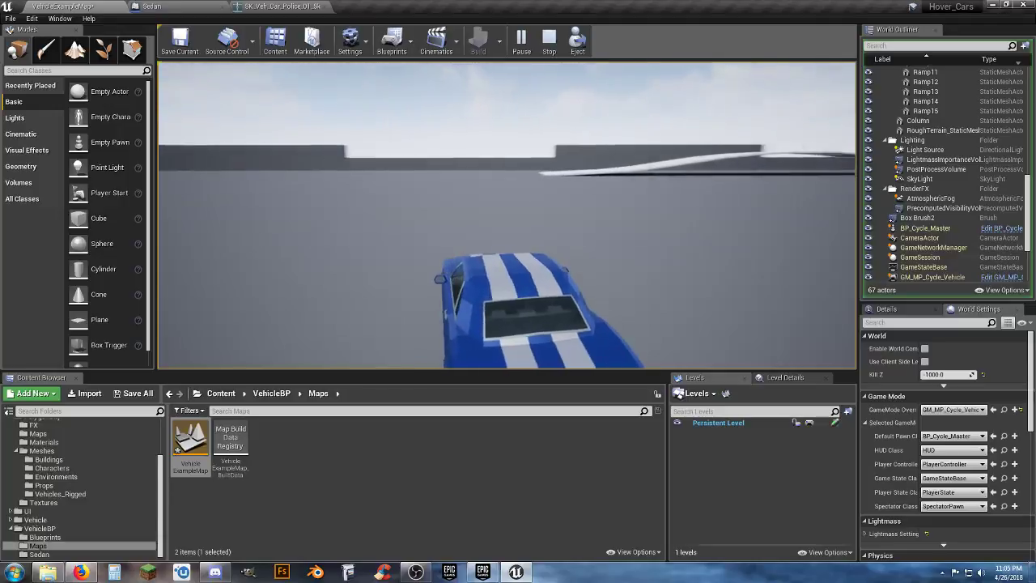
pyautogui.press('d')
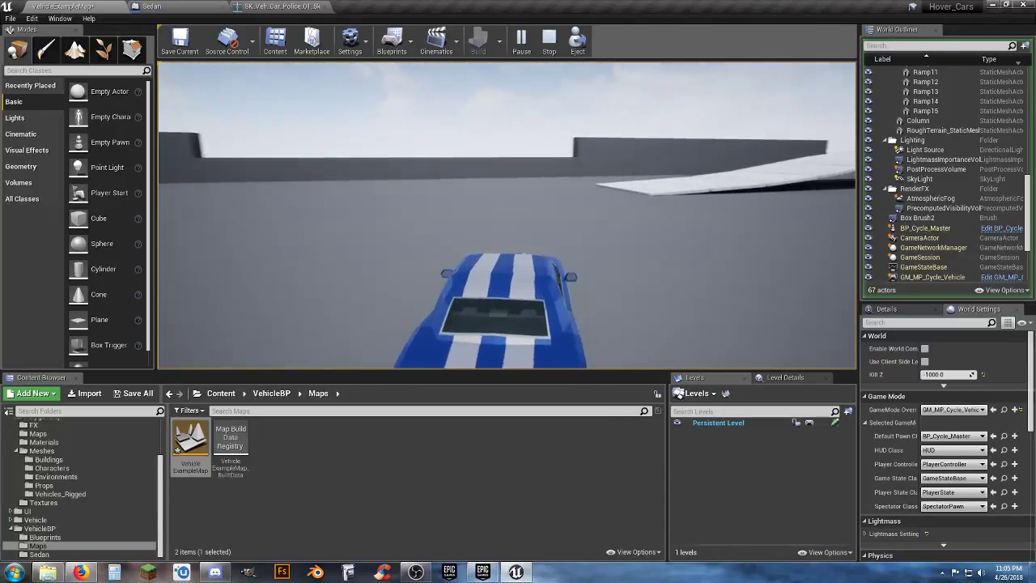
pyautogui.press('w')
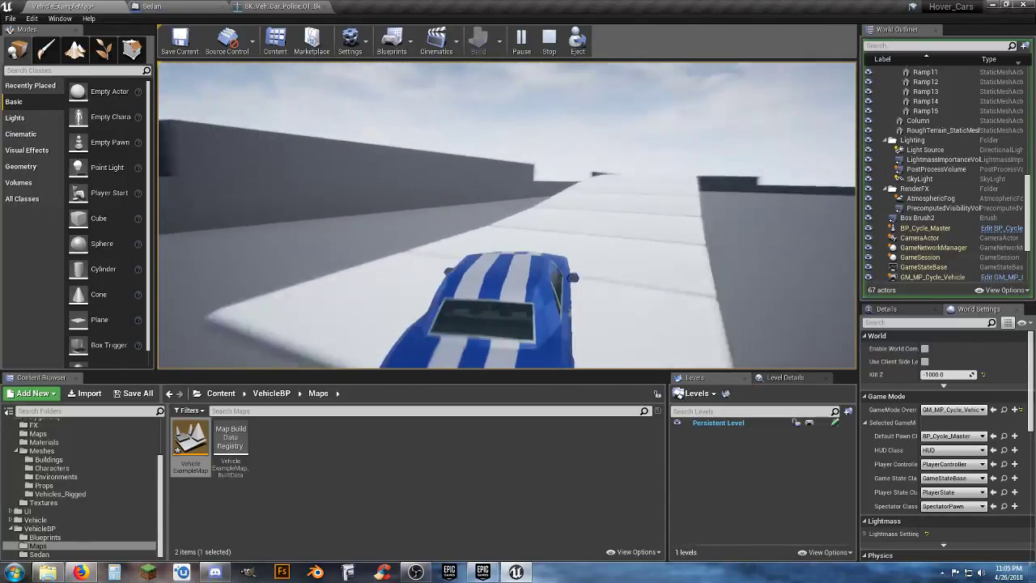
pyautogui.press('w')
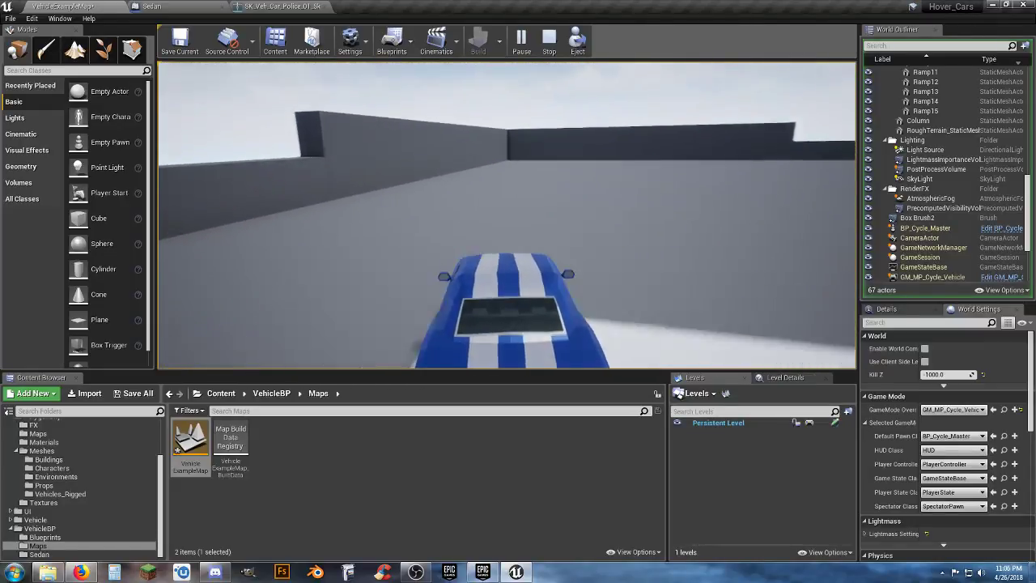
pyautogui.press('d')
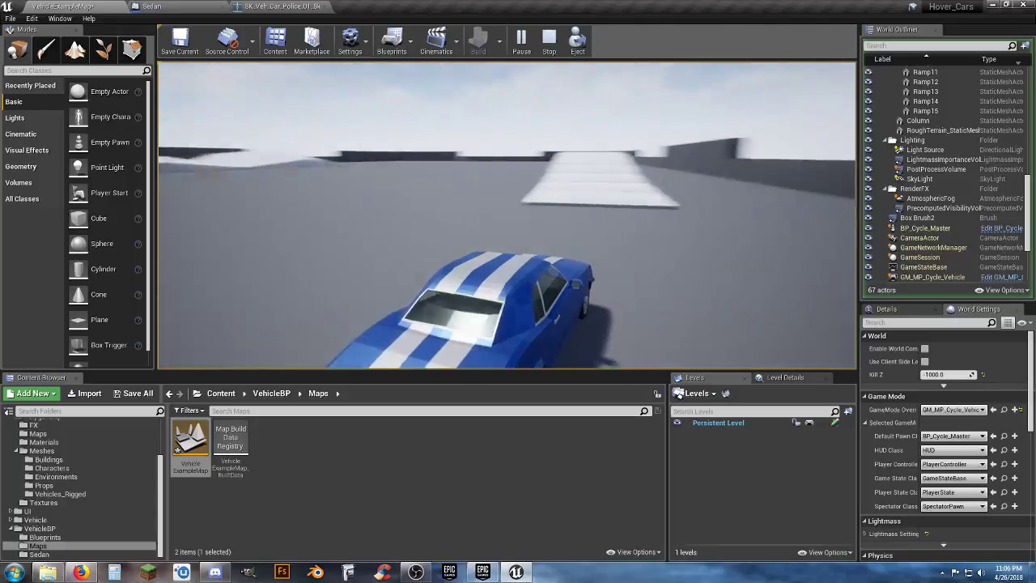
pyautogui.press('a')
pyautogui.press('w')
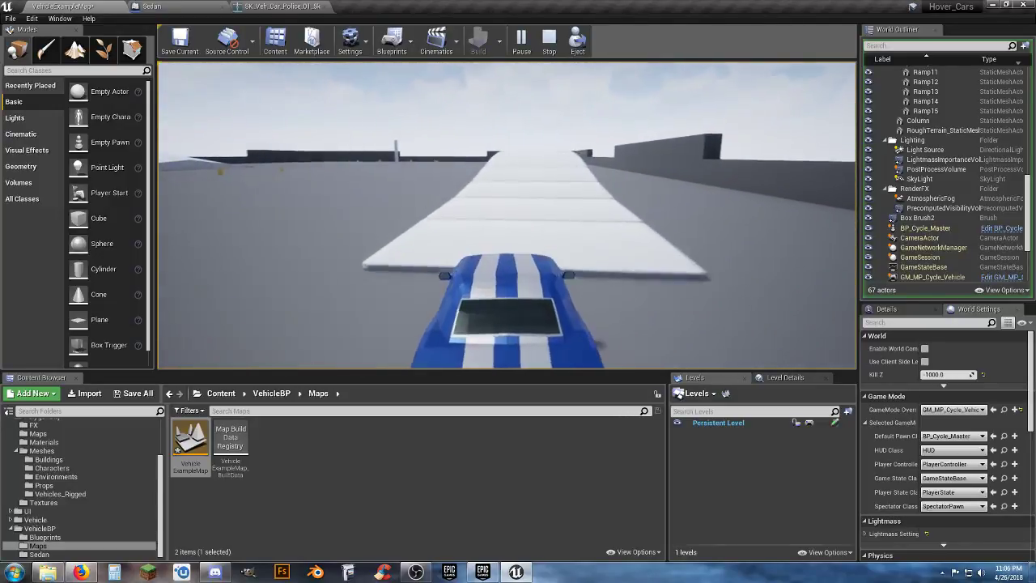
pyautogui.press('w')
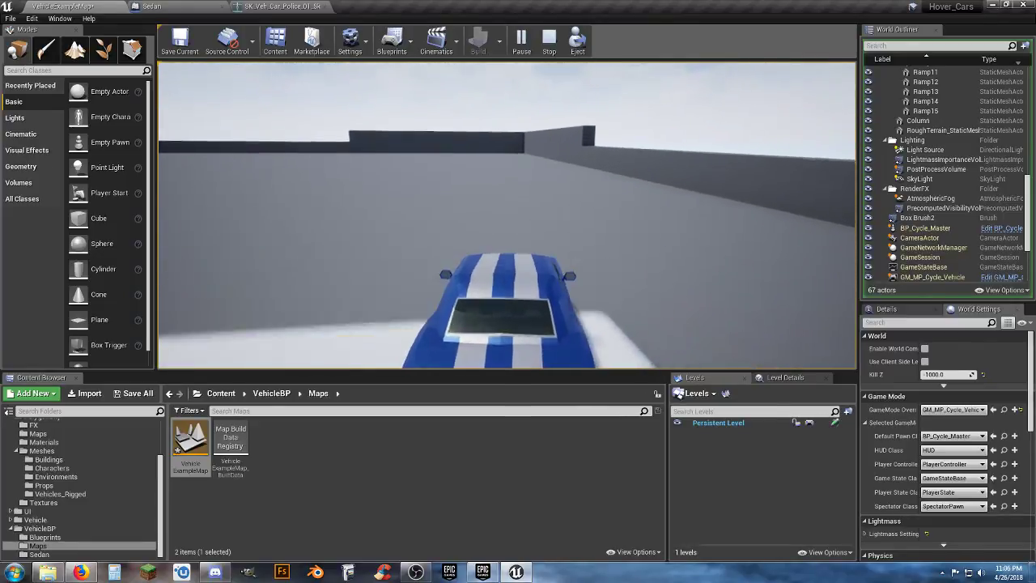
pyautogui.press('a')
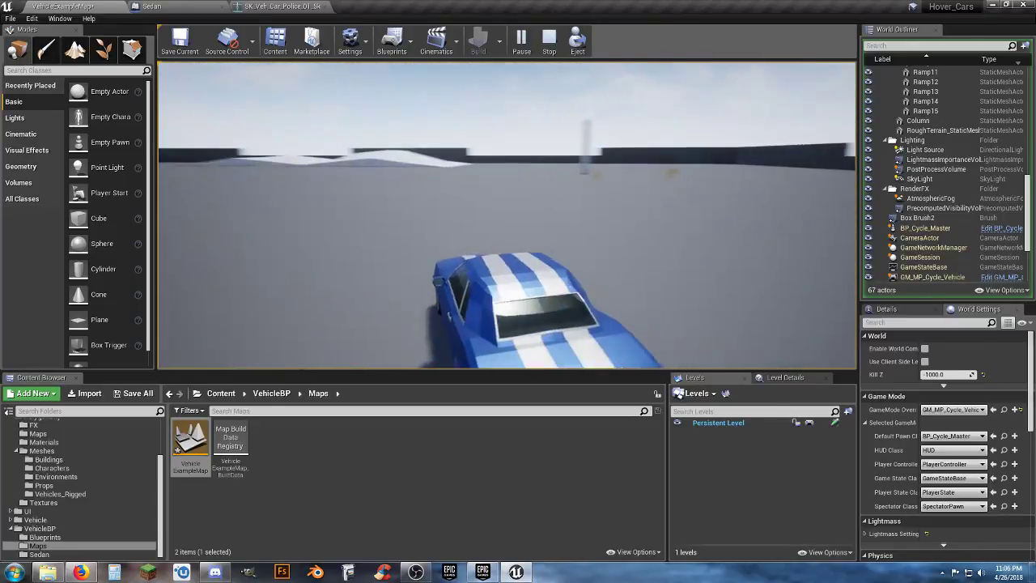
pyautogui.press('Escape')
# Step: Set VehicleExampleMap's GameMode Override to VehicleGameMode and run a play-test, driving the police car over the ramps
pyautogui.click(954, 412)
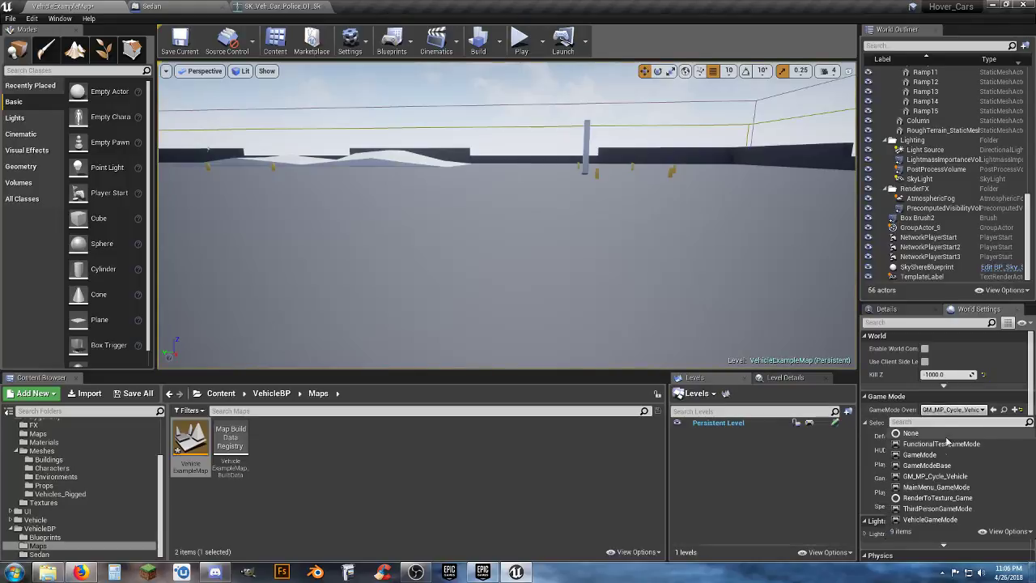
pyautogui.click(938, 520)
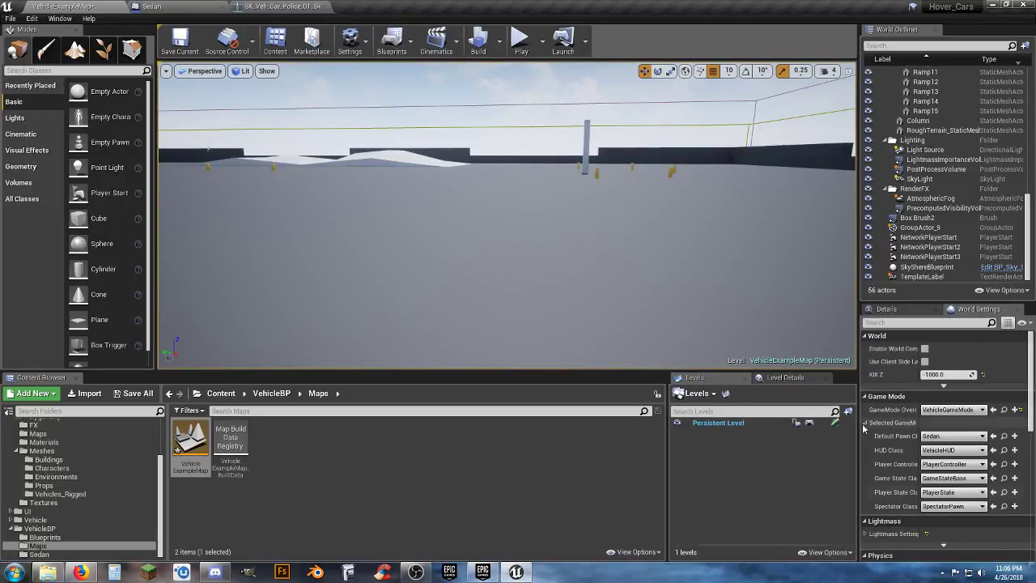
pyautogui.click(521, 40)
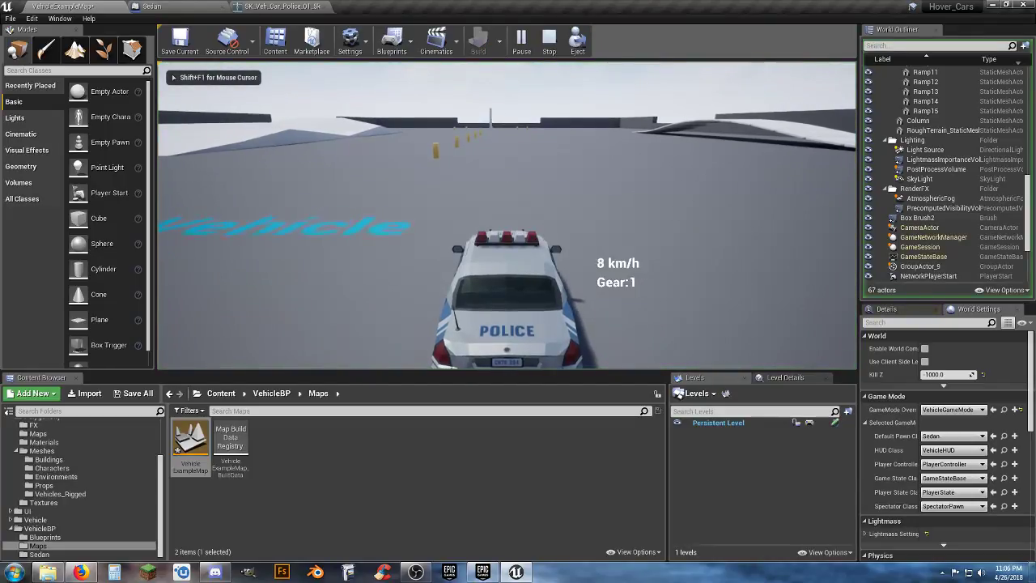
pyautogui.press('w')
pyautogui.press('a')
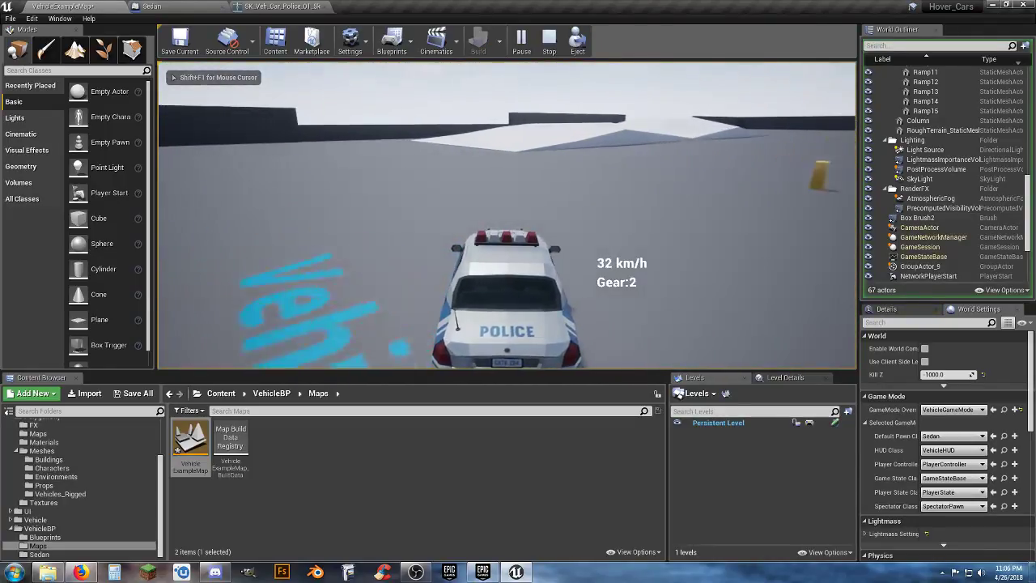
pyautogui.press('w')
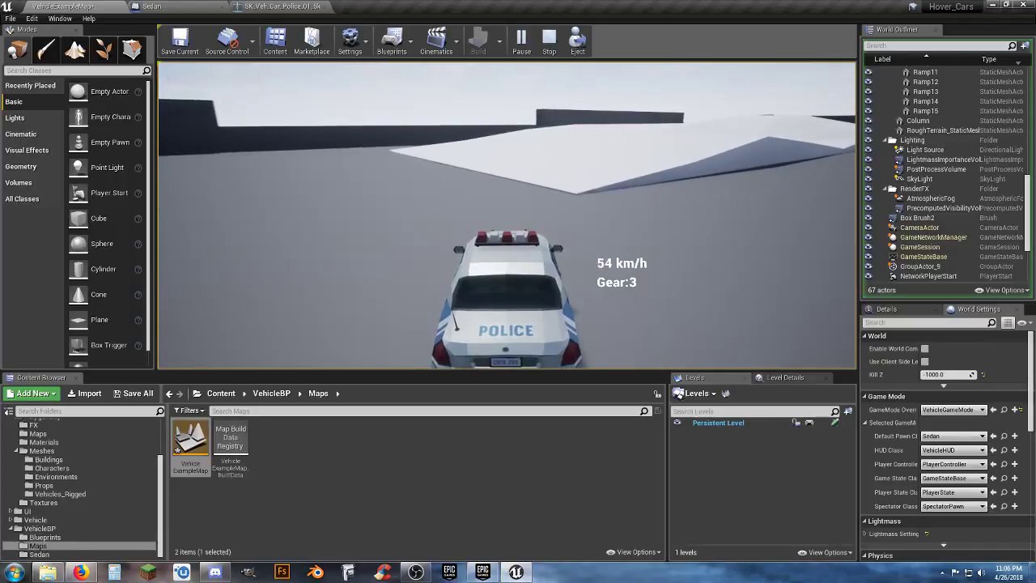
pyautogui.press('w')
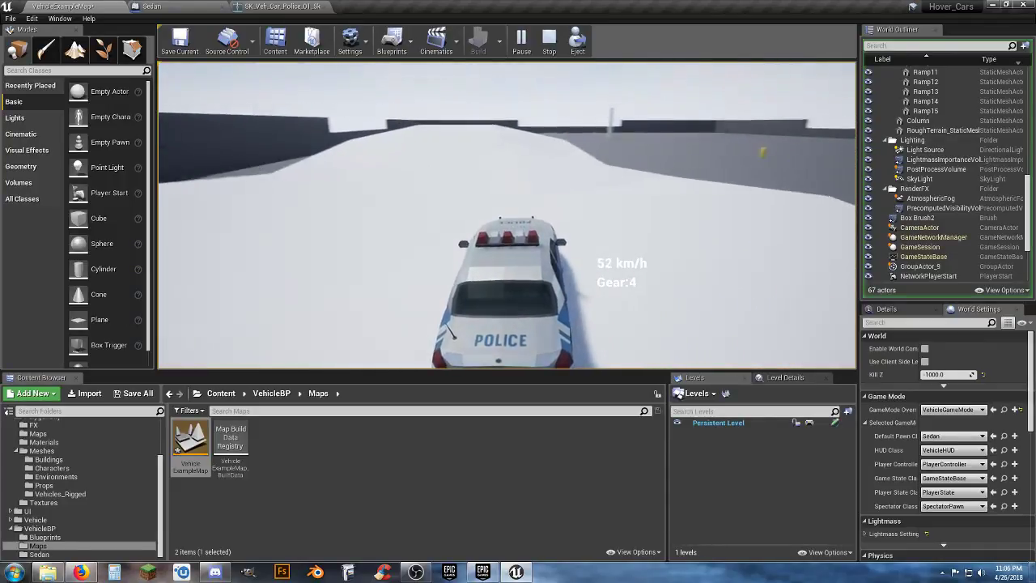
pyautogui.press('w')
pyautogui.press('a')
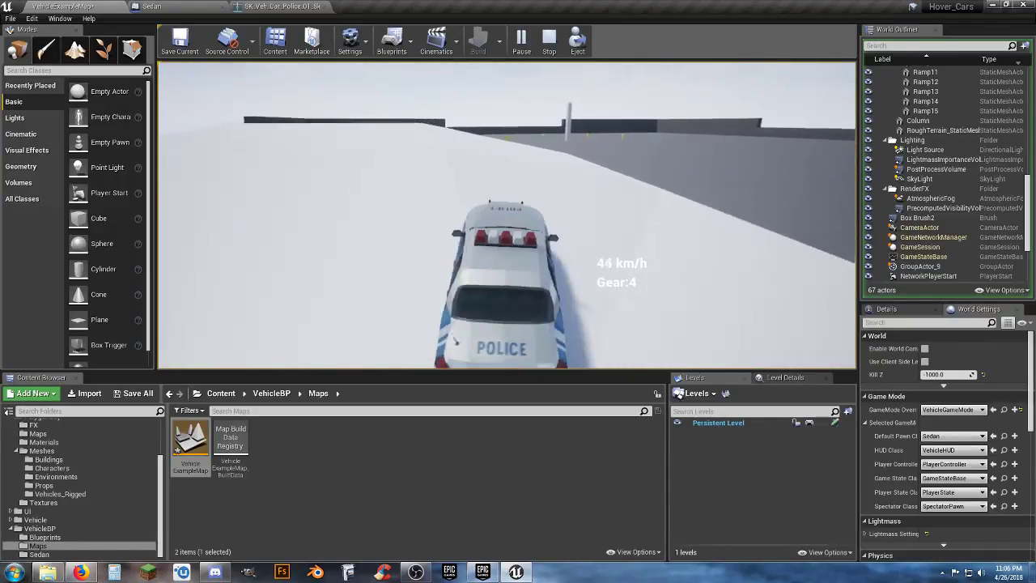
pyautogui.press('w')
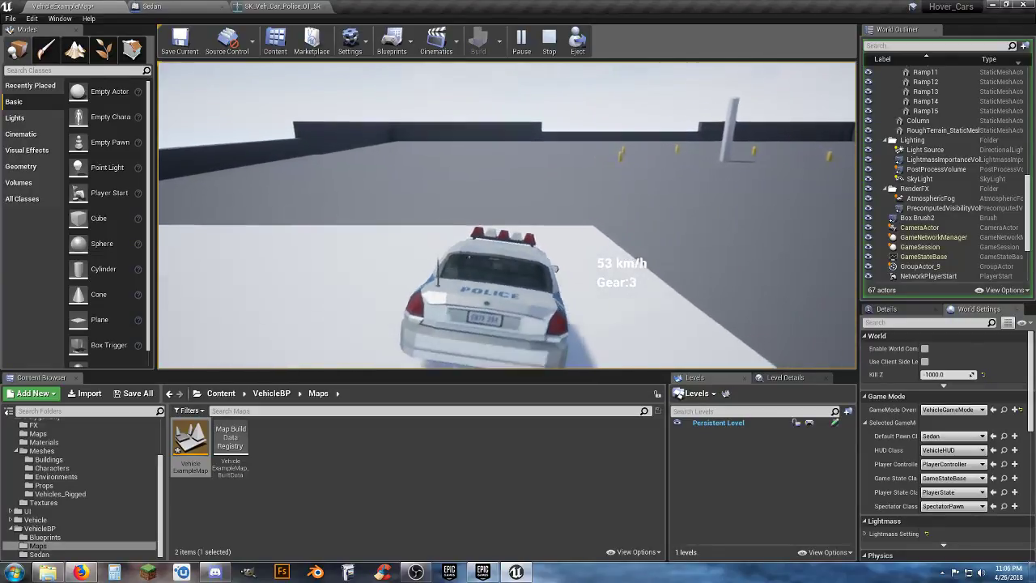
pyautogui.press('w')
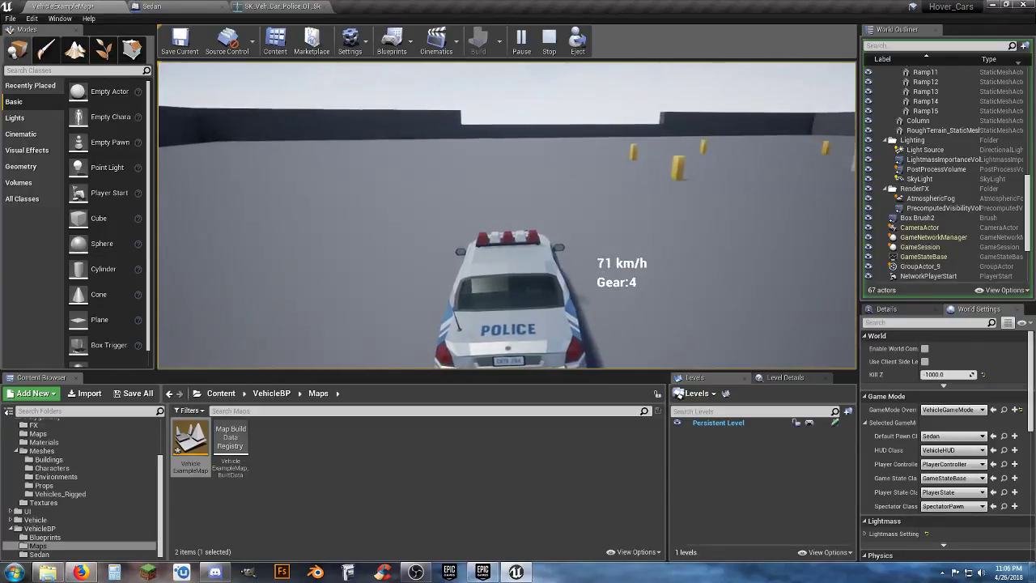
pyautogui.press('w')
pyautogui.press('d')
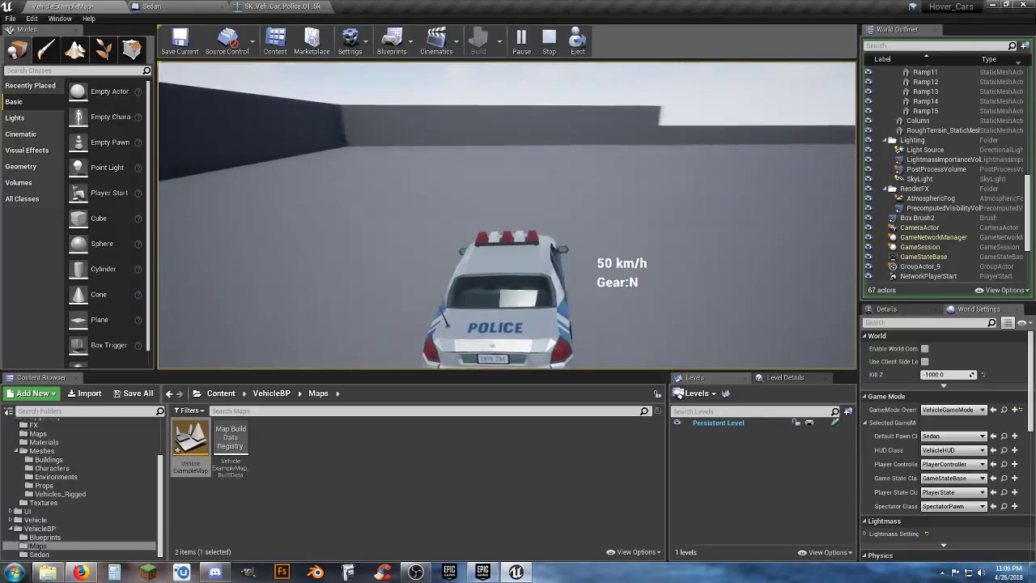
pyautogui.press('d')
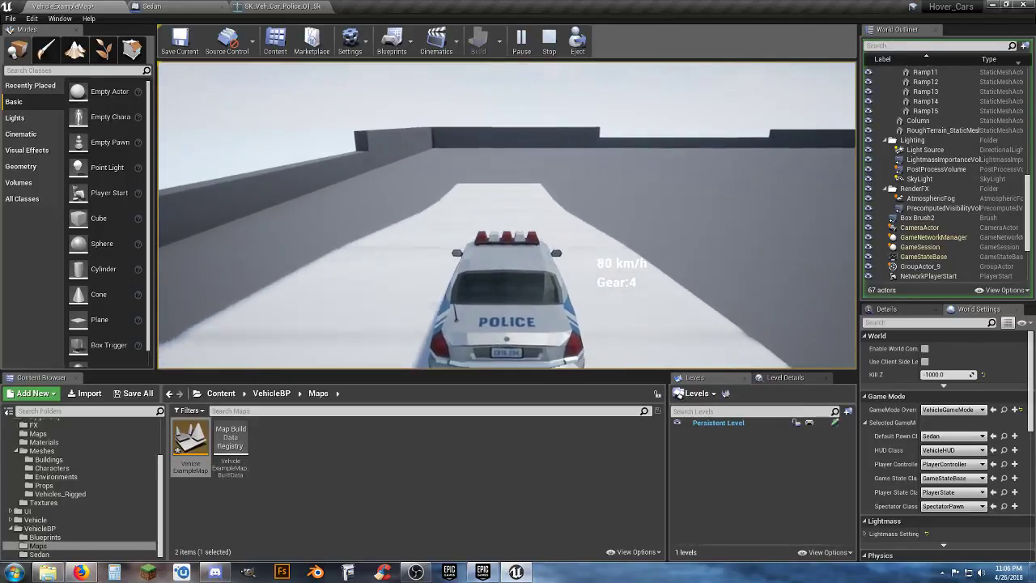
pyautogui.press('Escape')
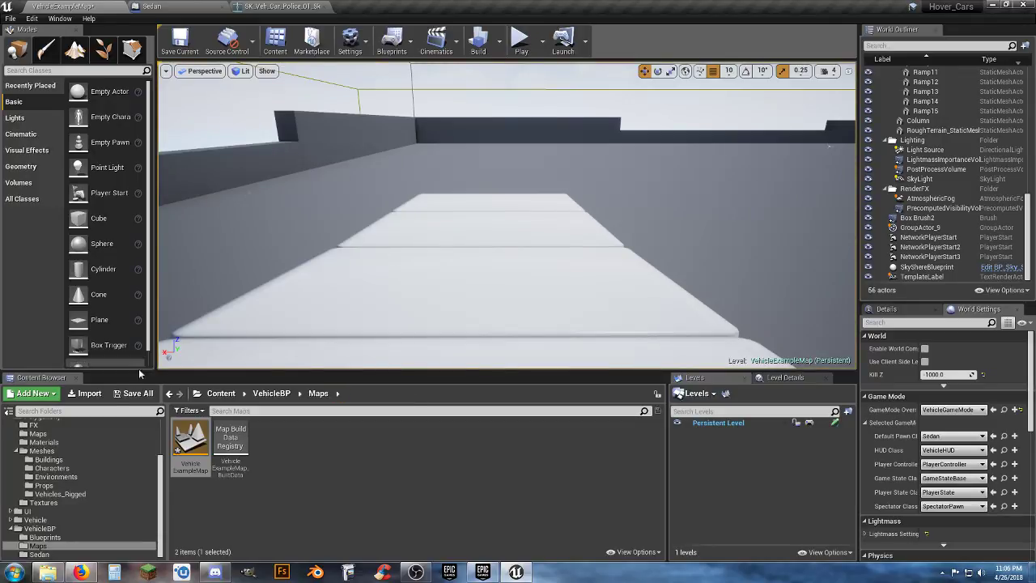
# Step: Add the Vehicle Advanced Blueprint feature pack to the project
pyautogui.click(33, 394)
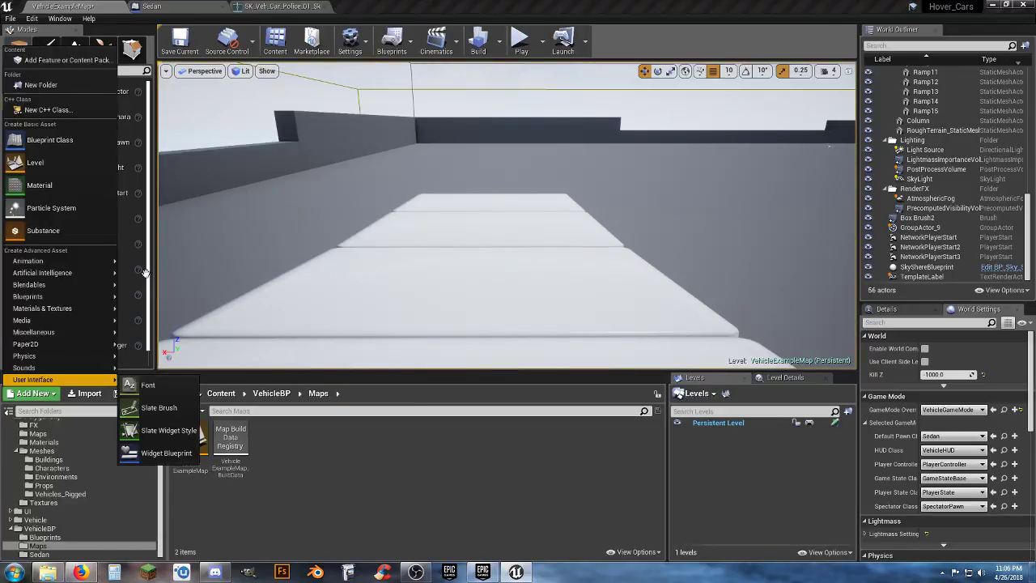
pyautogui.click(93, 60)
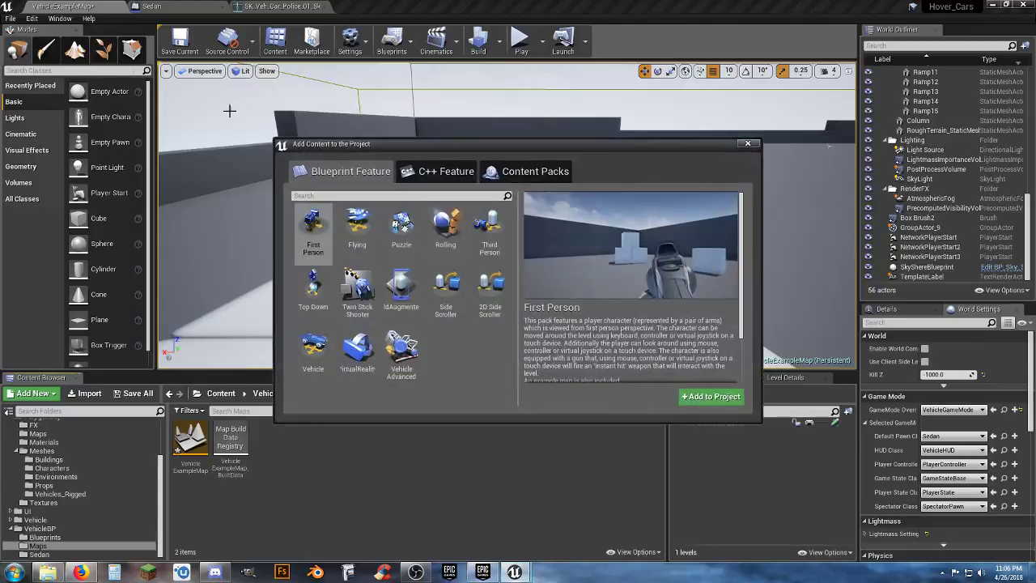
pyautogui.click(403, 350)
pyautogui.click(713, 398)
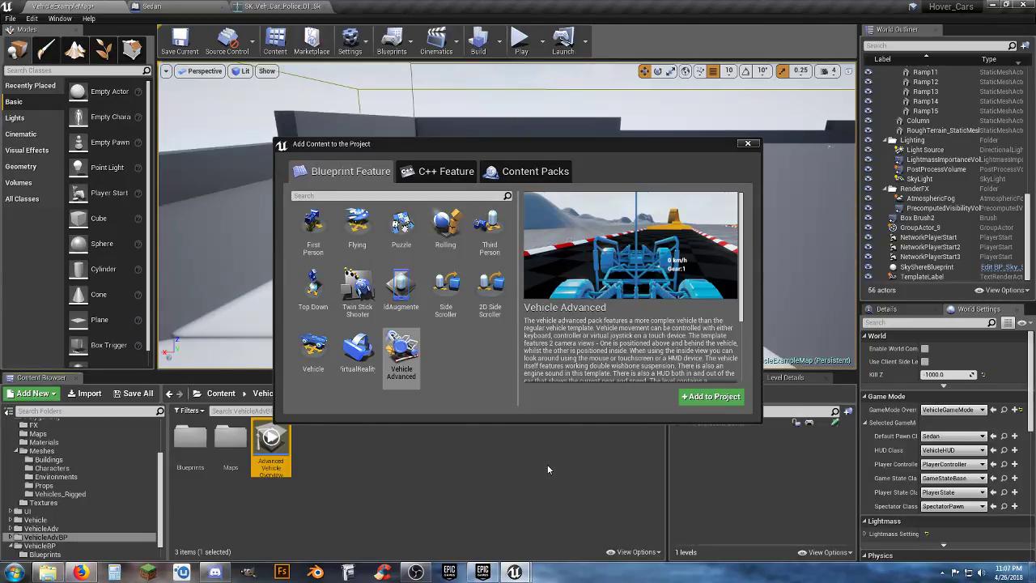
pyautogui.click(748, 145)
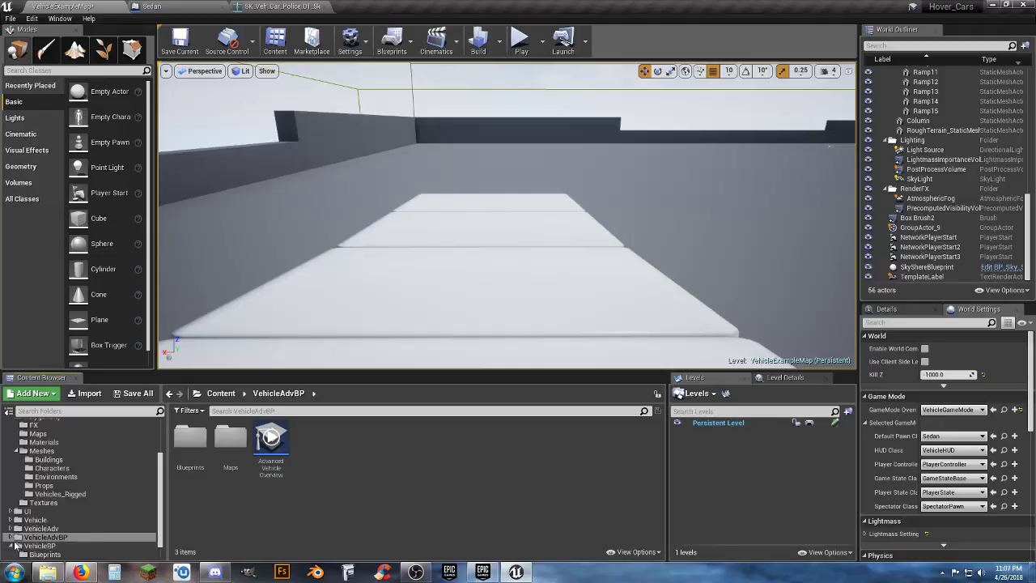
# Step: Open the VehicleAdvExampleMap level from the VehicleAdvBP Maps folder without saving VehicleExampleMap's changes
pyautogui.click(12, 545)
pyautogui.scroll(-1, 29, 549)
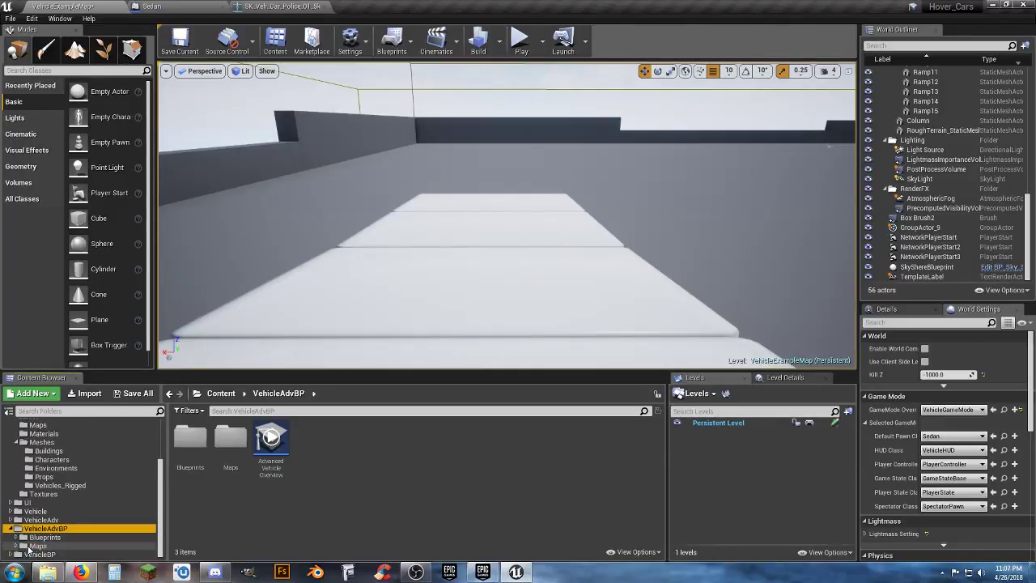
pyautogui.doubleClick(244, 445)
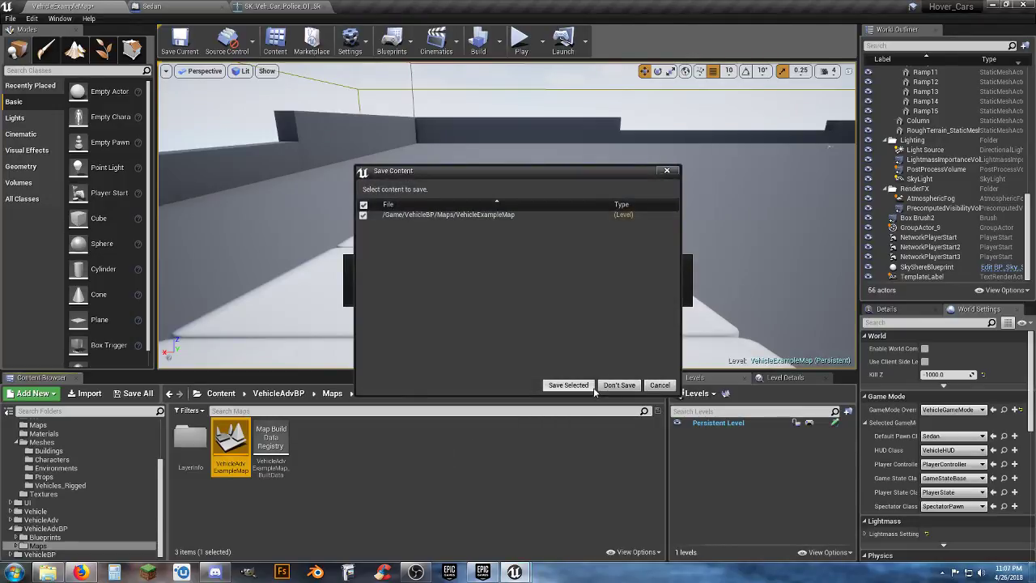
pyautogui.click(611, 387)
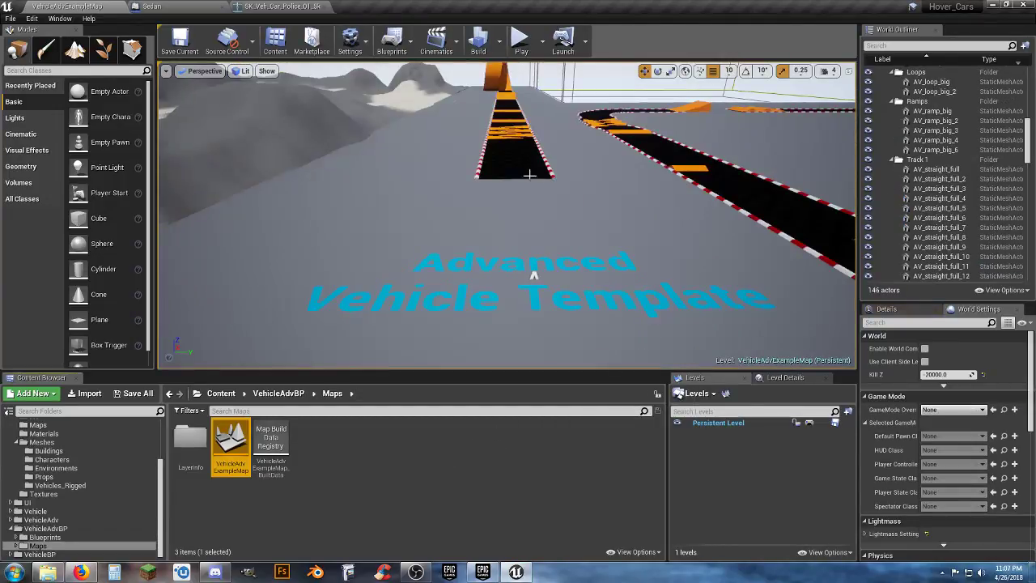
# Step: Set VehicleAdvExampleMap's GameMode Override to VehicleGameMode, and play-test by driving the blue buggy along the track
pyautogui.click(959, 411)
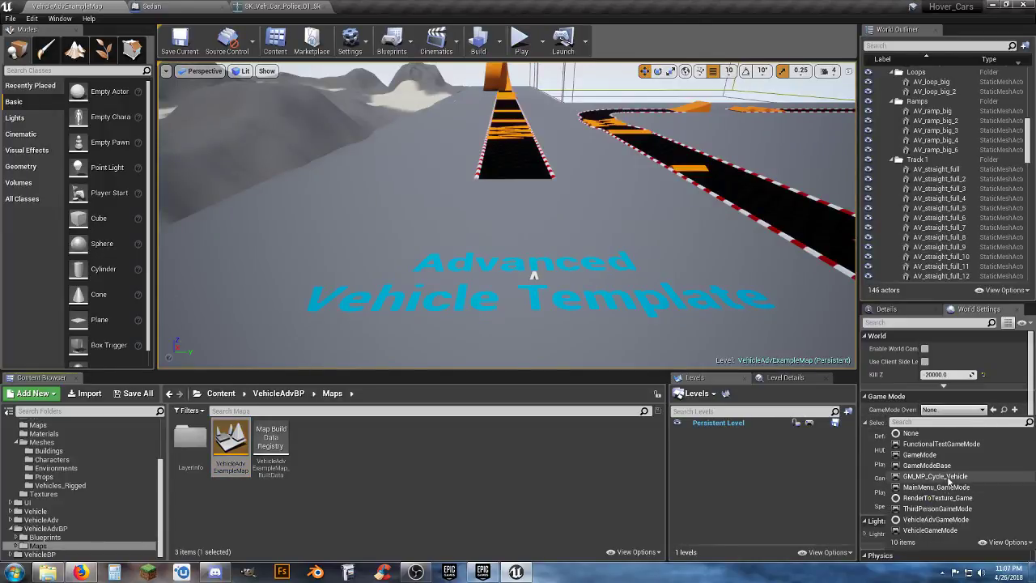
pyautogui.click(929, 529)
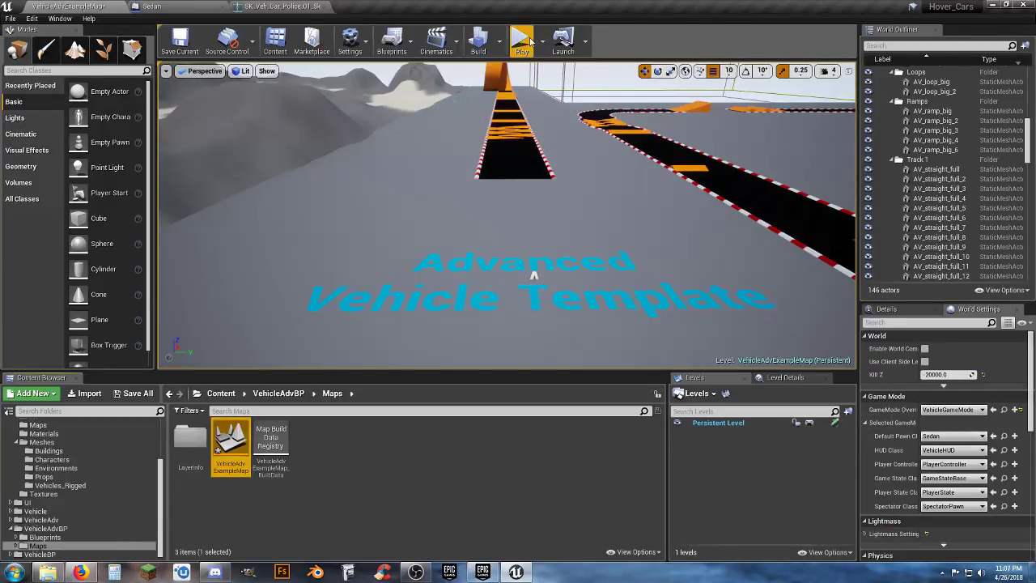
pyautogui.click(521, 41)
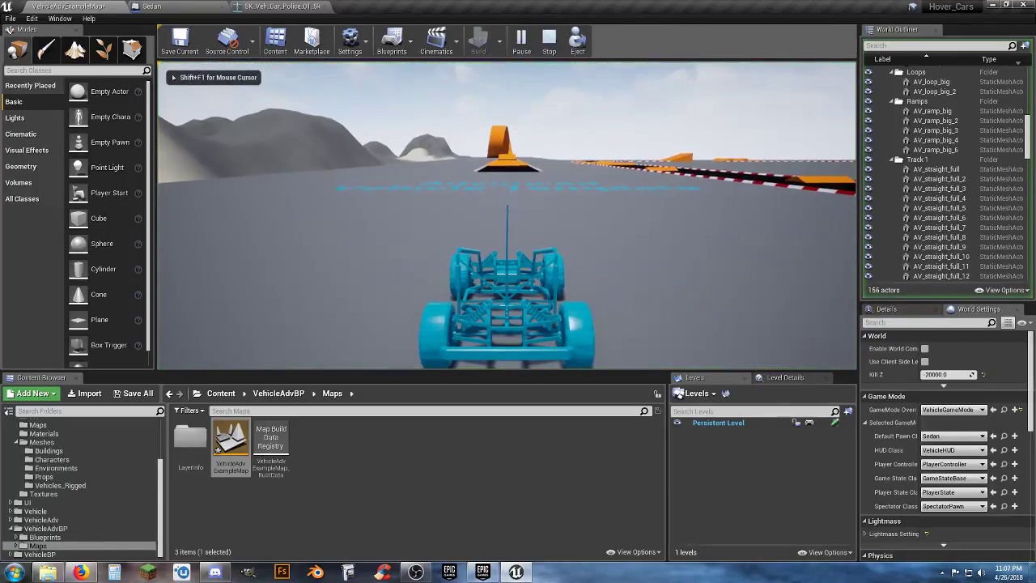
pyautogui.press('w')
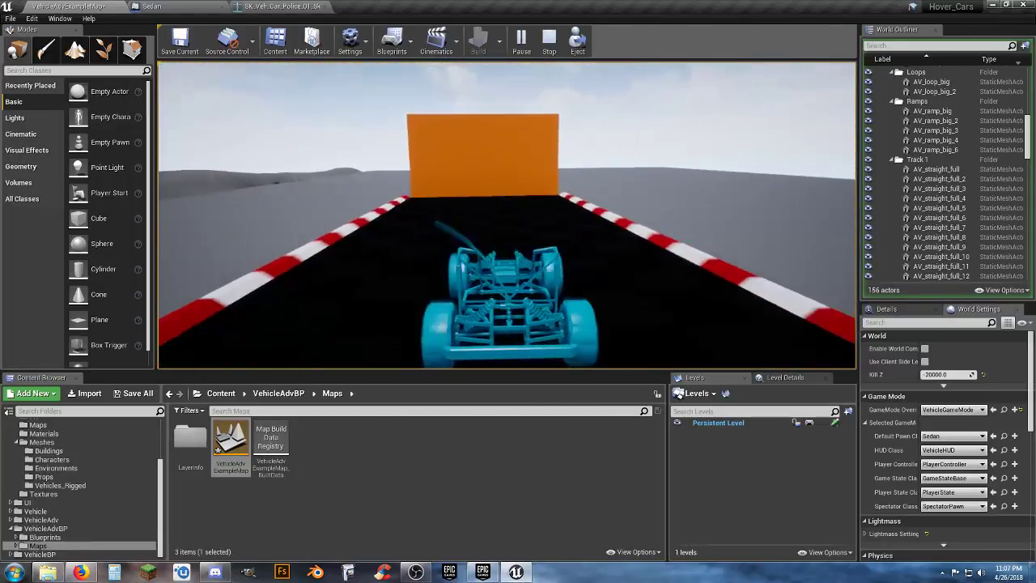
pyautogui.press('Escape')
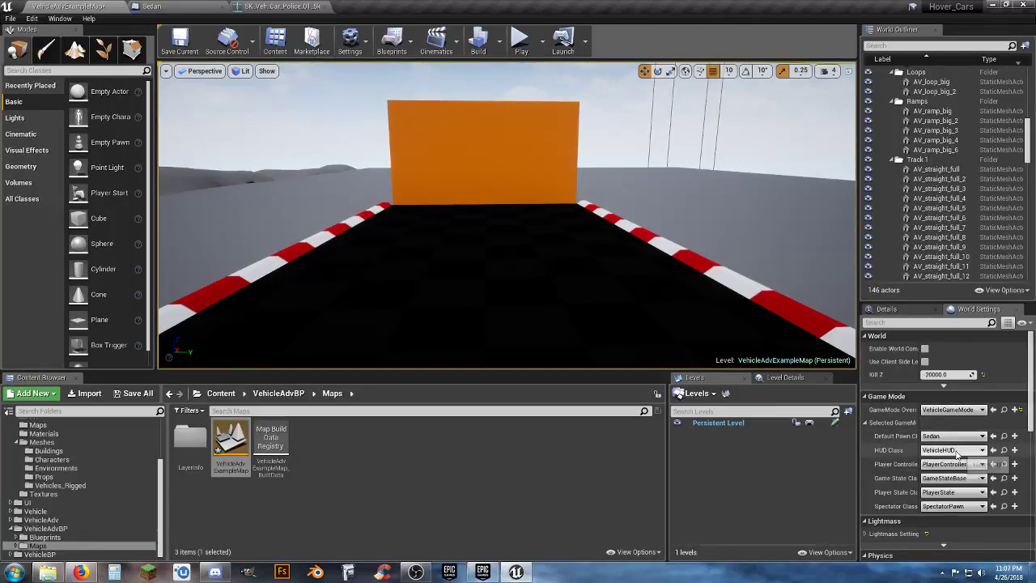
# Step: Try VehicleBlueprint as the Default Pawn Class and run a brief play-test
pyautogui.click(955, 450)
pyautogui.click(957, 454)
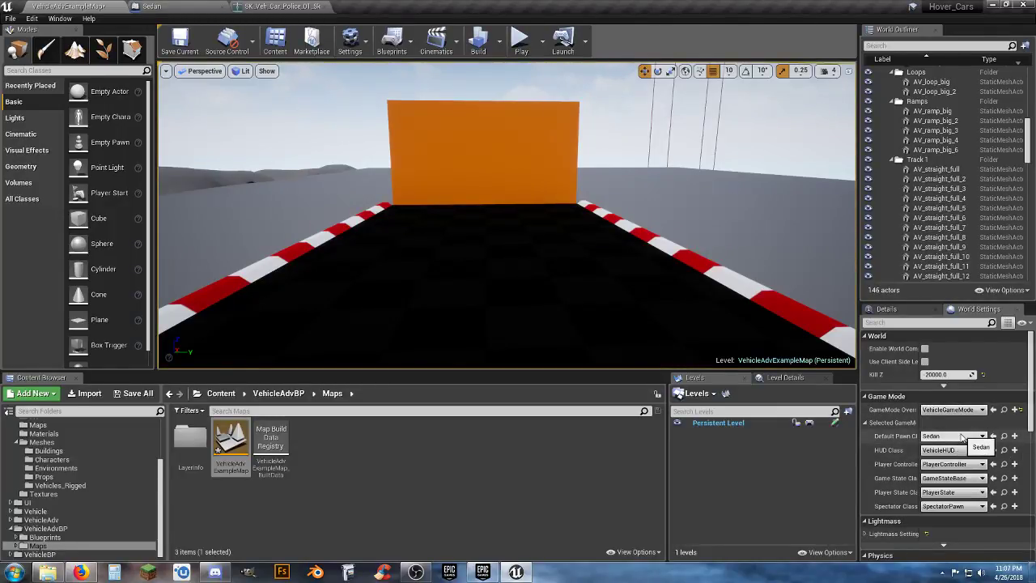
pyautogui.click(963, 437)
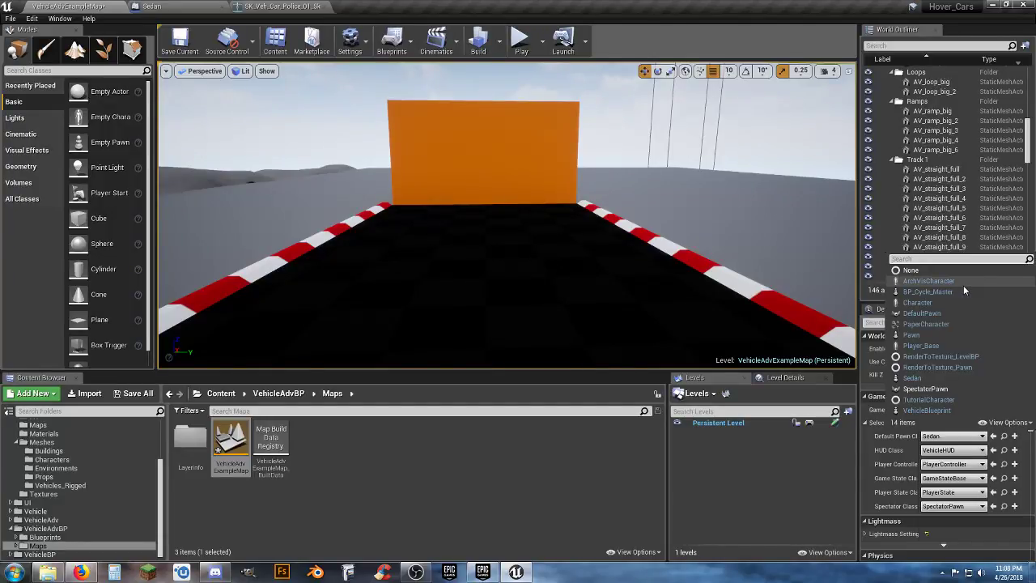
pyautogui.click(927, 411)
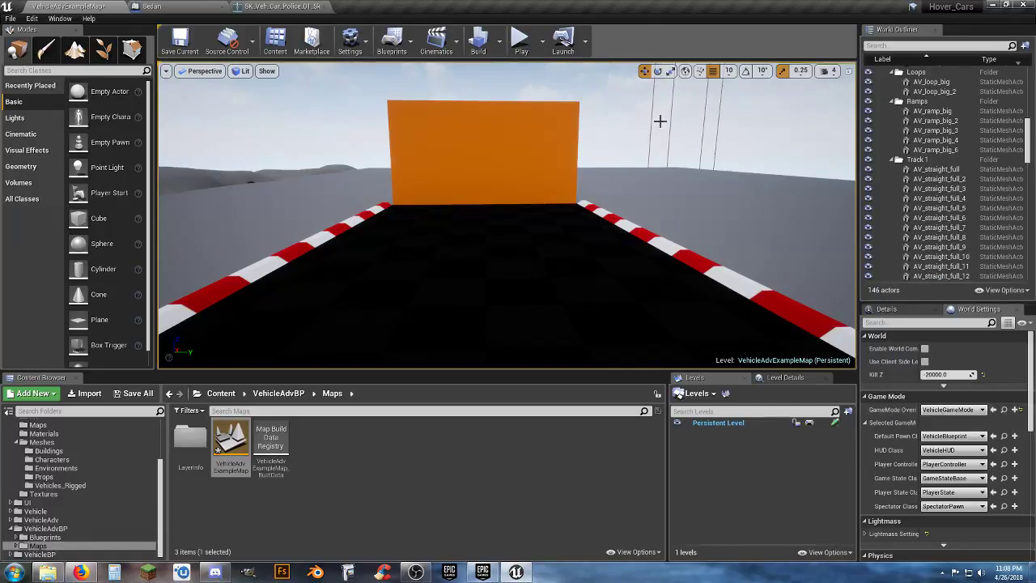
pyautogui.click(522, 42)
pyautogui.press('Escape')
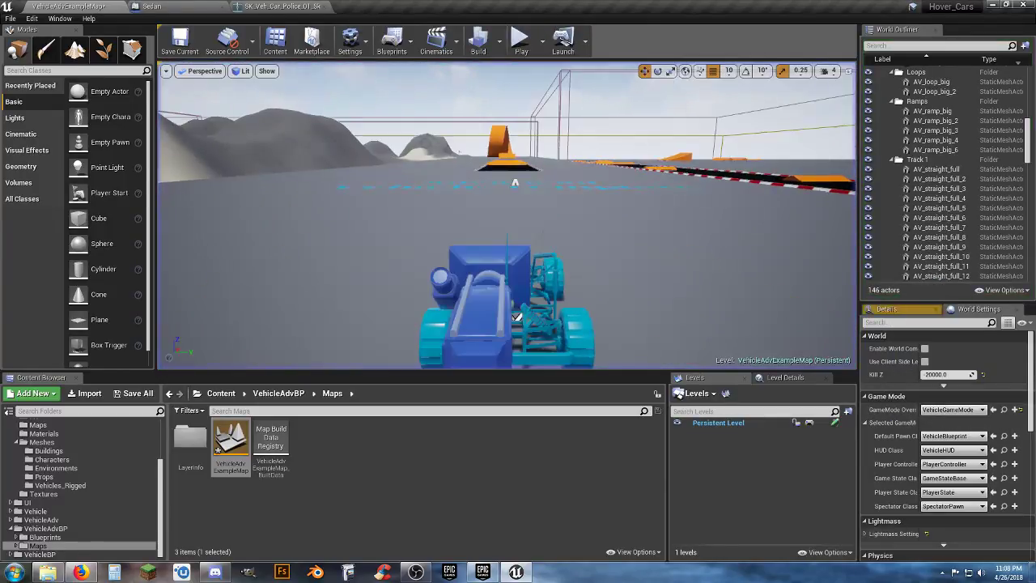
# Step: Return the Default Pawn Class to Sedan and briefly play-test the level again
pyautogui.click(951, 436)
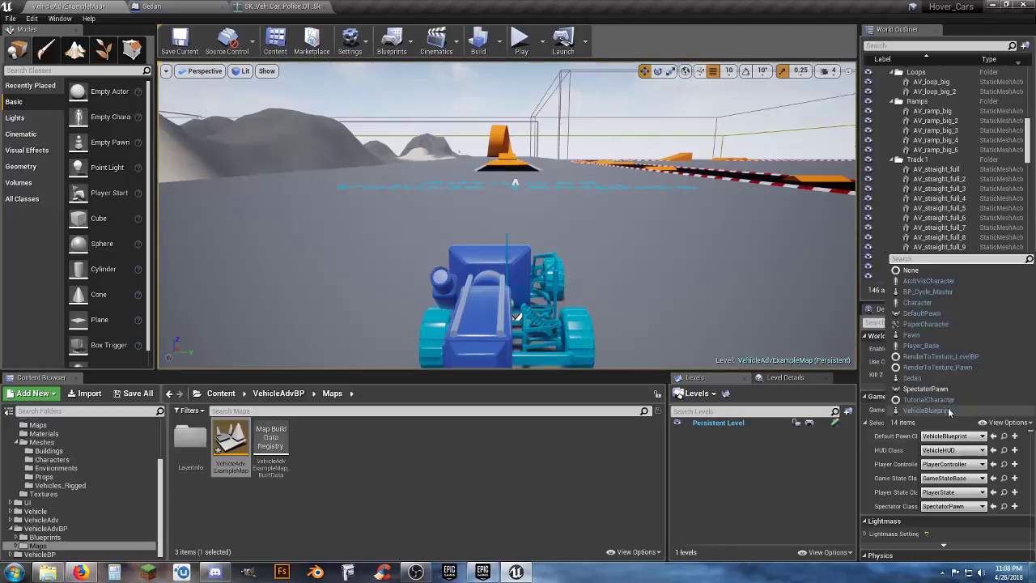
pyautogui.click(913, 377)
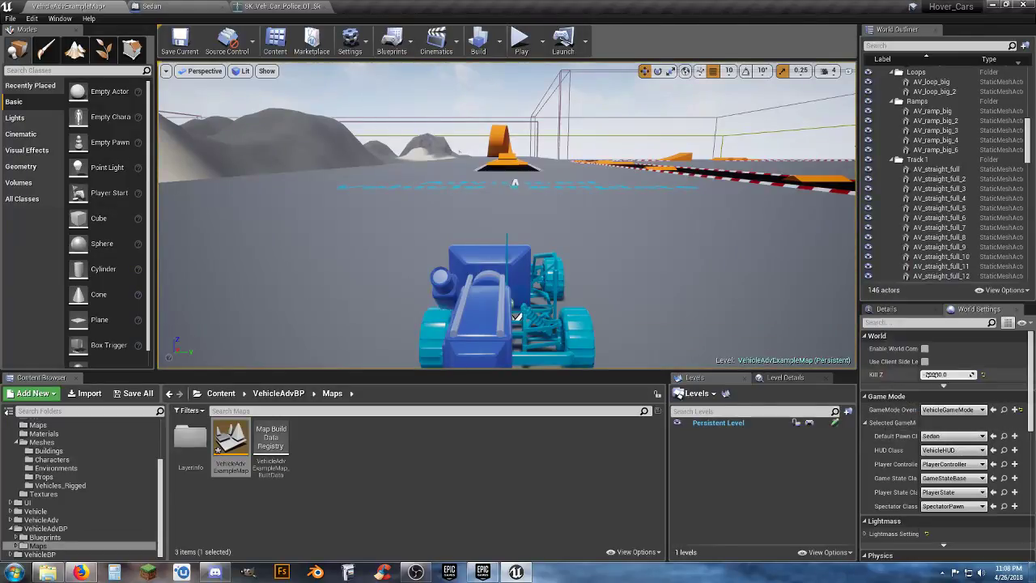
pyautogui.click(522, 40)
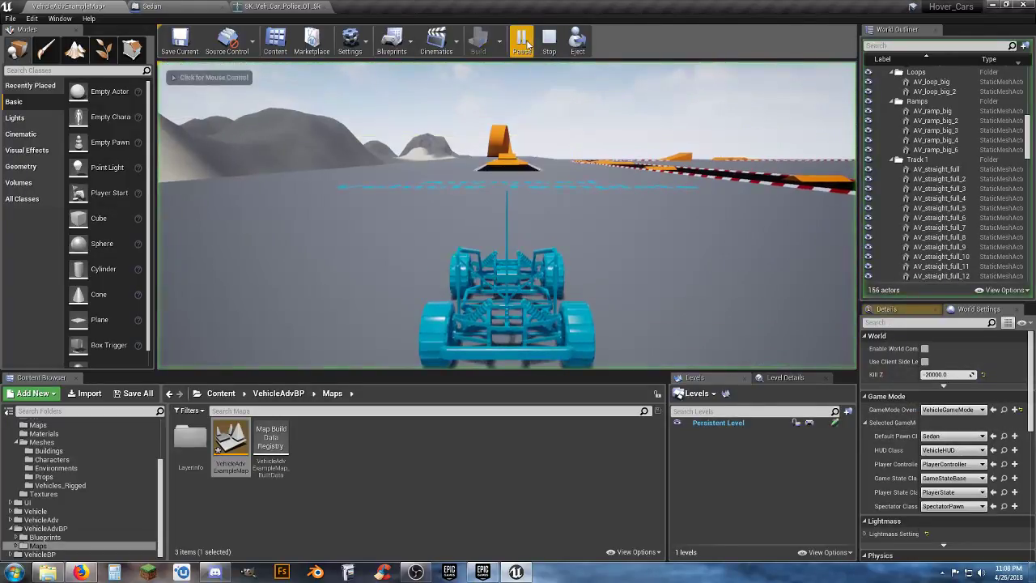
pyautogui.press('Escape')
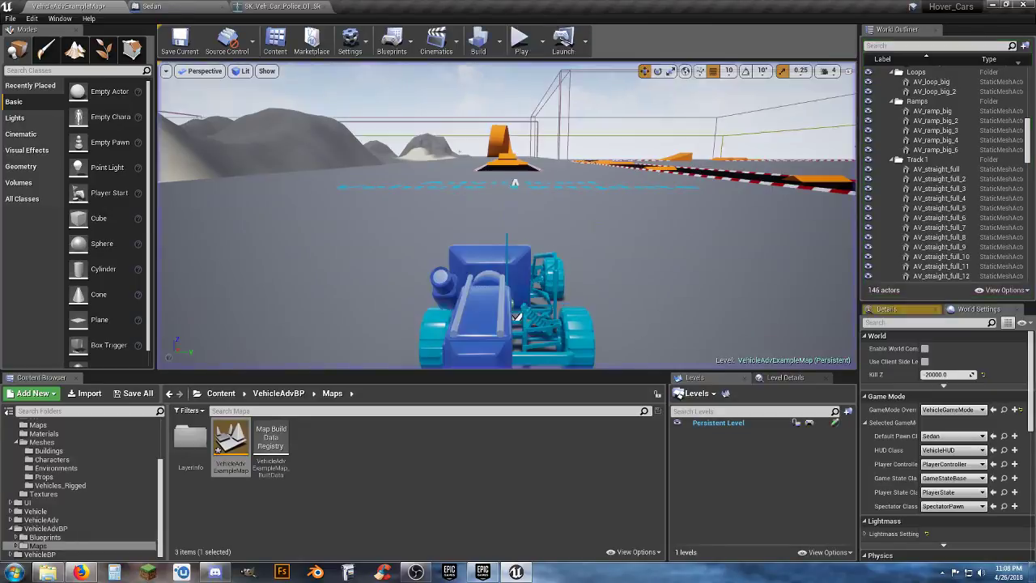
# Step: Try VehicleAdvGameMode as the level's GameMode Override, and switch it back to VehicleGameMode
pyautogui.click(939, 411)
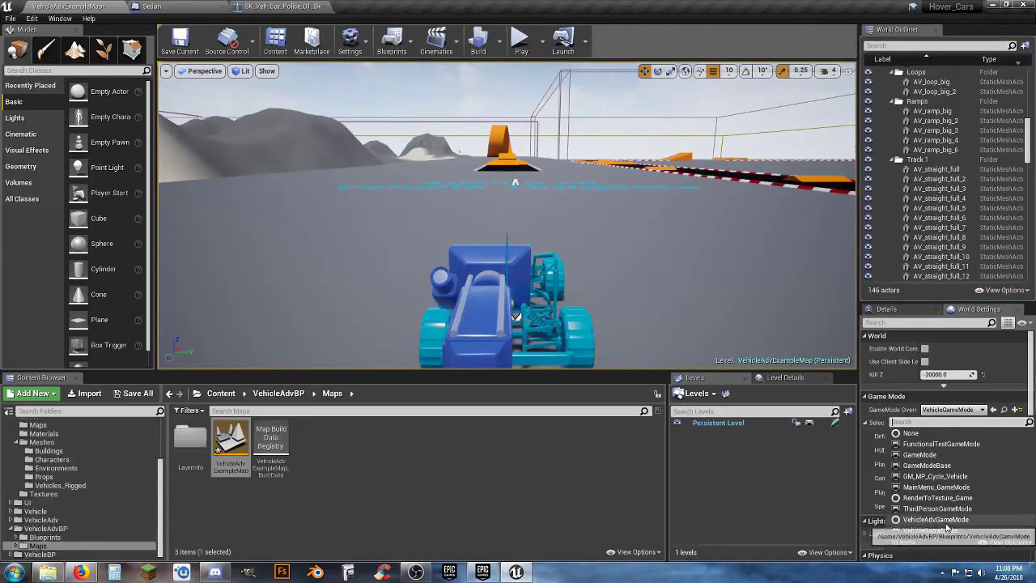
pyautogui.click(939, 519)
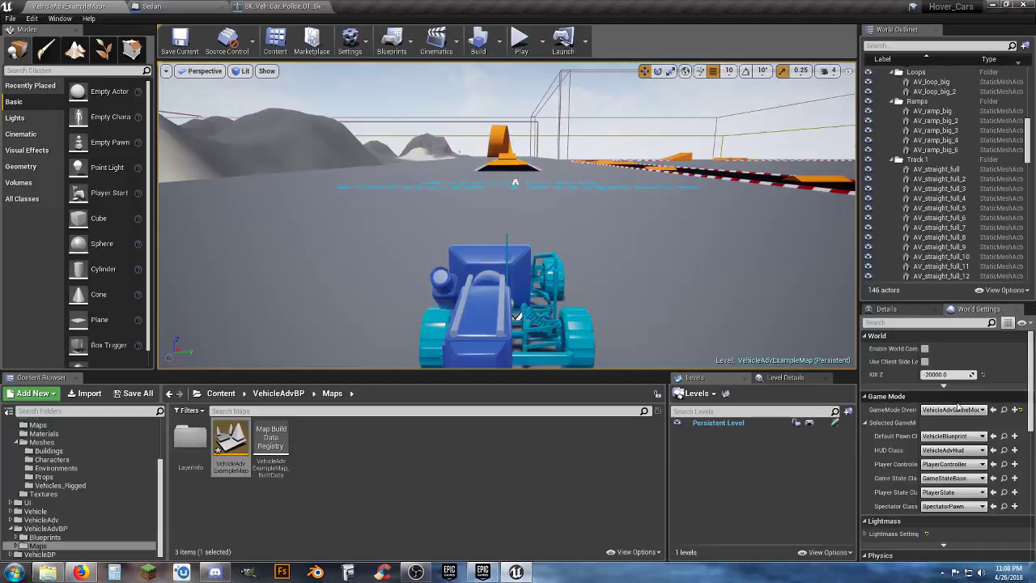
pyautogui.click(959, 408)
pyautogui.click(940, 524)
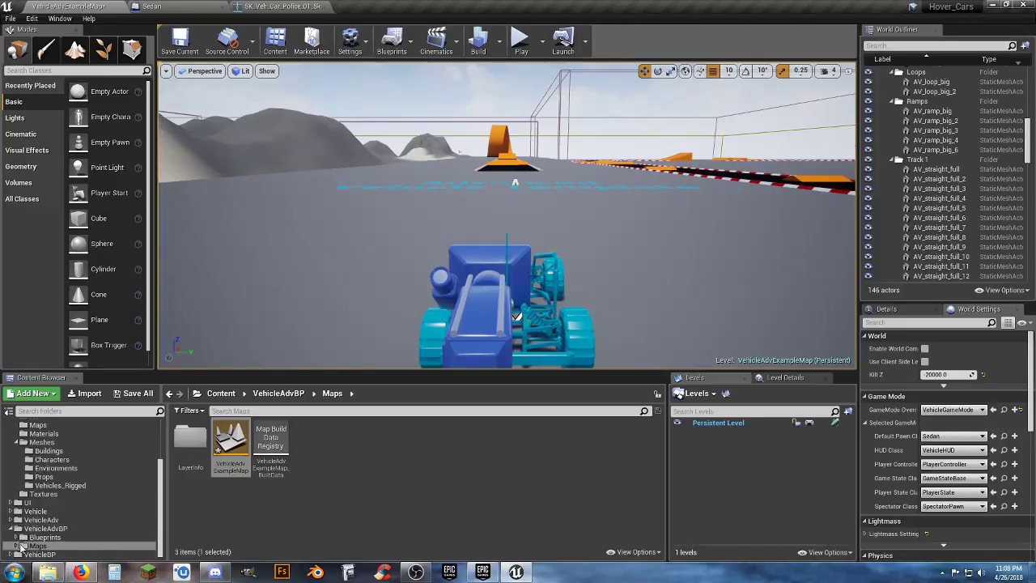
# Step: Show the VehicleAdvBP Blueprints folder and delete the VehicleBlueprint buggy placed in the level
pyautogui.scroll(-1, 19, 543)
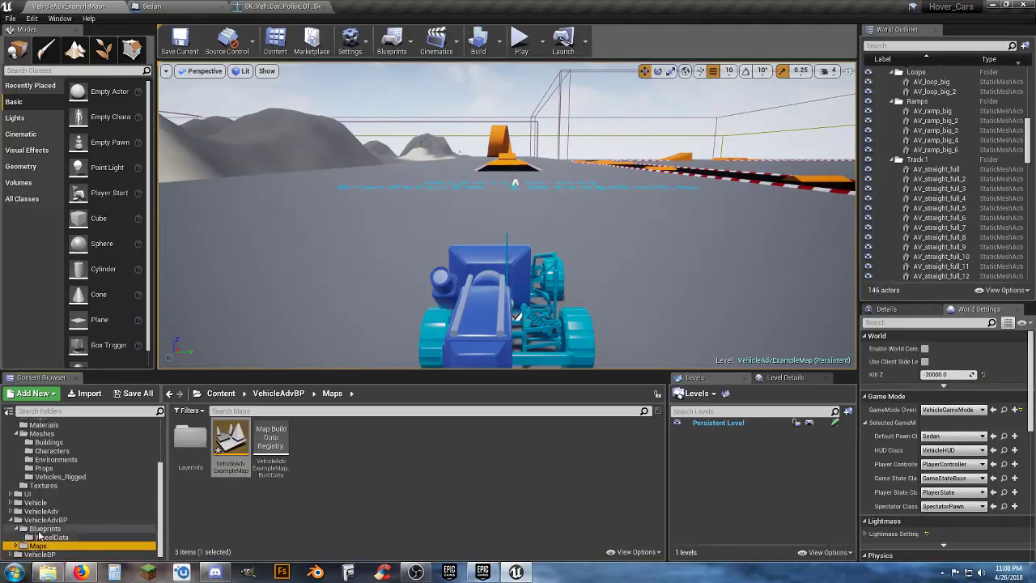
pyautogui.click(40, 528)
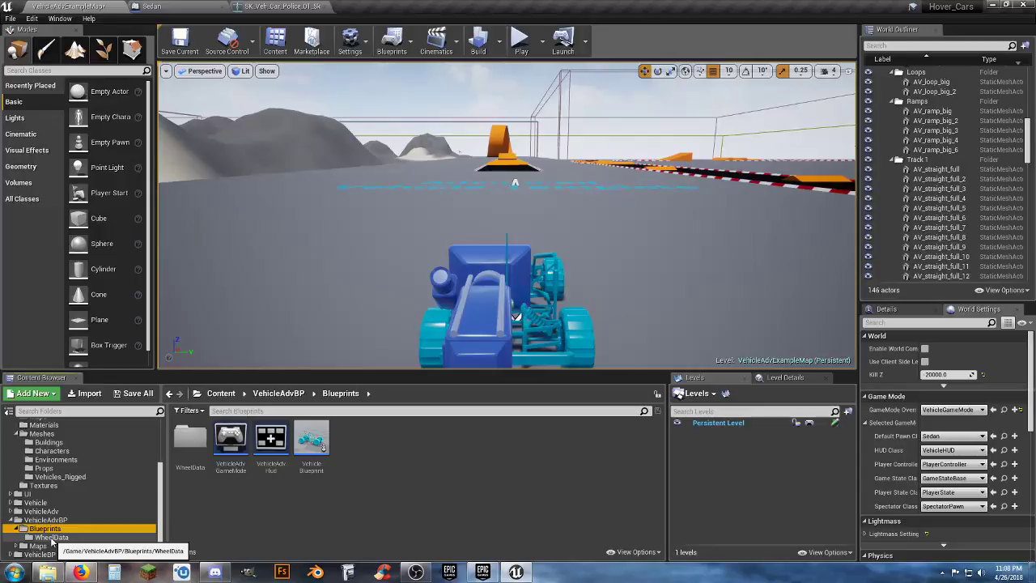
pyautogui.click(561, 330)
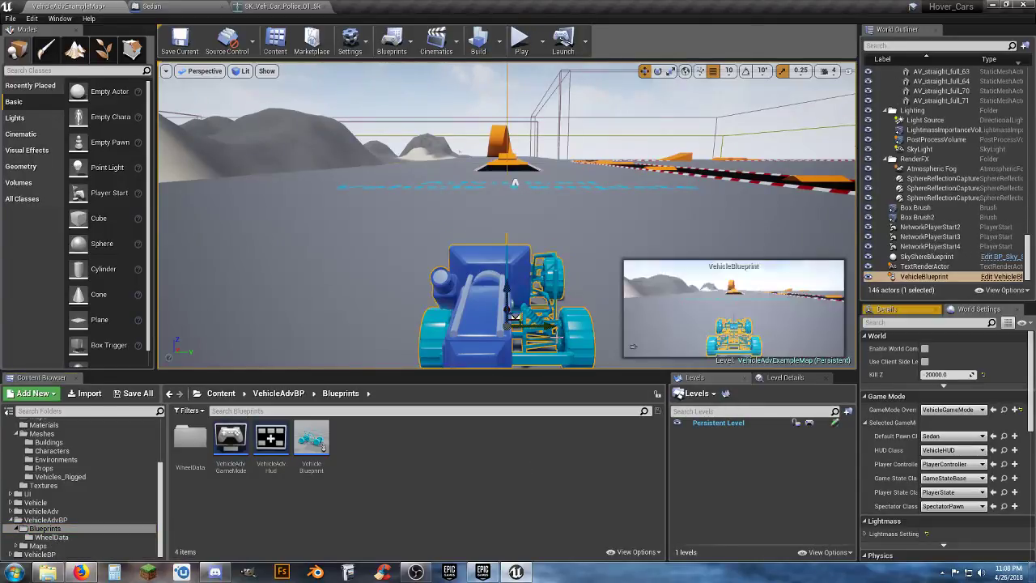
pyautogui.press('Delete')
# Step: Place a Player Start on the open floor in front of the Advanced Vehicle Template text
pyautogui.moveTo(560, 330); pyautogui.dragTo(534, 344, button='right')
pyautogui.moveTo(500, 161); pyautogui.dragTo(497, 172, button='right')
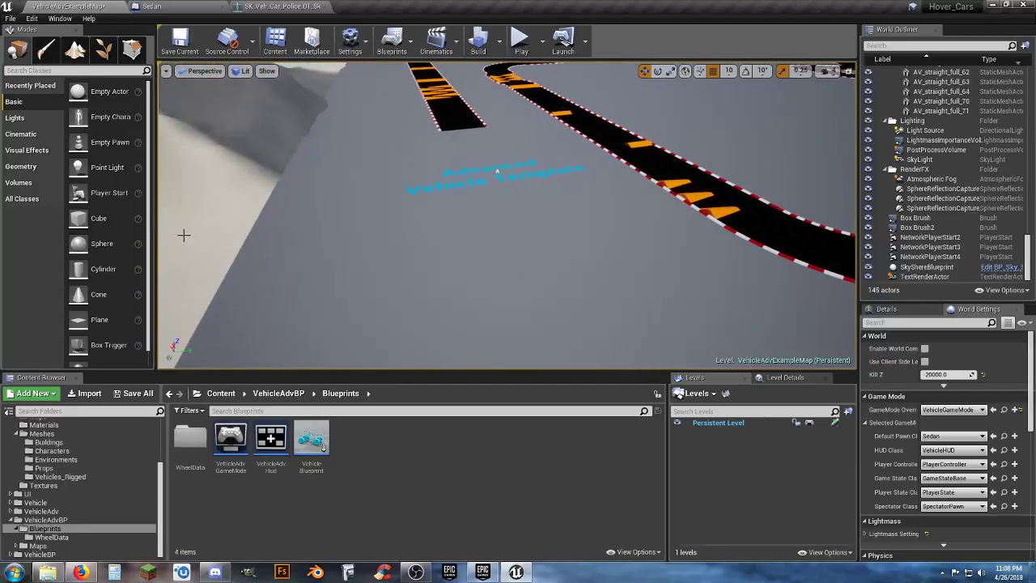
pyautogui.moveTo(98, 192); pyautogui.dragTo(323, 274)
pyautogui.moveTo(544, 319); pyautogui.dragTo(545, 318)
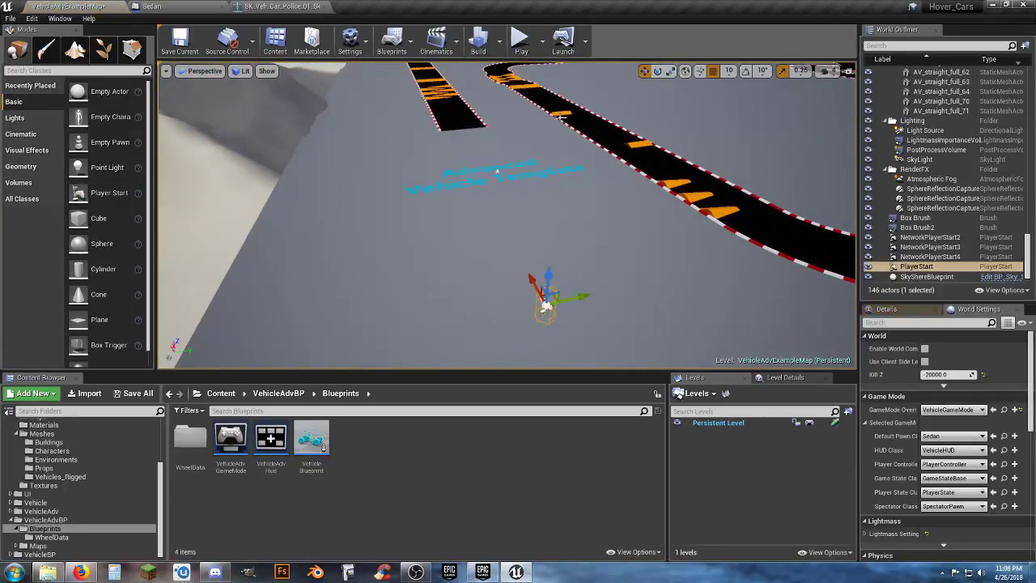
# Step: Start a play-test with the police car, driving it across the open floor beside the track and turning it around
pyautogui.click(520, 40)
pyautogui.click(509, 98)
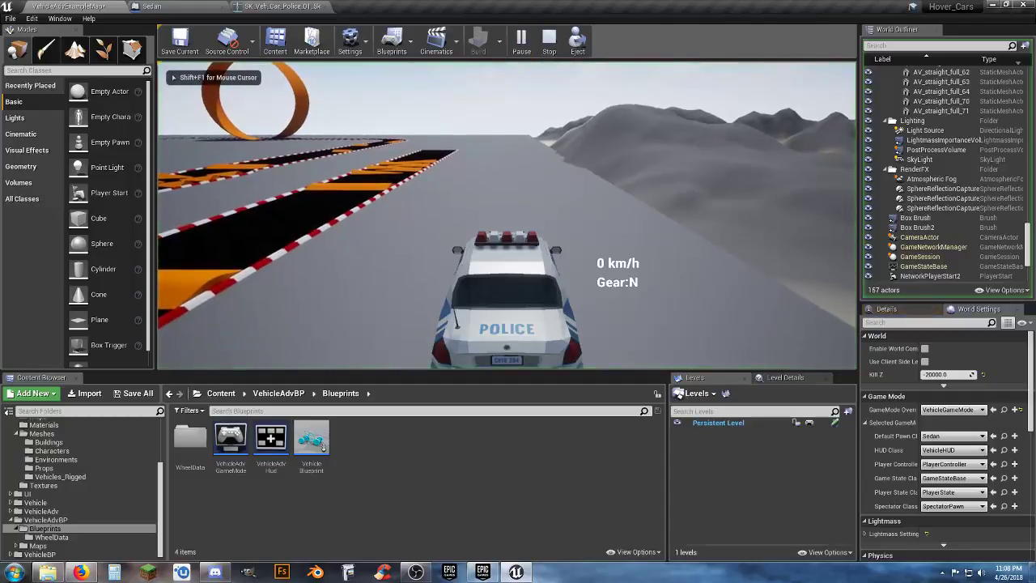
pyautogui.press('w')
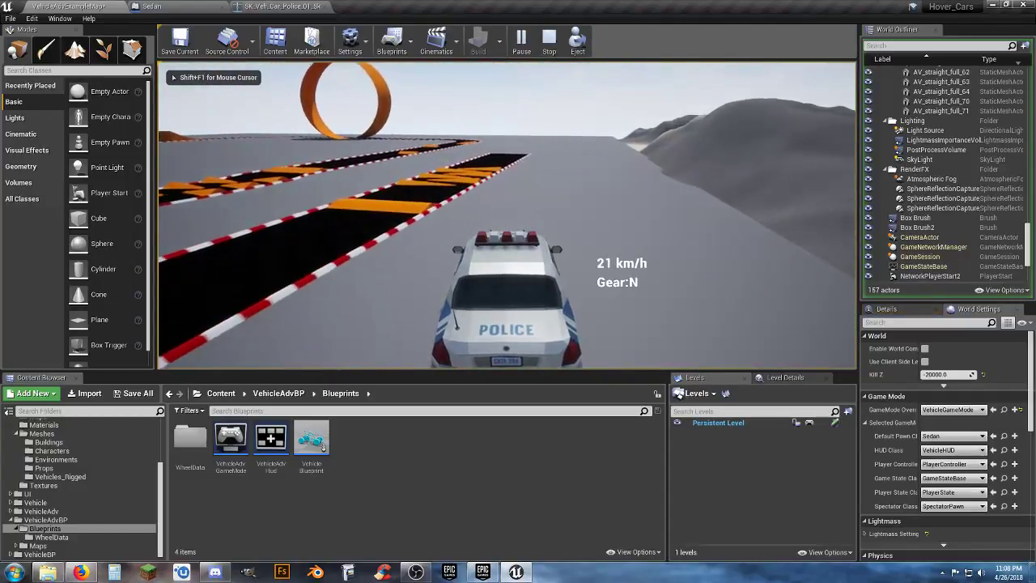
pyautogui.press('d')
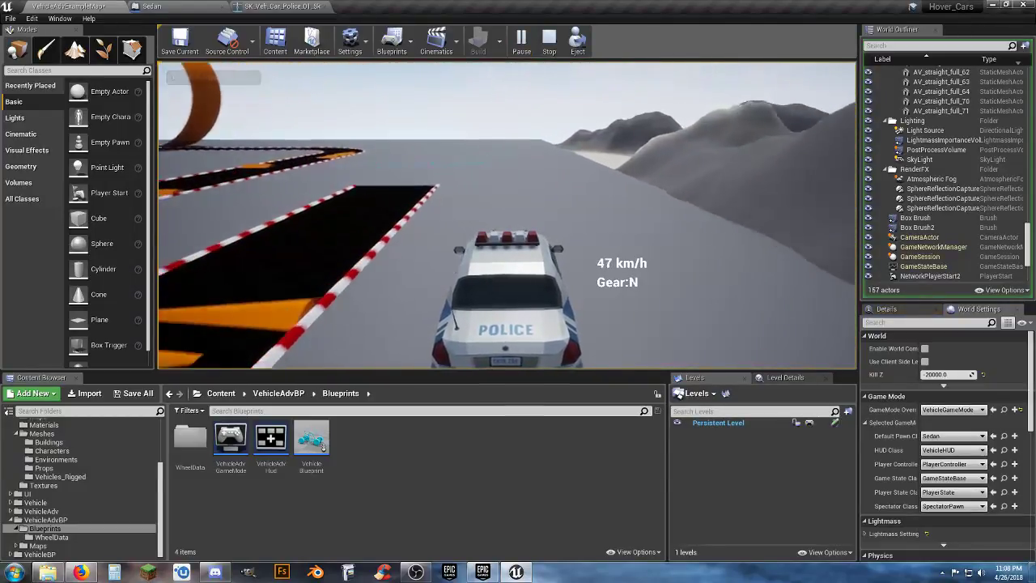
pyautogui.press('a')
pyautogui.press('s')
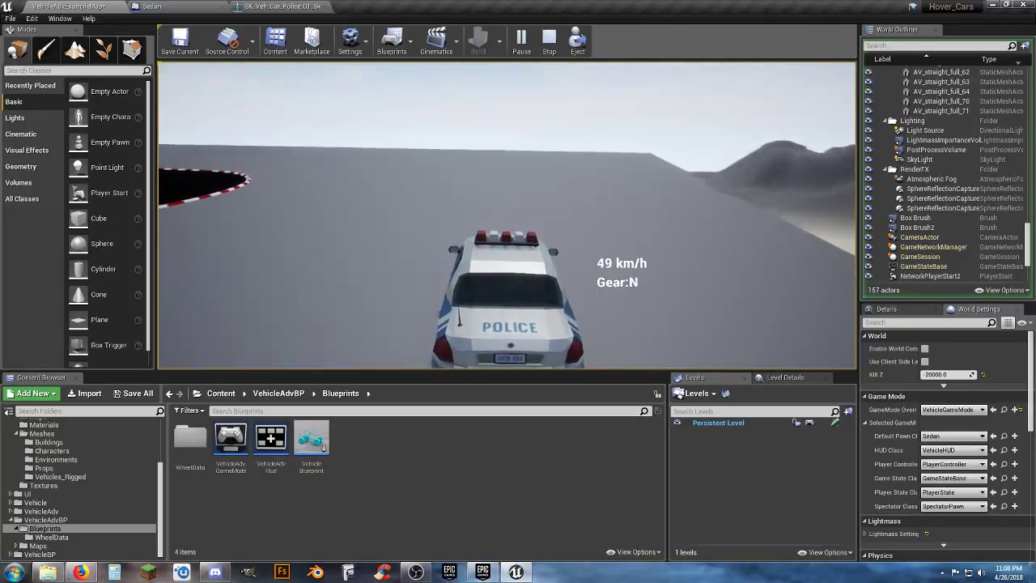
pyautogui.press('a')
pyautogui.press('s')
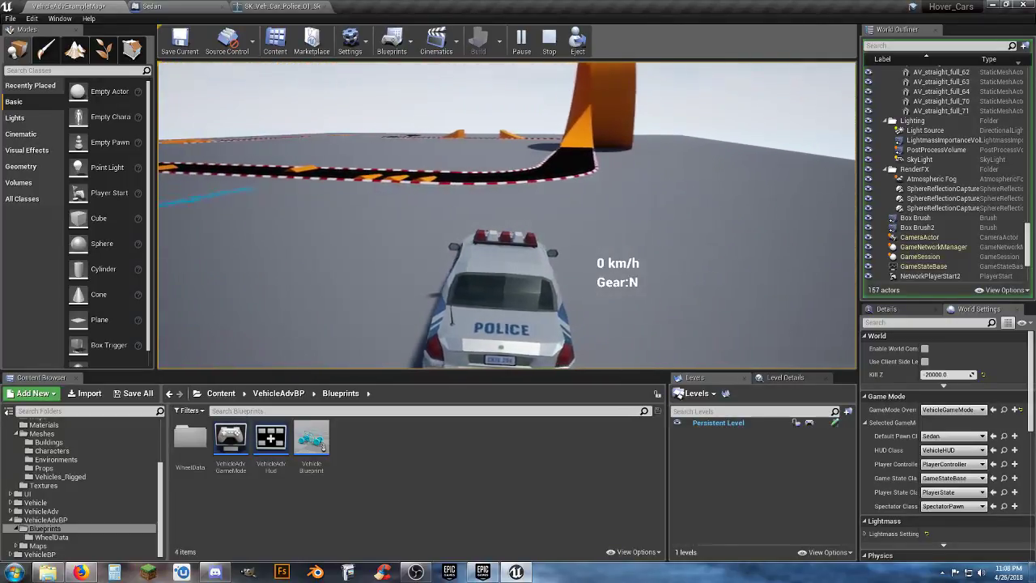
# Step: Drive the police car onto the straight track and over its ramps towards the orange loop
pyautogui.press('w')
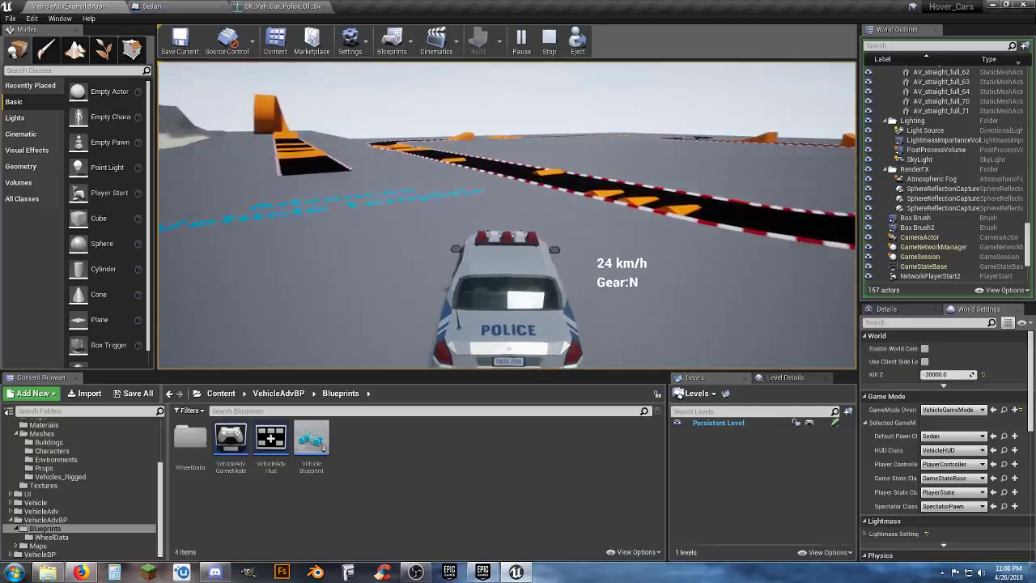
pyautogui.press('w')
pyautogui.press('a')
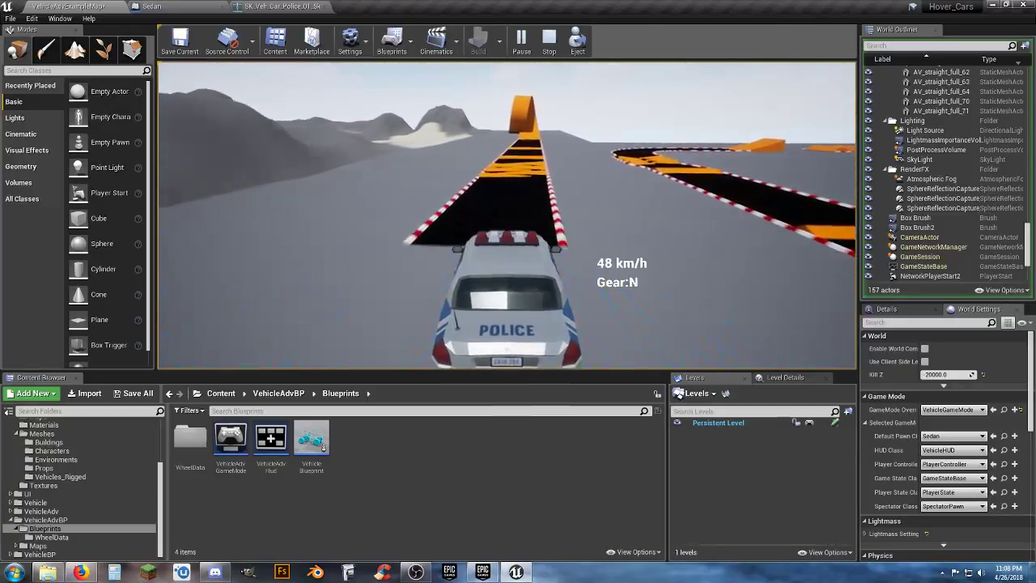
pyautogui.press('w')
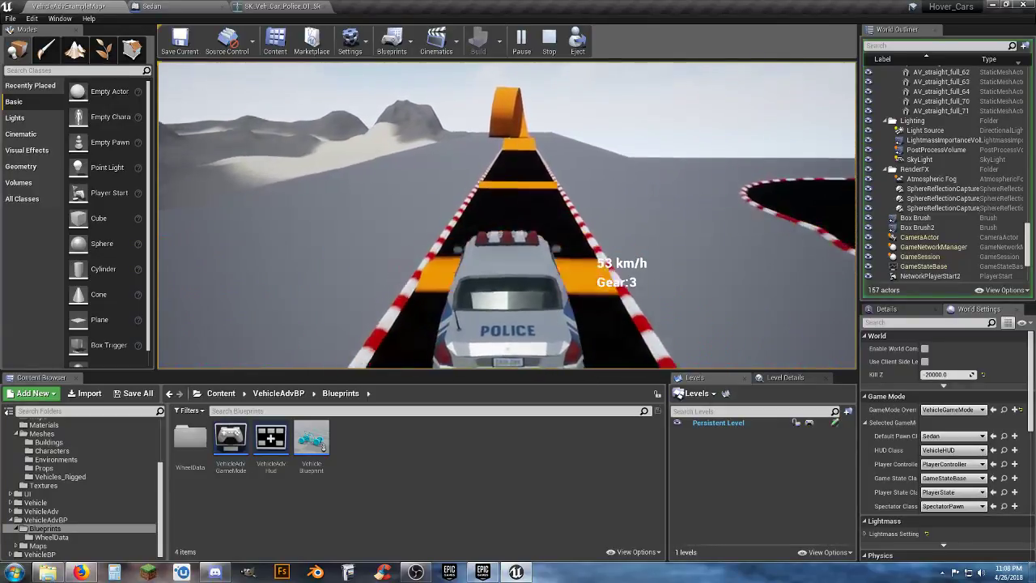
pyautogui.press('w')
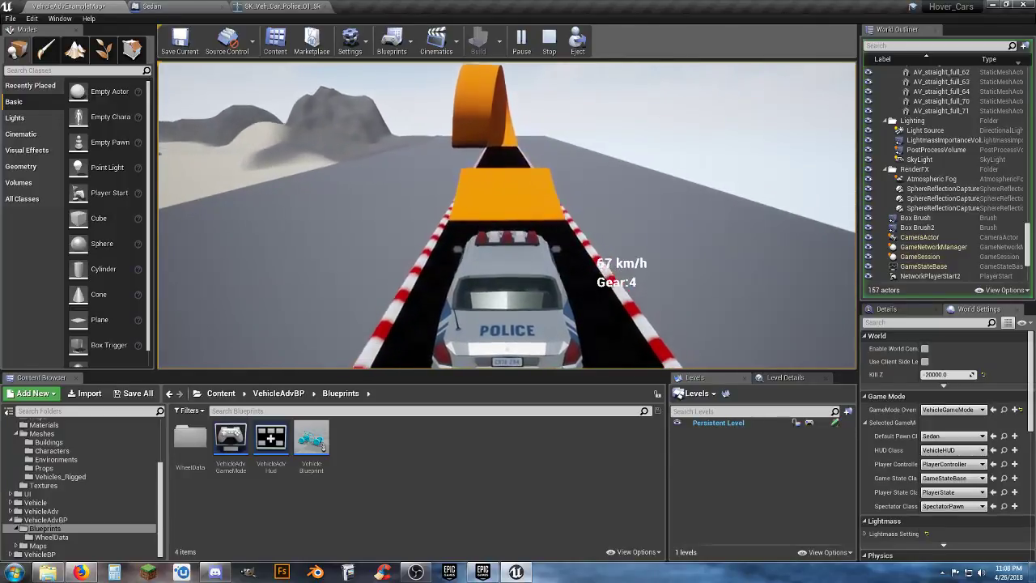
pyautogui.press('w')
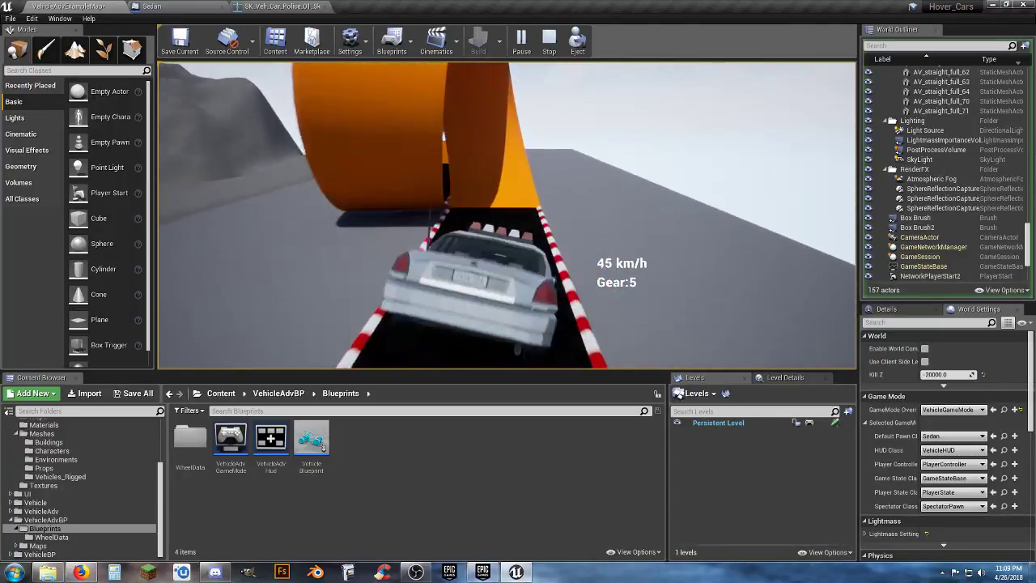
# Step: Drive the police car up into the orange loop and back down onto the track beside it
pyautogui.press('w')
pyautogui.press('a')
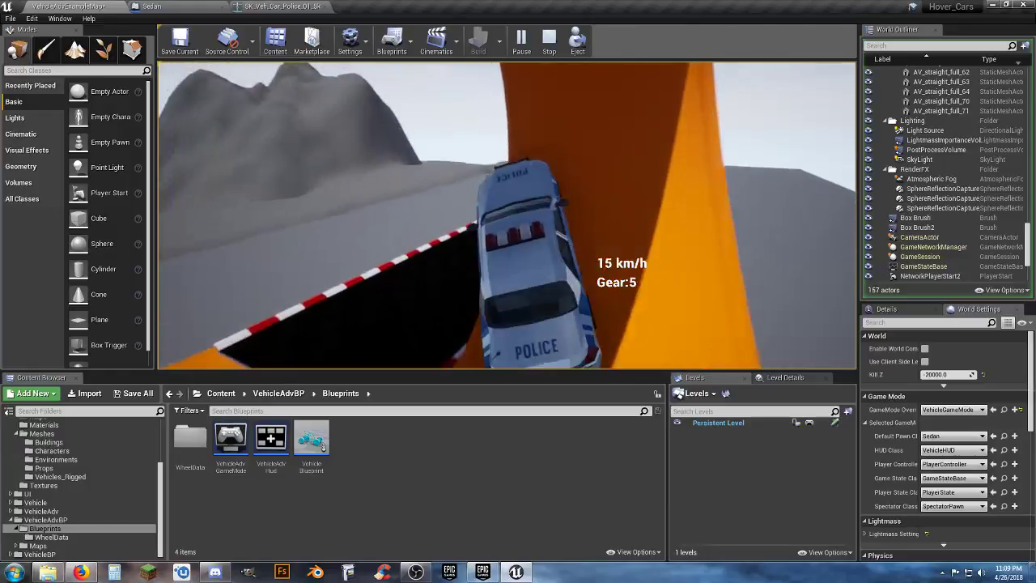
pyautogui.press('w')
pyautogui.press('a')
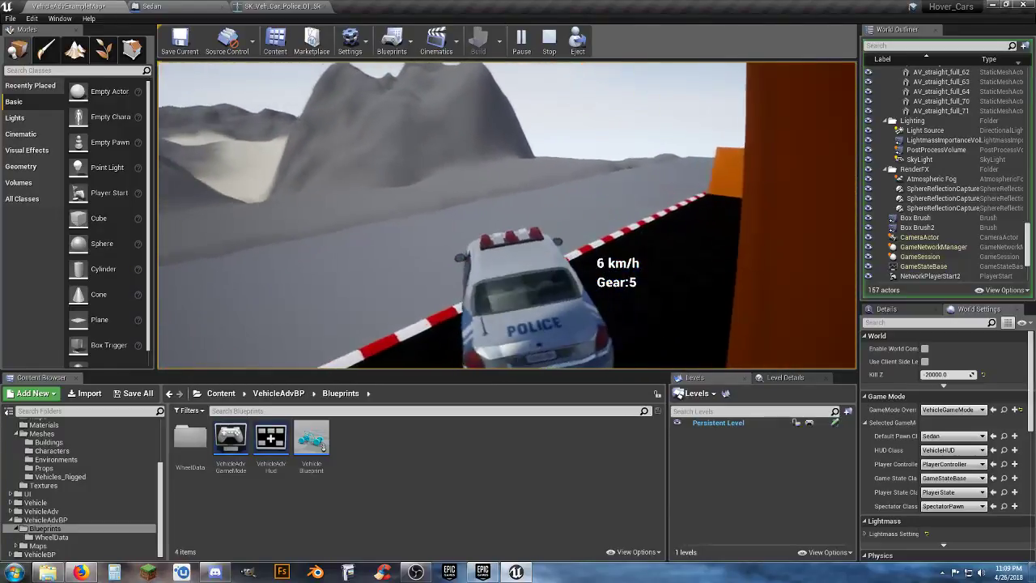
# Step: Steer the police car off the track into the sandy valley between the hills and end the play-test
pyautogui.press('w')
pyautogui.press('a')
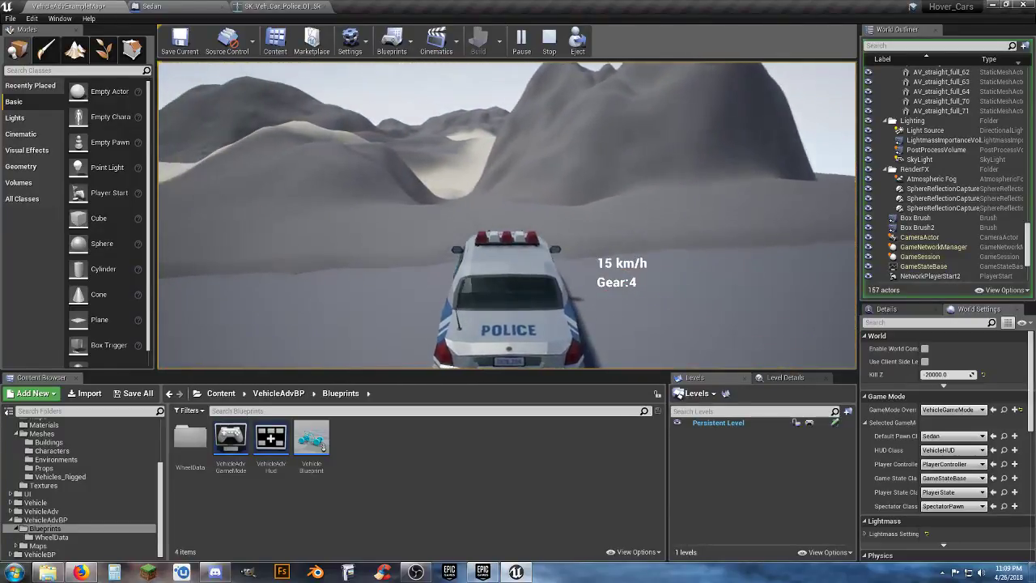
pyautogui.press('w')
pyautogui.press('a')
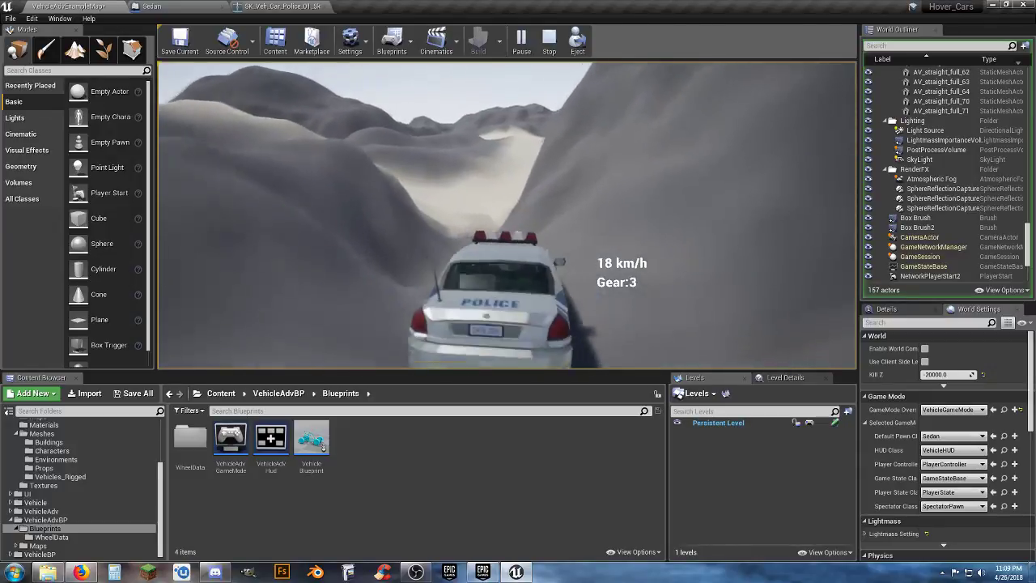
pyautogui.press('w')
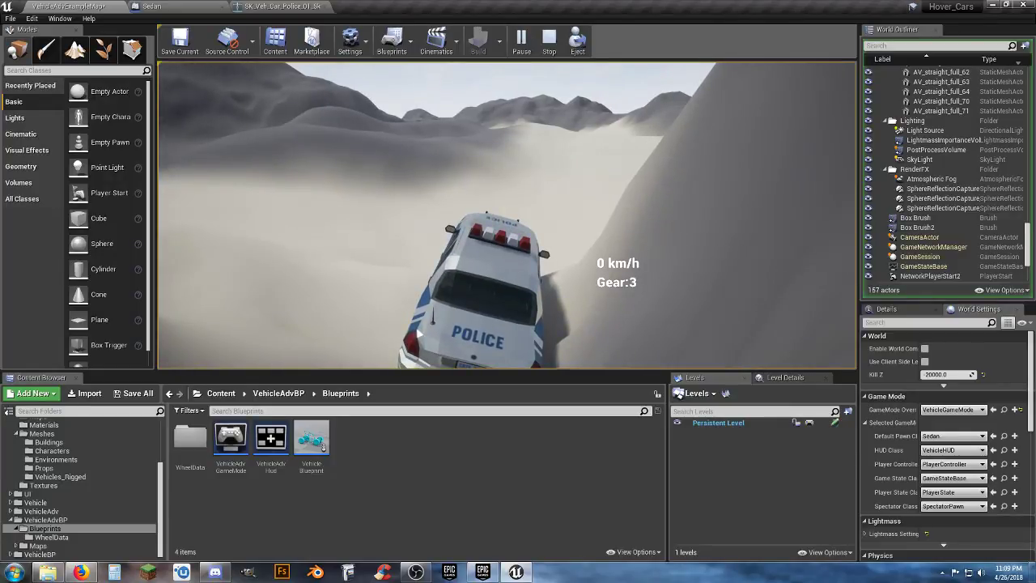
pyautogui.press('Escape')
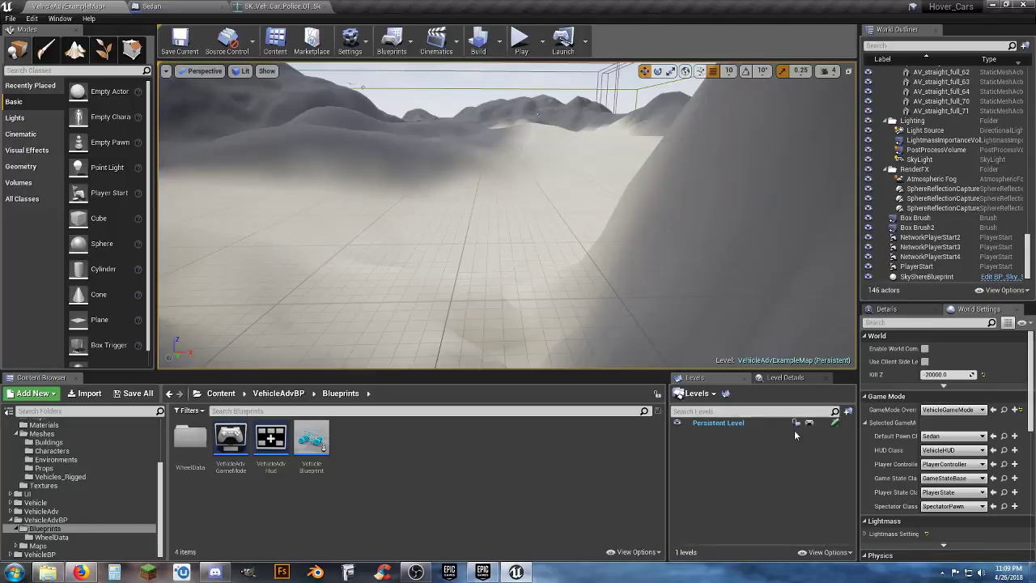
# Step: Set the level's Default Pawn Class to BP_Cycle_Master and start a play-test with mouse control
pyautogui.click(955, 438)
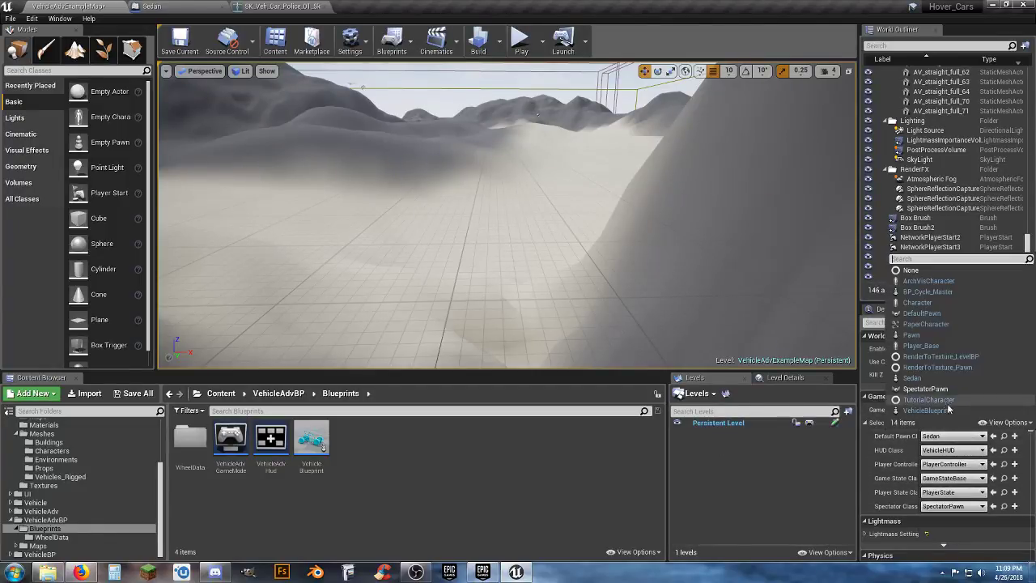
pyautogui.click(939, 293)
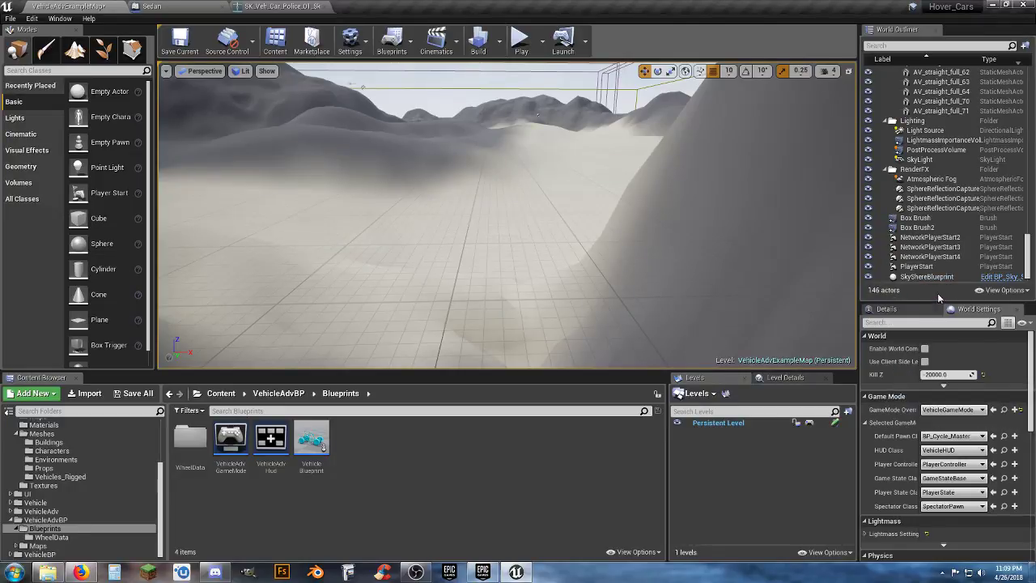
pyautogui.click(522, 38)
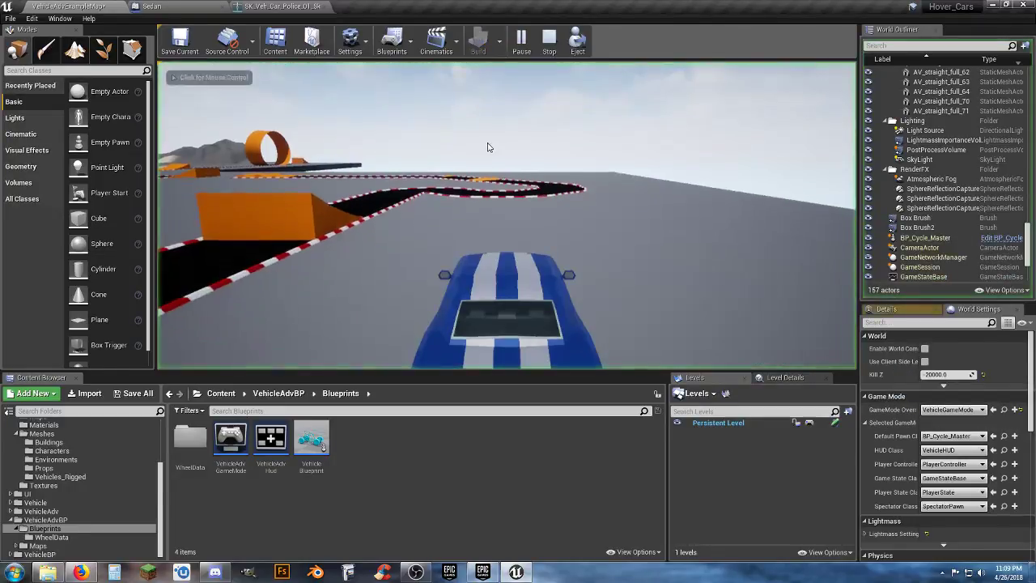
pyautogui.click(522, 212)
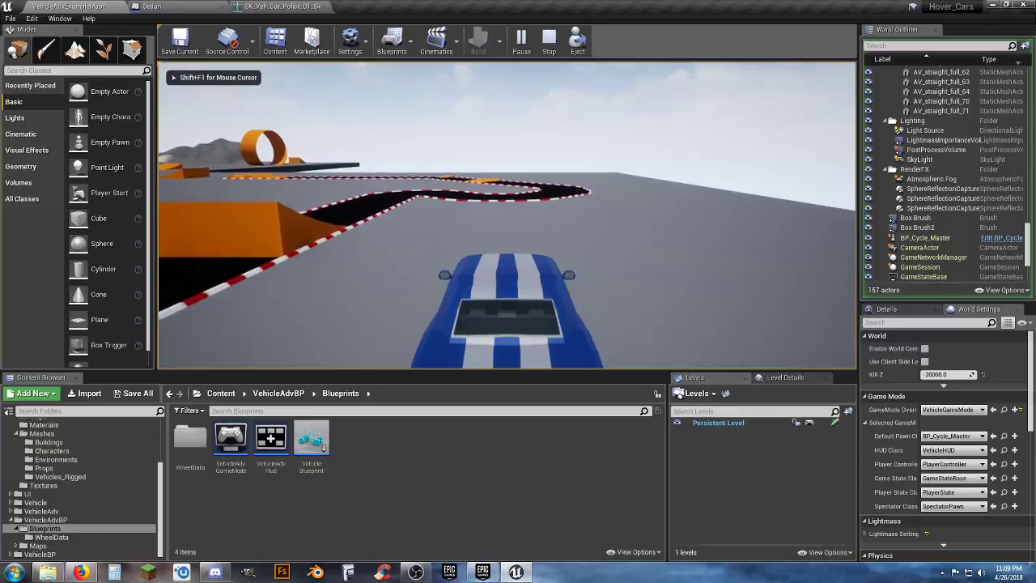
# Step: Drive the blue striped car across the open floor and track bends, turning it towards the straight ramp track
pyautogui.press('a')
pyautogui.press('a')
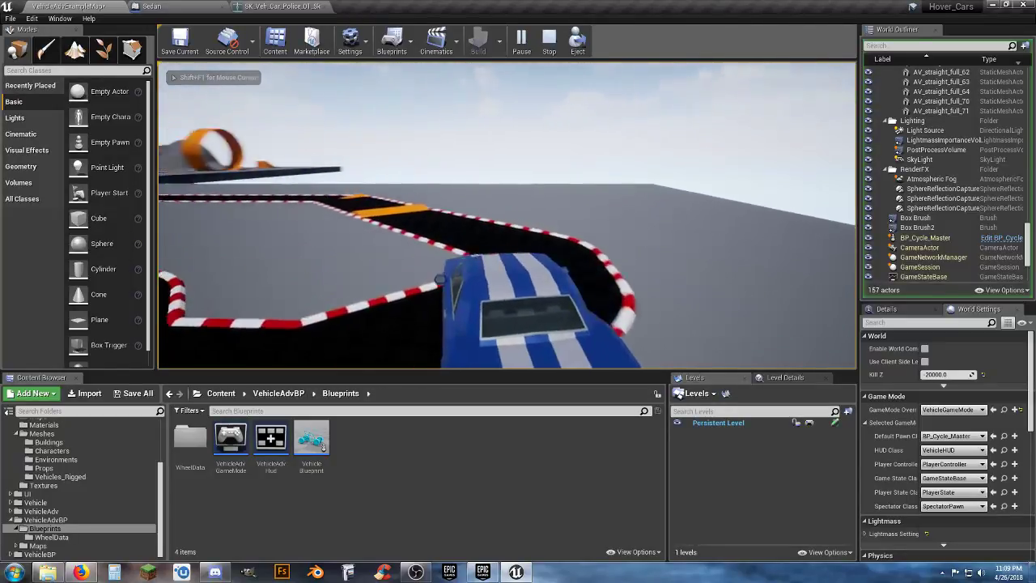
pyautogui.press('a')
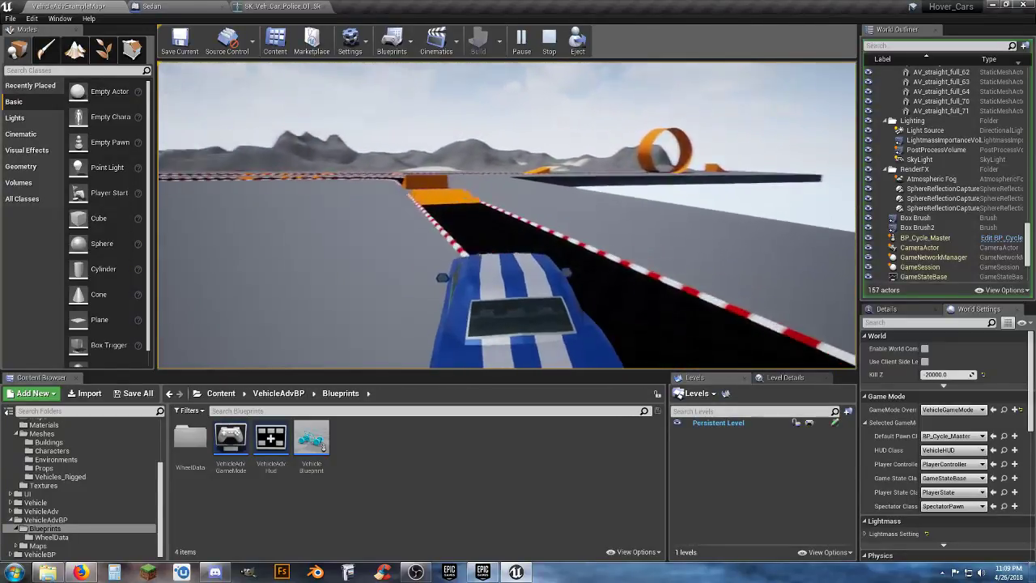
pyautogui.press('a')
pyautogui.press('d')
pyautogui.press('a')
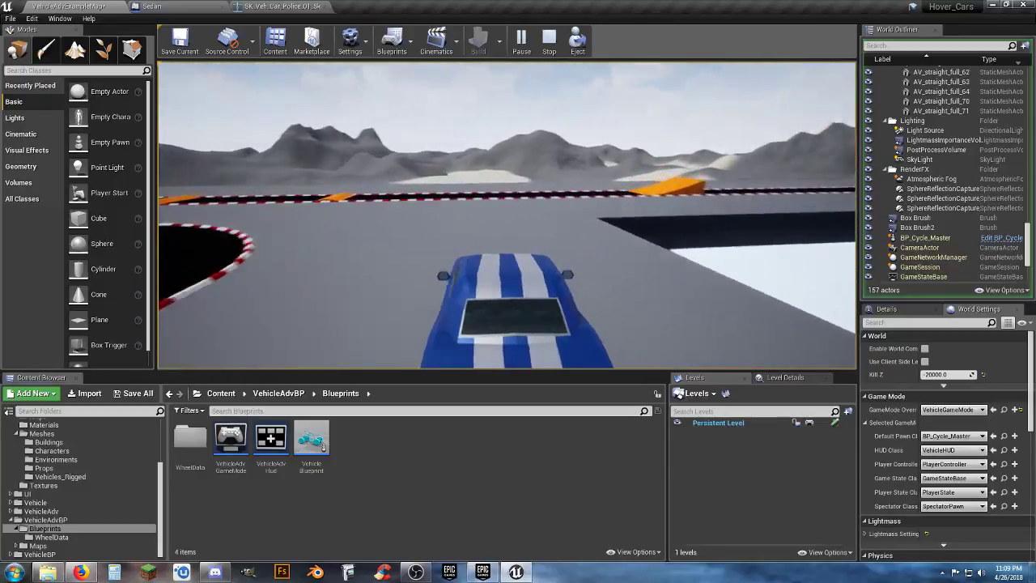
pyautogui.press('a')
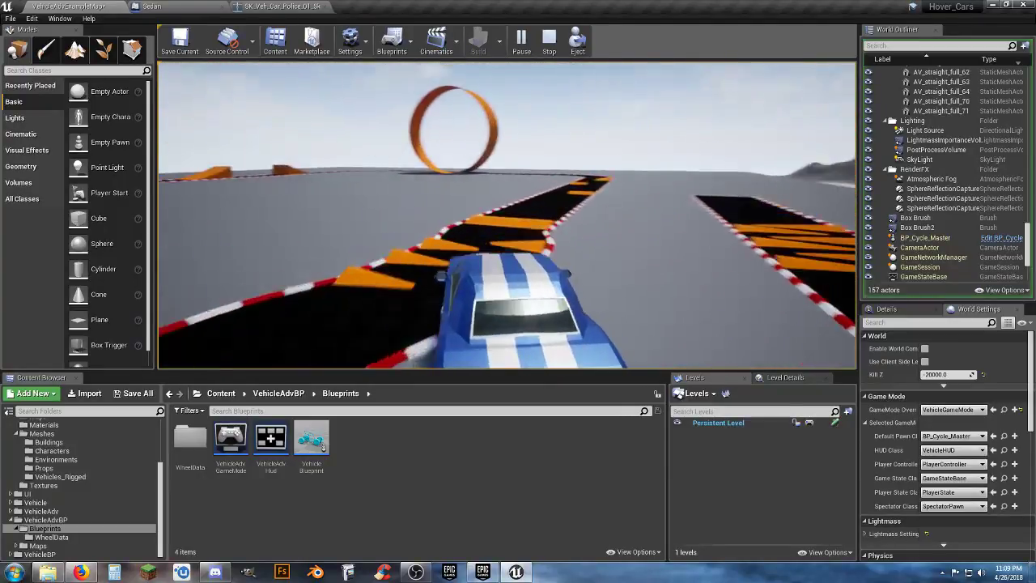
pyautogui.press('d')
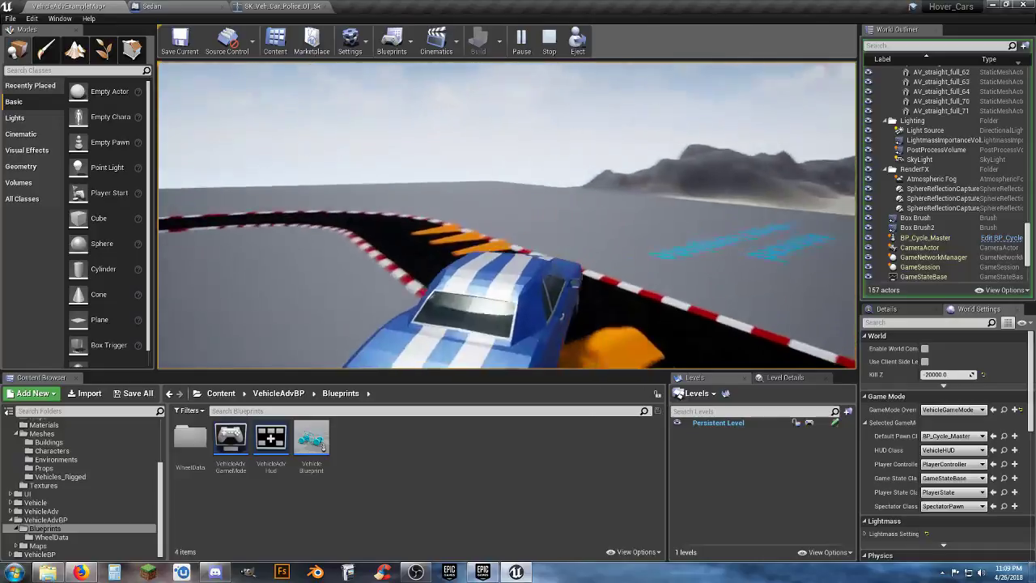
pyautogui.press('d')
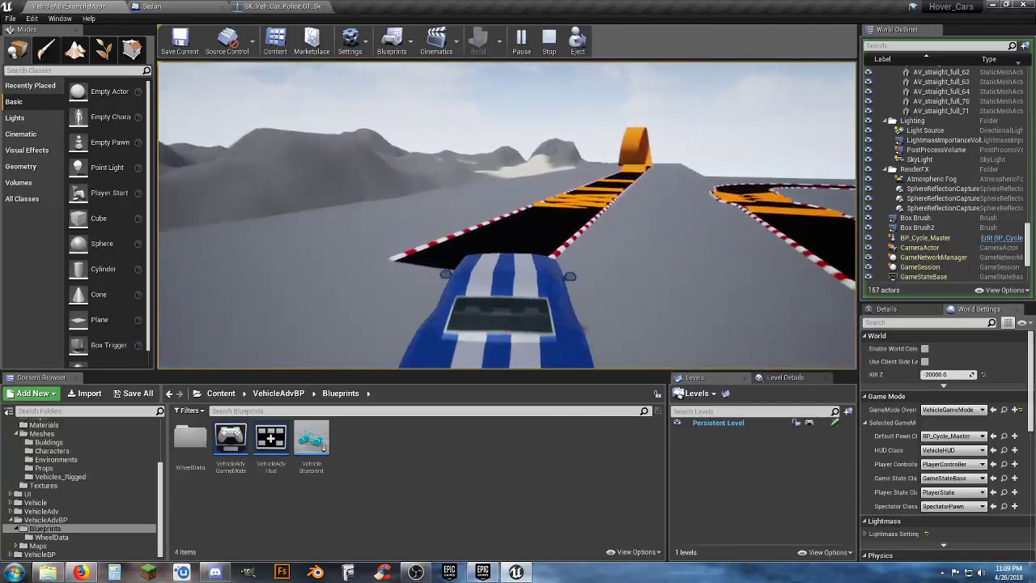
# Step: Drive the blue striped car along the straight track, over its ramps and through the orange loop
pyautogui.press('d')
pyautogui.press('a')
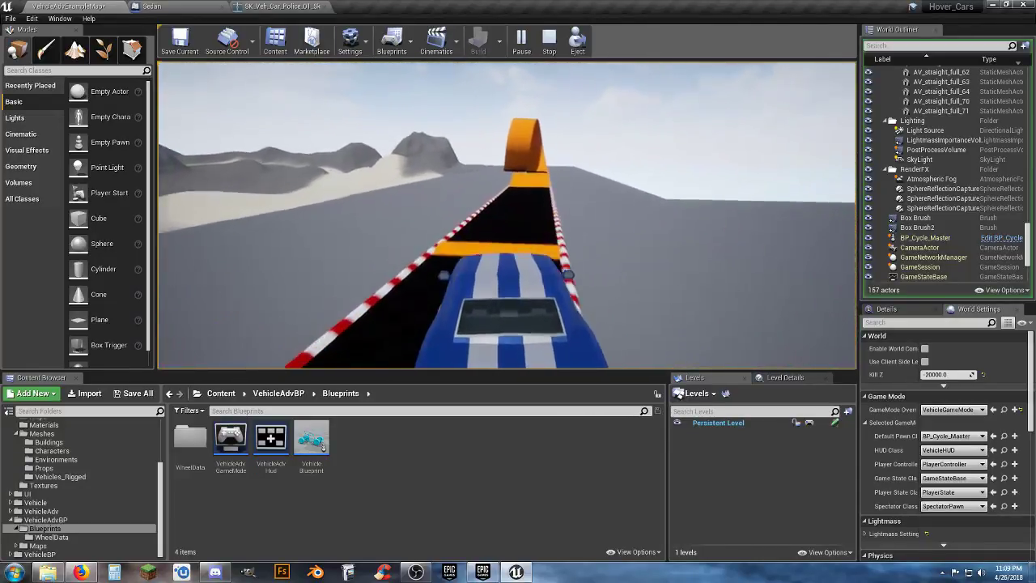
pyautogui.press('d')
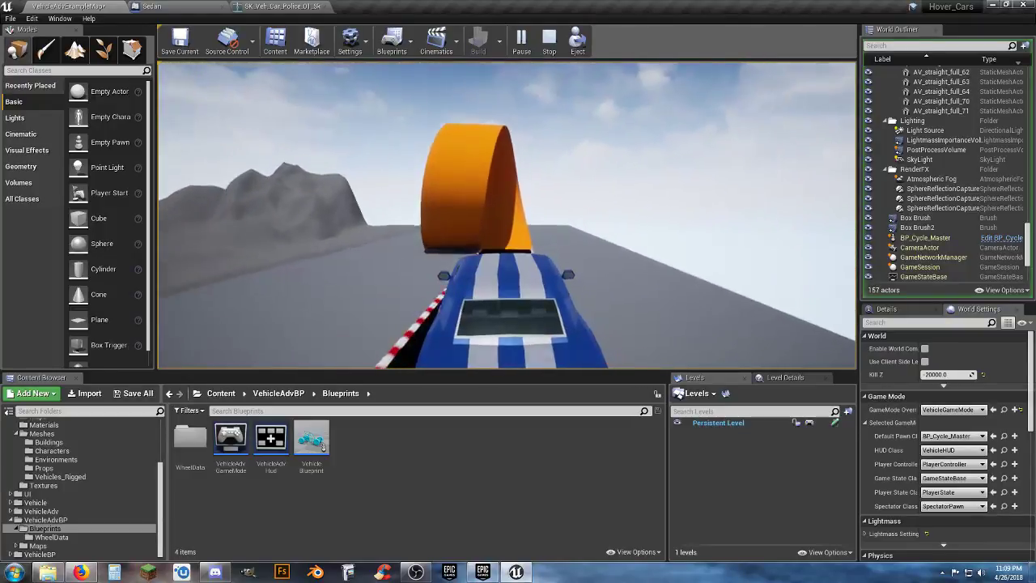
pyautogui.press('a')
pyautogui.press('a')
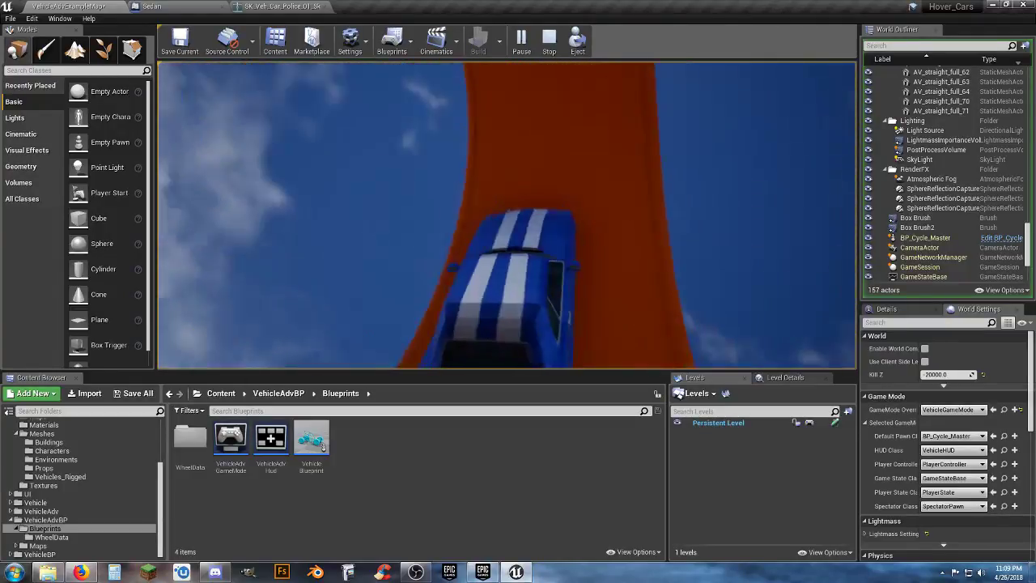
pyautogui.press('a')
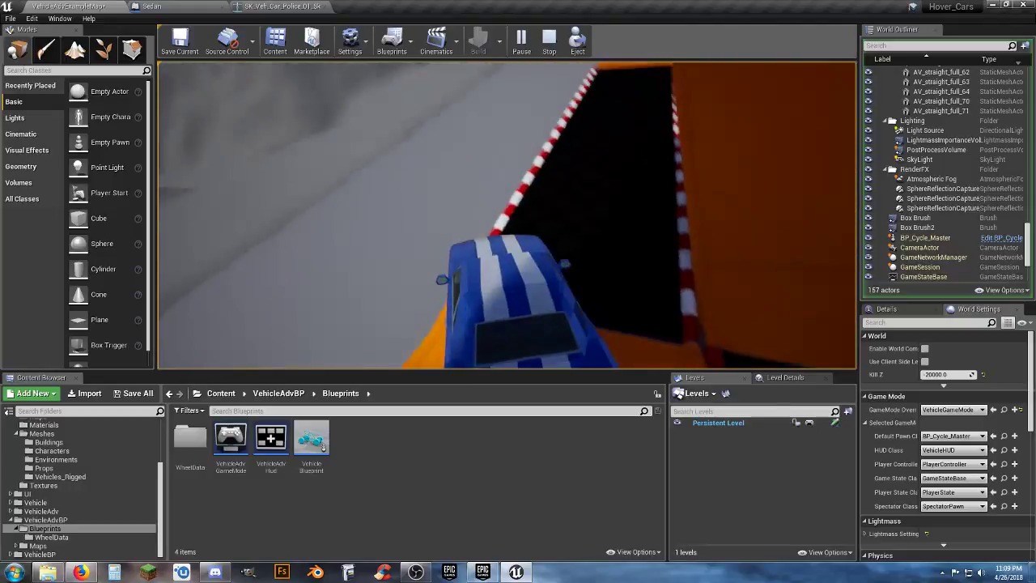
# Step: Steer the blue striped car off the track and through the grey hills down towards the sandy valley
pyautogui.press('a')
pyautogui.press('a')
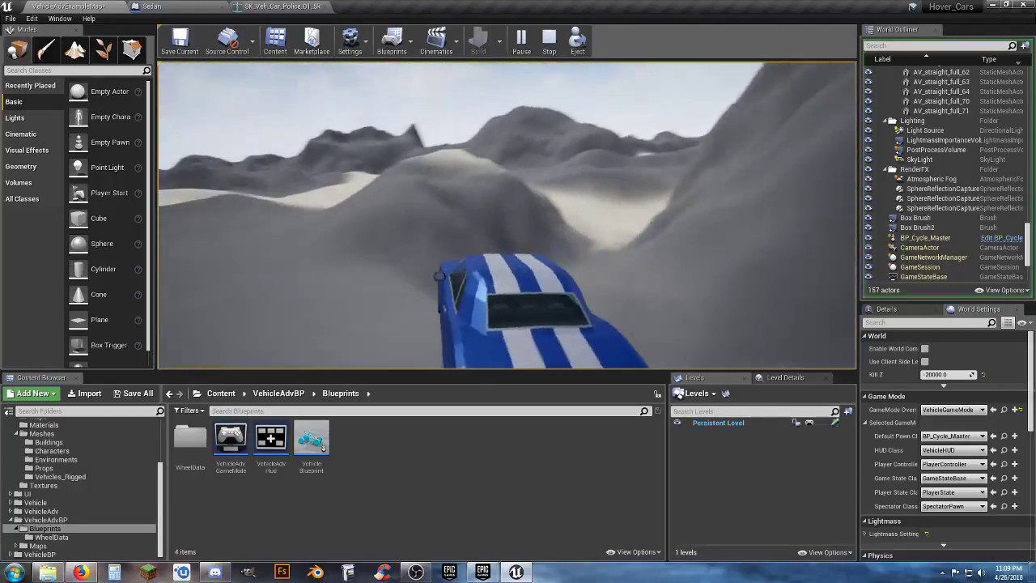
pyautogui.press('d')
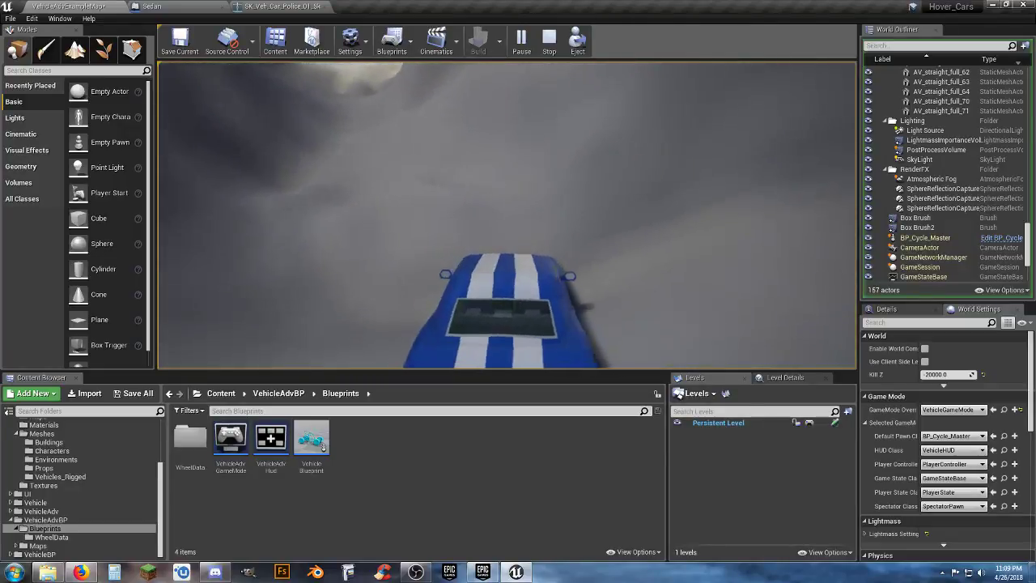
pyautogui.press('d')
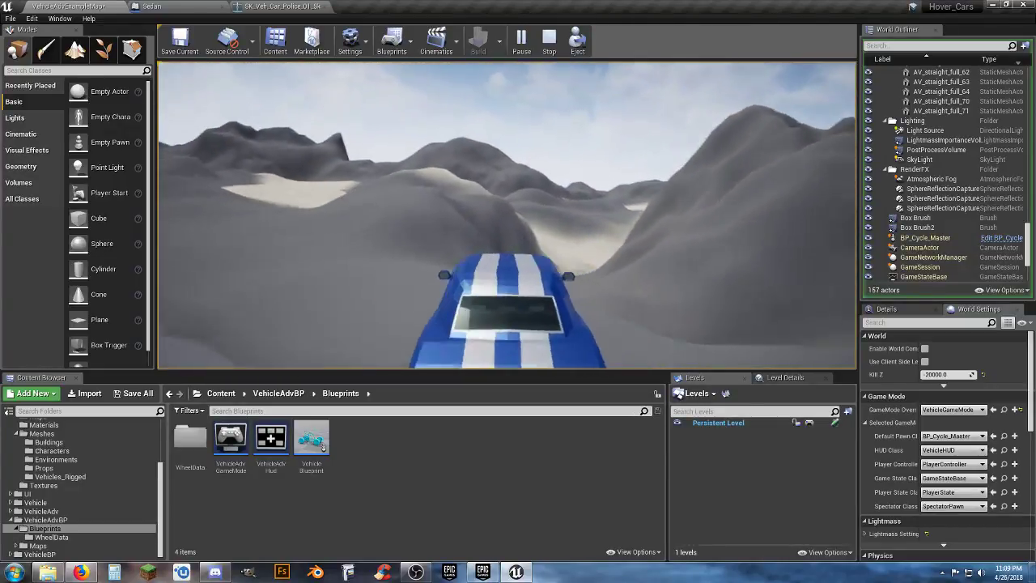
pyautogui.press('a')
pyautogui.press('d')
pyautogui.press('a')
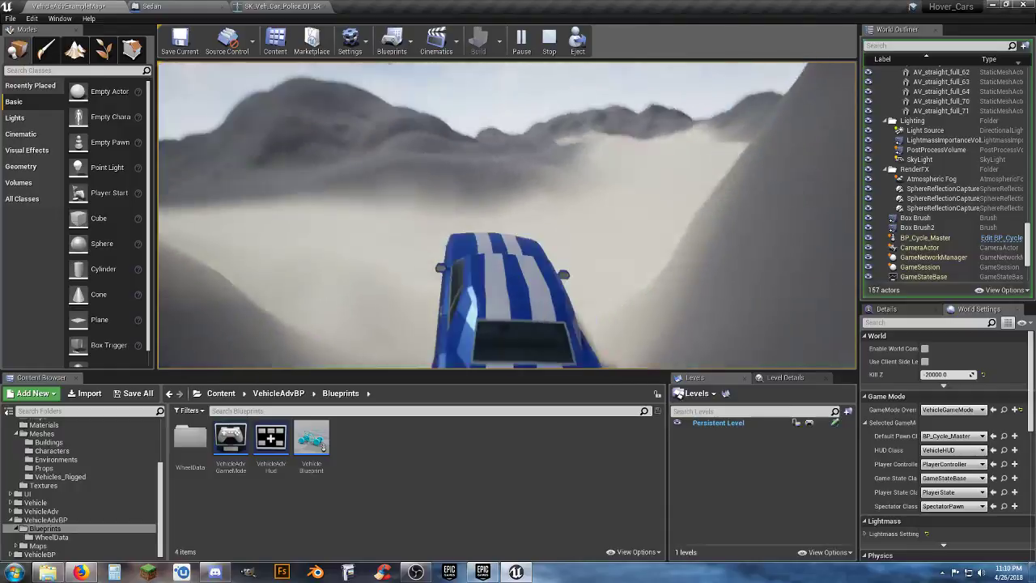
# Step: Drive the blue striped car through the sandy valley, weaving between the hills and up the slopes
pyautogui.press('d')
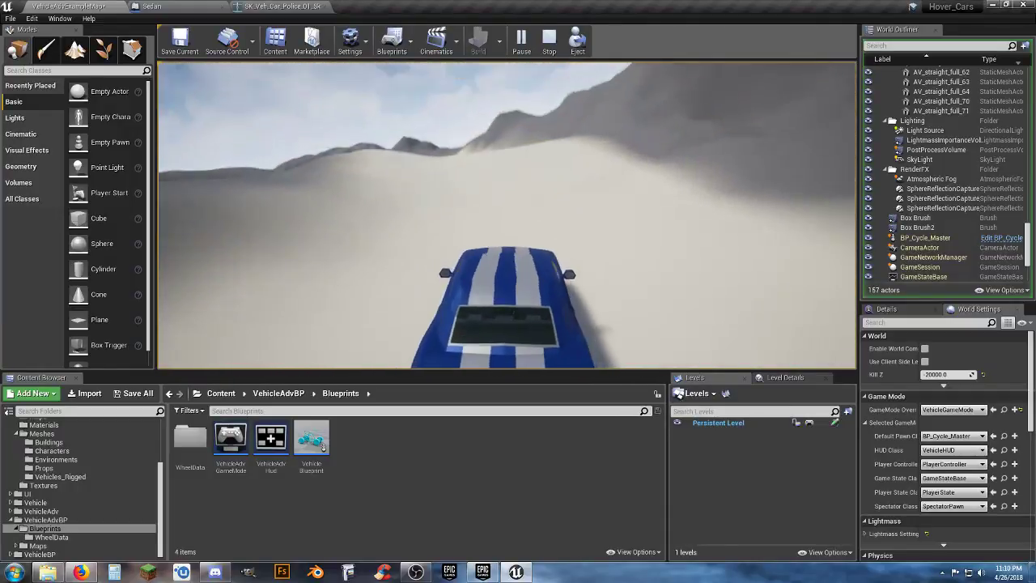
pyautogui.press('a')
pyautogui.press('d')
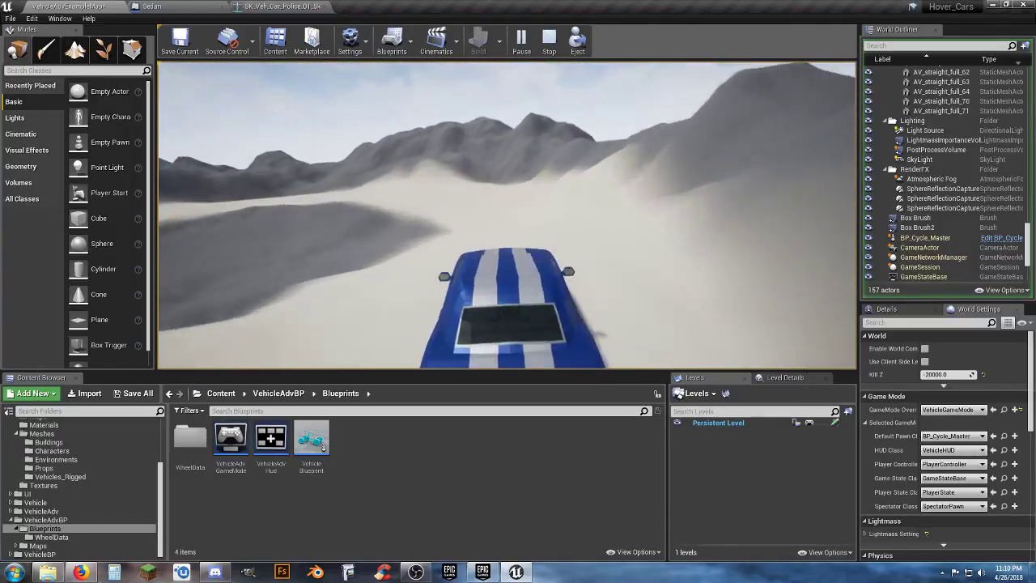
pyautogui.press('a')
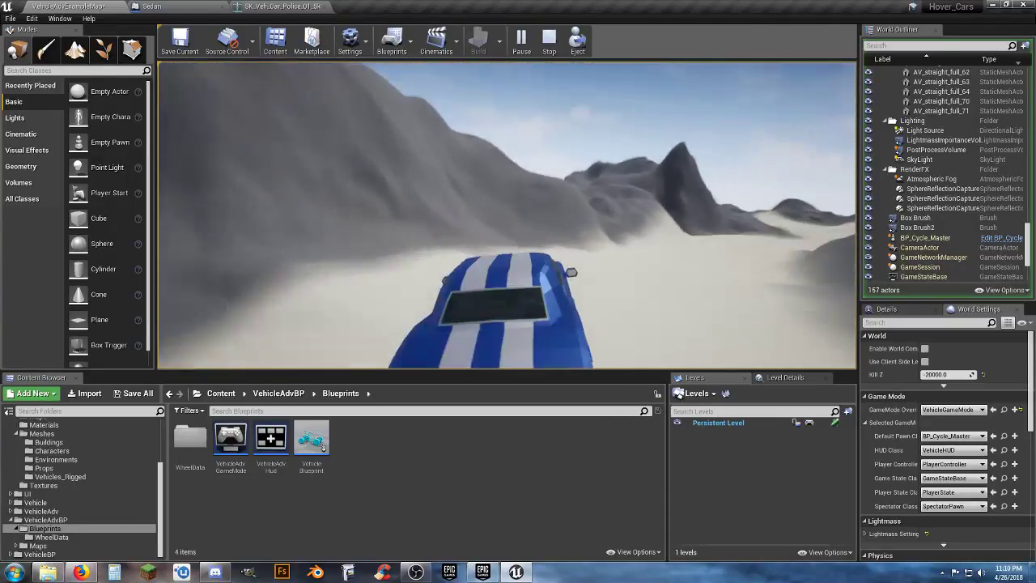
pyautogui.press('d')
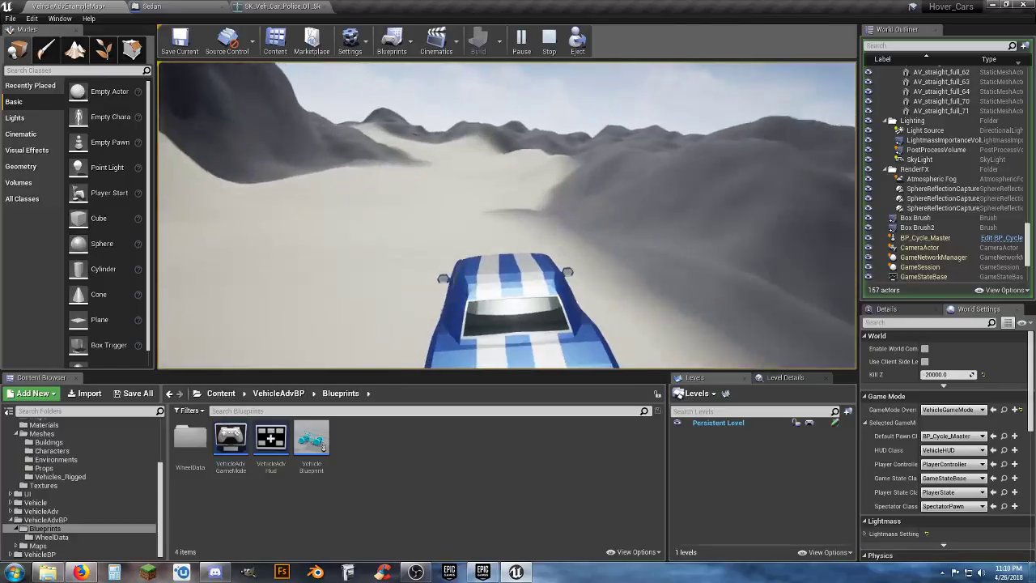
pyautogui.press('a')
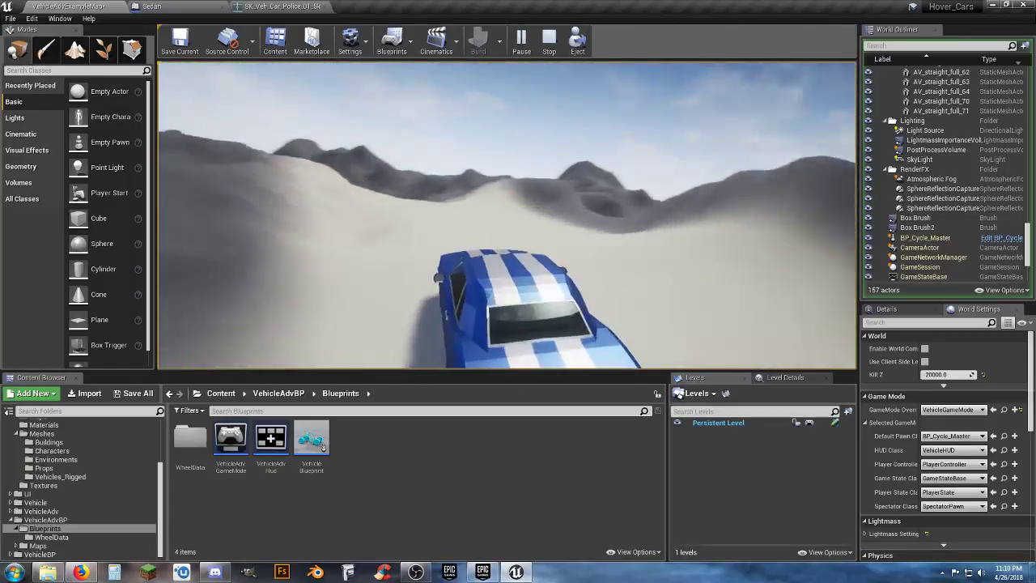
pyautogui.press('d')
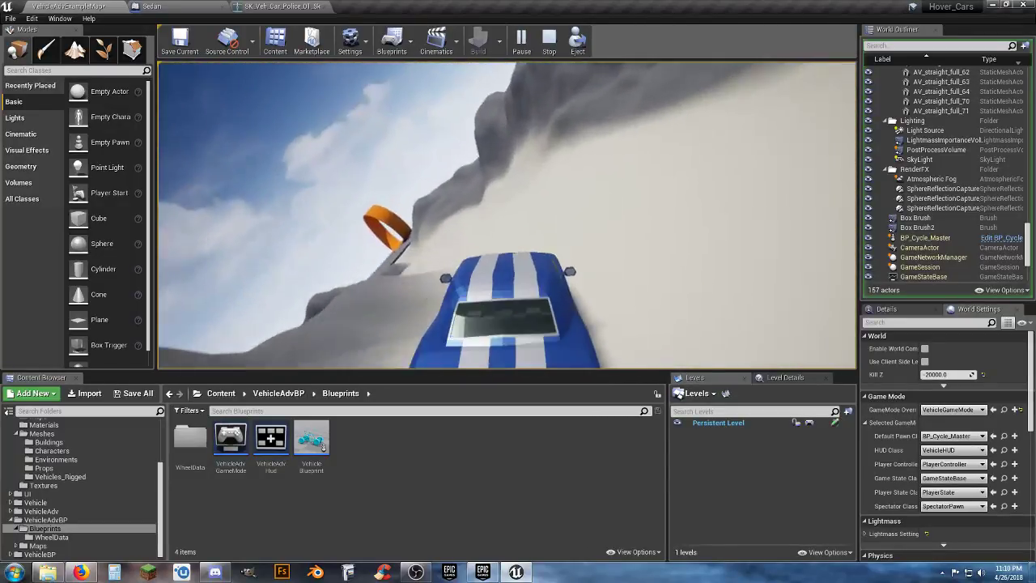
# Step: Turn the blue striped car around on the dunes and drive it back up beside the orange loop
pyautogui.press('a')
pyautogui.press('d')
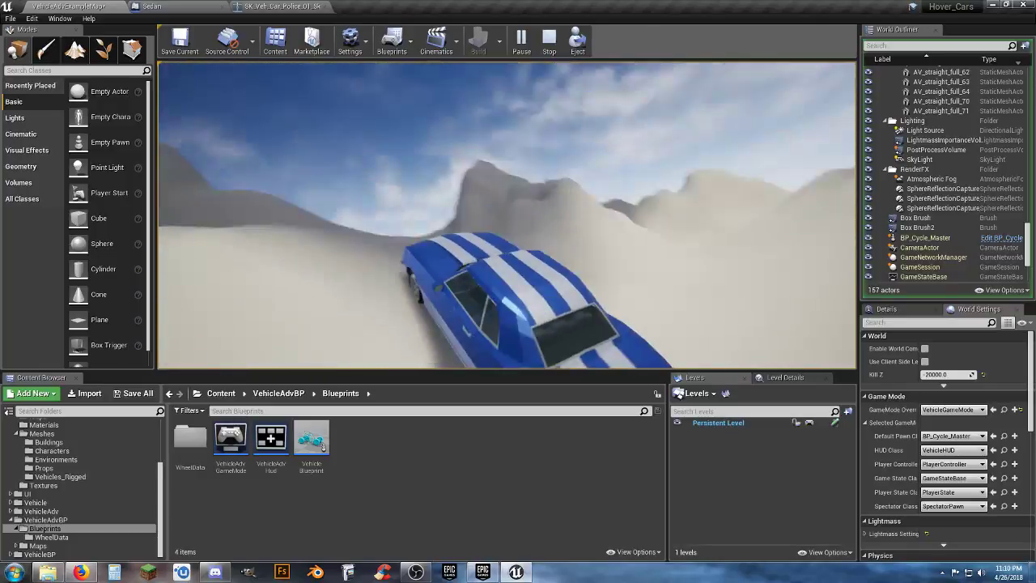
pyautogui.press('a')
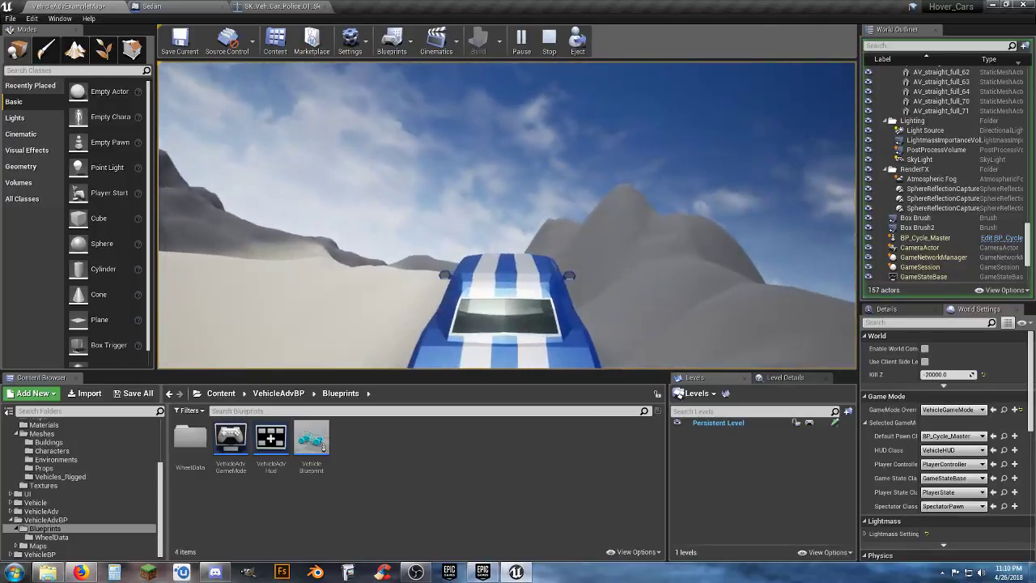
pyautogui.press('a')
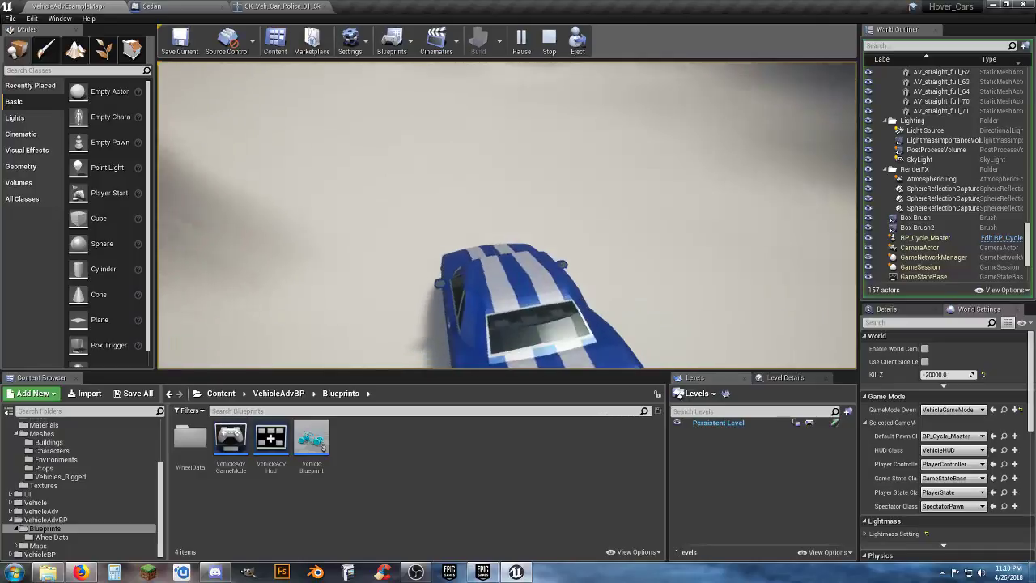
pyautogui.press('a')
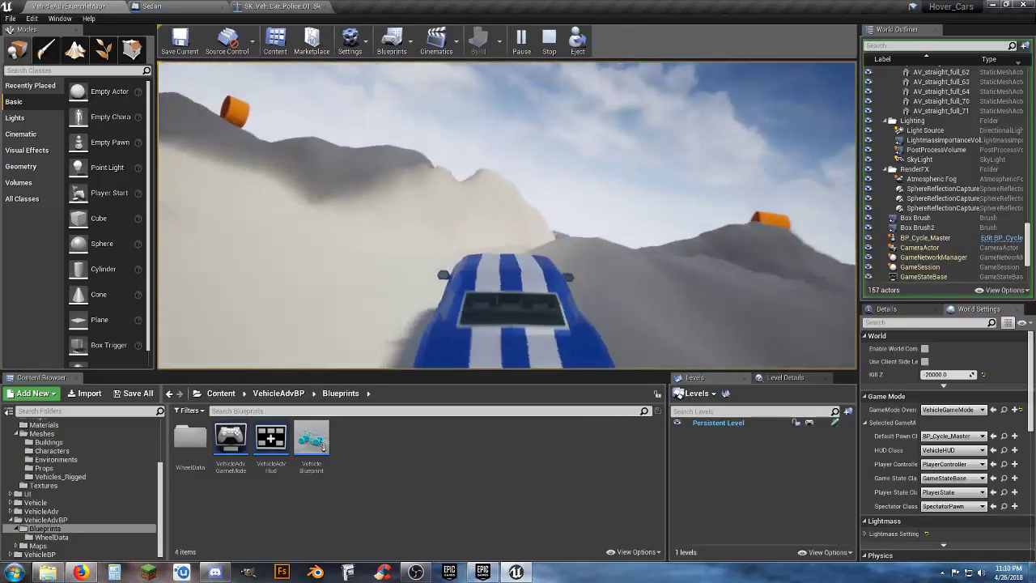
pyautogui.press('d')
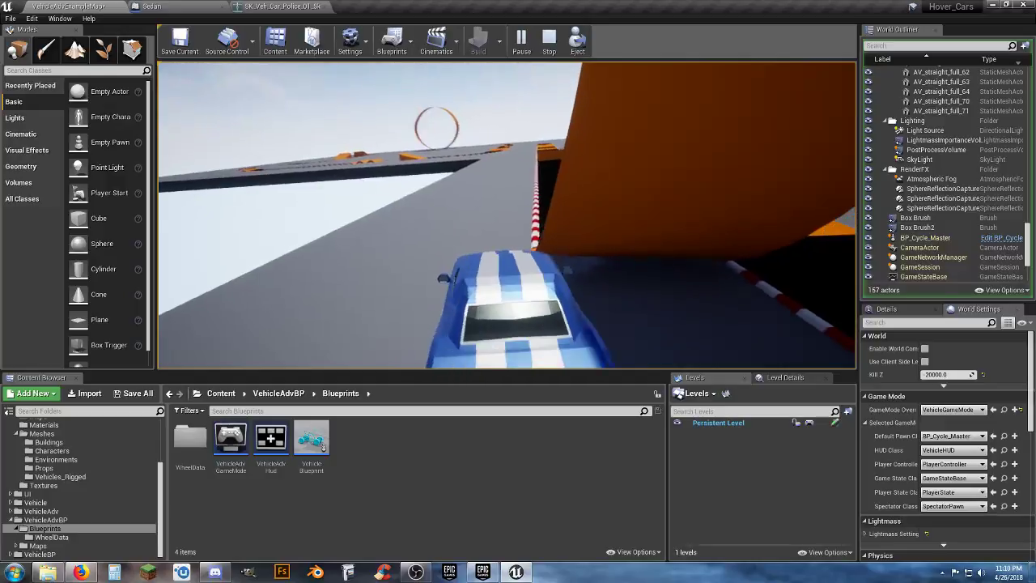
# Step: Drive the blue striped car past the orange loop, along the straight track, and turn left beside the grey hills
pyautogui.press('d')
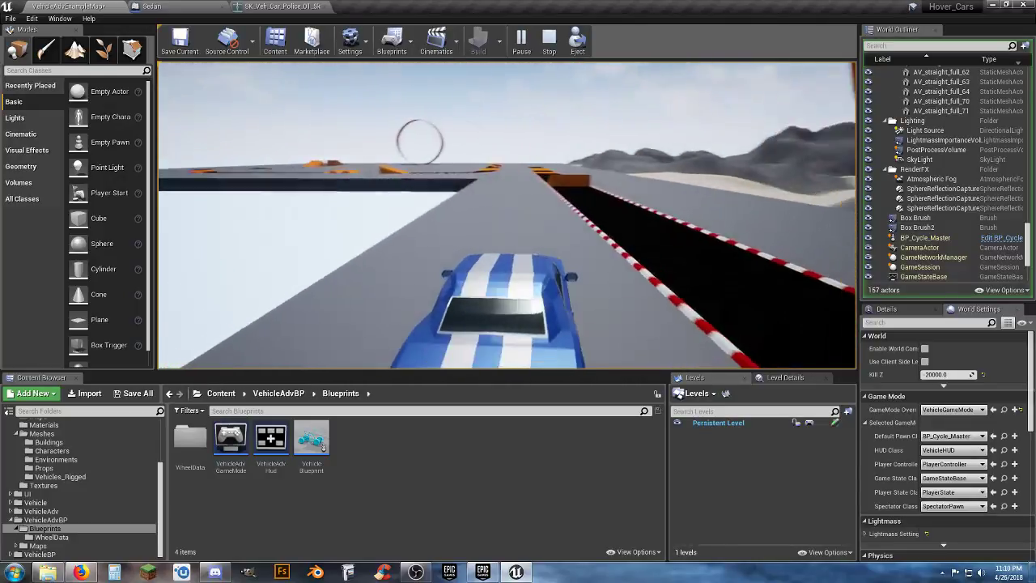
pyautogui.press('a')
pyautogui.press('d')
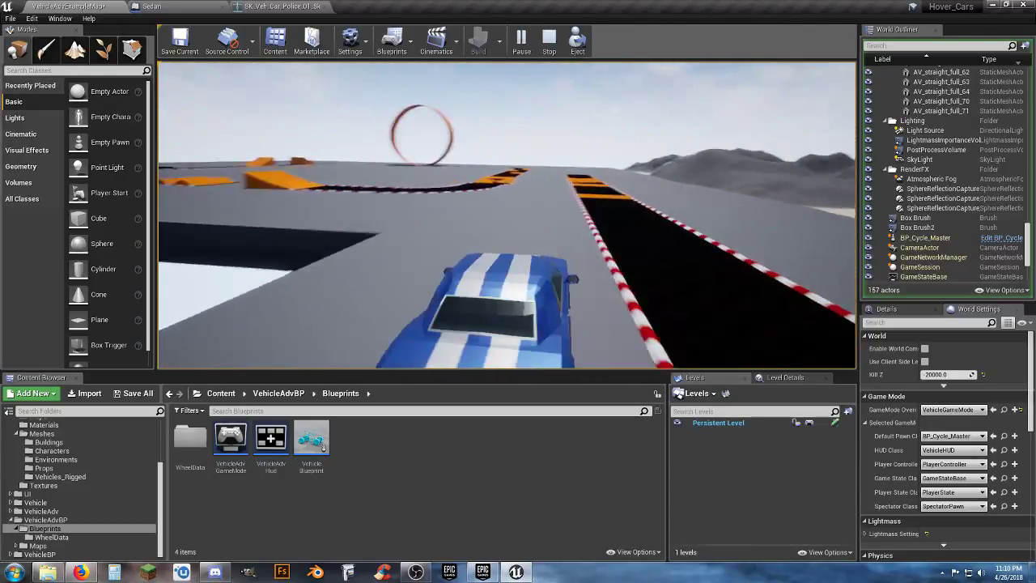
pyautogui.press('a')
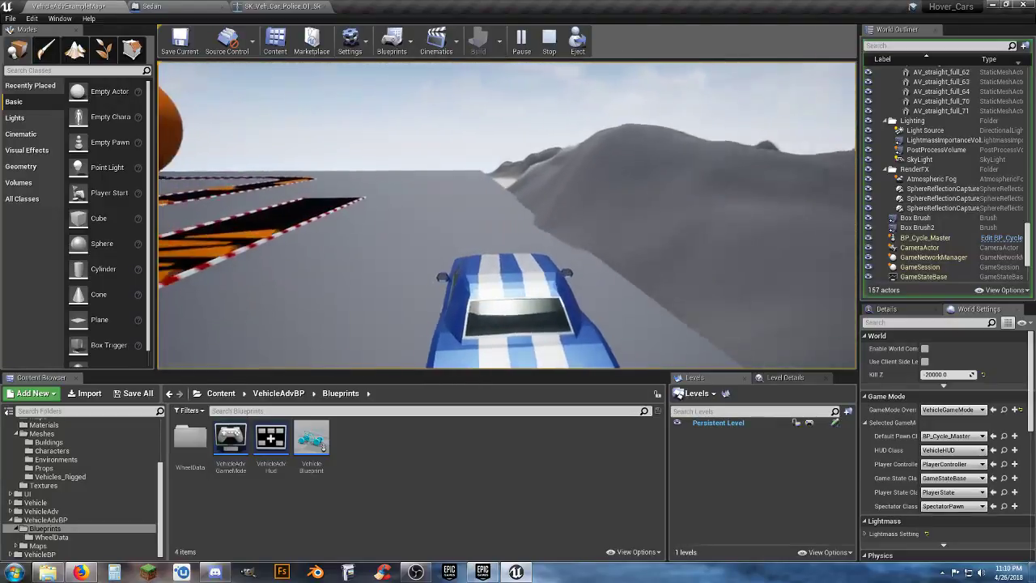
pyautogui.press('a')
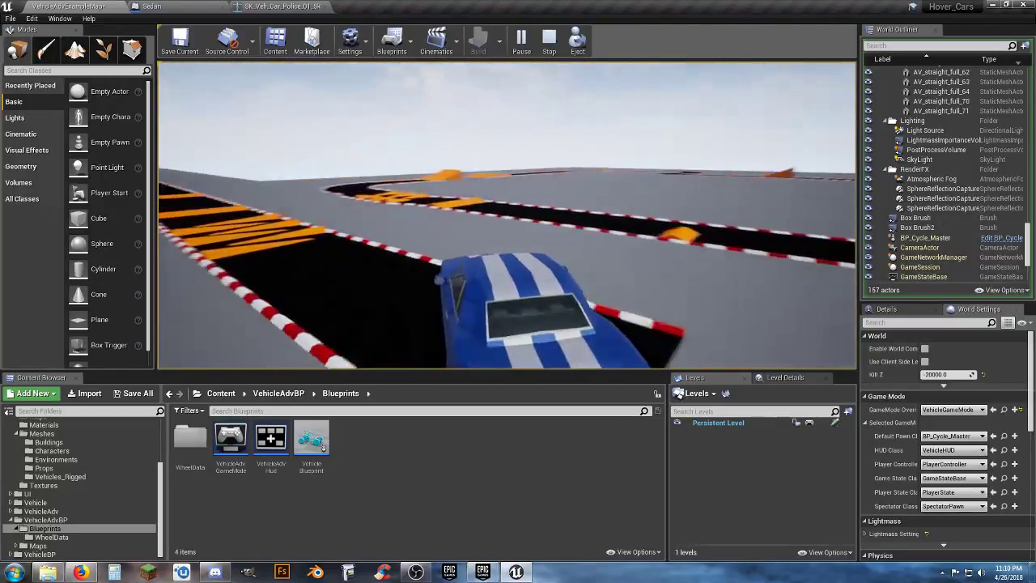
# Step: Follow the curved kerbed track with the blue striped car, past its orange ramps and around the S-bend
pyautogui.press('d')
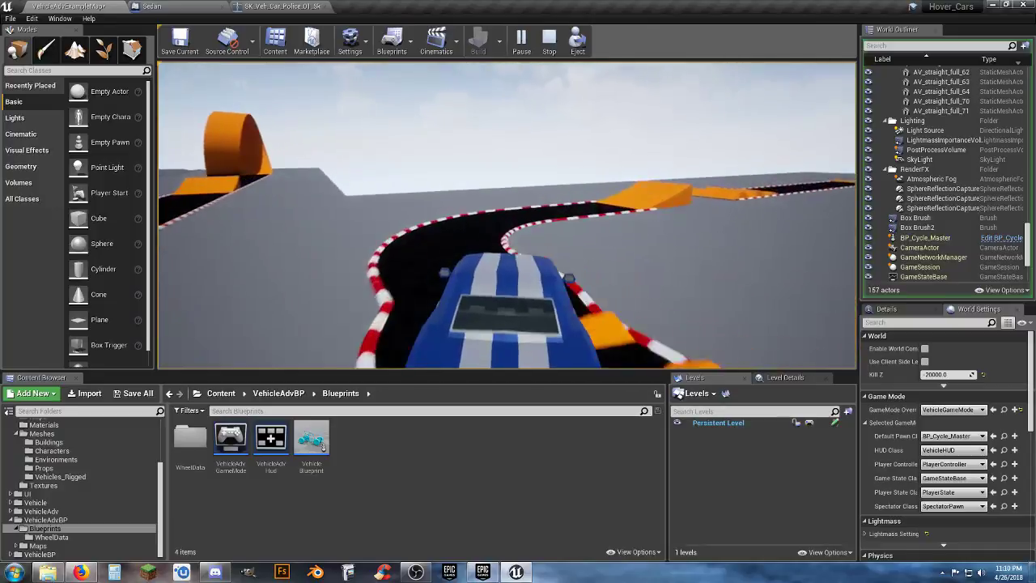
pyautogui.press('d')
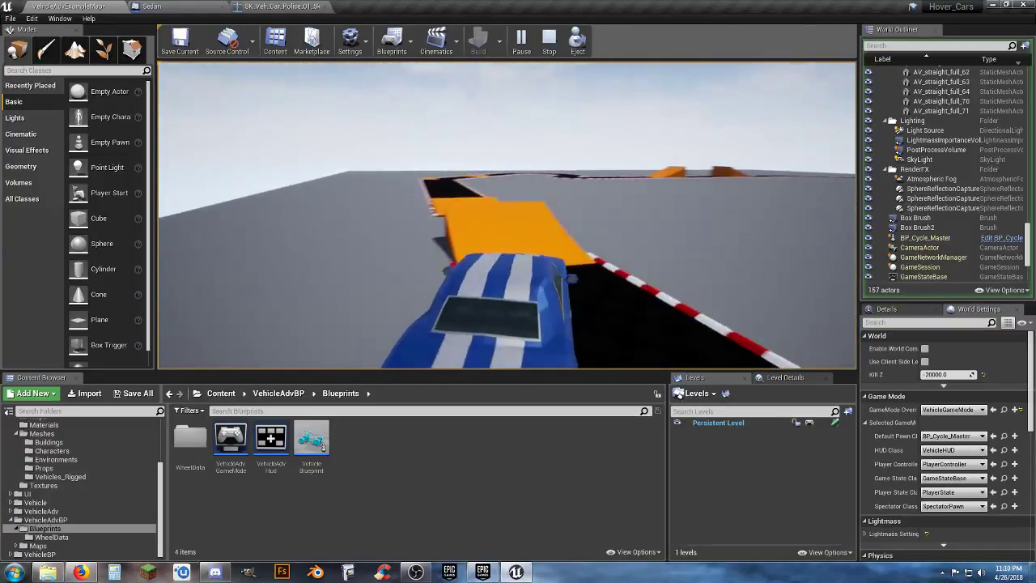
pyautogui.press('a')
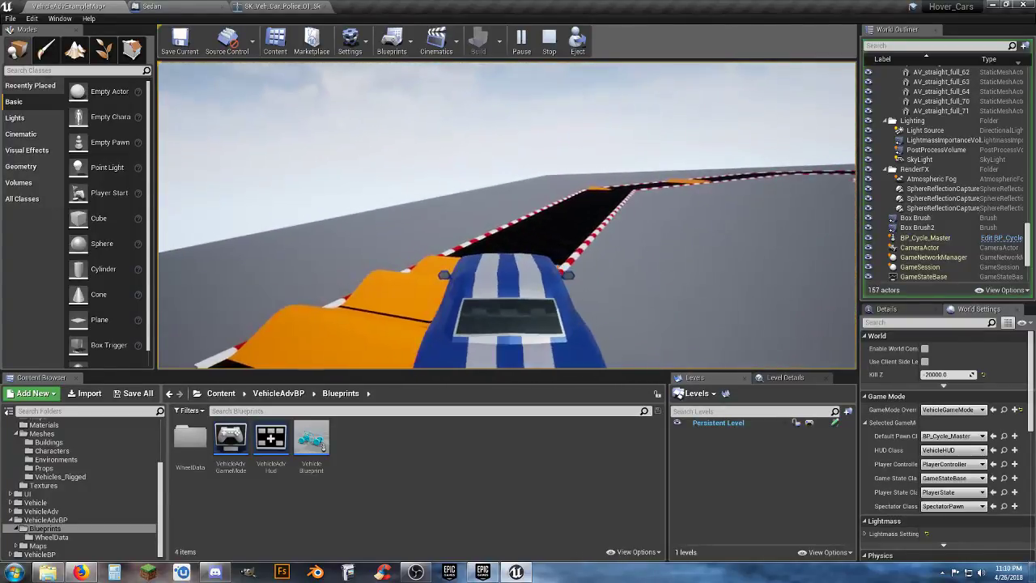
pyautogui.press('d')
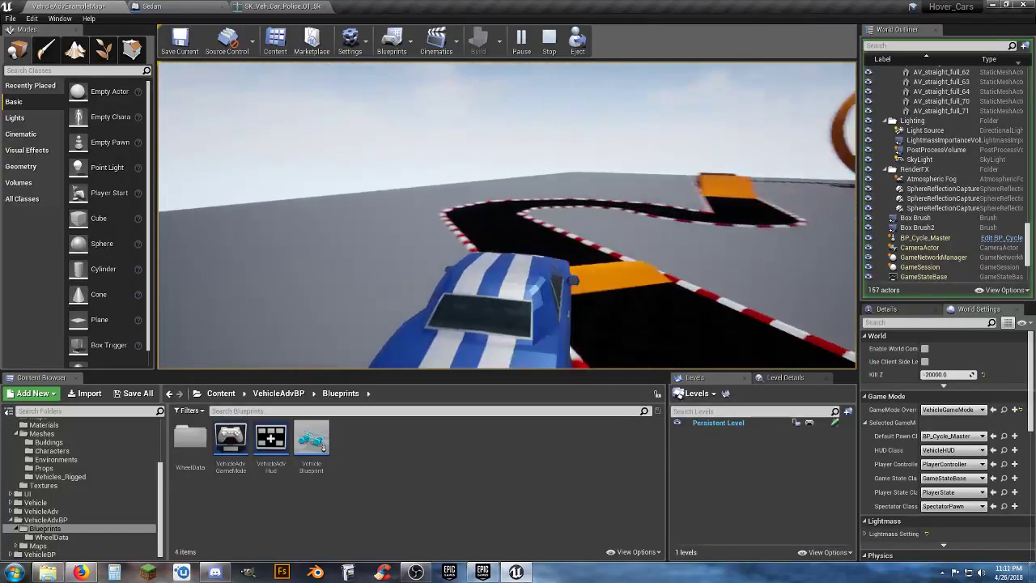
pyautogui.press('d')
pyautogui.press('a')
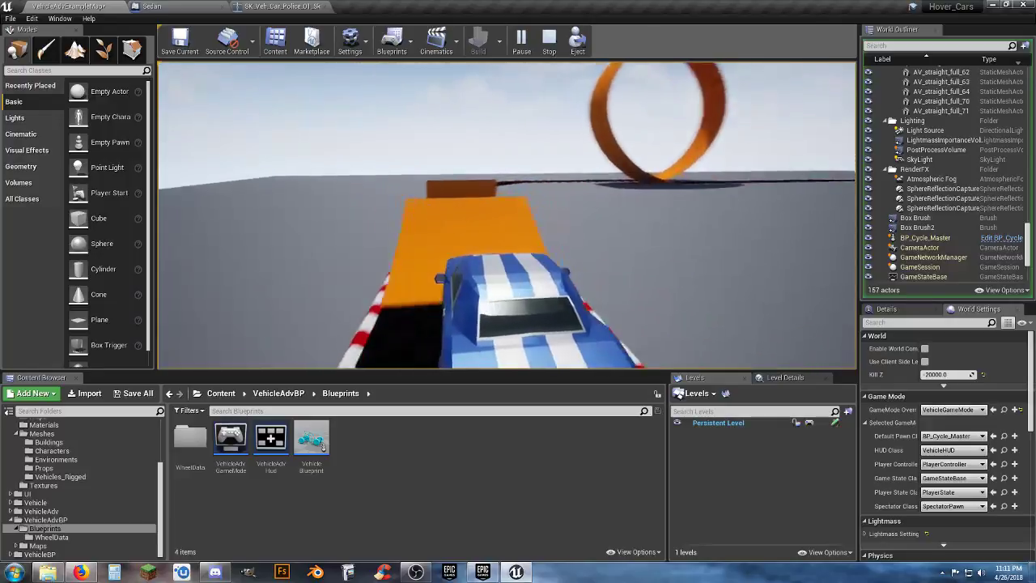
# Step: Drive the blue striped car past the wide orange ramp, around the right-hand bend and into the tall orange loop
pyautogui.press('d')
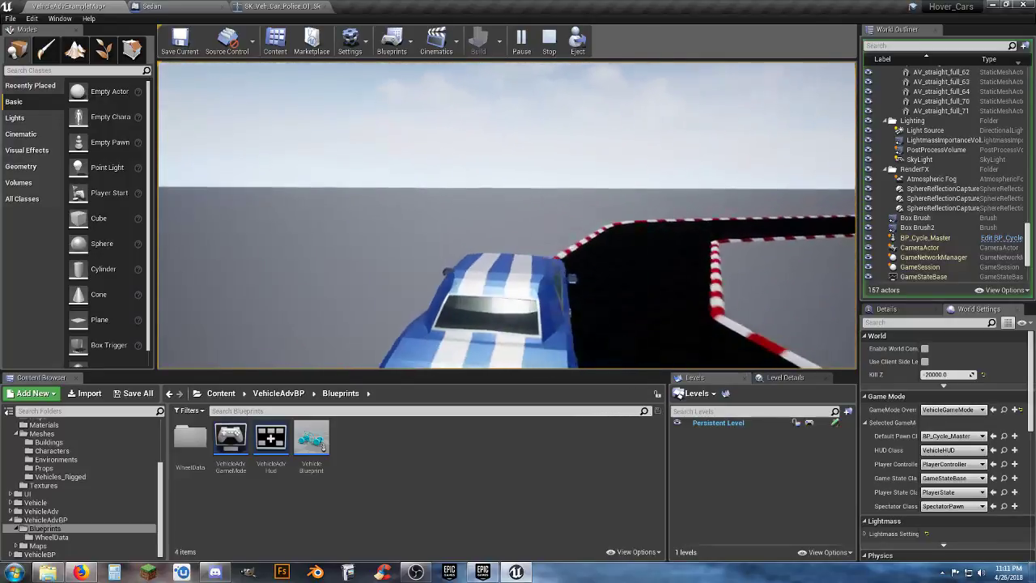
pyautogui.press('d')
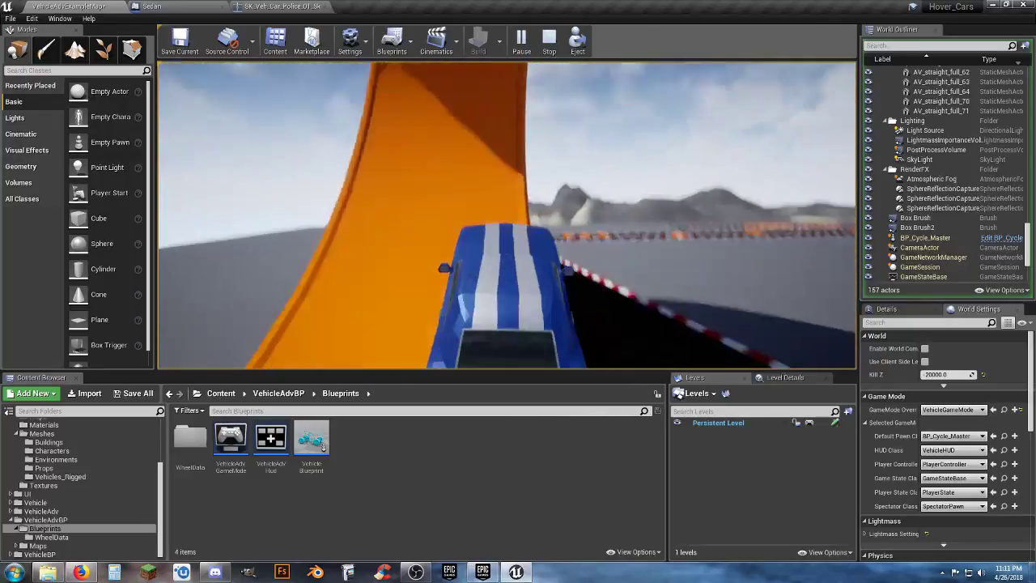
pyautogui.press('d')
pyautogui.press('a')
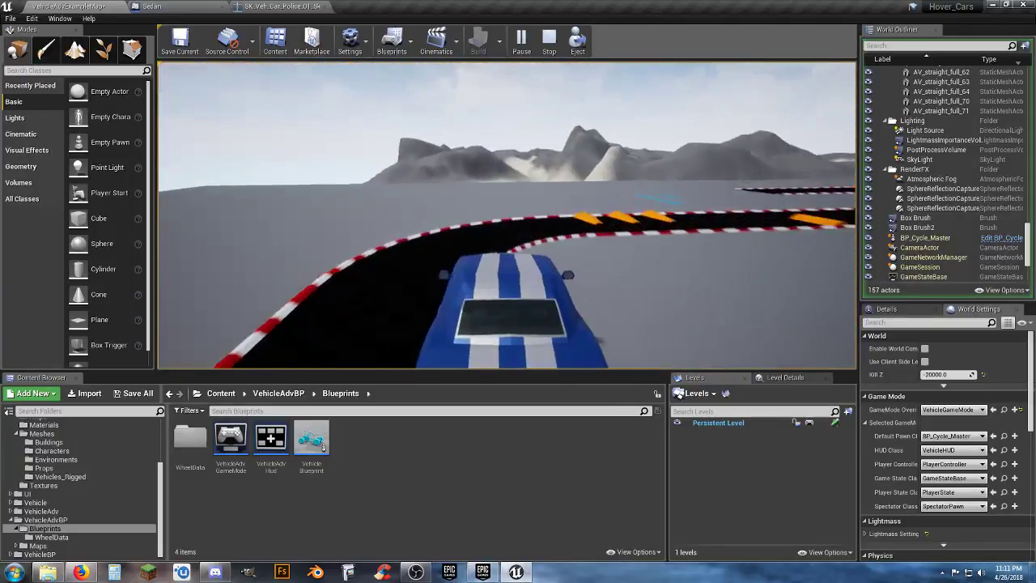
# Step: Steer the blue striped car around the last bend to the two parallel straights and end the play session
pyautogui.press('d')
pyautogui.press('d')
pyautogui.press('a')
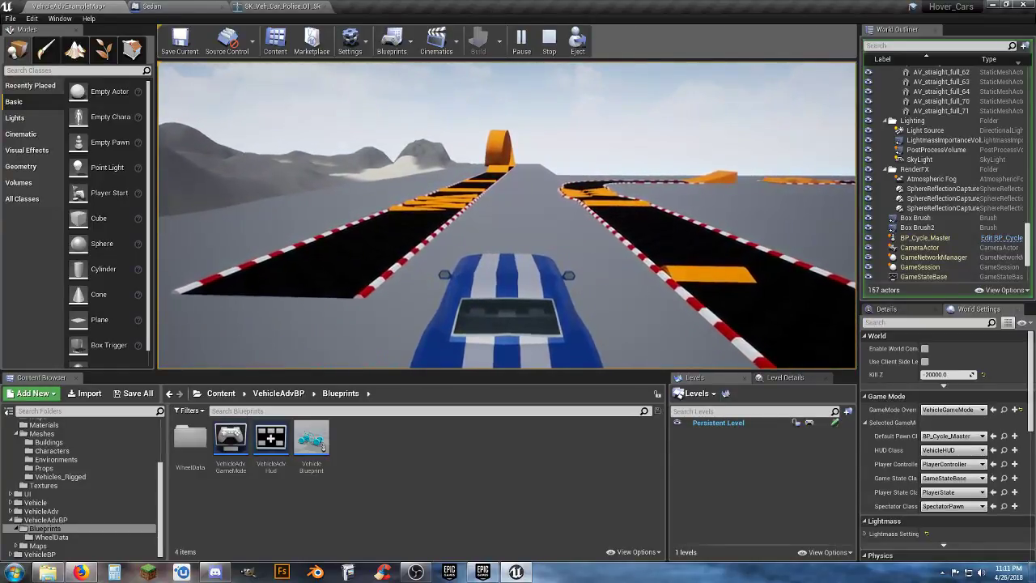
pyautogui.press('Escape')
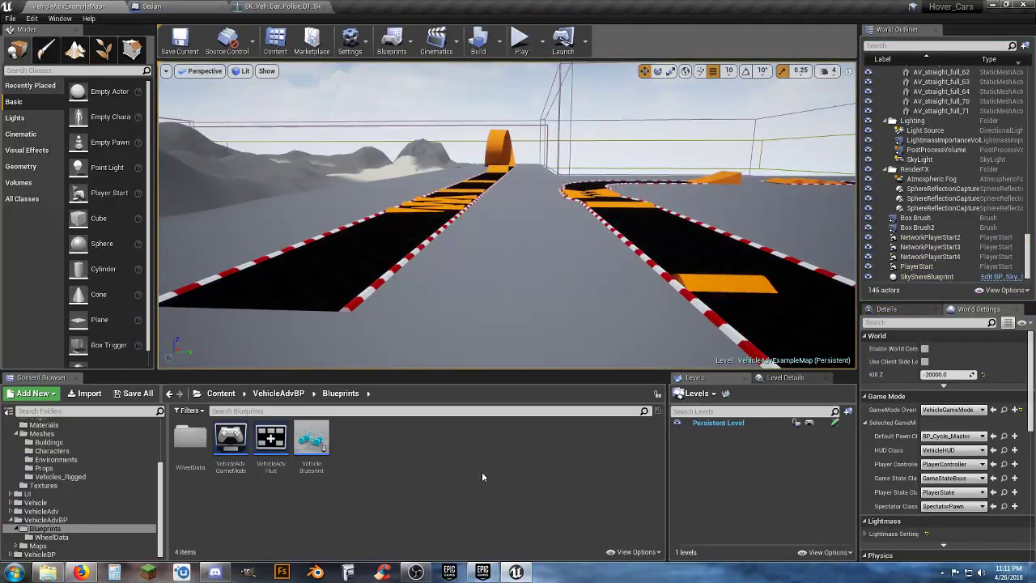
# Step: Open the PolygonCity Demonstration map, saving VehicleAdvExampleMap and VehicleGameMode first
pyautogui.scroll(3, 94, 486)
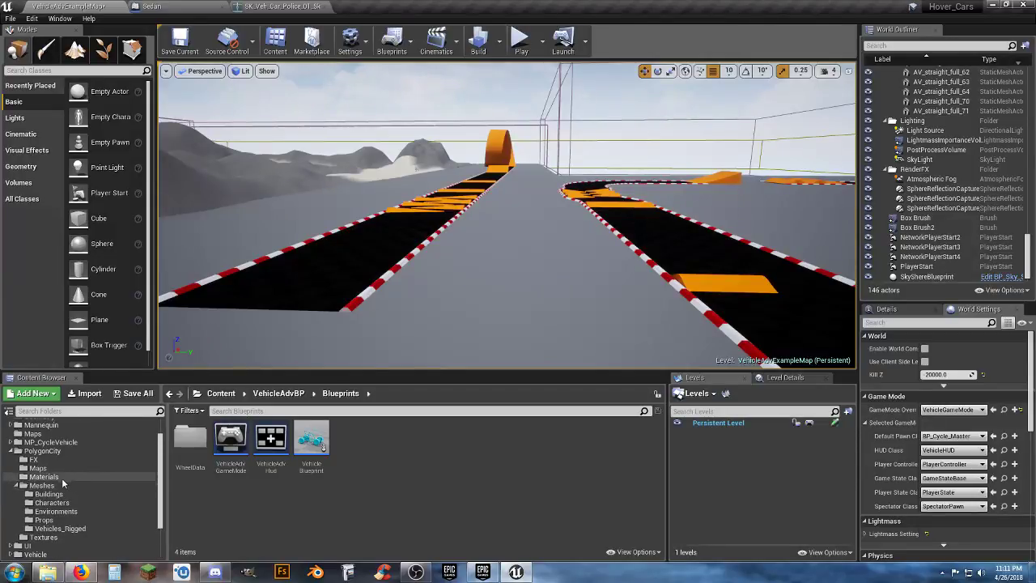
pyautogui.click(37, 469)
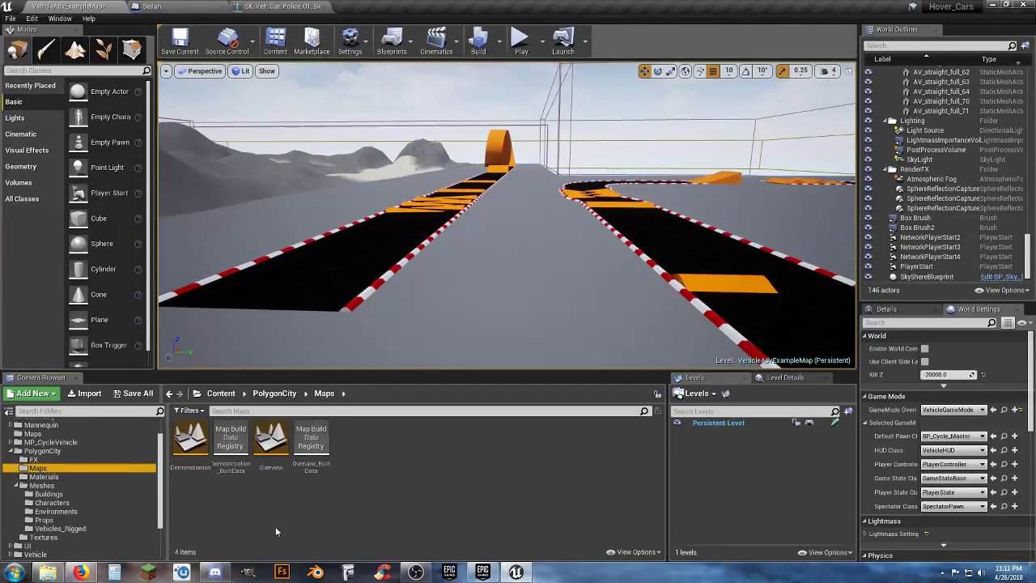
pyautogui.doubleClick(193, 449)
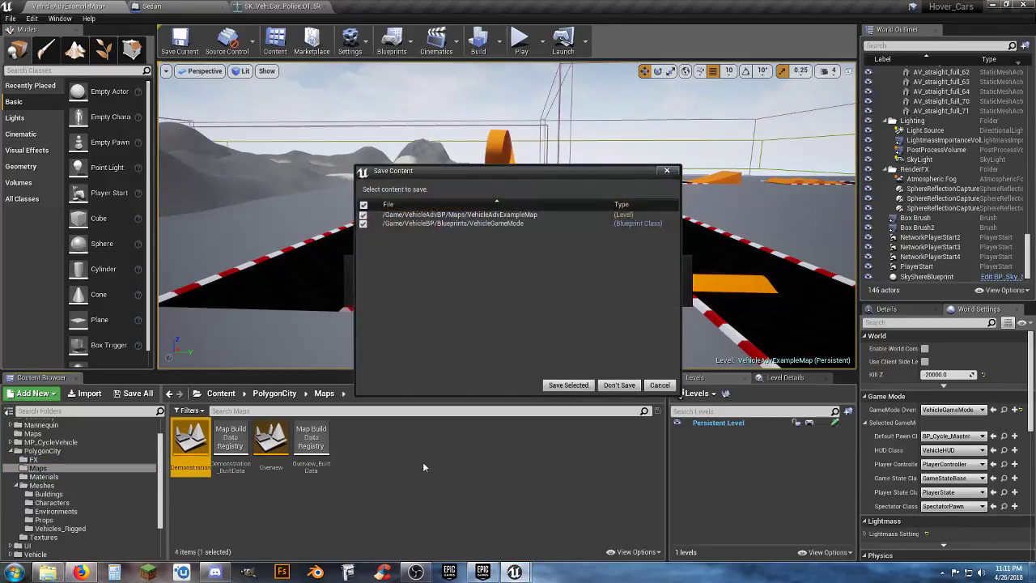
pyautogui.click(557, 386)
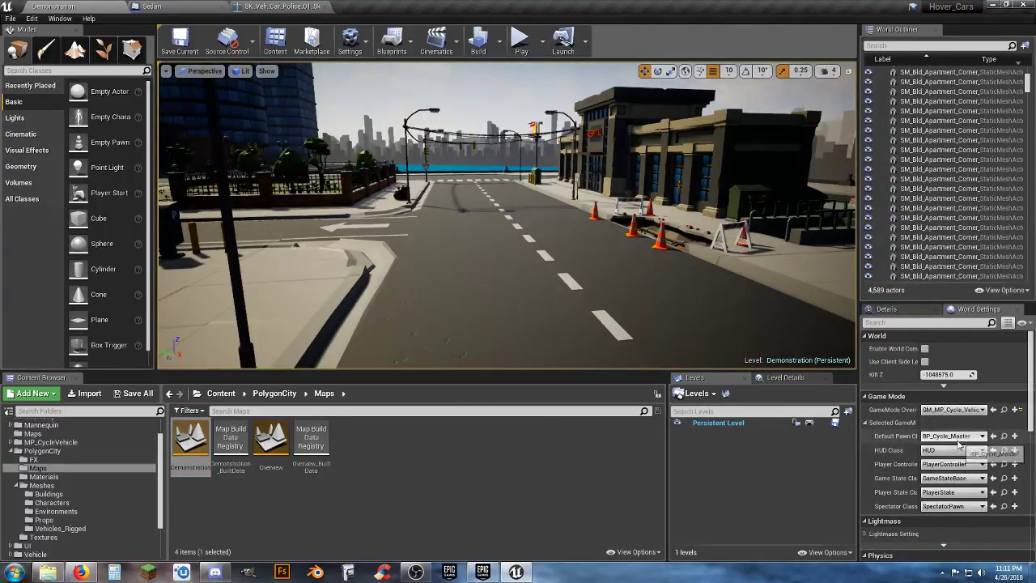
# Step: Set the Demonstration map's Default Pawn Class to VehicleBlueprint and start a play session with control of the vehicle
pyautogui.click(958, 438)
pyautogui.click(938, 415)
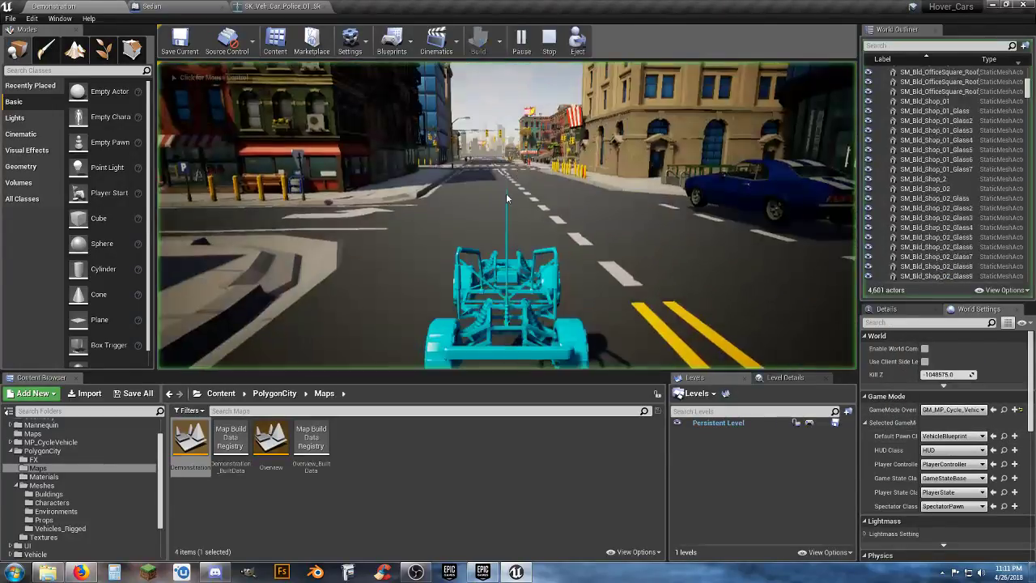
pyautogui.click(512, 219)
# Step: Drive the cyan buggy forward and circle it left on the street near the parked blue car
pyautogui.press('w')
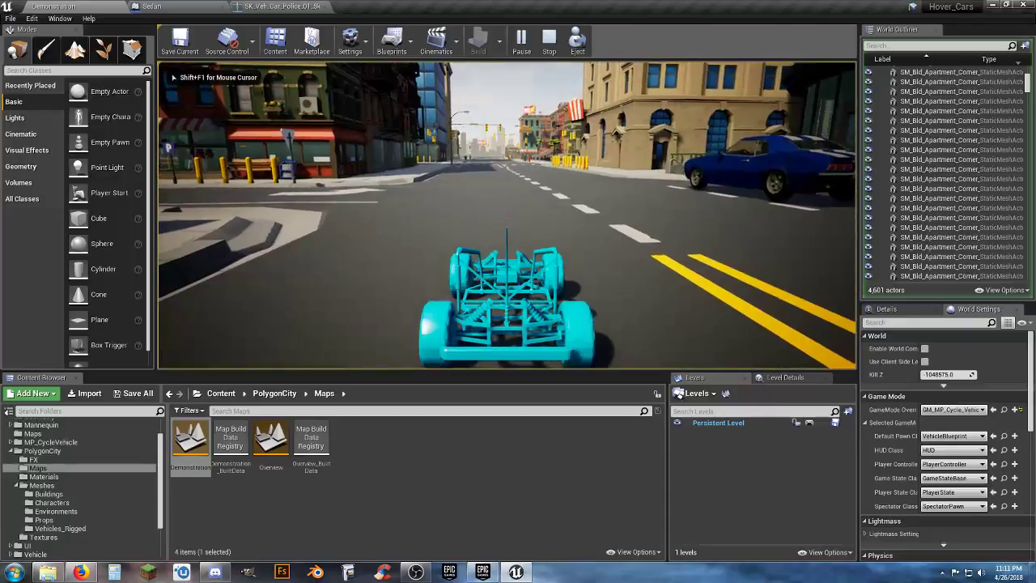
pyautogui.press('a')
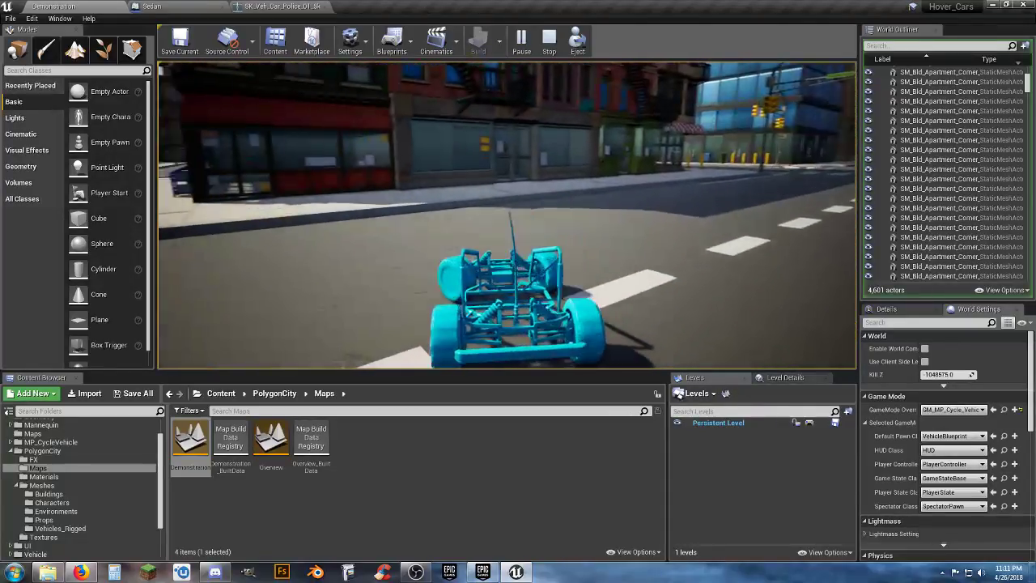
pyautogui.press('a')
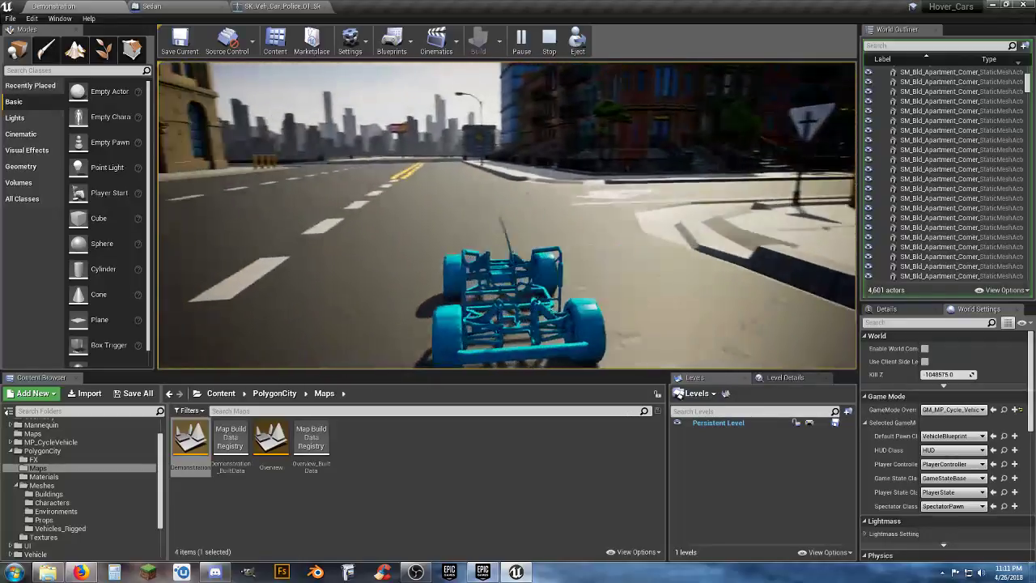
pyautogui.press('a')
pyautogui.press('a')
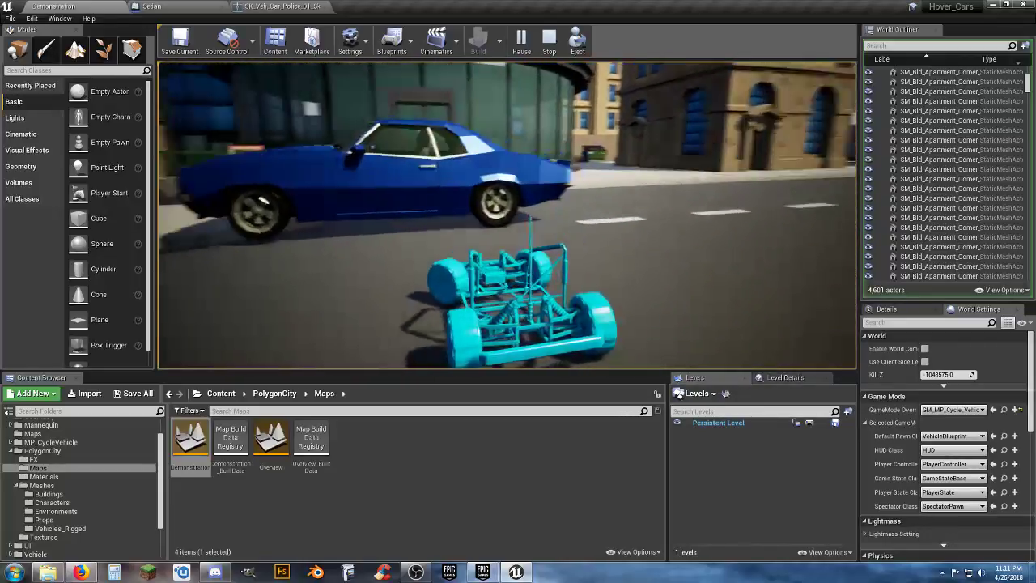
# Step: Drive the cyan buggy down the main street, through the crosswalk intersection and left onto the waterfront pavement
pyautogui.press('w')
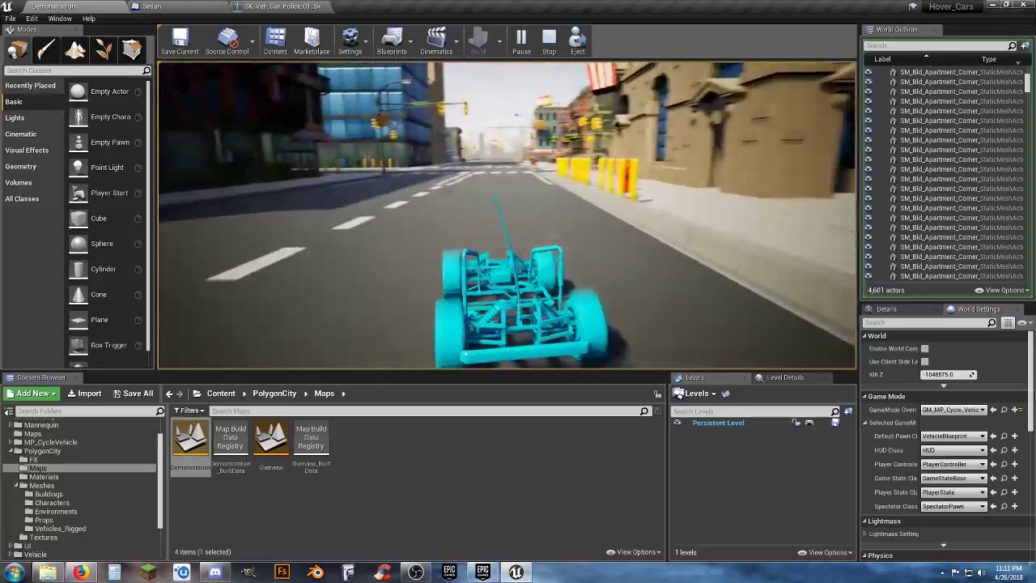
pyautogui.press('d')
pyautogui.press('d')
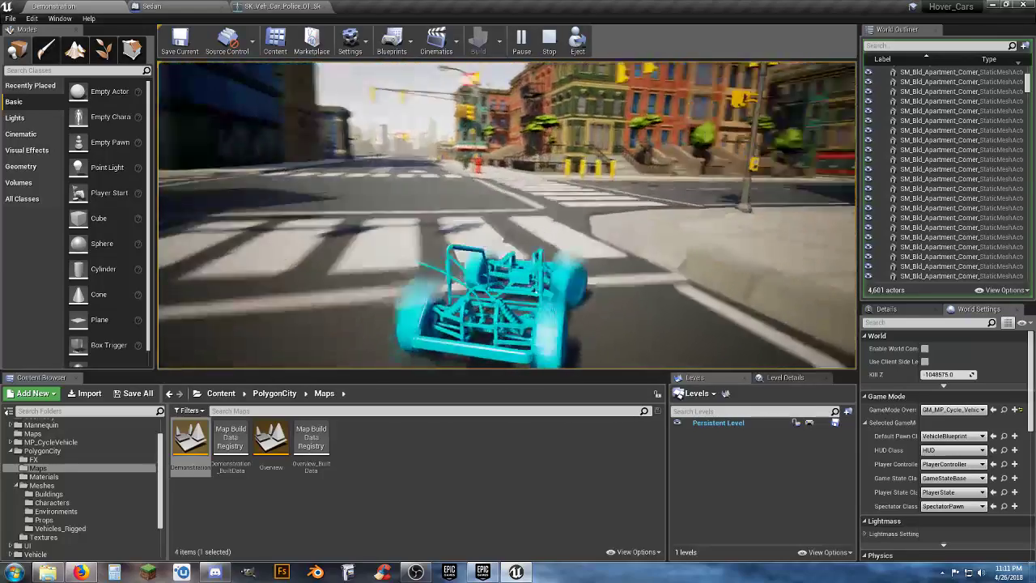
pyautogui.press('w')
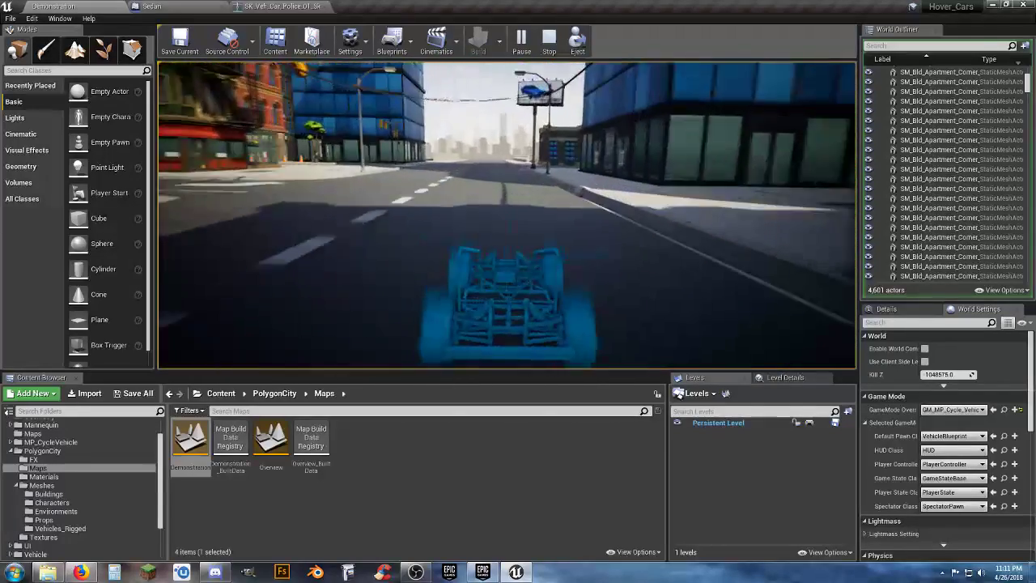
pyautogui.press('a')
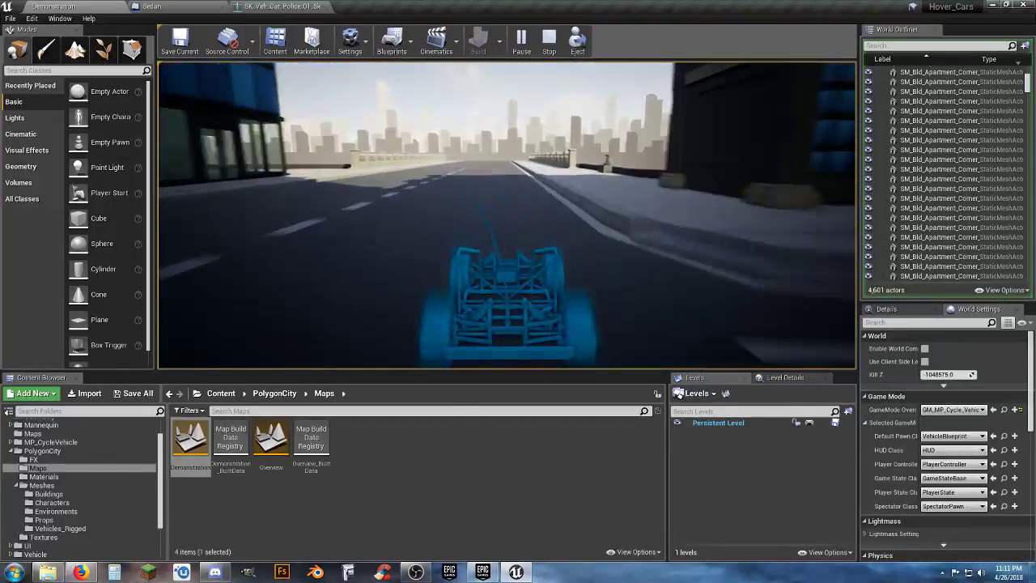
pyautogui.press('a')
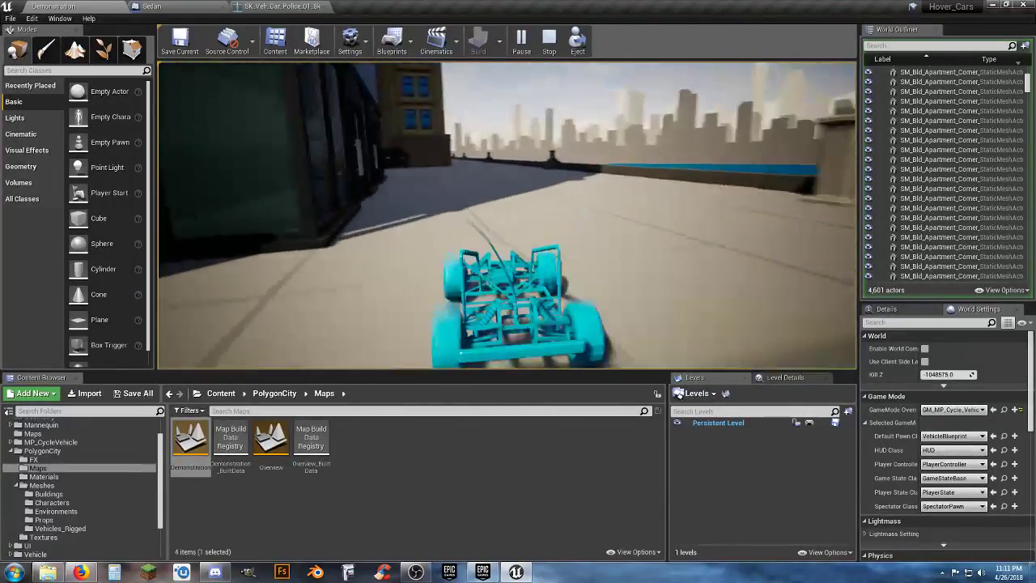
# Step: Drive the cyan buggy along the waterfront promenade onto the road and turn left at the corner
pyautogui.press('w')
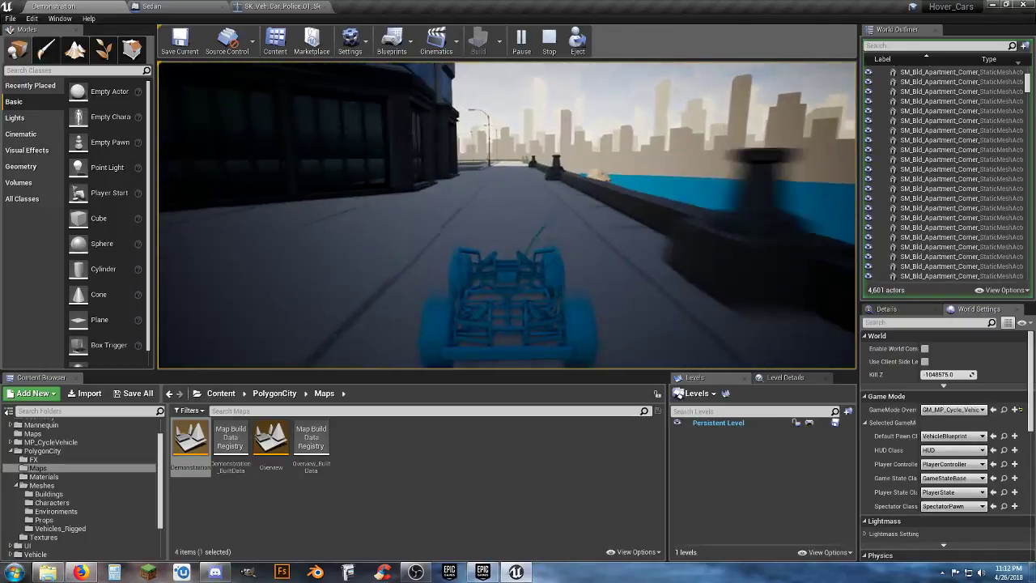
pyautogui.press('w')
pyautogui.press('a')
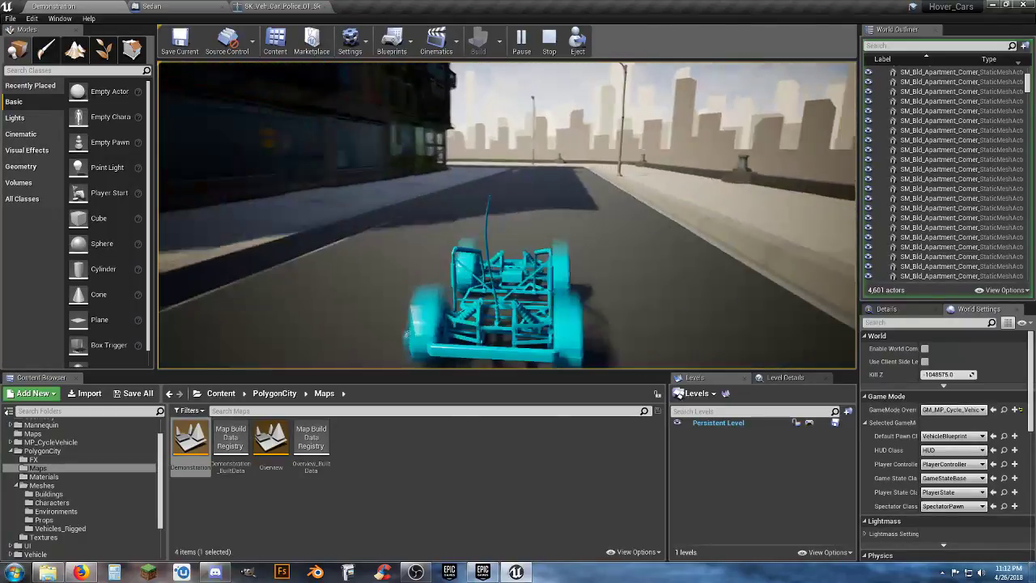
pyautogui.press('a')
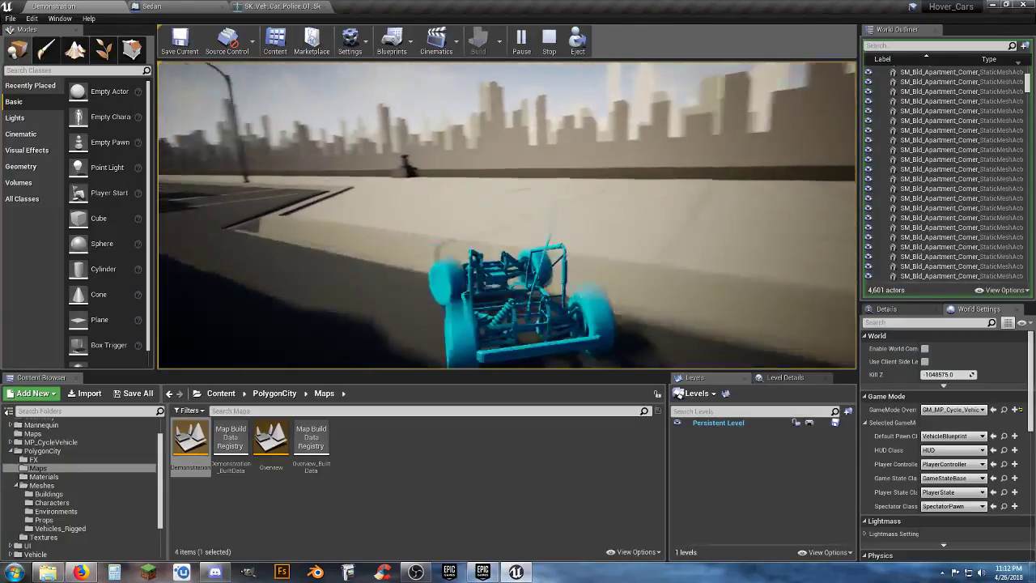
pyautogui.press('w')
# Step: Drive the cyan buggy along the shaded waterfront road to its far end and stop the play session
pyautogui.press('d')
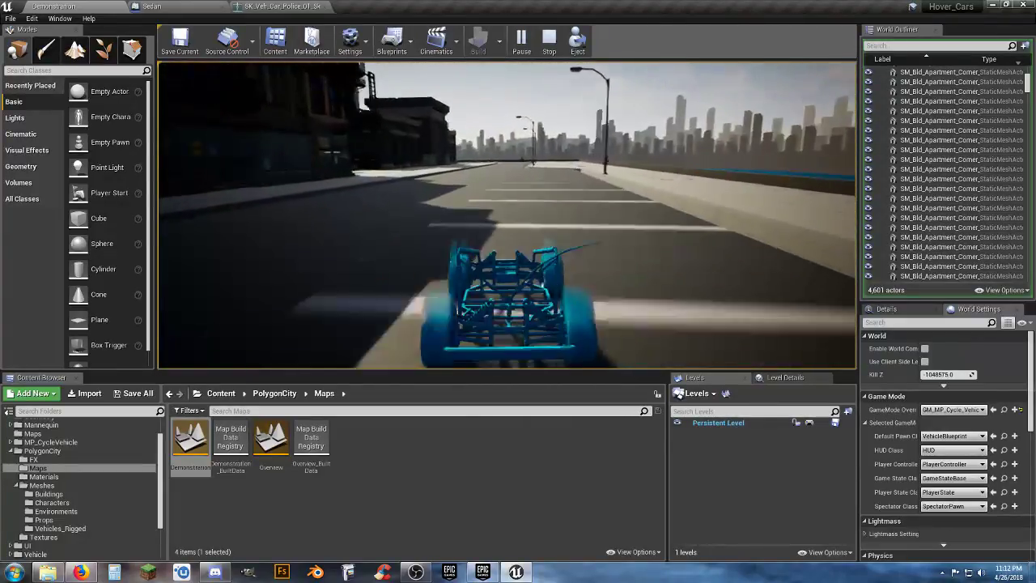
pyautogui.press('d')
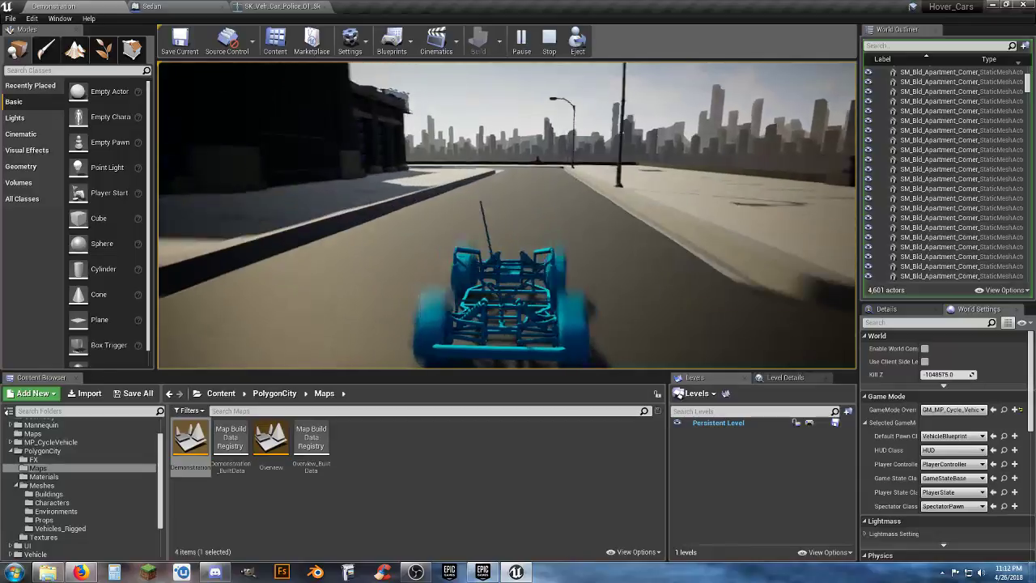
pyautogui.press('a')
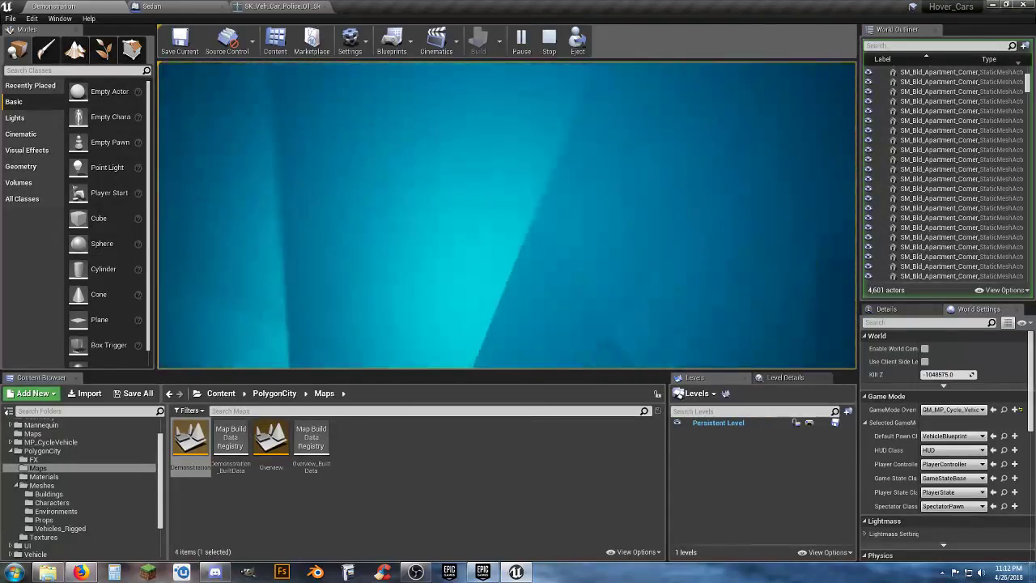
pyautogui.press('Escape')
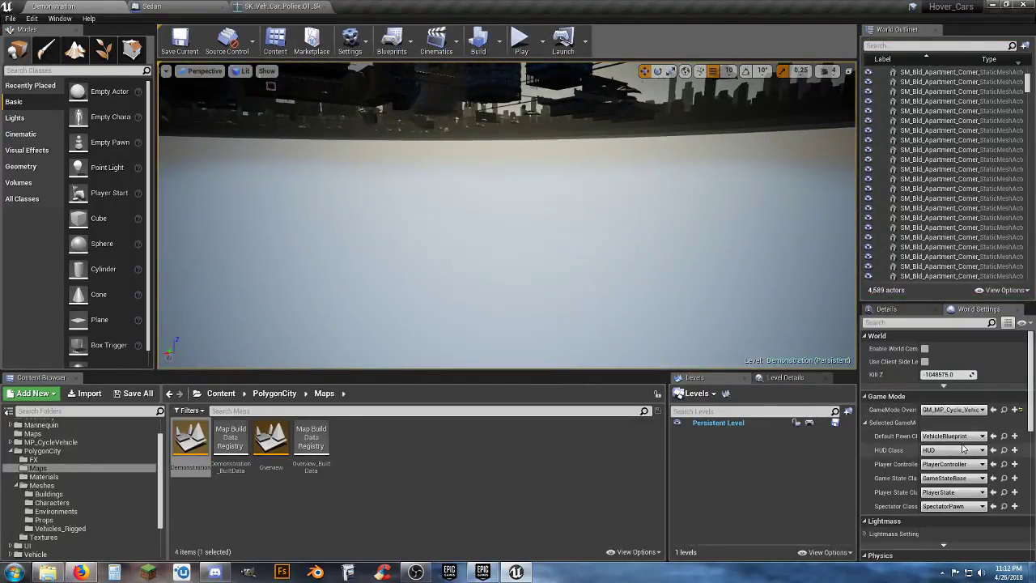
# Step: Set the Default Pawn Class to BP_Cycle_Master and start a play session with control of the striped blue car
pyautogui.click(966, 437)
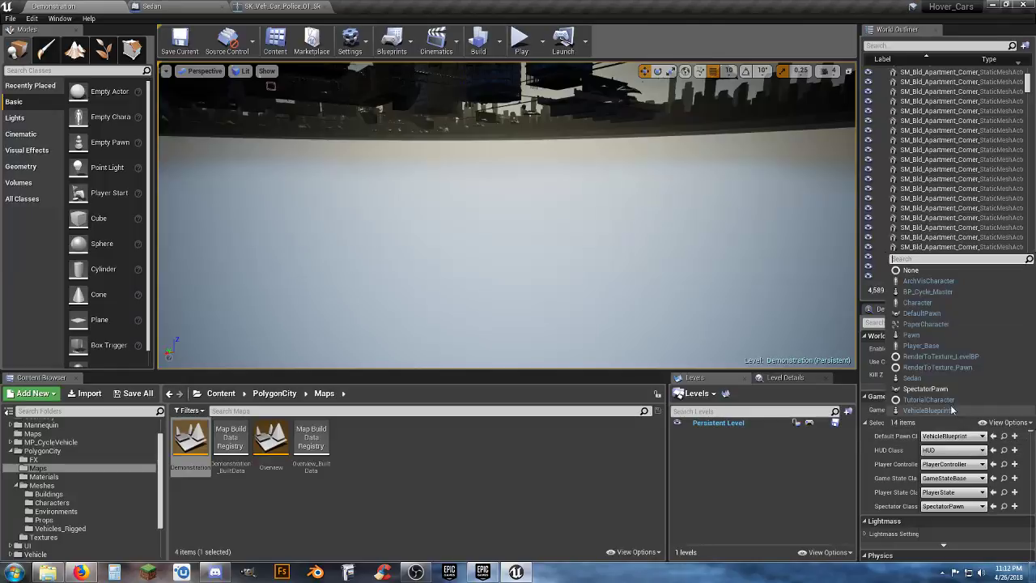
pyautogui.click(938, 292)
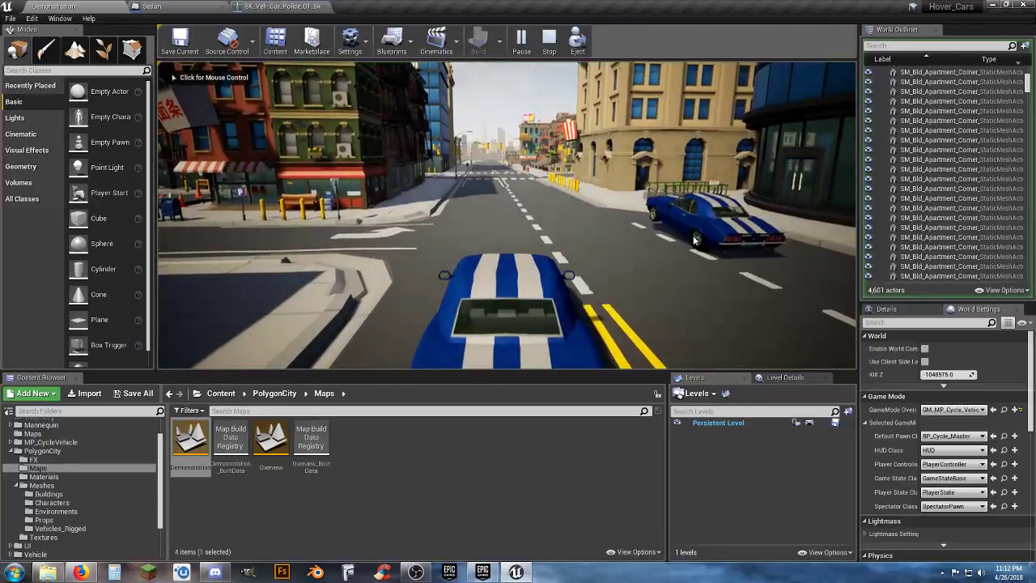
pyautogui.click(612, 265)
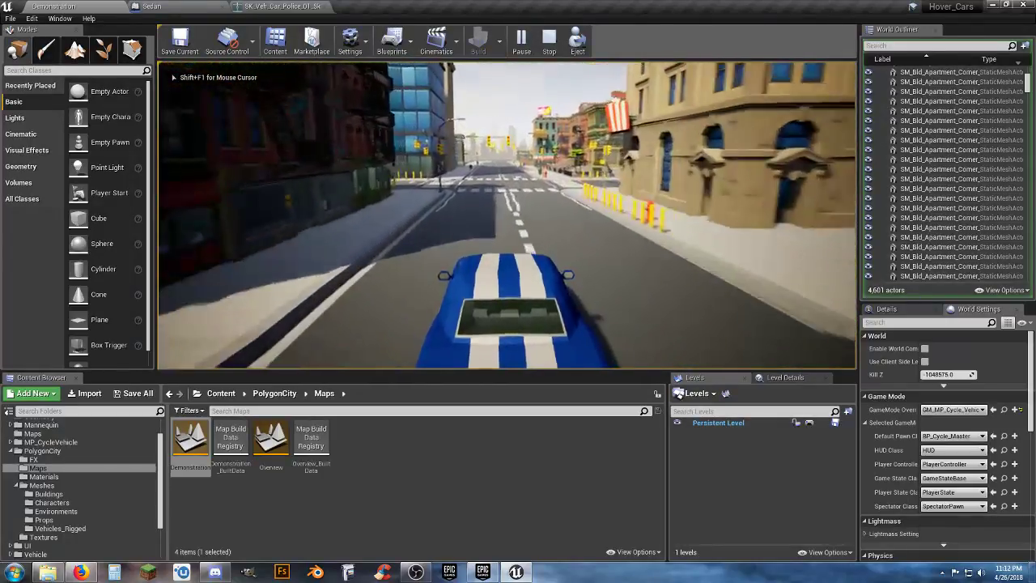
# Step: Drive the striped blue car down the main street, through the intersections and past the Hot Pizza sign to the waterfront road
pyautogui.press('a')
pyautogui.press('d')
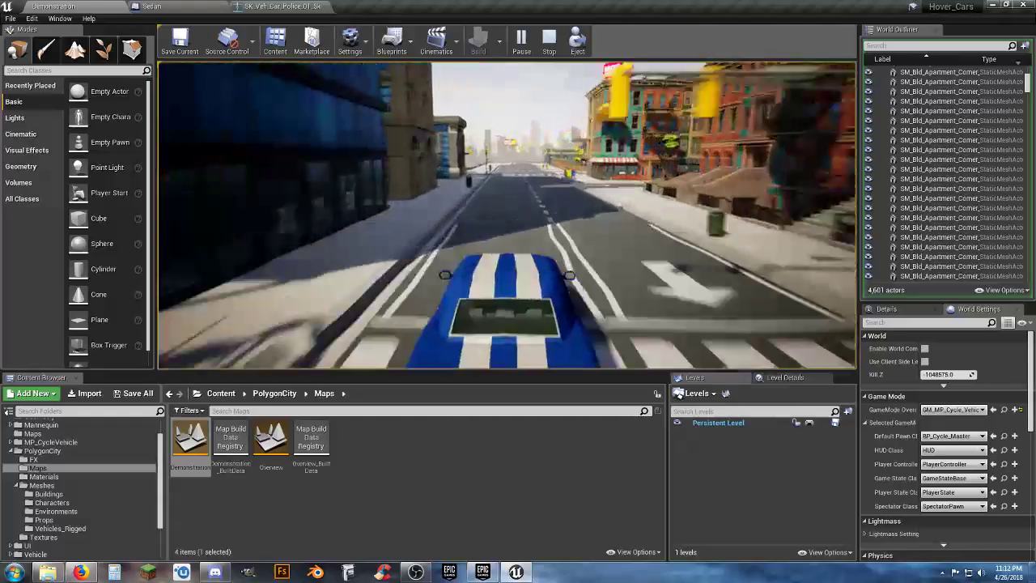
pyautogui.press('w')
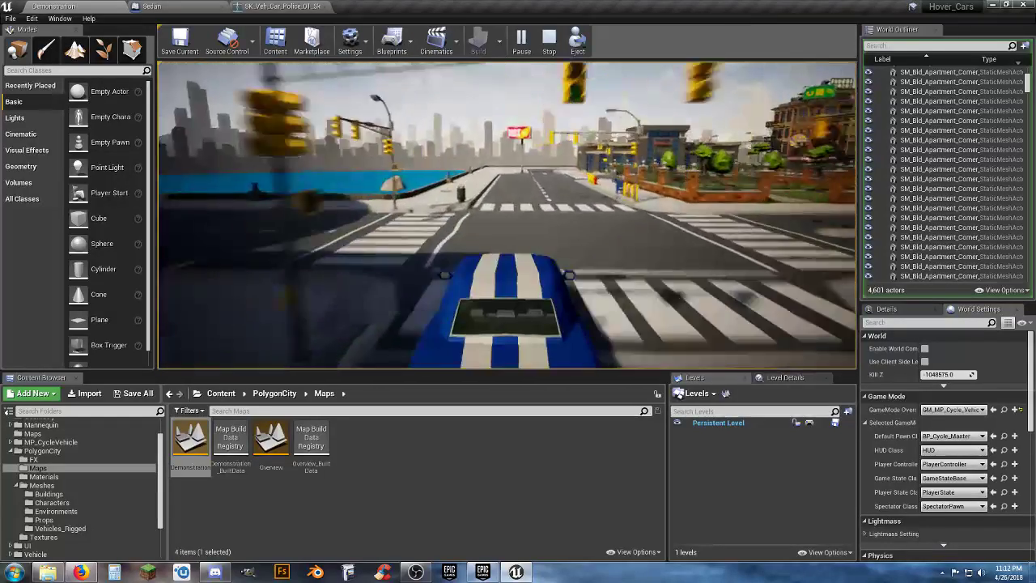
pyautogui.press('w')
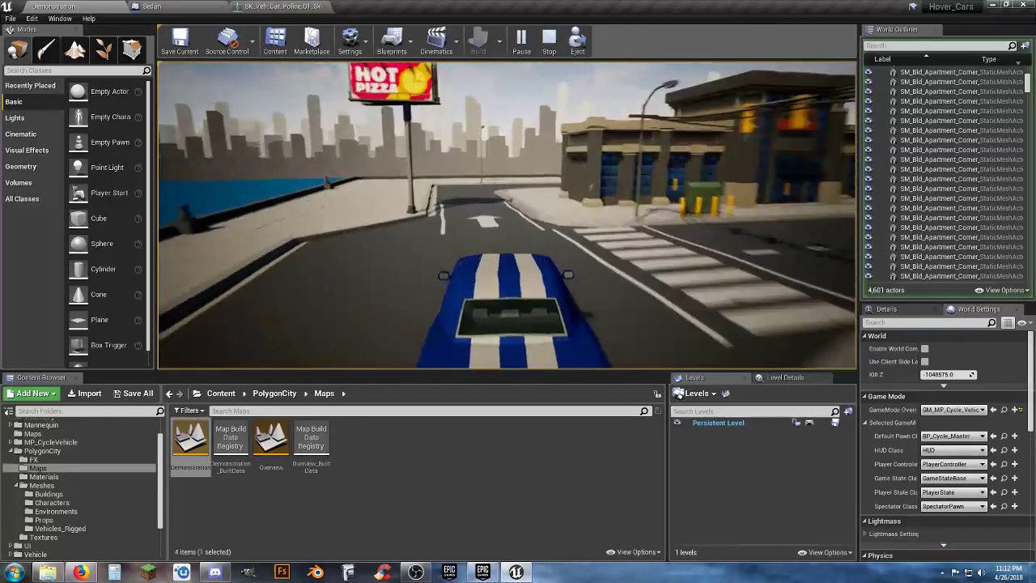
pyautogui.press('a')
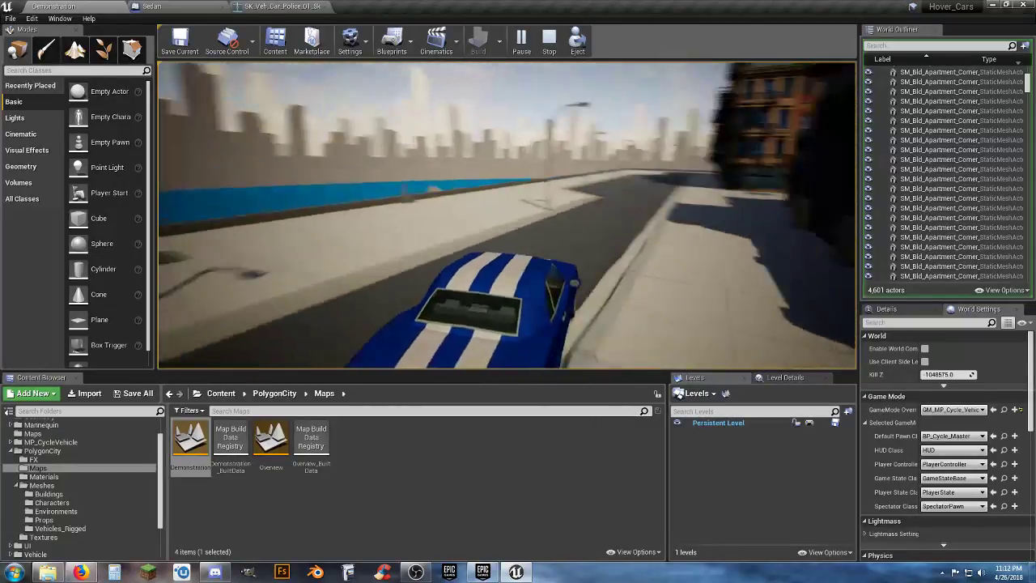
# Step: Drive the striped blue car along the waterfront road, loop back through the city streets and stop the play session
pyautogui.press('w')
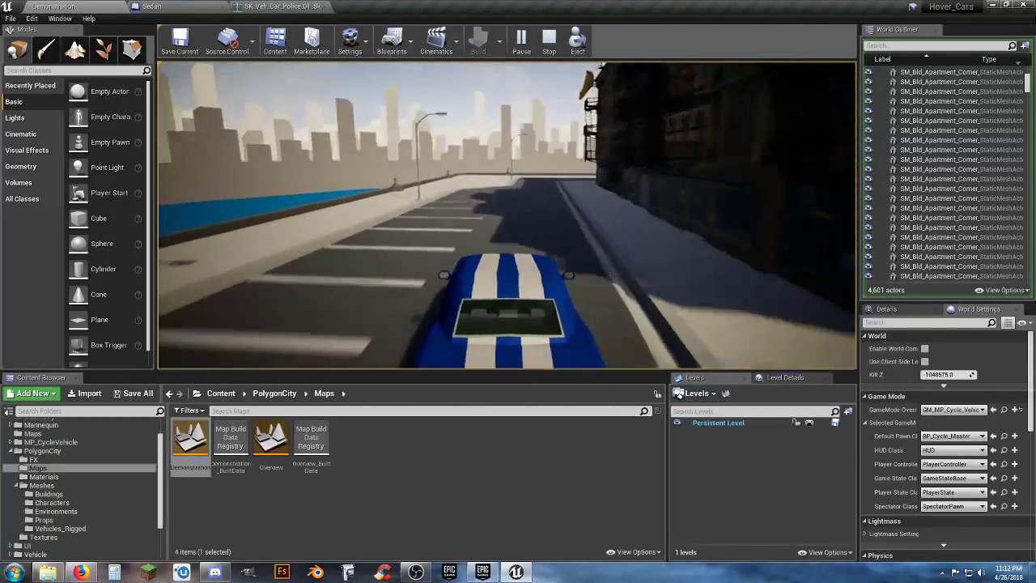
pyautogui.press('d')
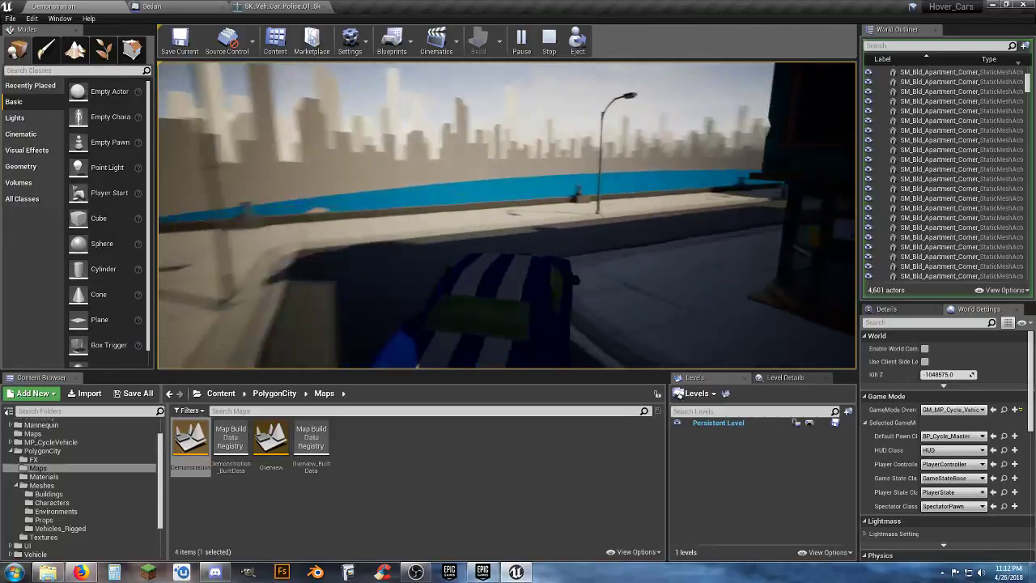
pyautogui.press('d')
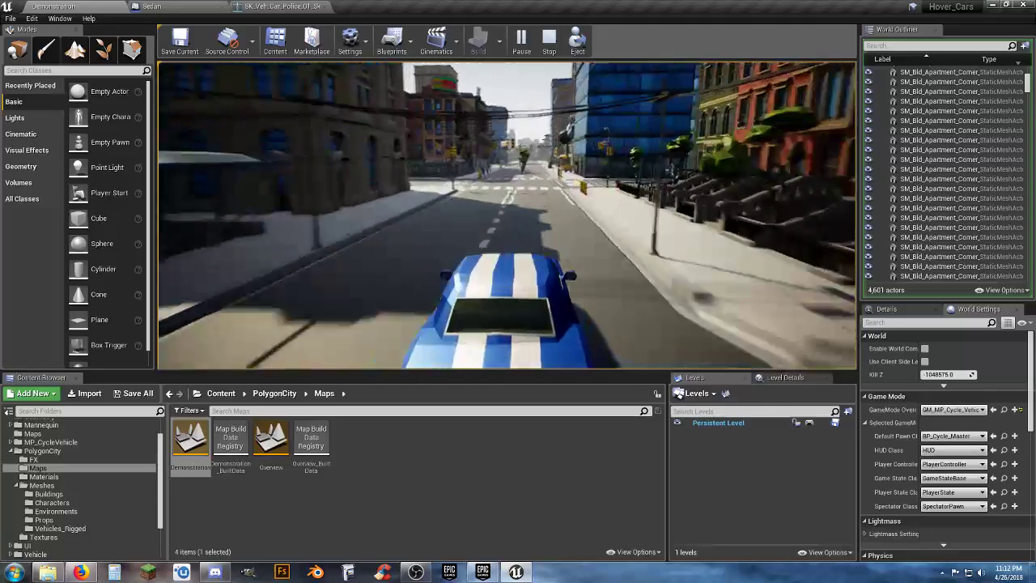
pyautogui.press('w')
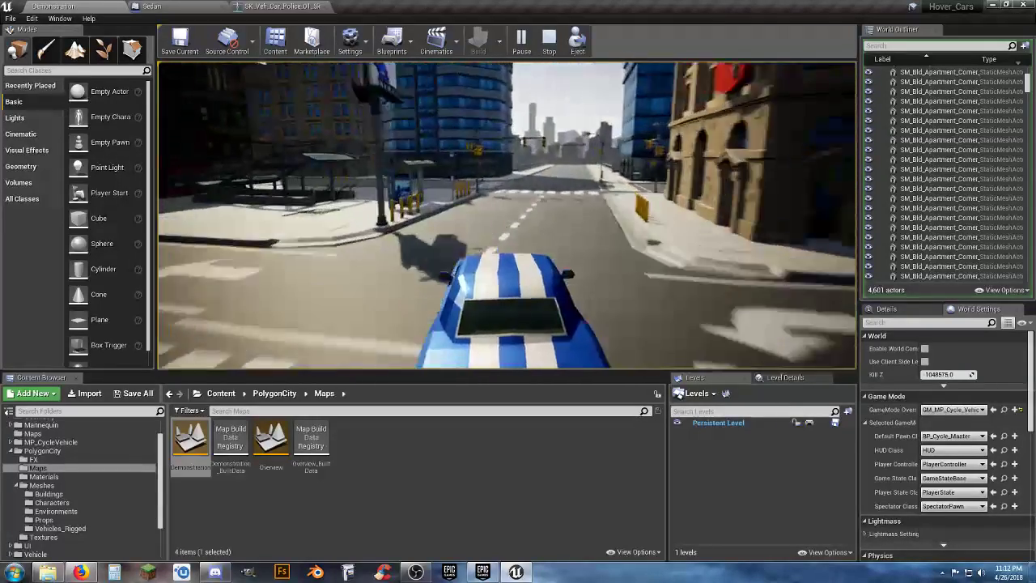
pyautogui.press('Escape')
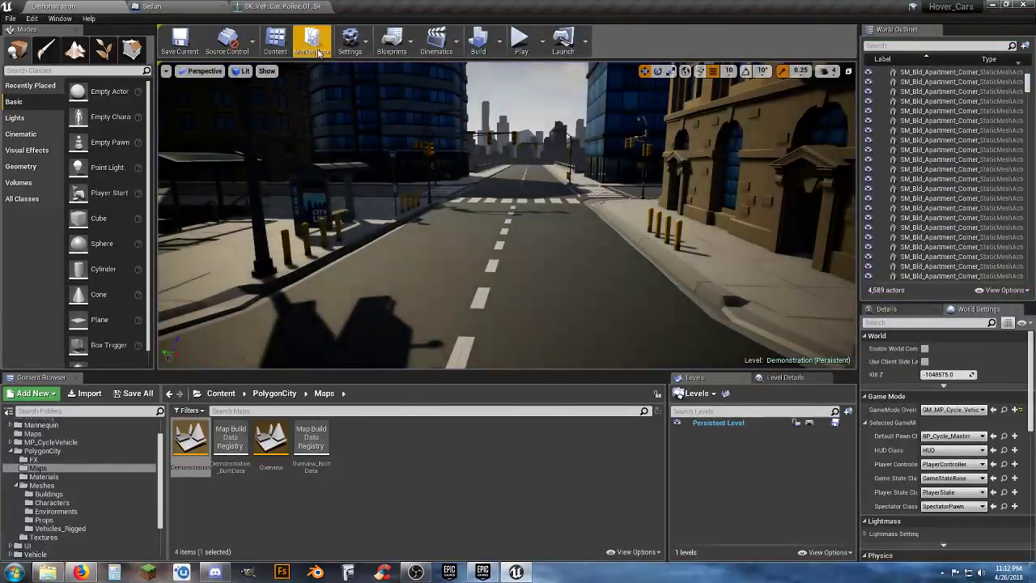
# Step: Close the police car mesh and Sedan editors and open the BP_Cycle_Master blueprint from MP_CycleVehicle/Vehicles/Cycle/Blueprints
pyautogui.click(324, 7)
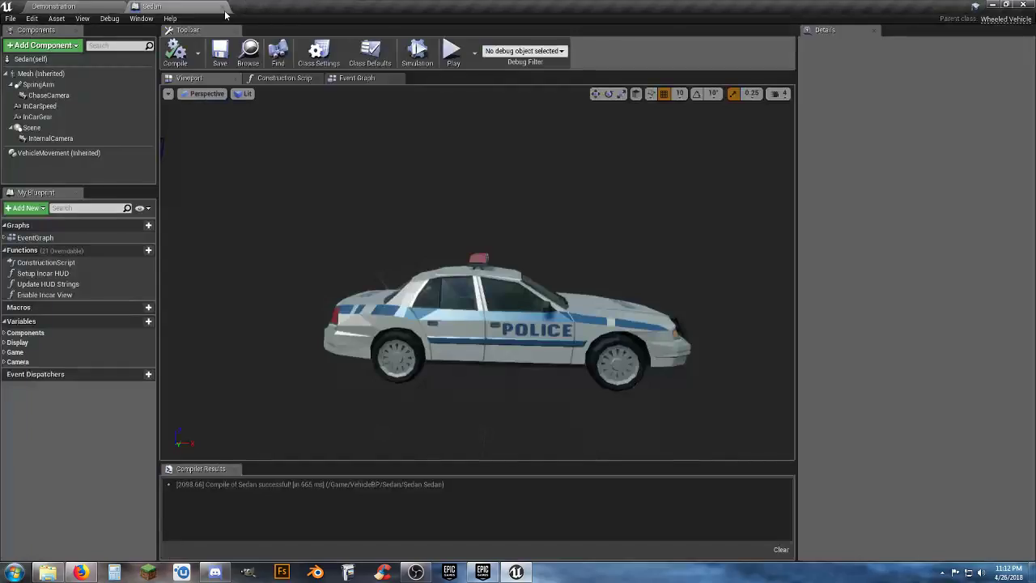
pyautogui.click(223, 7)
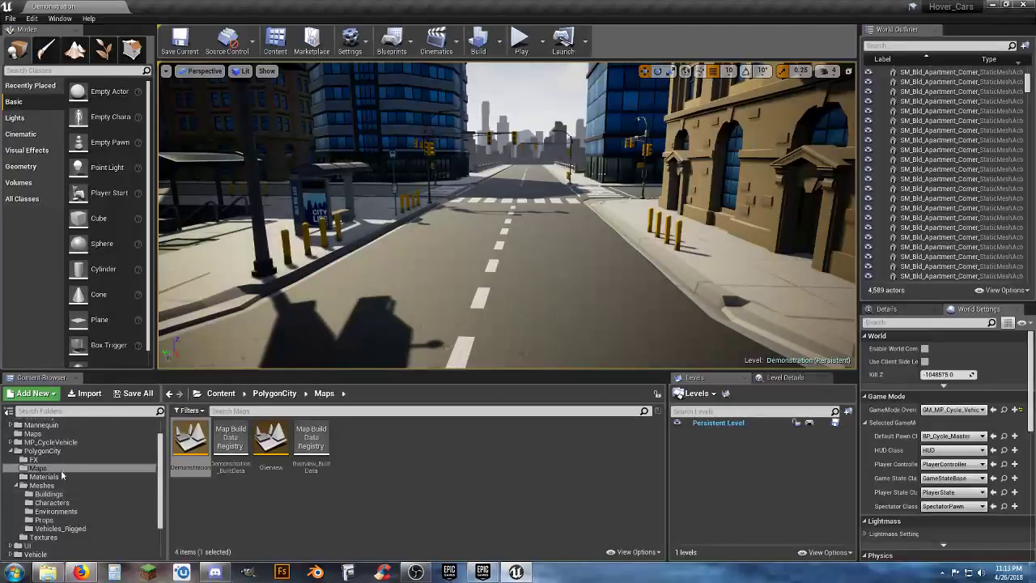
pyautogui.doubleClick(50, 443)
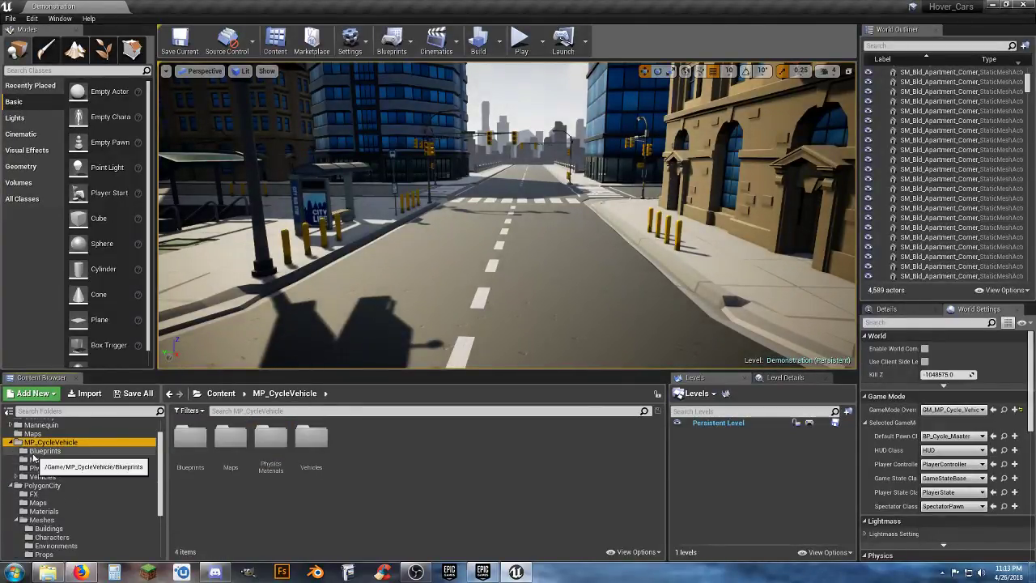
pyautogui.click(37, 451)
pyautogui.doubleClick(63, 479)
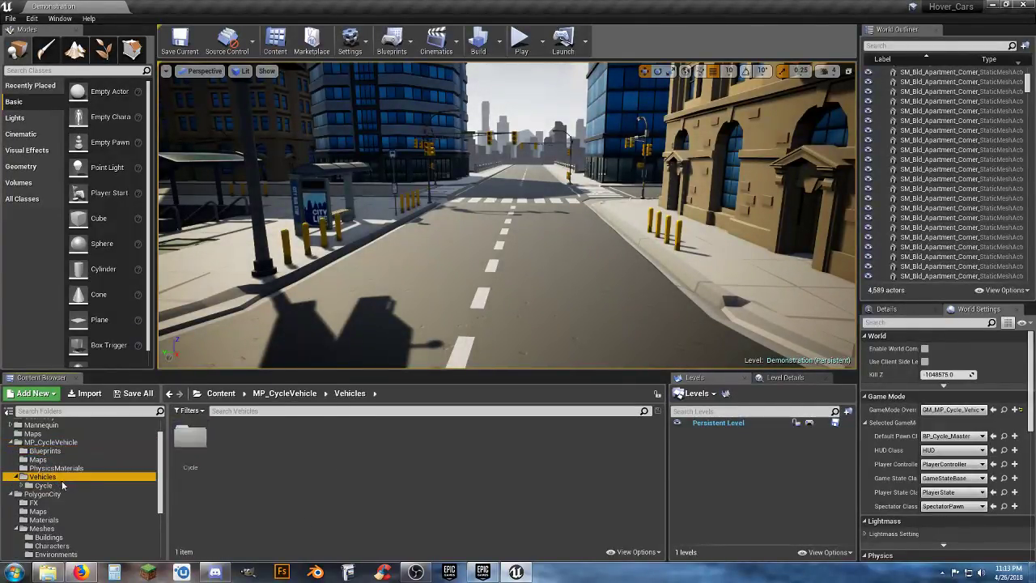
pyautogui.doubleClick(43, 485)
pyautogui.click(56, 503)
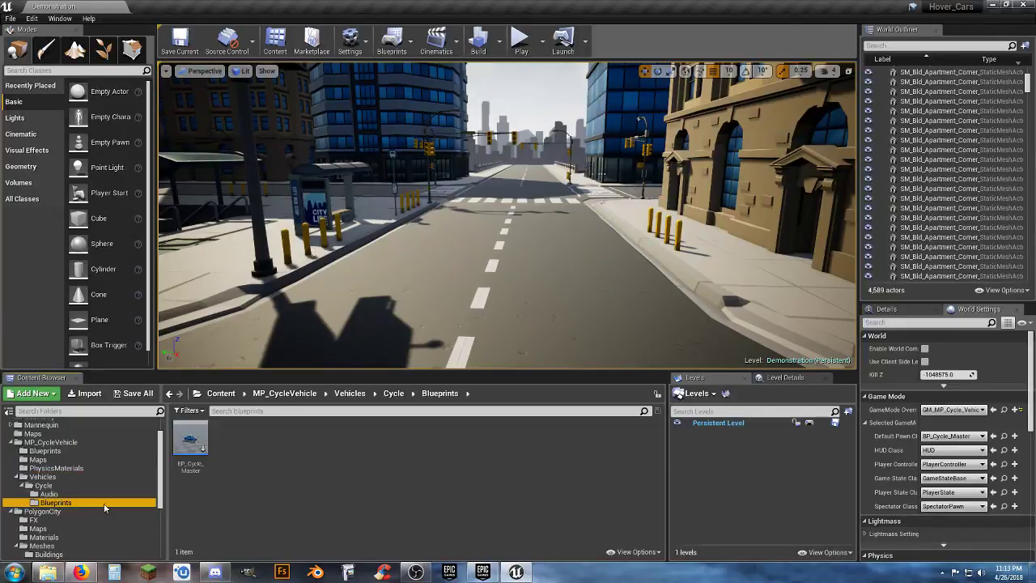
pyautogui.click(189, 442)
pyautogui.doubleClick(190, 441)
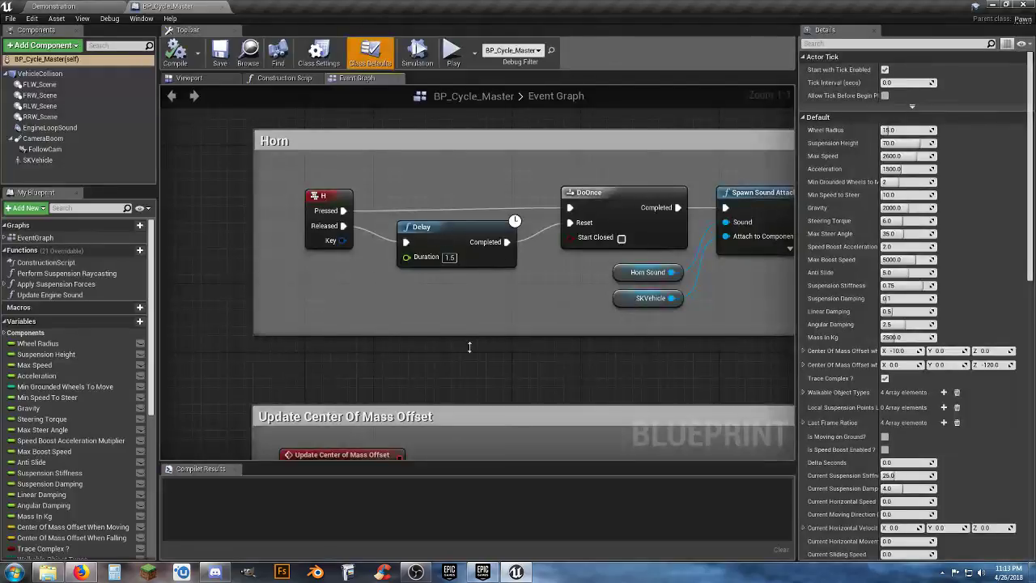
# Step: Set the Wheel Radius default of BP_Cycle_Master to 20, and compile and save the blueprint
pyautogui.moveTo(470, 346); pyautogui.dragTo(419, 372, button='right')
pyautogui.scroll(-3, 338, 370)
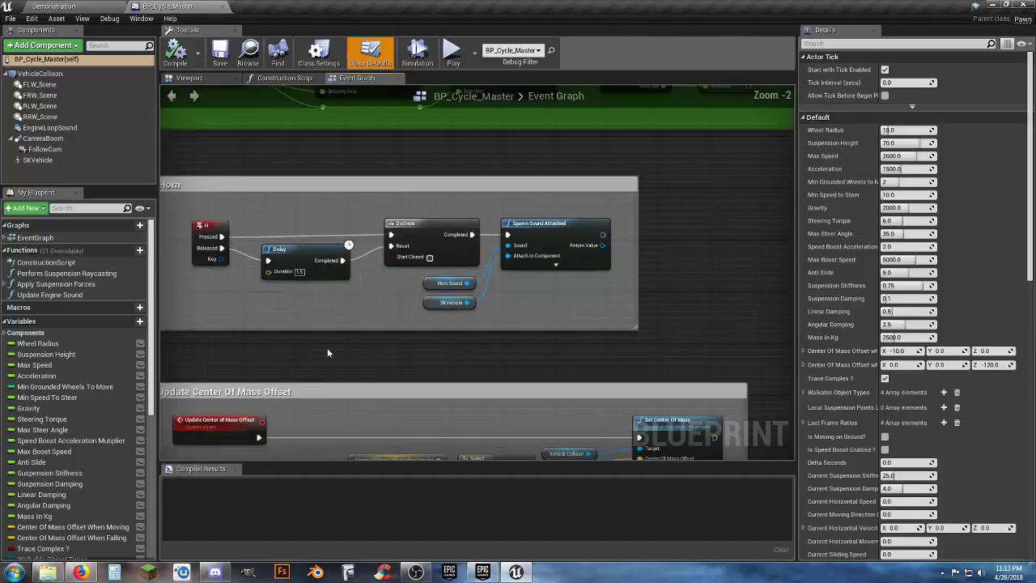
pyautogui.scroll(1, 219, 191)
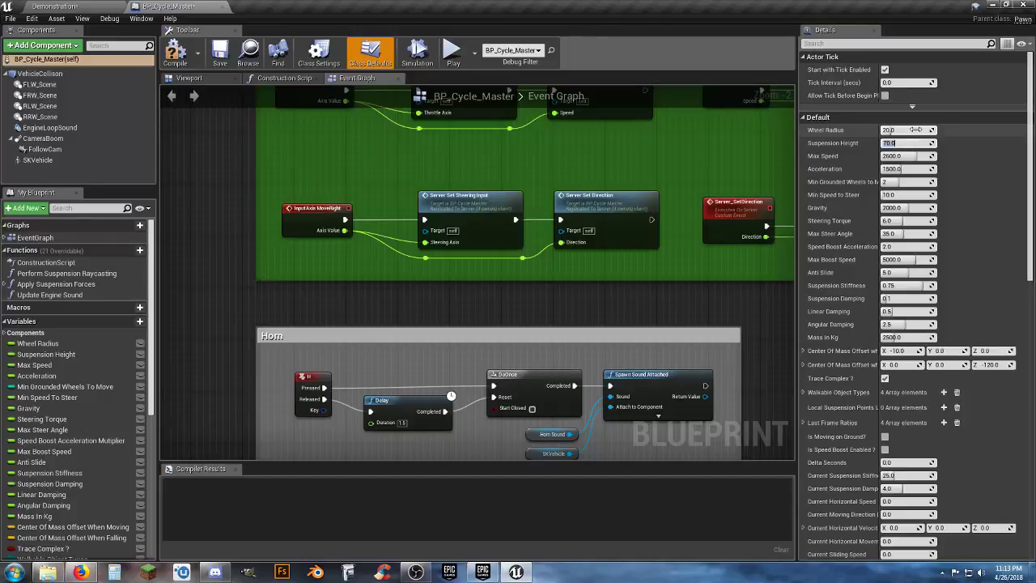
pyautogui.click(174, 62)
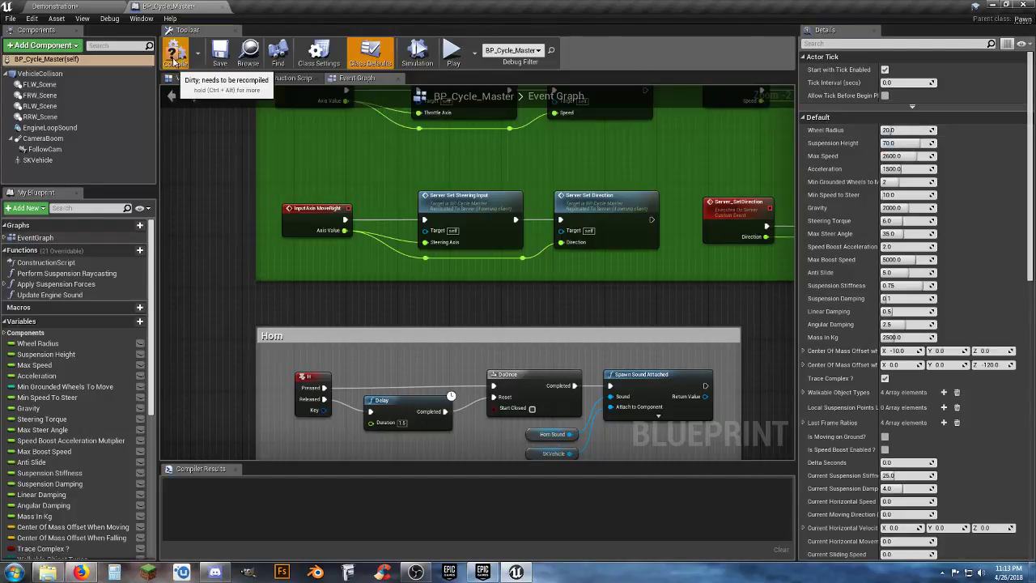
pyautogui.click(222, 57)
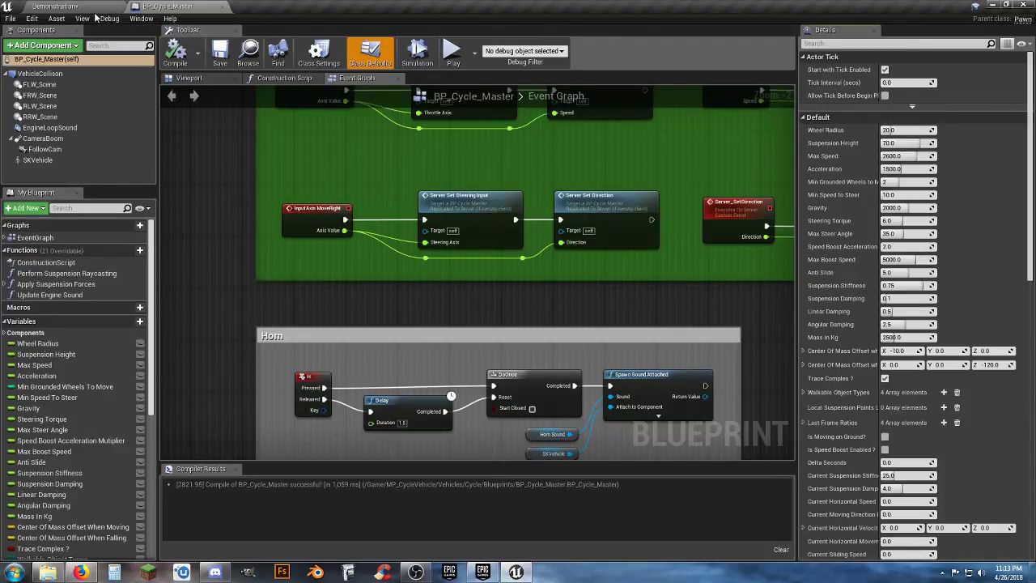
# Step: Play the Demonstration level and test the striped blue car down the main street through the traffic-light intersection
pyautogui.click(55, 6)
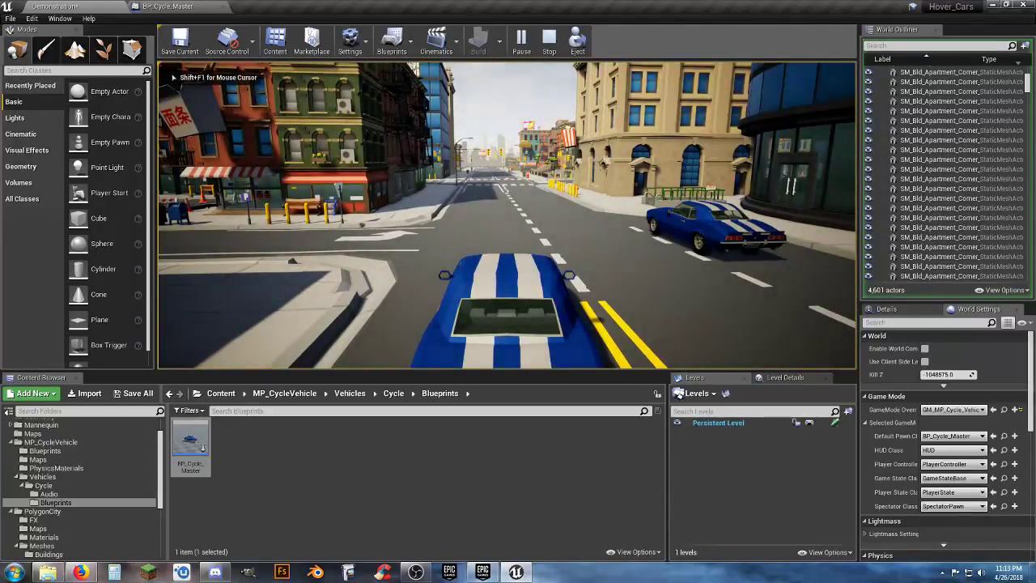
pyautogui.press('w')
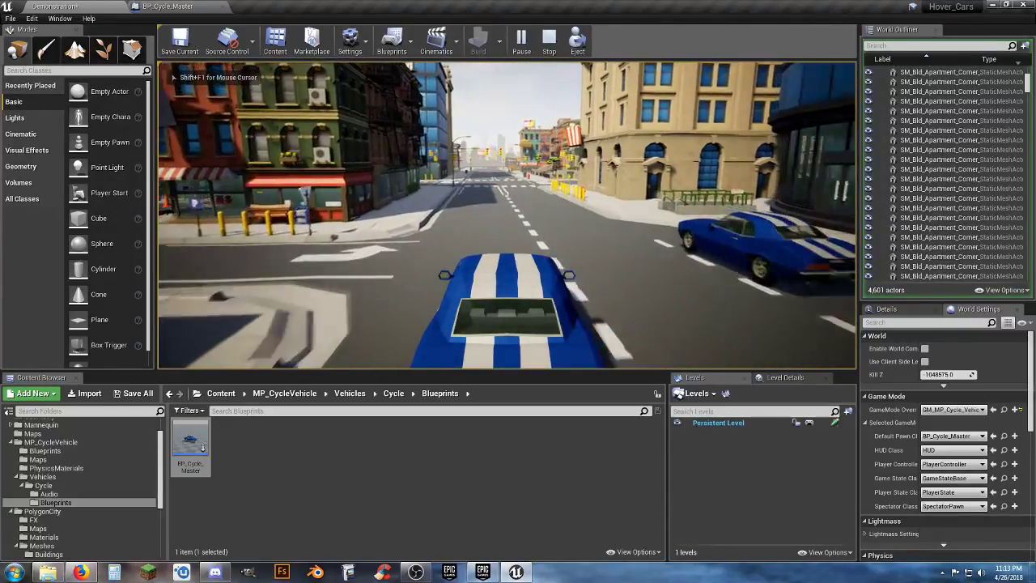
pyautogui.press('a')
pyautogui.press('w')
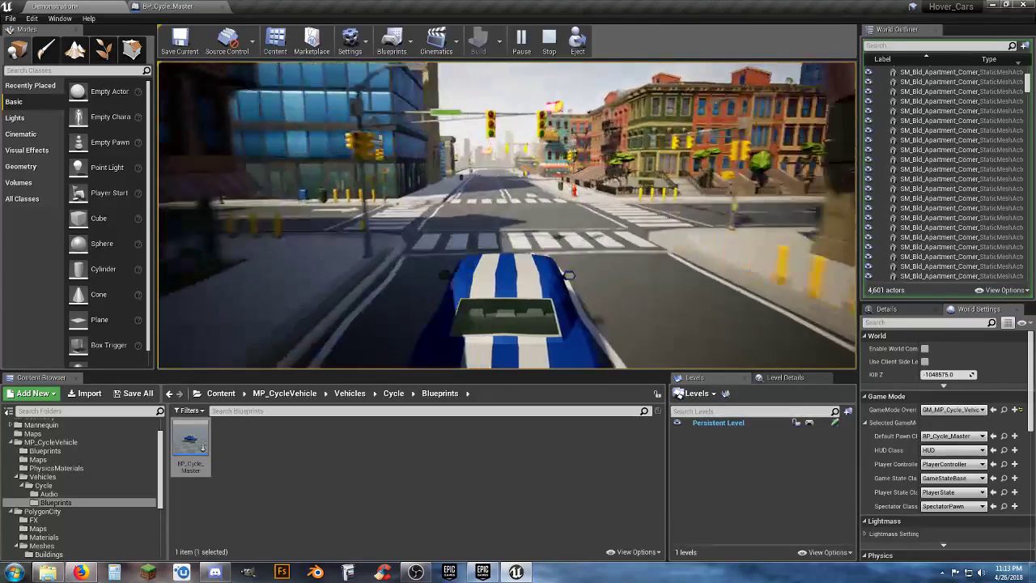
pyautogui.press('a')
pyautogui.press('w')
pyautogui.press('d')
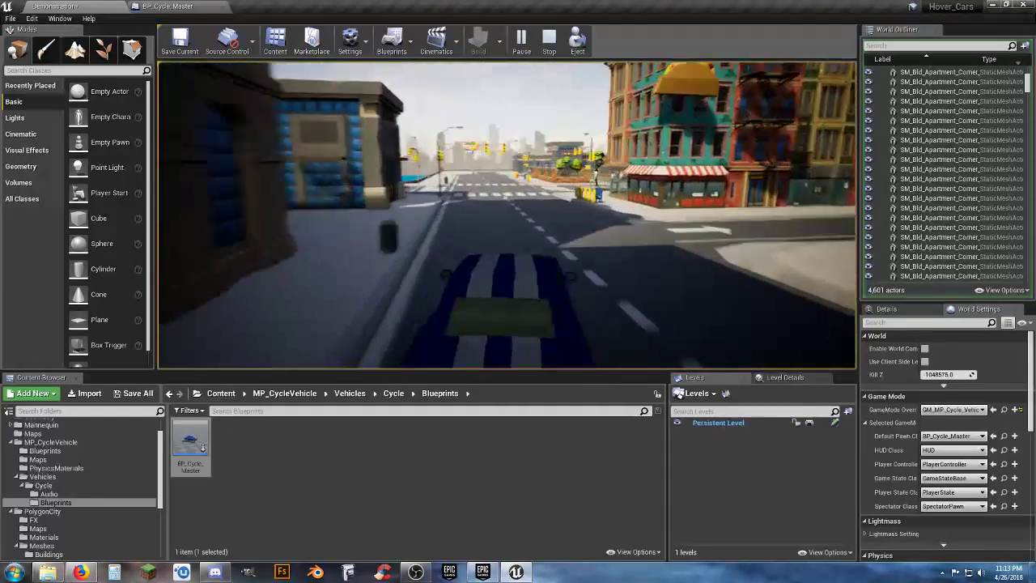
# Step: Drive the striped blue car beside the water towards the Hot Pizza sign and on to the waterfront corner
pyautogui.press('w')
pyautogui.press('a')
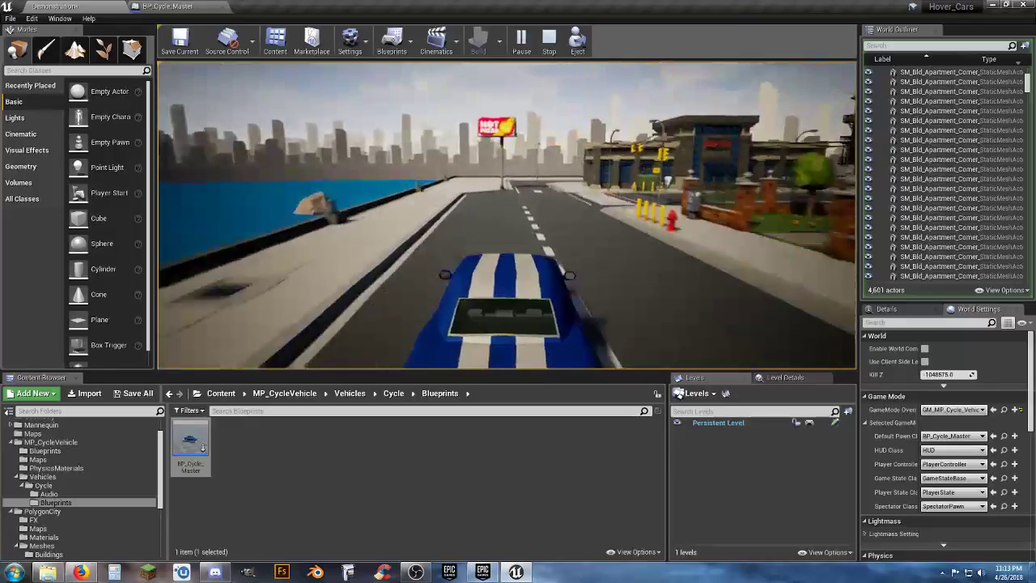
pyautogui.press('w')
pyautogui.press('d')
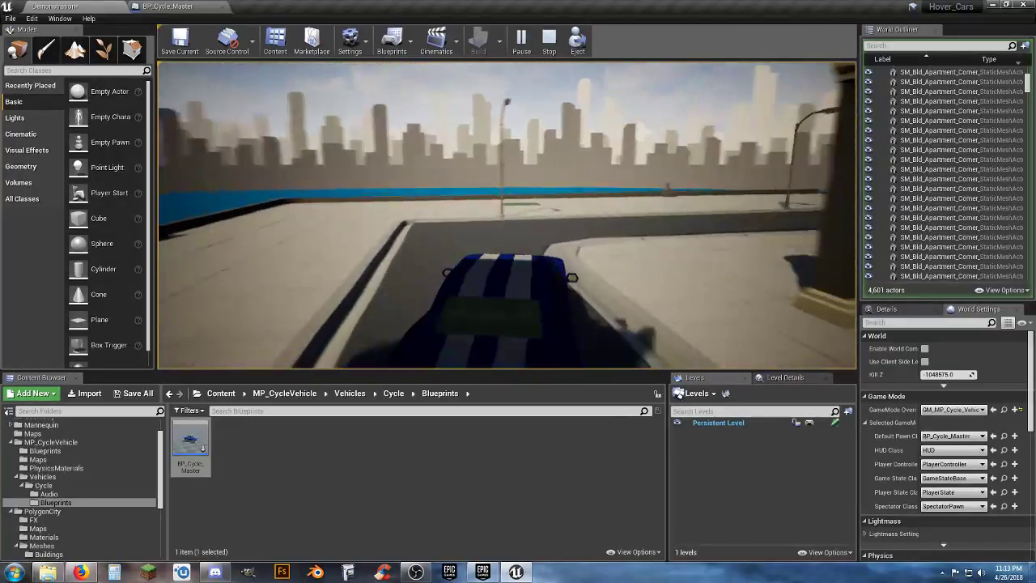
# Step: Steer the striped blue car around the corner and along the waterfront road past the parking bays
pyautogui.press('w')
pyautogui.press('a')
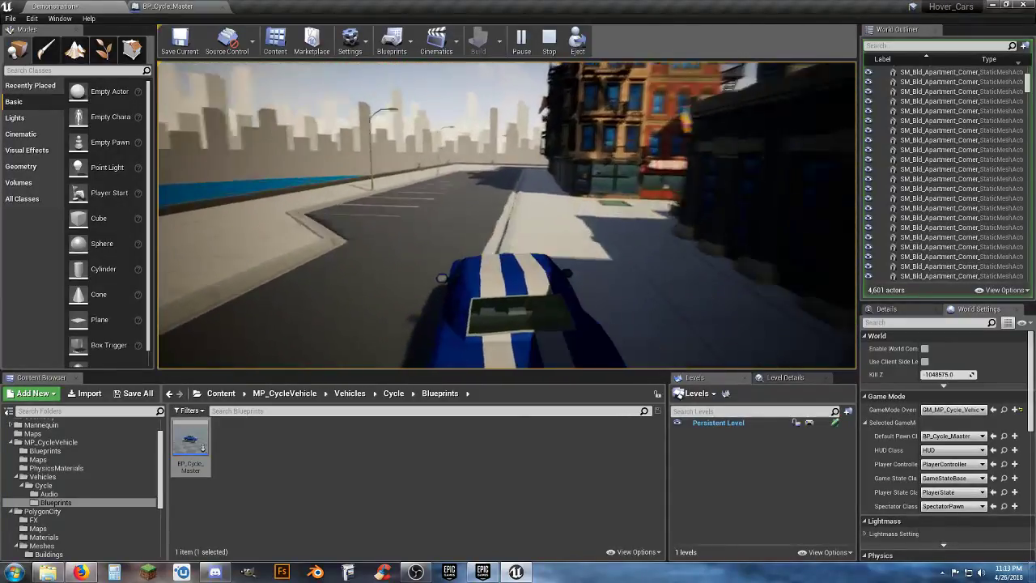
pyautogui.press('w')
pyautogui.press('a')
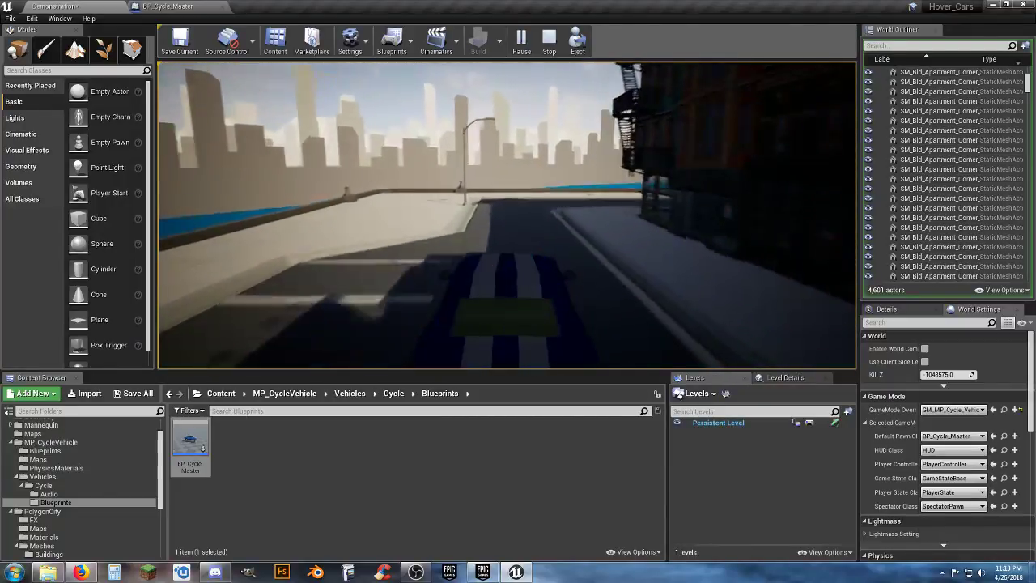
# Step: Test-drive the blue striped car through the city streets of the running level, turning at the intersections
pyautogui.press('w')
pyautogui.press('d')
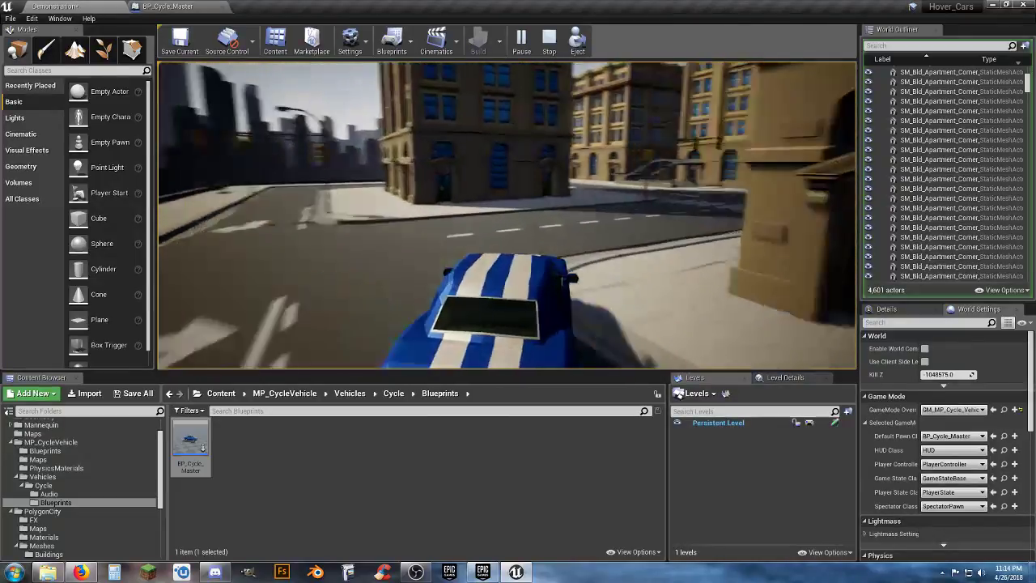
pyautogui.press('w')
pyautogui.press('d')
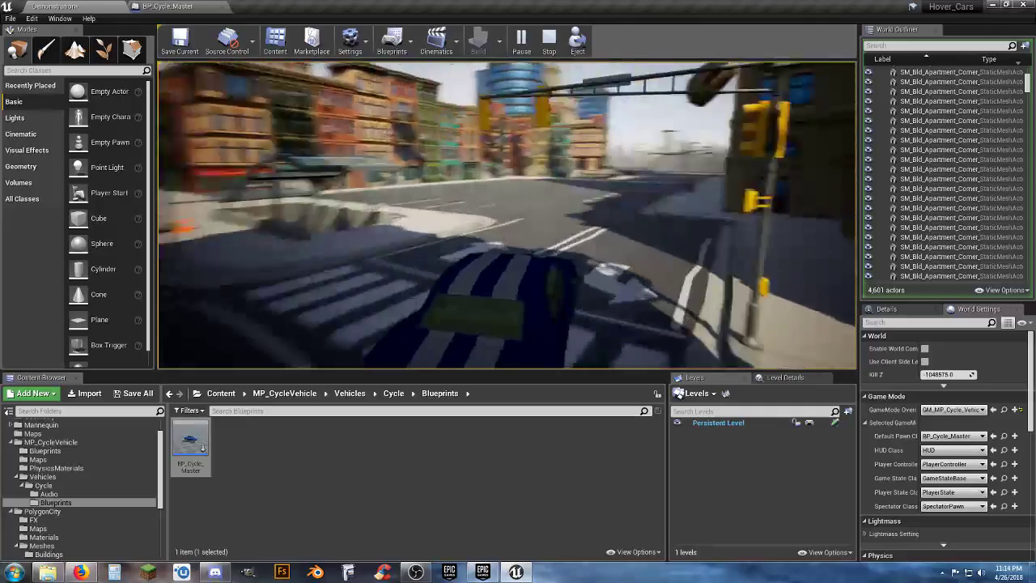
pyautogui.press('w')
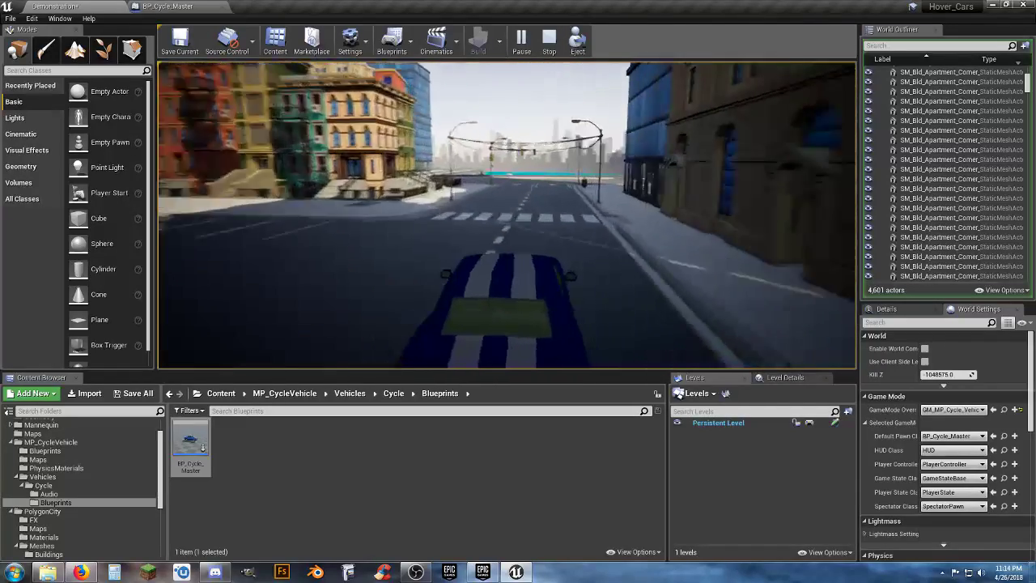
pyautogui.press('w')
pyautogui.press('a')
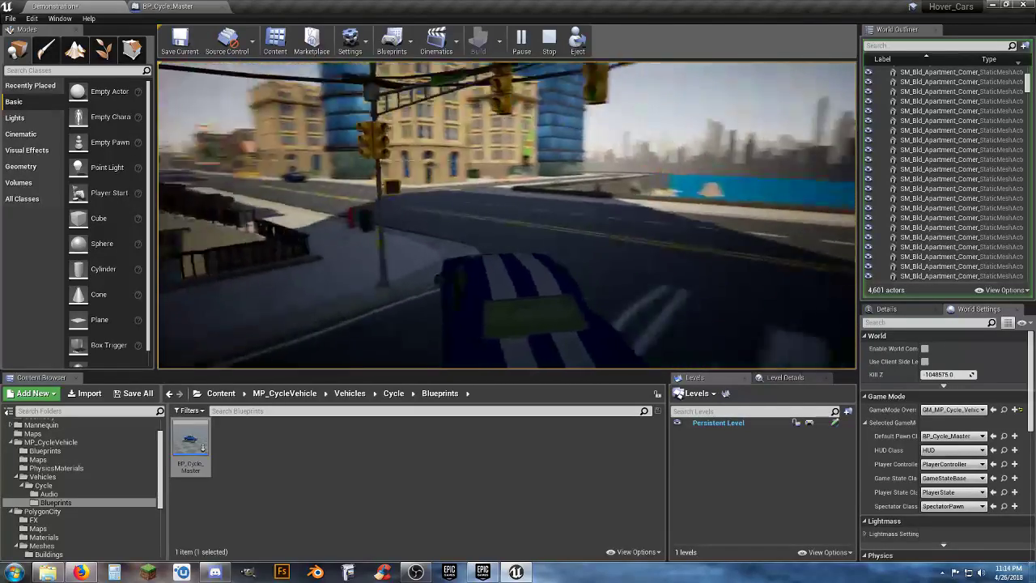
pyautogui.press('w')
pyautogui.press('a')
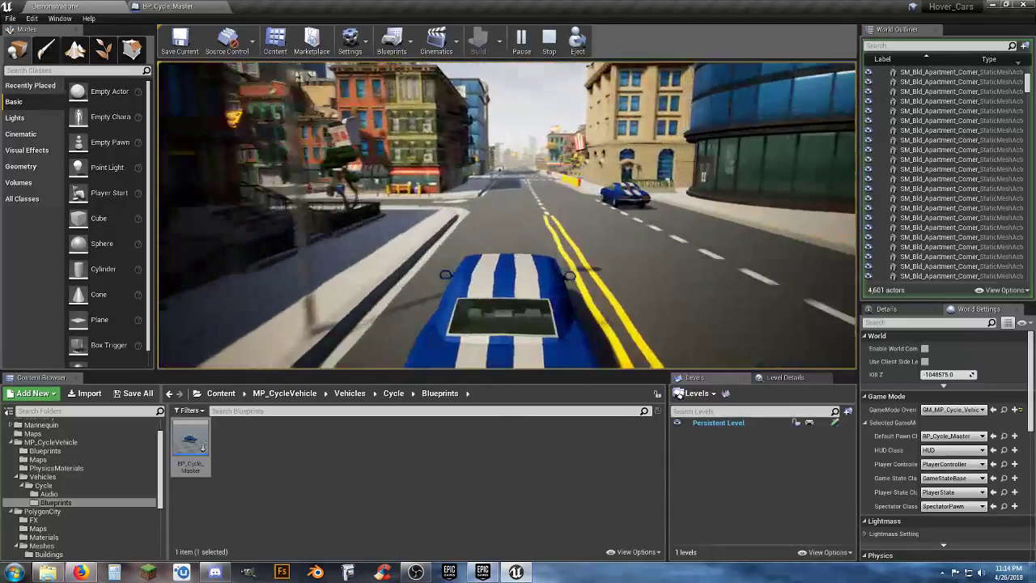
# Step: Drive the car up beside the parked blue car on the street and end the play session
pyautogui.press('w')
pyautogui.press('d')
pyautogui.press('a')
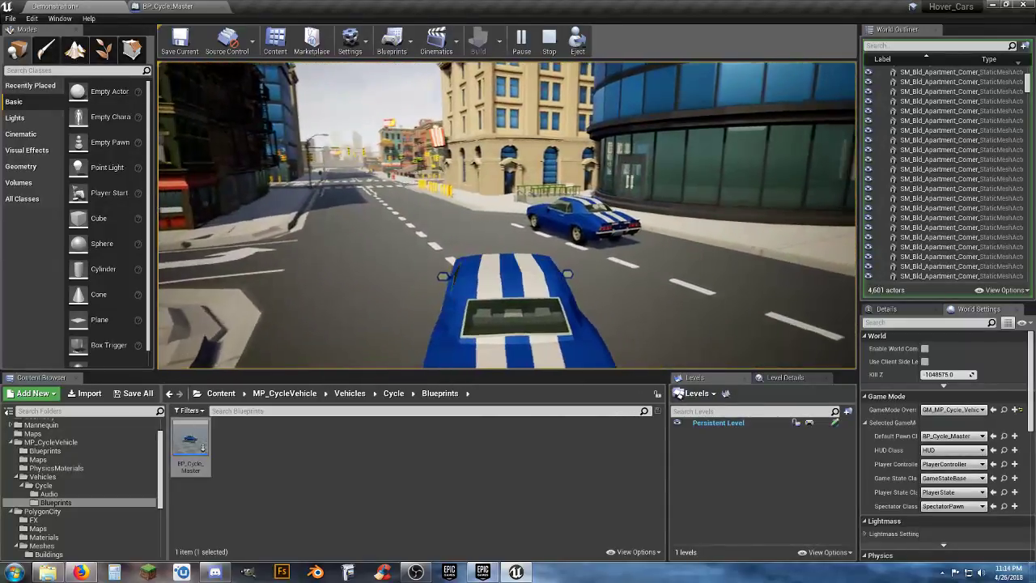
pyautogui.press('w')
pyautogui.press('d')
pyautogui.press('s')
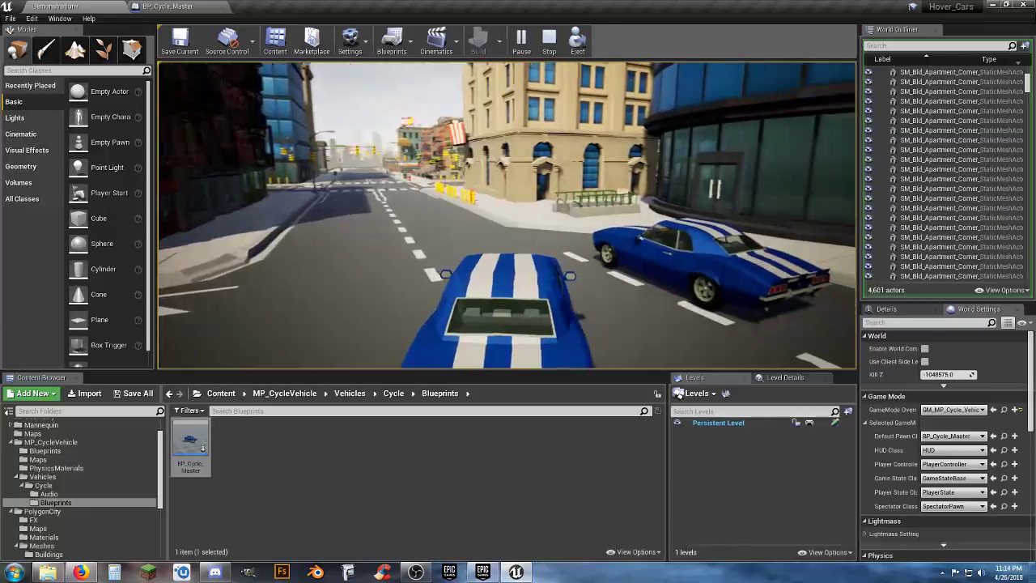
pyautogui.press('d')
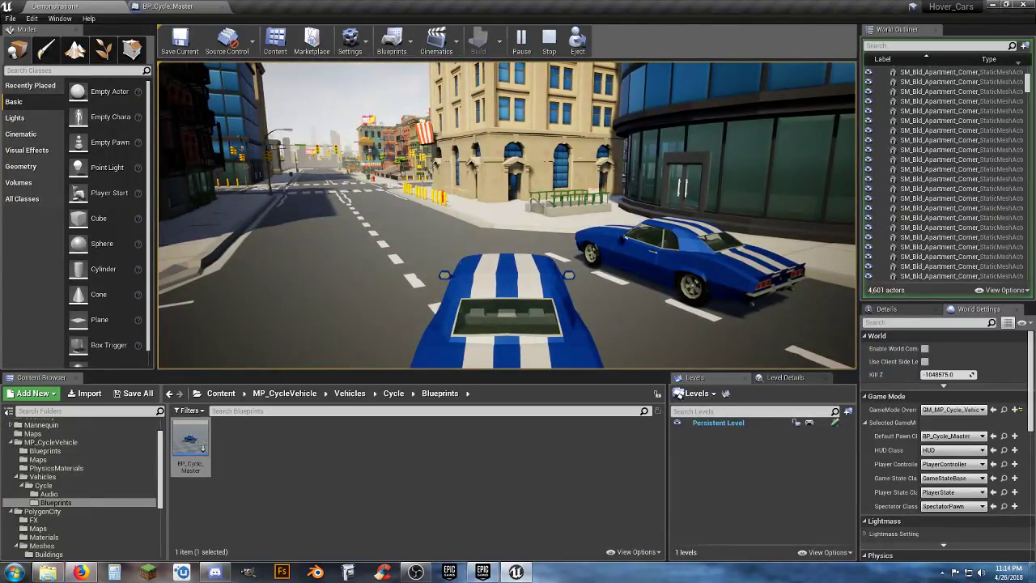
pyautogui.press('Escape')
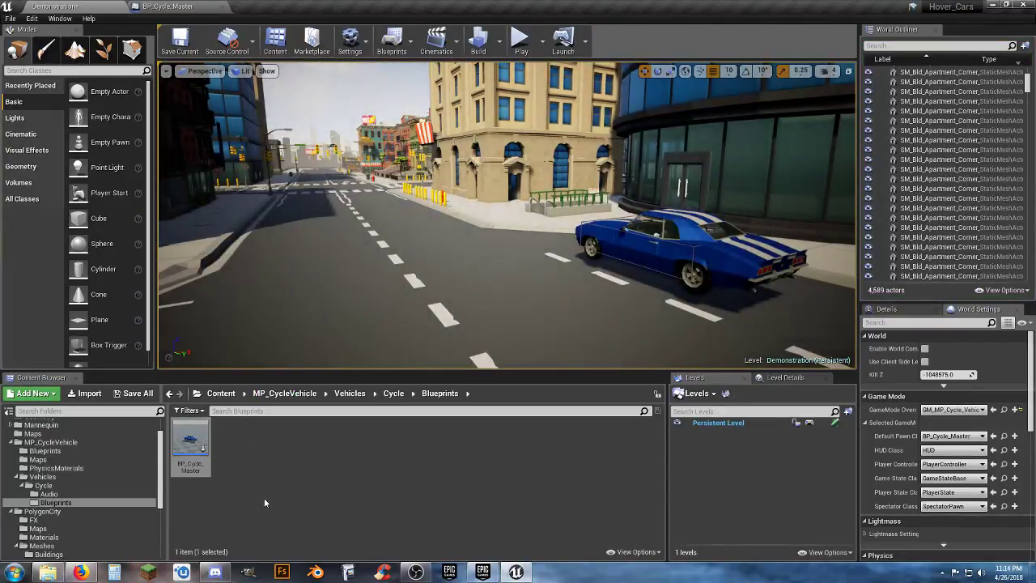
# Step: Open the VehicleAdvExampleMap level from VehicleAdvBP/Maps, saving GM_MP_Cycle_Vehicle and the Demonstration level
pyautogui.scroll(-3, 59, 532)
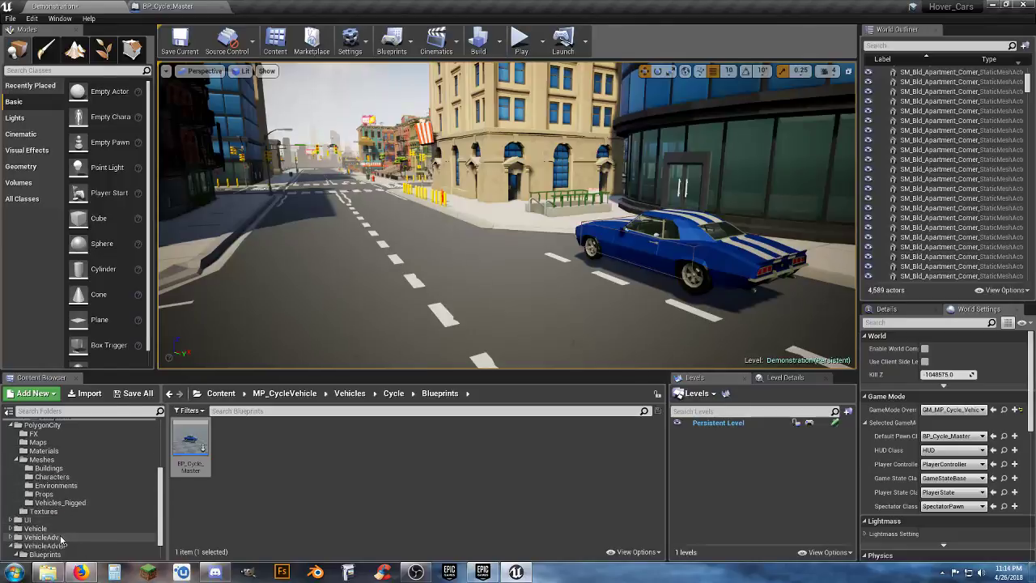
pyautogui.scroll(-1, 61, 538)
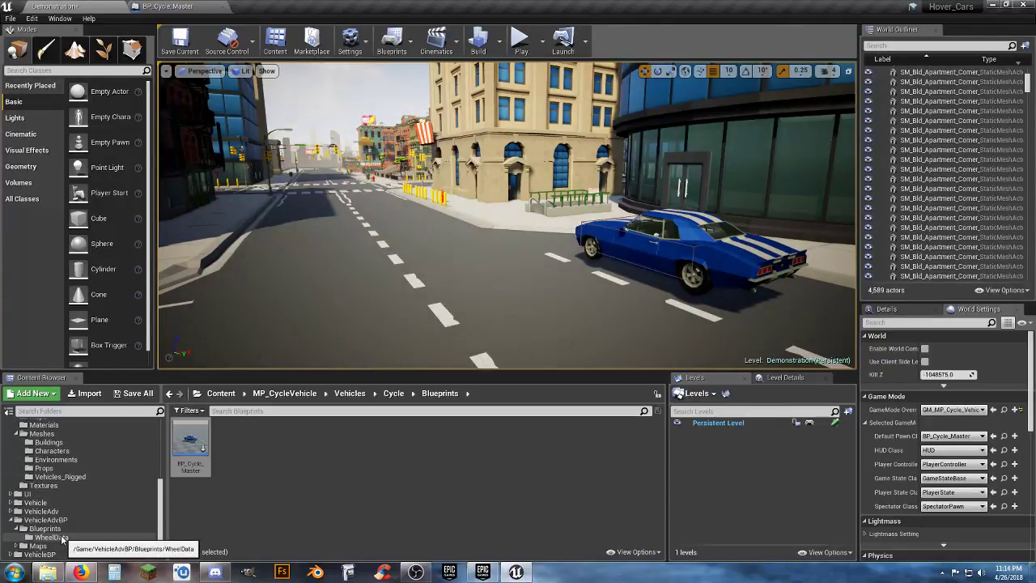
pyautogui.click(17, 546)
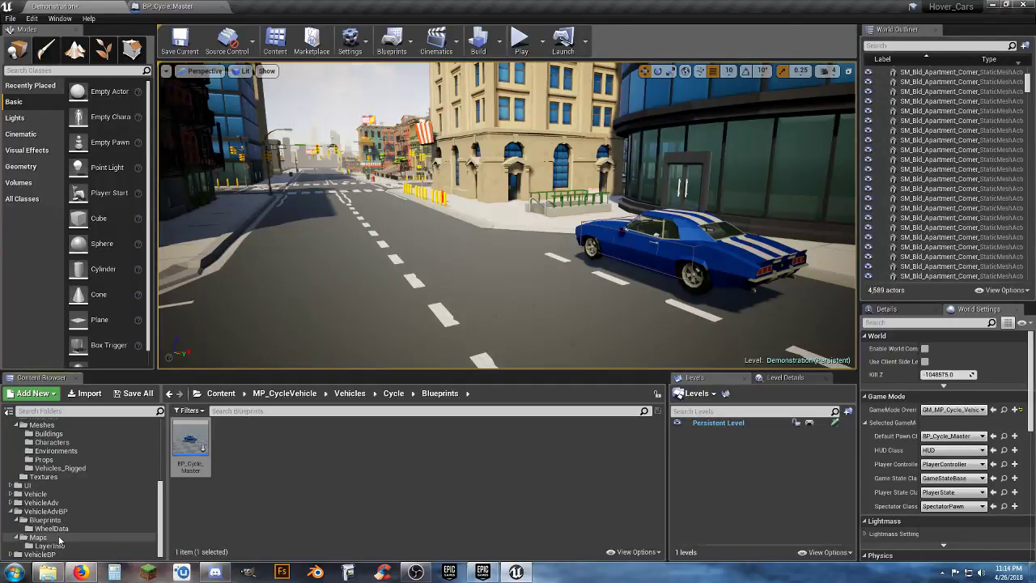
pyautogui.click(51, 545)
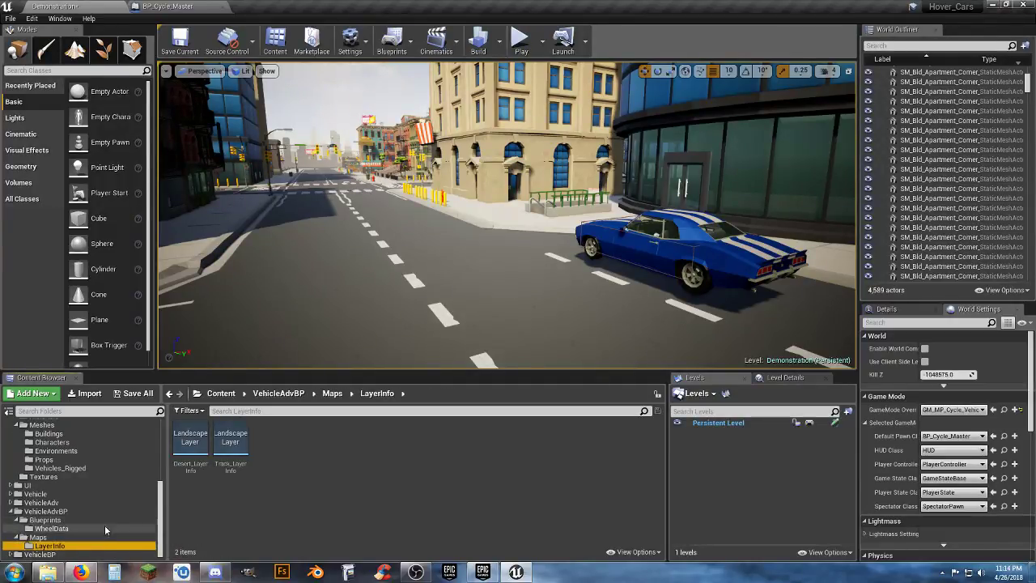
pyautogui.click(45, 539)
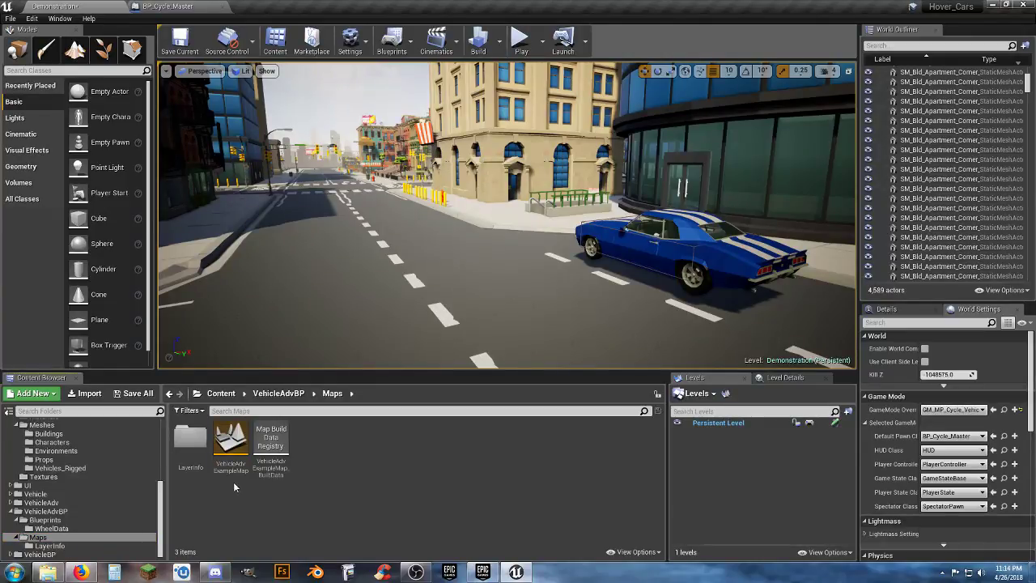
pyautogui.doubleClick(233, 445)
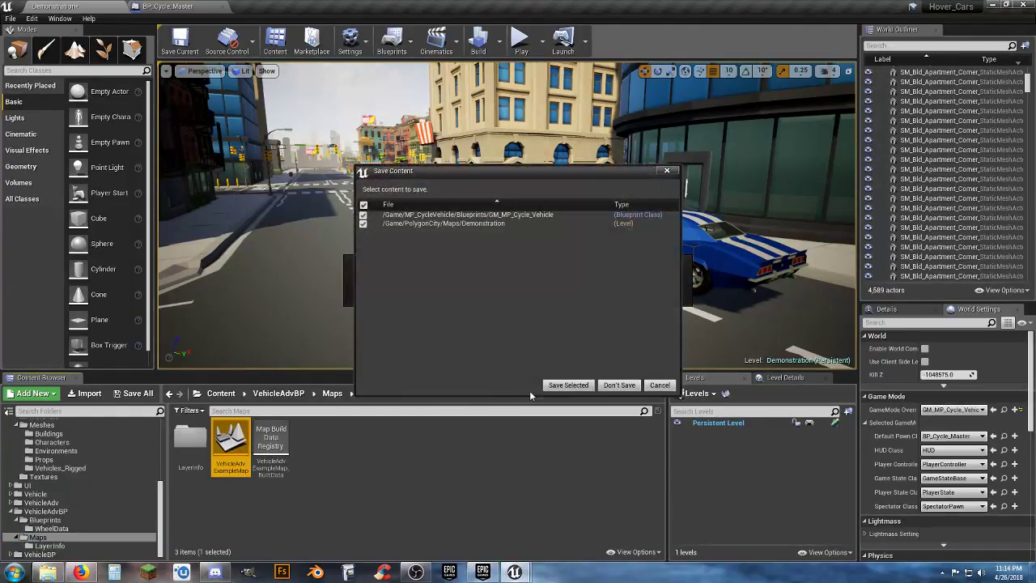
pyautogui.click(569, 381)
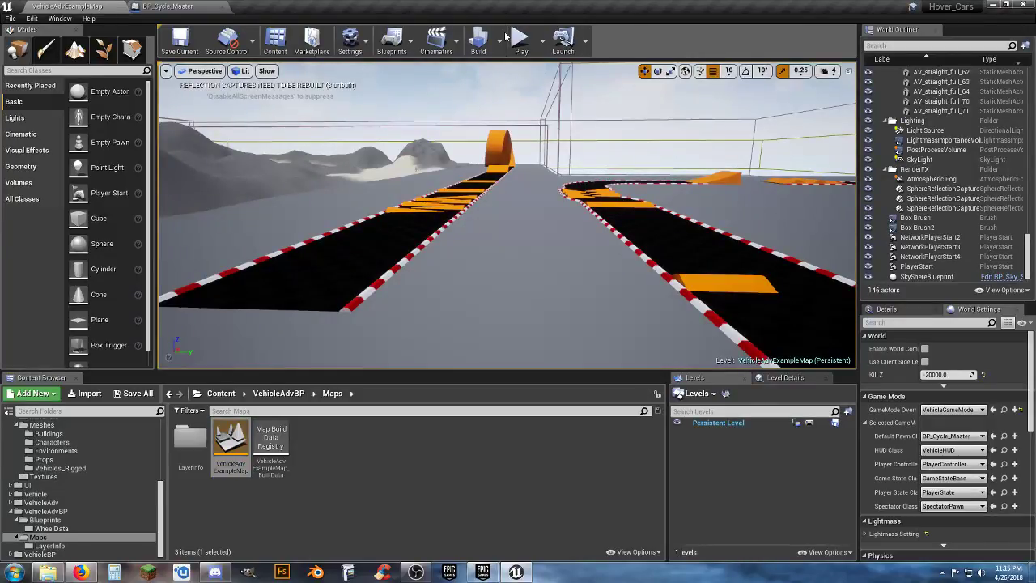
# Step: Start a play session in the example map and drive the car across the track to the orange ramp
pyautogui.click(522, 40)
pyautogui.click(479, 207)
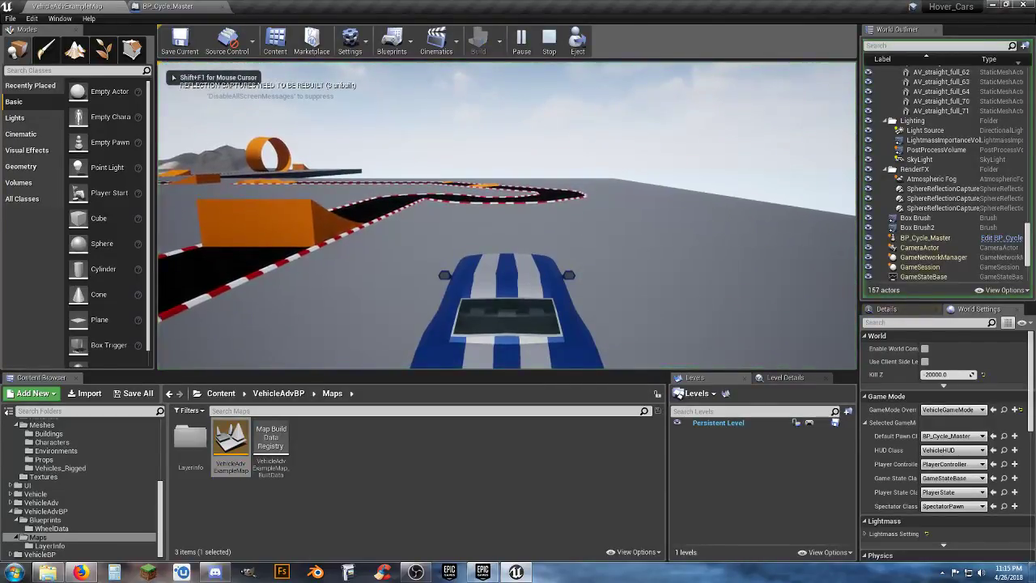
pyautogui.press('w')
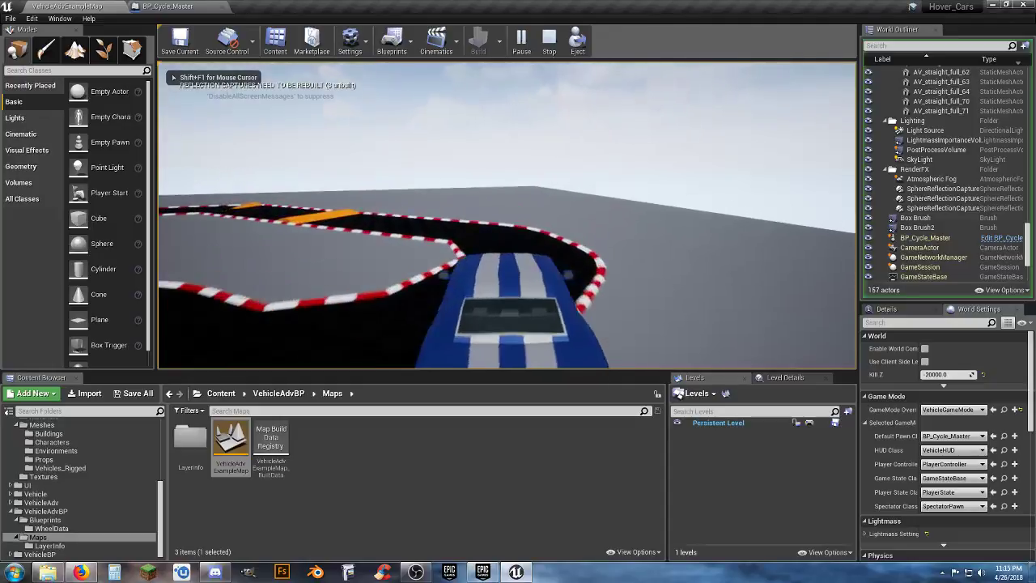
pyautogui.press('a')
pyautogui.press('a')
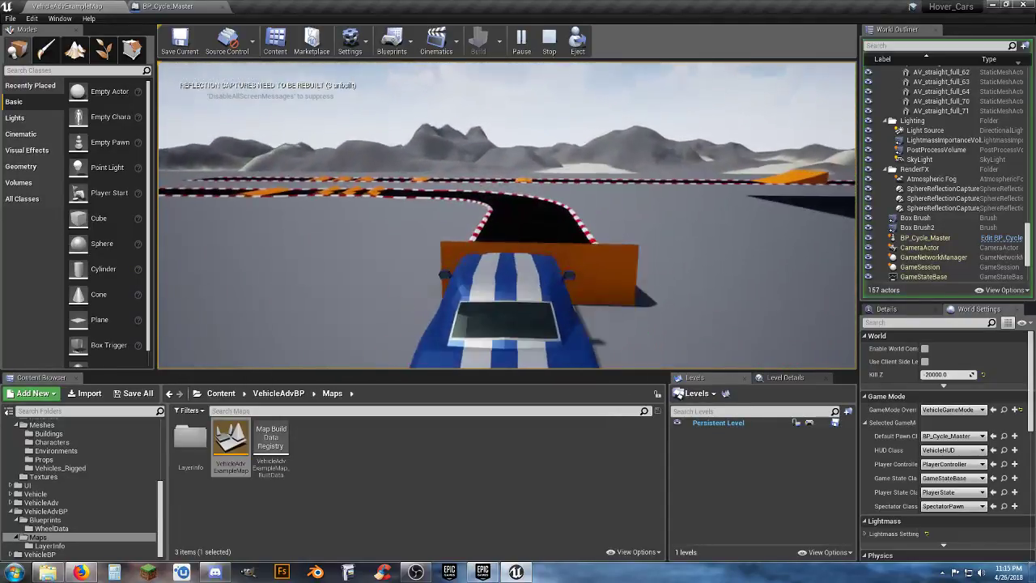
pyautogui.press('s')
pyautogui.press('w')
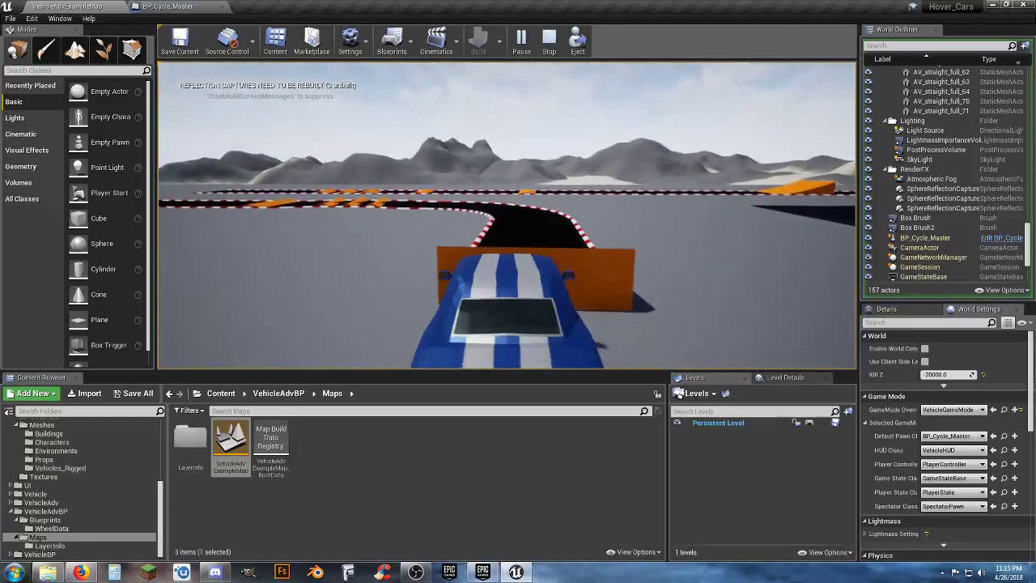
# Step: Back the car away from the orange ramp and steer it around the course to line up with the loop
pyautogui.press('s')
pyautogui.press('d')
pyautogui.press('w')
pyautogui.press('a')
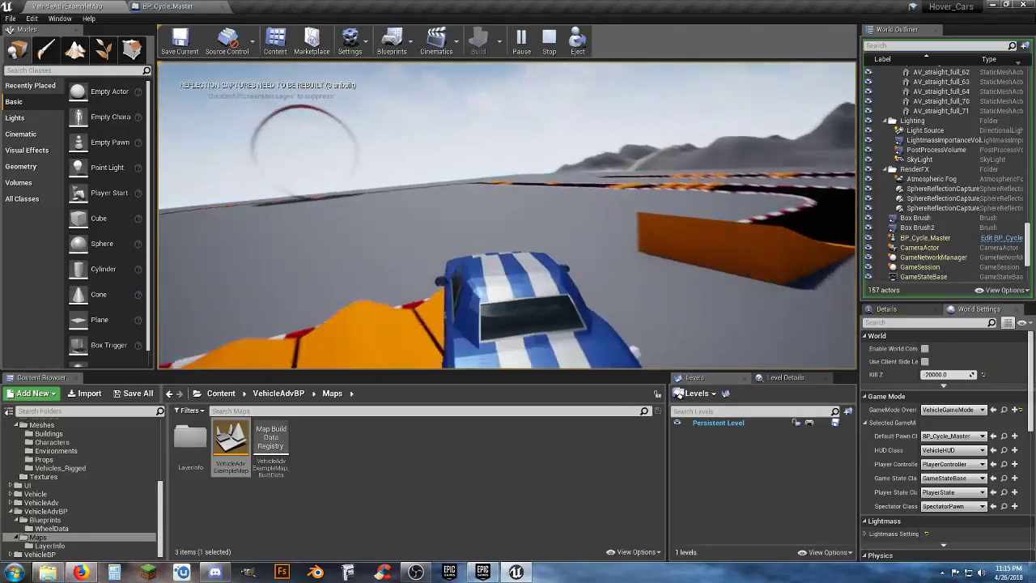
pyautogui.press('d')
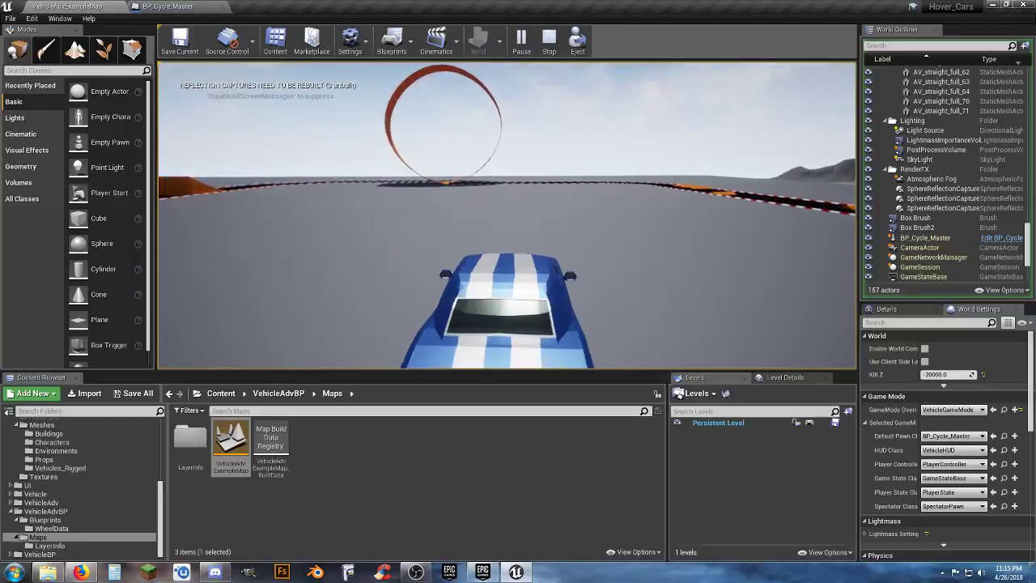
pyautogui.press('d')
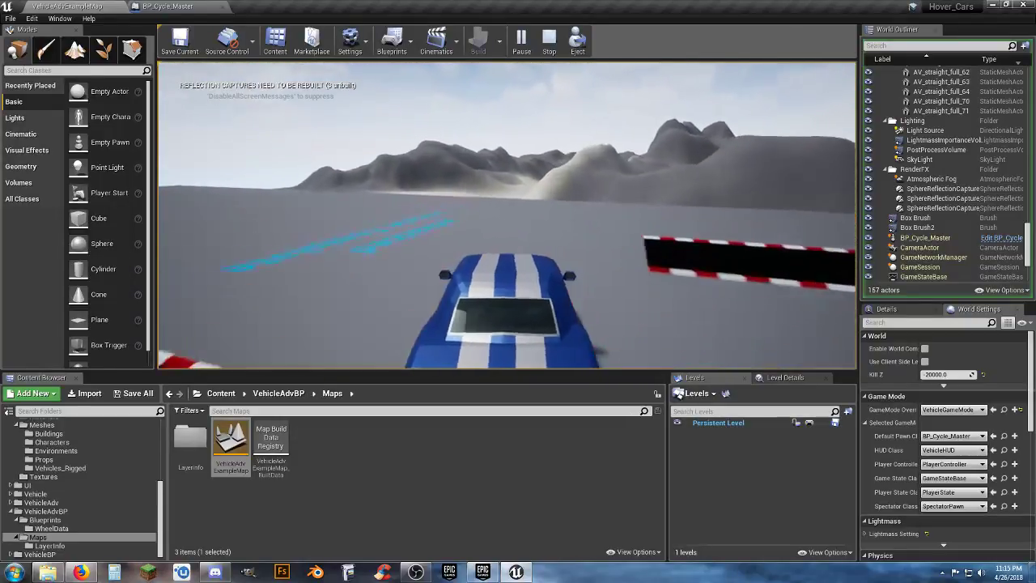
pyautogui.press('a')
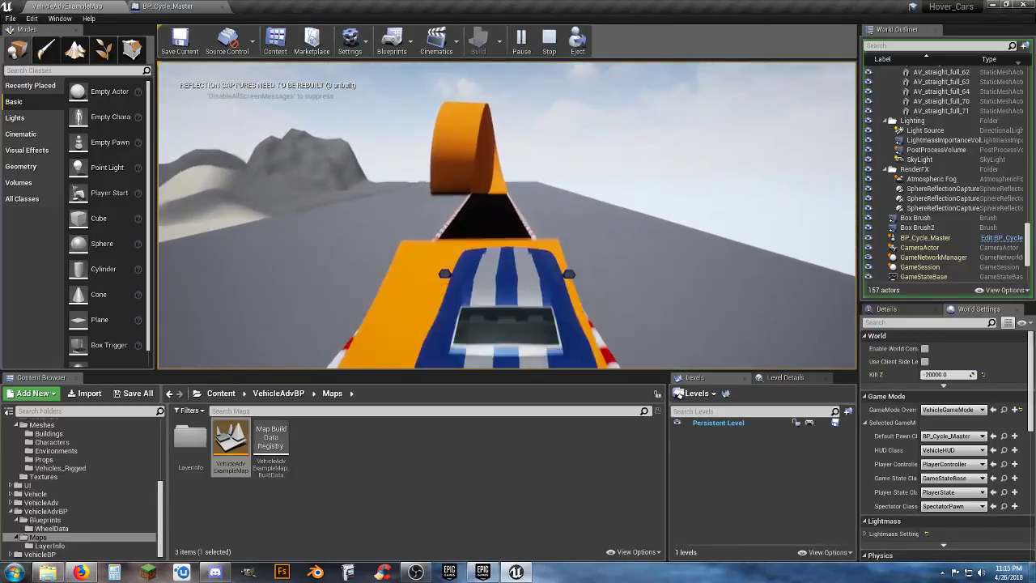
# Step: Drive the car through the orange loop and back down onto the ground
pyautogui.press('w')
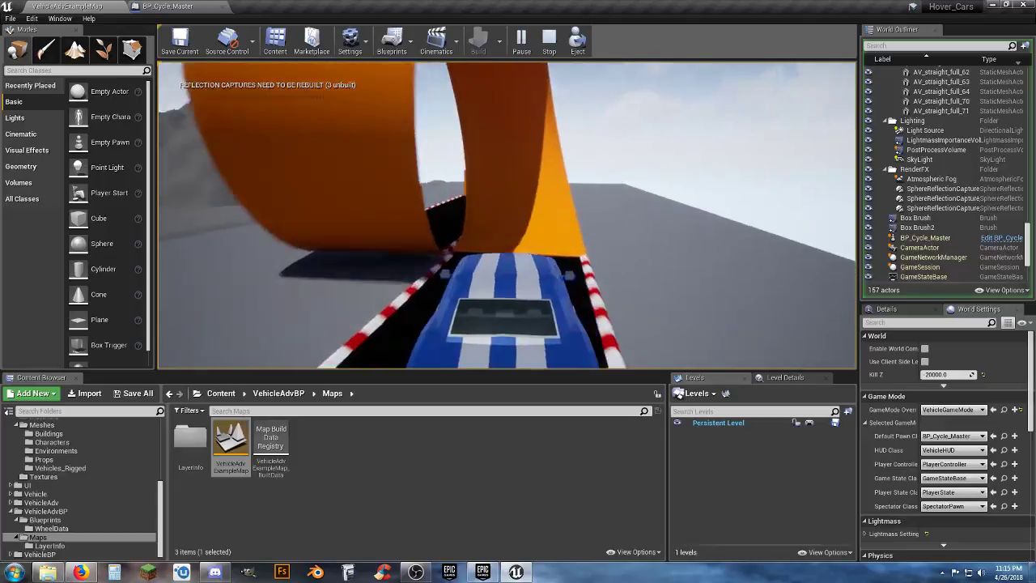
pyautogui.press('w')
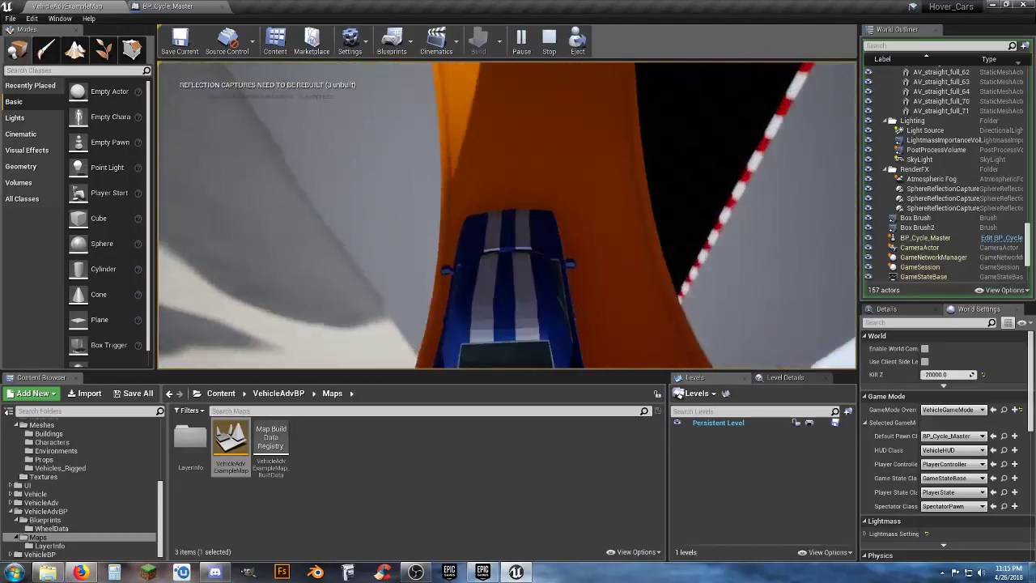
pyautogui.press('w')
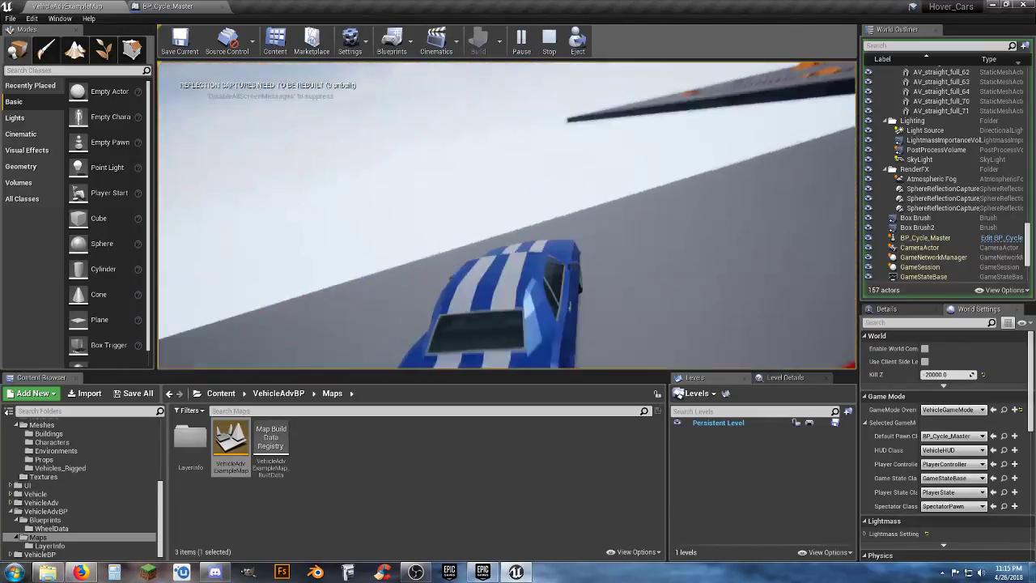
pyautogui.press('w')
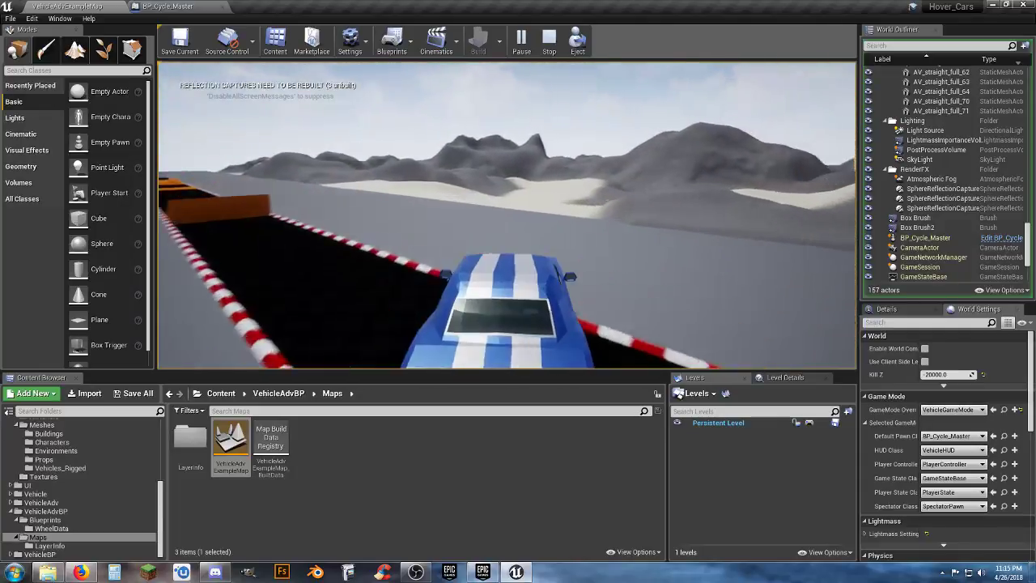
# Step: Steer the car off the striped track and drive it across the sand dunes between the hills
pyautogui.press('w')
pyautogui.press('d')
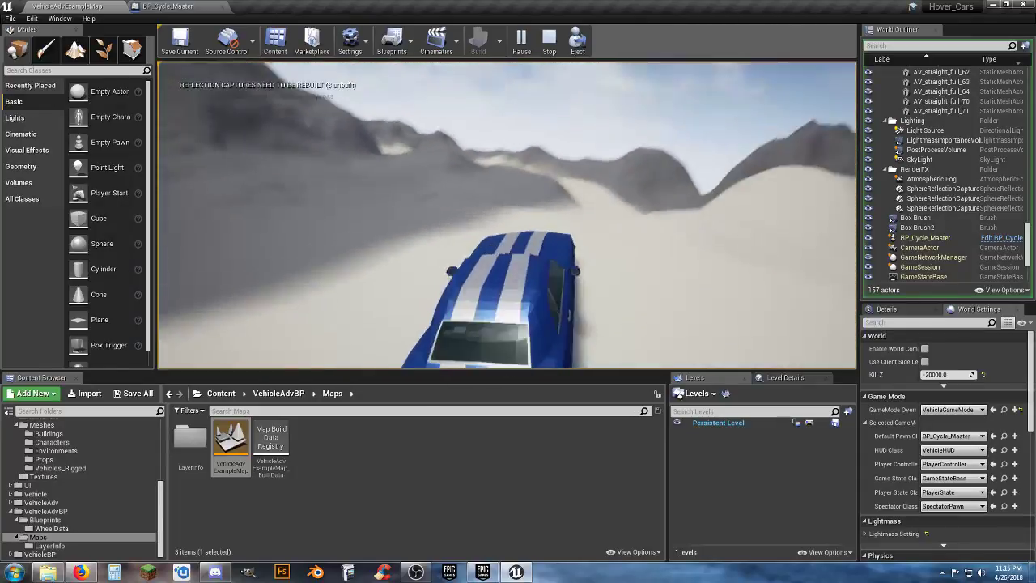
pyautogui.press('w')
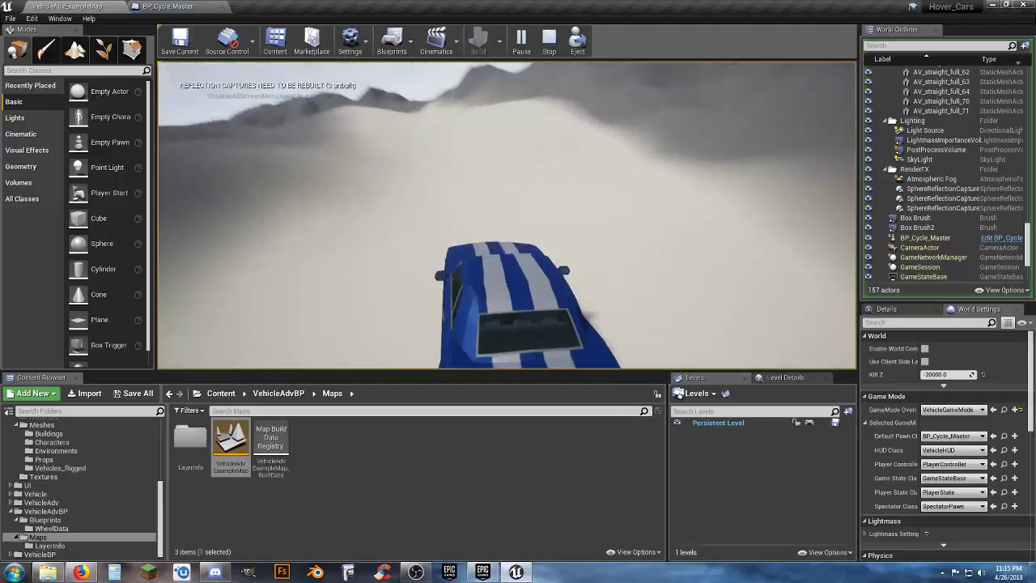
pyautogui.press('w')
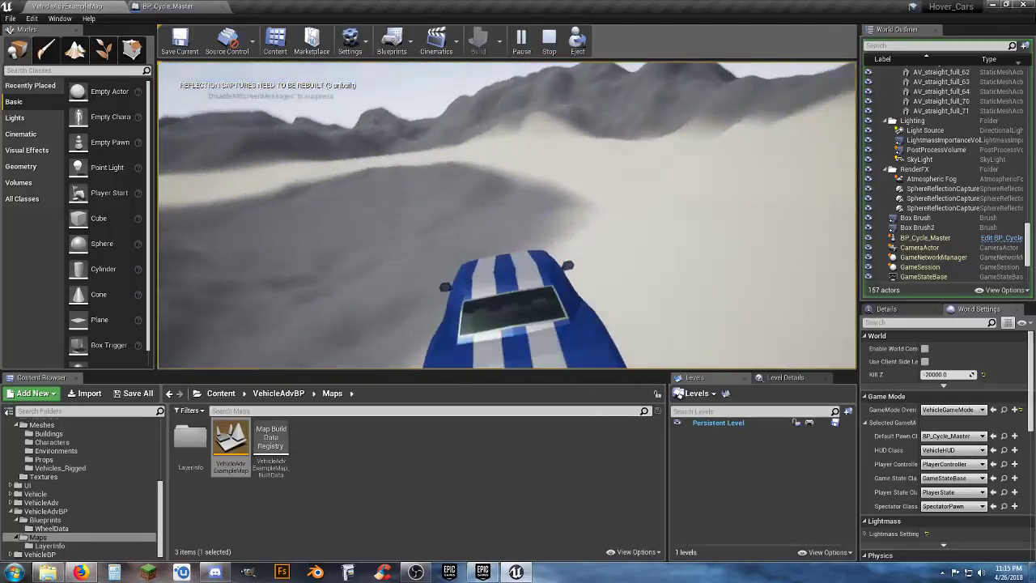
pyautogui.press('w')
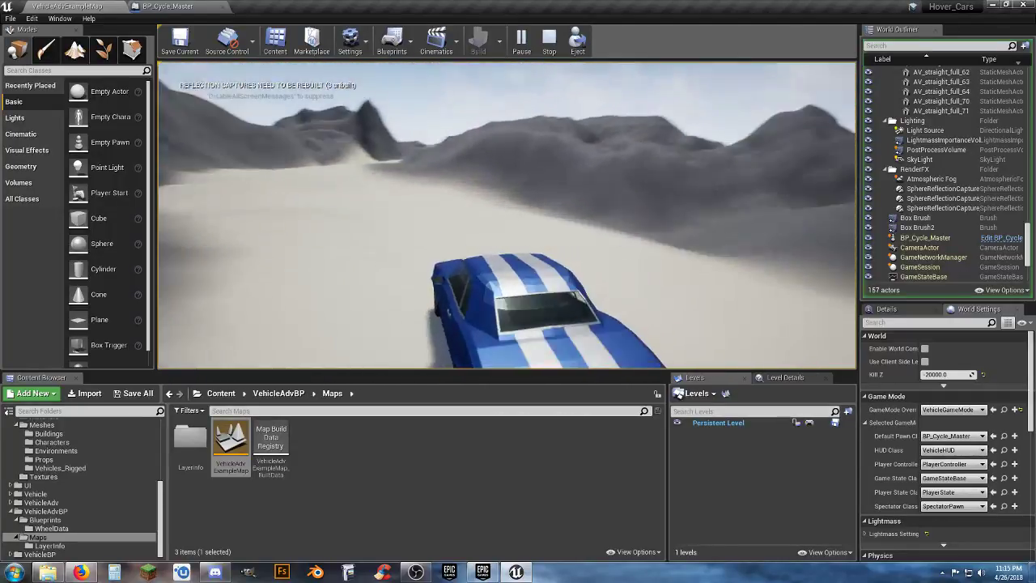
pyautogui.press('w')
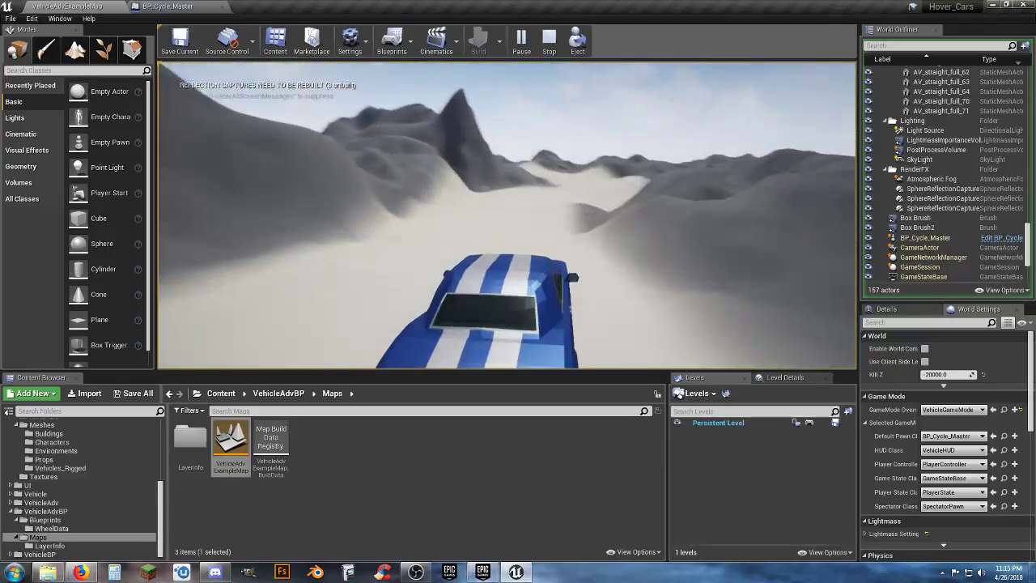
# Step: Turn the car through the sandy valley back towards the orange loop and end the play session
pyautogui.press('w')
pyautogui.press('d')
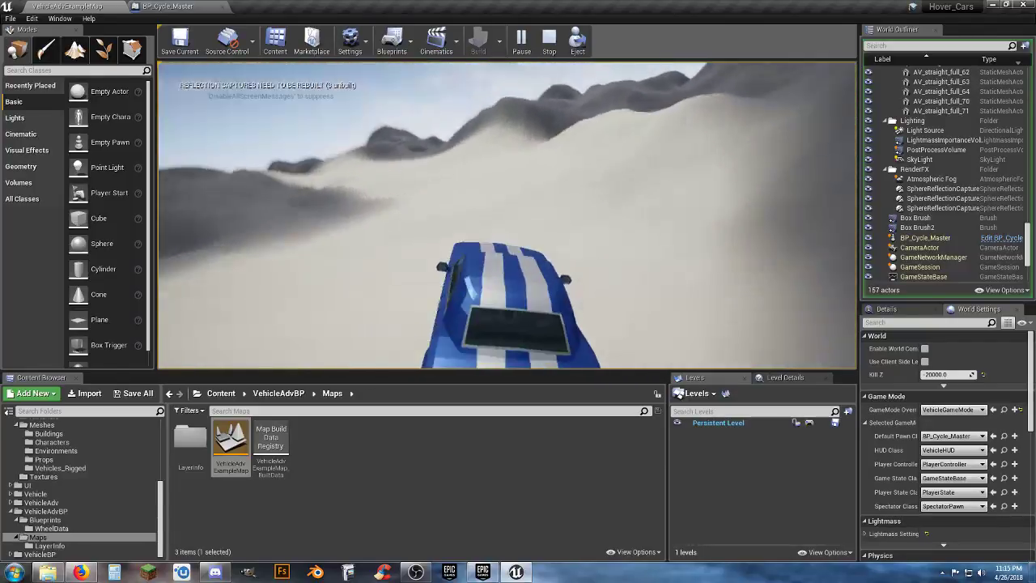
pyautogui.press('w')
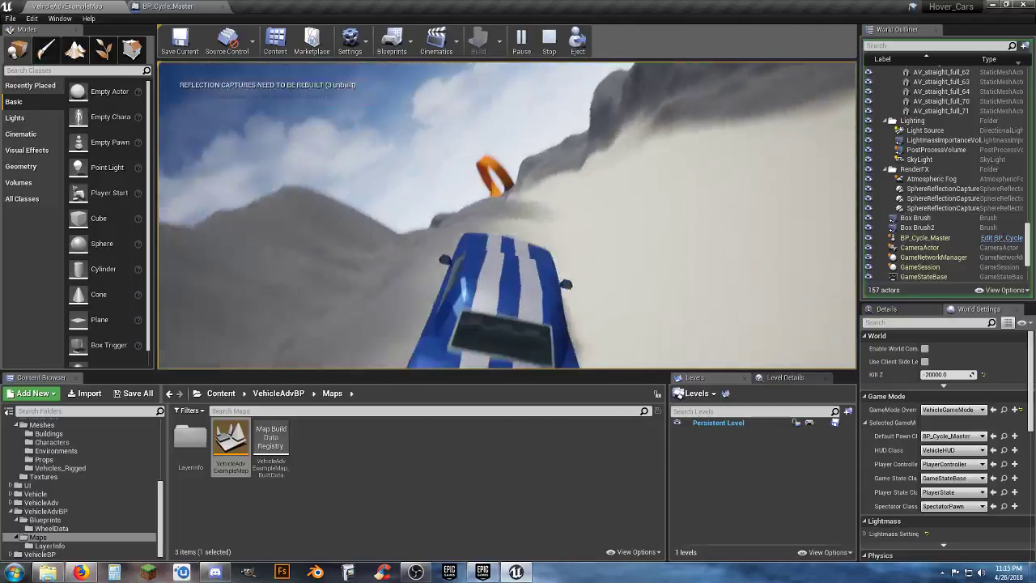
pyautogui.press('w')
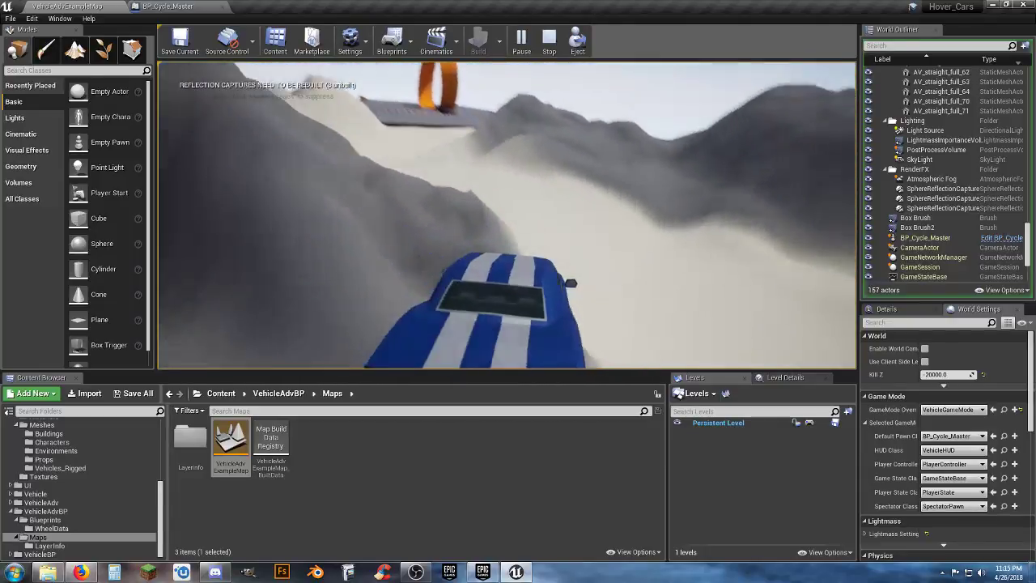
pyautogui.press('w')
pyautogui.press('Escape')
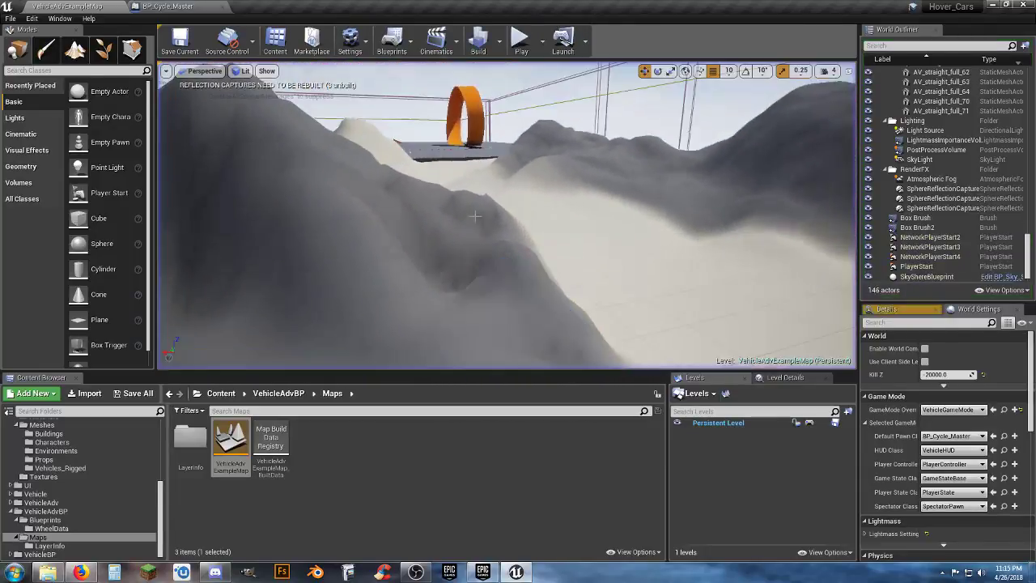
# Step: Set the EngineLoopSound component's Pitch Multiplier to 0.5 in BP_Cycle_Master, compiling and saving the blueprint
pyautogui.click(168, 6)
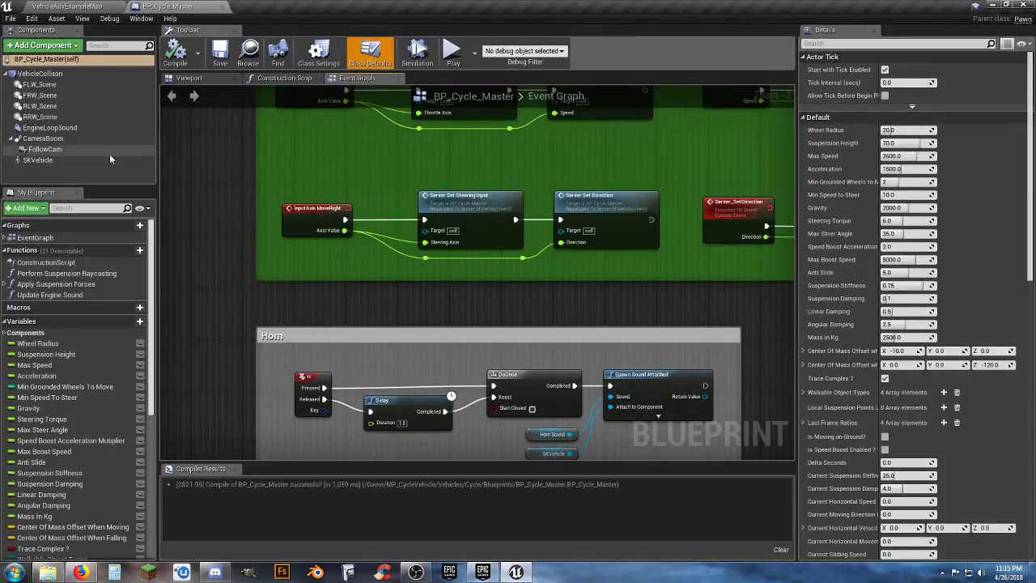
pyautogui.click(59, 133)
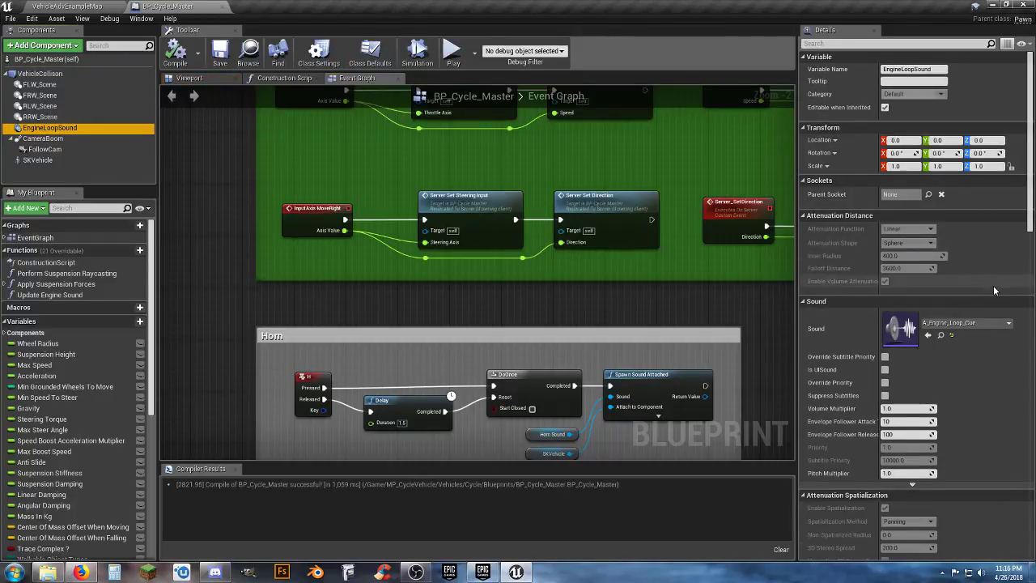
pyautogui.scroll(-1, 993, 285)
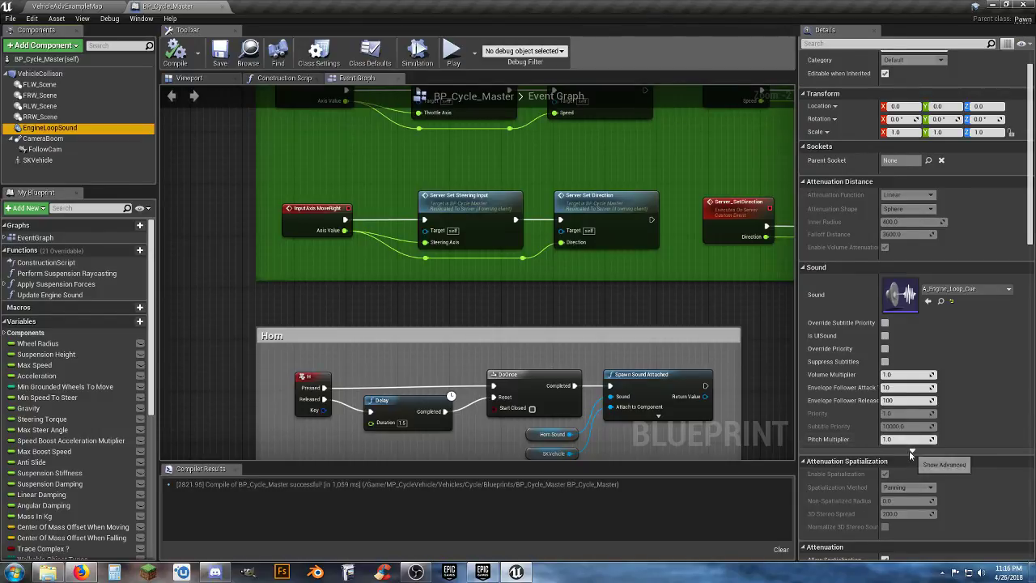
pyautogui.click(911, 450)
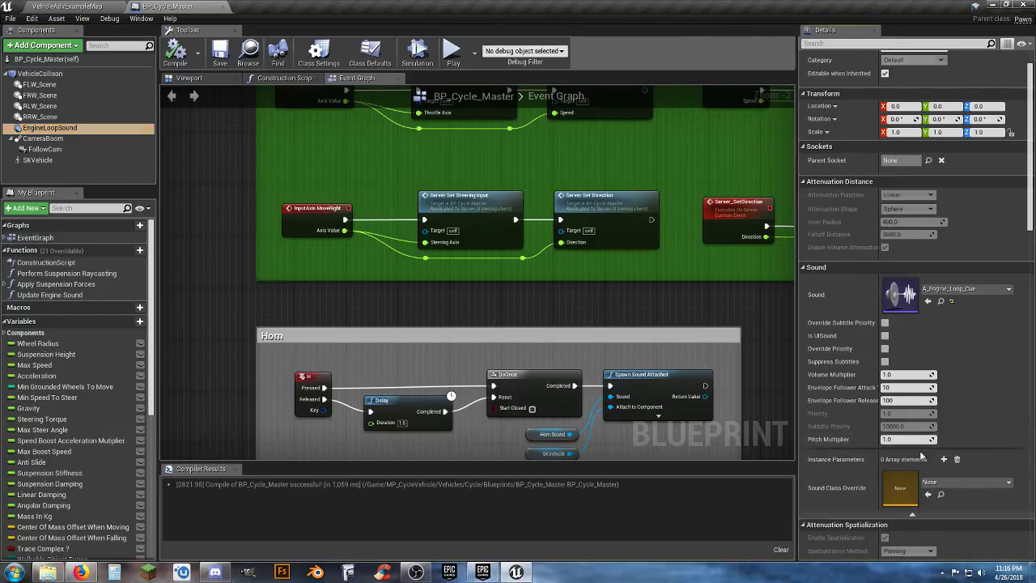
pyautogui.click(913, 513)
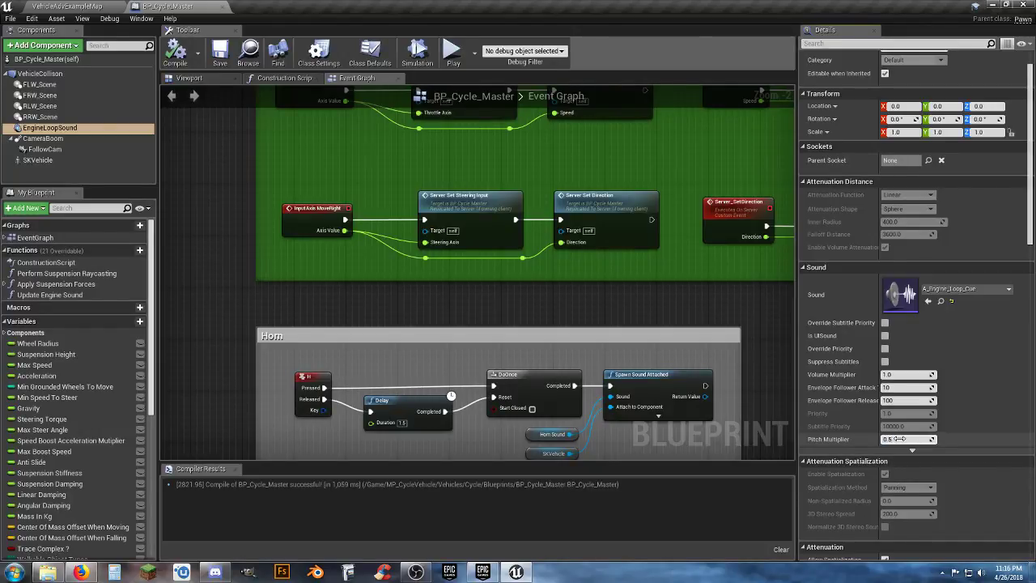
pyautogui.click(896, 439)
pyautogui.click(182, 54)
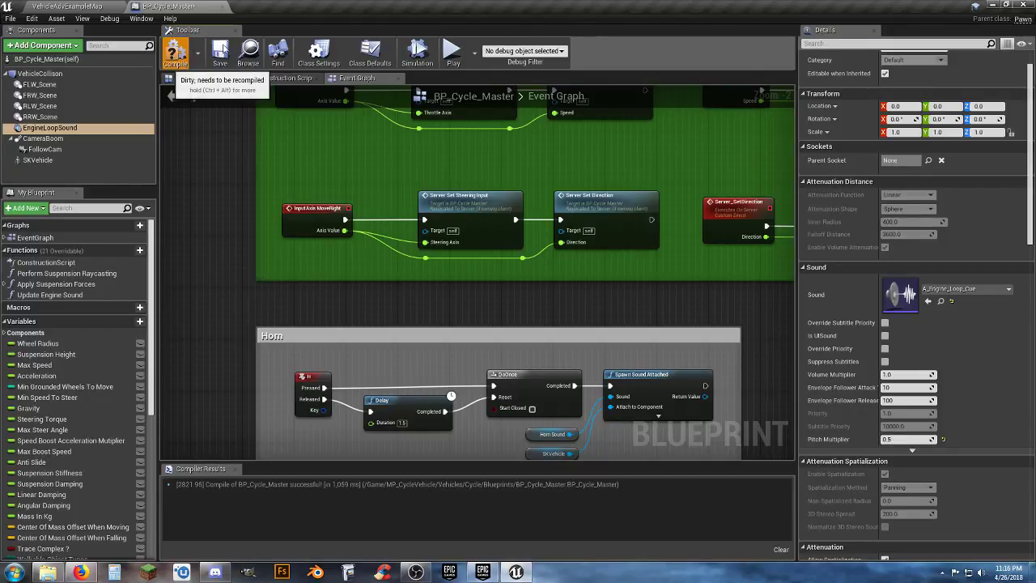
pyautogui.click(174, 55)
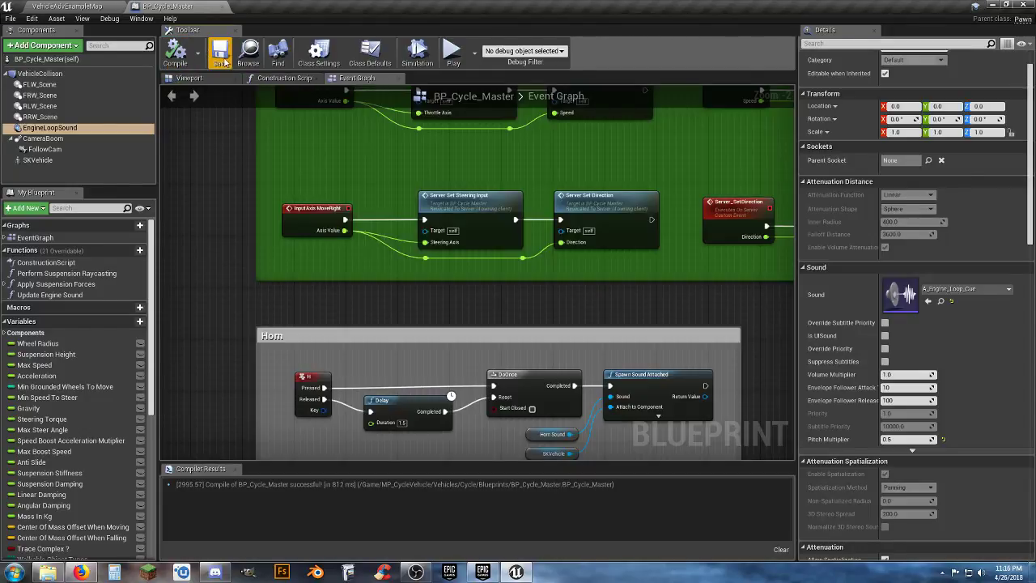
pyautogui.click(225, 63)
# Step: Open the Demonstration level from the PolygonCity/Maps folder
pyautogui.click(85, 6)
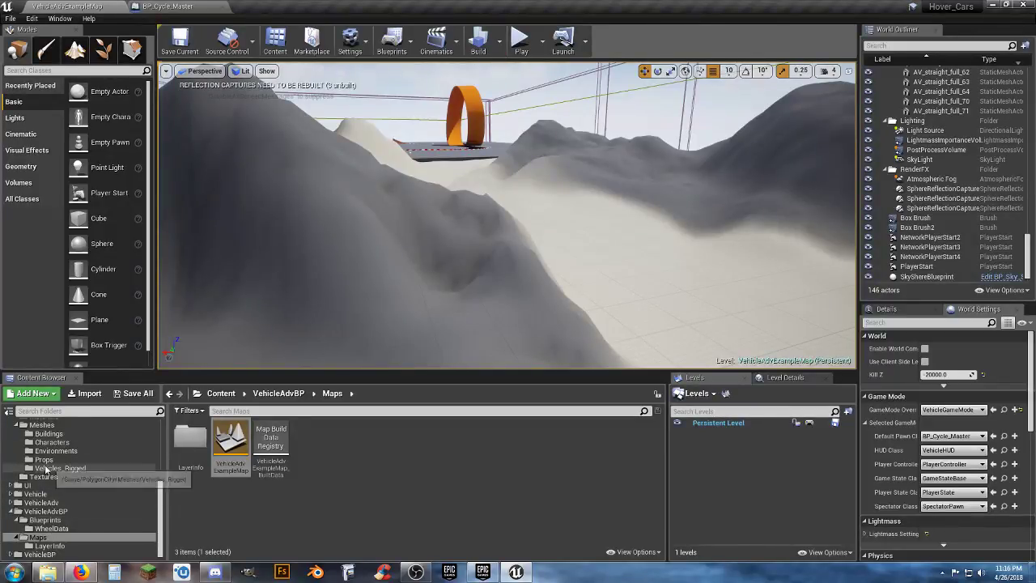
pyautogui.scroll(3, 53, 465)
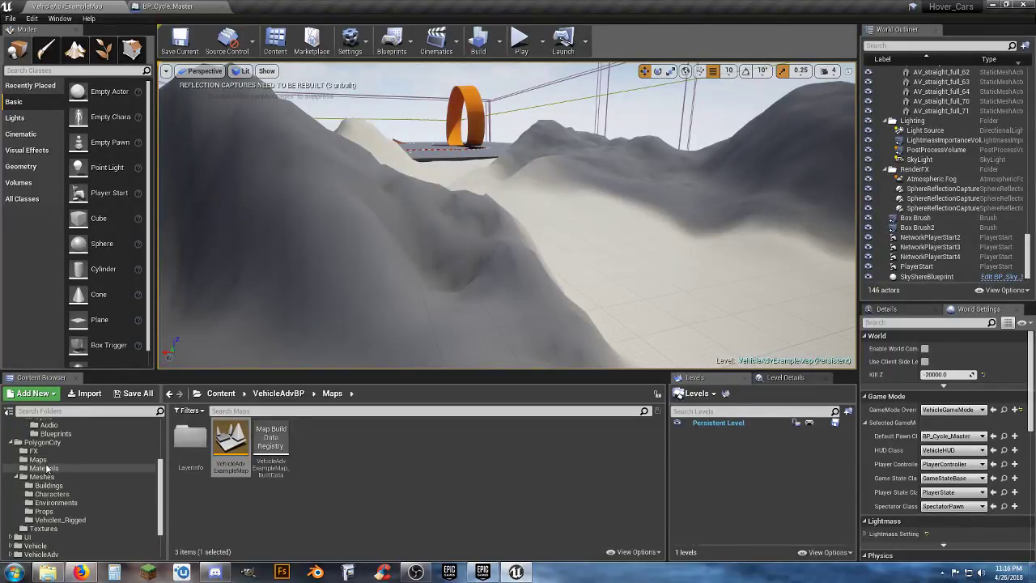
pyautogui.click(37, 459)
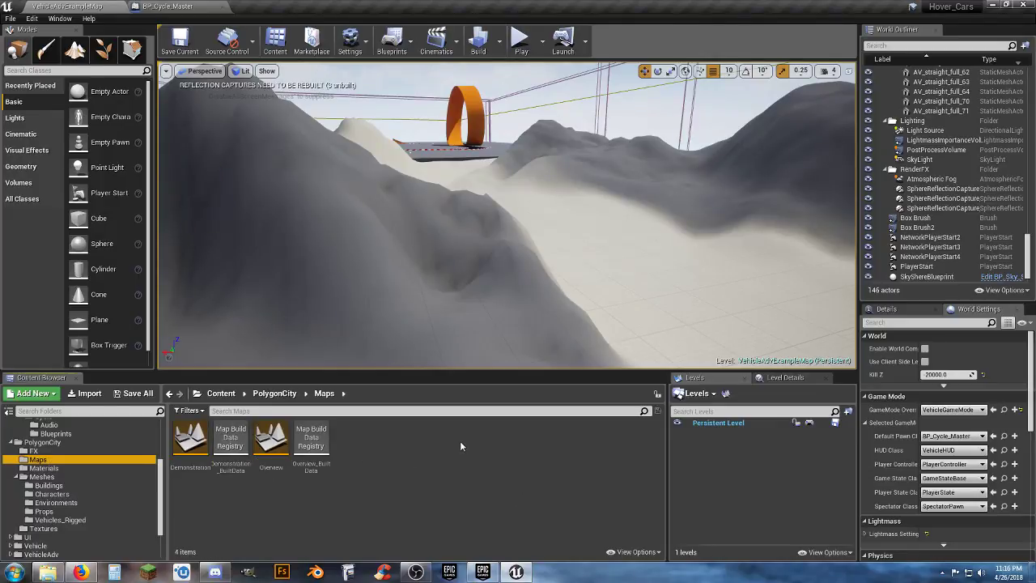
pyautogui.doubleClick(190, 441)
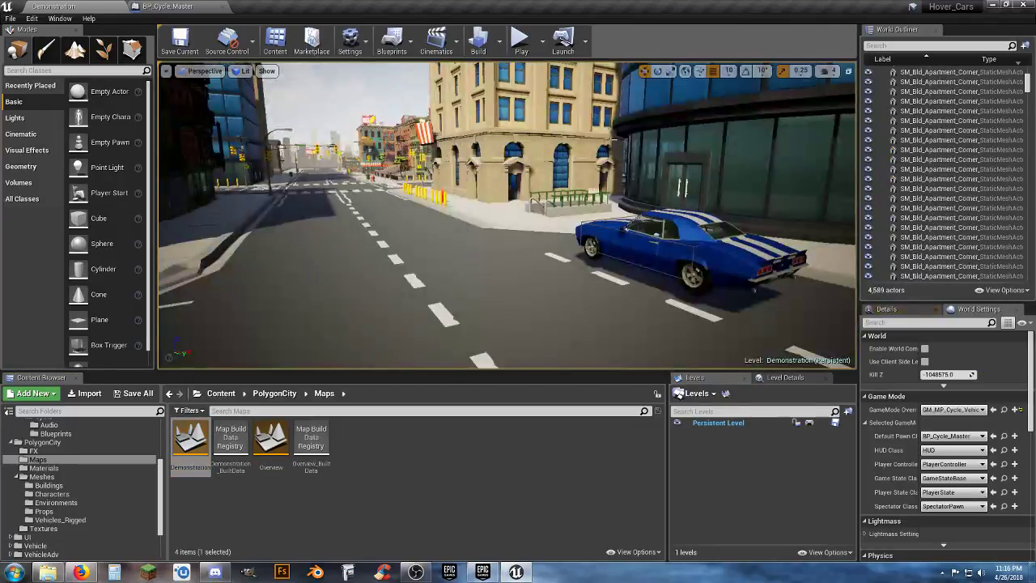
# Step: Play the city level, drive the car along the street and around the intersection, and end the session
pyautogui.click(521, 41)
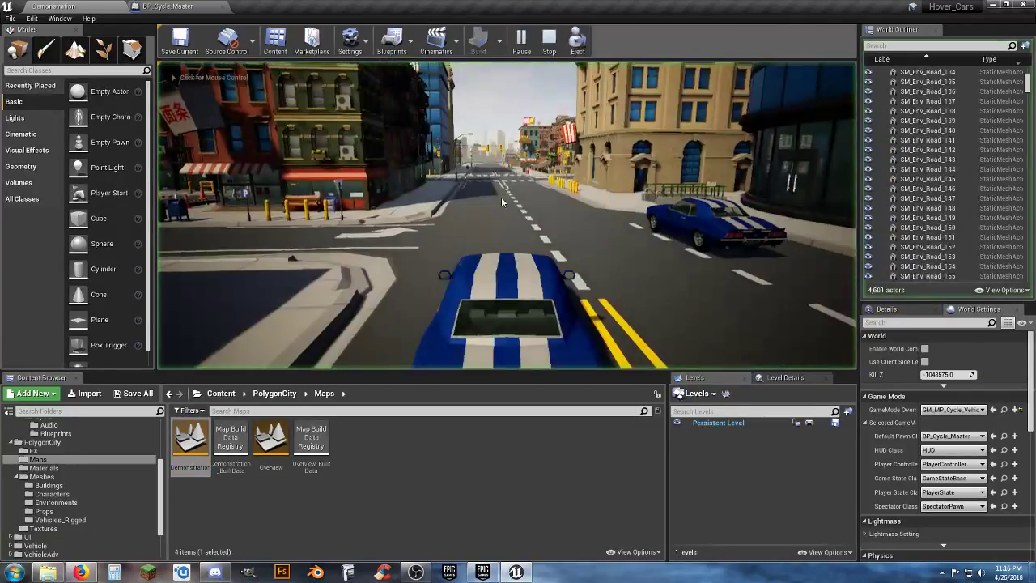
pyautogui.press('w')
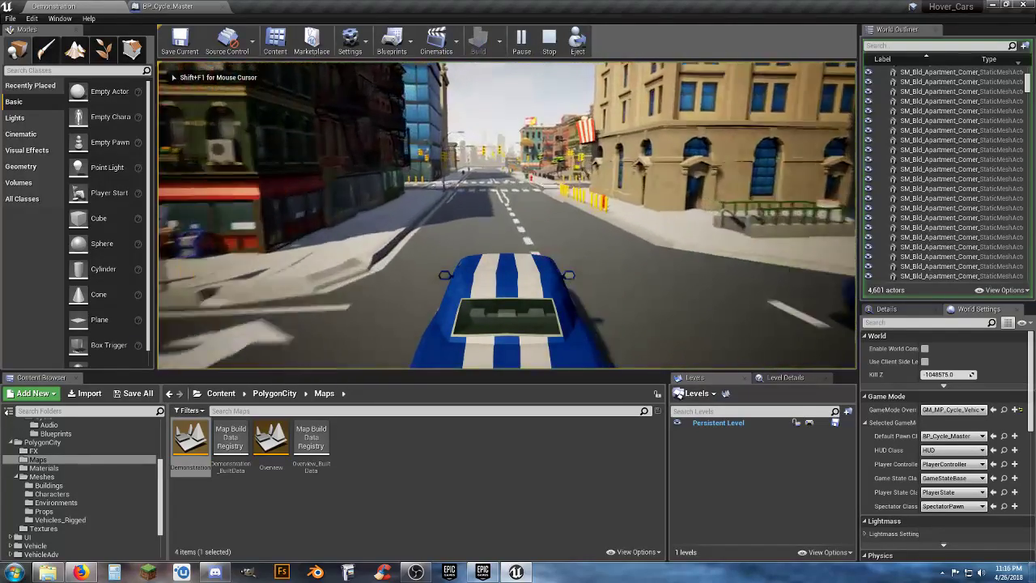
pyautogui.press('w')
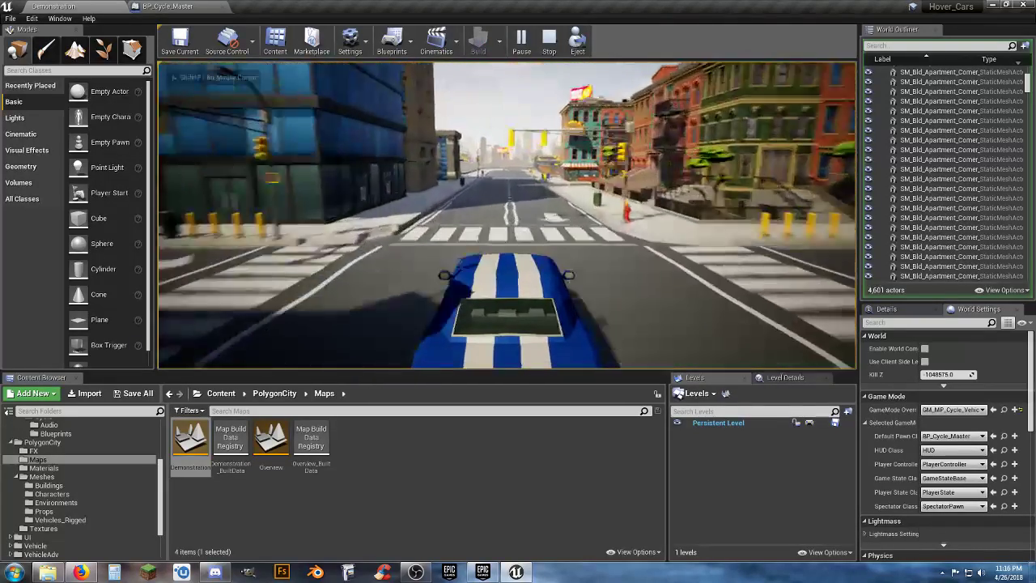
pyautogui.press('a')
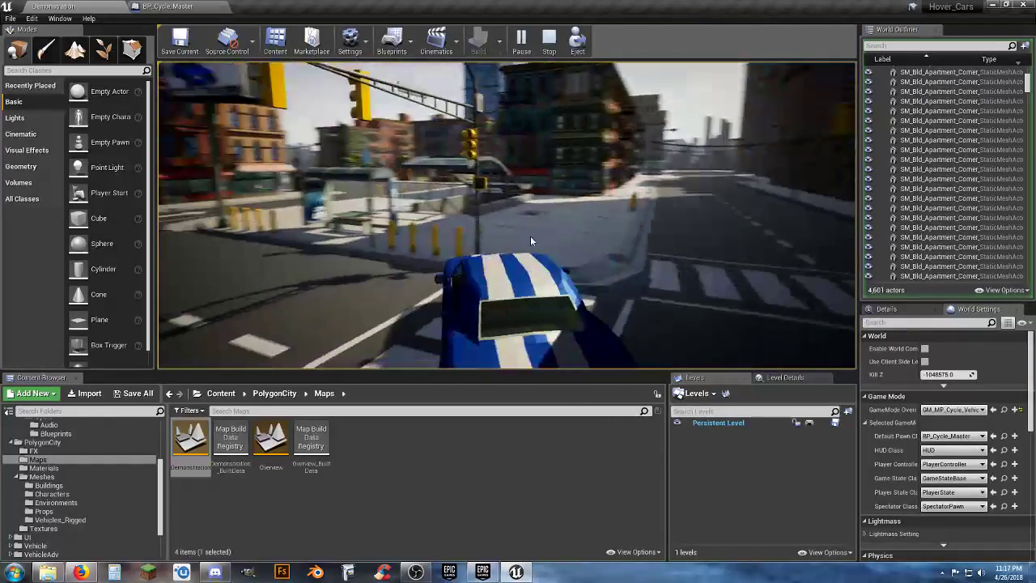
pyautogui.press('Escape')
# Step: Set the Pitch Multiplier of BP_Cycle_Master's EngineLoopSound component to 0.7
pyautogui.click(202, 9)
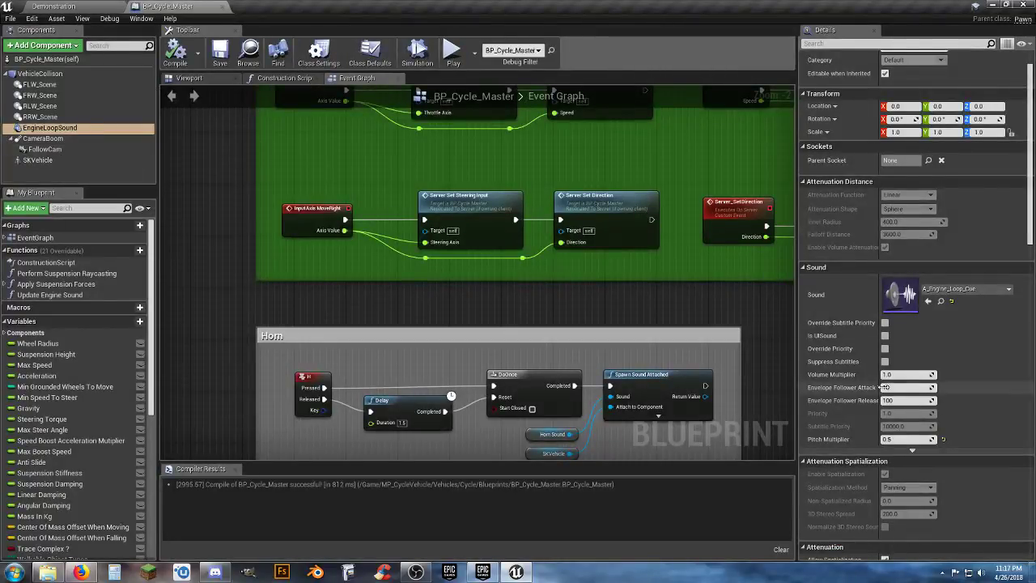
pyautogui.click(916, 440)
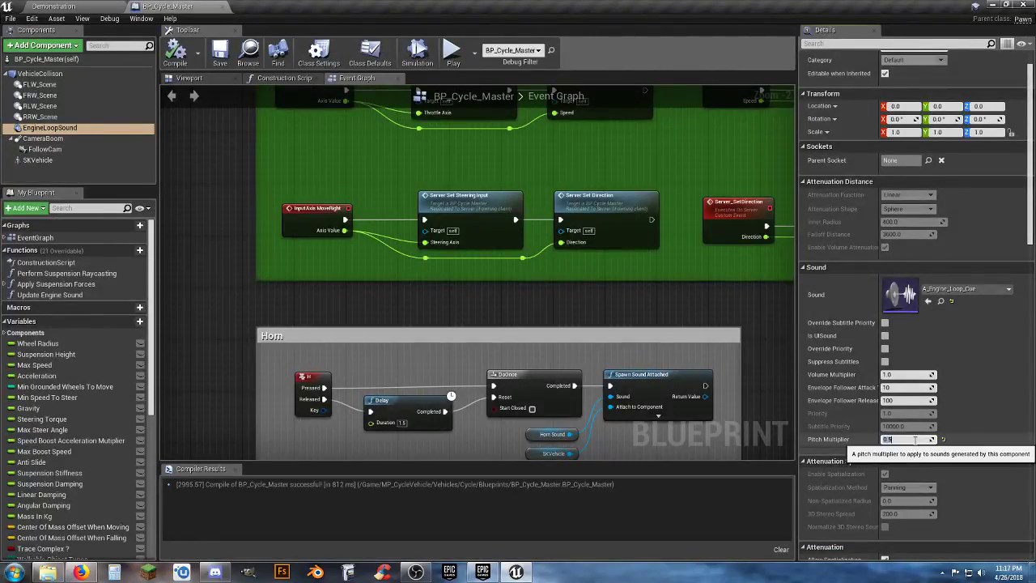
pyautogui.press('BackSpace')
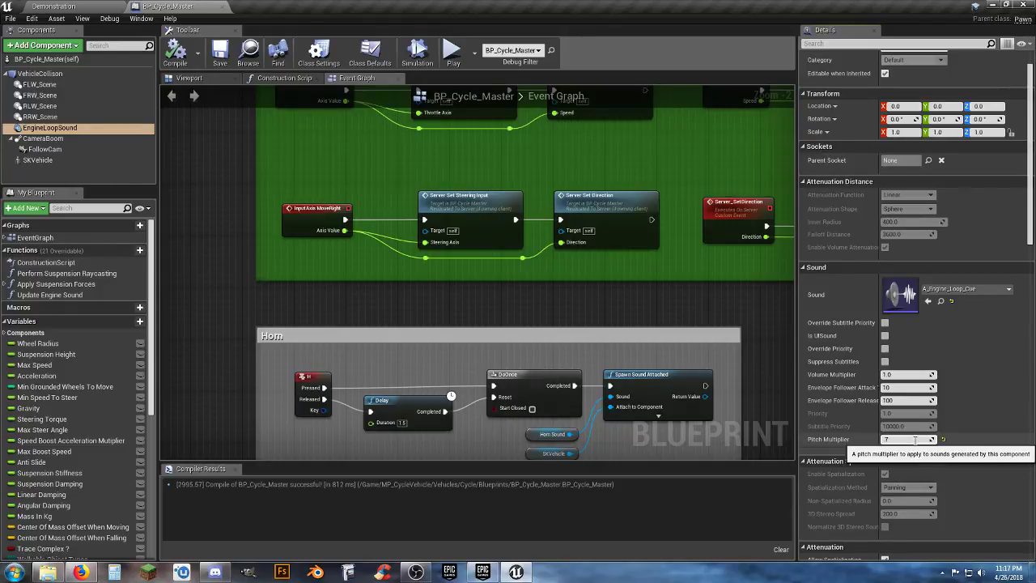
pyautogui.click(1028, 386)
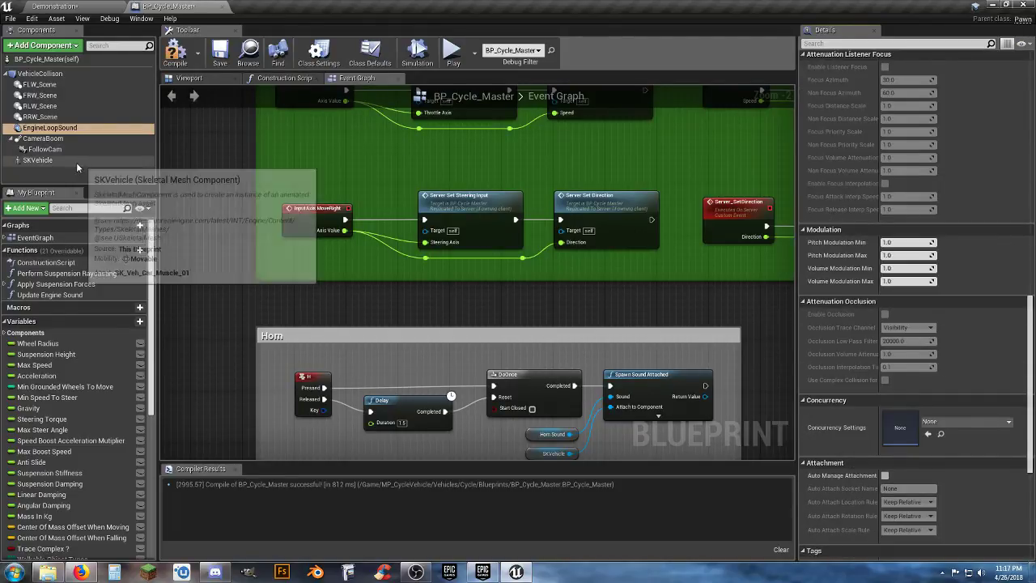
# Step: Examine EngineLoopSound's modulation, sound and attenuation settings in BP_Cycle_Master
pyautogui.click(70, 131)
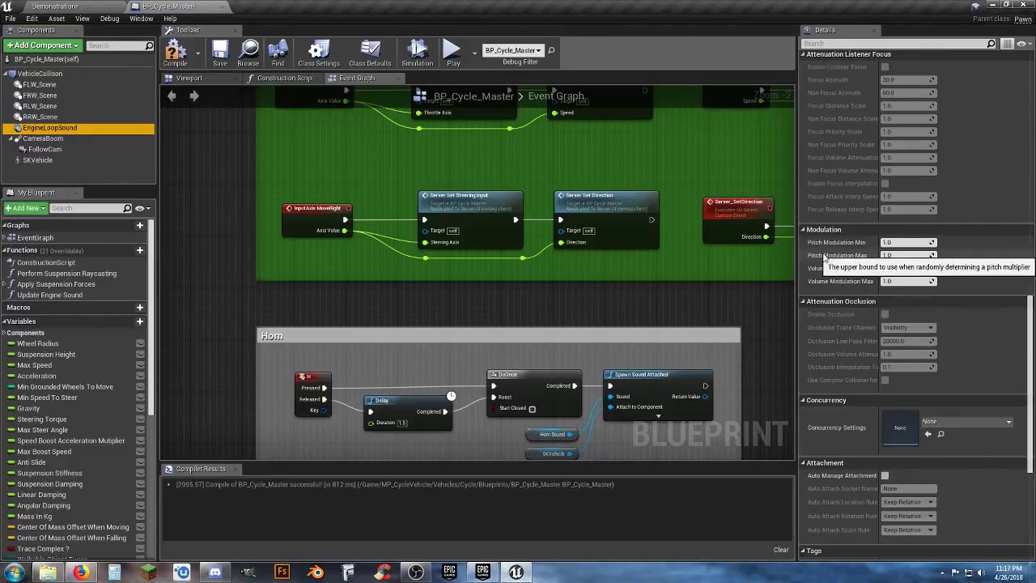
pyautogui.scroll(2, 958, 272)
pyautogui.scroll(1, 973, 282)
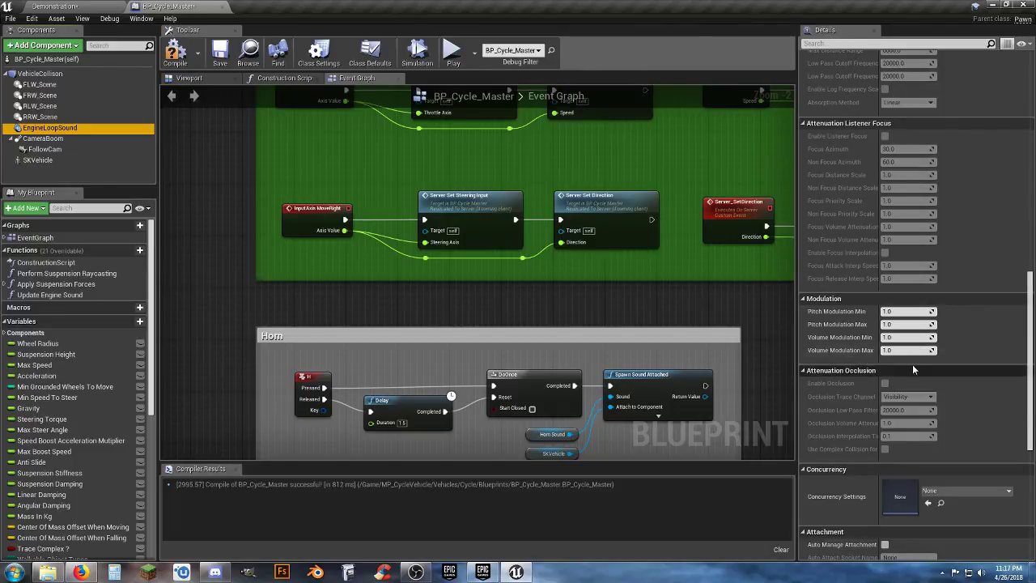
pyautogui.click(50, 128)
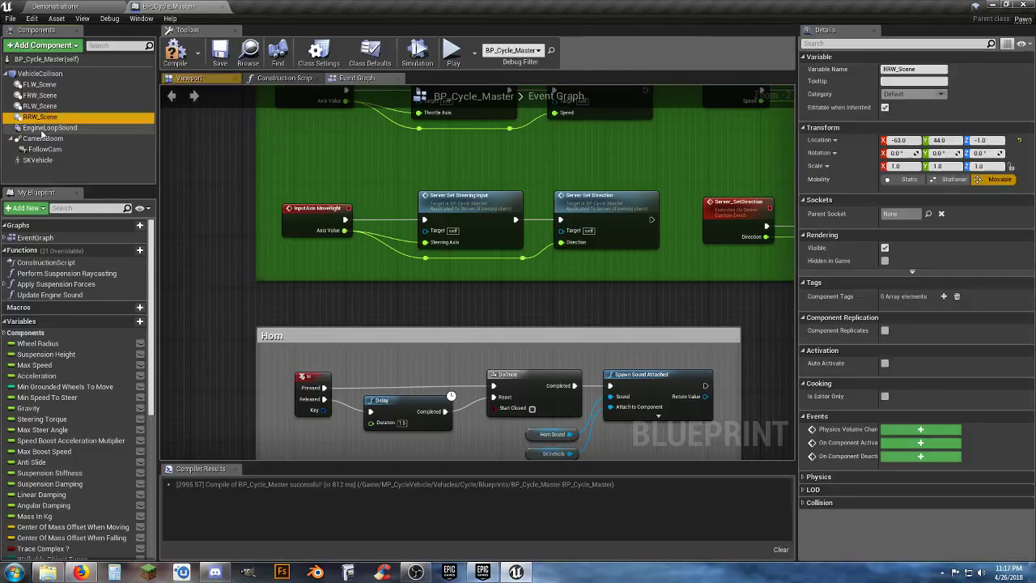
pyautogui.scroll(-5, 921, 291)
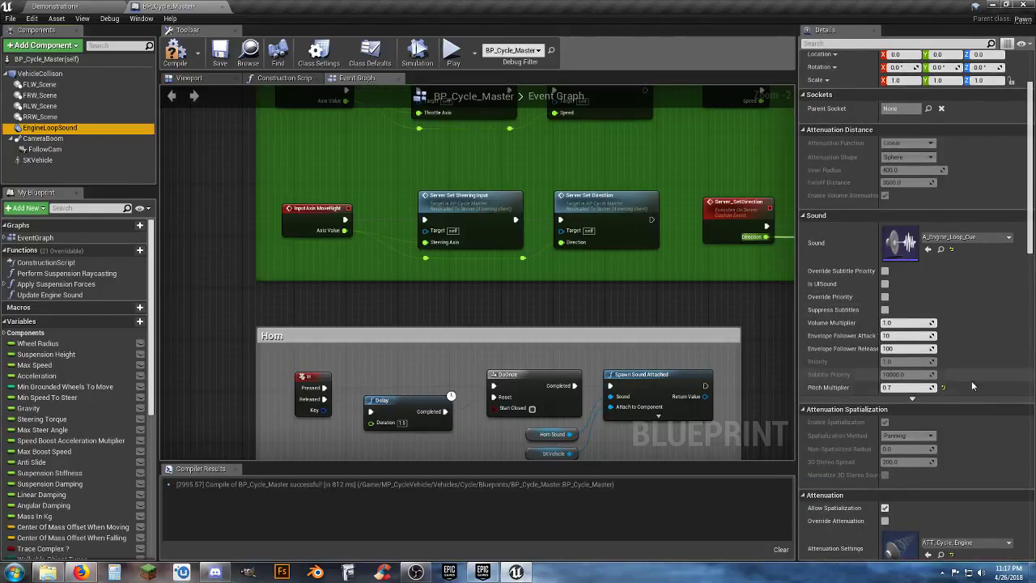
pyautogui.scroll(-5, 987, 373)
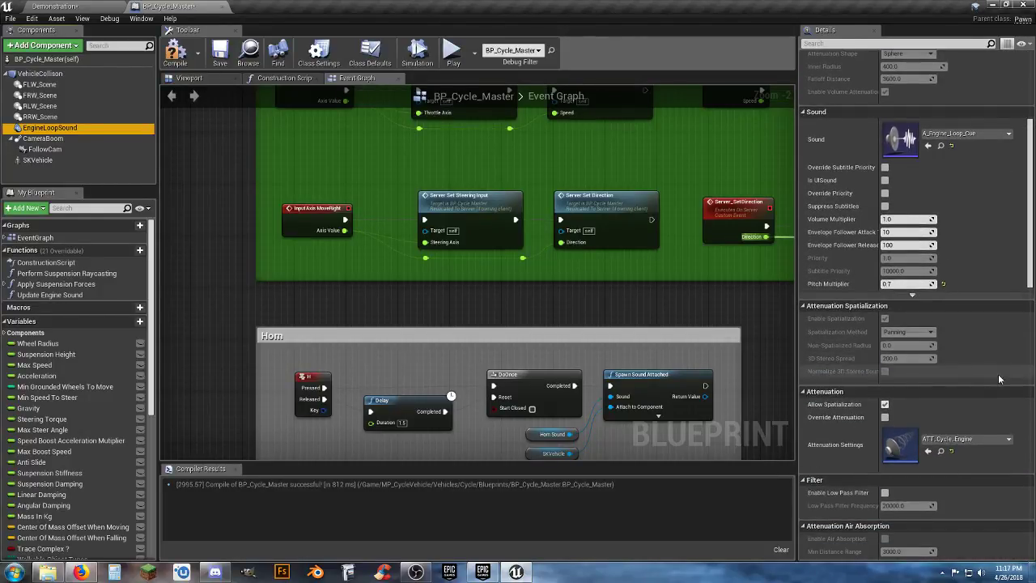
pyautogui.scroll(-6, 999, 373)
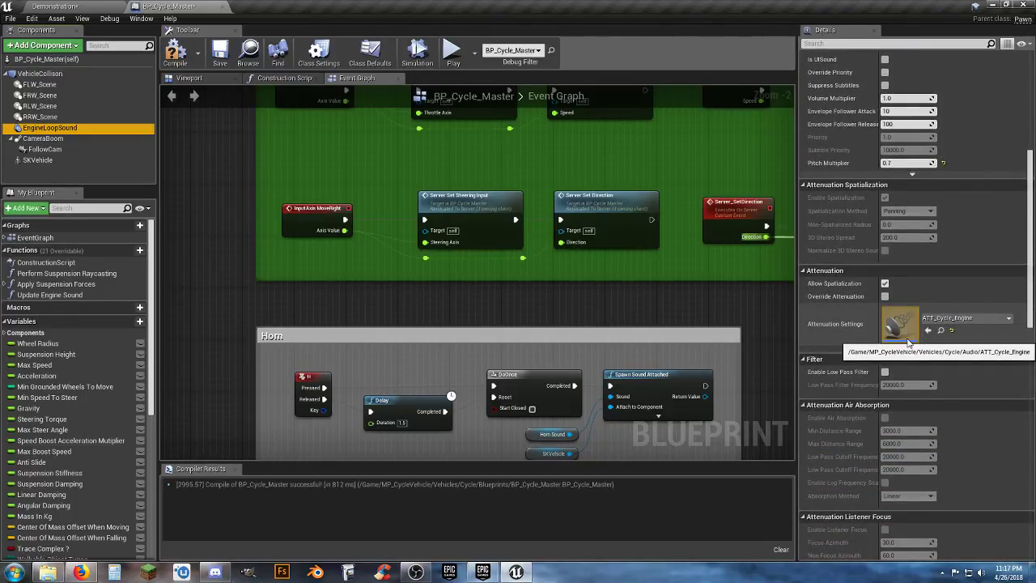
pyautogui.click(60, 5)
pyautogui.click(168, 6)
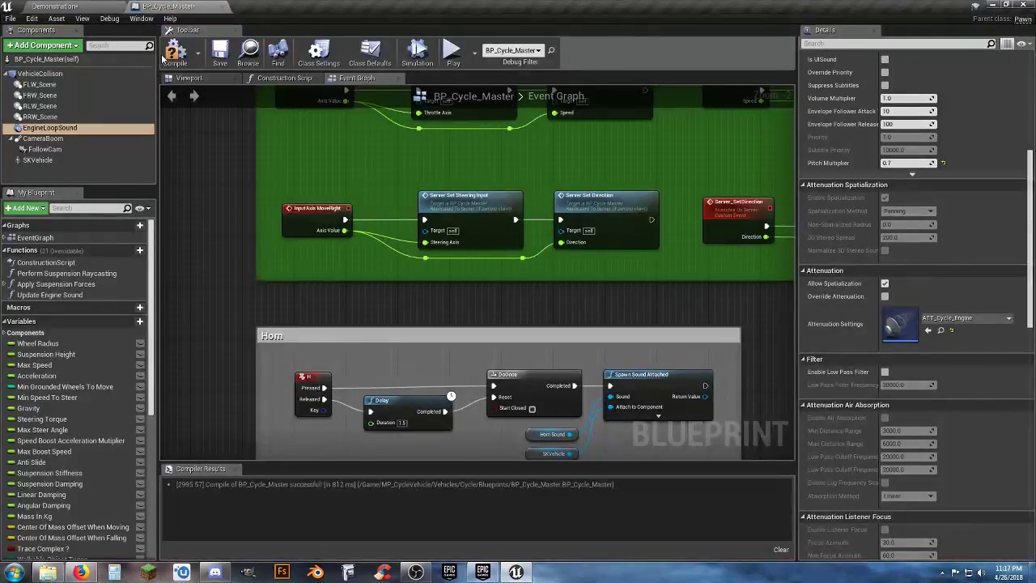
# Step: Compile and save BP_Cycle_Master with the changed engine sound setting
pyautogui.click(172, 53)
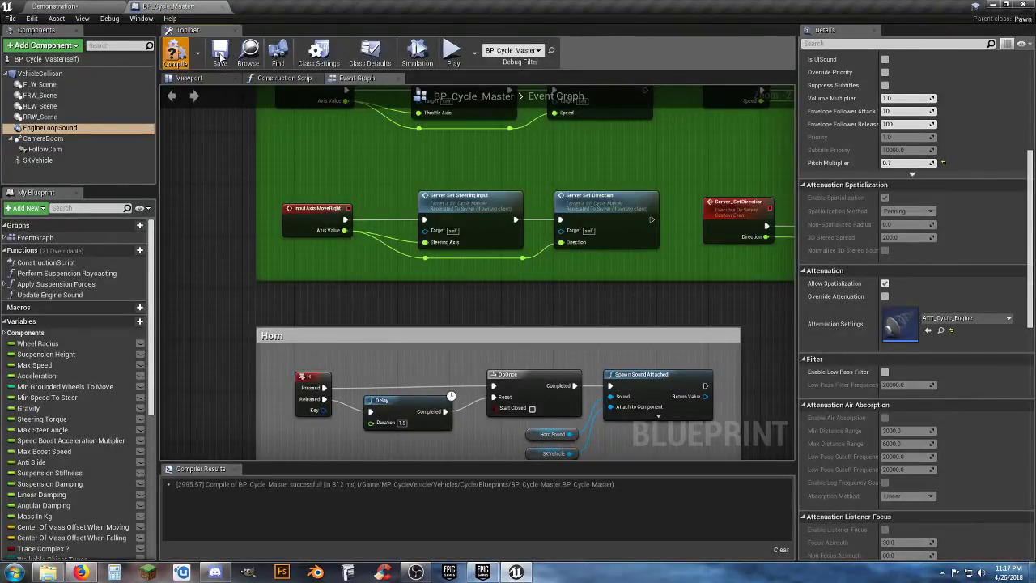
pyautogui.click(221, 55)
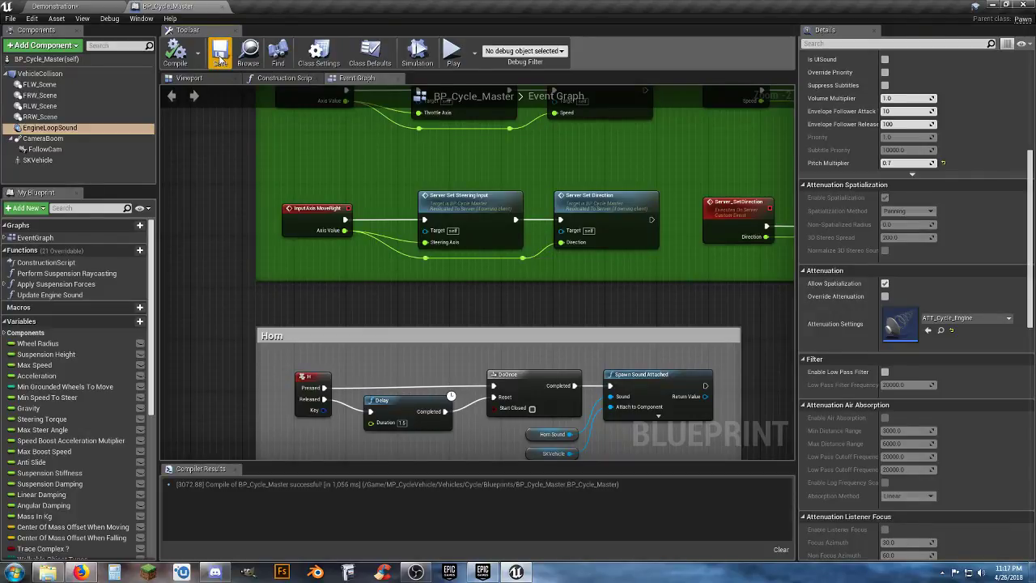
# Step: Set Acceleration to 1000 in BP_Cycle_Master's class defaults, and compile and save the blueprint
pyautogui.click(370, 54)
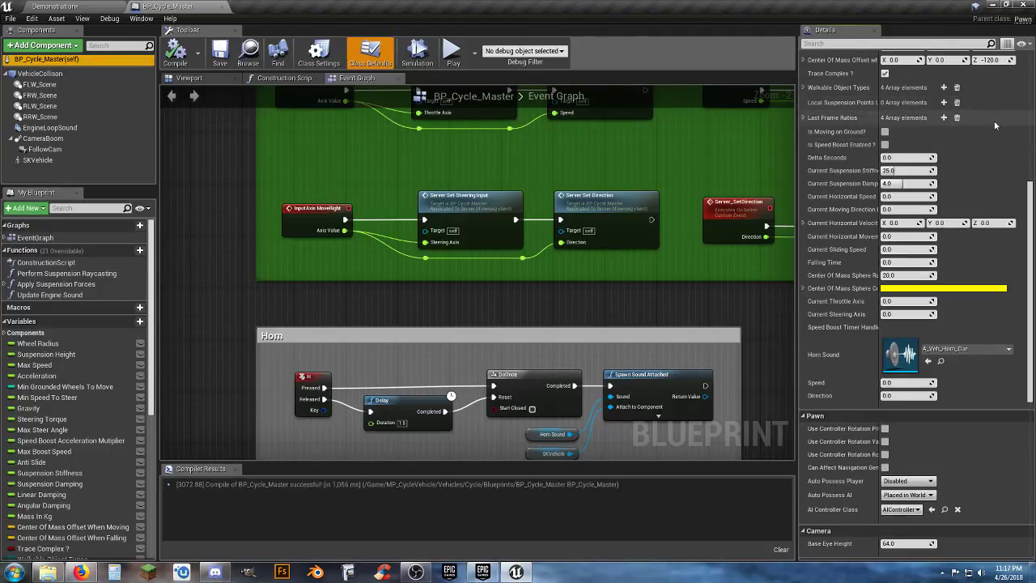
pyautogui.scroll(6, 994, 121)
pyautogui.scroll(1, 998, 128)
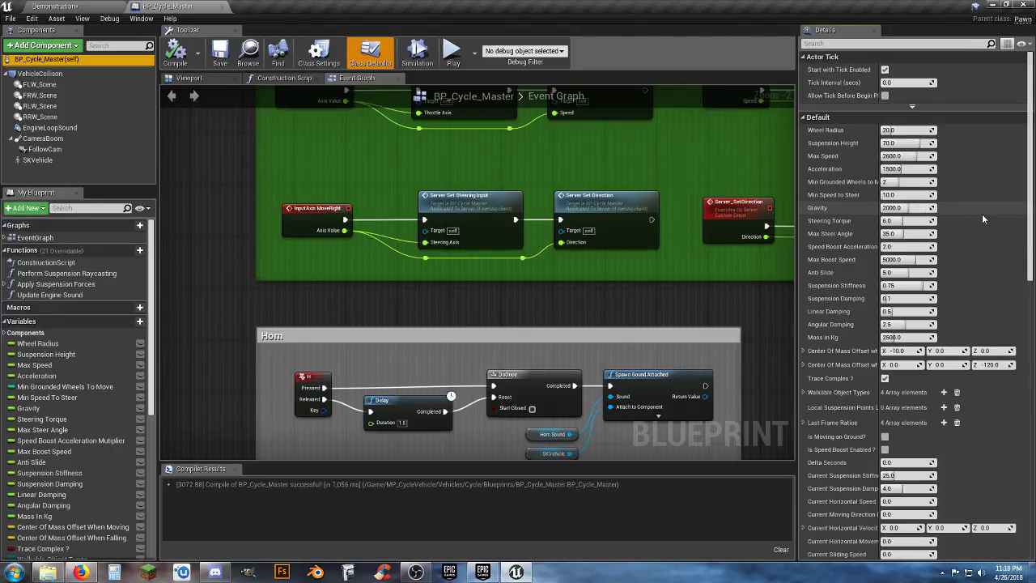
pyautogui.click(907, 169)
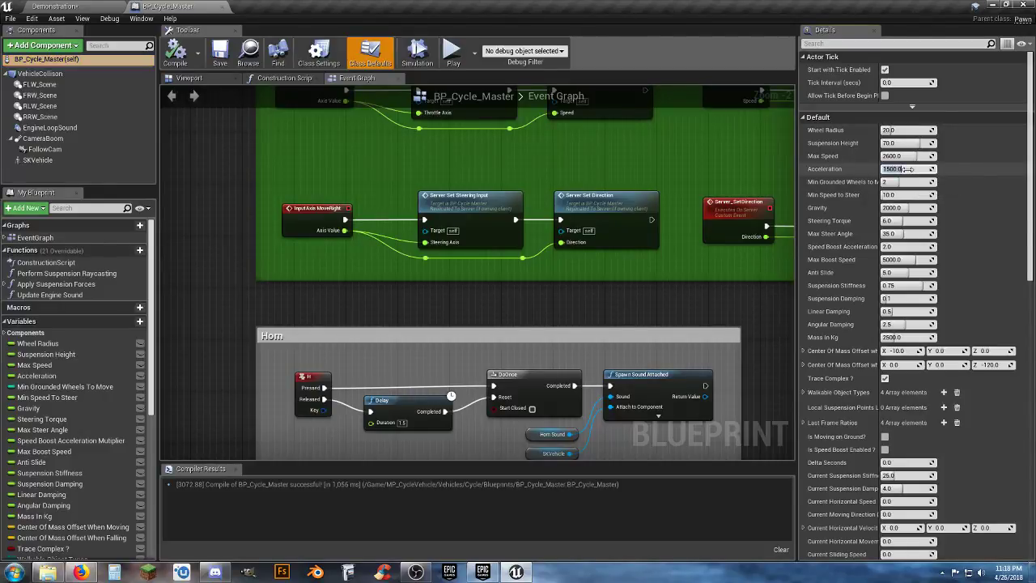
pyautogui.write('1000')
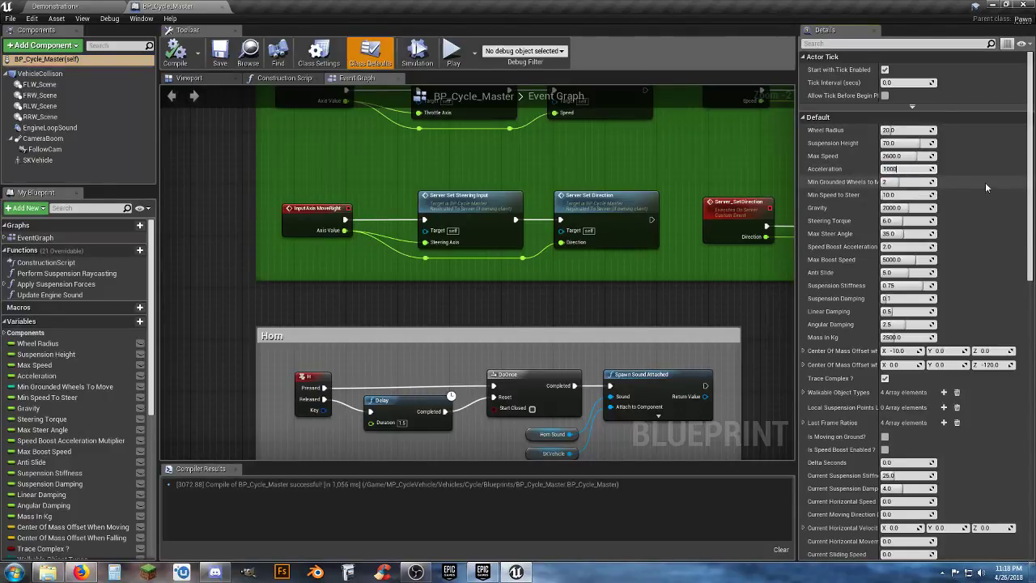
pyautogui.press('Return')
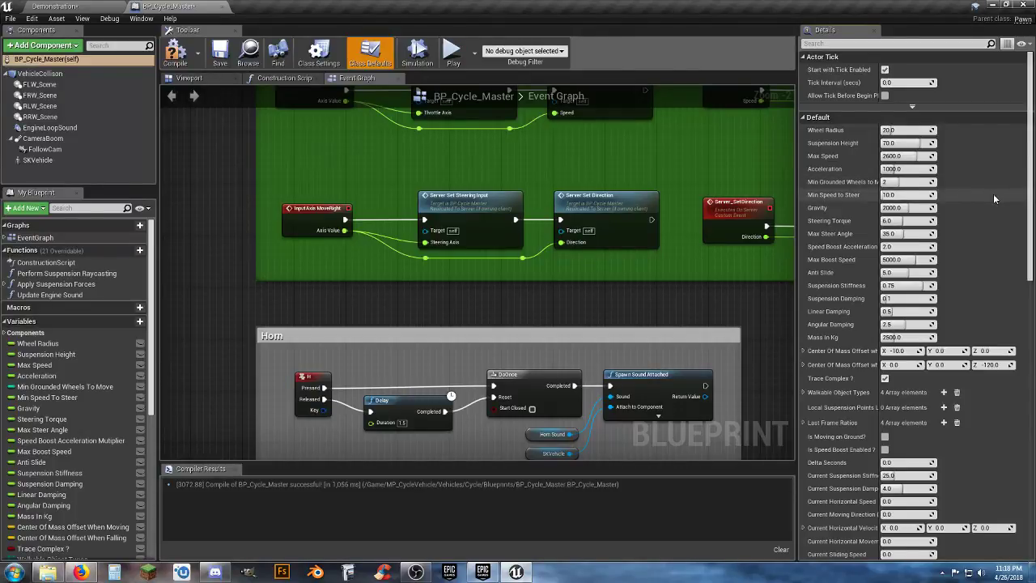
pyautogui.click(218, 54)
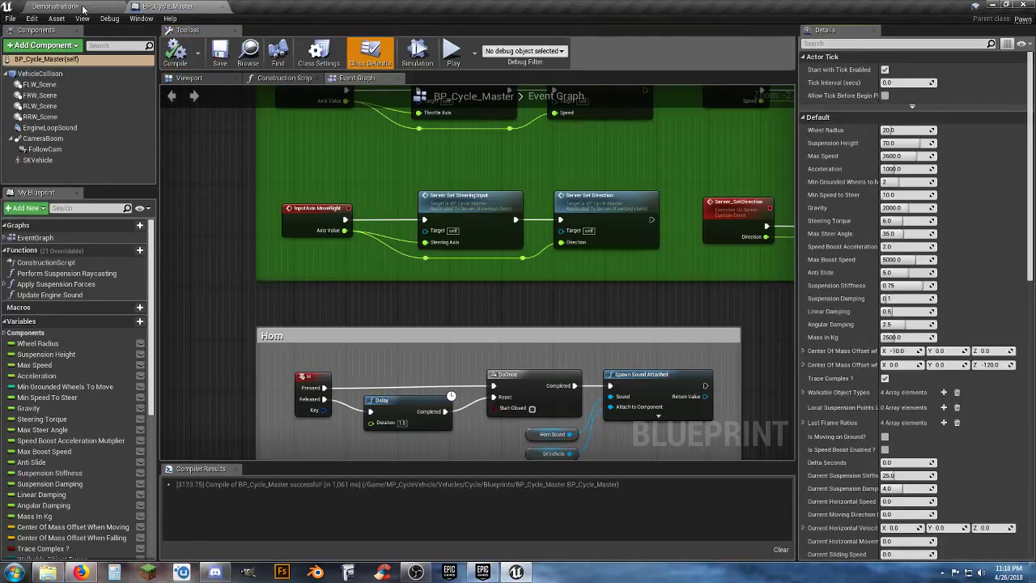
# Step: Play the Demonstration level, drive the car down the street and along the waterfront road, and end the session
pyautogui.click(65, 5)
pyautogui.click(518, 45)
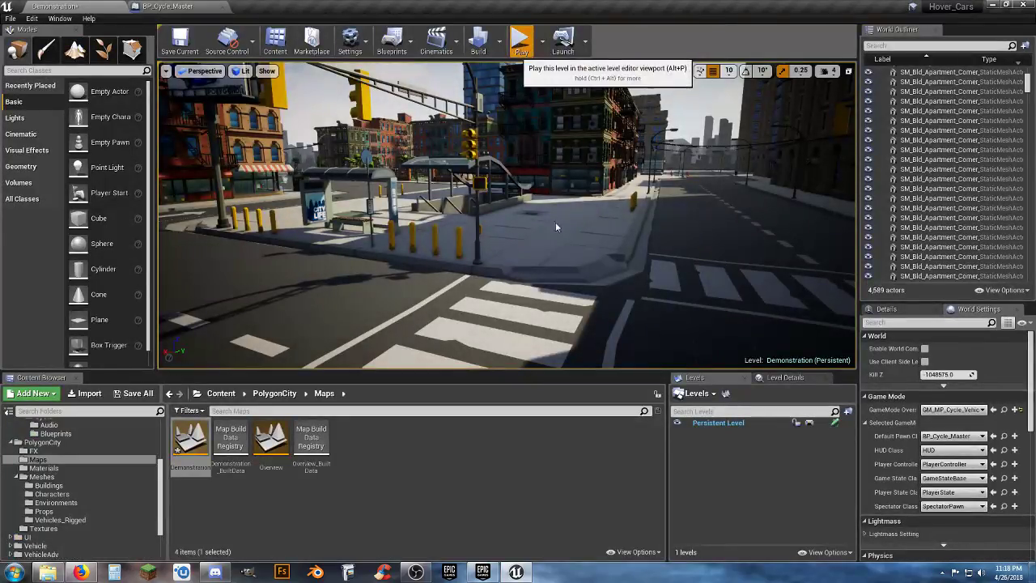
pyautogui.click(579, 258)
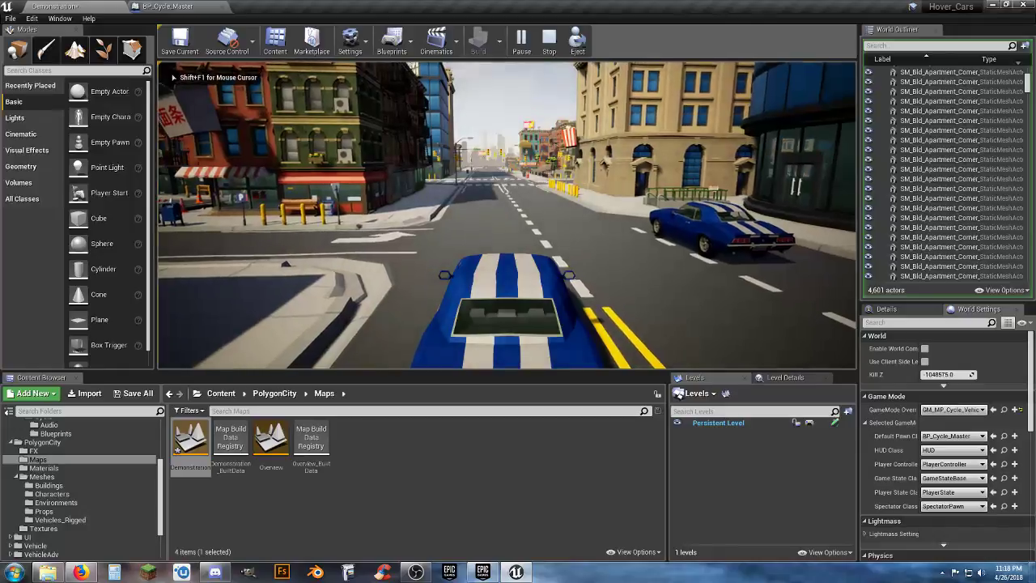
pyautogui.press('w')
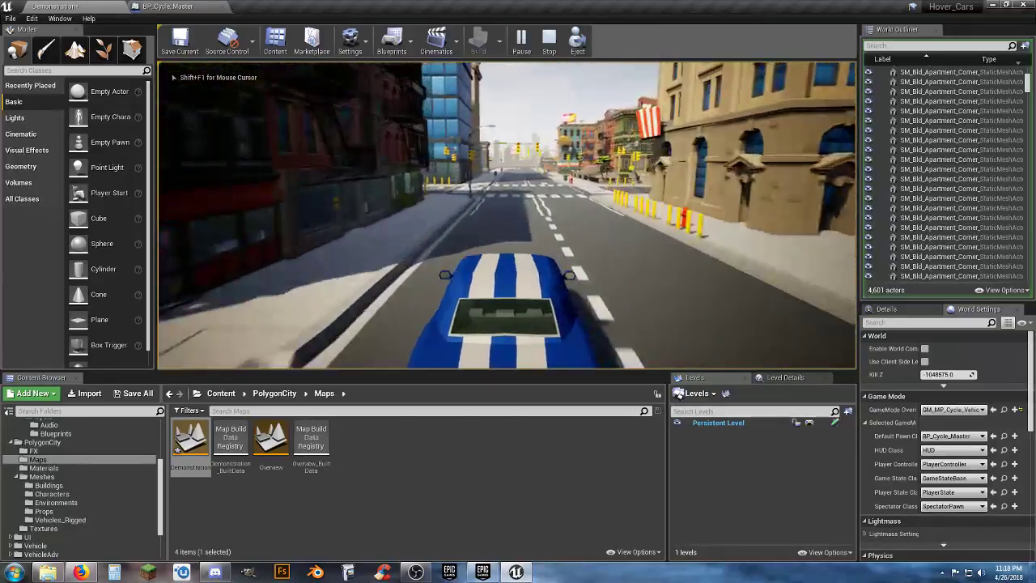
pyautogui.press('w')
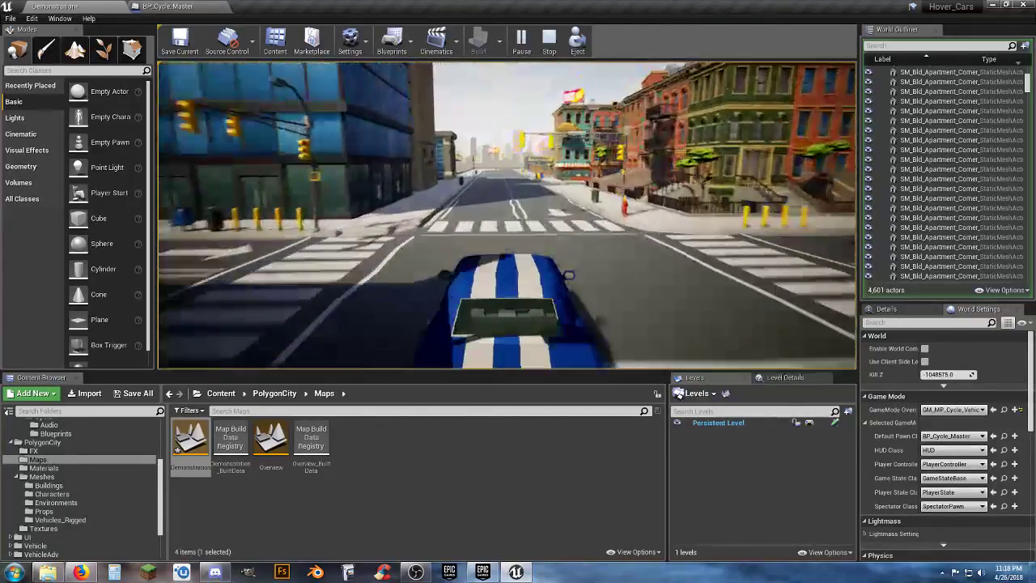
pyautogui.press('w')
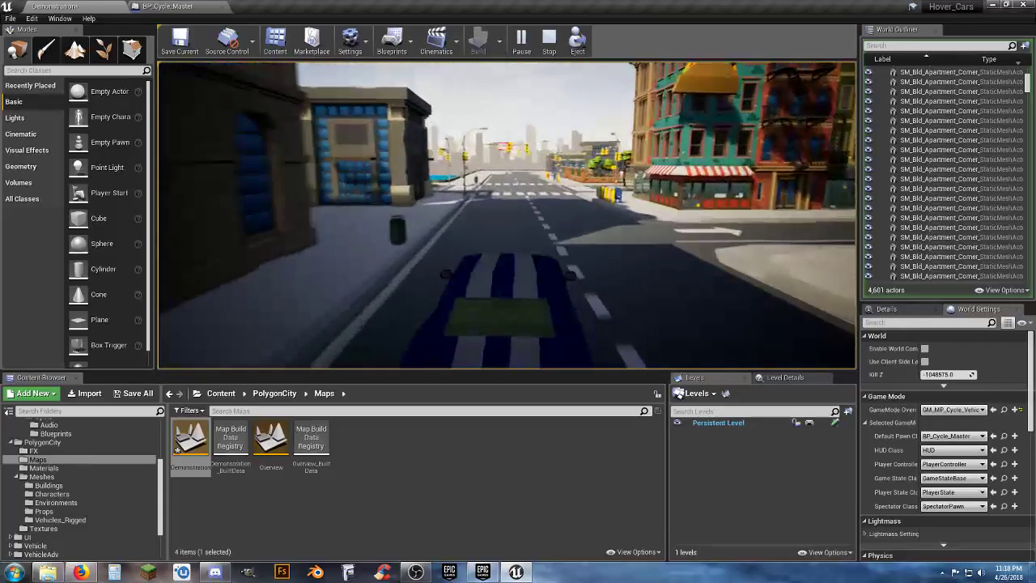
pyautogui.press('w')
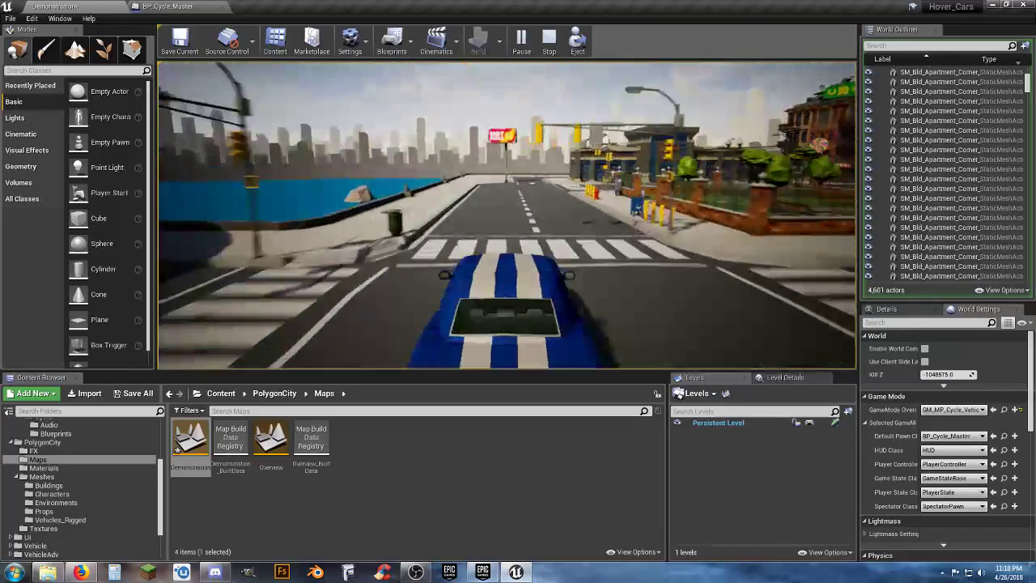
pyautogui.press('d')
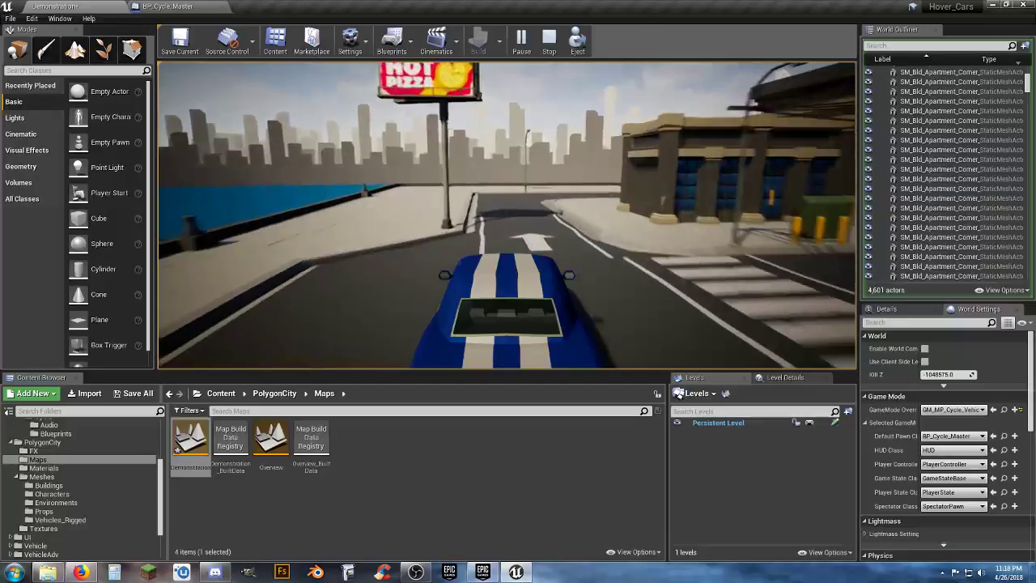
pyautogui.press('w')
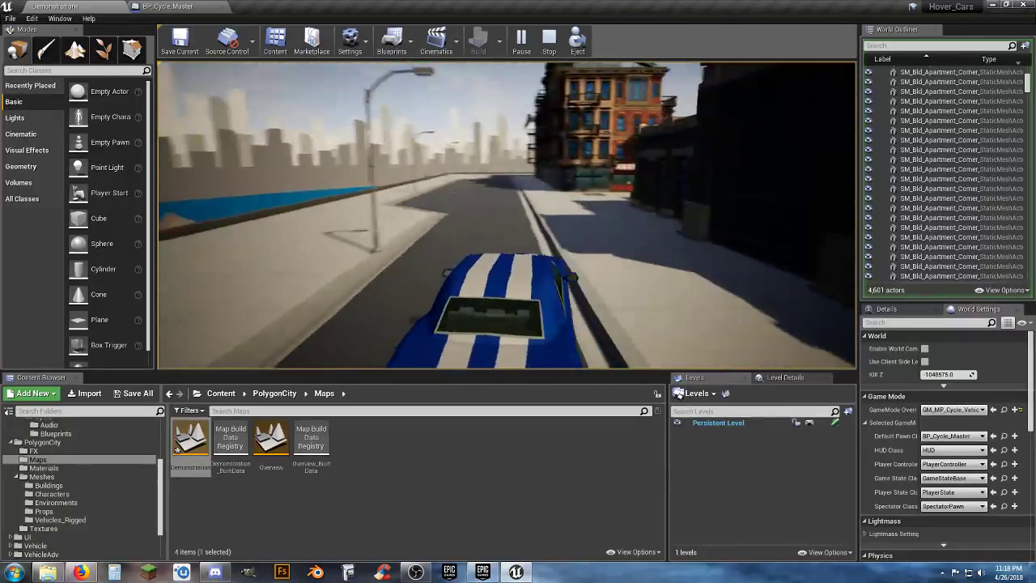
pyautogui.press('w')
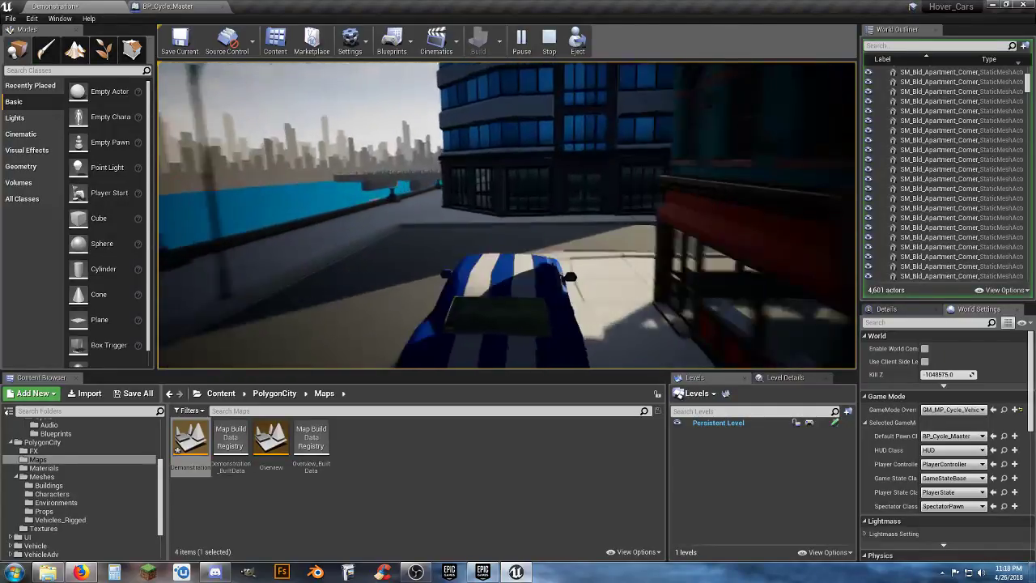
pyautogui.press('a')
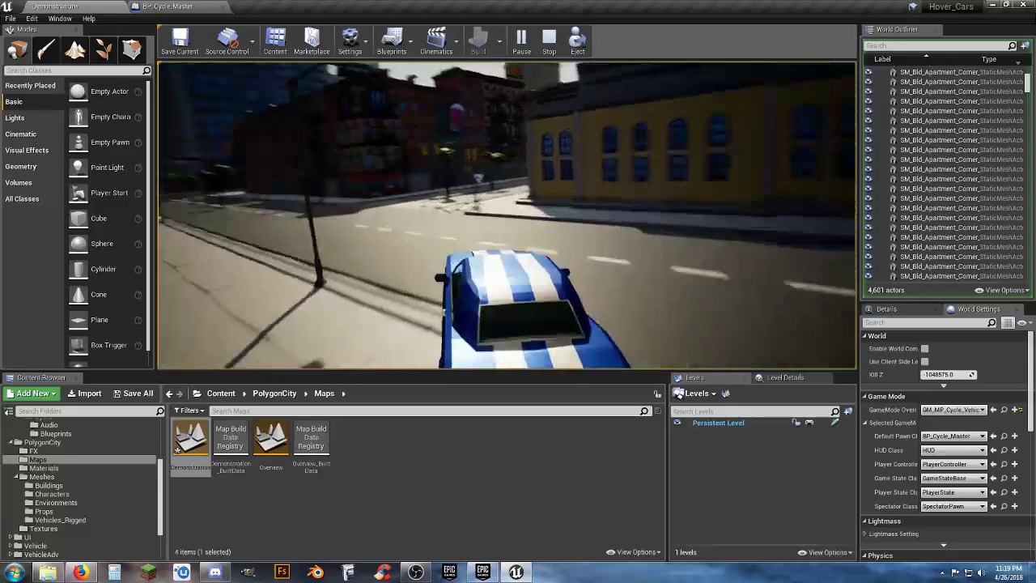
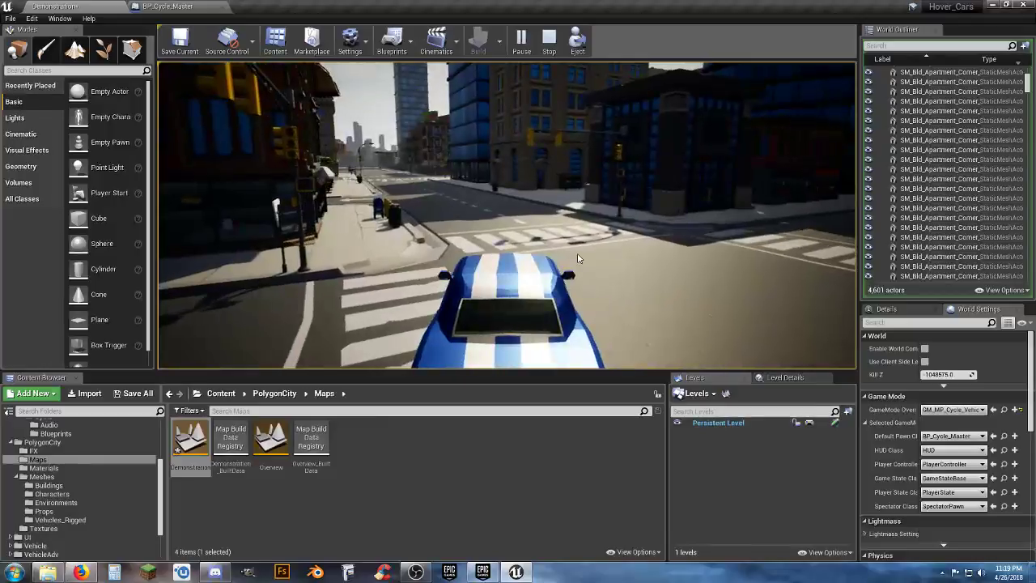
pyautogui.press('Escape')
# Step: Collapse the expanded subfolders in the project's folder tree and open the Content/Maps folder
pyautogui.click(401, 528)
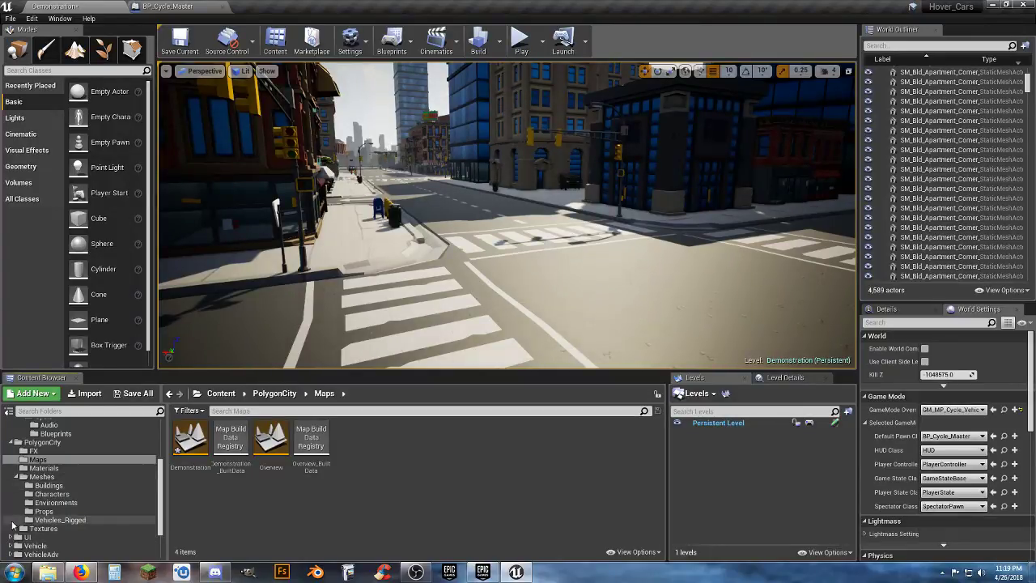
pyautogui.click(16, 443)
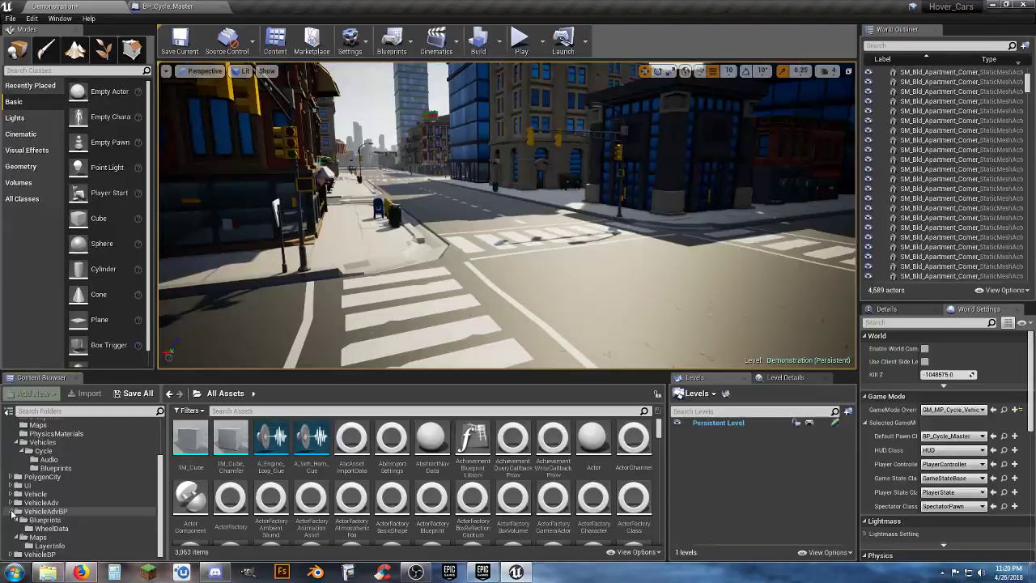
pyautogui.click(11, 512)
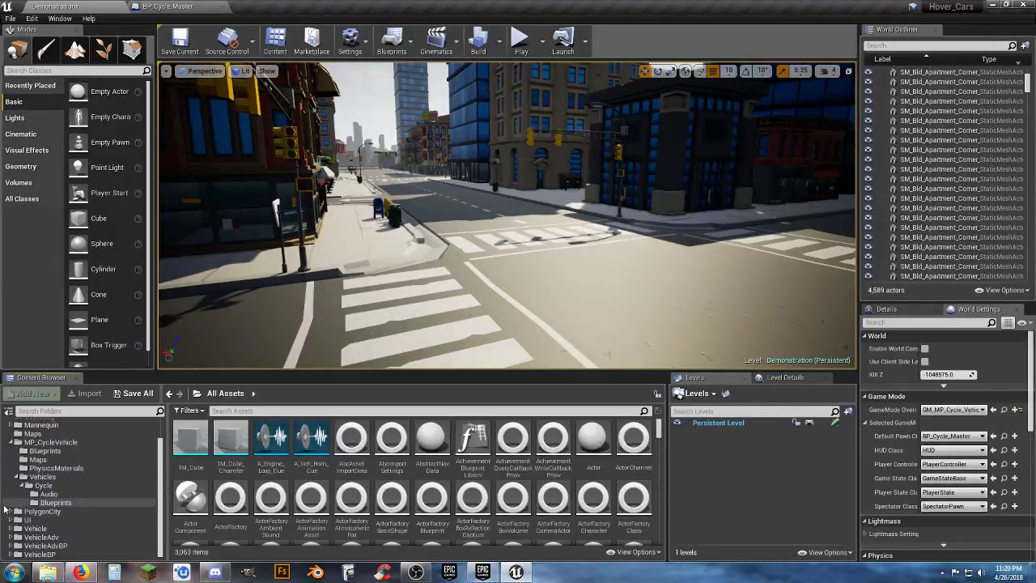
pyautogui.click(12, 445)
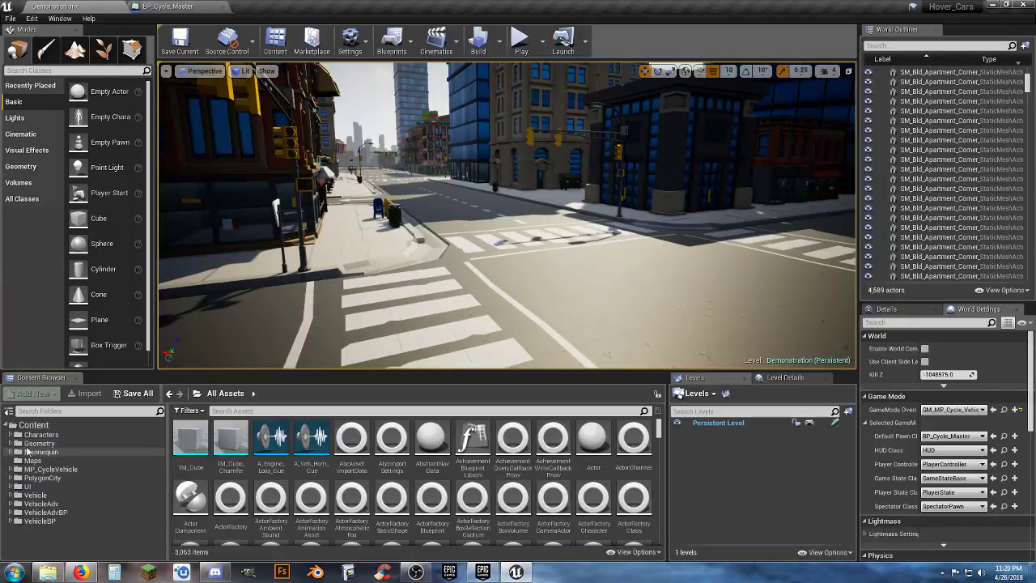
pyautogui.click(44, 427)
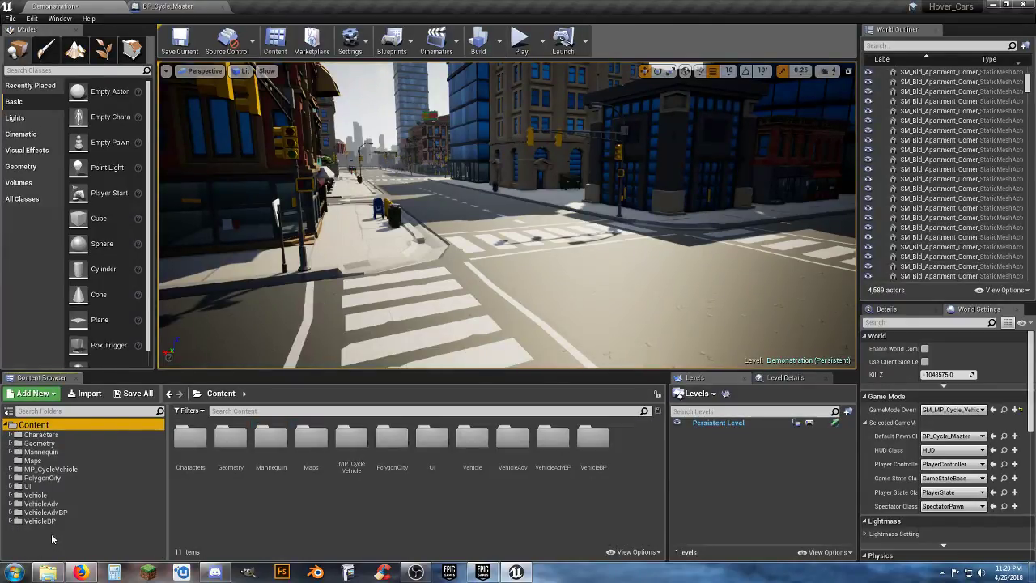
pyautogui.click(33, 460)
pyautogui.click(298, 518)
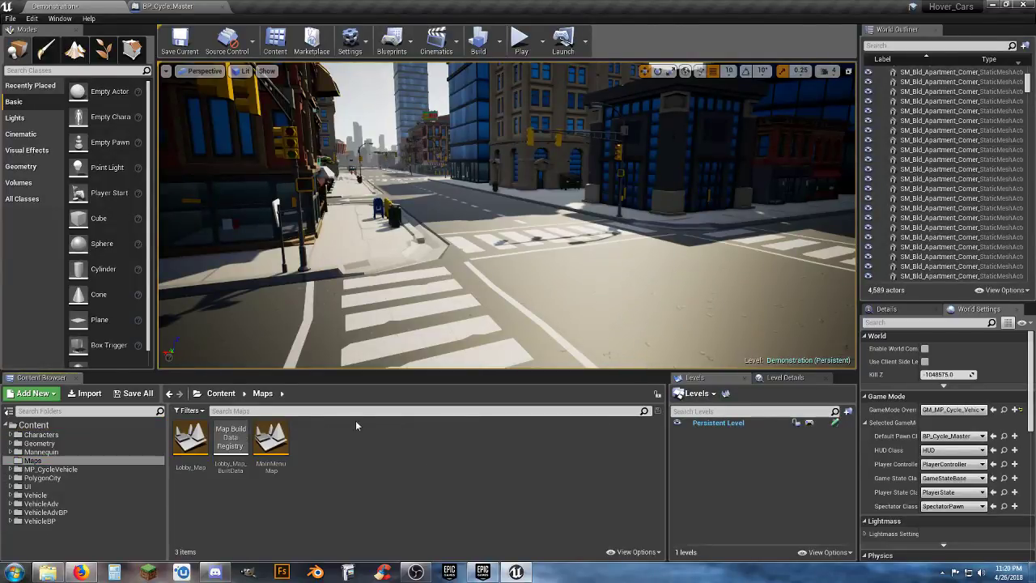
# Step: Close the BP_Cycle_Master editor and save the Demonstration level as Lobby_Map in /Game/Maps, replacing the existing map
pyautogui.click(223, 9)
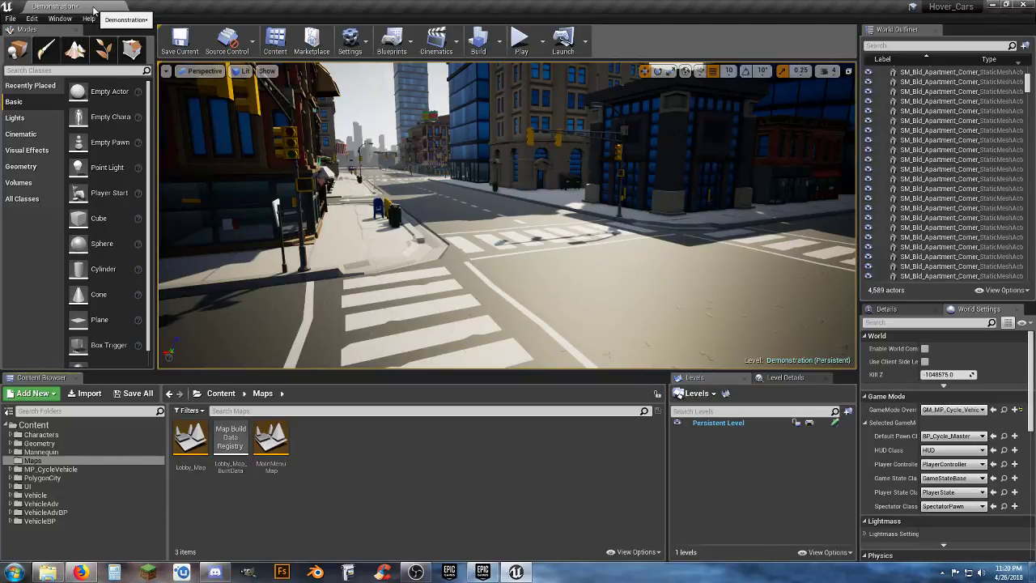
pyautogui.click(10, 18)
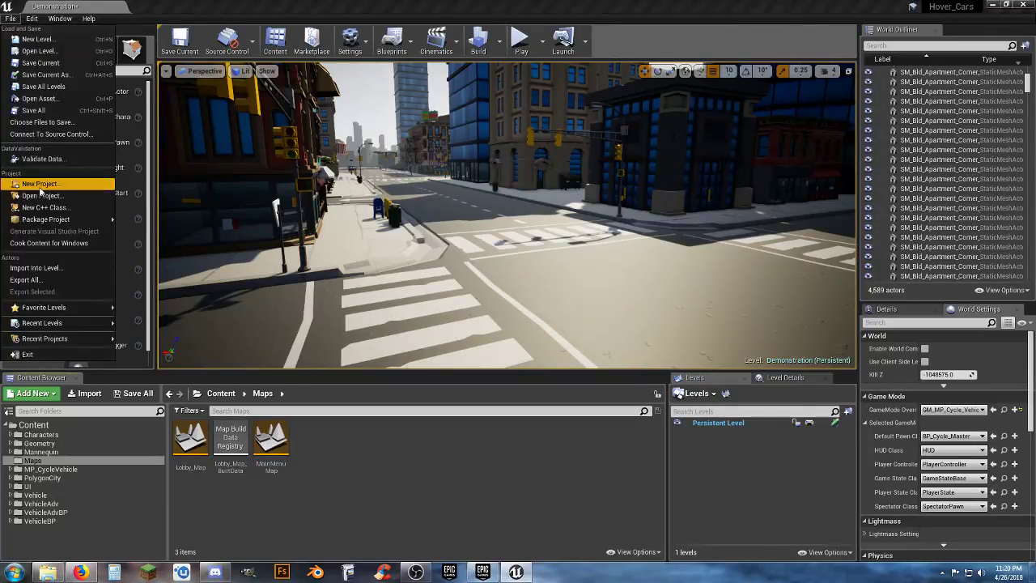
pyautogui.click(59, 76)
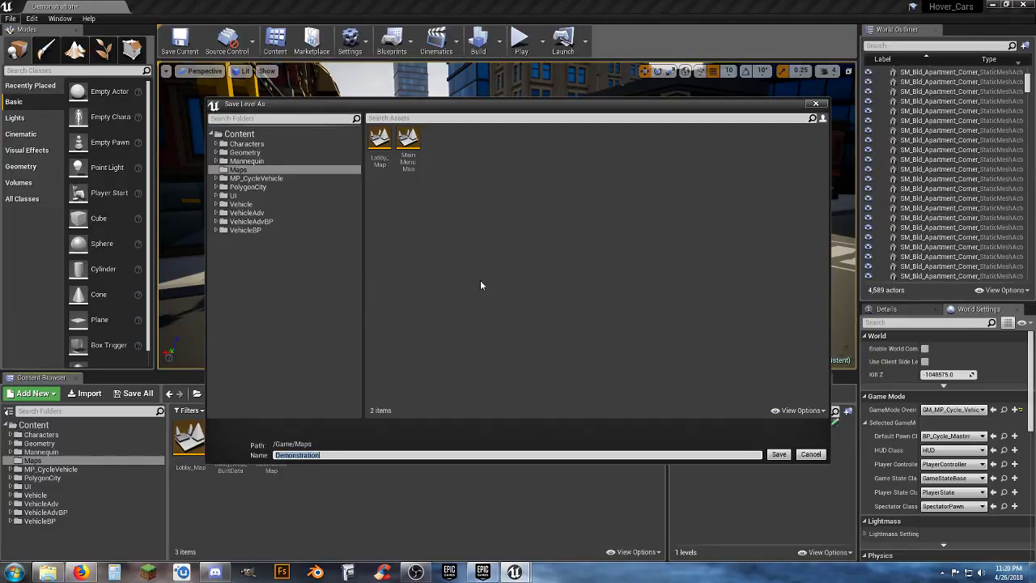
pyautogui.click(378, 162)
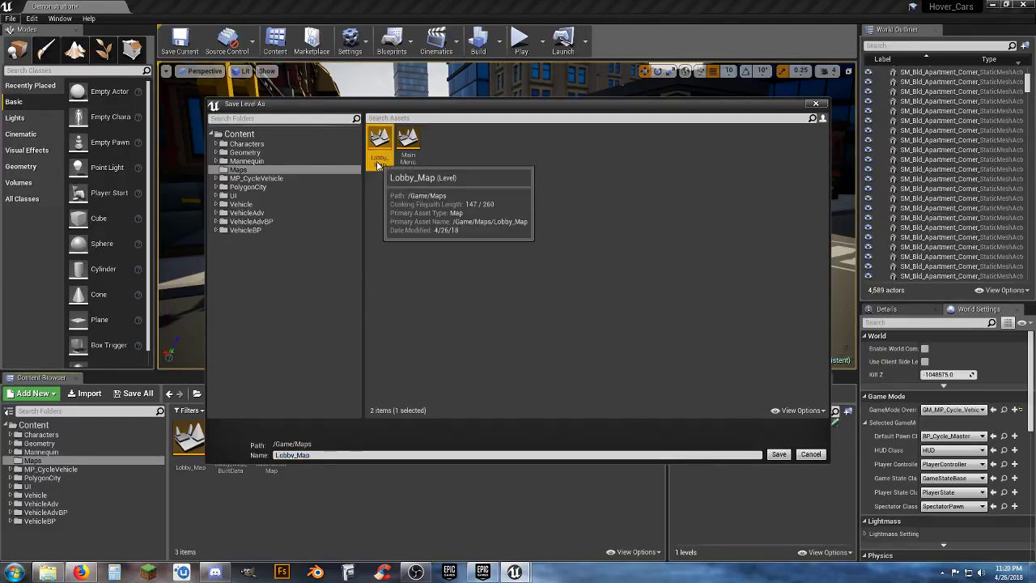
pyautogui.click(779, 454)
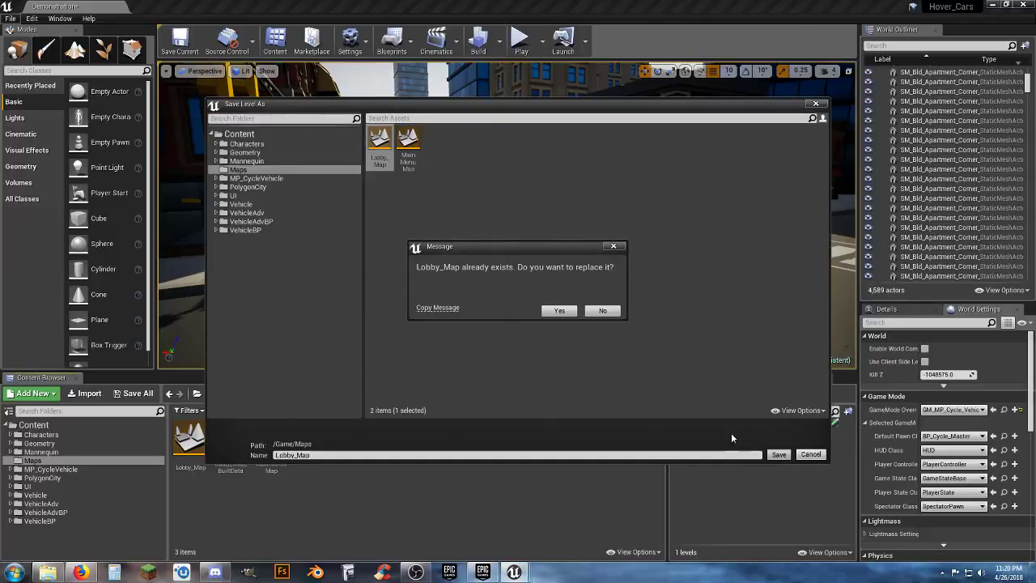
pyautogui.click(558, 311)
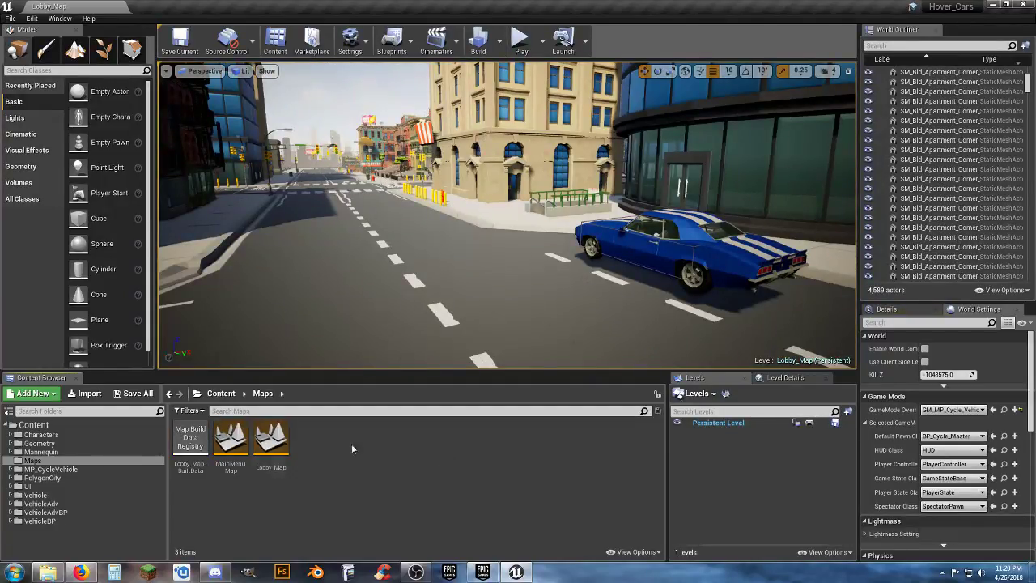
# Step: Force-delete the VehicleAdvBP and VehicleBP folders from the project's root Content folder
pyautogui.click(37, 425)
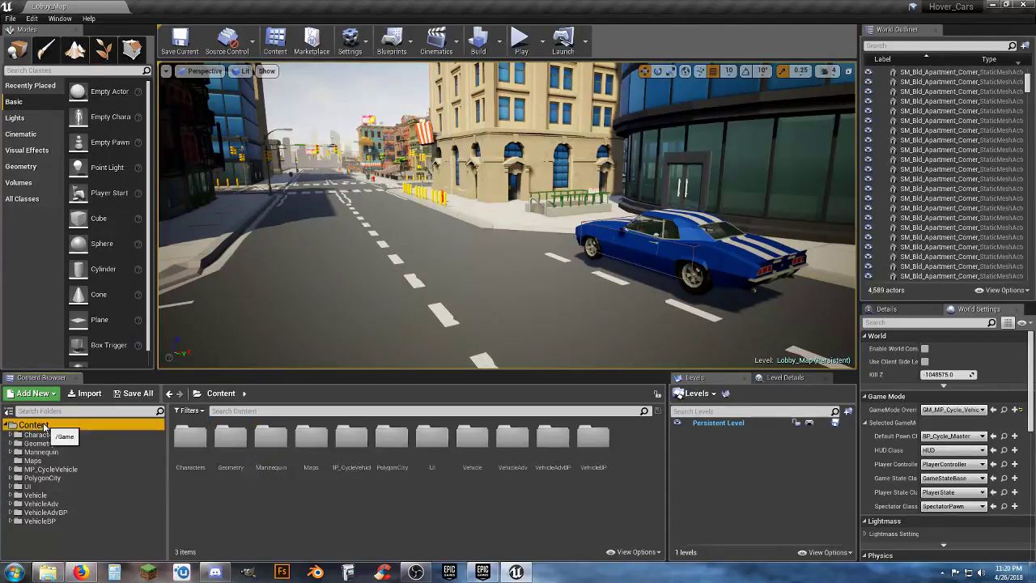
pyautogui.click(332, 510)
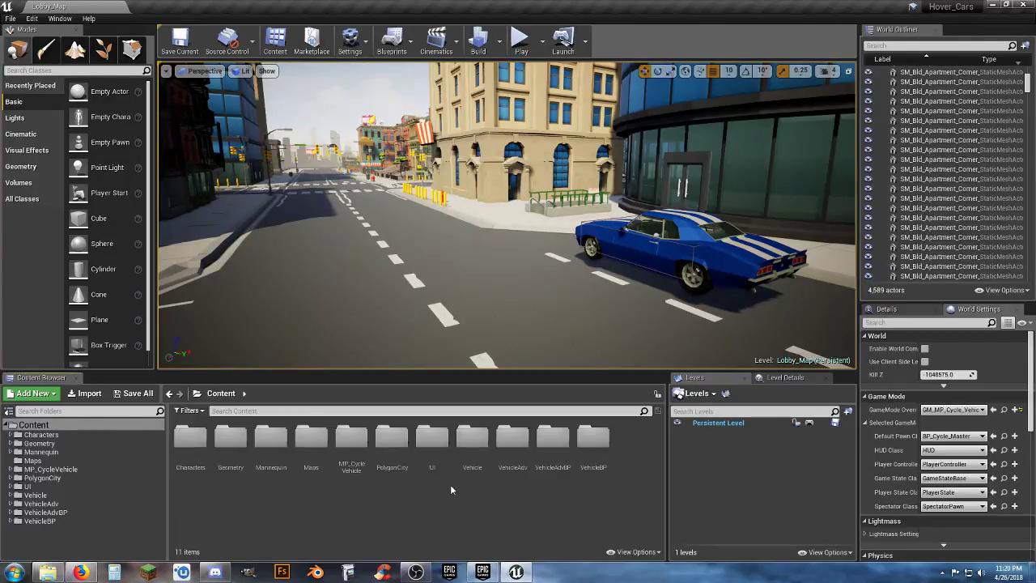
pyautogui.click(557, 462)
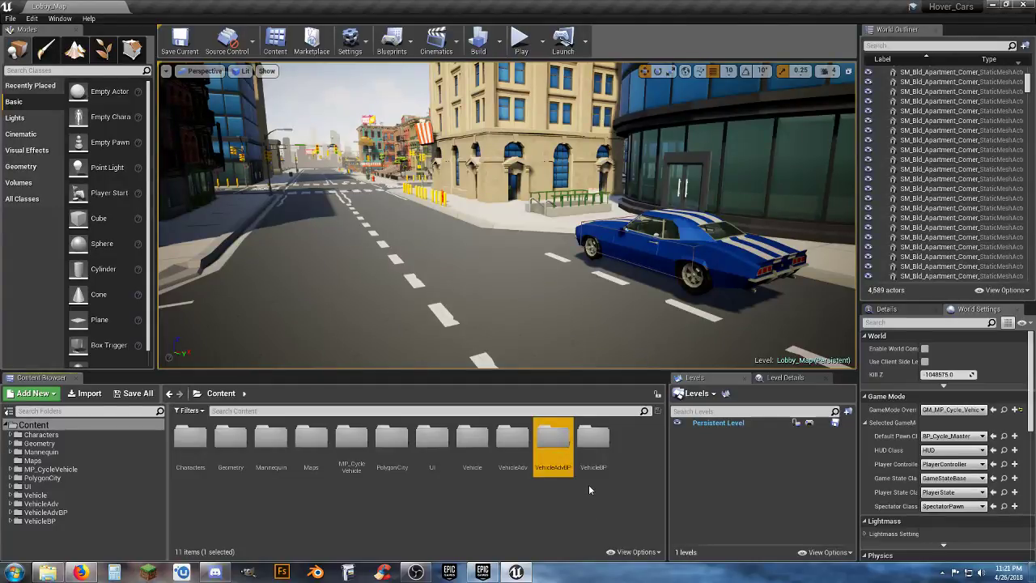
pyautogui.keyDown('ctrl'); pyautogui.click(593, 453); pyautogui.keyUp('ctrl')
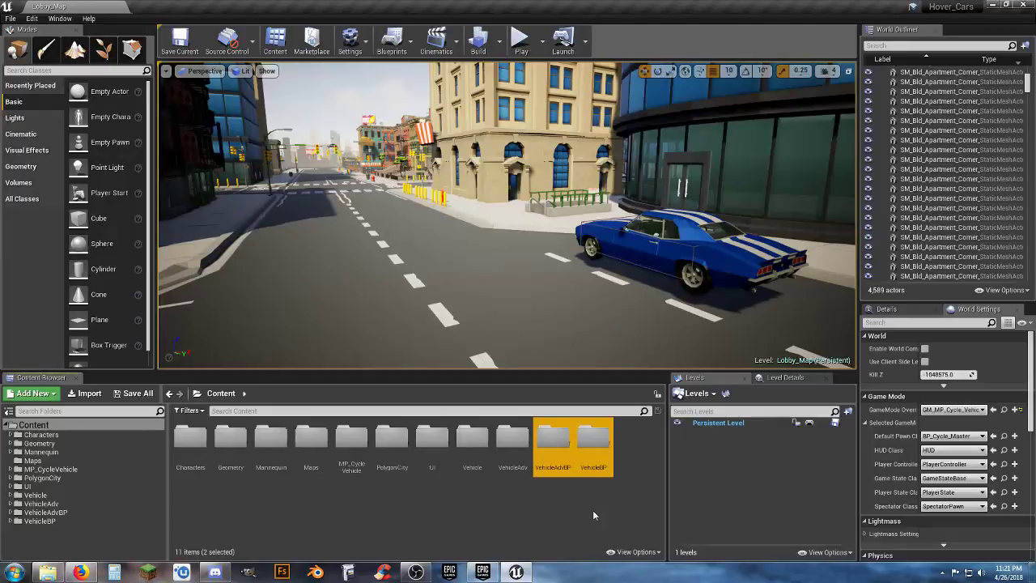
pyautogui.press('Delete')
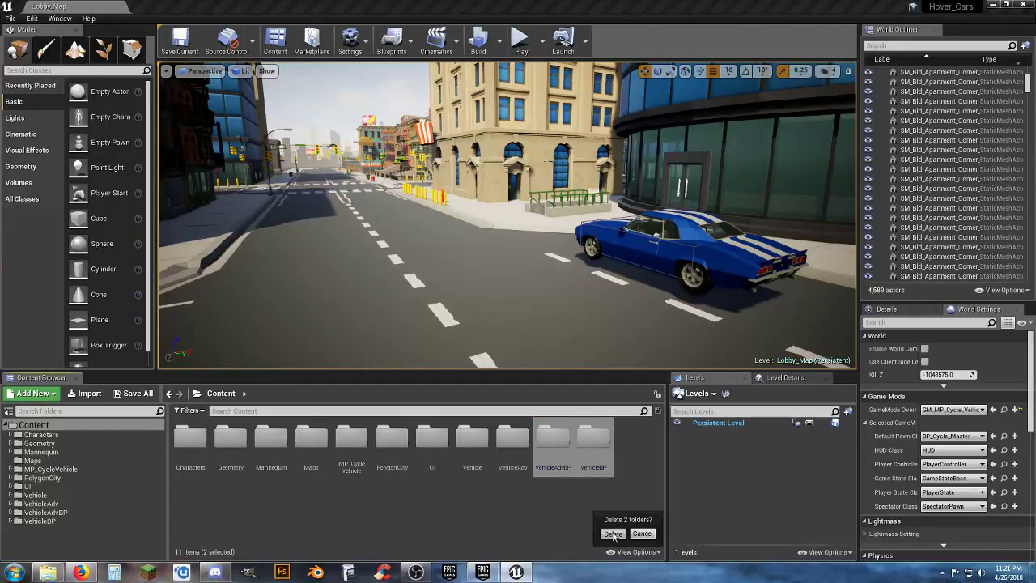
pyautogui.click(612, 534)
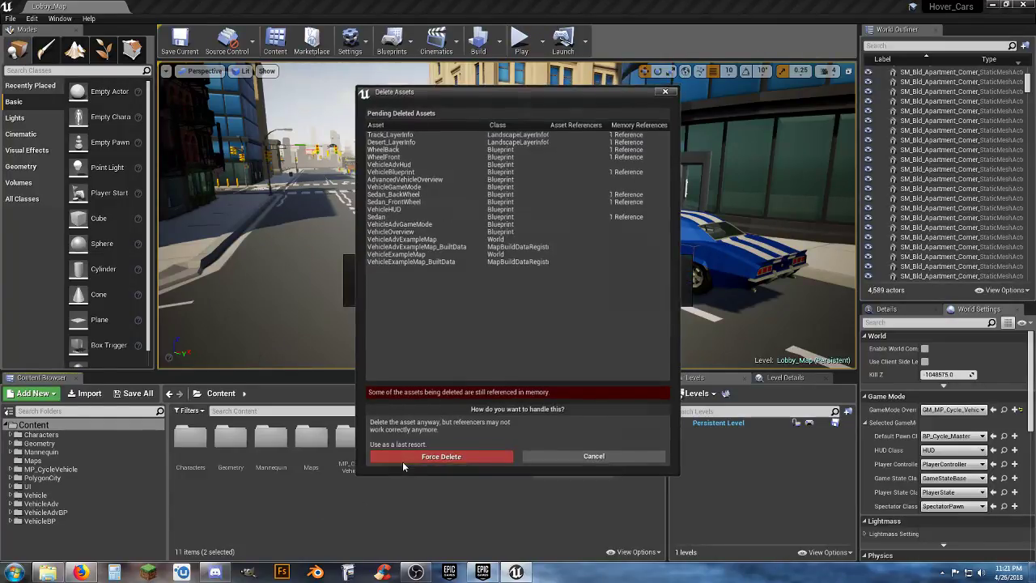
pyautogui.click(405, 457)
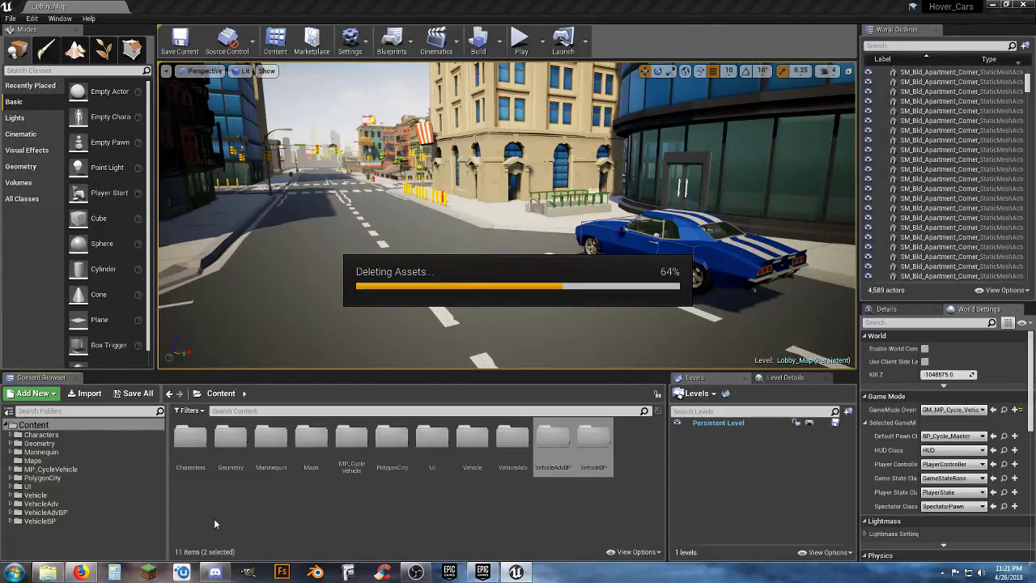
# Step: Delete the Vehicle and VehicleAdv folders together with all the assets they contain
pyautogui.click(476, 444)
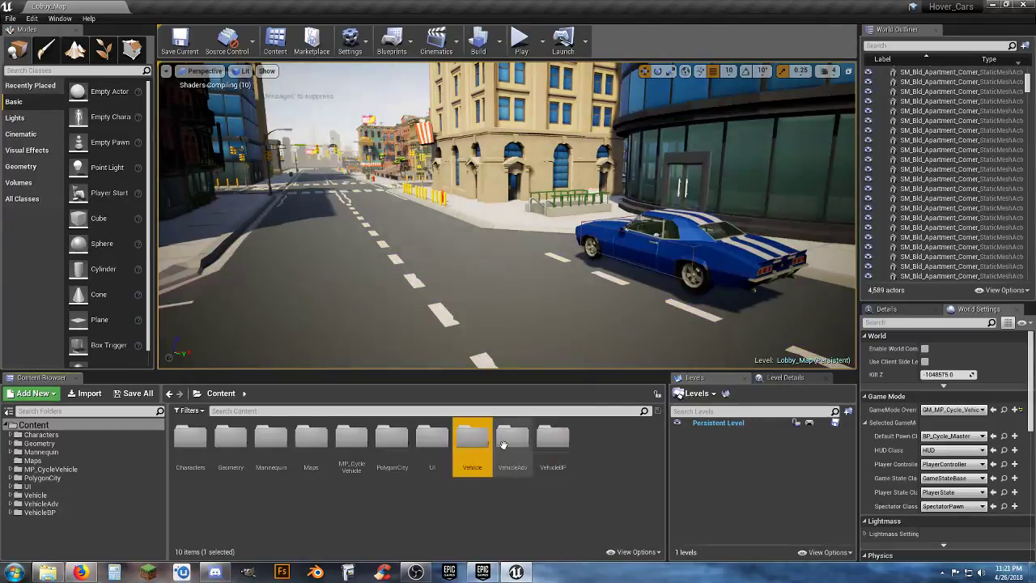
pyautogui.keyDown('ctrl'); pyautogui.click(510, 441); pyautogui.keyUp('ctrl')
pyautogui.press('Delete')
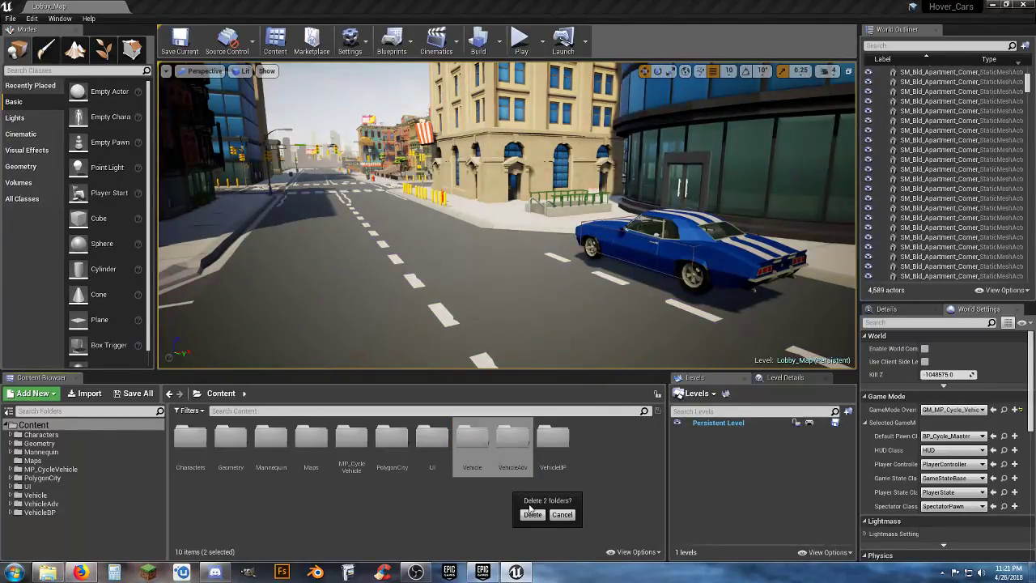
pyautogui.click(531, 514)
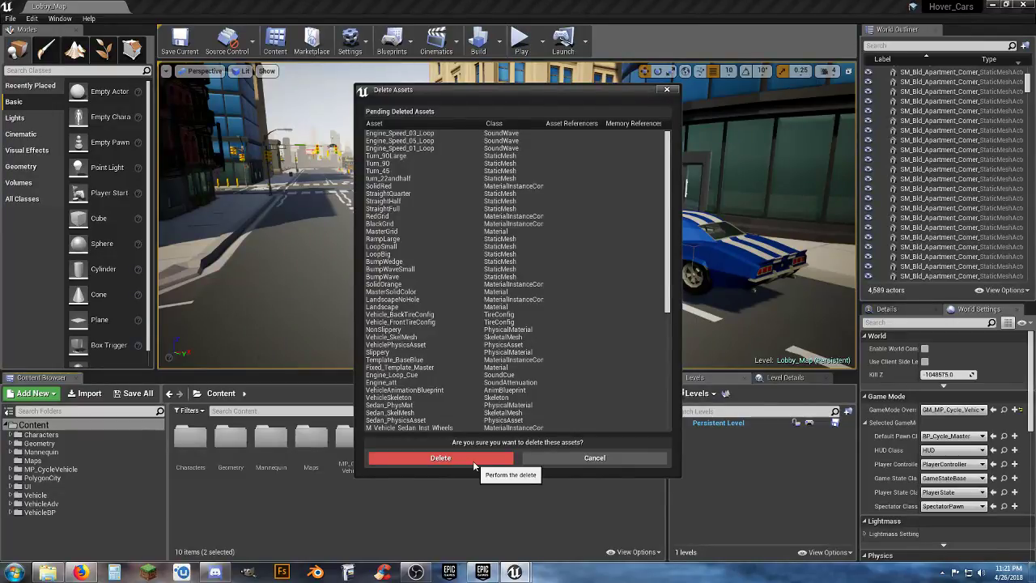
pyautogui.click(475, 458)
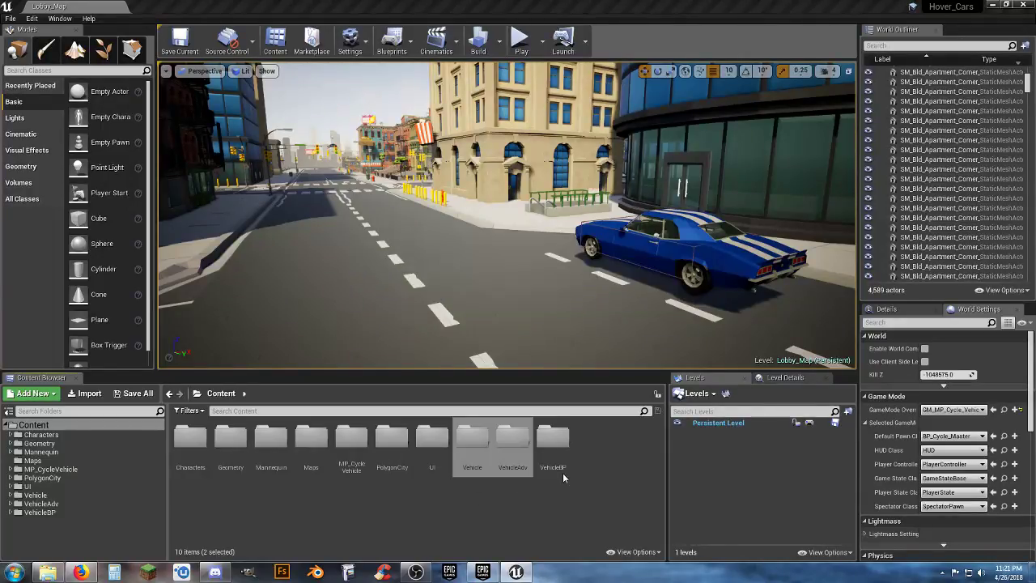
# Step: Check the contents of VehicleAdv and try to delete the leftover VehicleAdv and VehicleBP folders from Content
pyautogui.click(516, 457)
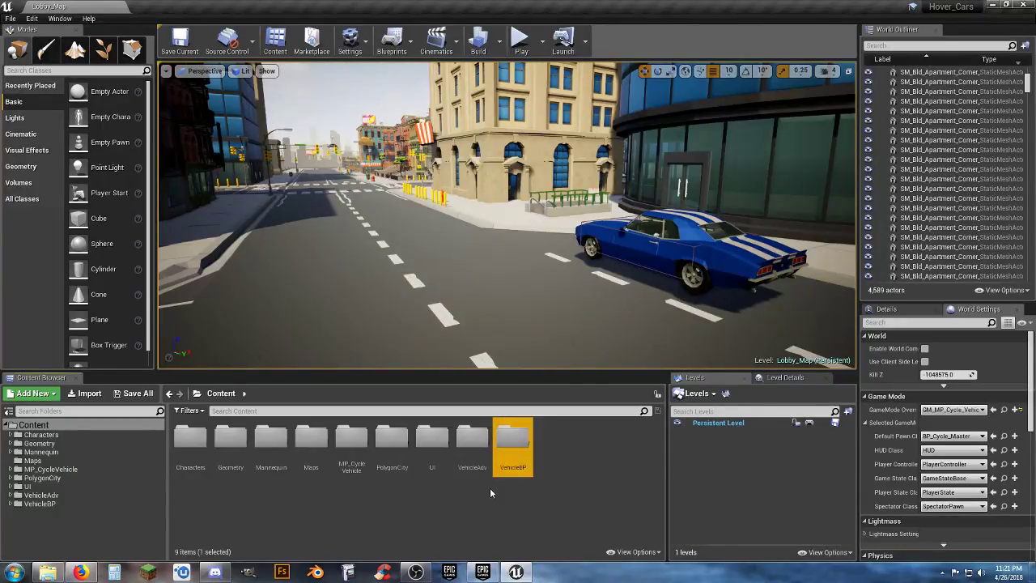
pyautogui.doubleClick(471, 444)
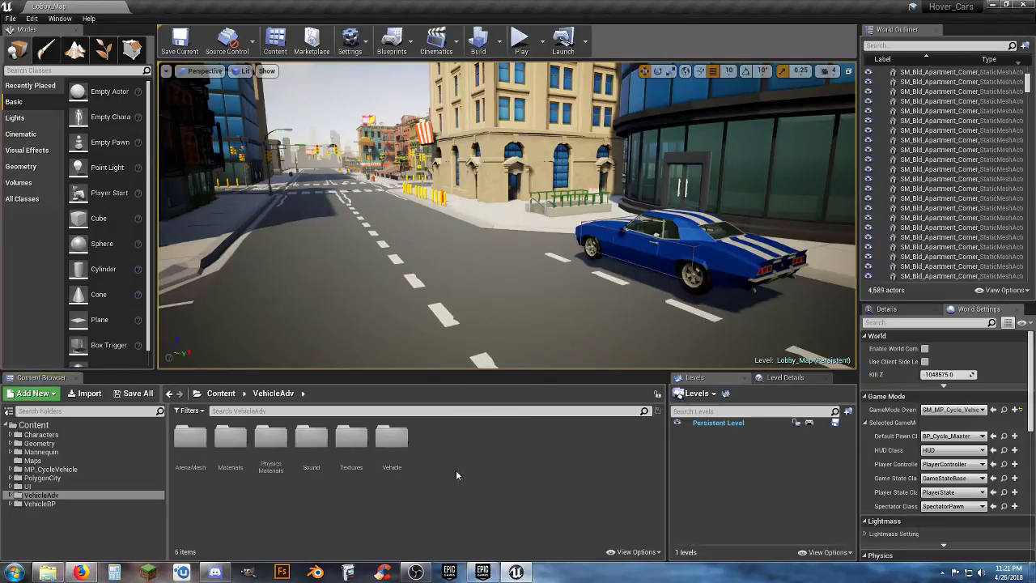
pyautogui.click(34, 425)
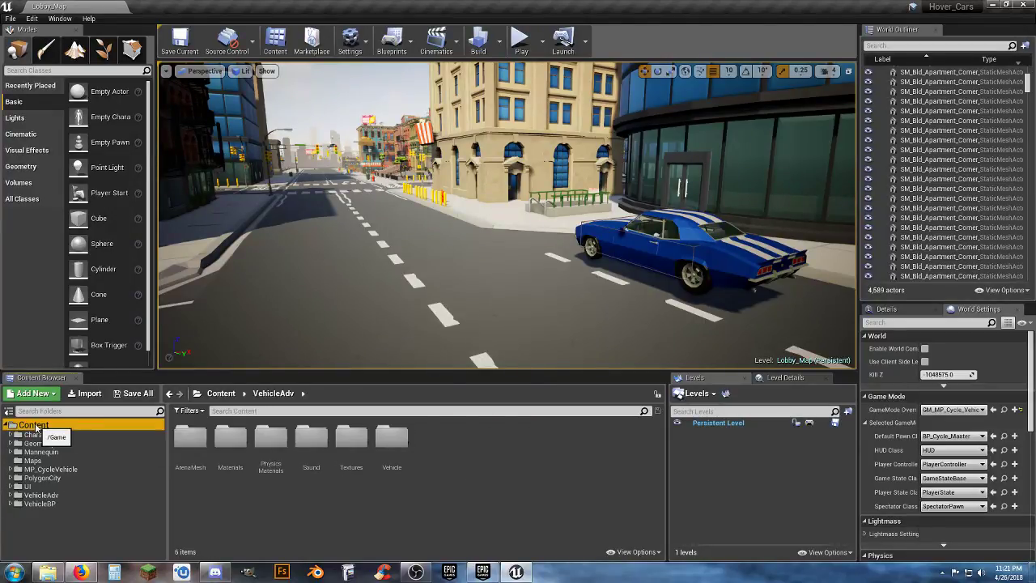
pyautogui.click(383, 484)
pyautogui.click(484, 456)
pyautogui.keyDown('ctrl'); pyautogui.click(520, 454); pyautogui.keyUp('ctrl')
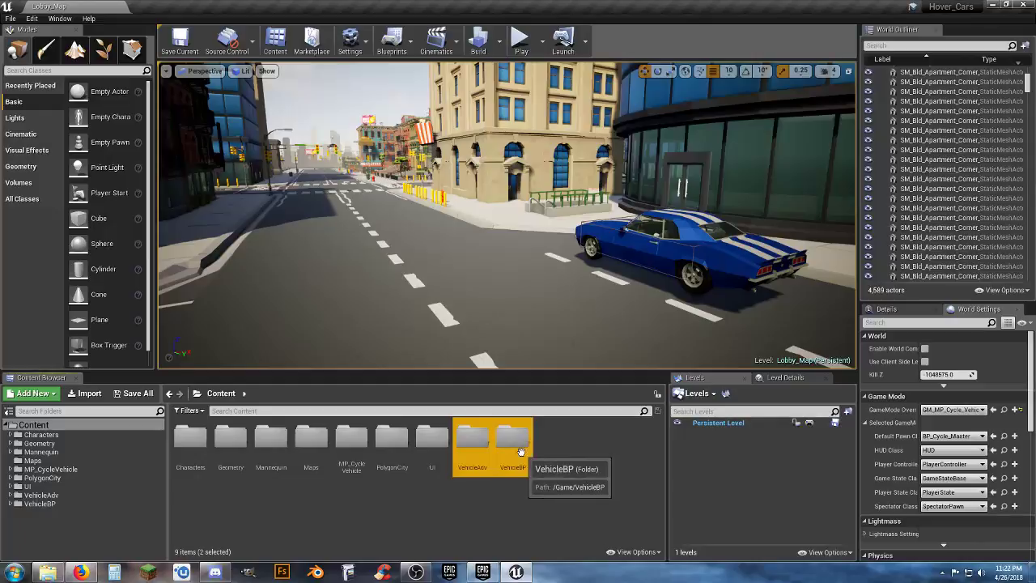
pyautogui.press('Delete')
pyautogui.click(562, 508)
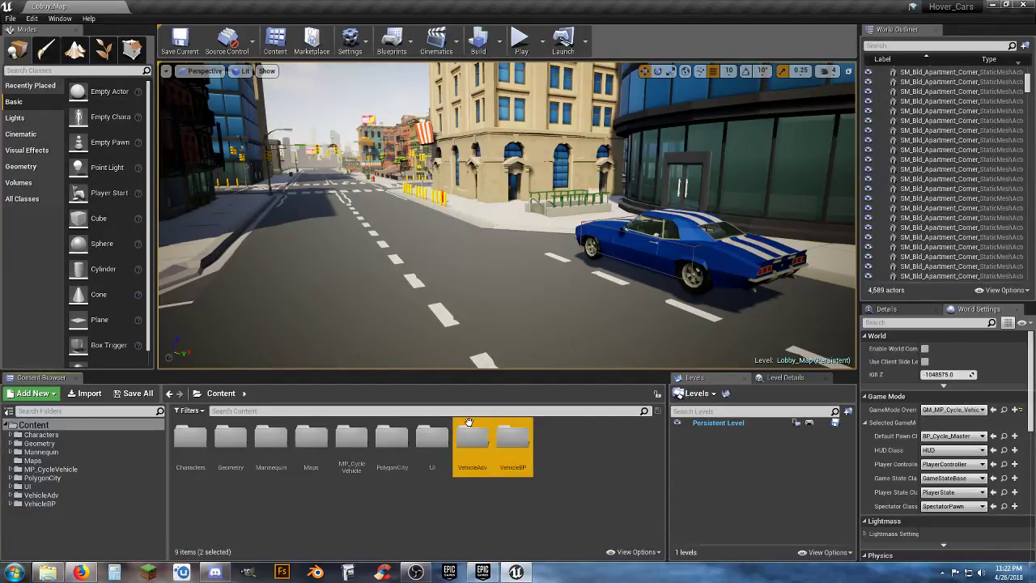
pyautogui.click(490, 495)
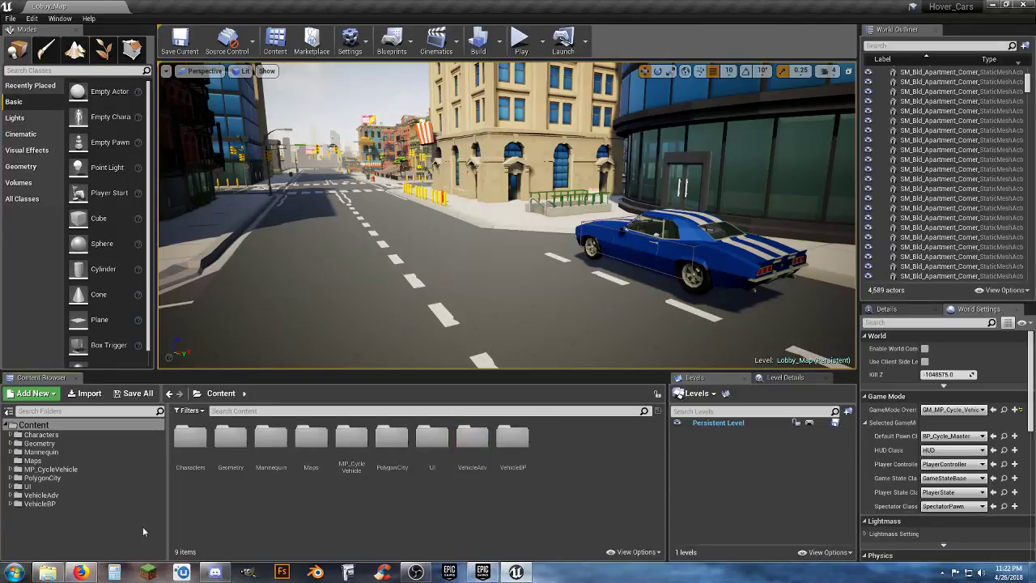
# Step: Open the MainMenuMap level from the Maps folder and launch it as a standalone game
pyautogui.click(34, 460)
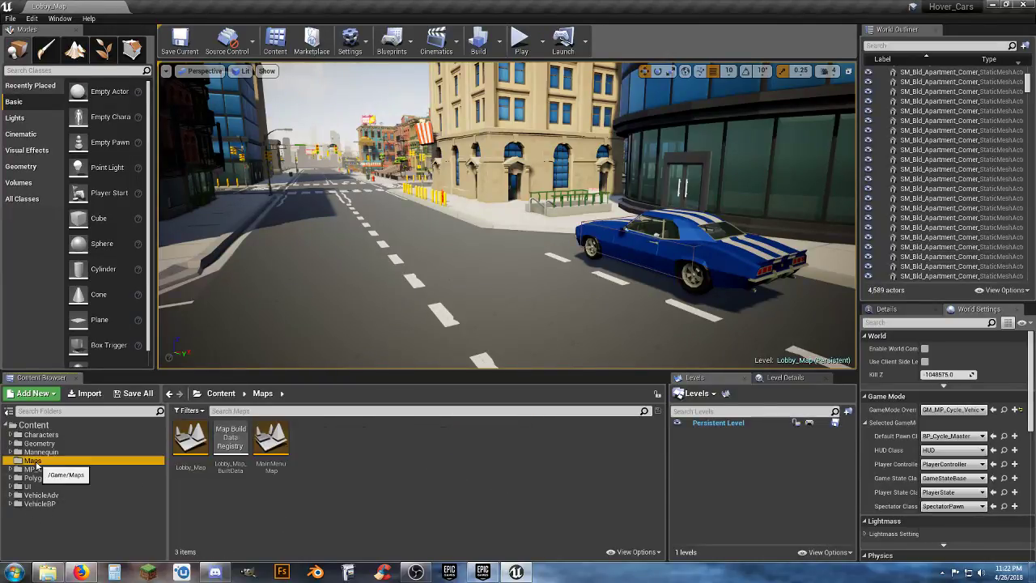
pyautogui.click(249, 496)
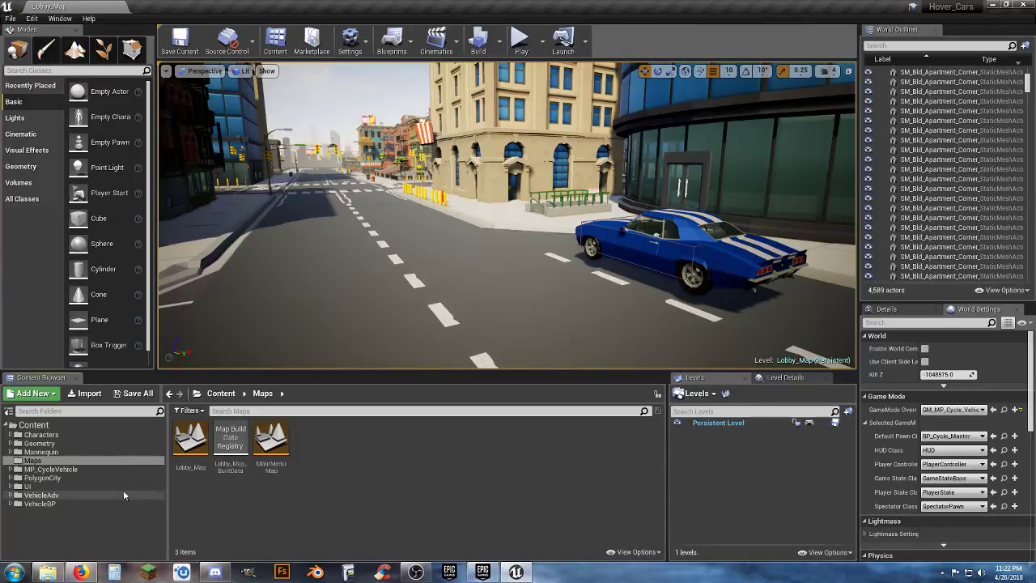
pyautogui.doubleClick(271, 444)
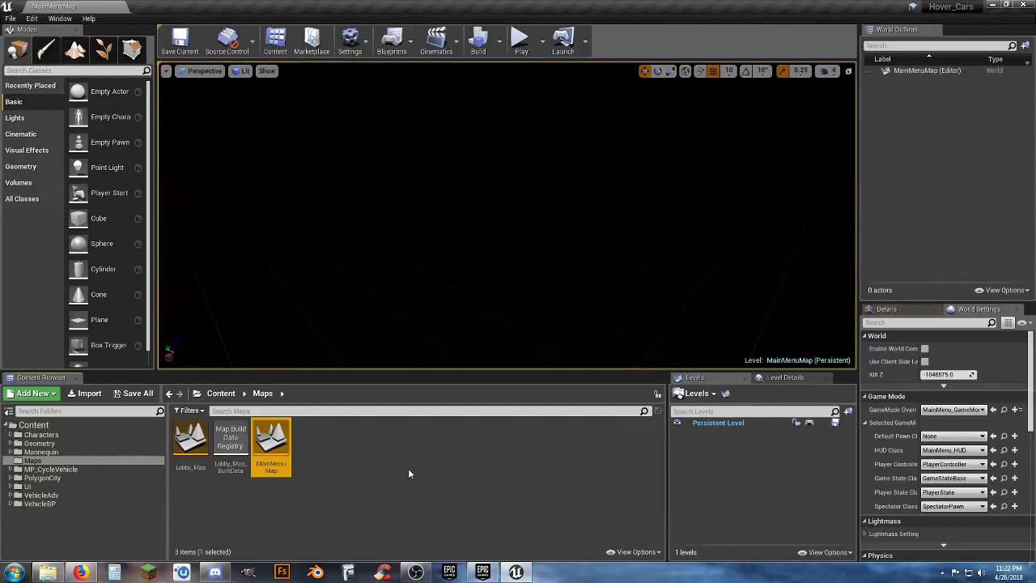
pyautogui.click(408, 471)
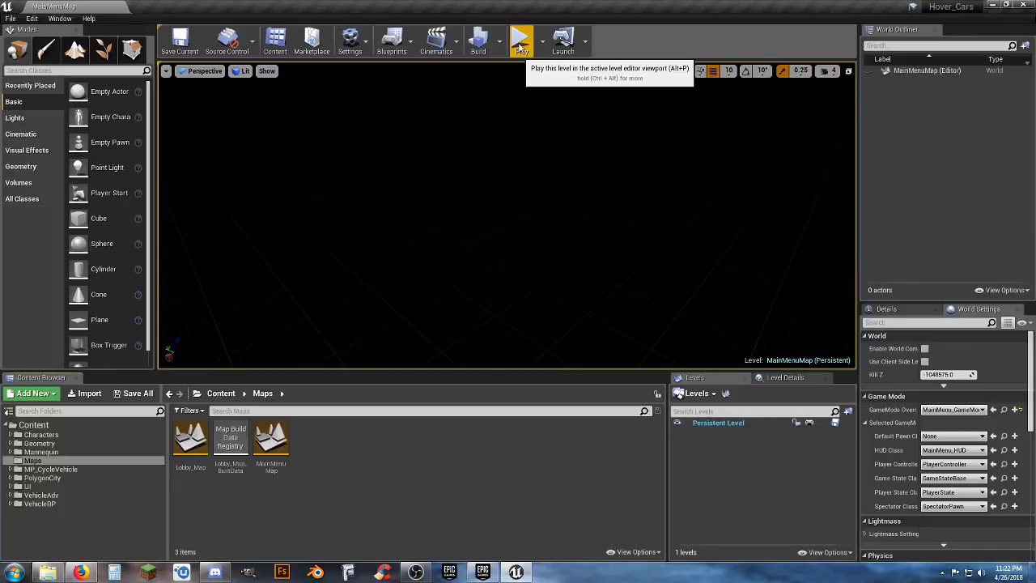
pyautogui.click(543, 42)
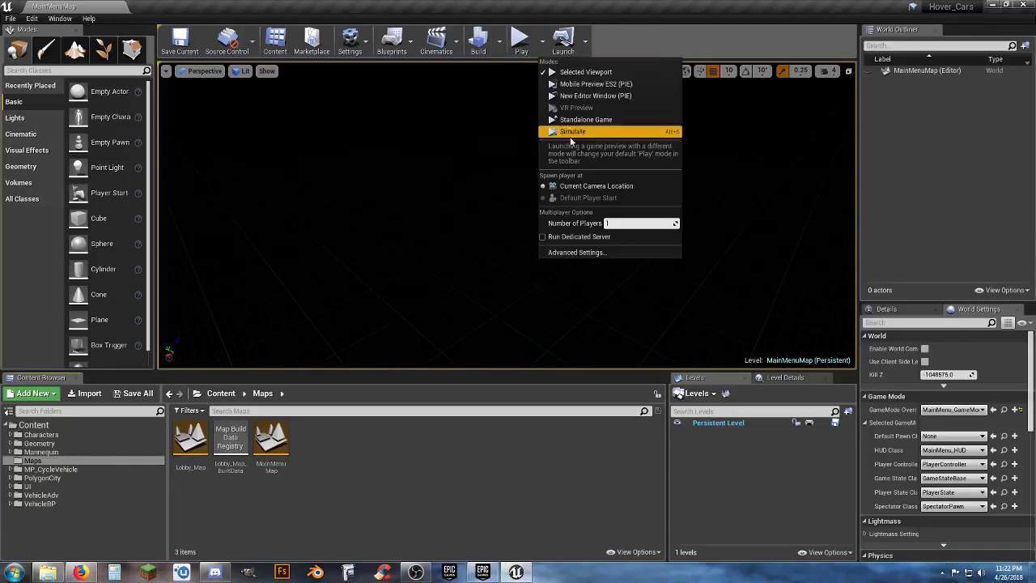
pyautogui.click(596, 119)
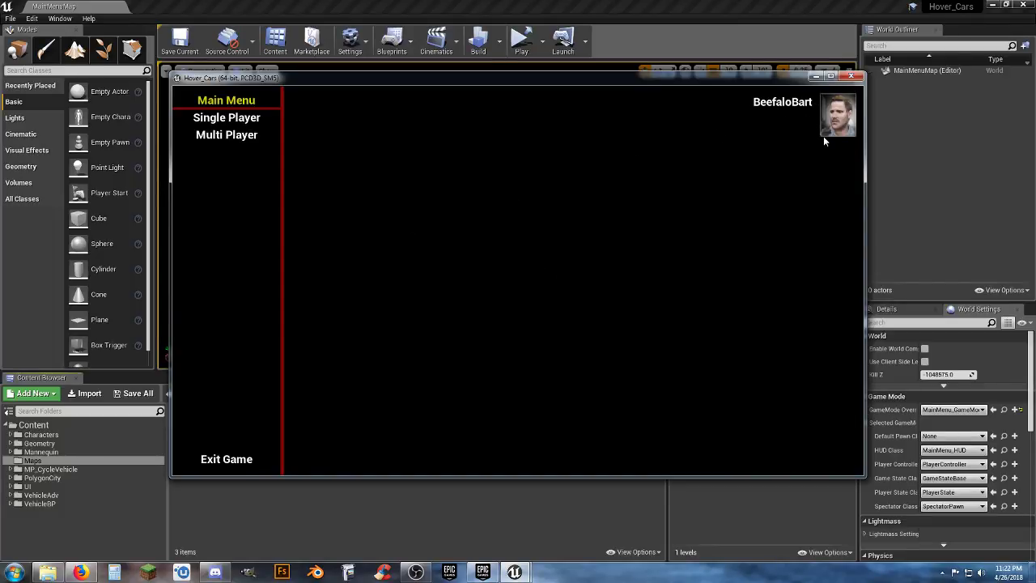
# Step: Host a multiplayer game from the game's main menu with the server name amlaklasdoike
pyautogui.click(230, 139)
pyautogui.click(243, 151)
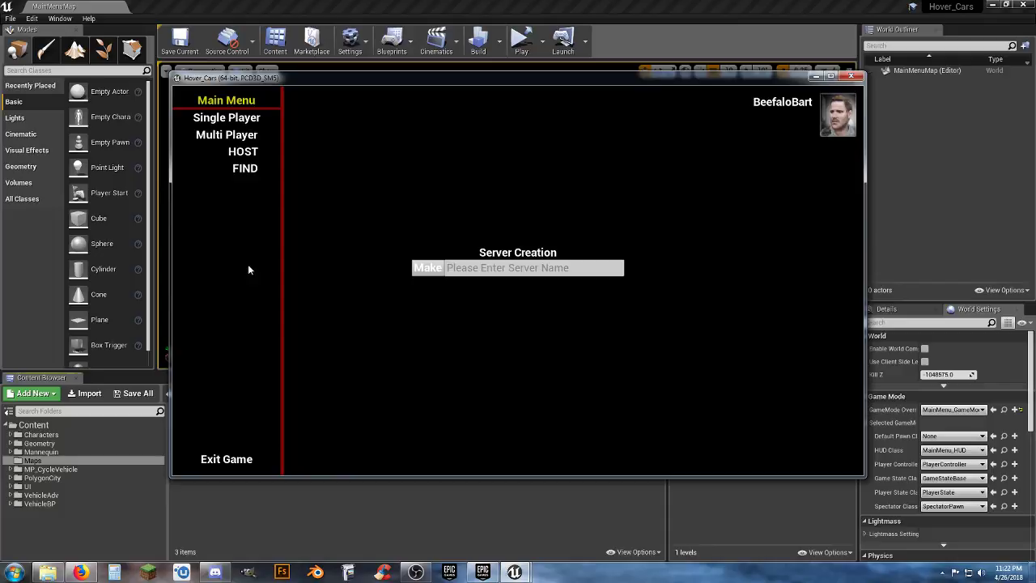
pyautogui.click(462, 266)
pyautogui.write('amla')
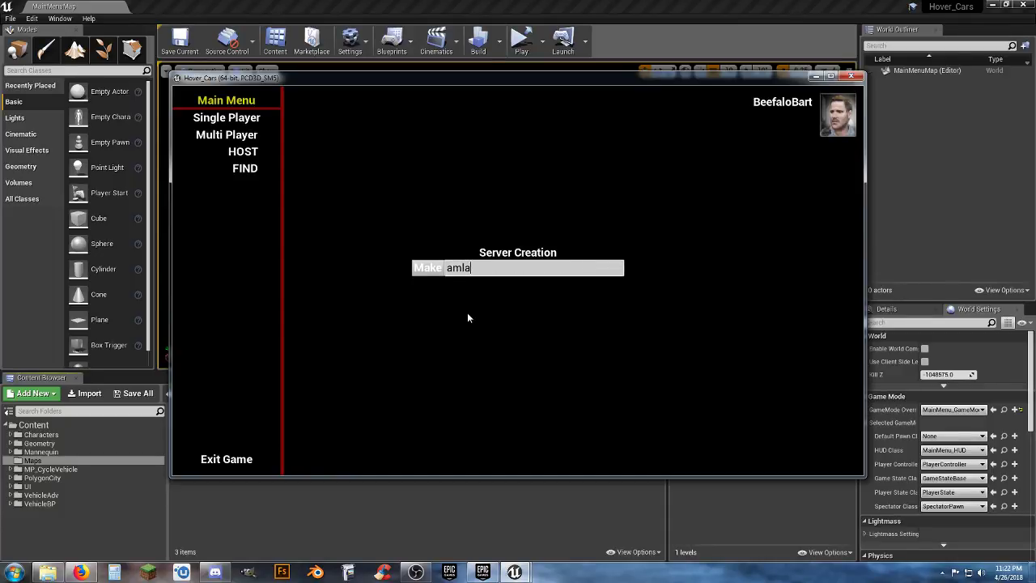
pyautogui.write('klasdoike')
pyautogui.click(437, 272)
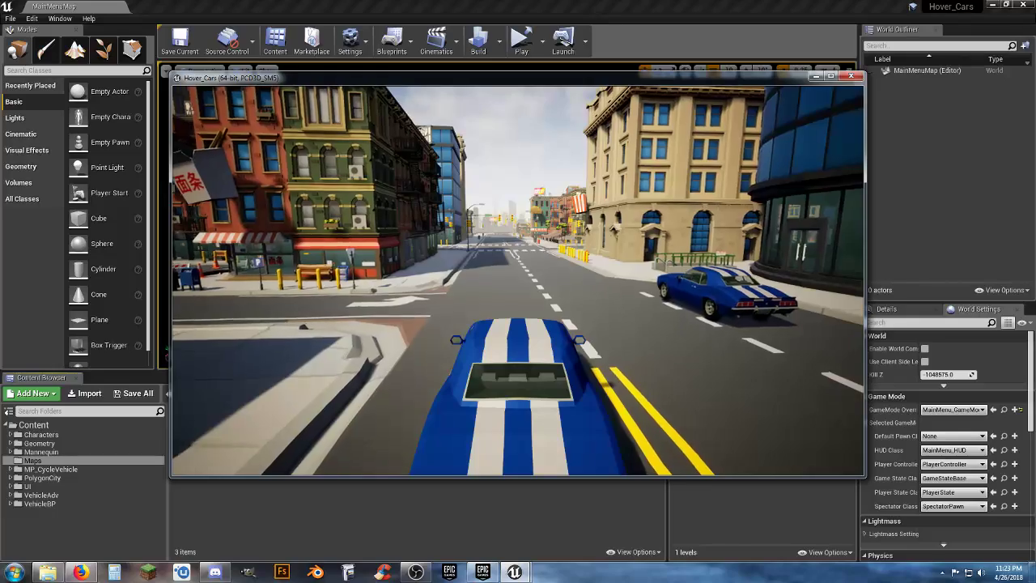
# Step: Test-drive the blue striped car along the city streets of the hosted lobby, turning at the intersections
pyautogui.press('w')
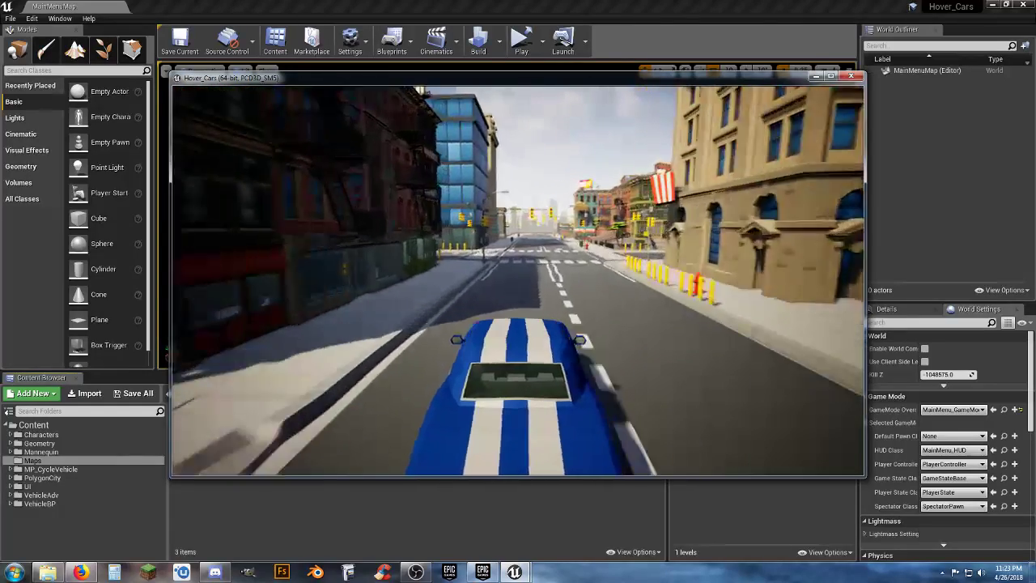
pyautogui.press('w')
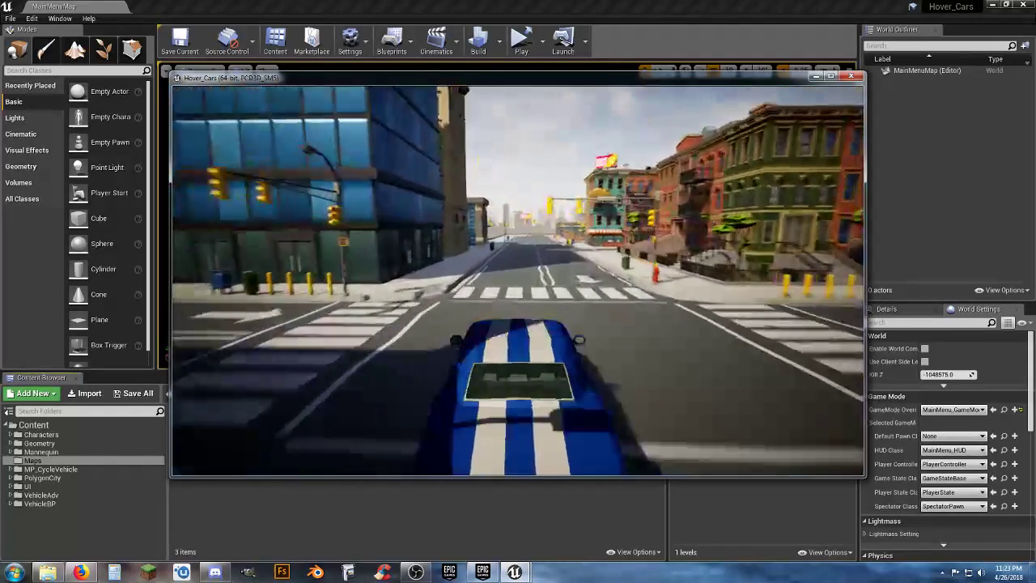
pyautogui.press('w')
pyautogui.press('a')
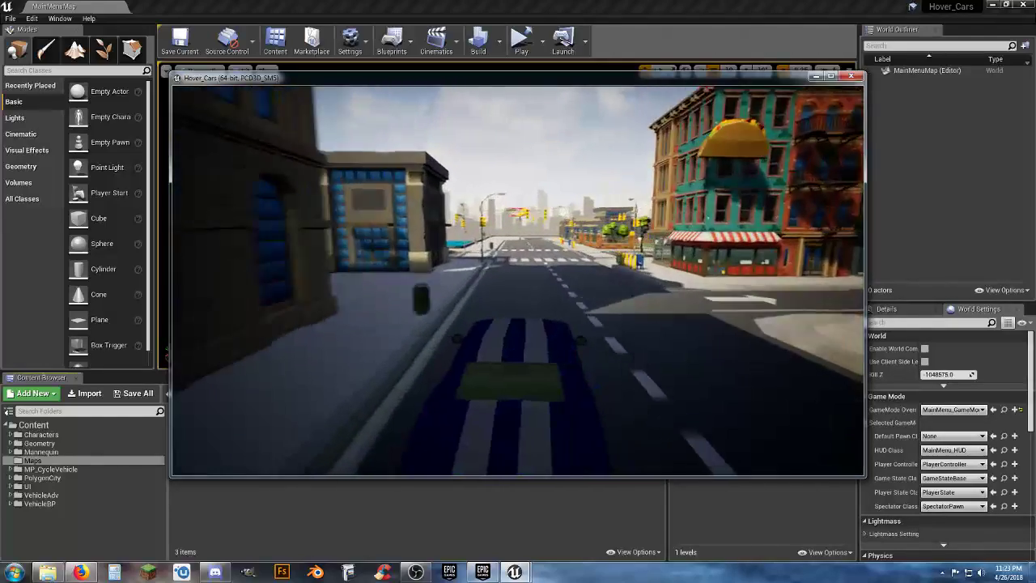
pyautogui.press('w')
pyautogui.press('d')
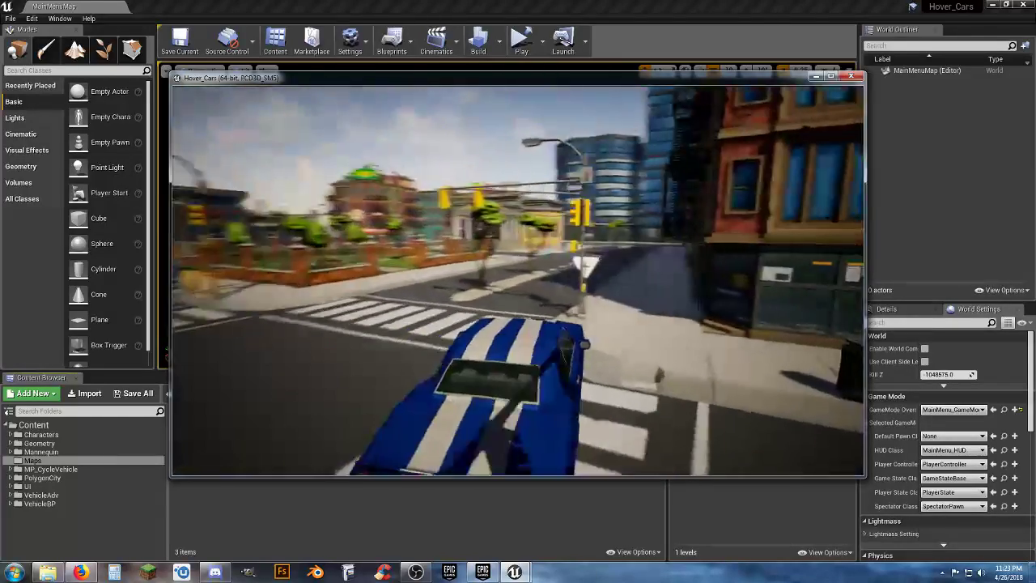
pyautogui.press('w')
pyautogui.press('d')
pyautogui.press('w')
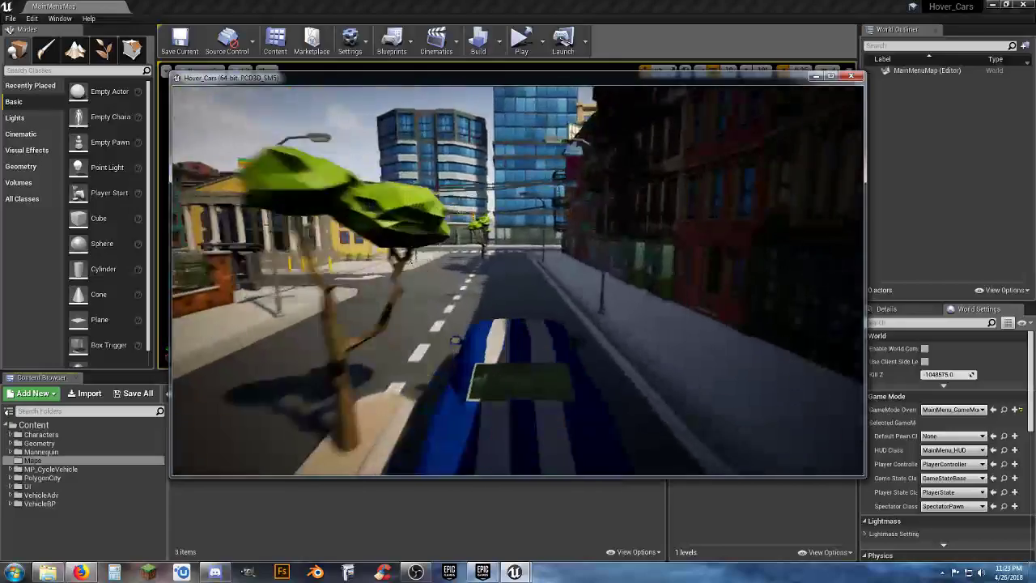
pyautogui.press('a')
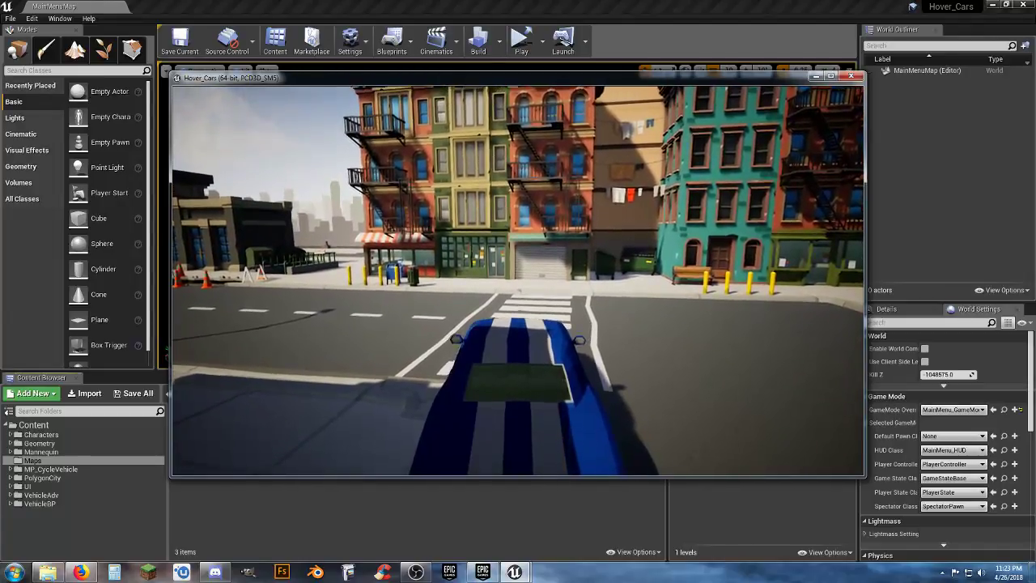
# Step: Close the standalone Hover_Cars game window and return to the level editor
pyautogui.press('Escape')
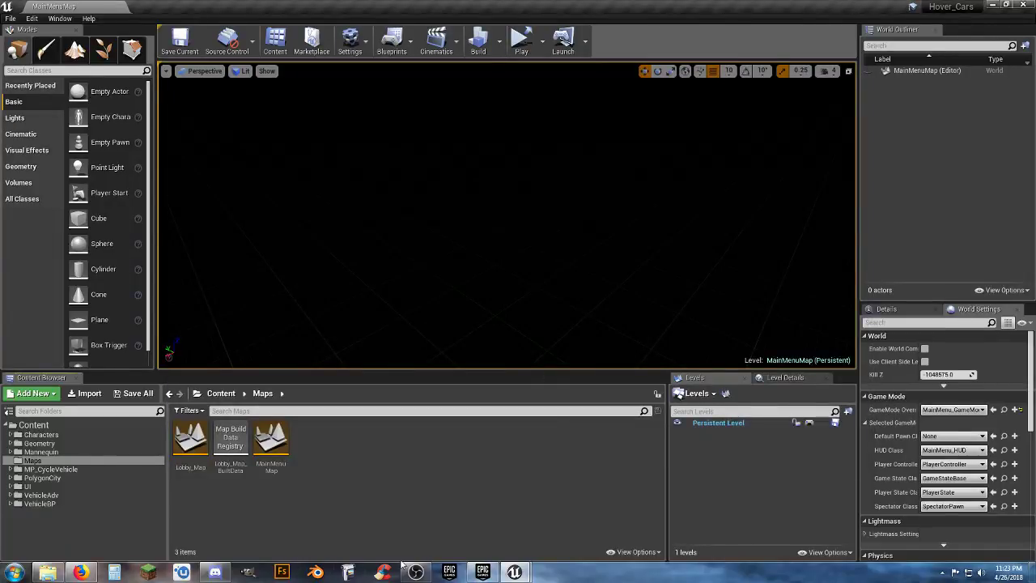
pyautogui.moveTo(513, 572)
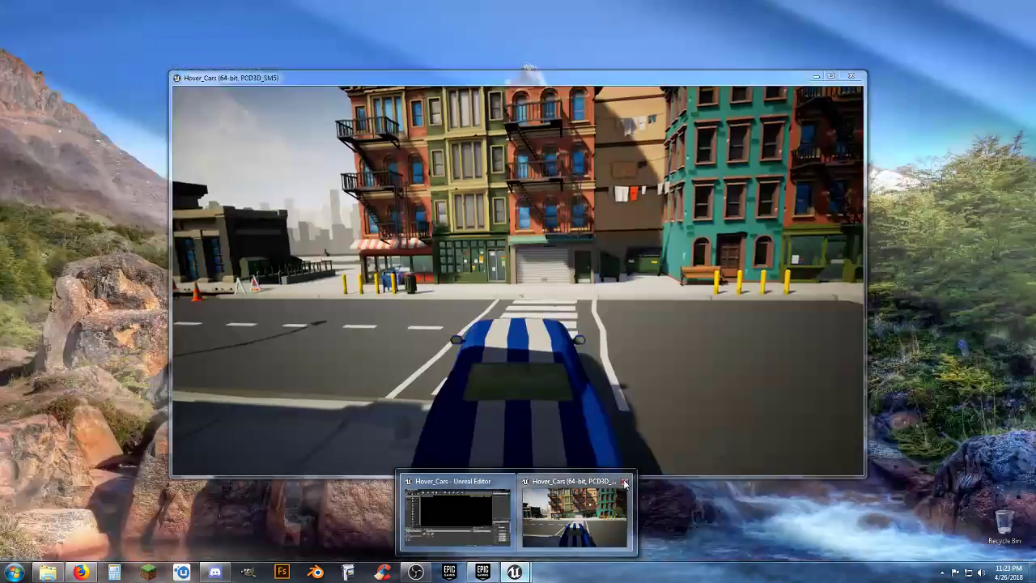
pyautogui.click(624, 484)
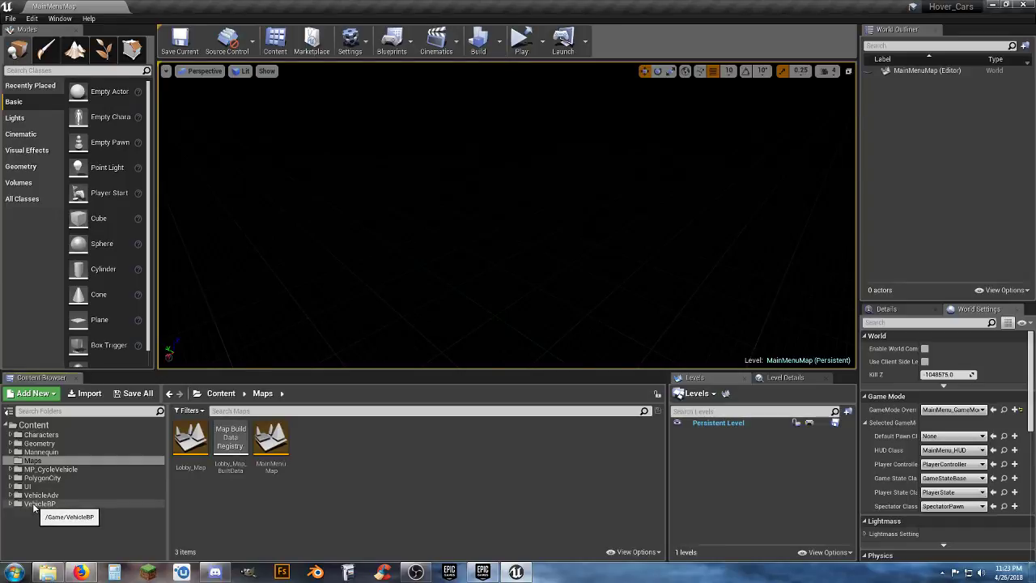
# Step: Open the Player_Base blueprint from the Blueprints folder under Characters/Player
pyautogui.click(26, 462)
pyautogui.click(11, 435)
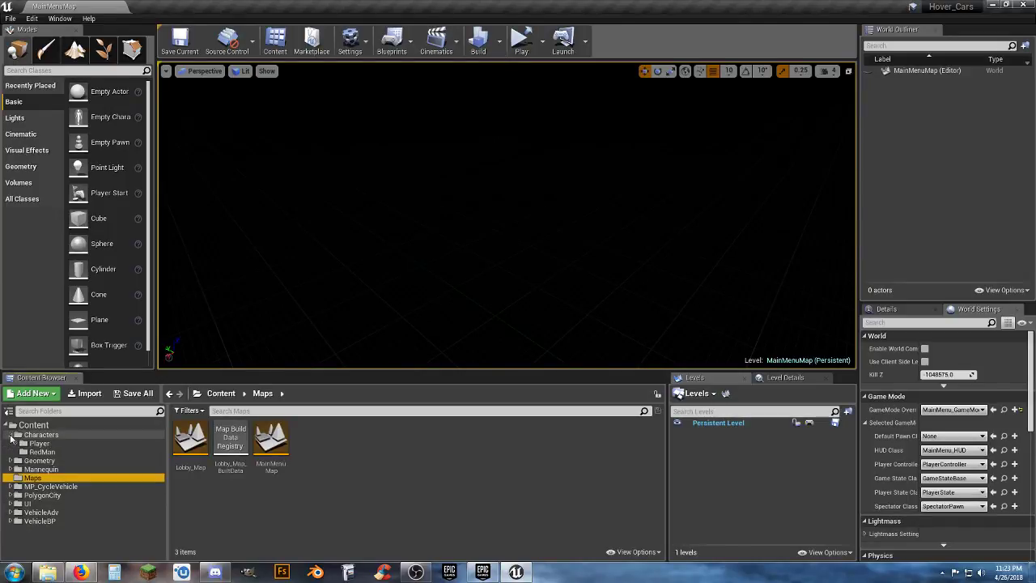
pyautogui.click(16, 443)
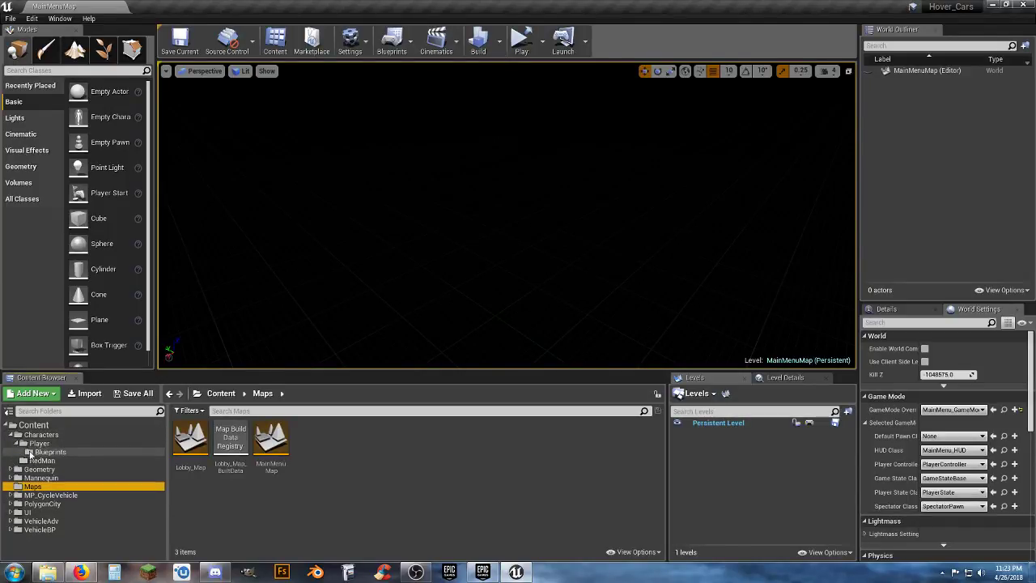
pyautogui.click(38, 453)
pyautogui.doubleClick(192, 440)
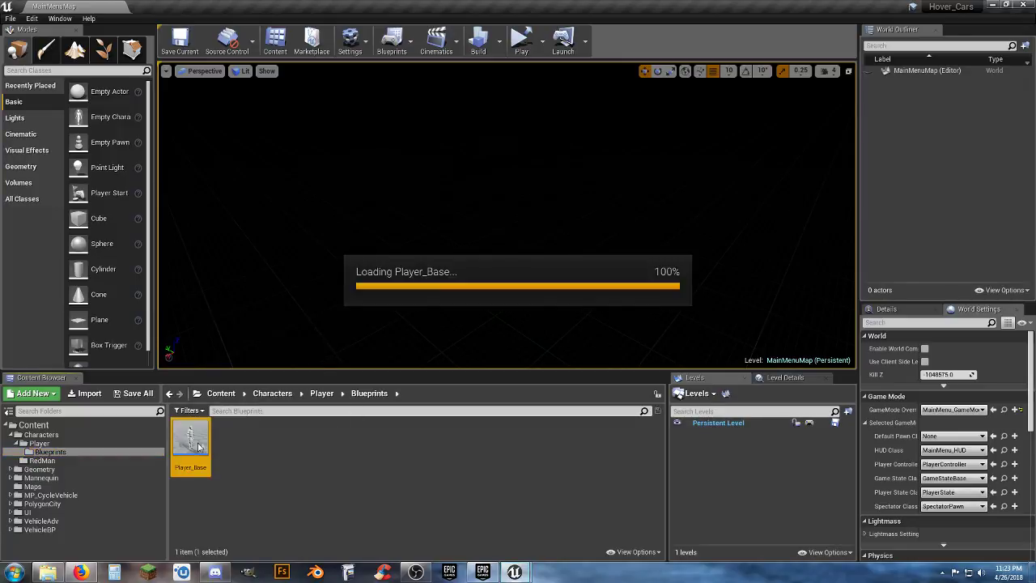
# Step: Copy the whole Escape Menu comment group with its nodes from the Player_Base Event Graph, and close the blueprint
pyautogui.scroll(7, 457, 159)
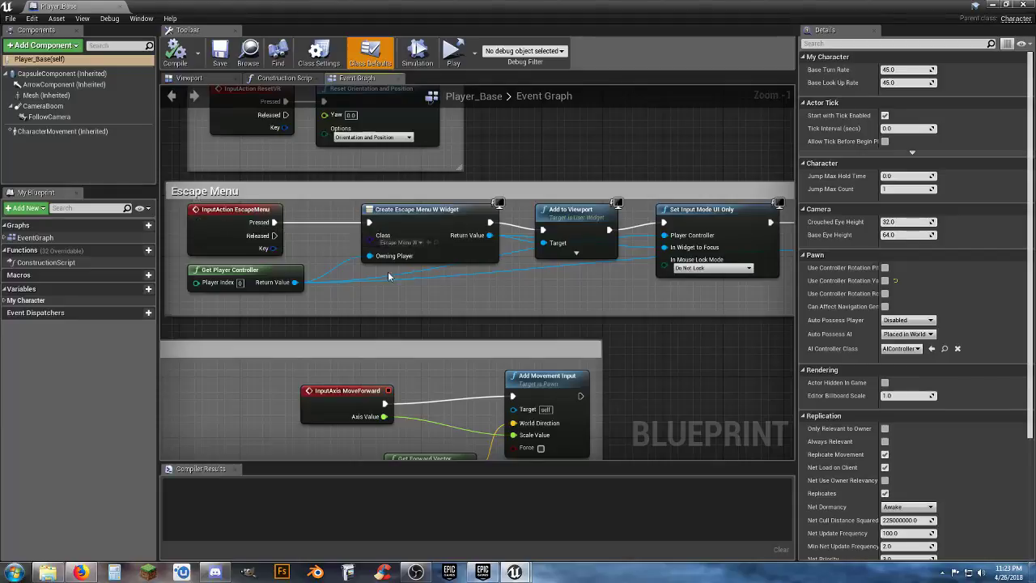
pyautogui.scroll(-1, 605, 294)
pyautogui.moveTo(702, 324); pyautogui.dragTo(639, 331, button='right')
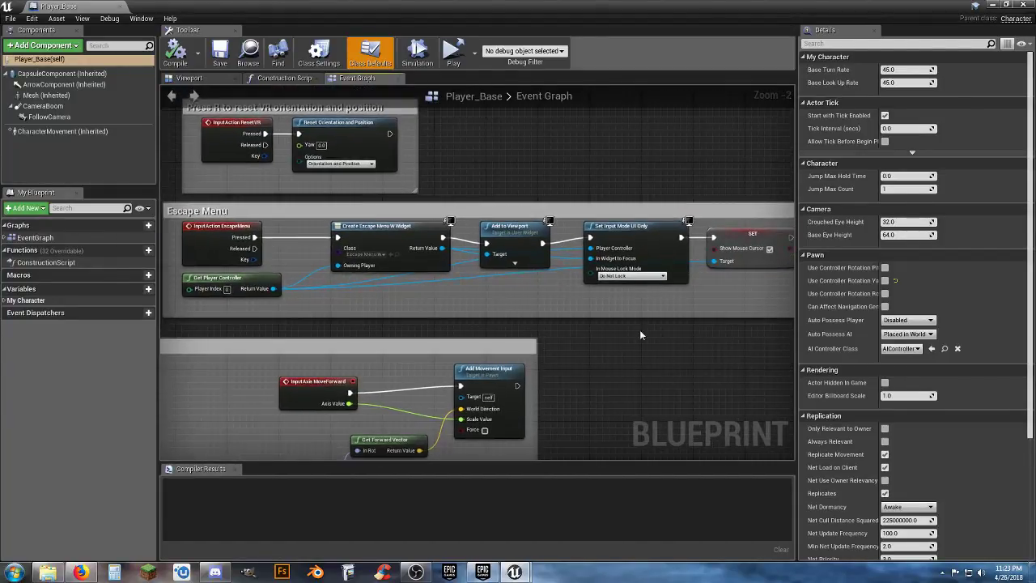
pyautogui.scroll(-1, 639, 330)
pyautogui.scroll(-1, 711, 333)
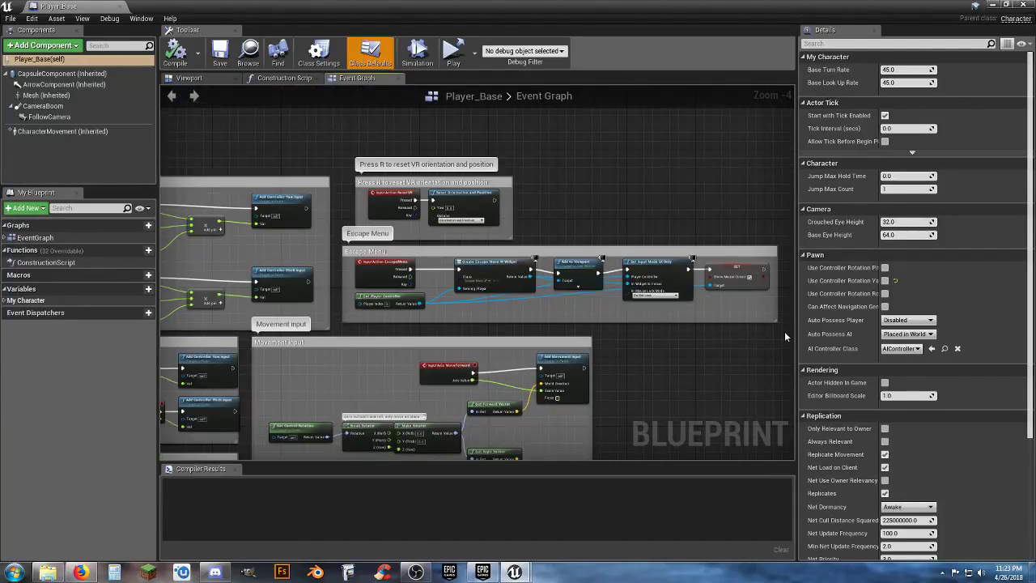
pyautogui.moveTo(783, 326); pyautogui.dragTo(329, 243)
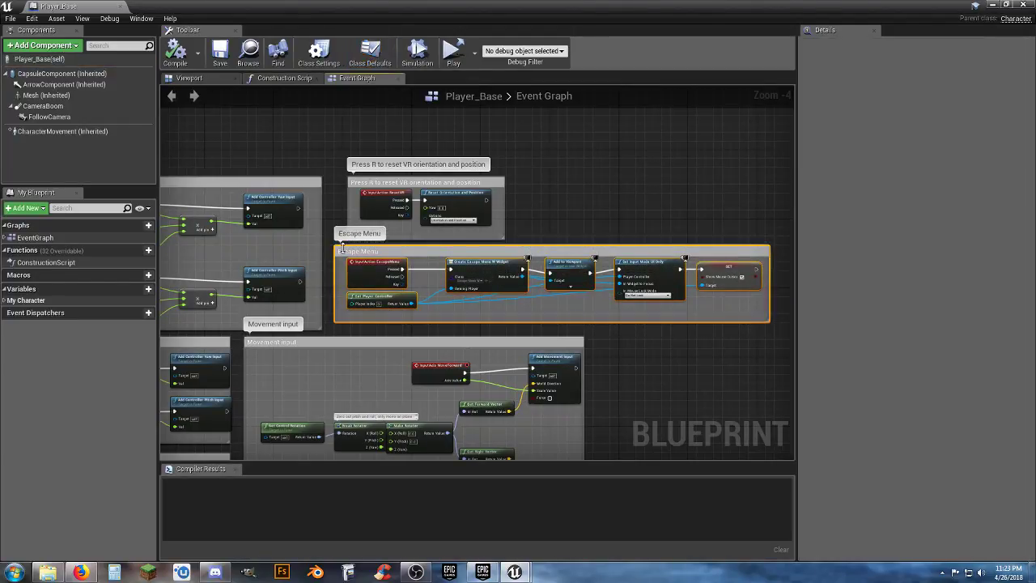
pyautogui.click(114, 10)
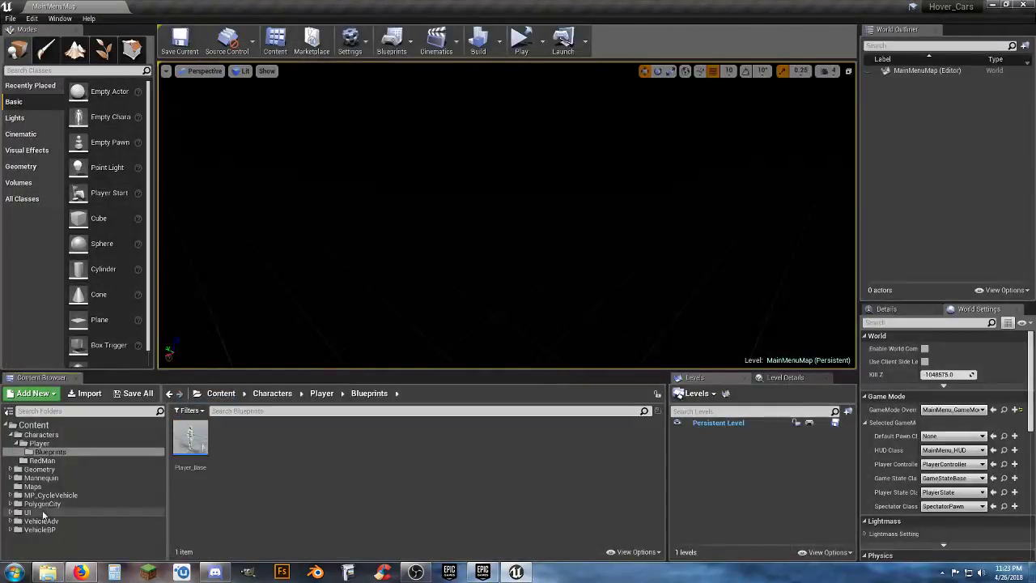
# Step: Open the BP_Cycle_Master blueprint from MP_CycleVehicle/Vehicles/Cycle/Blueprints
pyautogui.click(12, 495)
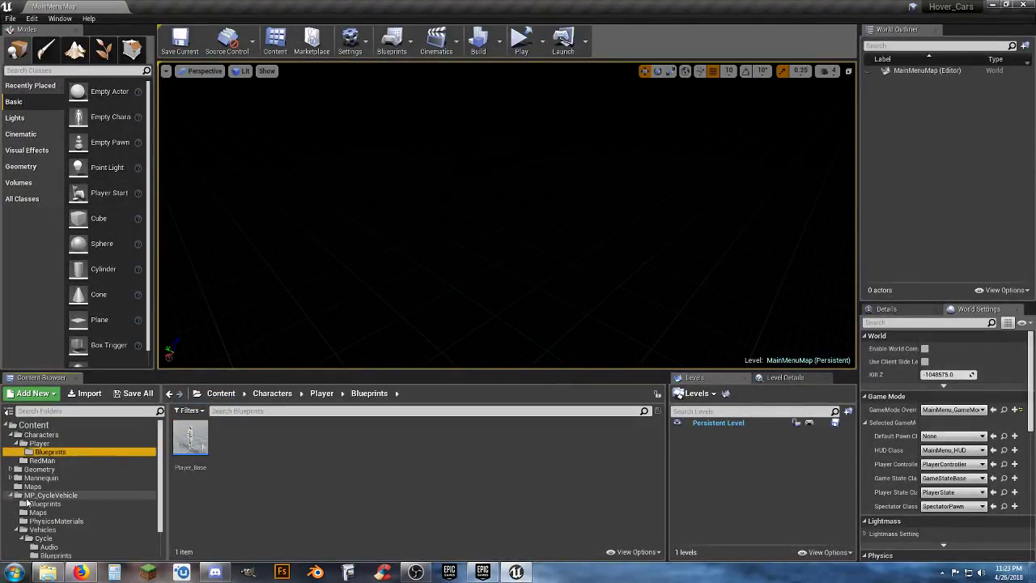
pyautogui.click(55, 555)
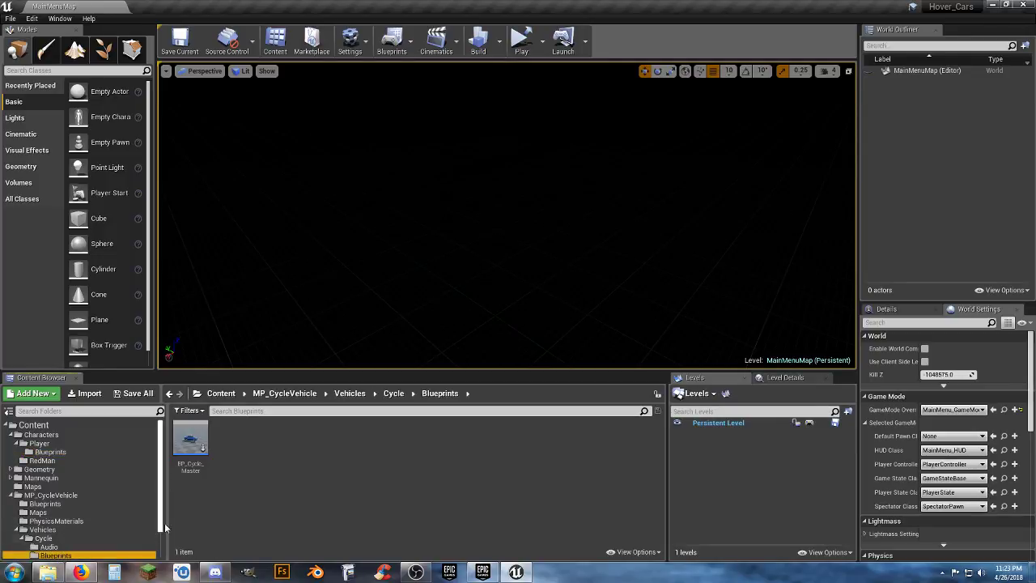
pyautogui.doubleClick(190, 444)
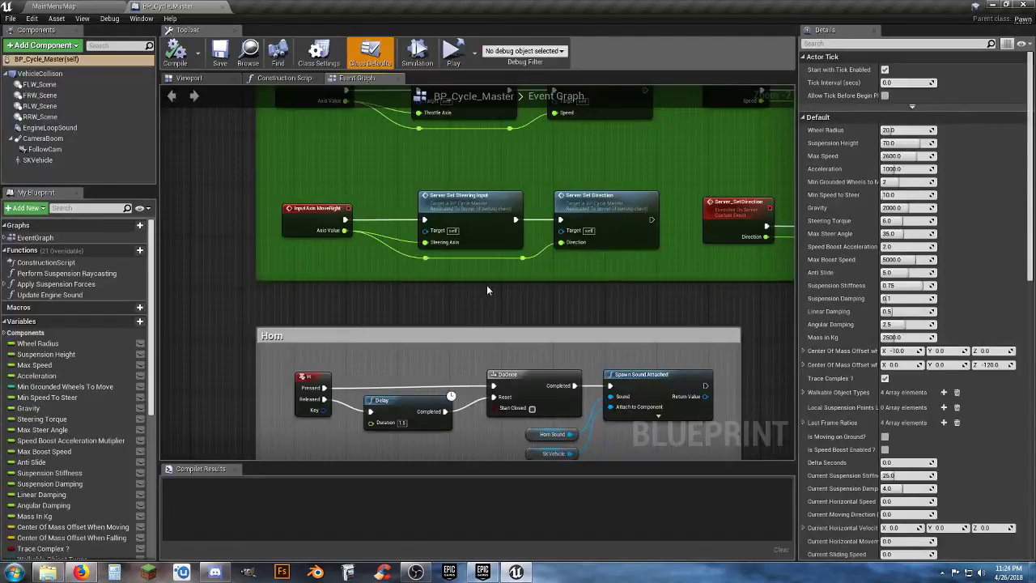
# Step: Paste the copied Escape Menu group into the empty area below the last comment group of the Event Graph
pyautogui.scroll(-3, 487, 287)
pyautogui.moveTo(557, 289); pyautogui.dragTo(248, 280, button='right')
pyautogui.press('Home')
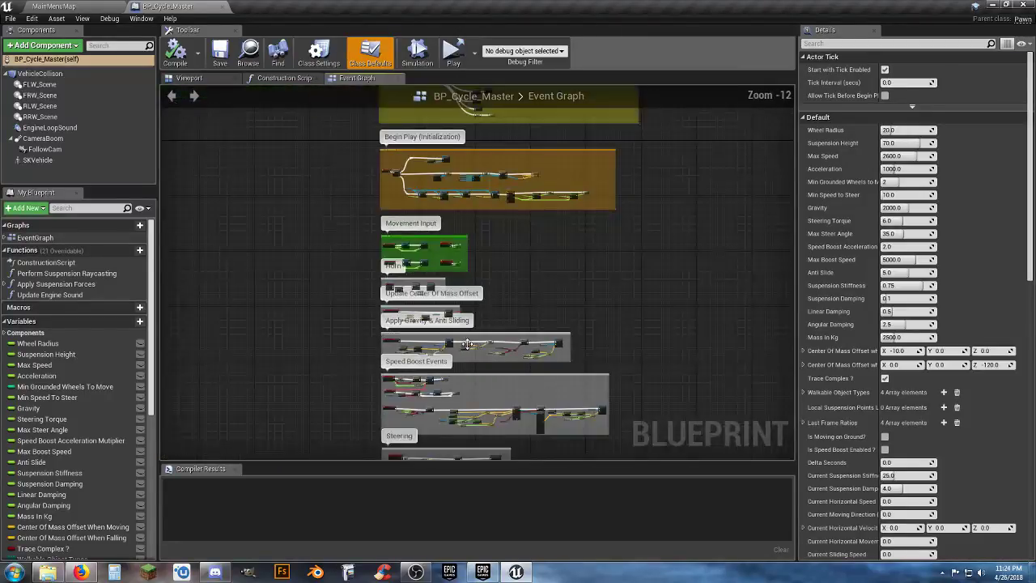
pyautogui.moveTo(473, 244); pyautogui.dragTo(472, 123, button='right')
pyautogui.scroll(10, 426, 339)
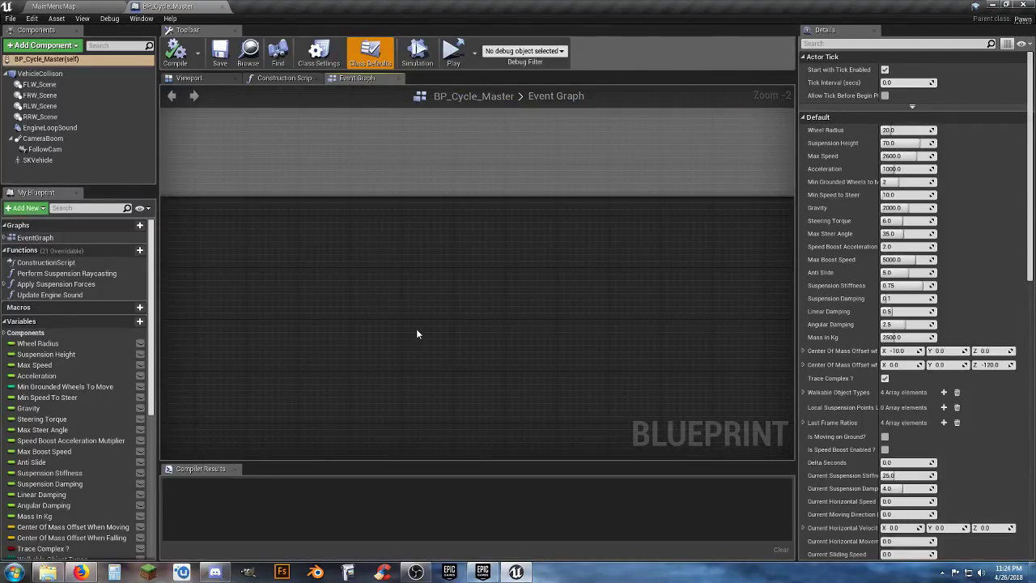
pyautogui.hotkey('ctrl', 'v')
# Step: Align the pasted Escape Menu group directly beneath the comment group above it, then compile, save and close the blueprint
pyautogui.moveTo(381, 282); pyautogui.dragTo(629, 304, button='right')
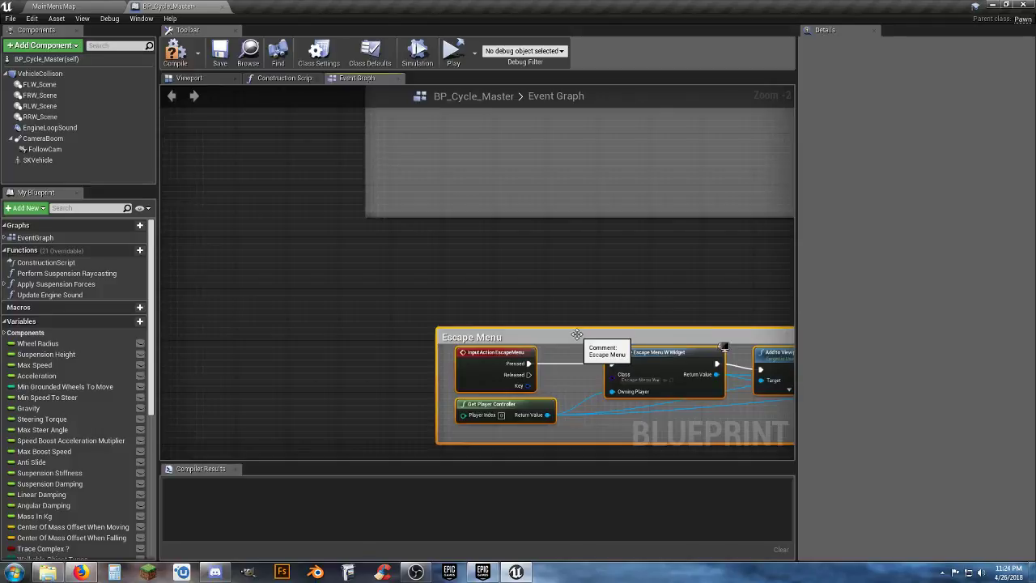
pyautogui.moveTo(577, 334); pyautogui.dragTo(503, 246)
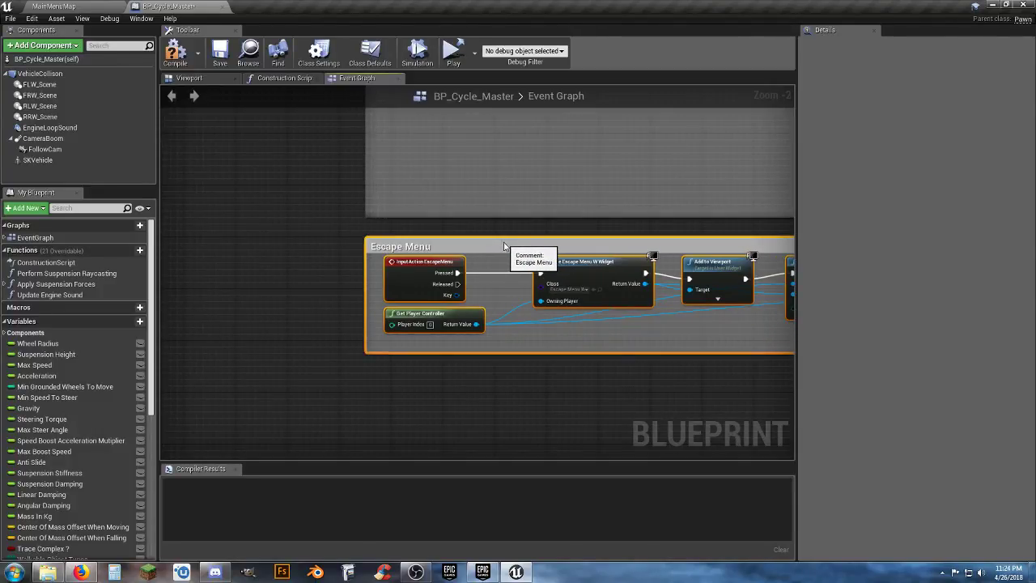
pyautogui.click(475, 422)
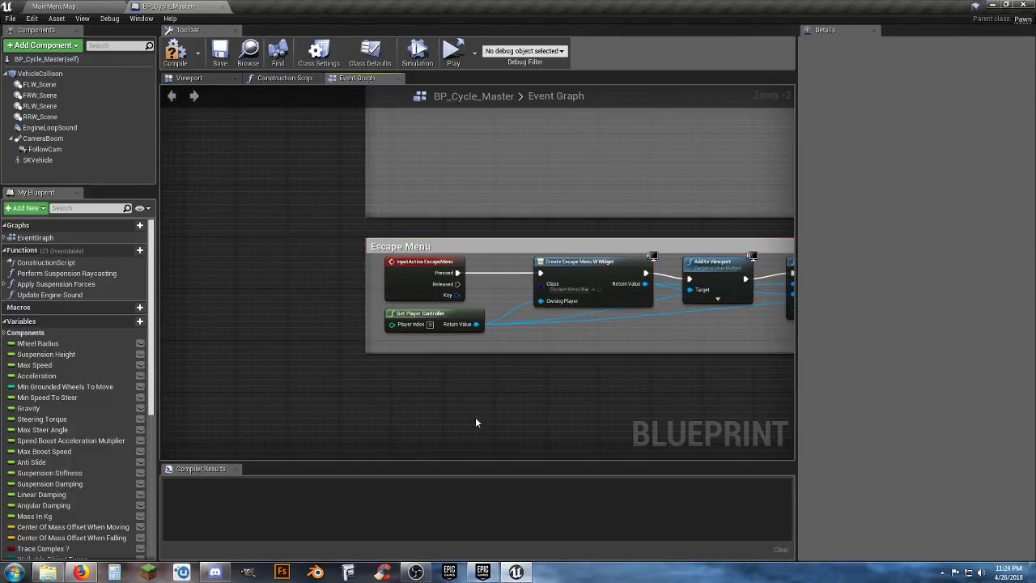
pyautogui.click(218, 55)
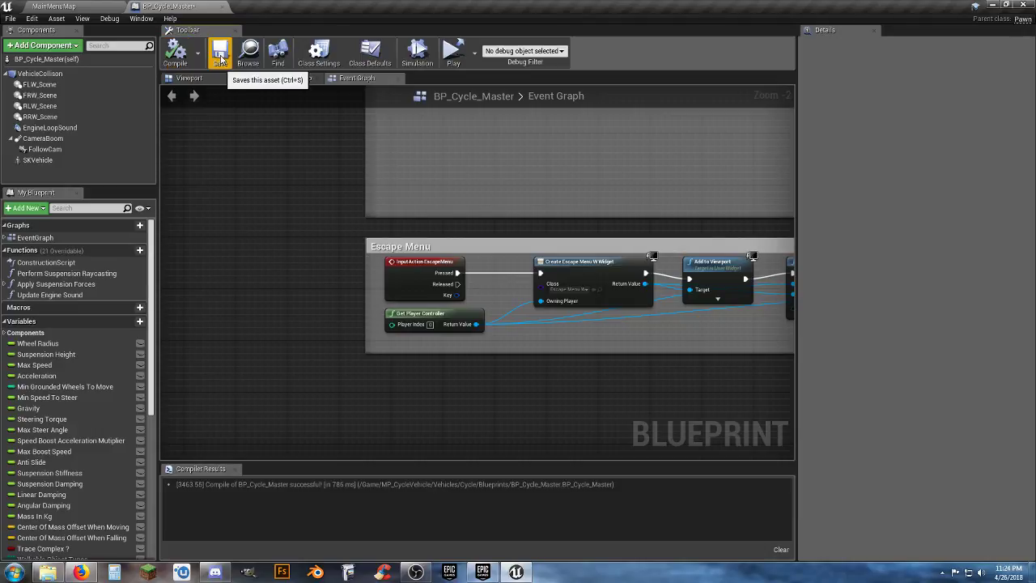
pyautogui.click(222, 7)
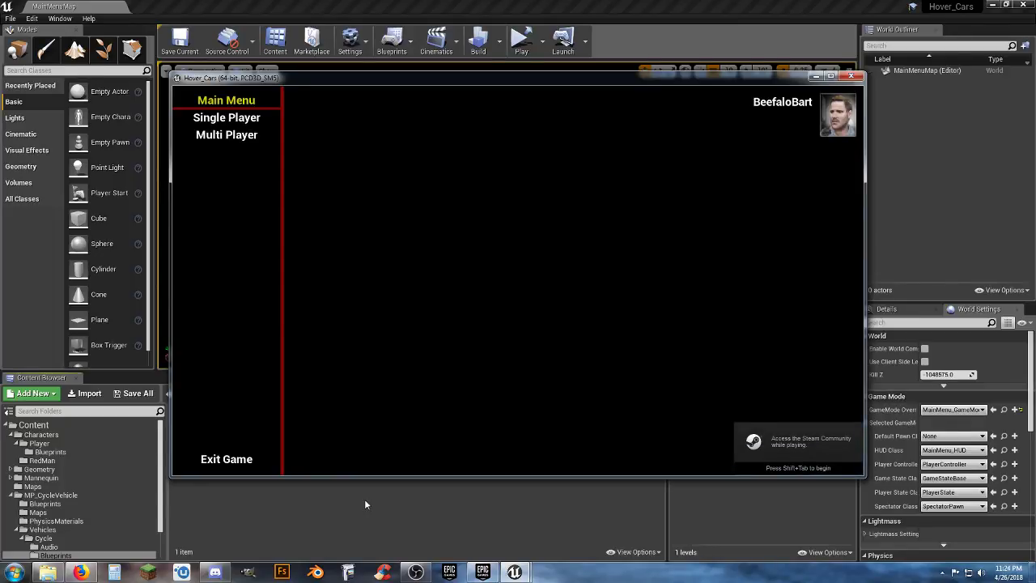
# Step: Host a multiplayer game from the standalone game's main menu with the server name asdf
pyautogui.click(247, 146)
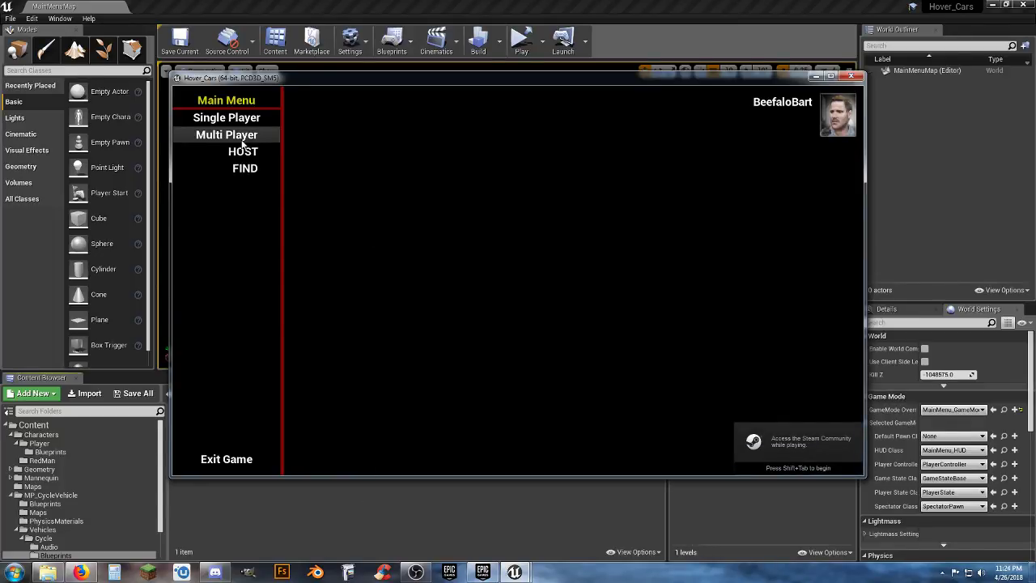
pyautogui.click(244, 151)
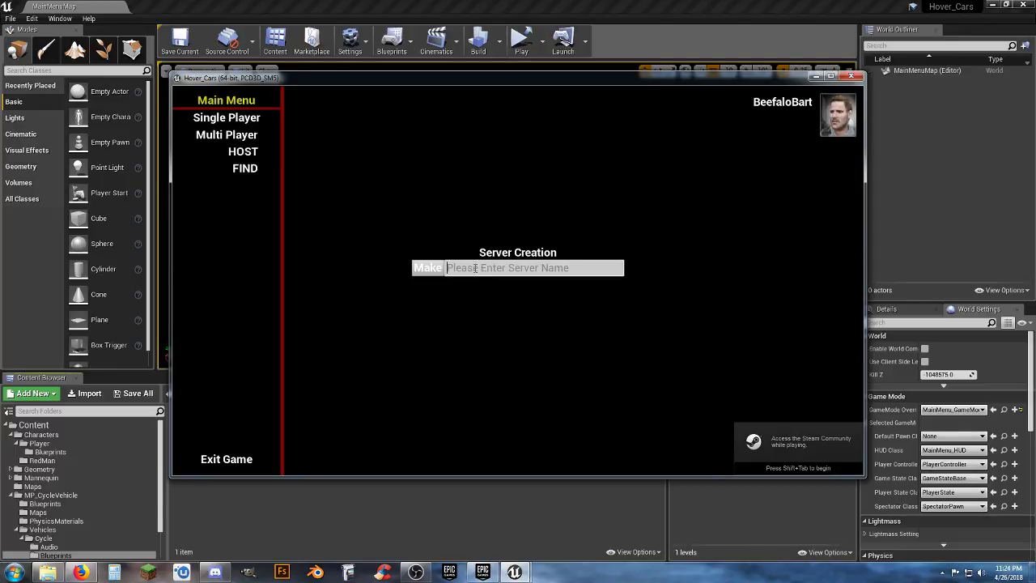
pyautogui.write('asdf')
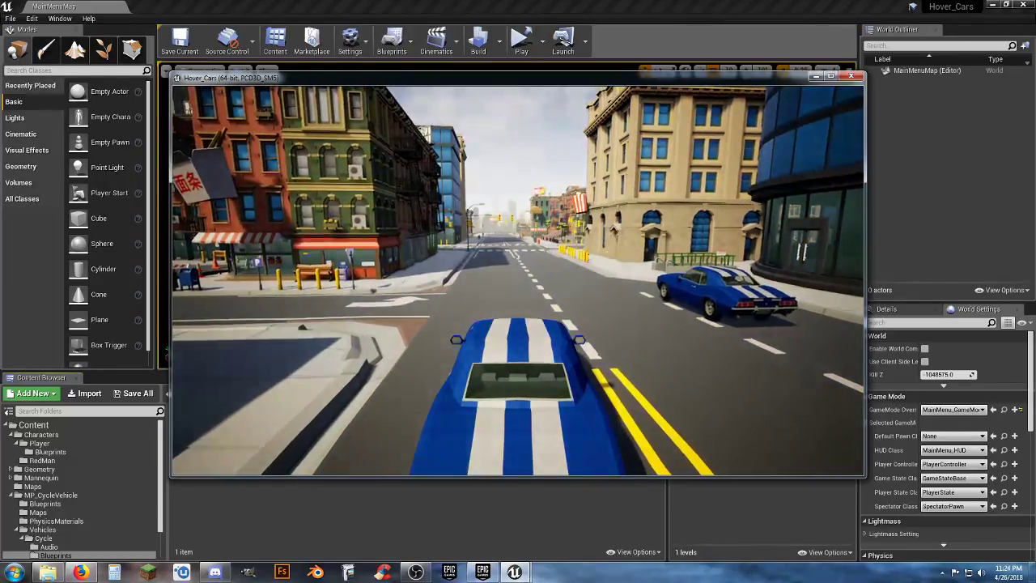
# Step: Test-drive the blue striped car around the city blocks, then return to the main menu through the in-game escape menu
pyautogui.press('w')
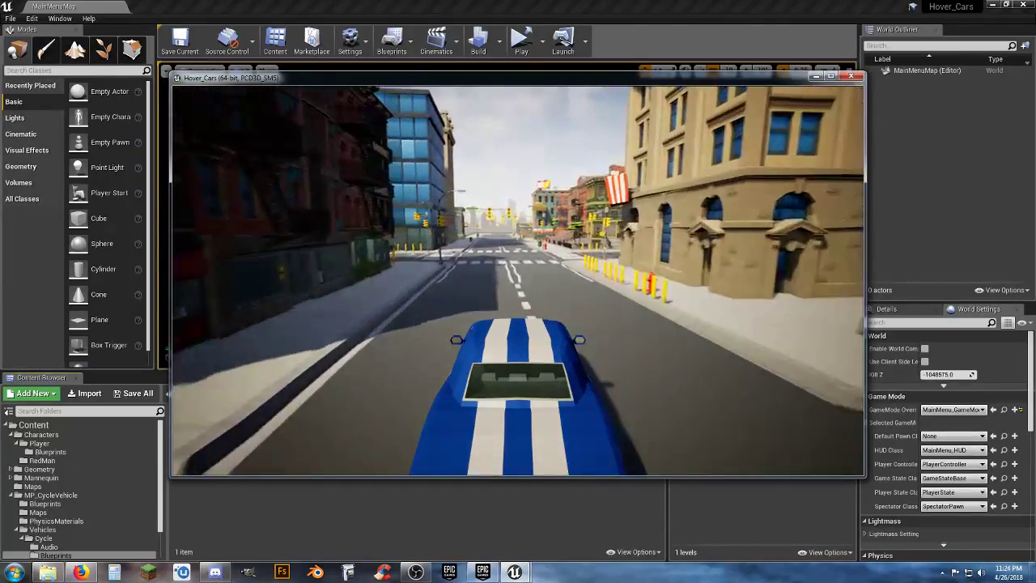
pyautogui.press('a')
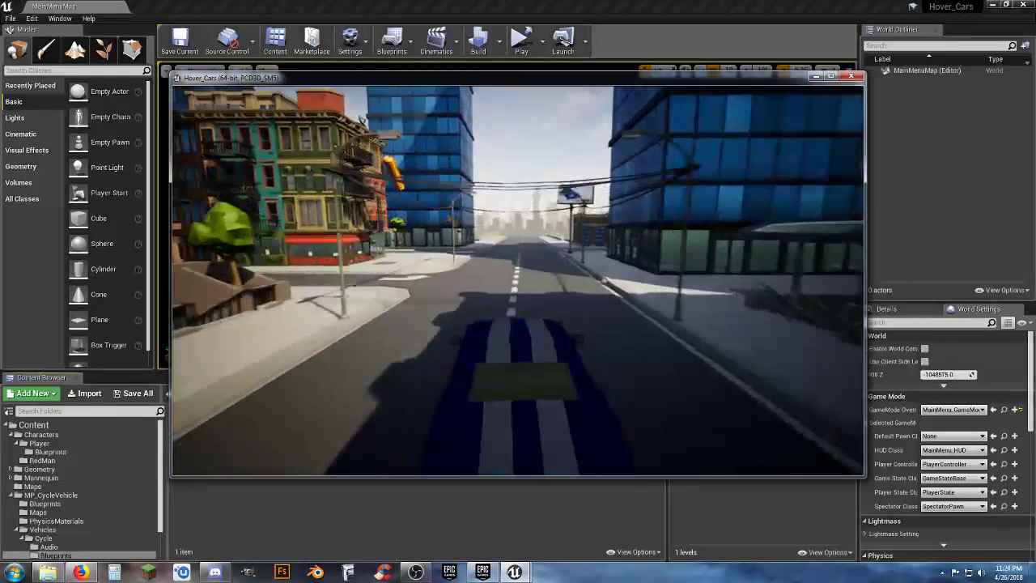
pyautogui.press('a')
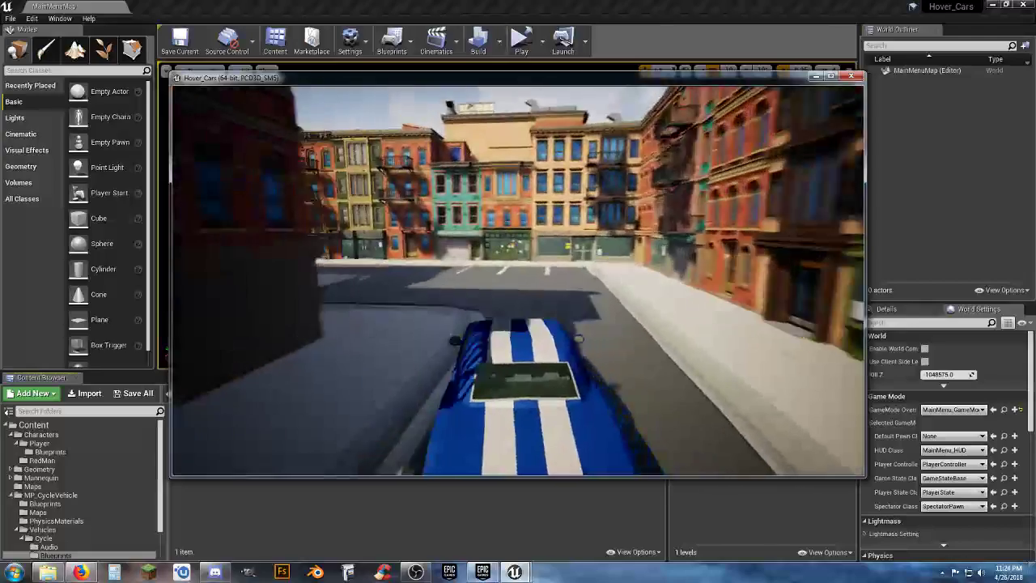
pyautogui.press('a')
pyautogui.press('a')
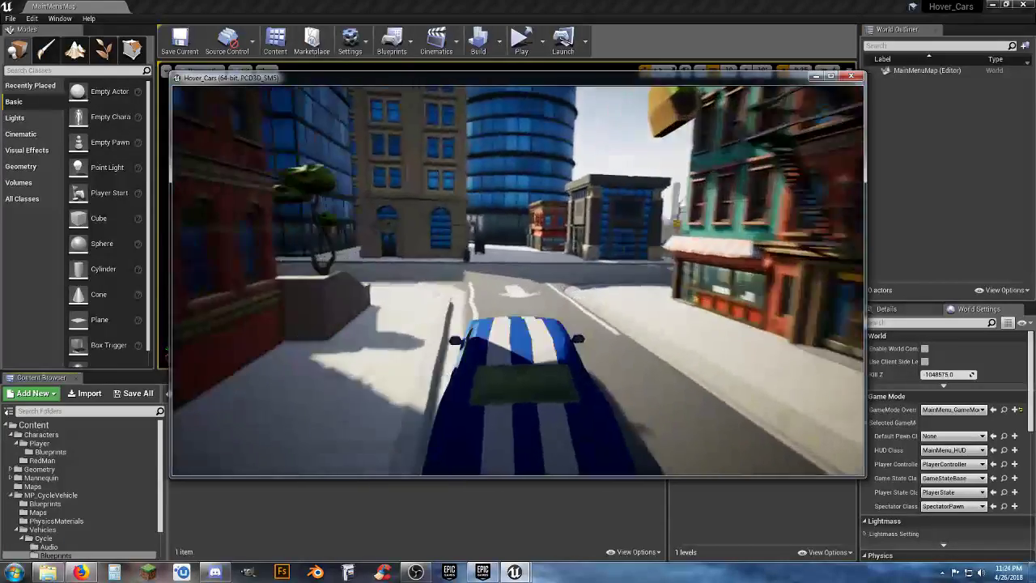
pyautogui.press('d')
pyautogui.press('Escape')
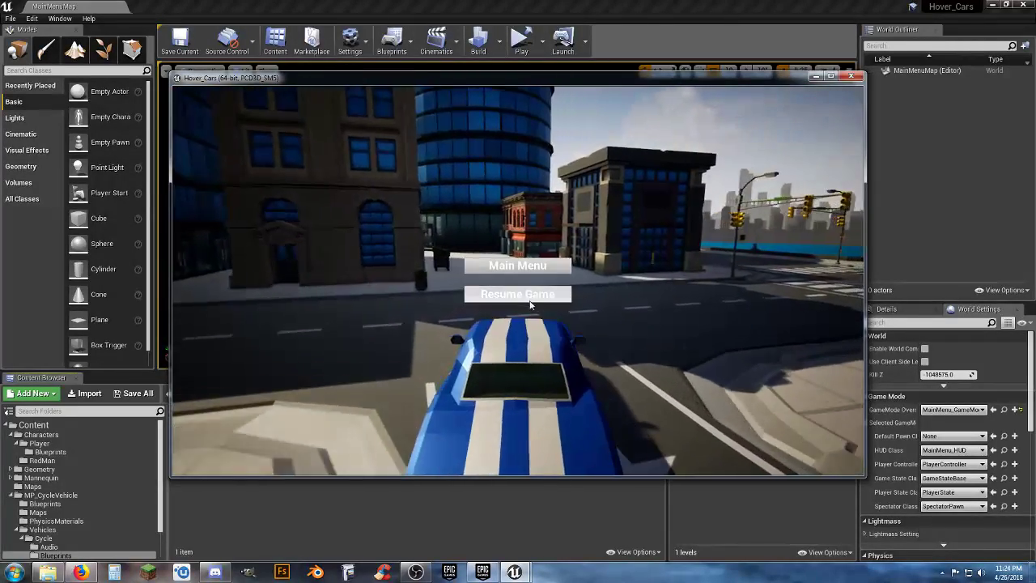
pyautogui.click(528, 267)
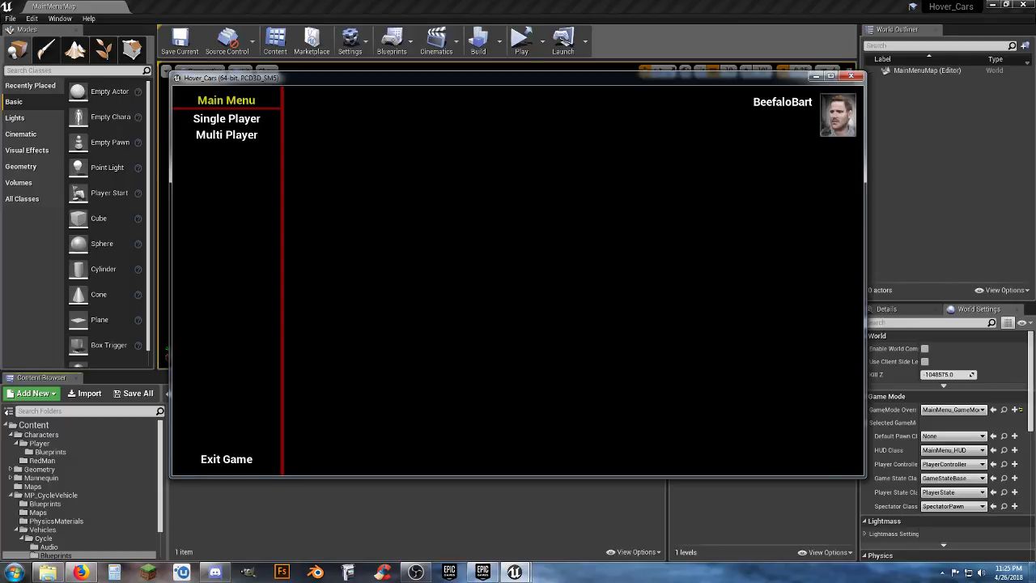
# Step: Drive the car again down the street and right at the intersection, then leave for the main menu via the escape menu
pyautogui.press('w')
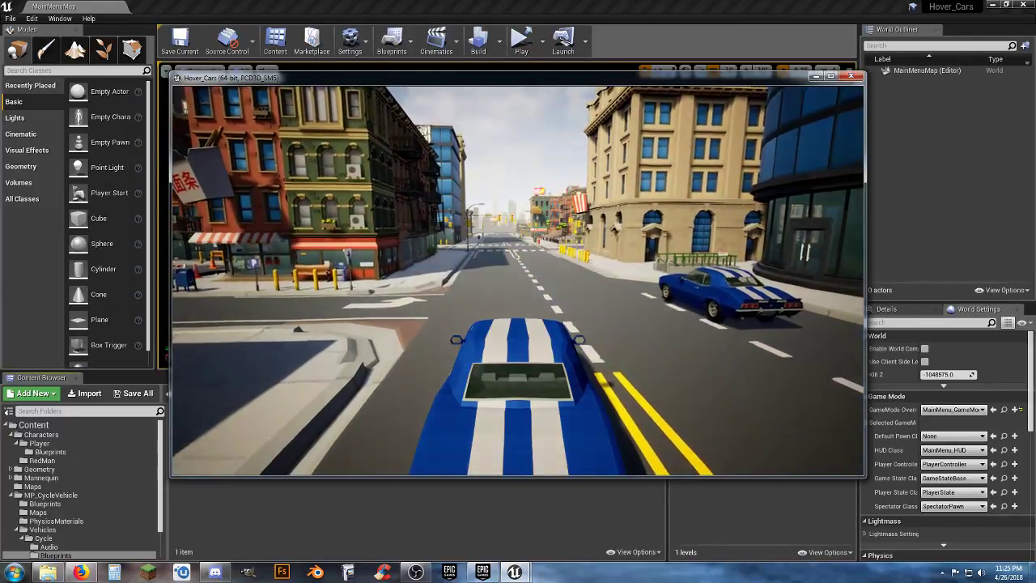
pyautogui.press('d')
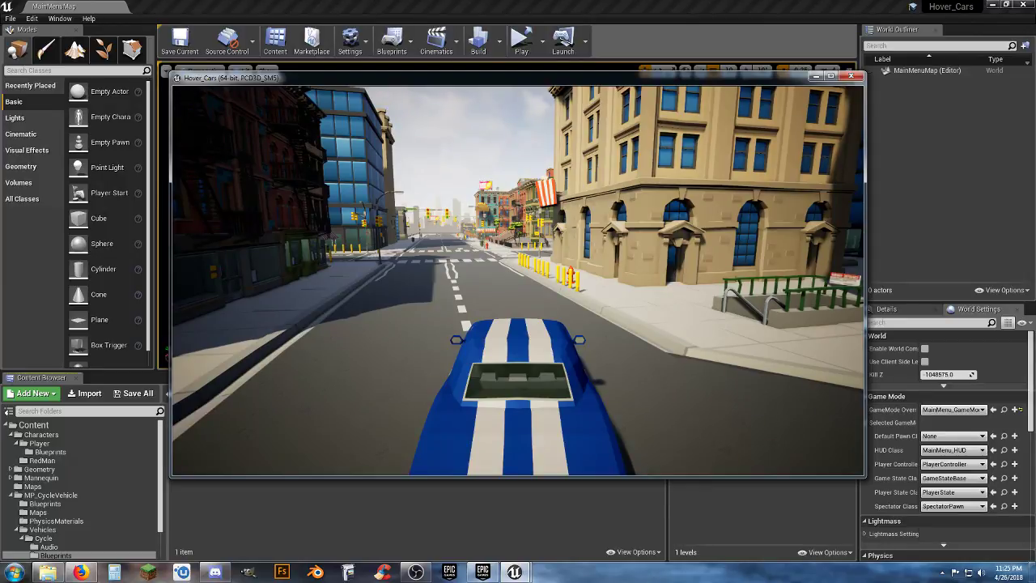
pyautogui.press('w')
pyautogui.press('a')
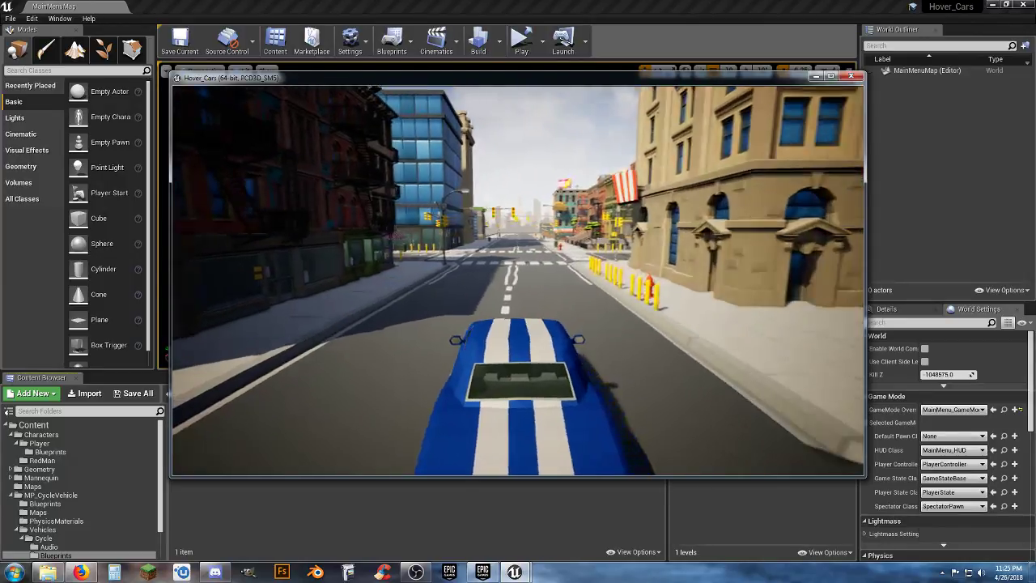
pyautogui.press('w')
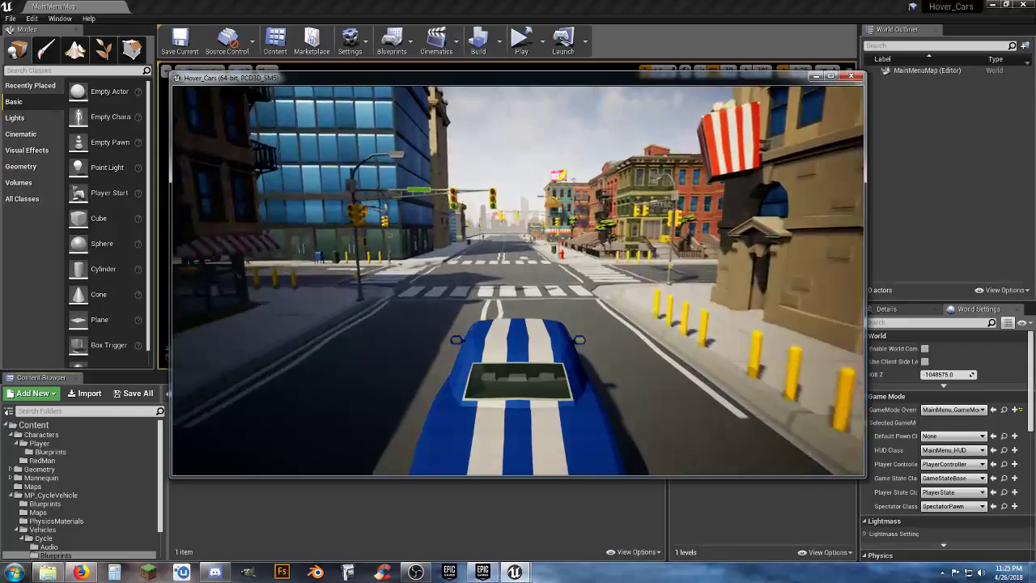
pyautogui.press('w')
pyautogui.press('d')
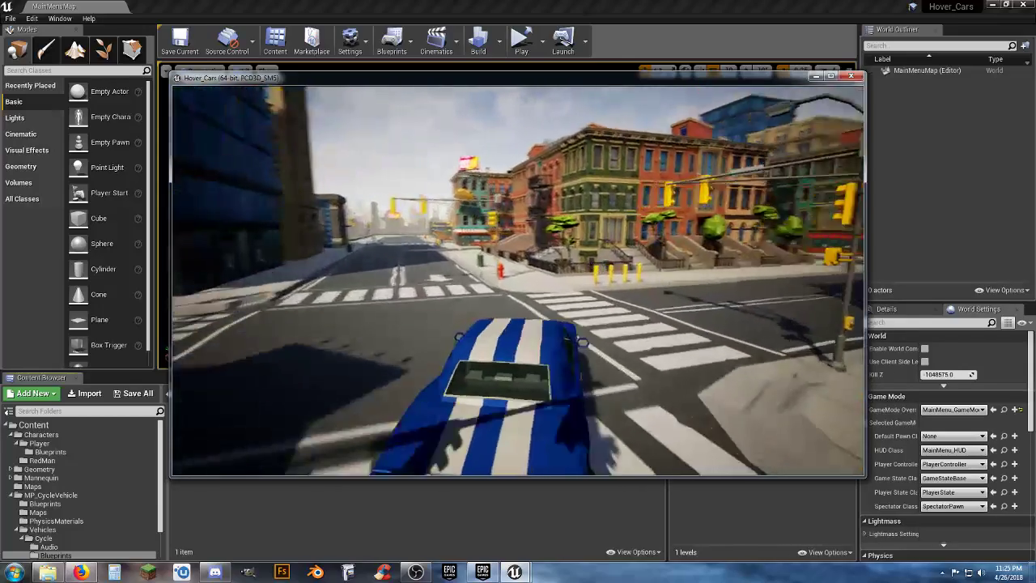
pyautogui.press('w')
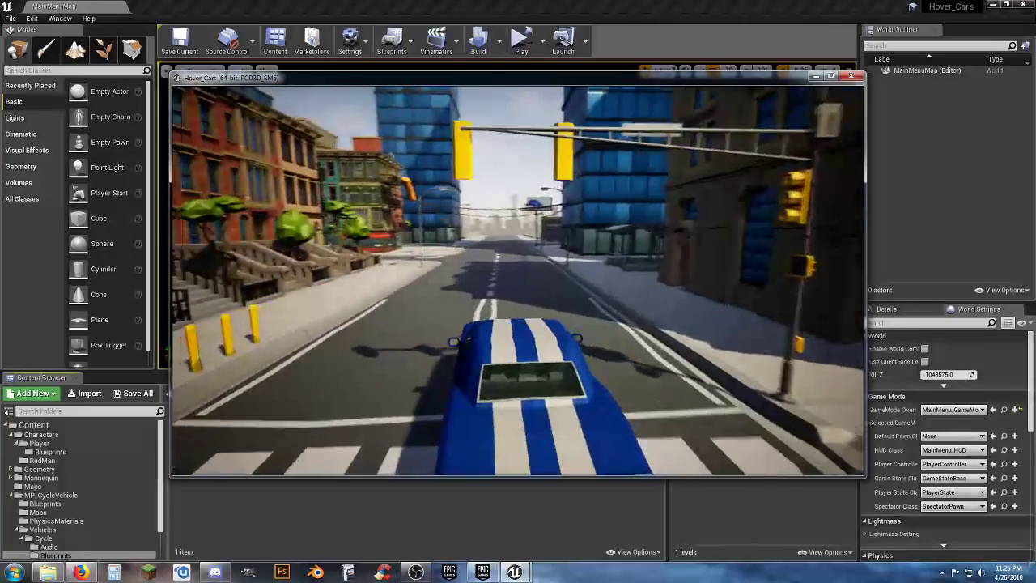
pyautogui.press('Escape')
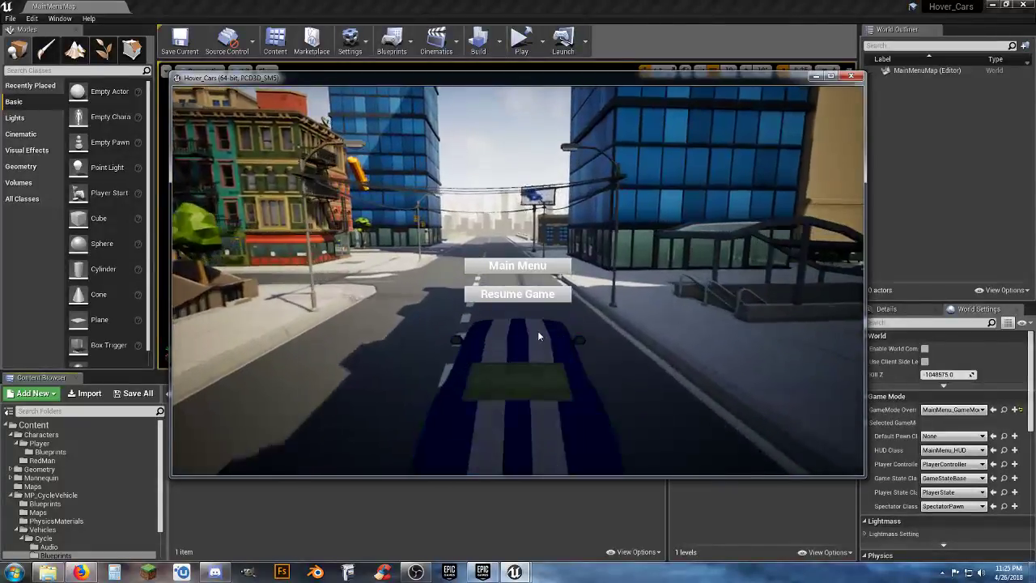
pyautogui.click(533, 265)
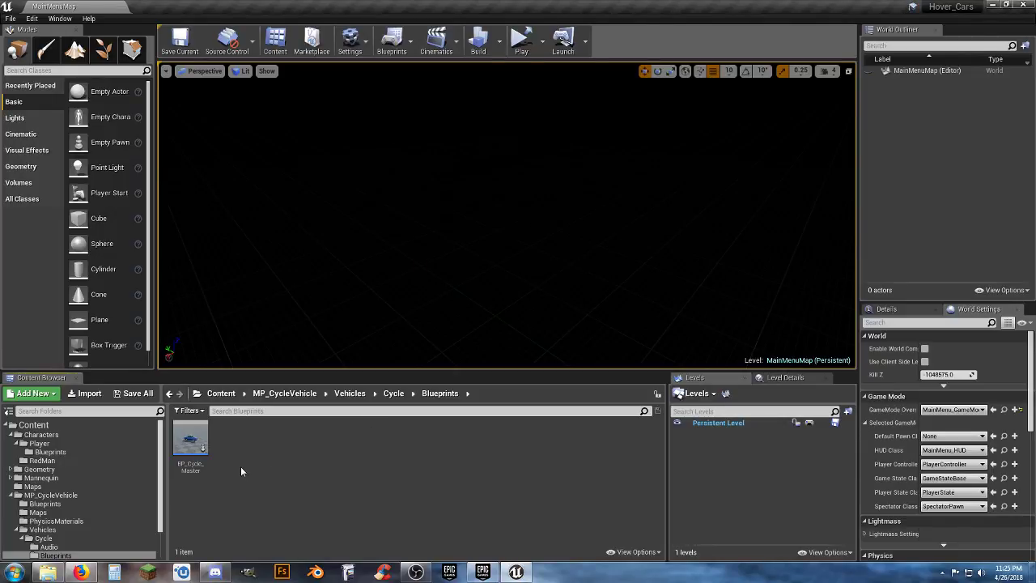
# Step: Open Lobby_Map from the Maps folder and delete the blue BP_Cycle_Master car placed on the street
pyautogui.click(33, 486)
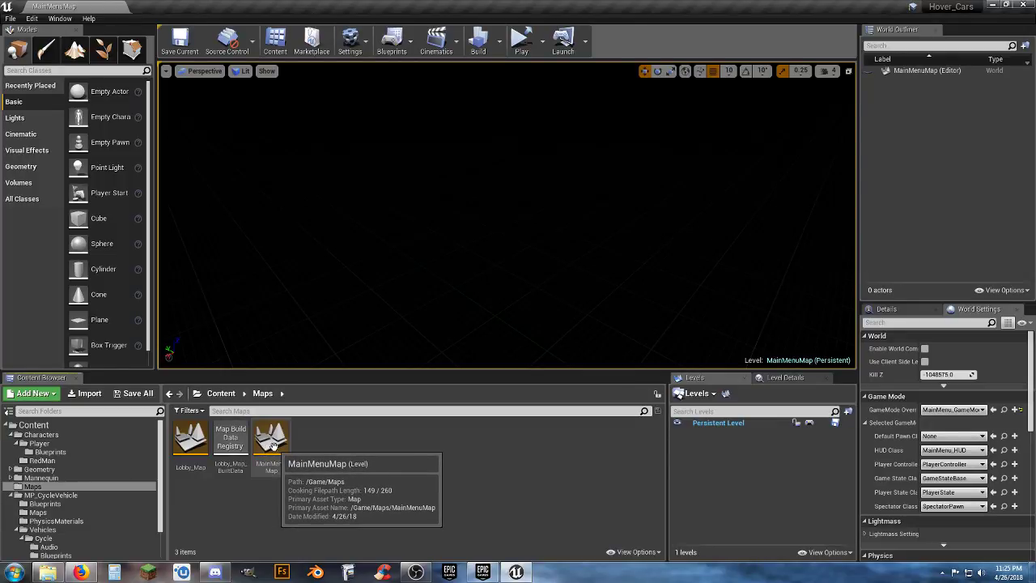
pyautogui.doubleClick(191, 441)
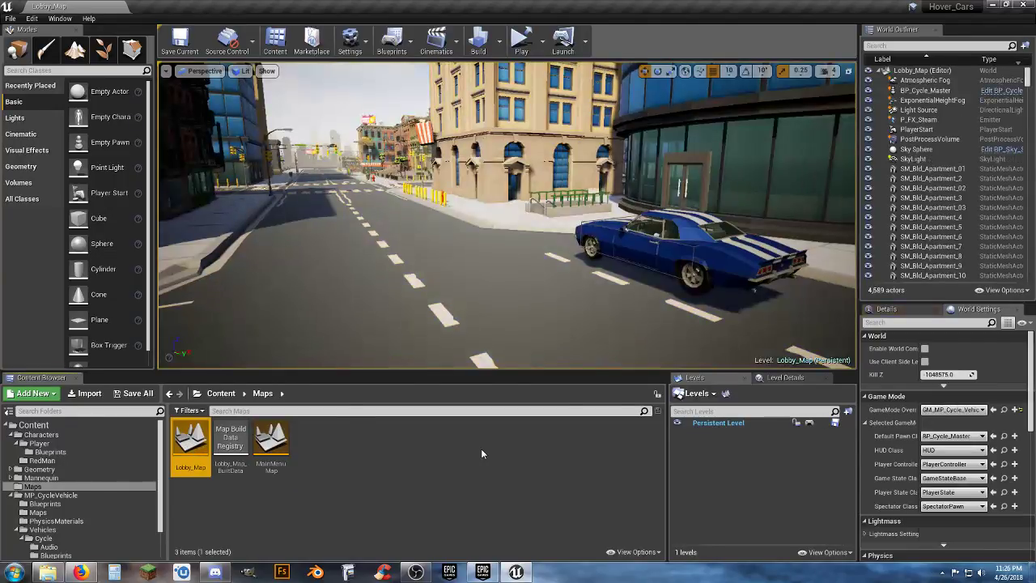
pyautogui.click(658, 254)
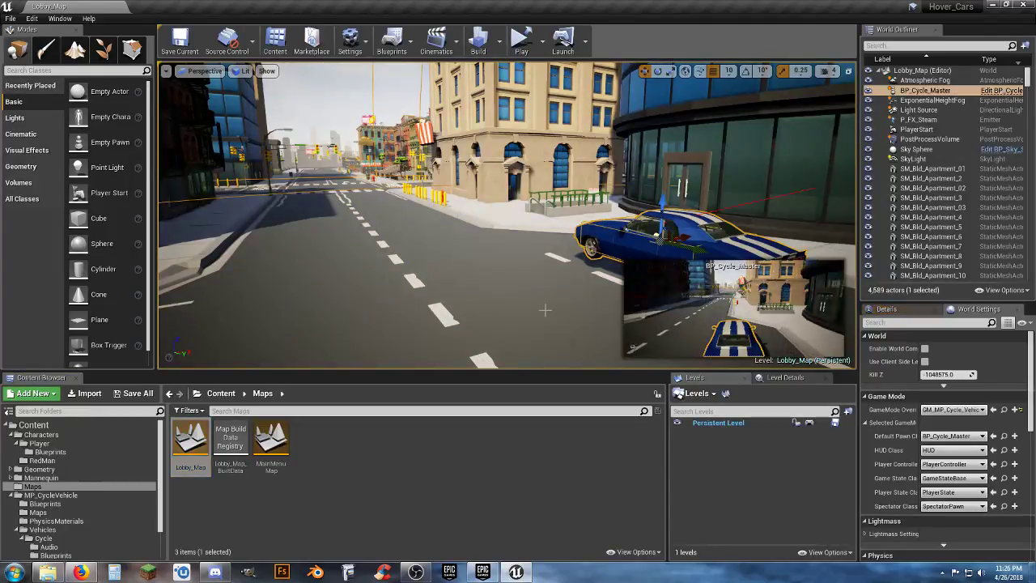
pyautogui.press('Delete')
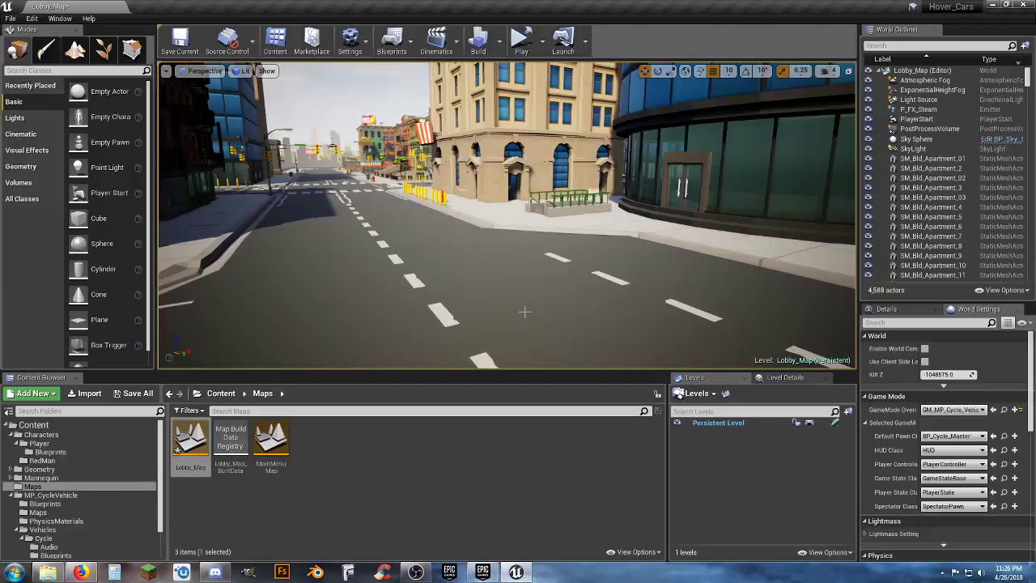
# Step: Place a second Player Start on the asphalt of the marked parking area beside the street lamp
pyautogui.press('s')
pyautogui.moveTo(536, 303); pyautogui.dragTo(486, 333, button='right')
pyautogui.moveTo(420, 297); pyautogui.dragTo(301, 348, button='right')
pyautogui.press('w')
pyautogui.moveTo(662, 360); pyautogui.dragTo(668, 365, button='right')
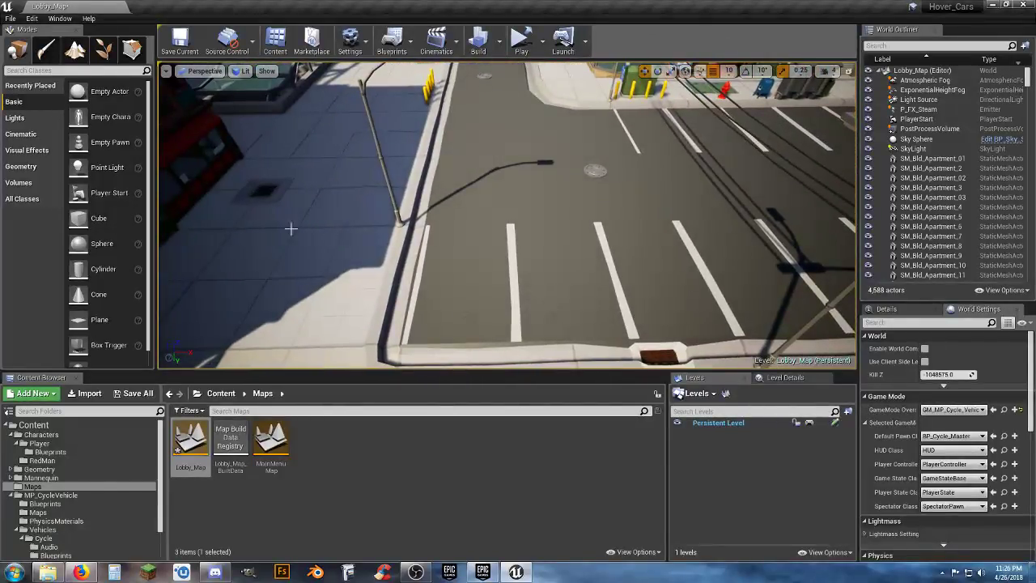
pyautogui.moveTo(110, 192); pyautogui.dragTo(470, 285)
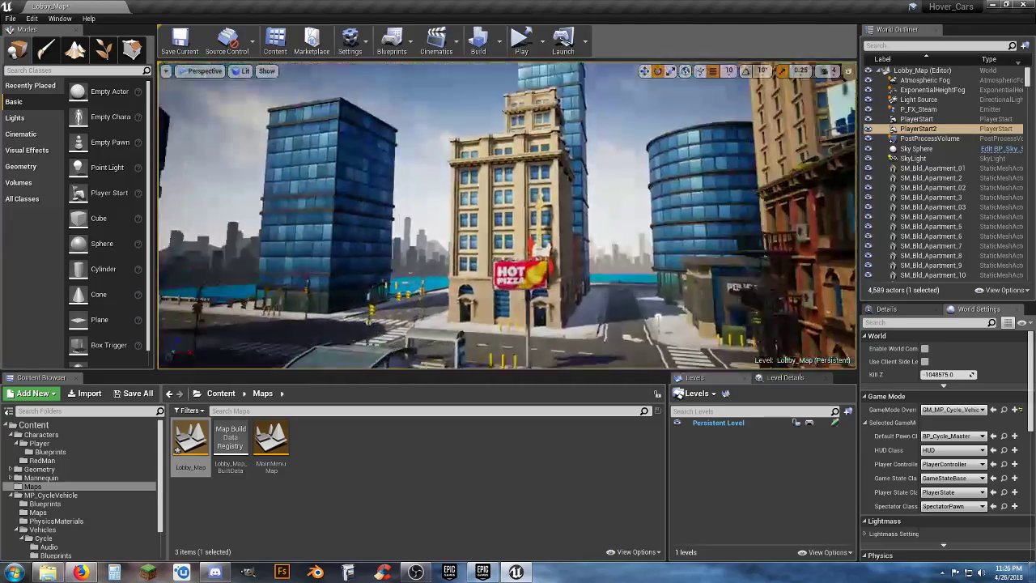
# Step: Place a third Player Start on the street near the coned-off sidewalk hole and set its Z rotation to 180
pyautogui.press('w')
pyautogui.moveTo(507, 215); pyautogui.dragTo(599, 219, button='right')
pyautogui.press('w')
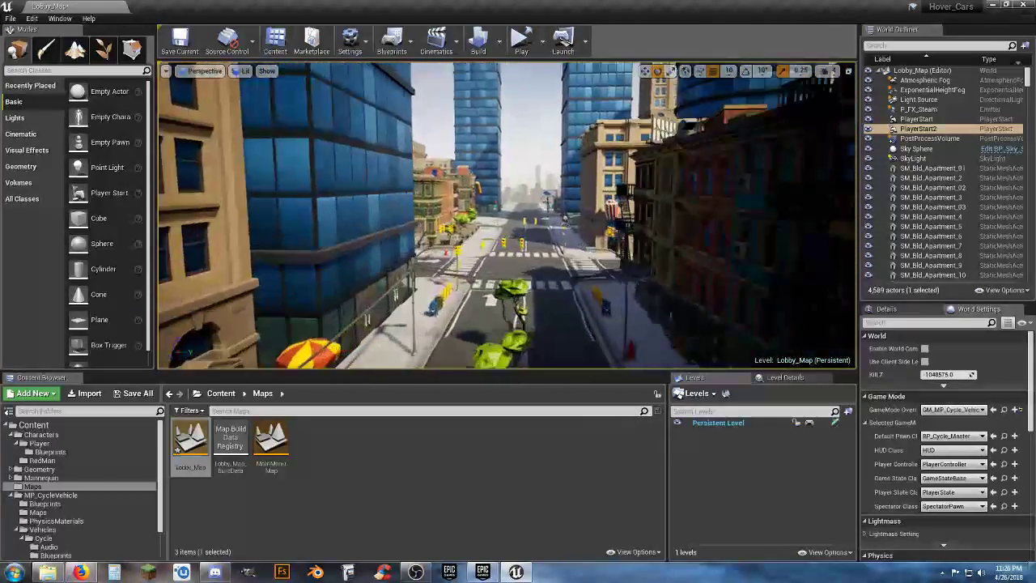
pyautogui.press('w')
pyautogui.moveTo(507, 215); pyautogui.dragTo(357, 247, button='right')
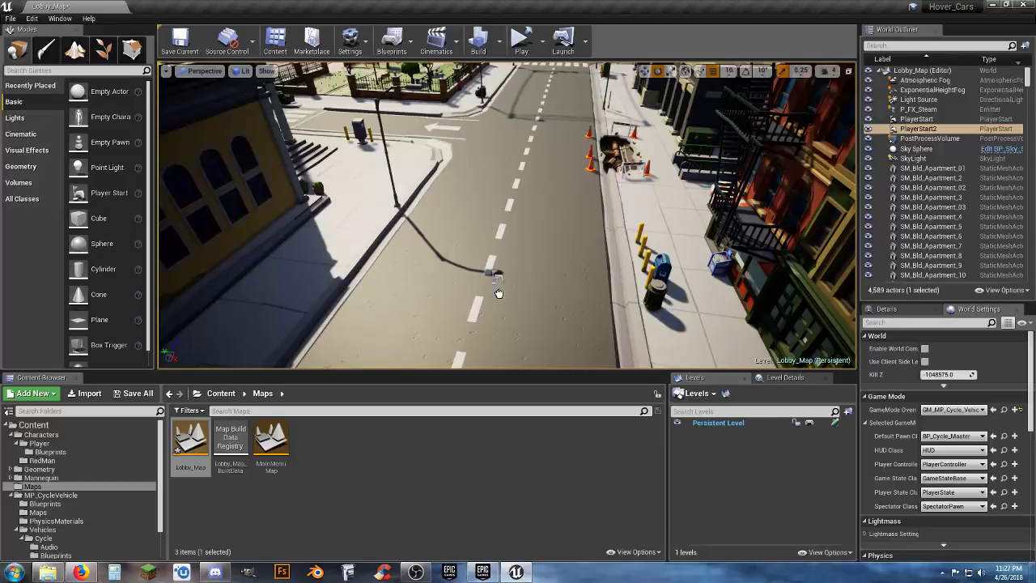
pyautogui.moveTo(539, 293); pyautogui.dragTo(538, 293)
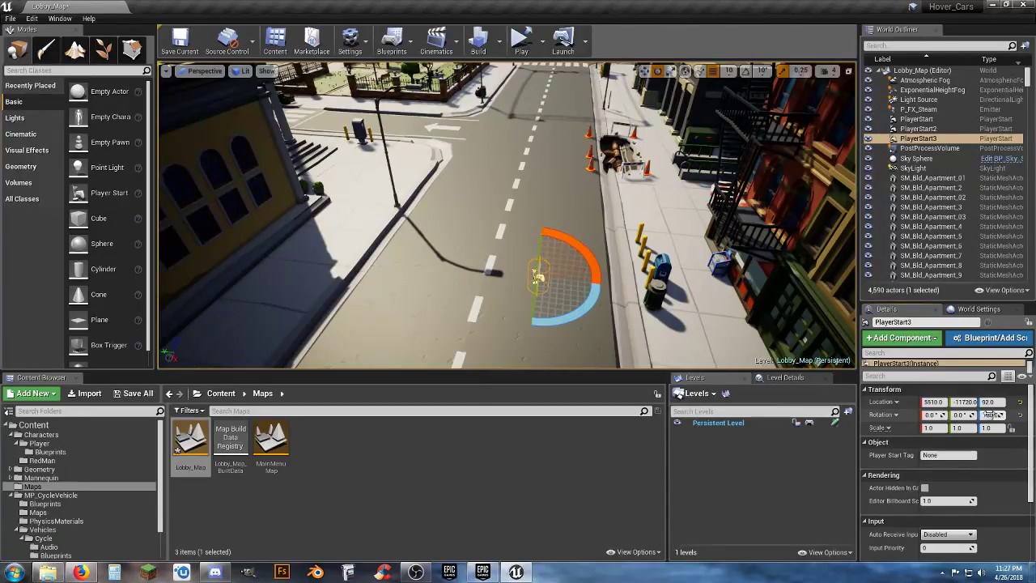
# Step: Place a fourth Player Start on the dashed-line road beside the waterfront railing, at about X -13010, Y -240
pyautogui.moveTo(486, 263); pyautogui.dragTo(425, 172, button='right')
pyautogui.press('w')
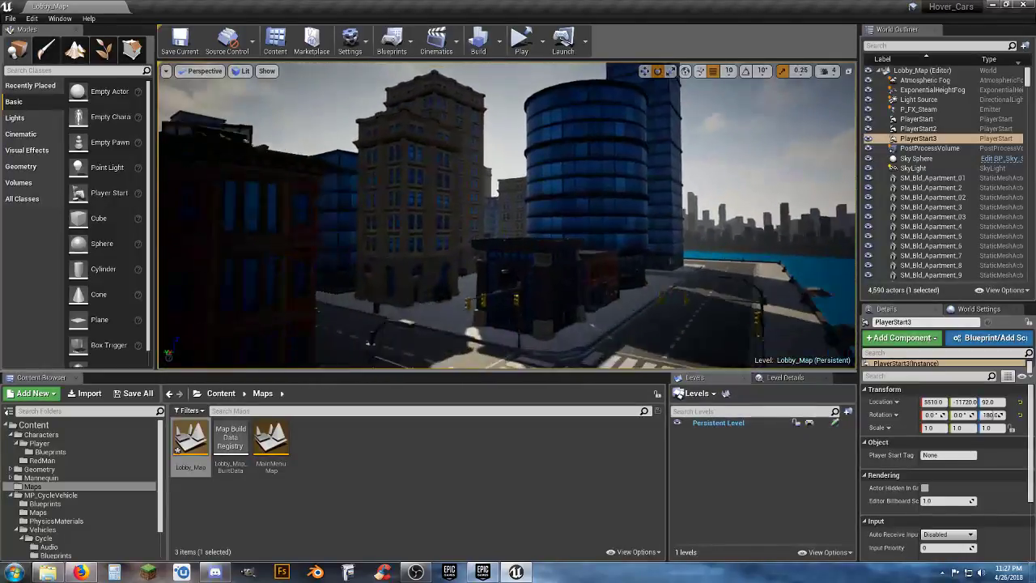
pyautogui.press('w')
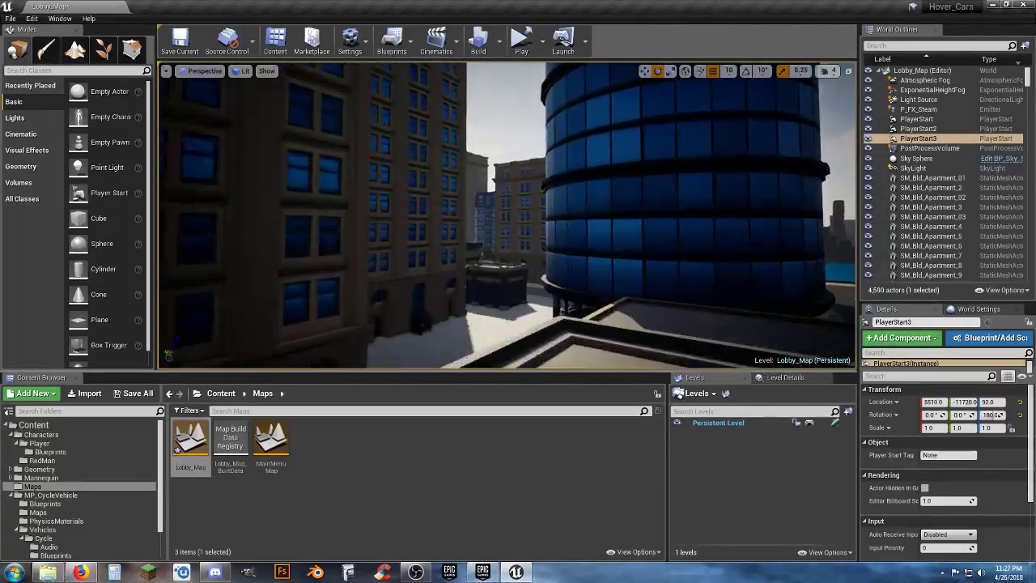
pyautogui.press('w')
pyautogui.press('w')
pyautogui.moveTo(425, 172); pyautogui.dragTo(554, 271, button='right')
pyautogui.press('w')
pyautogui.press('s')
pyautogui.press('w')
pyautogui.press('w')
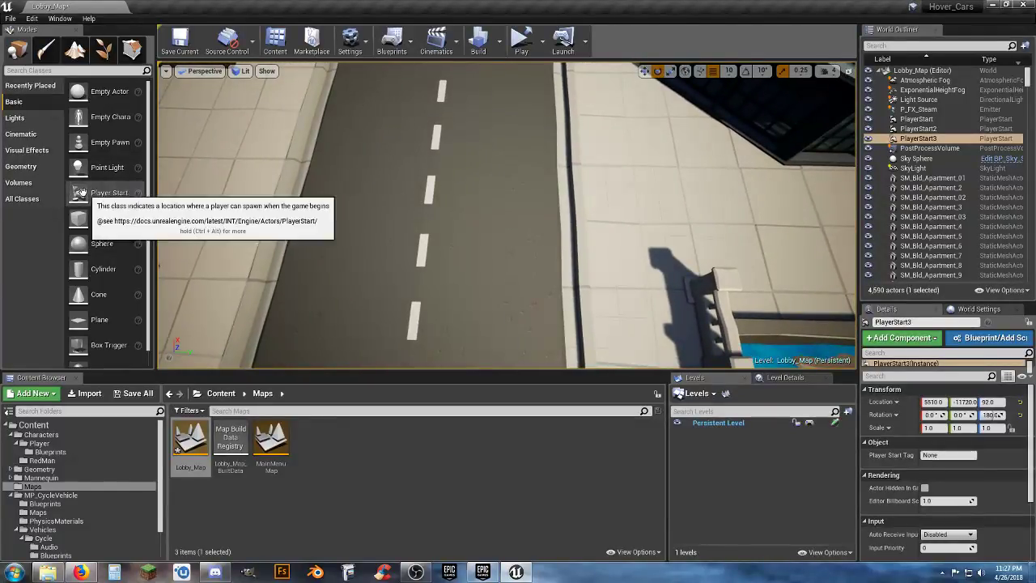
pyautogui.moveTo(81, 192); pyautogui.dragTo(490, 284)
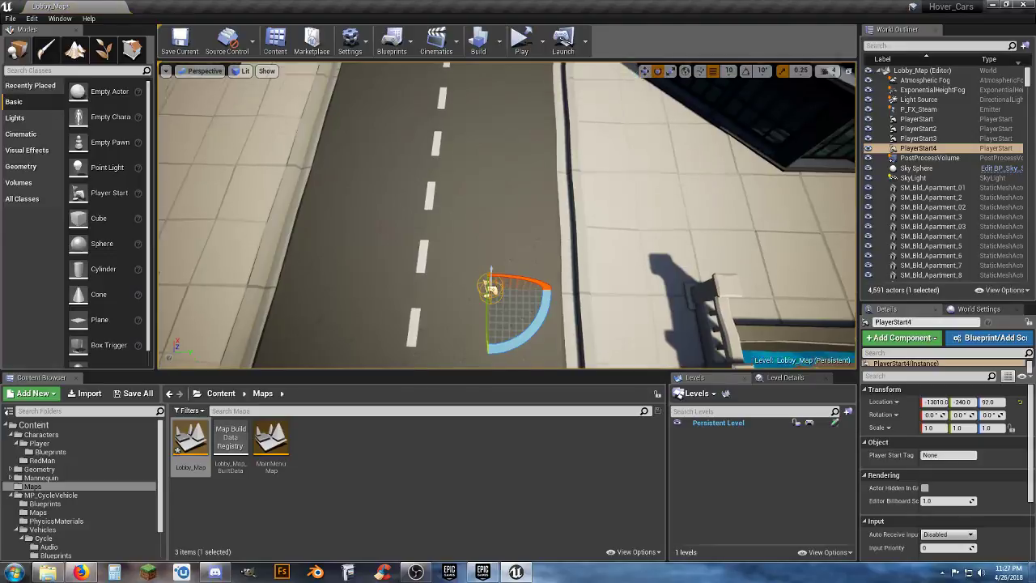
# Step: Save the modified Lobby_Map level
pyautogui.moveTo(491, 285); pyautogui.dragTo(469, 194, button='right')
pyautogui.moveTo(489, 251); pyautogui.dragTo(496, 252, button='right')
pyautogui.click(407, 473)
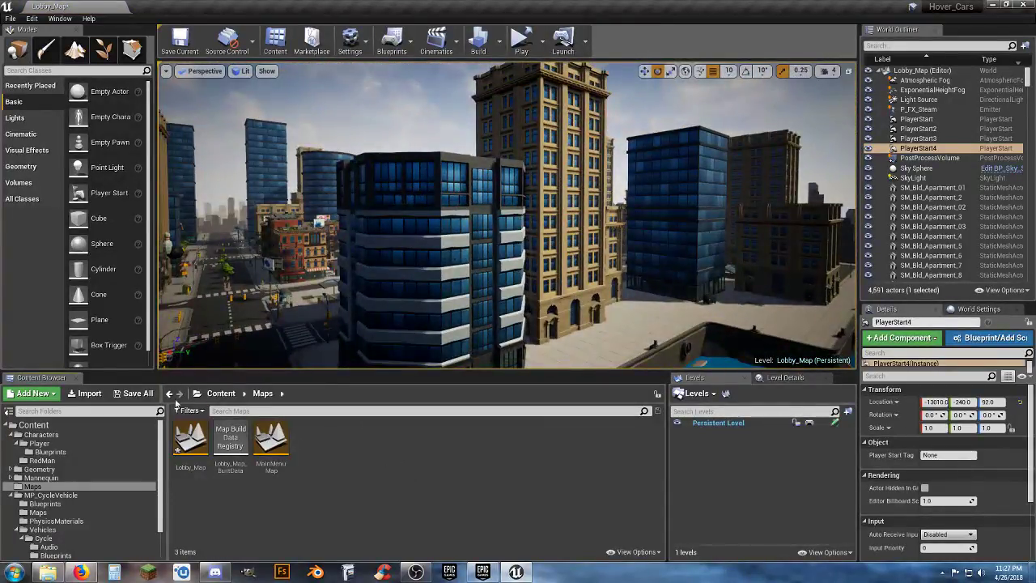
pyautogui.click(136, 393)
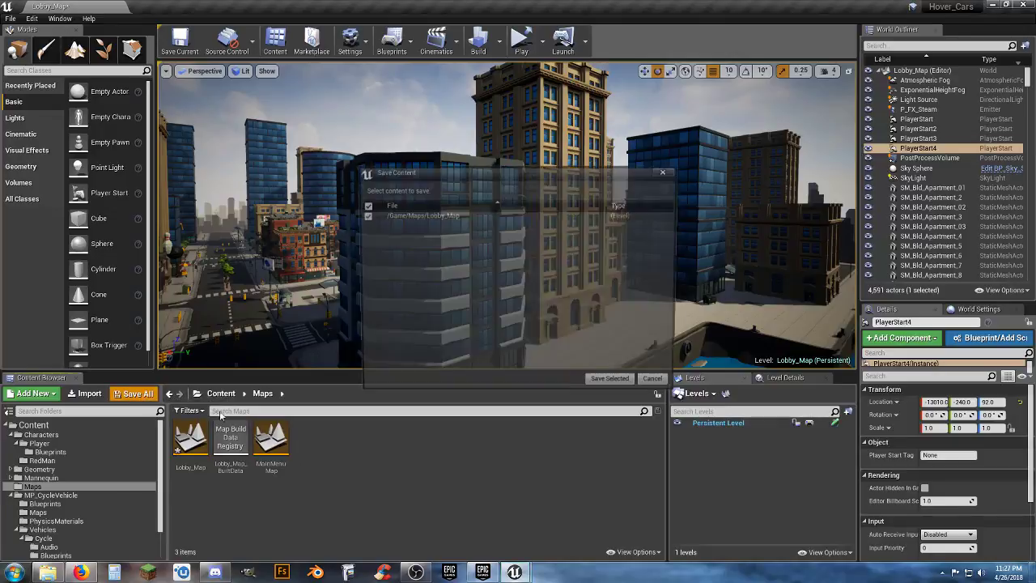
pyautogui.click(619, 384)
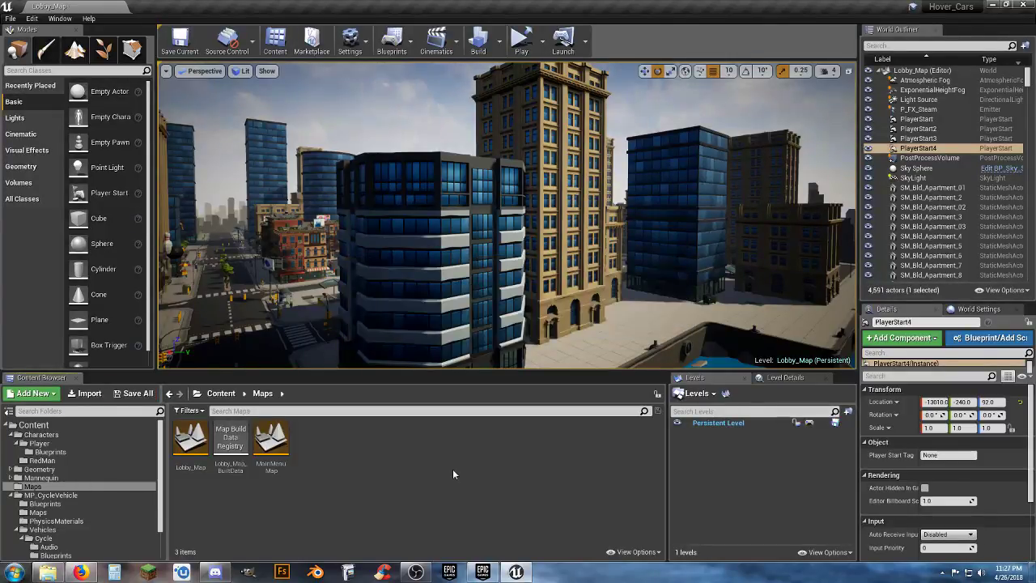
# Step: Examine the original Player Start beside the double yellow line at the intersection, then collapse the Lobby_Map actor list
pyautogui.moveTo(528, 294); pyautogui.dragTo(528, 295, button='right')
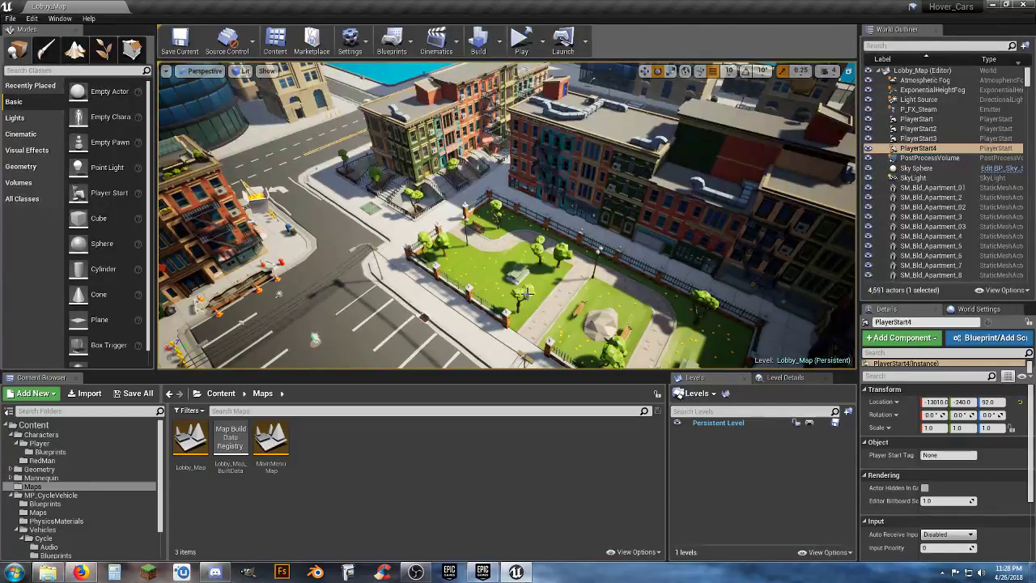
pyautogui.moveTo(486, 257); pyautogui.dragTo(198, 190, button='right')
pyautogui.press('w')
pyautogui.moveTo(444, 242); pyautogui.dragTo(487, 204, button='right')
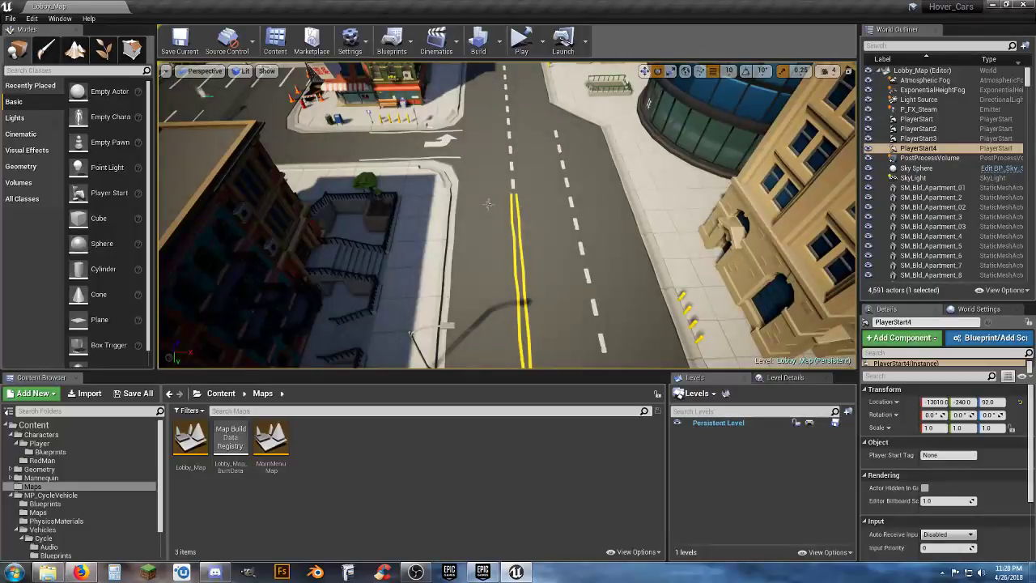
pyautogui.click(488, 204)
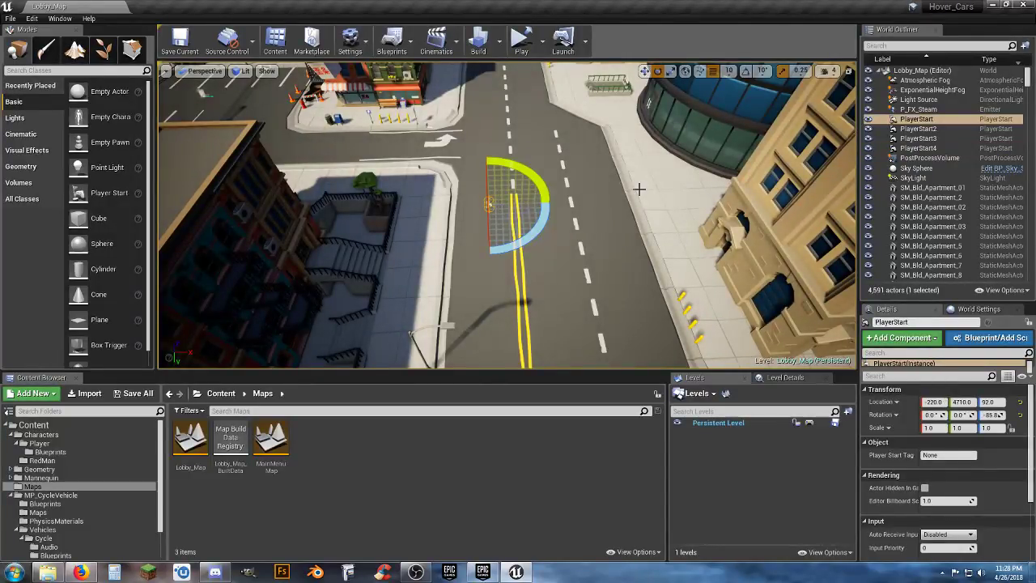
pyautogui.scroll(-4, 639, 189)
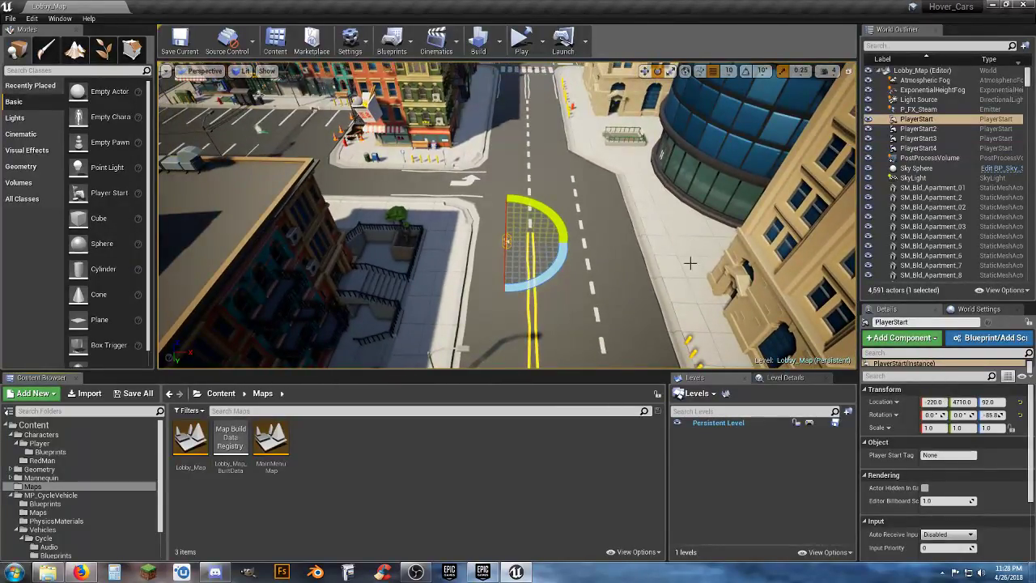
pyautogui.click(890, 70)
pyautogui.click(878, 72)
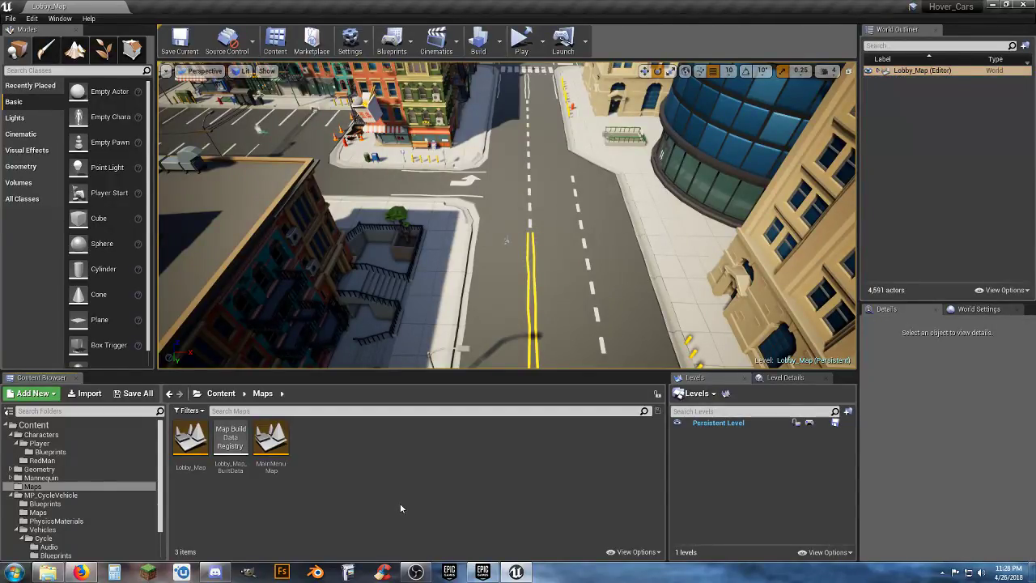
# Step: Play Lobby_Map in the editor viewport, drive the car down the street and right at the intersection, then stop the session
pyautogui.click(542, 42)
pyautogui.click(585, 73)
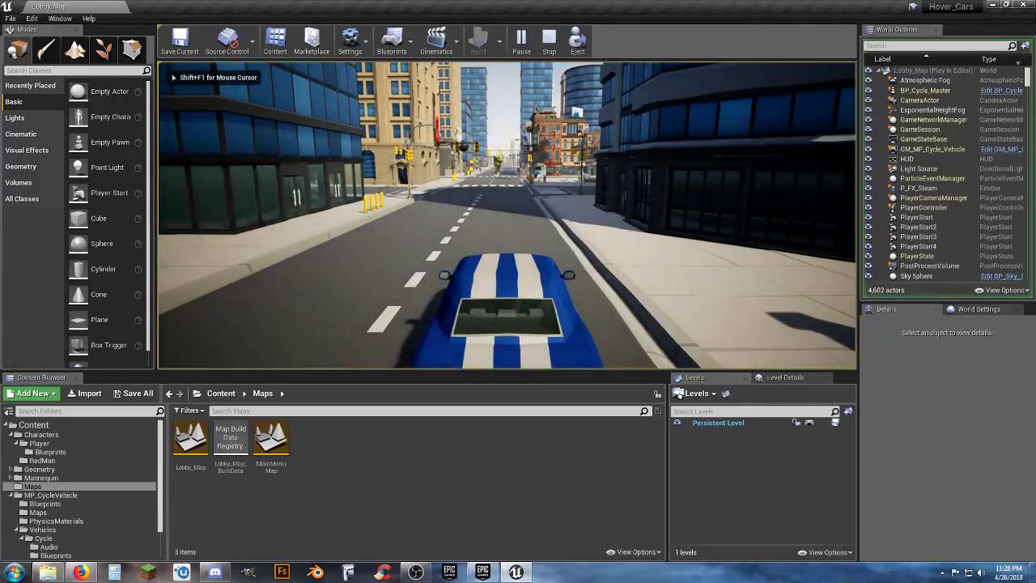
pyautogui.press('w')
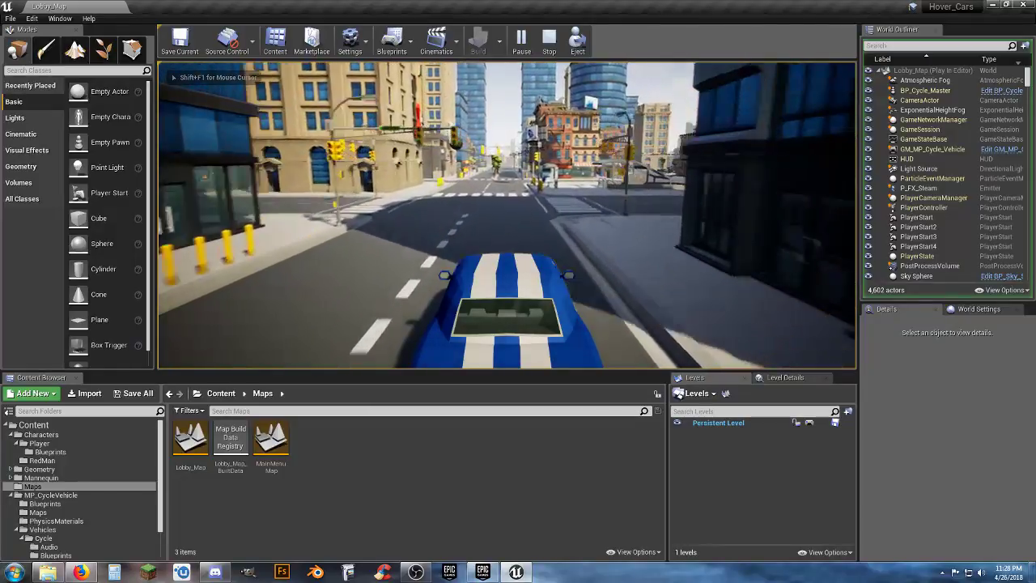
pyautogui.press('d')
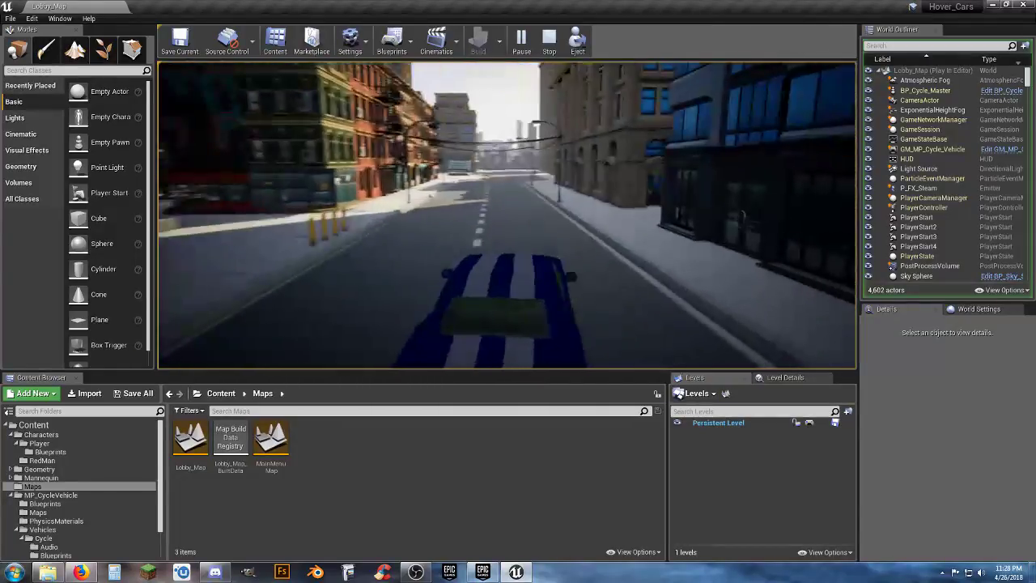
pyautogui.press('Escape')
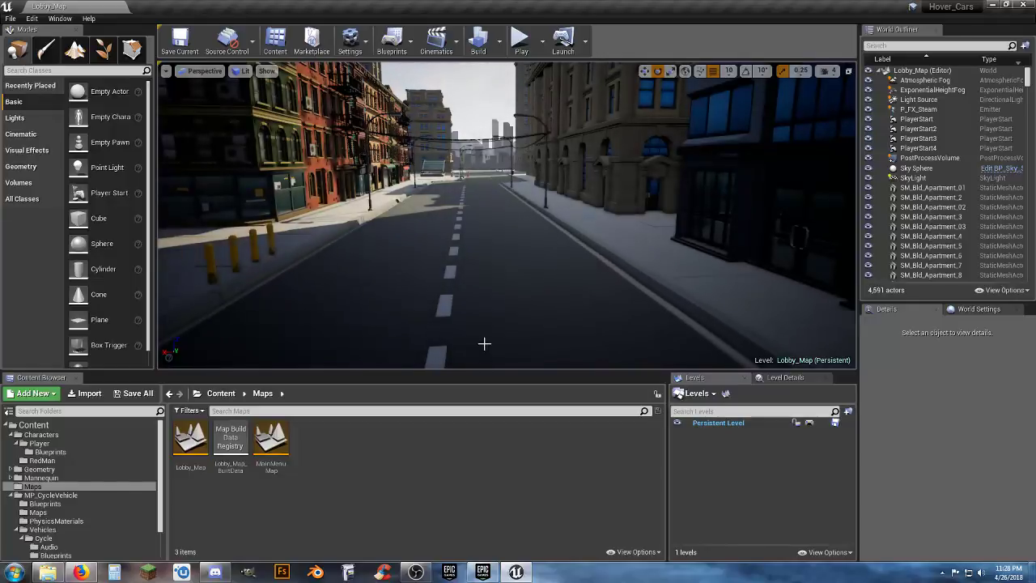
# Step: Play the level again to check the spawn point, drive straight down the street, then end the session
pyautogui.click(522, 44)
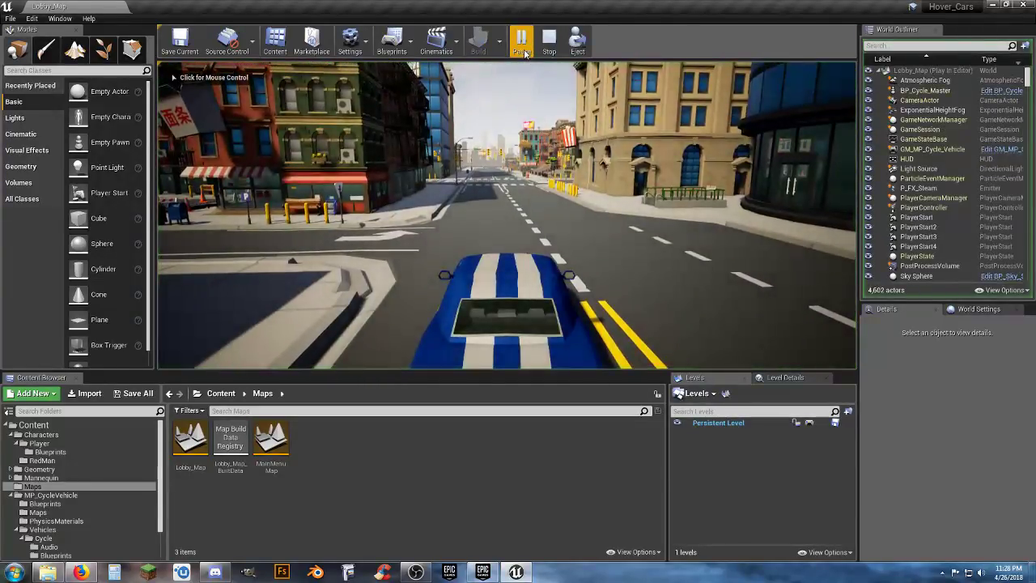
pyautogui.click(526, 183)
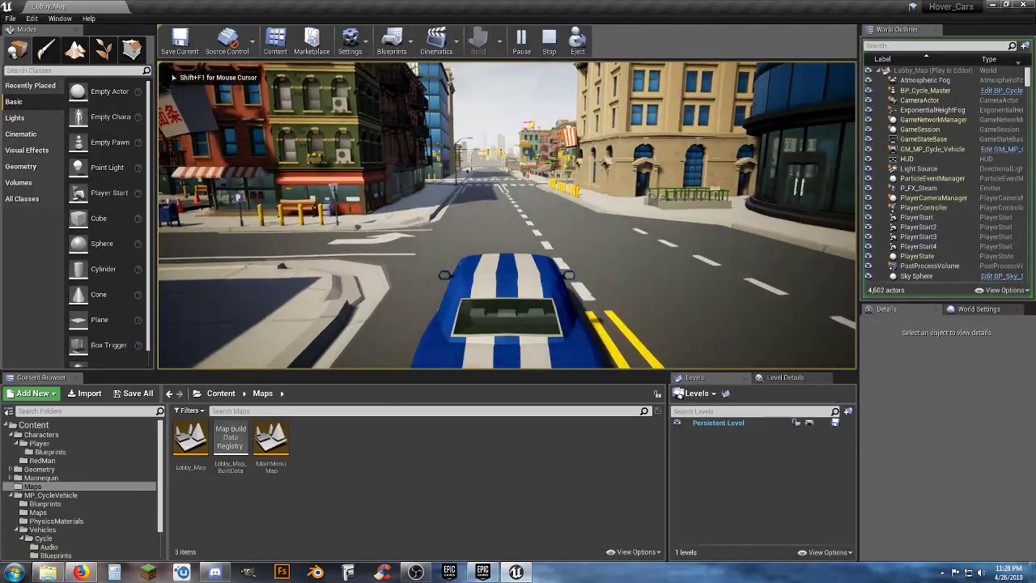
pyautogui.press('w')
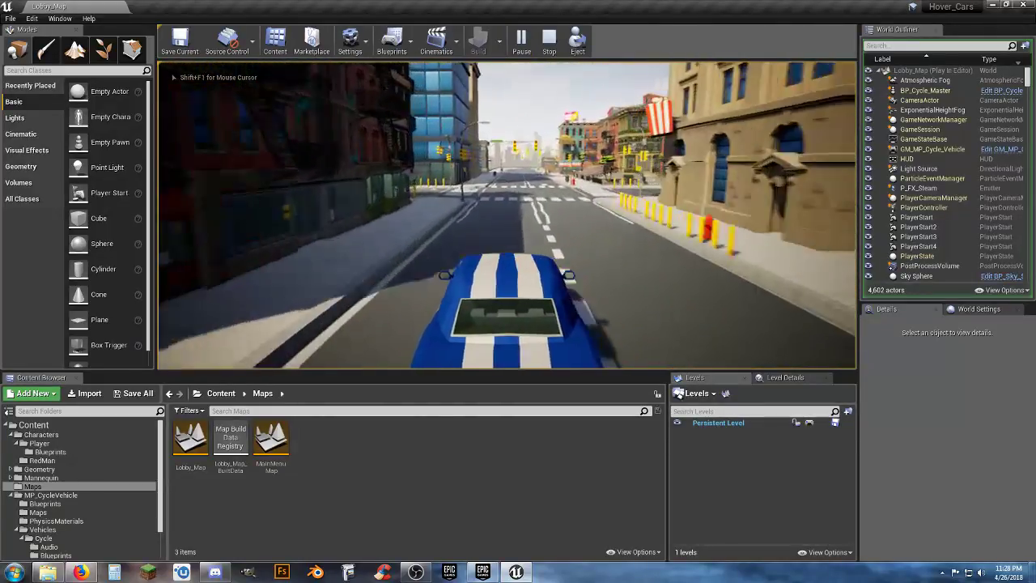
pyautogui.press('Escape')
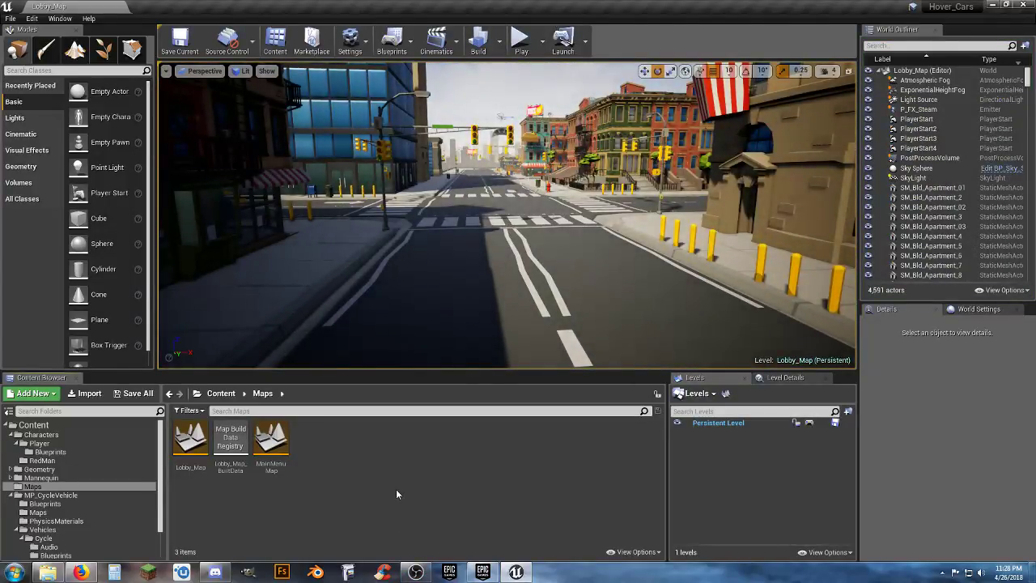
# Step: Collapse the MP_CycleVehicle folder and look through the contents of the MP_CycleVehicle, RedMan and Player folders
pyautogui.click(13, 495)
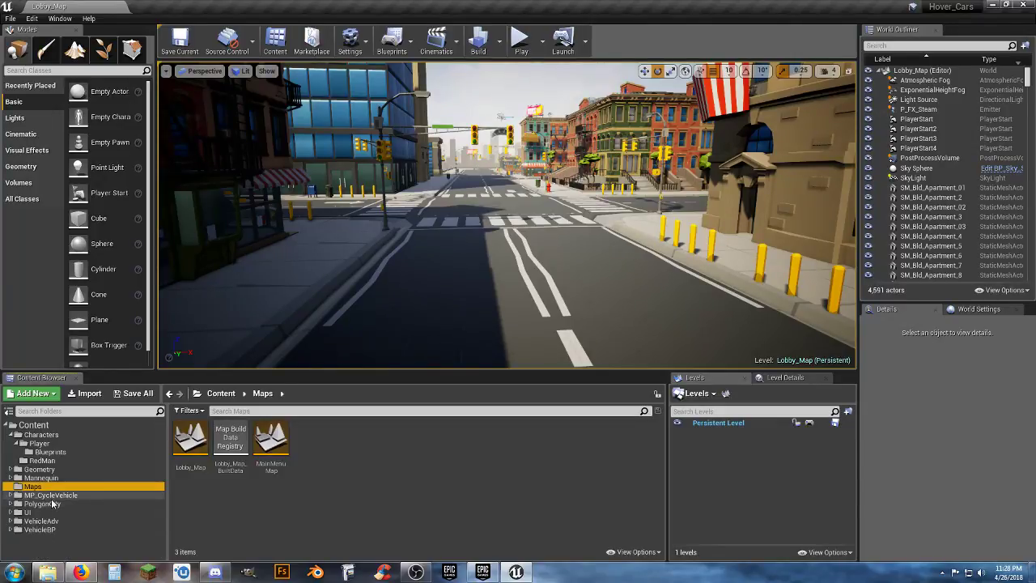
pyautogui.click(50, 494)
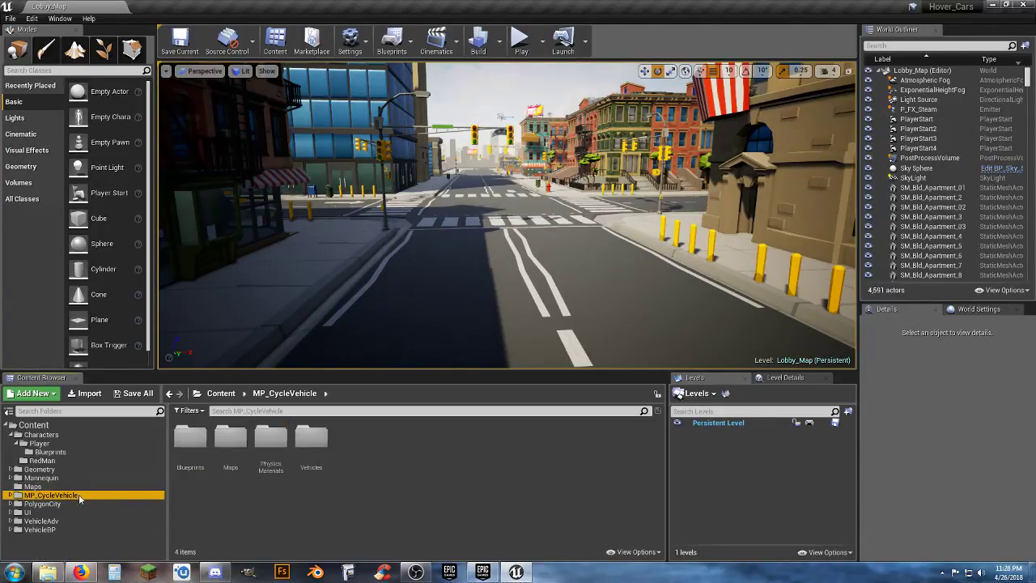
pyautogui.click(45, 452)
pyautogui.click(42, 460)
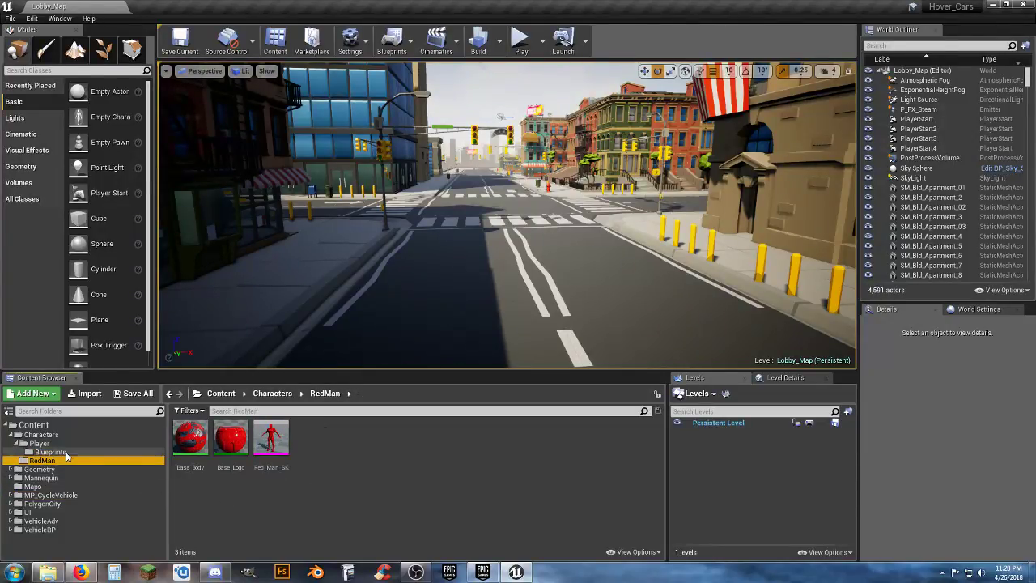
pyautogui.click(39, 443)
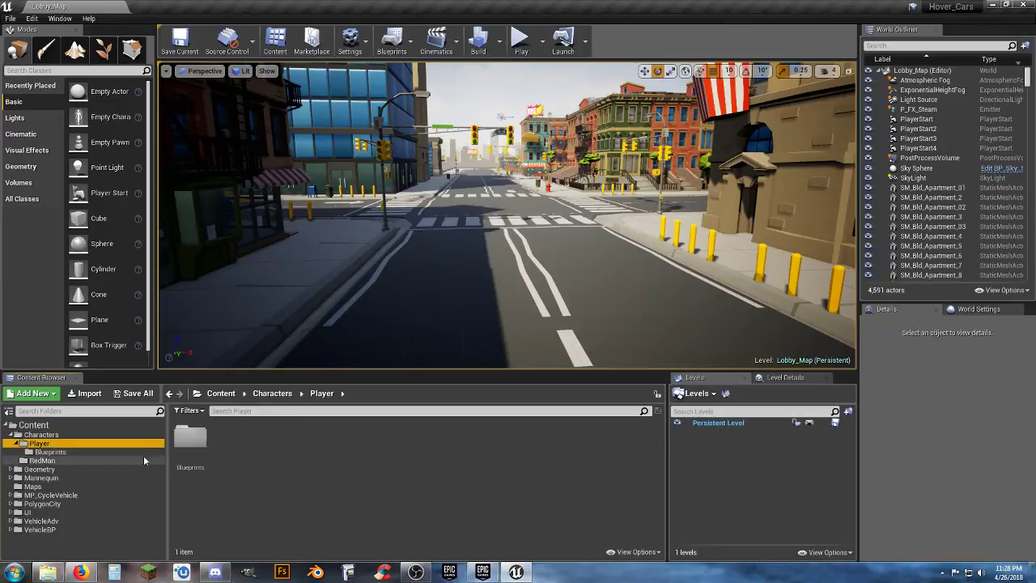
pyautogui.click(42, 435)
pyautogui.click(215, 441)
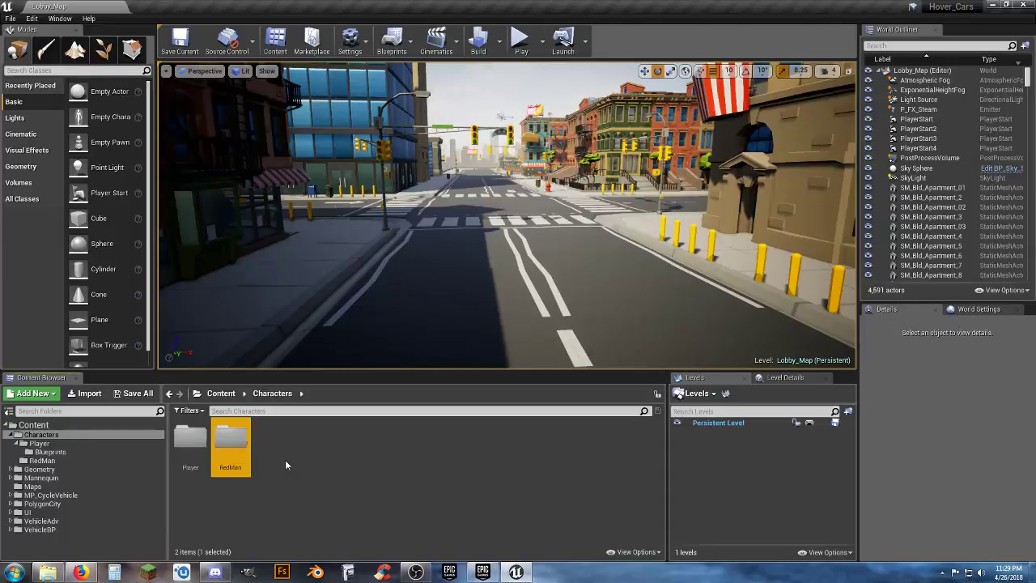
pyautogui.press('Delete')
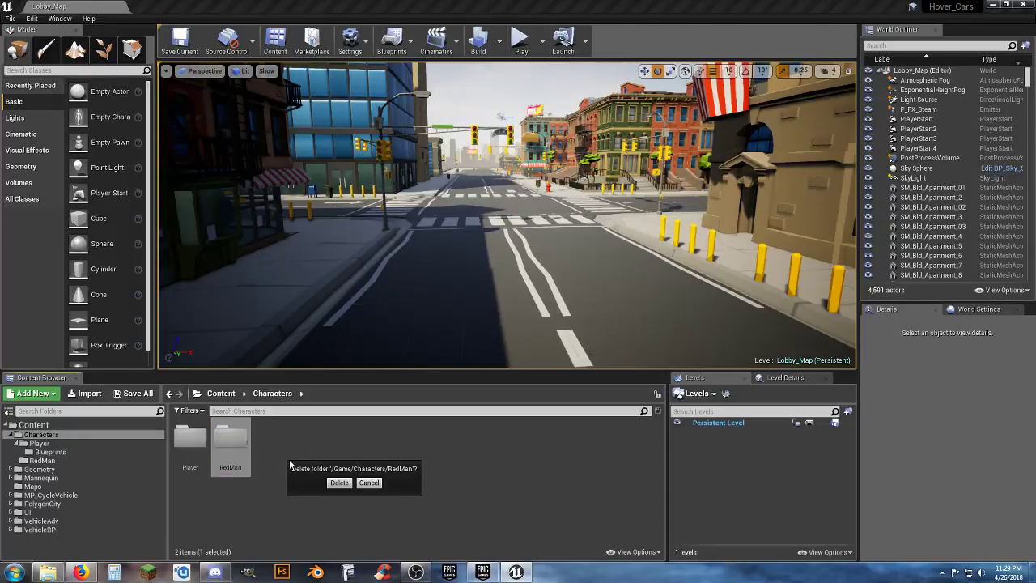
pyautogui.click(369, 483)
pyautogui.click(283, 454)
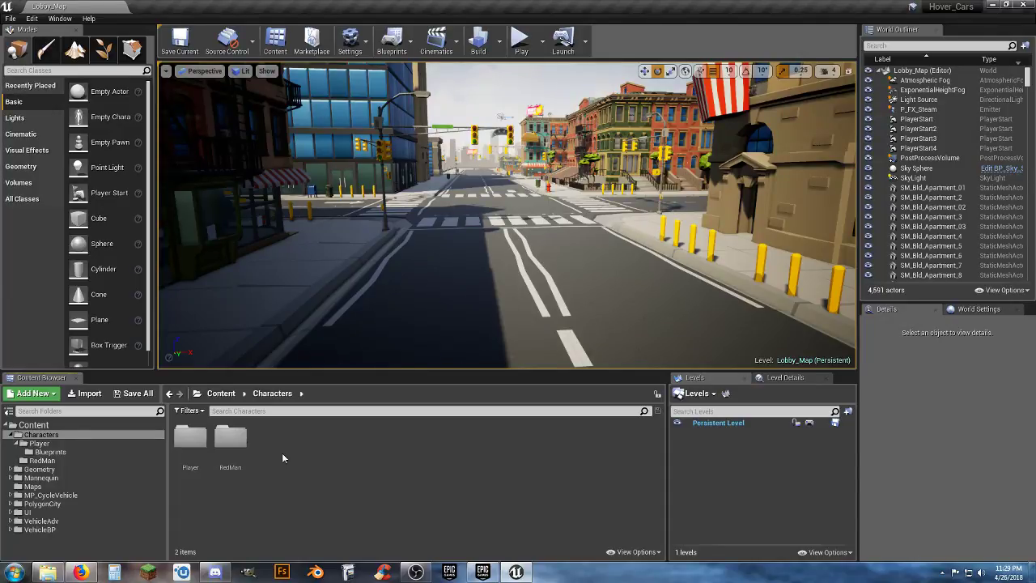
# Step: Collapse the Player and Characters folders and review the top-level folders of the project content
pyautogui.click(19, 444)
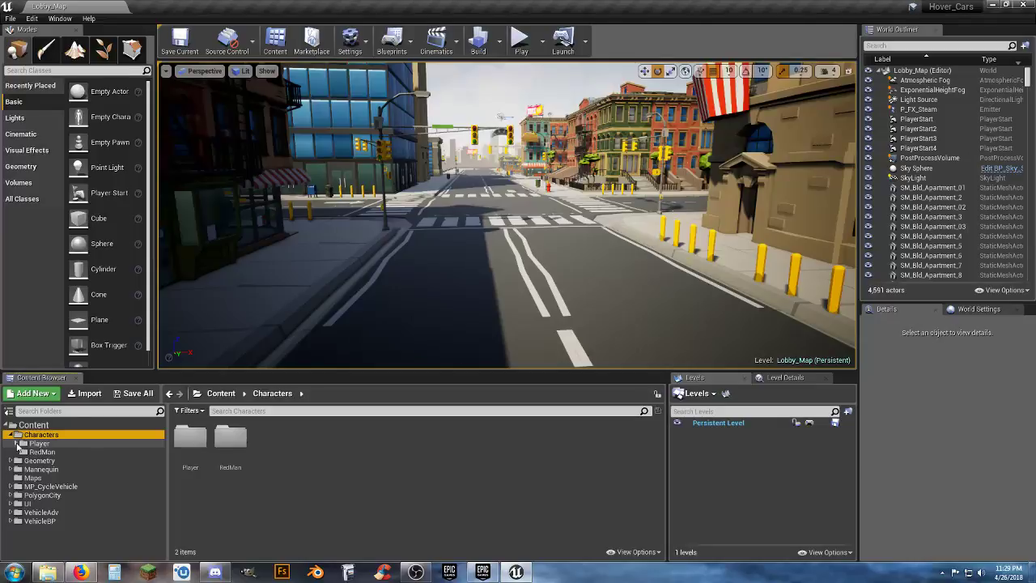
pyautogui.click(12, 435)
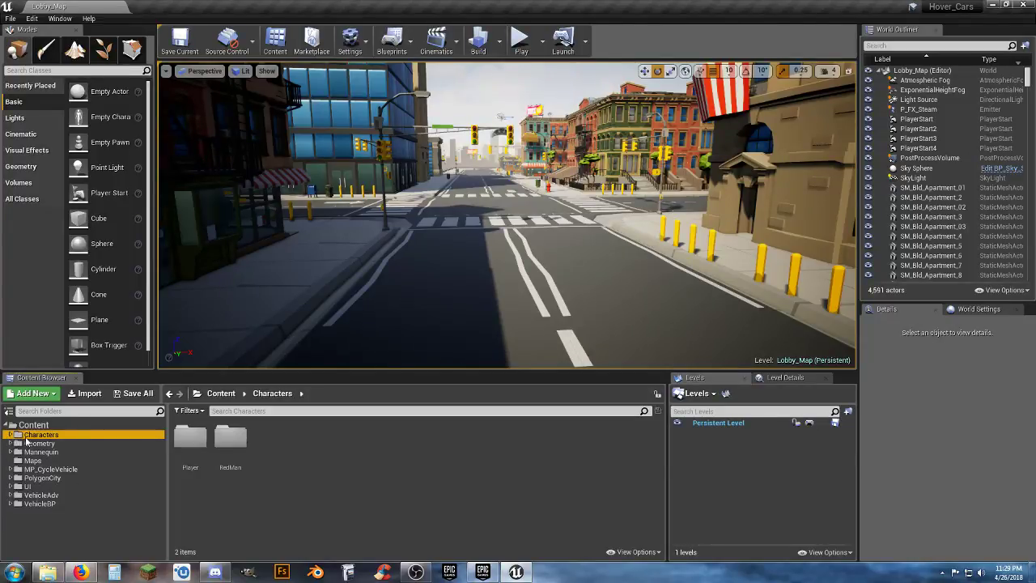
pyautogui.click(41, 427)
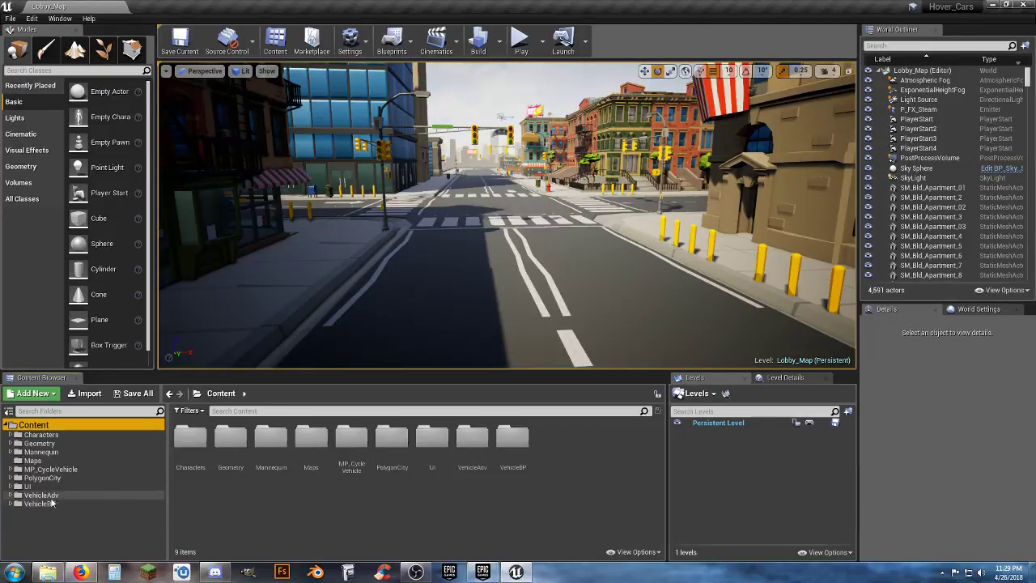
pyautogui.click(472, 440)
pyautogui.click(511, 444)
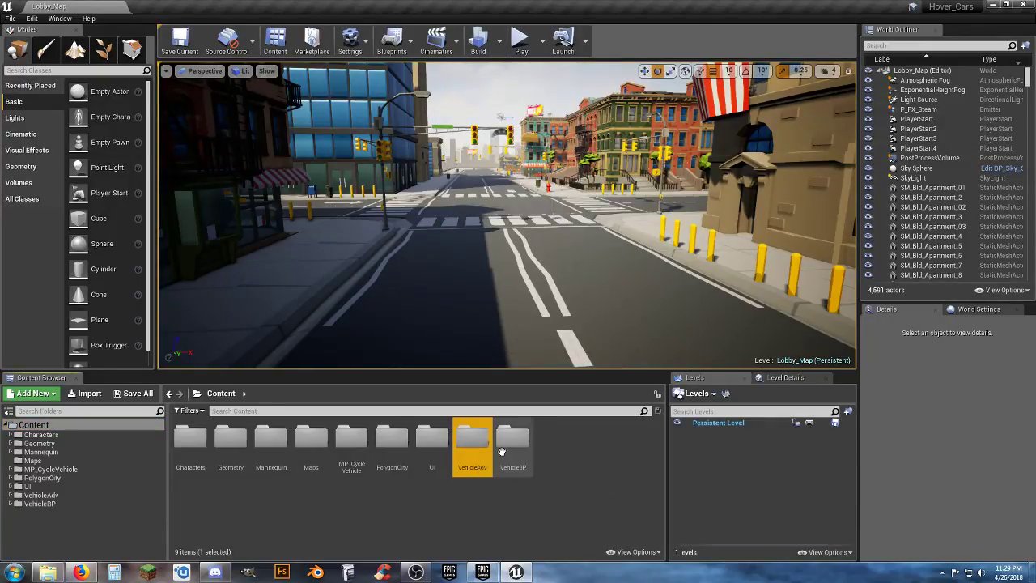
pyautogui.click(434, 499)
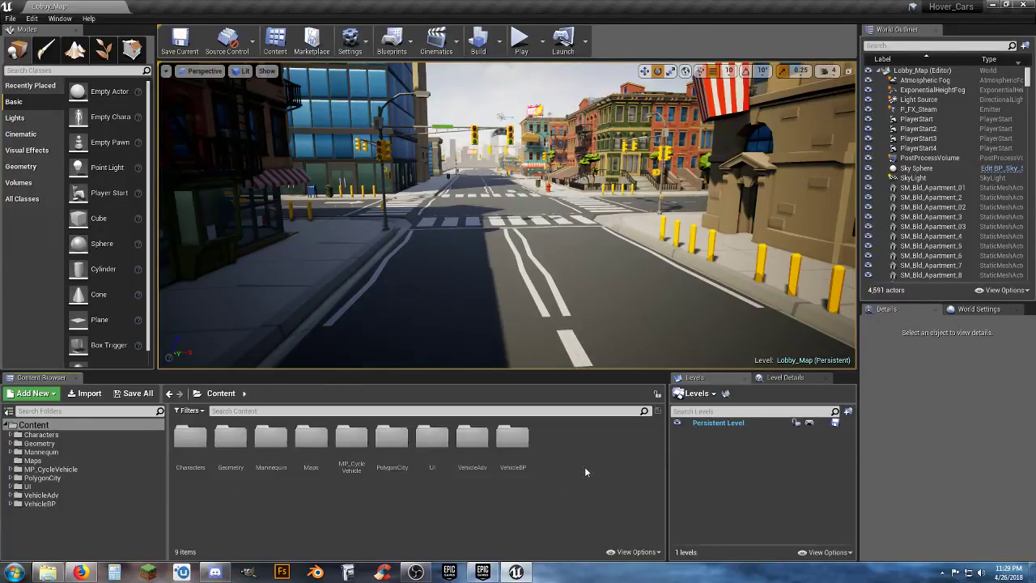
# Step: Open the MainMenuMap level and play-test its main menu, quitting with Exit Game
pyautogui.click(32, 460)
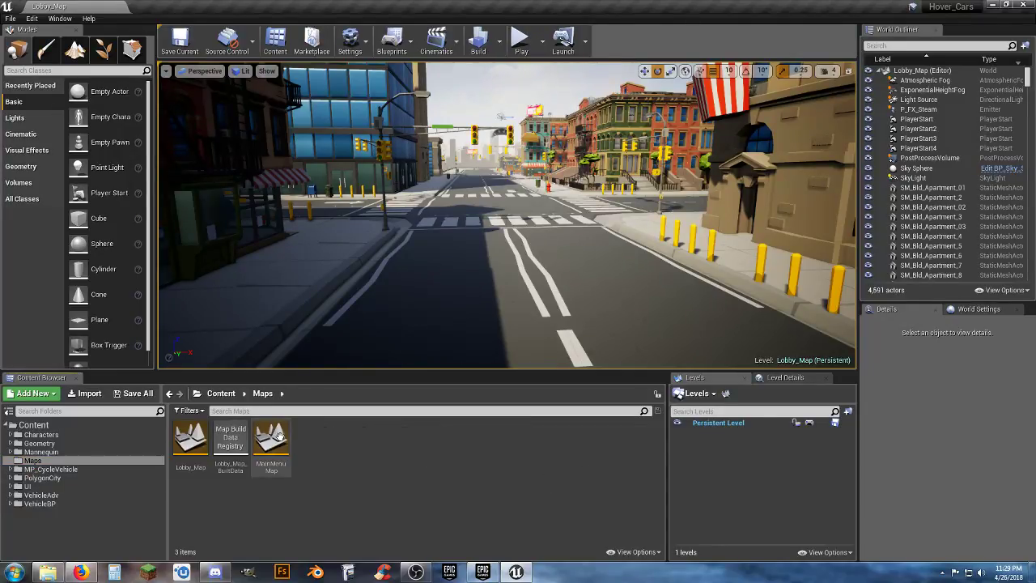
pyautogui.doubleClick(293, 443)
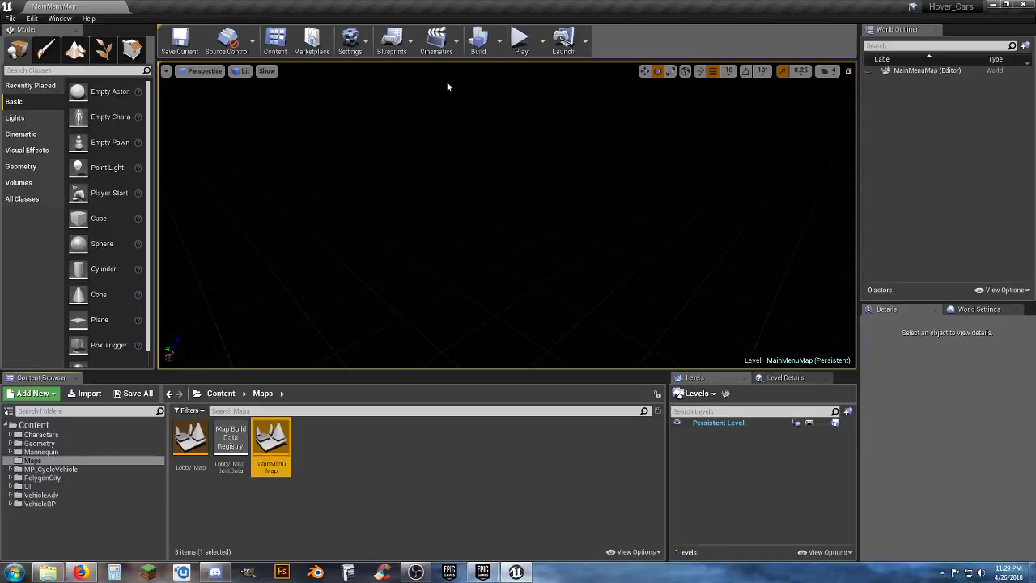
pyautogui.click(399, 436)
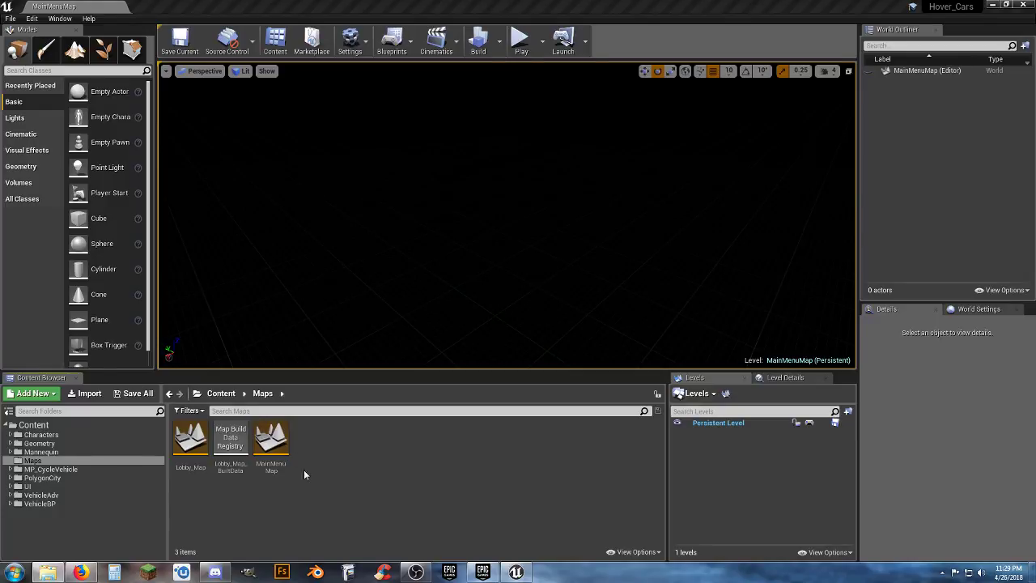
pyautogui.click(518, 47)
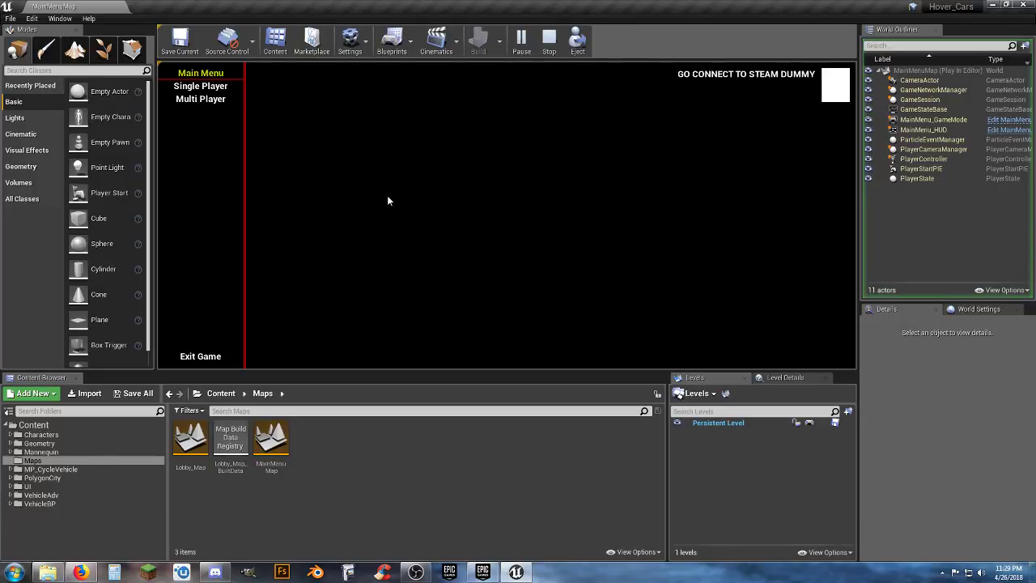
pyautogui.click(206, 352)
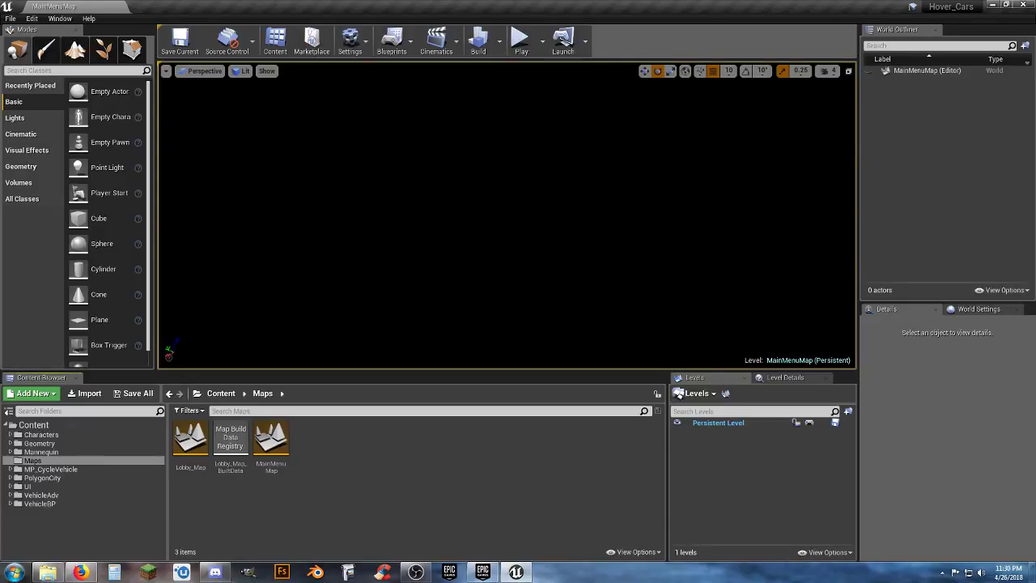
# Step: Import the ItWorks image into the UI/Assets/Images folder and save all assets
pyautogui.click(10, 487)
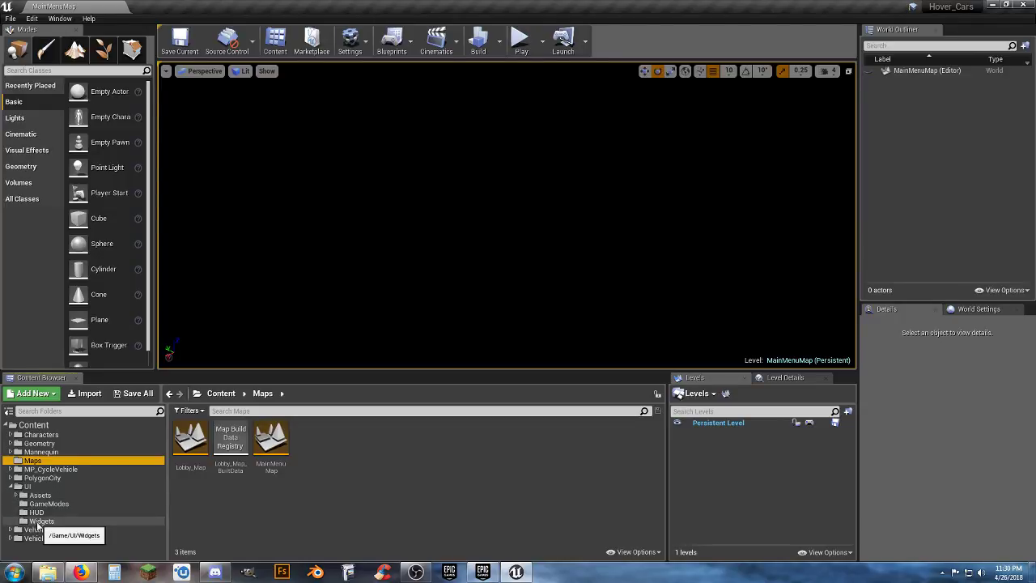
pyautogui.click(15, 495)
pyautogui.click(36, 504)
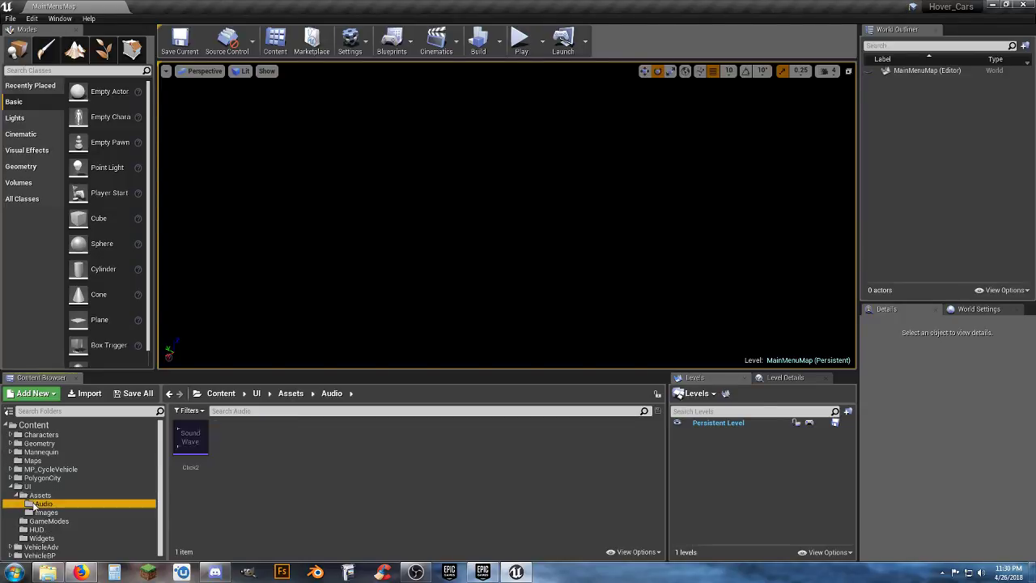
pyautogui.click(44, 512)
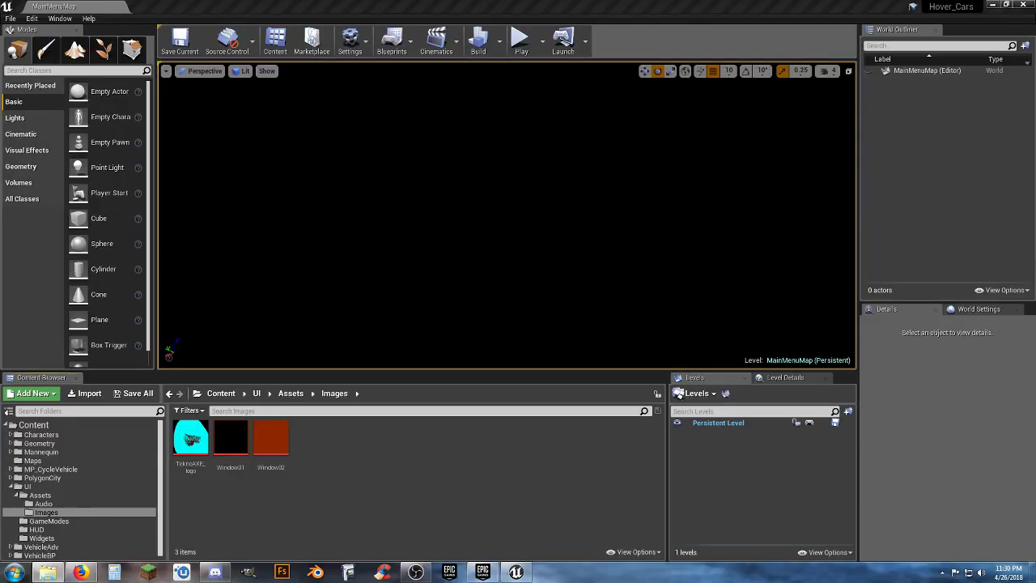
pyautogui.click(385, 436)
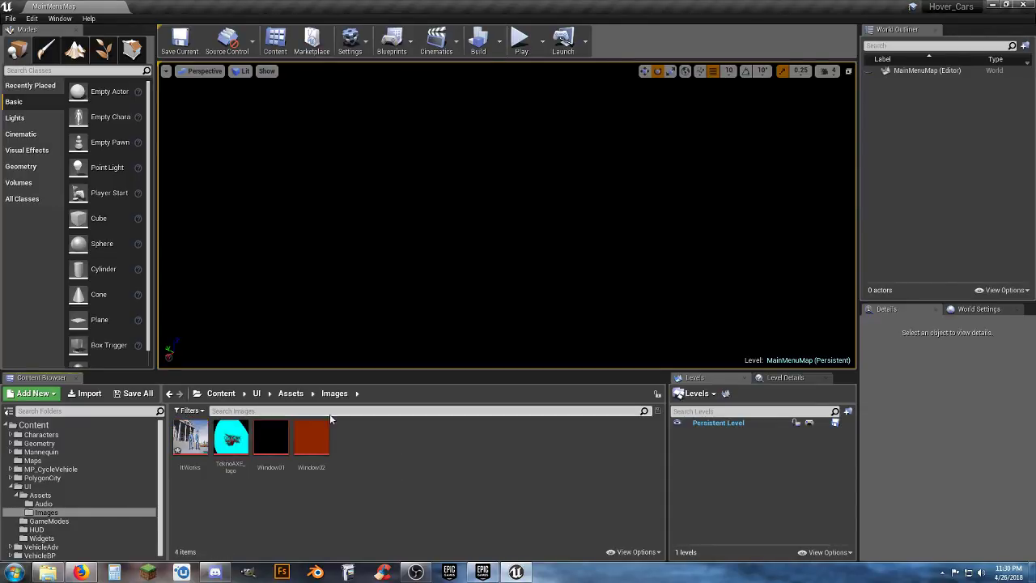
pyautogui.click(136, 393)
pyautogui.click(603, 389)
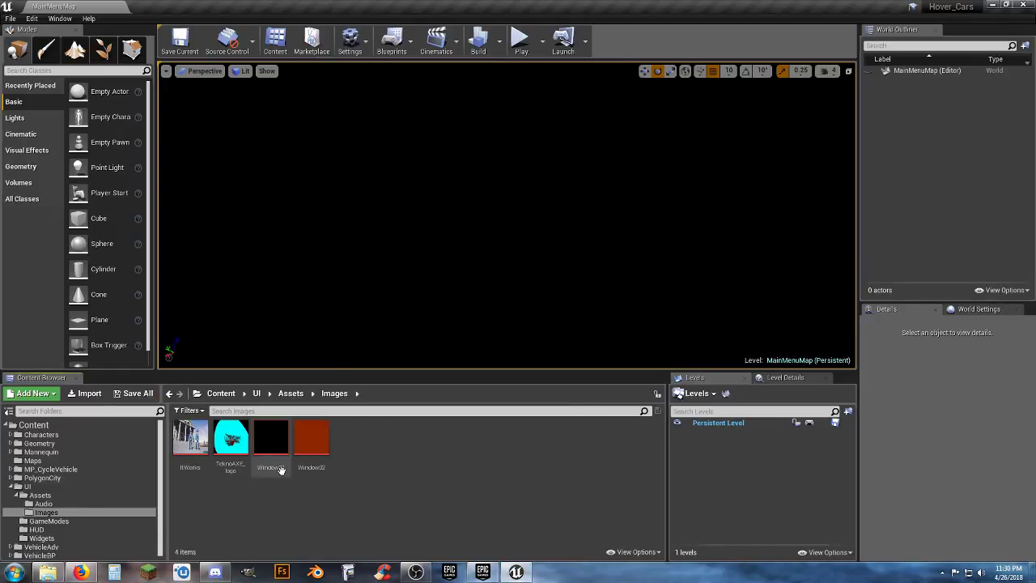
# Step: Open the MainMenu_W widget from the UI/Widgets folder and dock its editor beside the MainMenuMap level
pyautogui.click(55, 539)
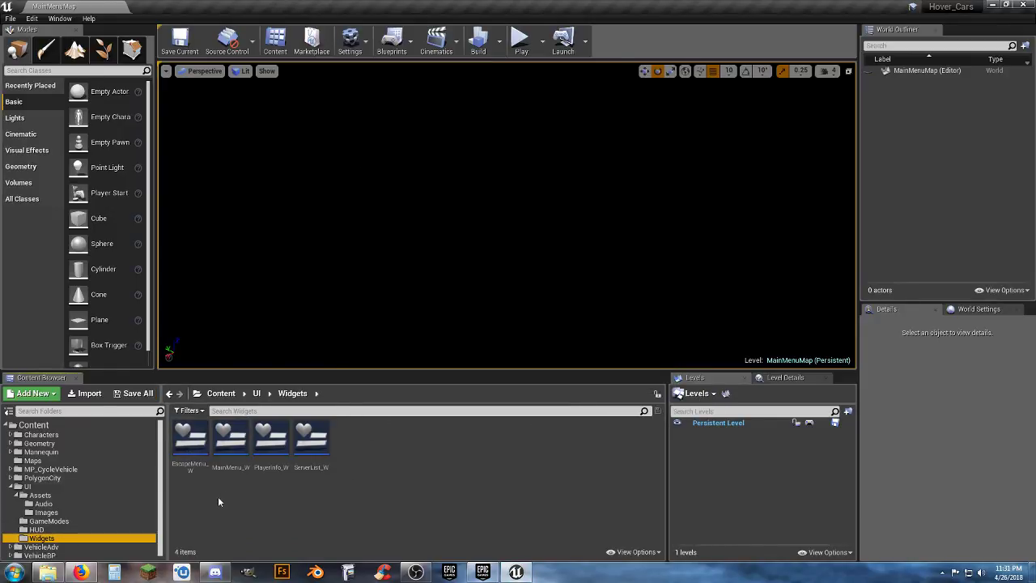
pyautogui.doubleClick(231, 441)
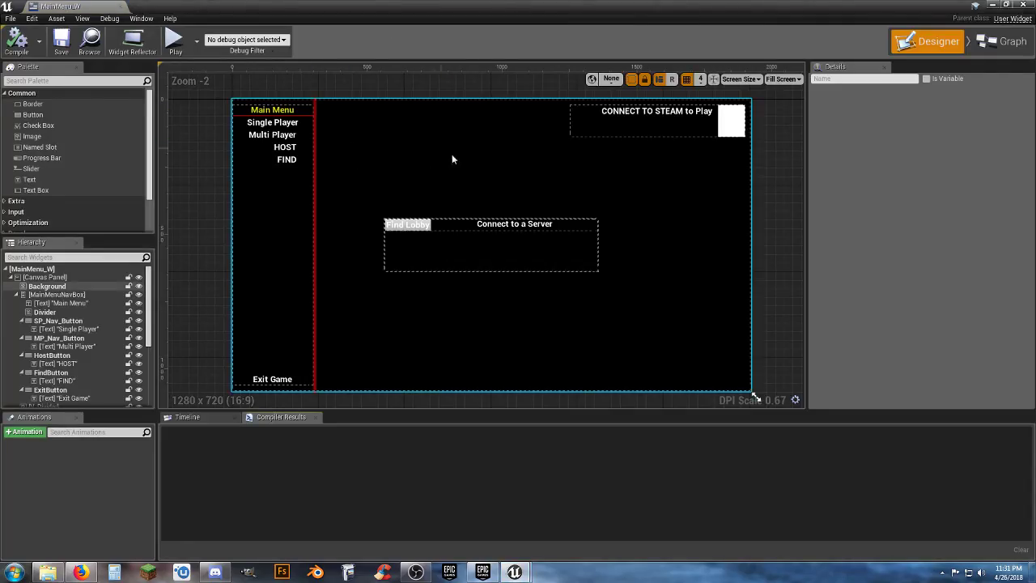
pyautogui.click(410, 147)
pyautogui.moveTo(50, 7); pyautogui.dragTo(169, 11)
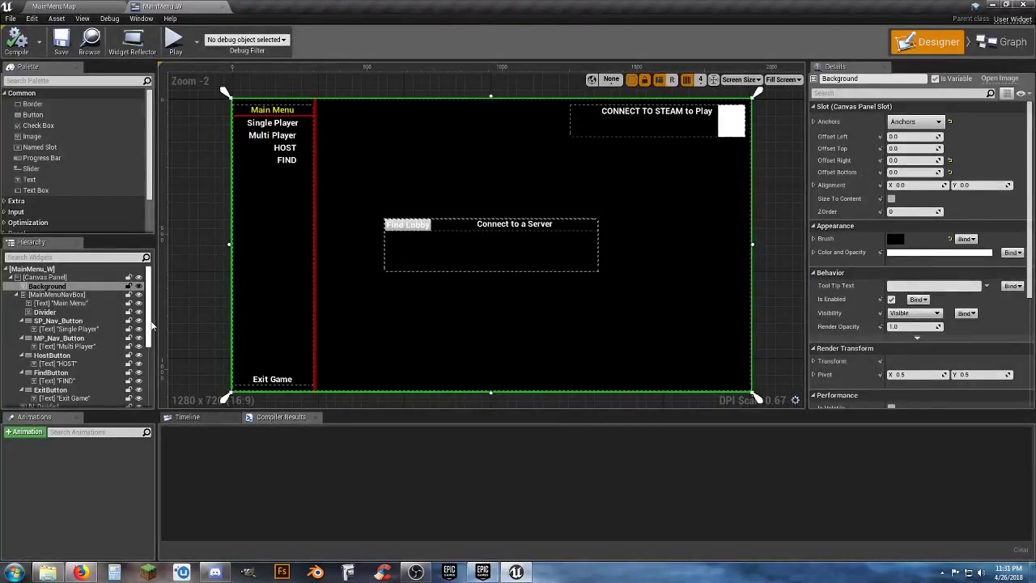
# Step: Select the ItWorks texture in the Images folder, then place an Image widget on the MainMenu_W canvas at about X 372, Y 80
pyautogui.click(65, 7)
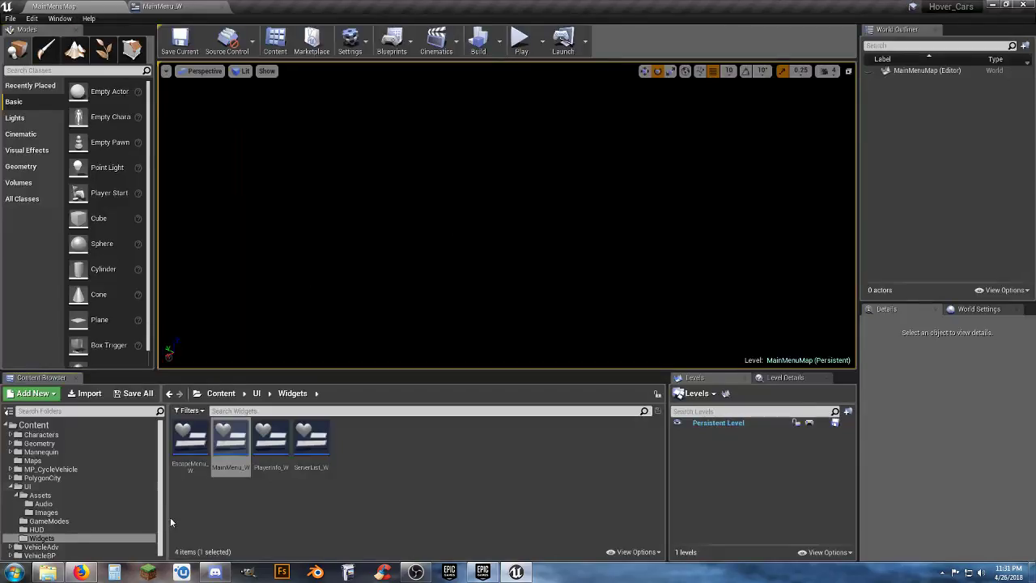
pyautogui.click(46, 513)
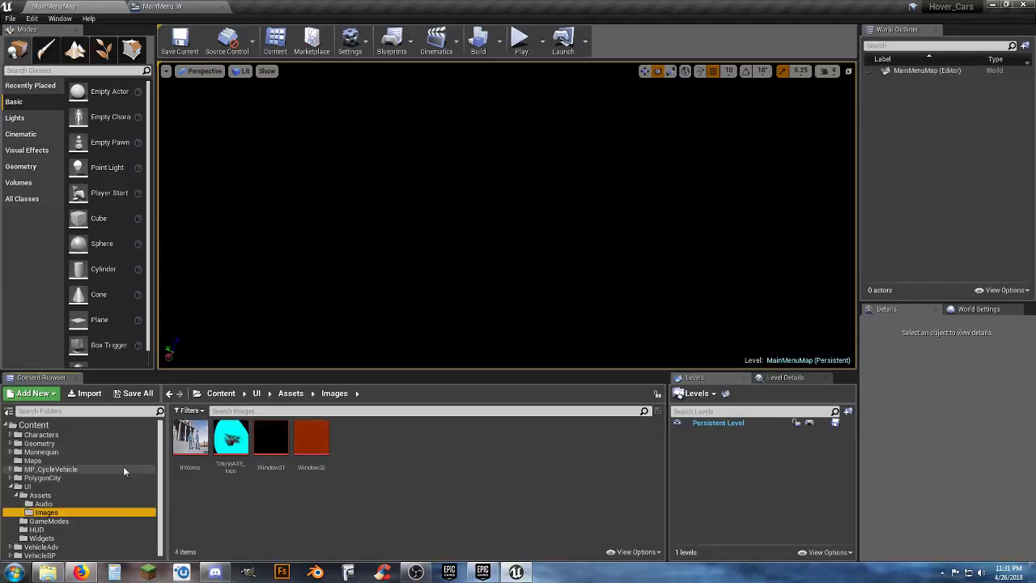
pyautogui.click(186, 447)
pyautogui.click(162, 7)
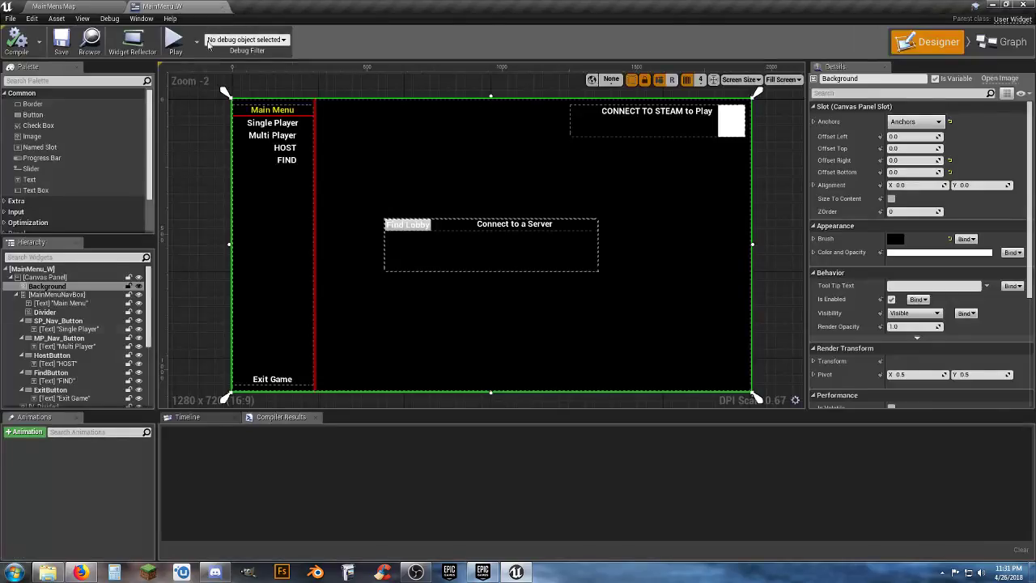
pyautogui.moveTo(32, 136); pyautogui.dragTo(333, 121)
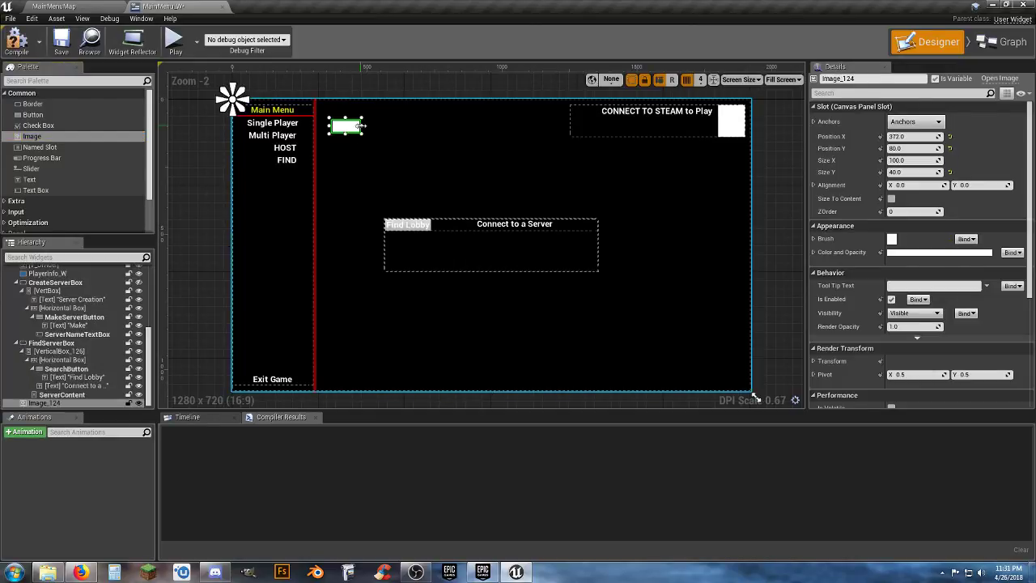
# Step: Set the ZOrder of the Background image to -2 and of the newly placed image to -1
pyautogui.click(897, 212)
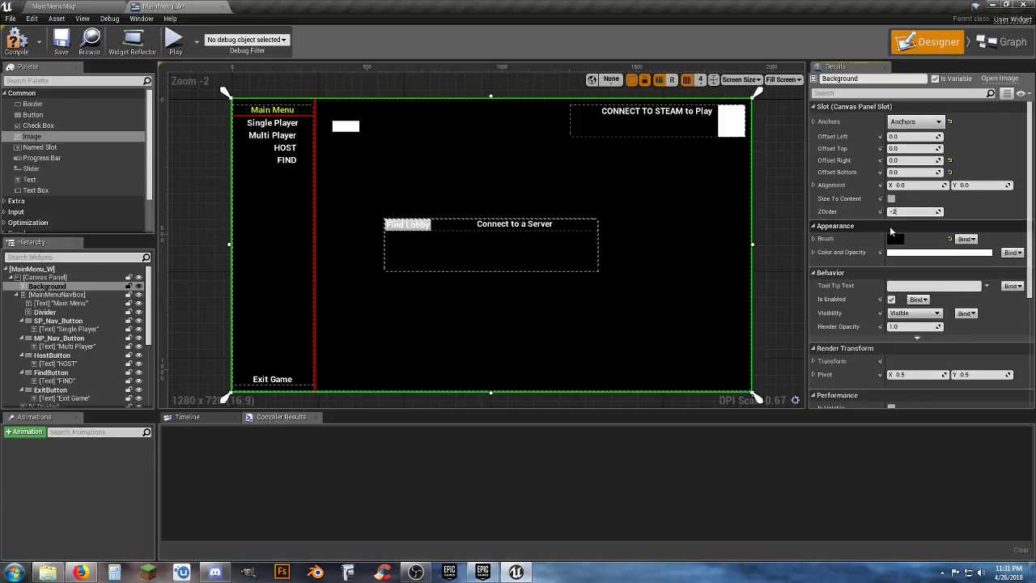
pyautogui.click(795, 259)
pyautogui.click(347, 130)
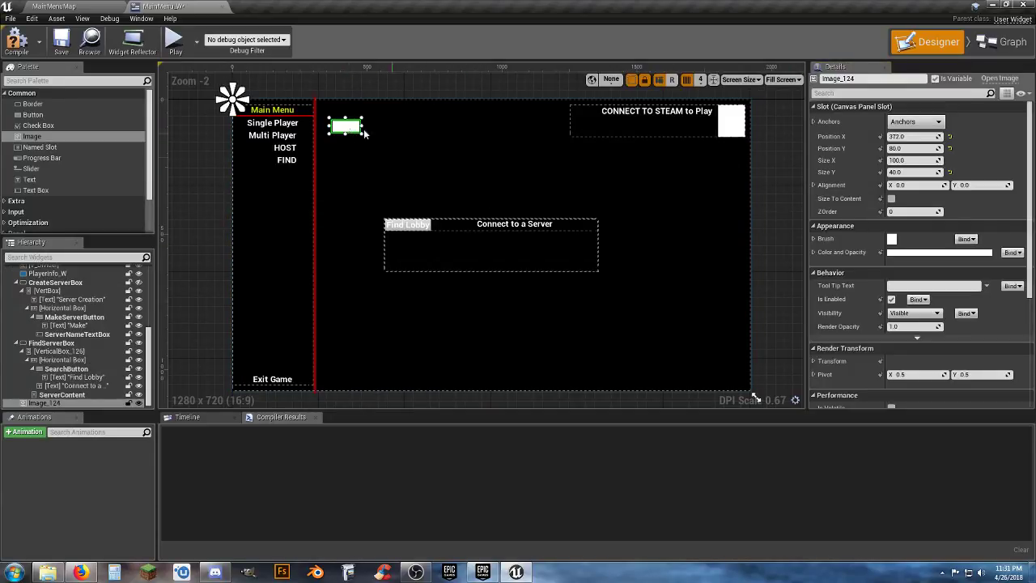
pyautogui.click(923, 211)
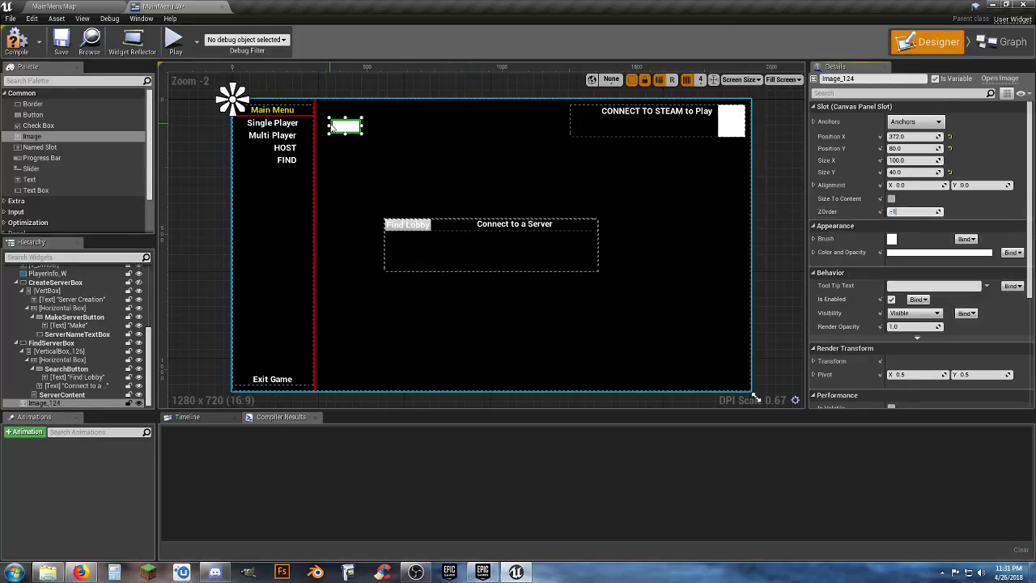
pyautogui.click(355, 136)
# Step: Resize the new image to about 1601 by 1077 so it covers the canvas beside the red menu divider
pyautogui.click(357, 130)
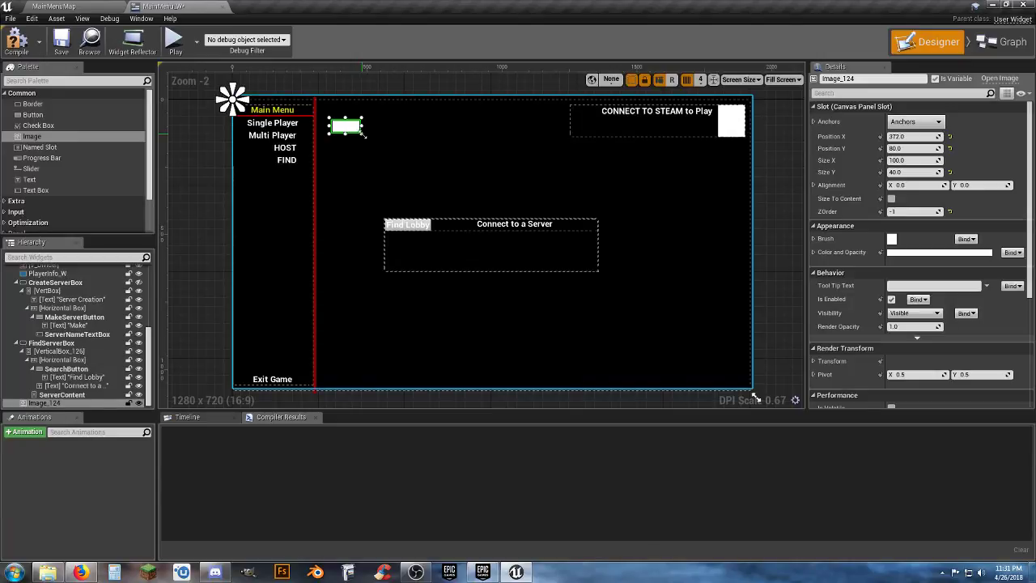
pyautogui.moveTo(364, 136); pyautogui.dragTo(752, 392)
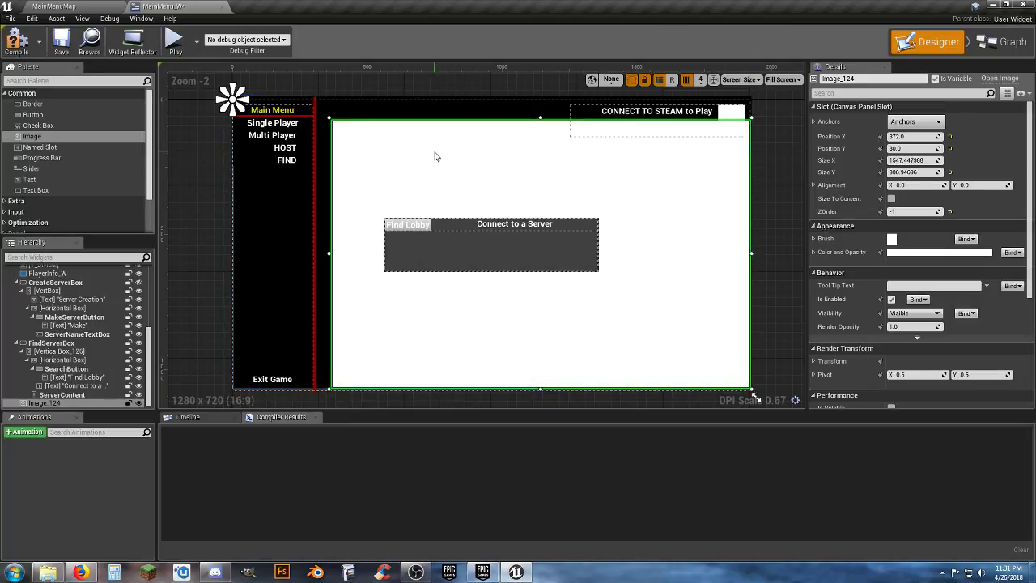
pyautogui.moveTo(331, 119); pyautogui.dragTo(314, 93)
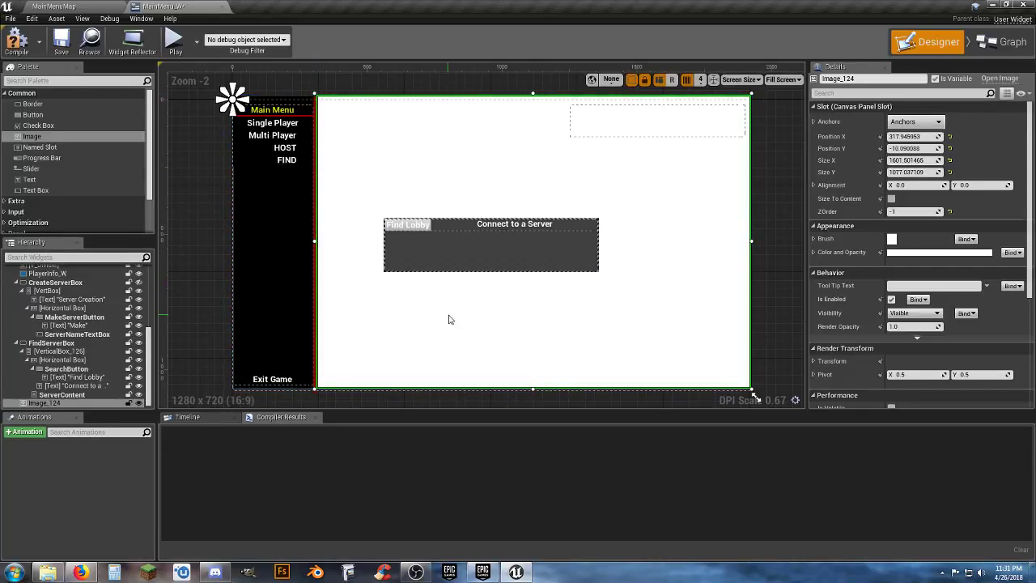
# Step: Fine-tune the new image's left edge against the red V_Divider, ending at about Position X 318 and Size X 1601
pyautogui.moveTo(316, 241); pyautogui.dragTo(314, 242)
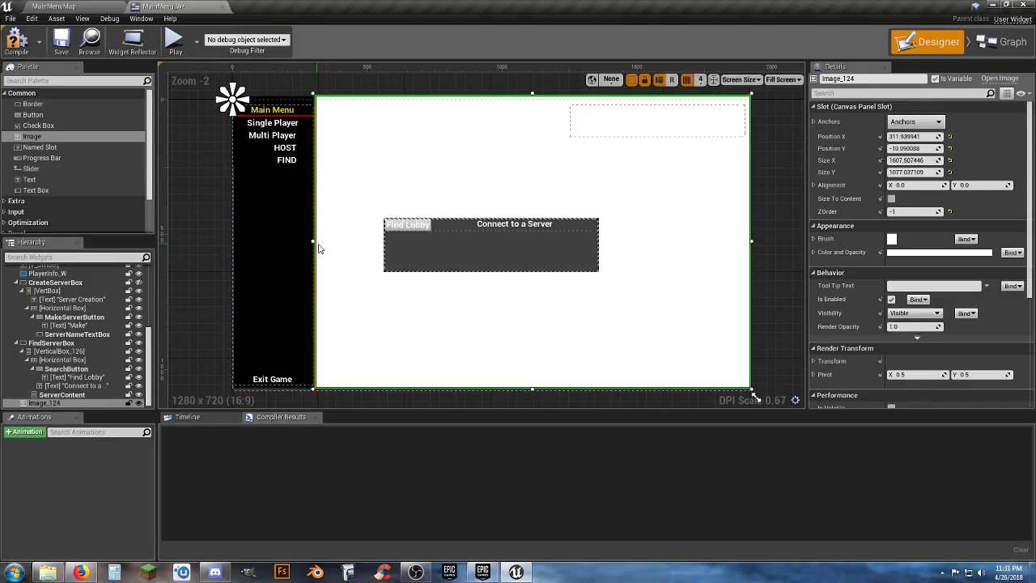
pyautogui.moveTo(311, 240); pyautogui.dragTo(317, 241)
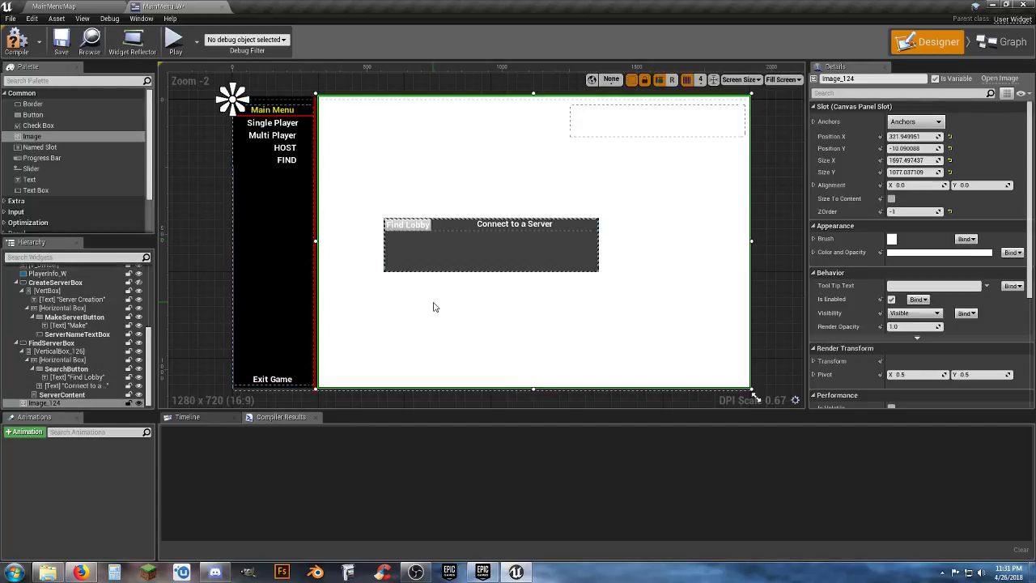
pyautogui.scroll(3, 89, 325)
pyautogui.scroll(2, 90, 325)
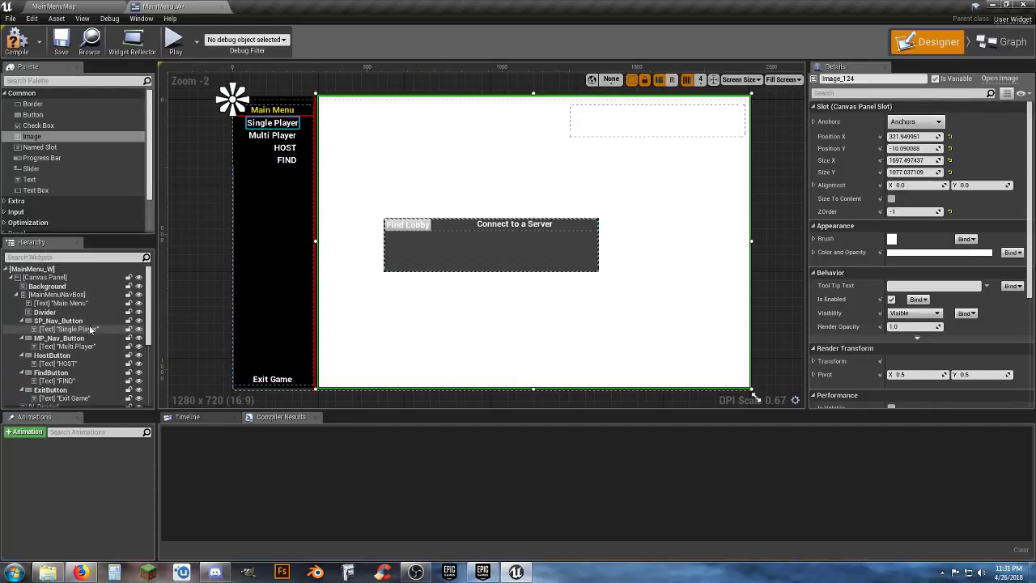
pyautogui.click(17, 295)
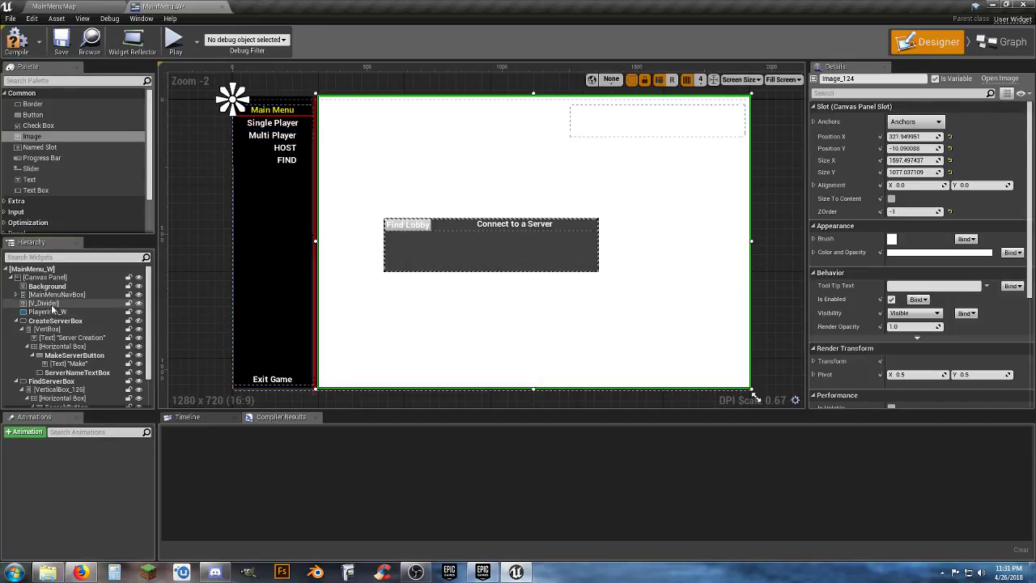
pyautogui.click(44, 303)
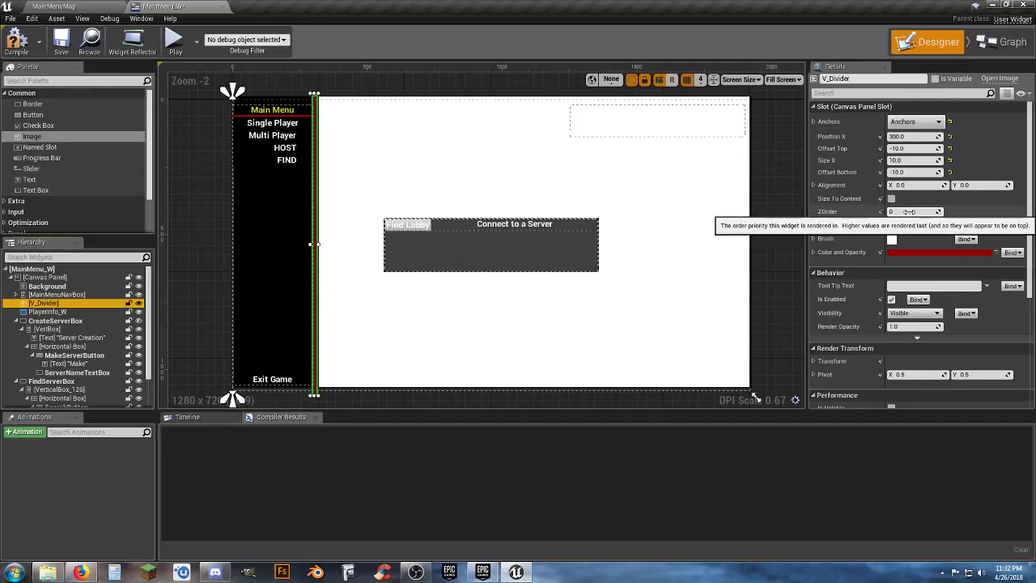
pyautogui.click(423, 338)
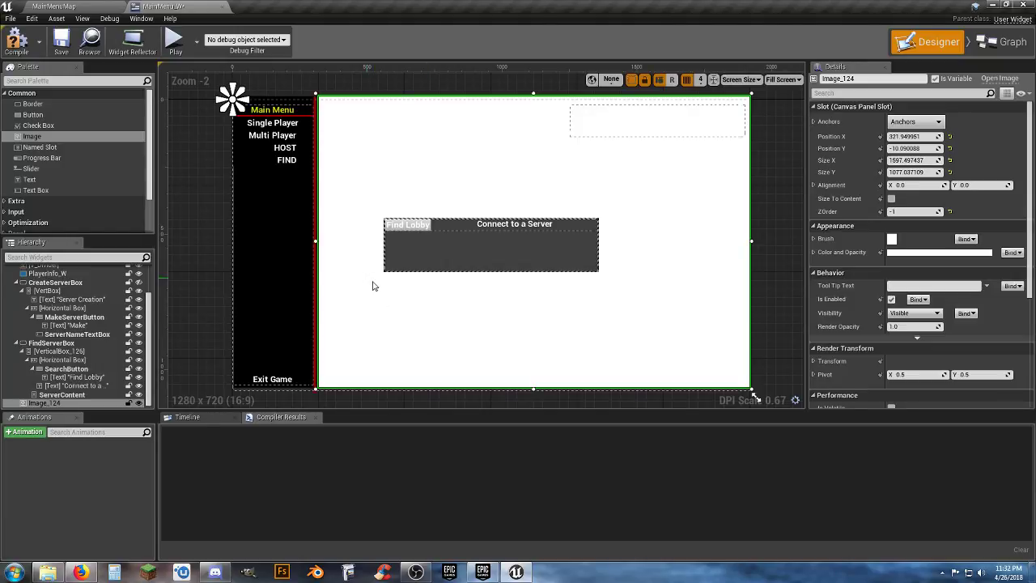
pyautogui.moveTo(317, 242); pyautogui.dragTo(314, 241)
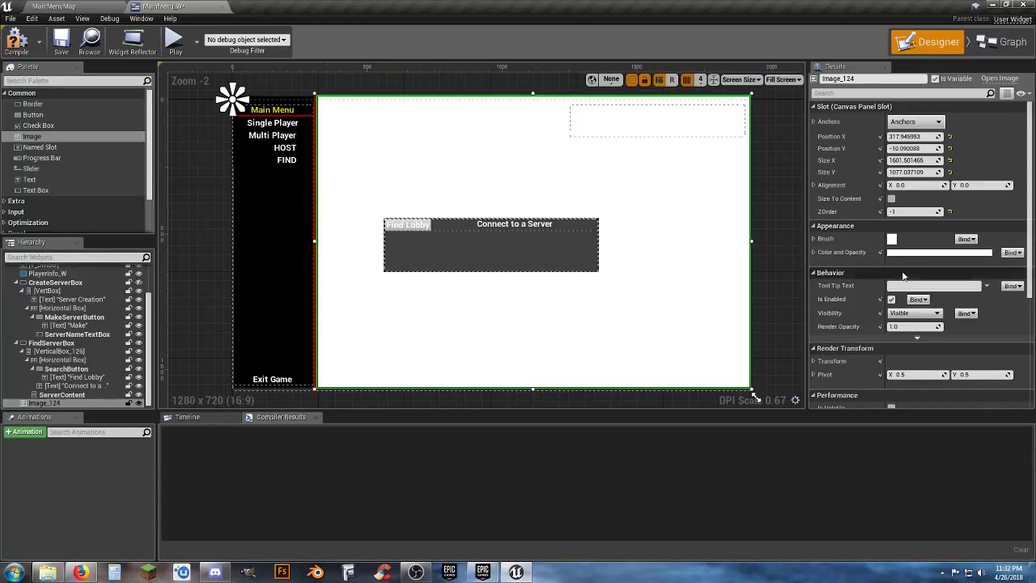
# Step: Assign the ItWorks texture to the new image's brush, then compile MainMenu_W and close its editor
pyautogui.click(815, 239)
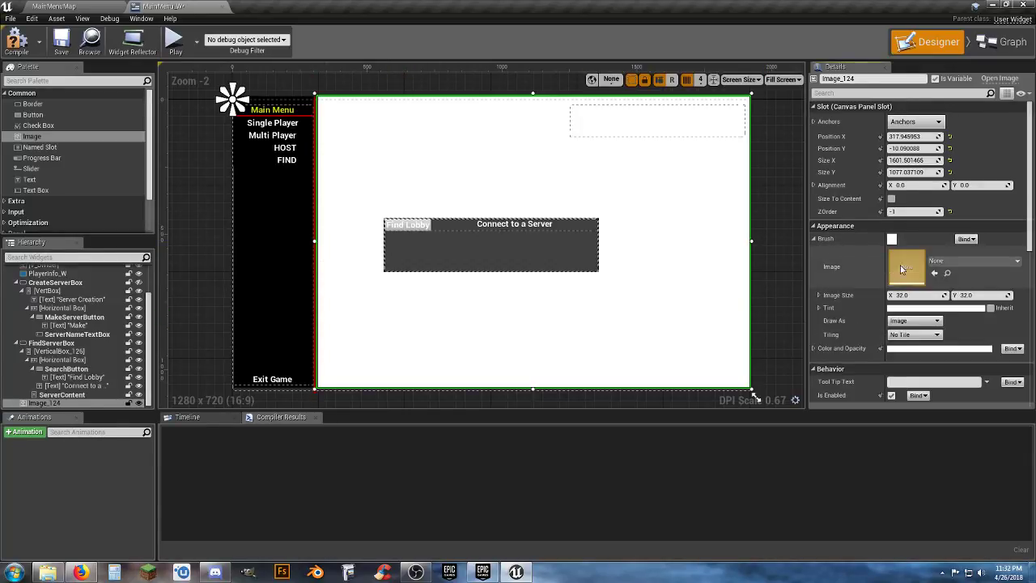
pyautogui.click(938, 274)
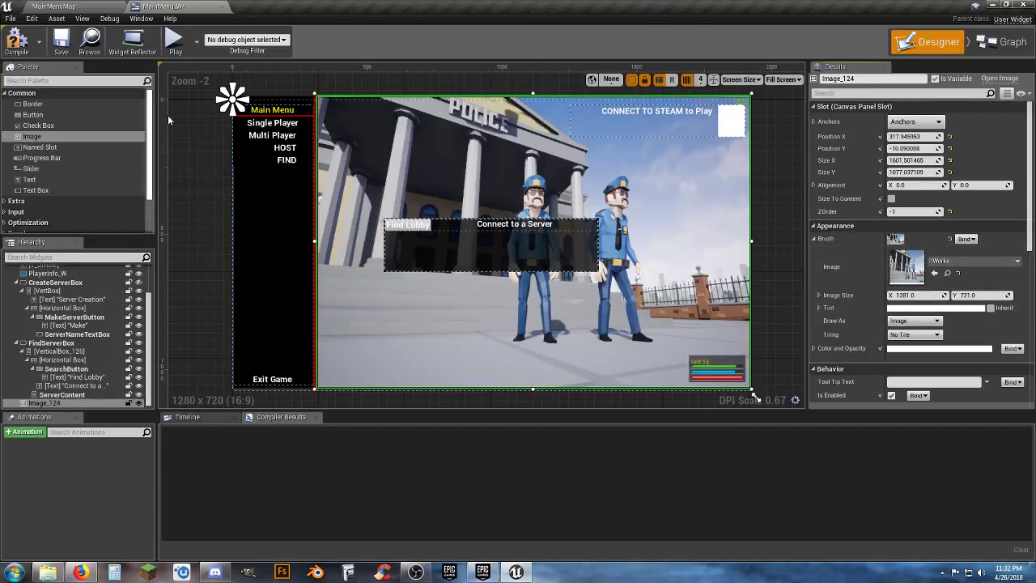
pyautogui.click(17, 42)
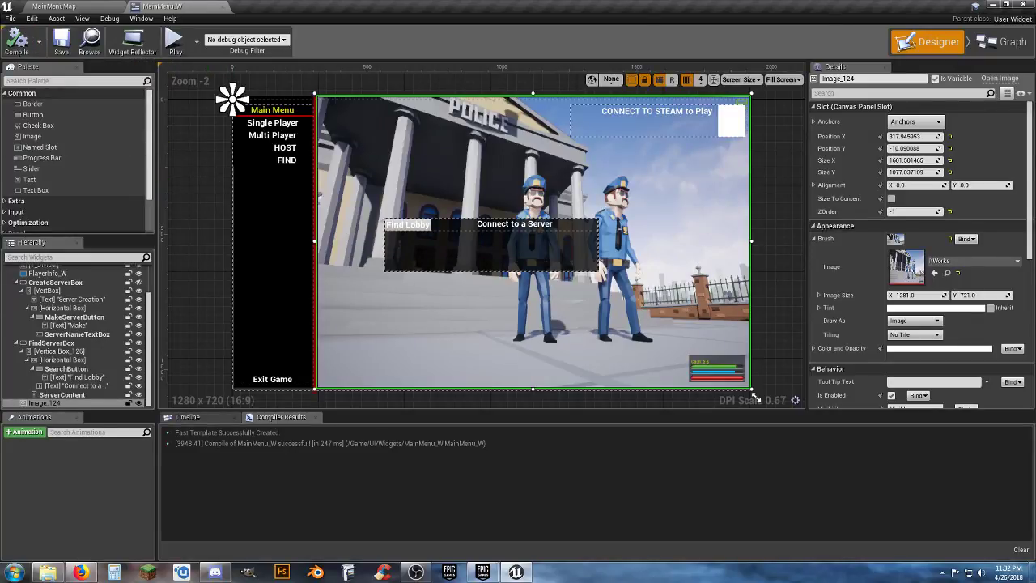
pyautogui.click(190, 134)
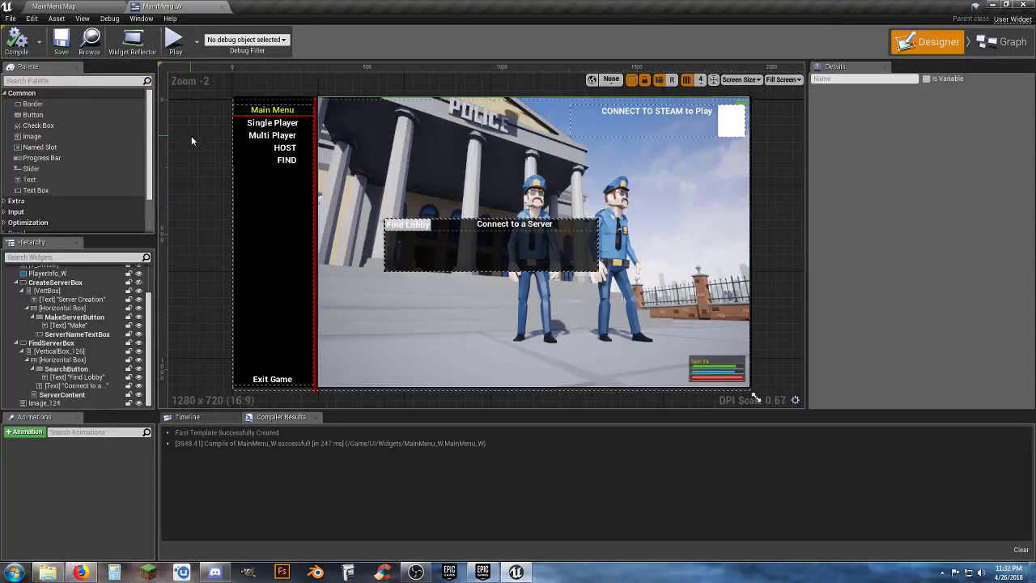
pyautogui.click(17, 42)
pyautogui.click(224, 8)
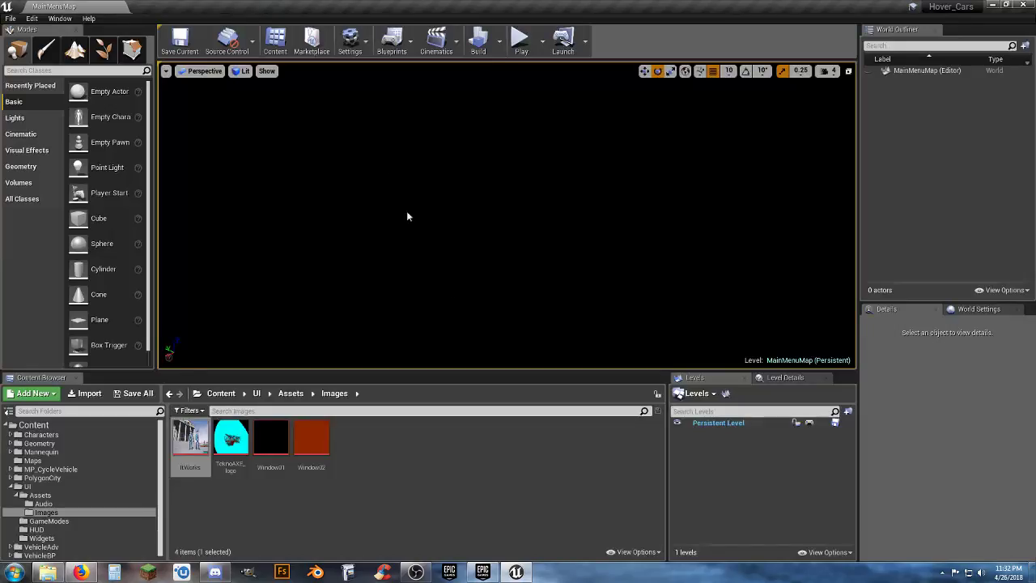
# Step: Run the project as a standalone game to check the main menu background, then exit the game
pyautogui.click(542, 41)
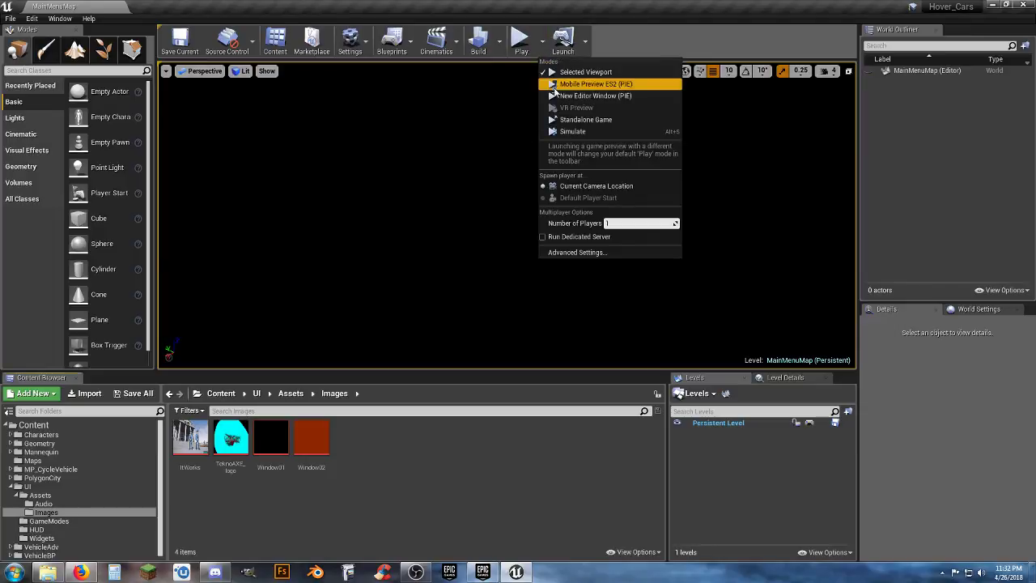
pyautogui.click(584, 123)
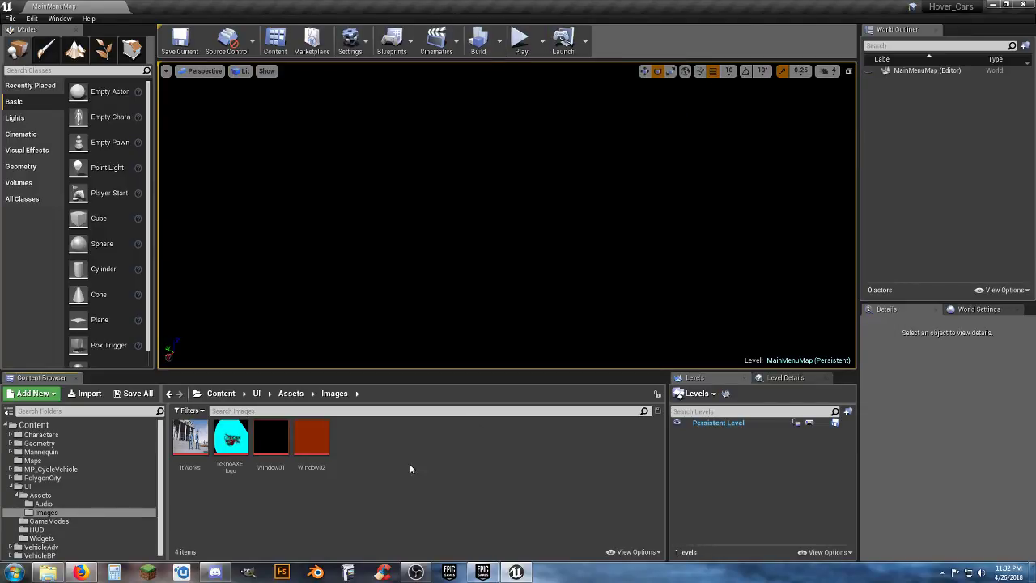
pyautogui.click(12, 487)
pyautogui.click(33, 425)
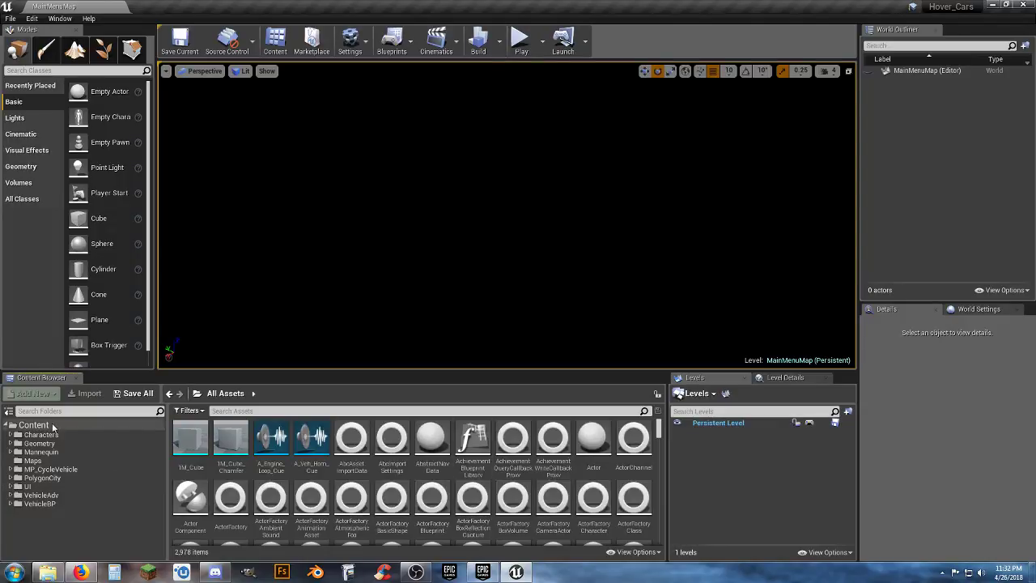
pyautogui.click(542, 44)
pyautogui.click(589, 120)
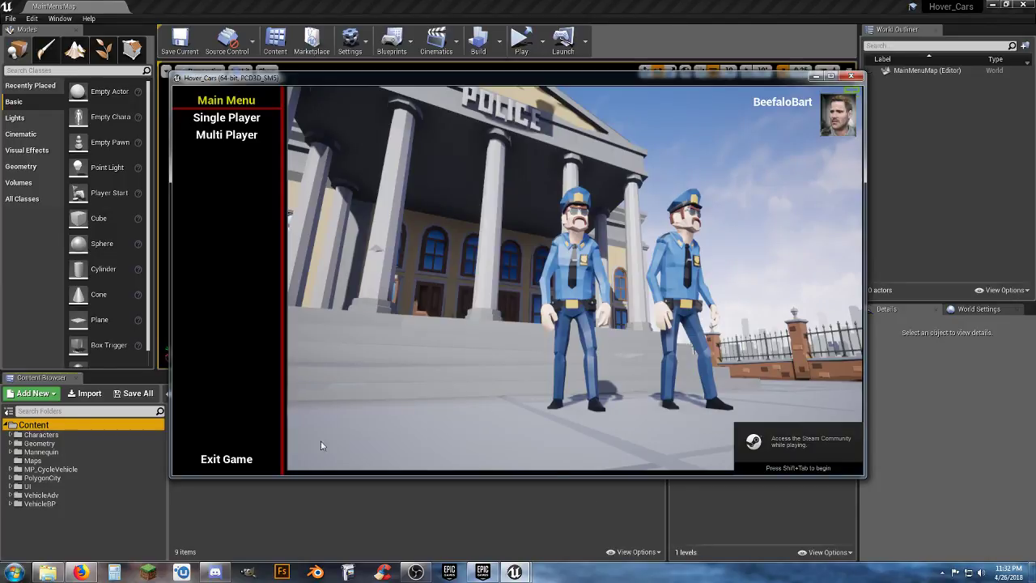
pyautogui.click(243, 466)
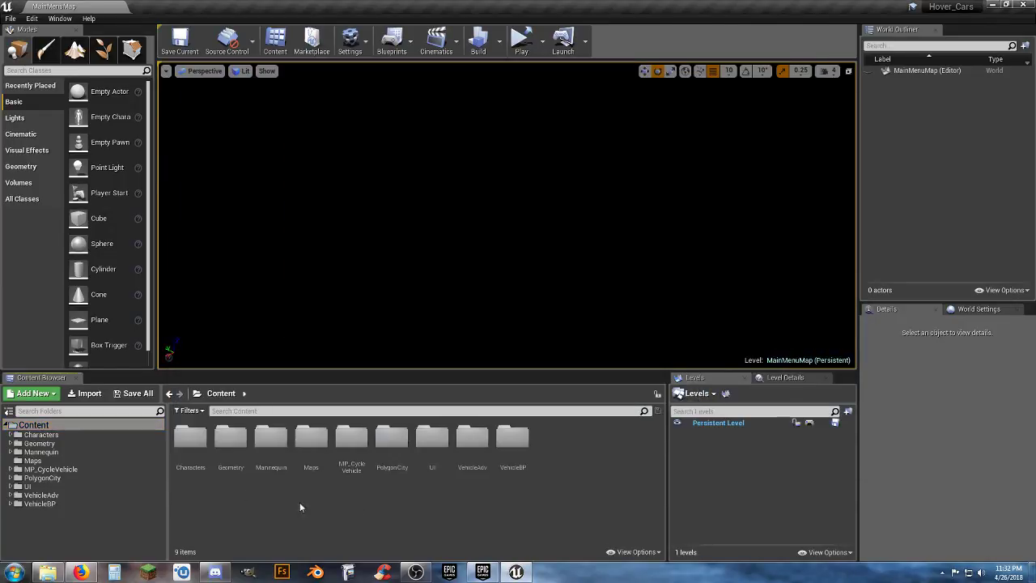
# Step: Reopen MainMenu_W from the UI/Widgets folder and anchor the ItWorks image to stretch across the full canvas
pyautogui.doubleClick(432, 439)
pyautogui.doubleClick(318, 445)
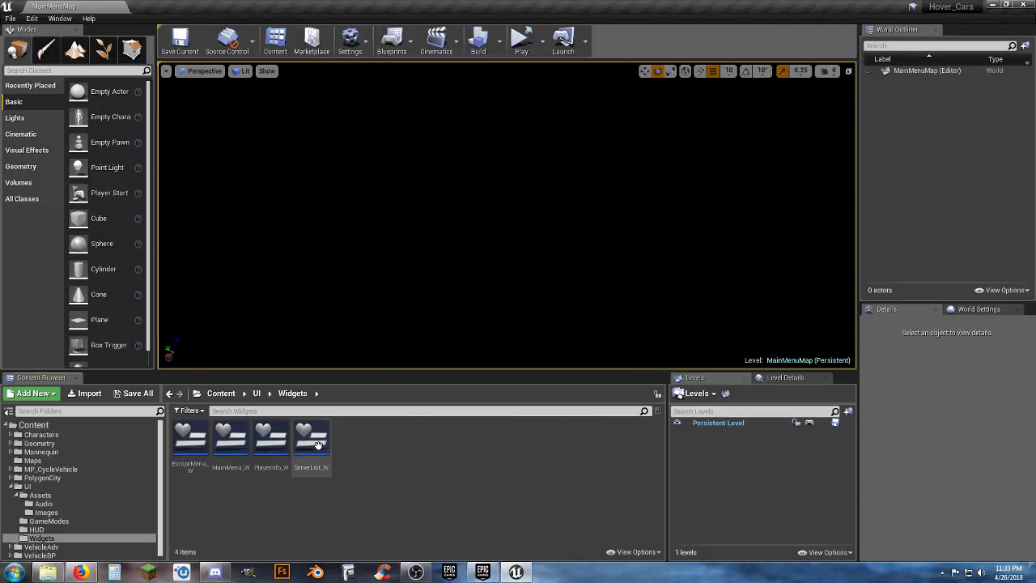
pyautogui.doubleClick(241, 449)
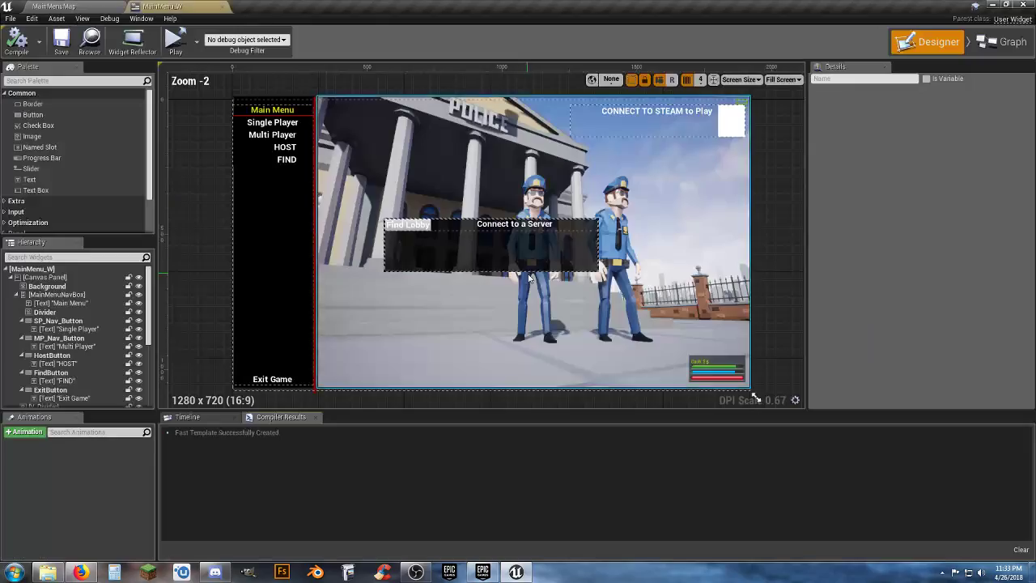
pyautogui.click(530, 311)
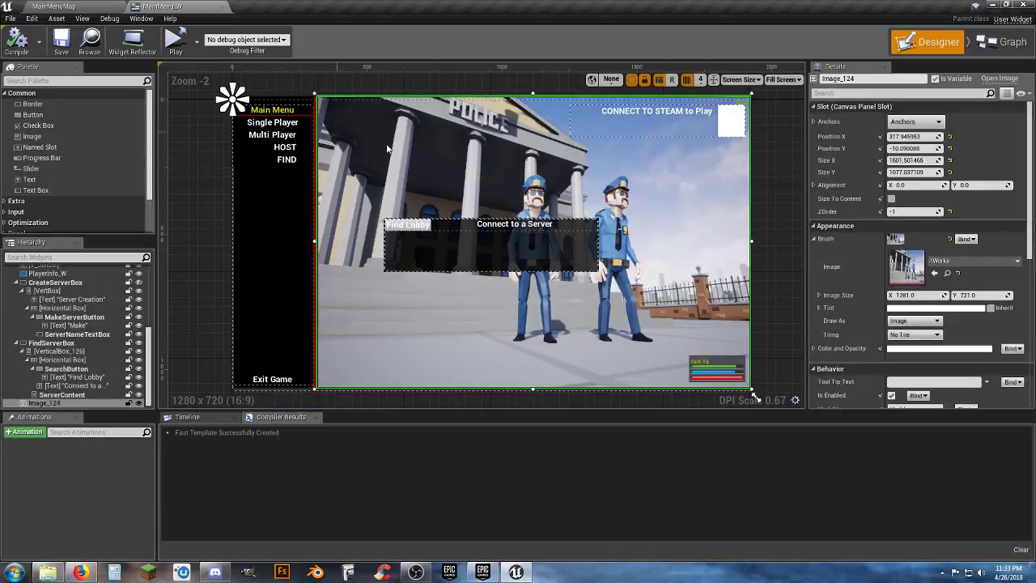
pyautogui.click(915, 122)
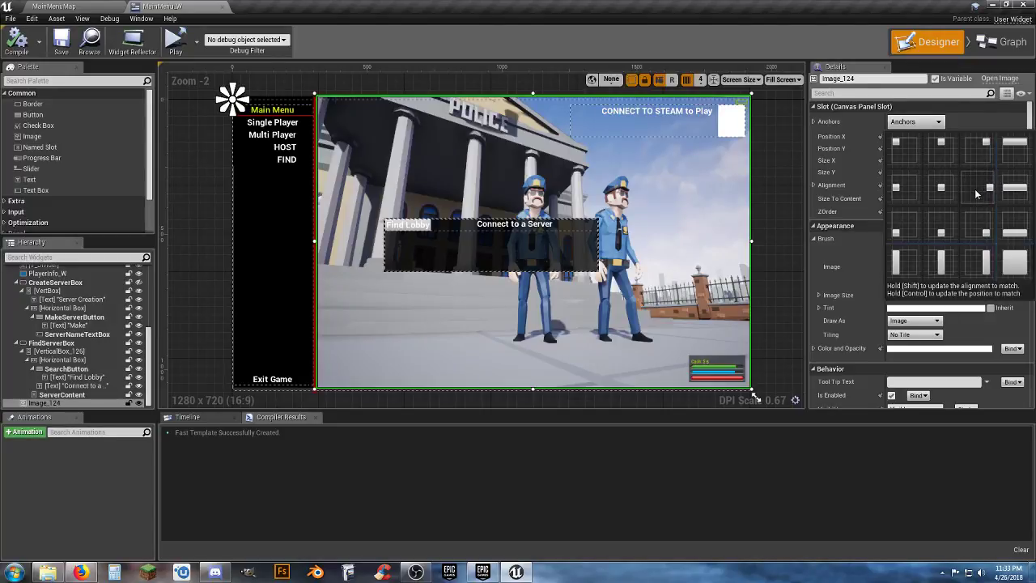
pyautogui.click(1016, 263)
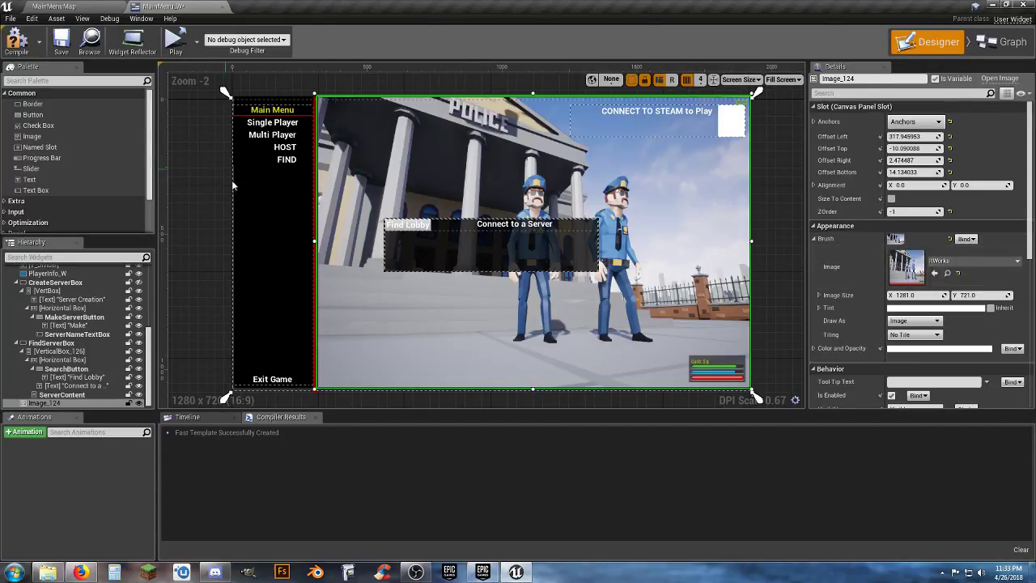
# Step: Compile and save MainMenu_W, close its editor, and return to the root Content folder
pyautogui.click(16, 42)
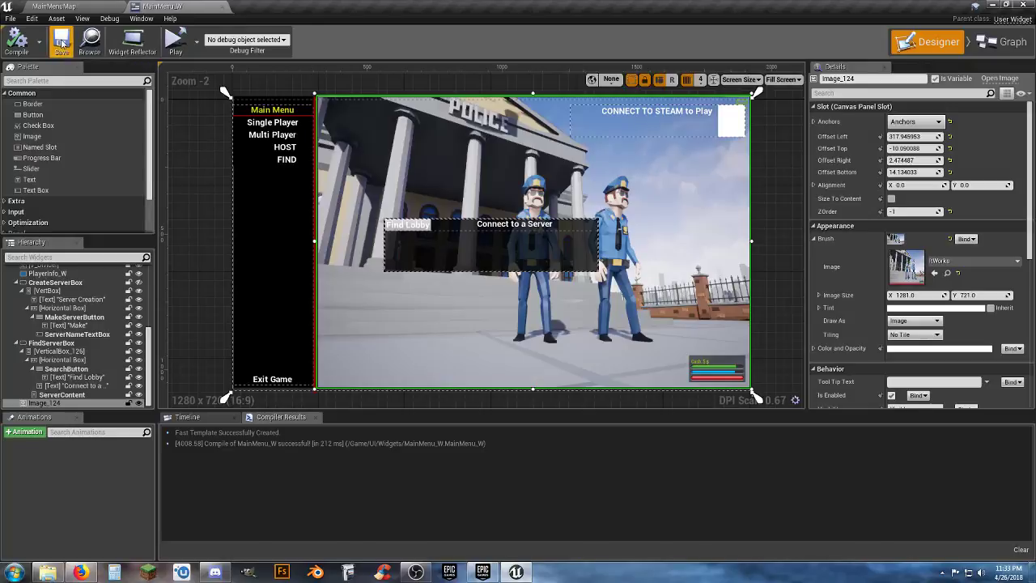
pyautogui.click(222, 7)
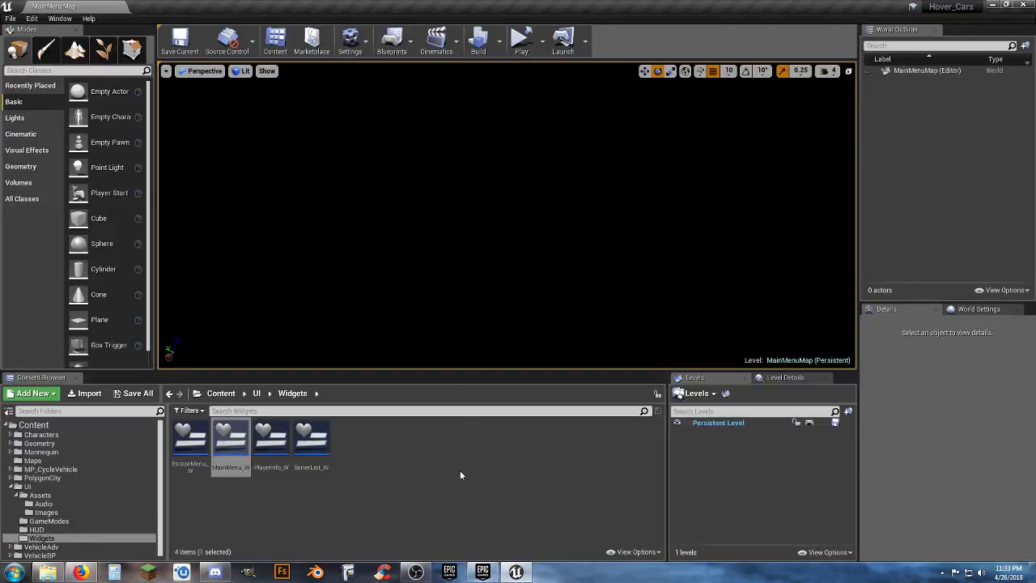
pyautogui.click(452, 492)
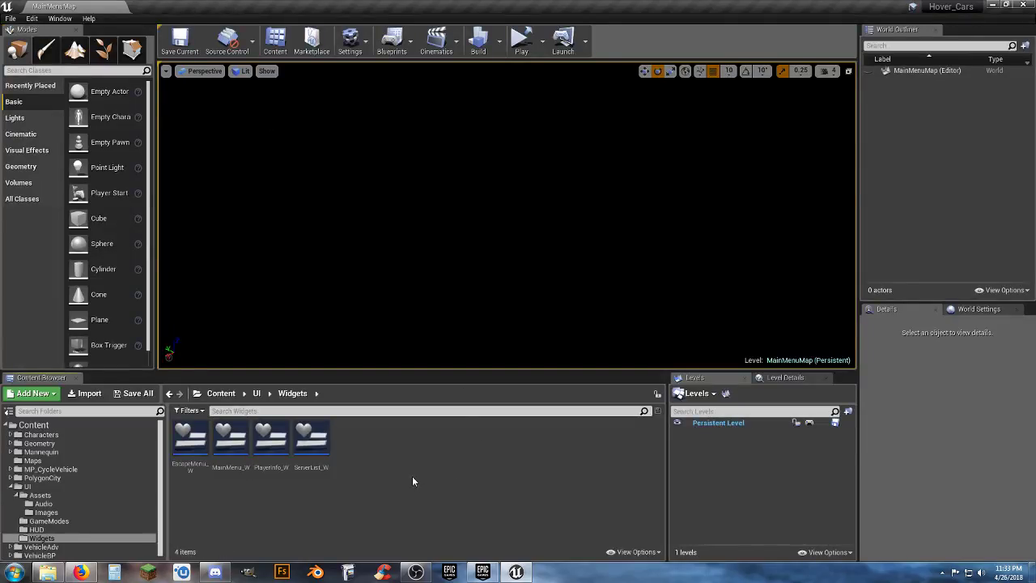
pyautogui.click(9, 486)
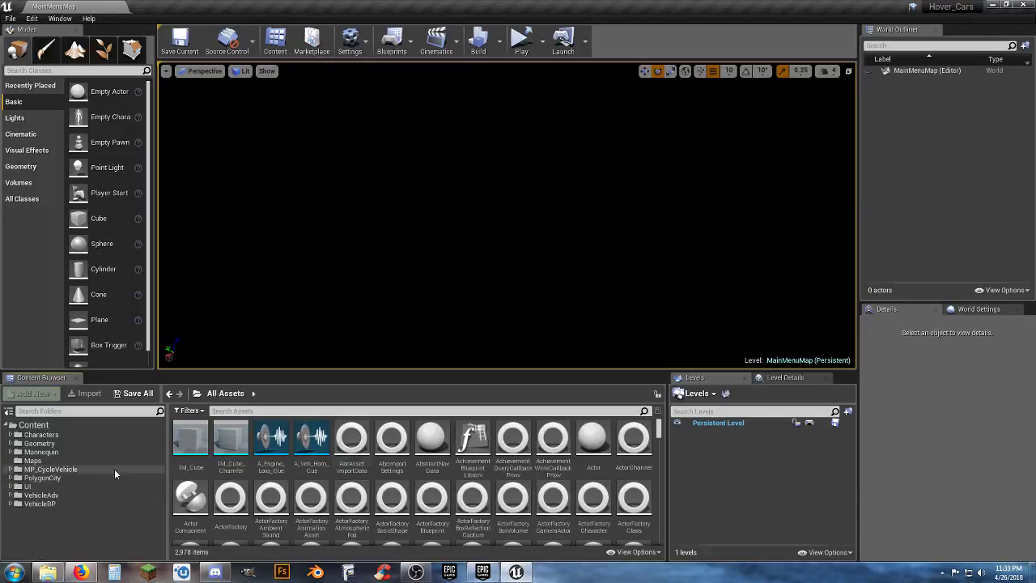
pyautogui.click(32, 425)
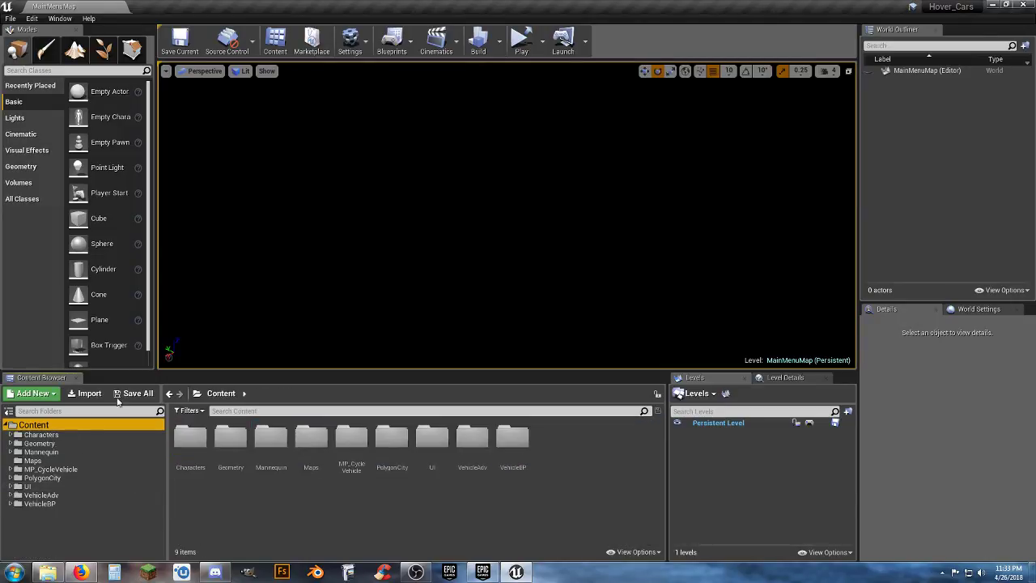
# Step: Run the standalone game again and test the Multi Player HOST and FIND panels, including the Find Lobby search
pyautogui.click(521, 42)
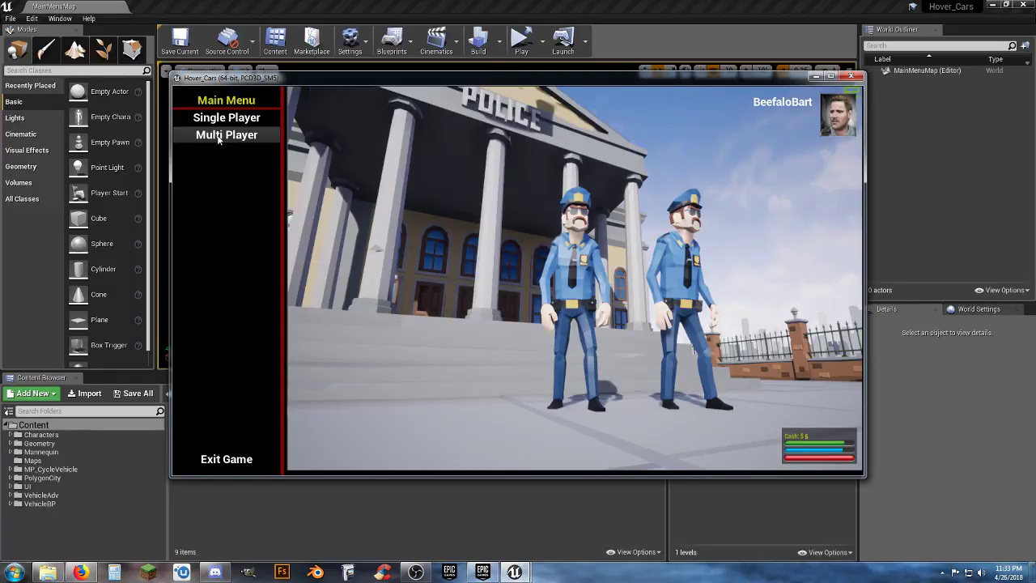
pyautogui.click(218, 135)
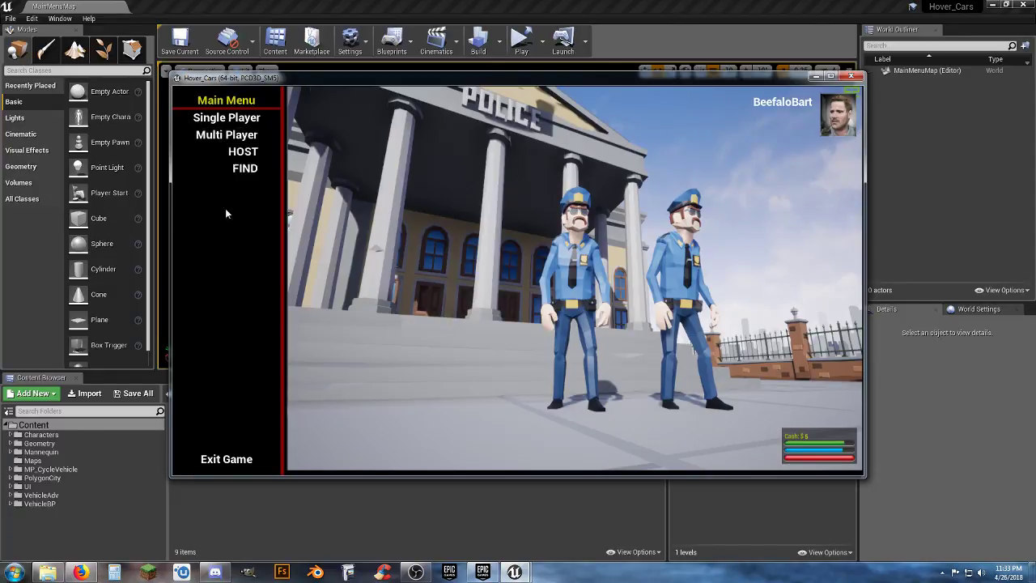
pyautogui.click(258, 153)
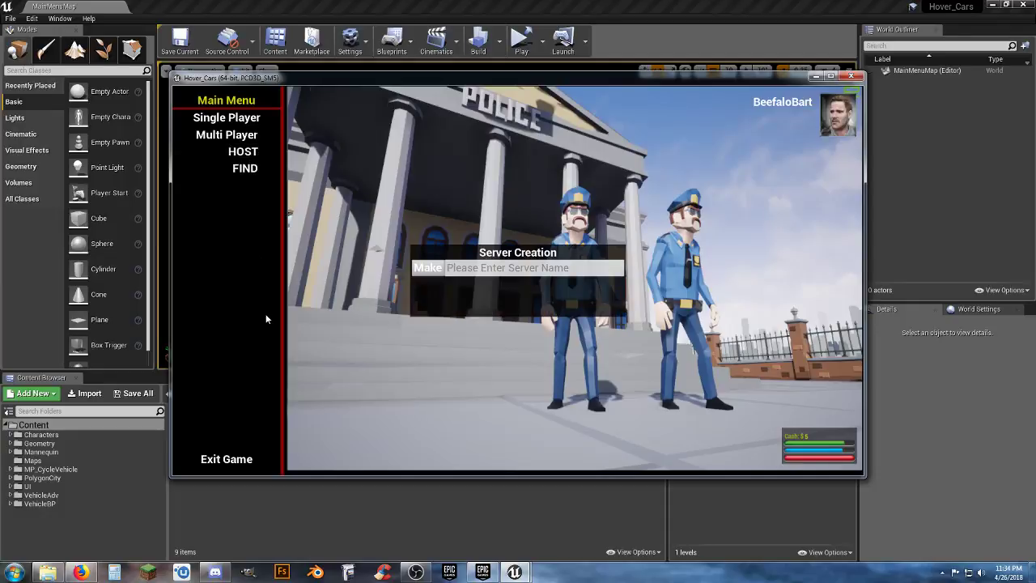
pyautogui.click(519, 269)
pyautogui.click(245, 170)
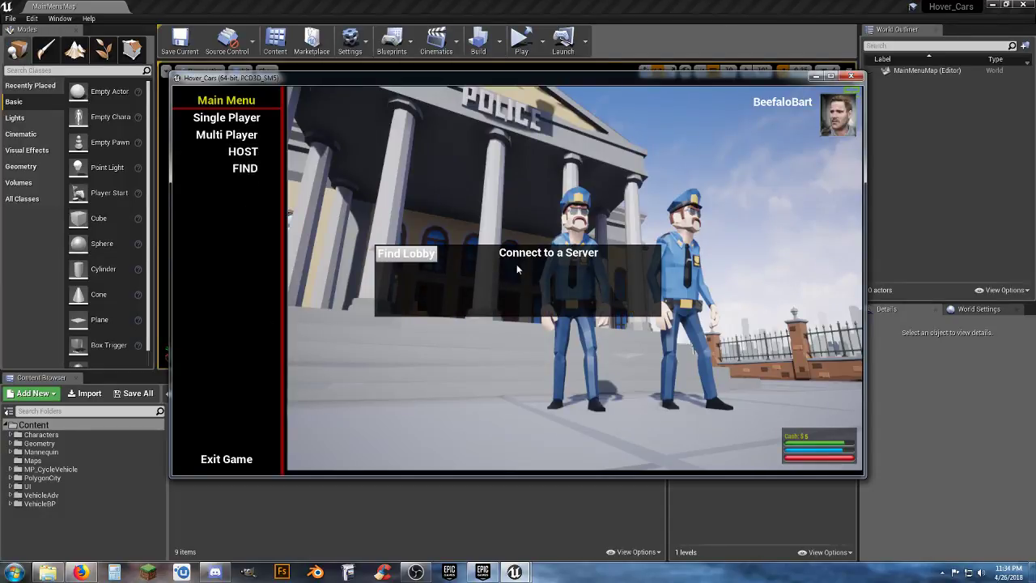
pyautogui.click(246, 170)
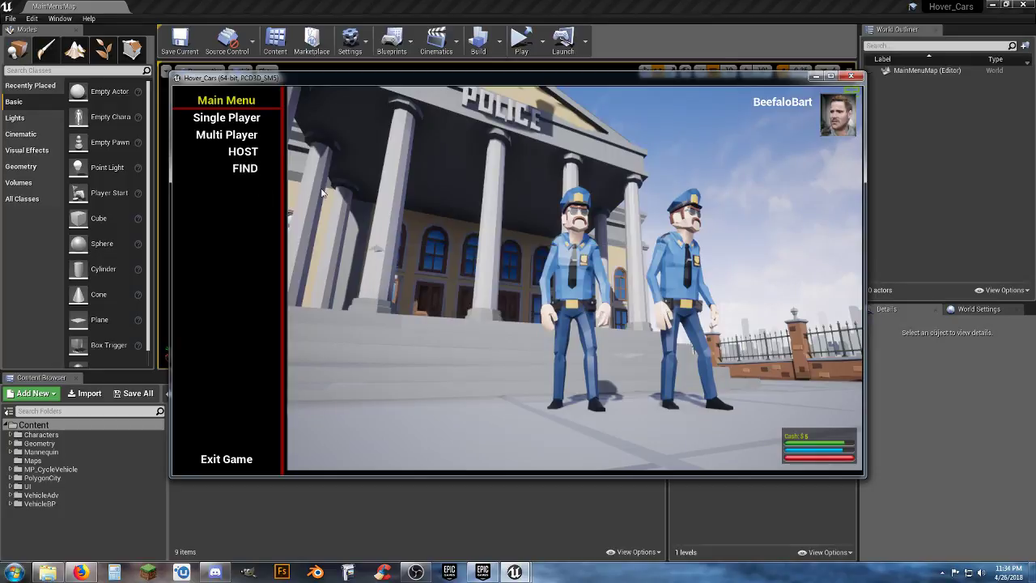
pyautogui.click(254, 173)
pyautogui.click(252, 171)
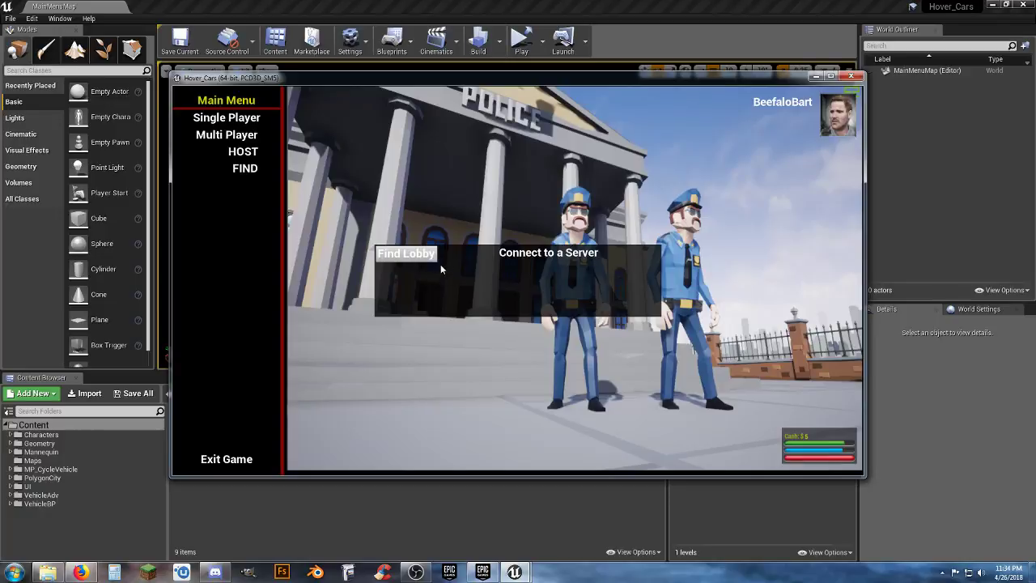
pyautogui.click(426, 253)
# Step: Host a multiplayer server named "sdcf" from the running game's main menu
pyautogui.click(242, 151)
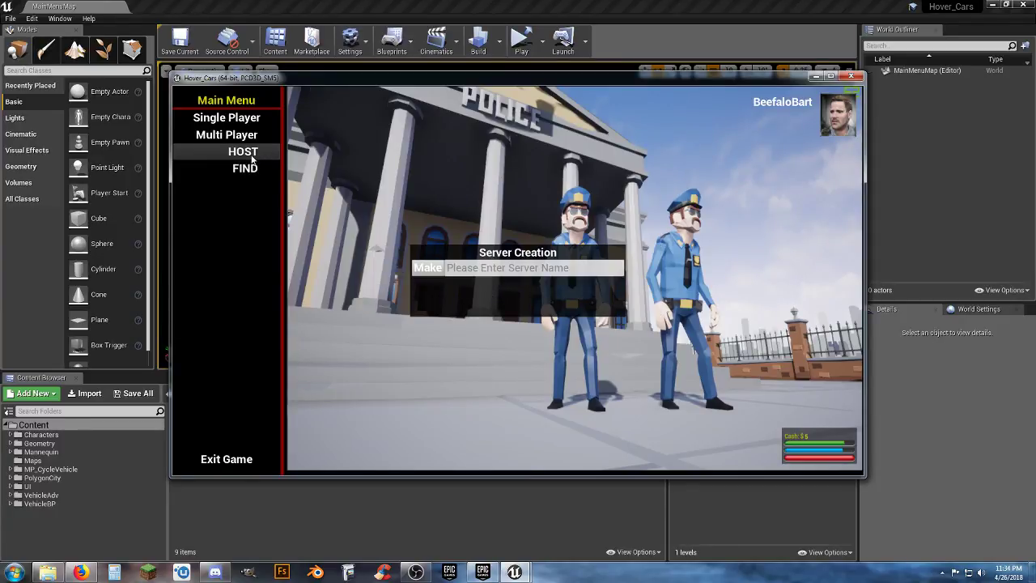
pyautogui.click(484, 269)
pyautogui.write('sdcf')
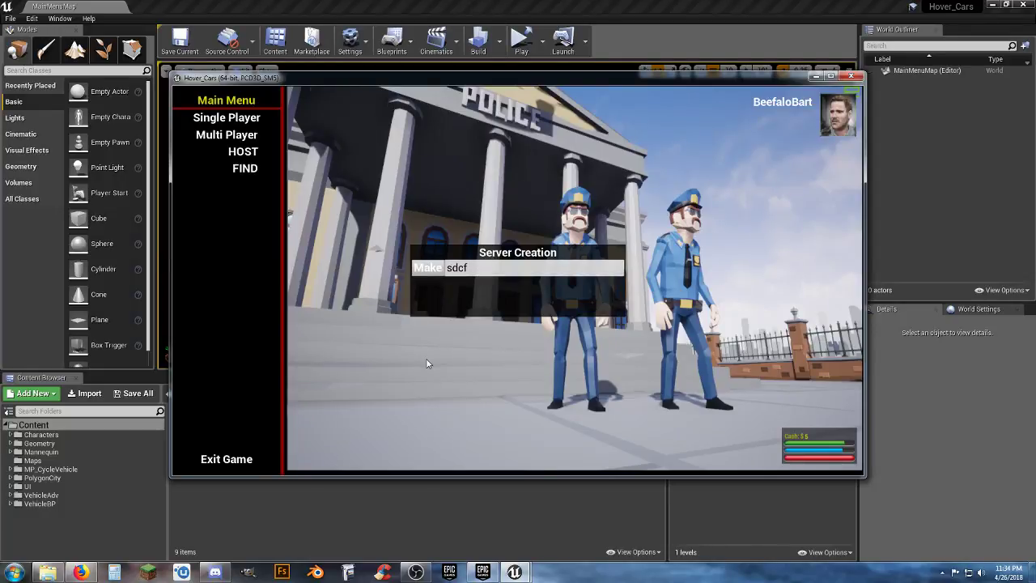
pyautogui.click(497, 303)
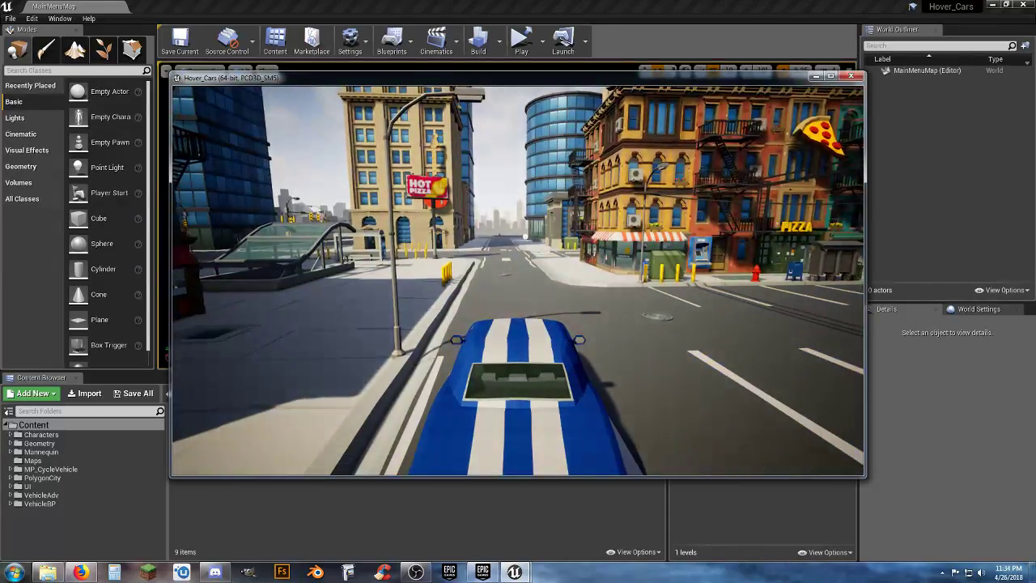
# Step: Test-drive the blue striped hover car through the city streets, steering around both left and right turns
pyautogui.press('w')
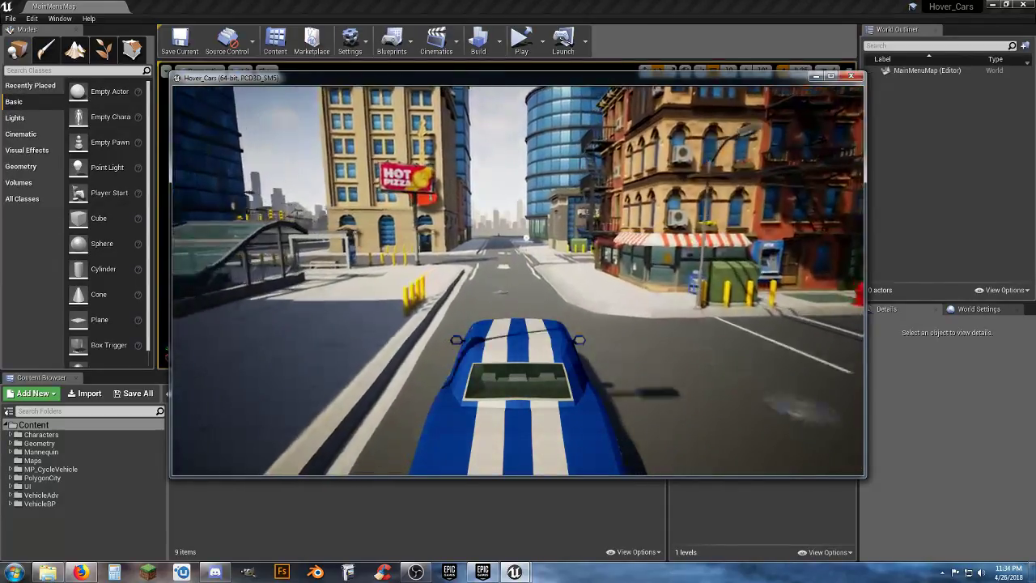
pyautogui.press('a')
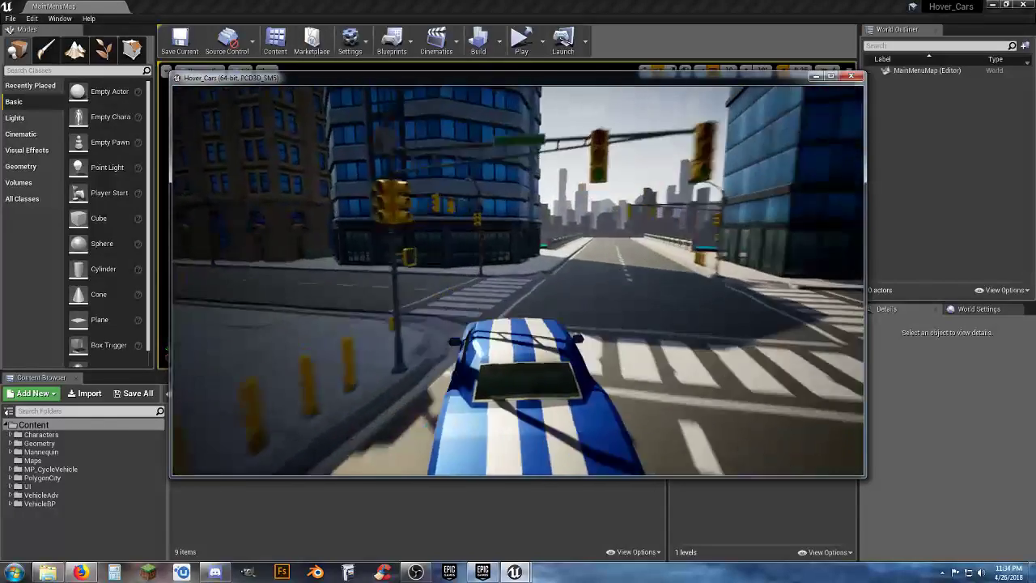
pyautogui.press('a')
pyautogui.press('a')
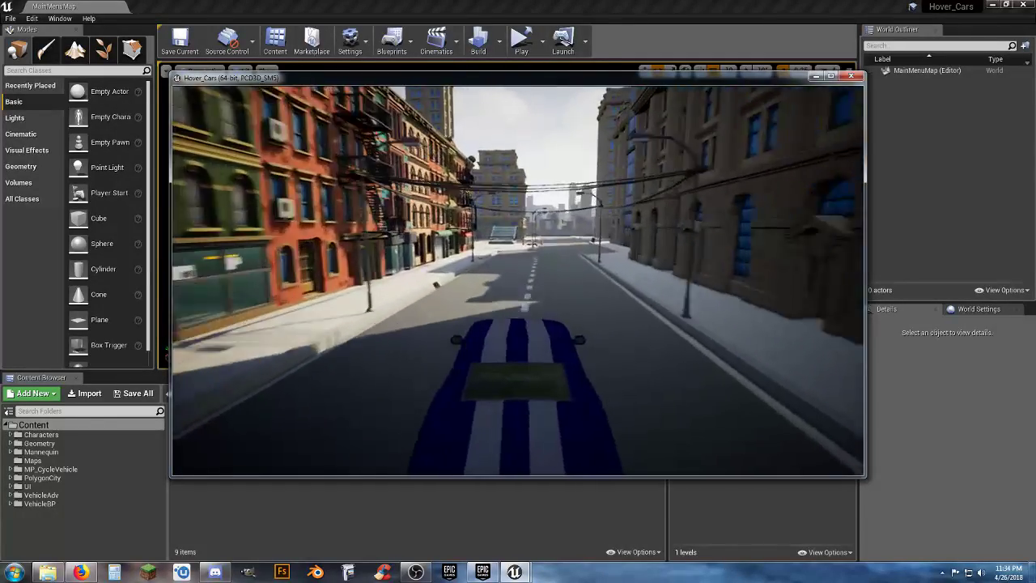
pyautogui.press('d')
pyautogui.press('d')
pyautogui.press('a')
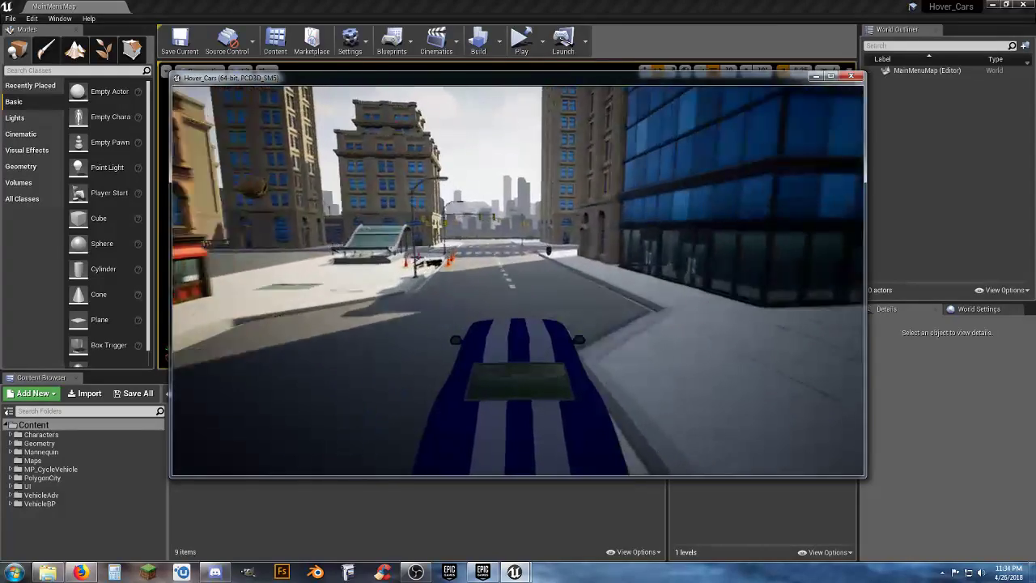
pyautogui.press('d')
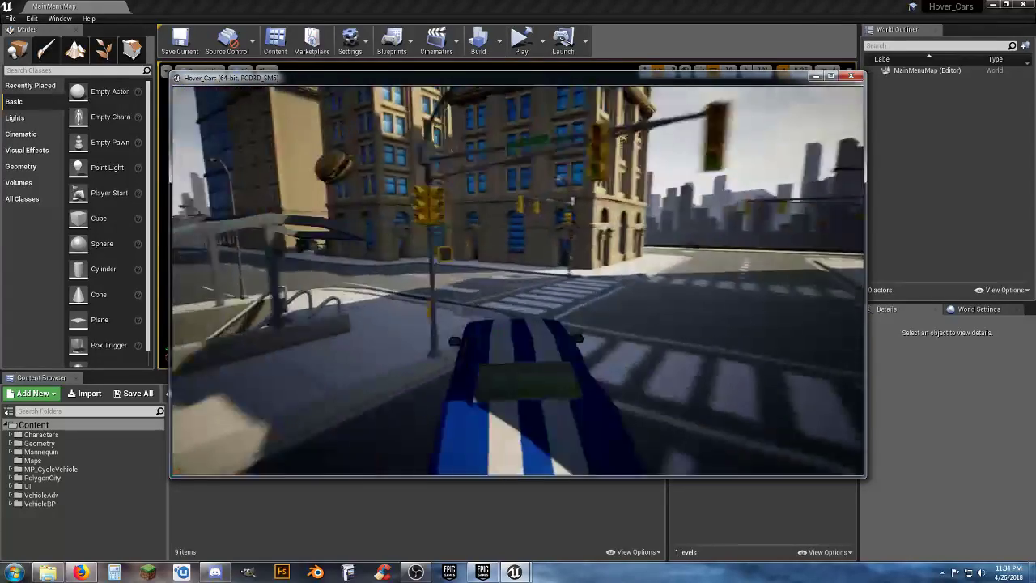
pyautogui.press('a')
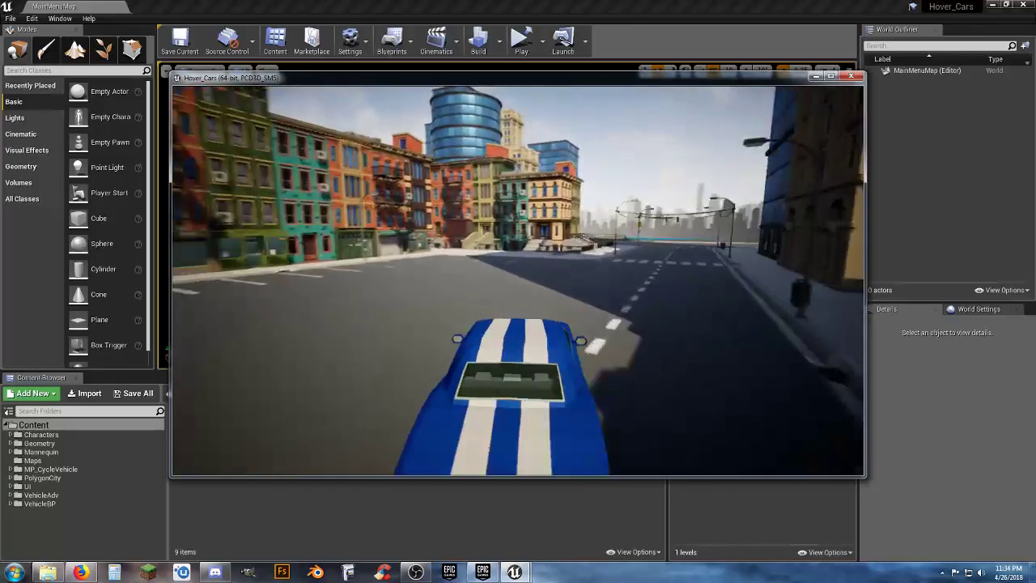
pyautogui.press('d')
pyautogui.press('d')
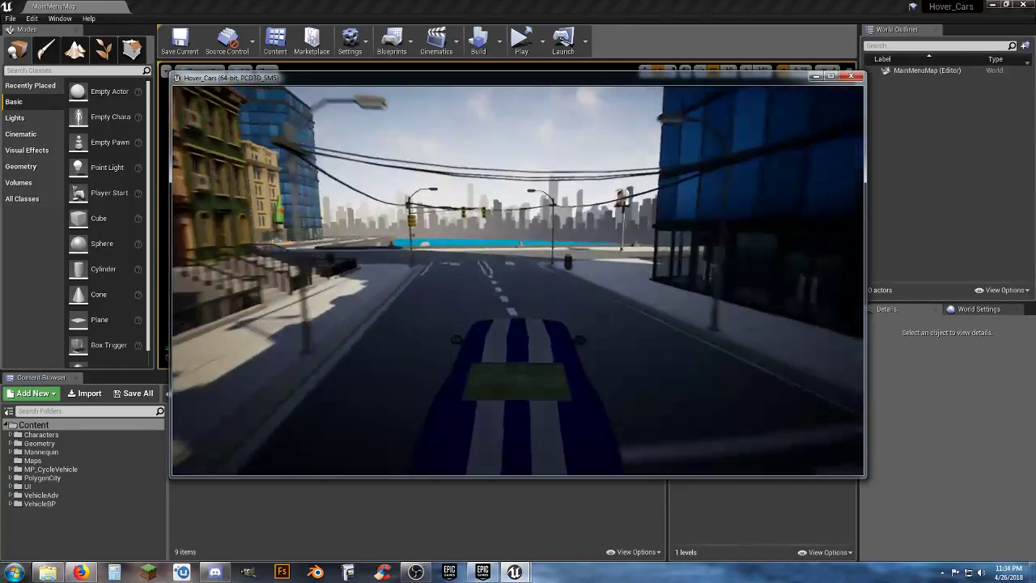
pyautogui.press('a')
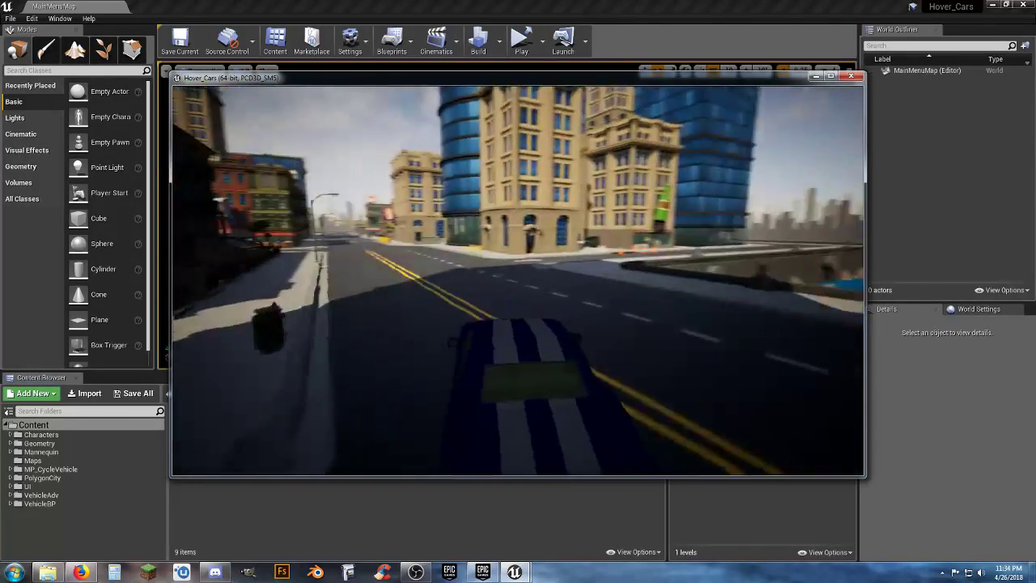
pyautogui.press('d')
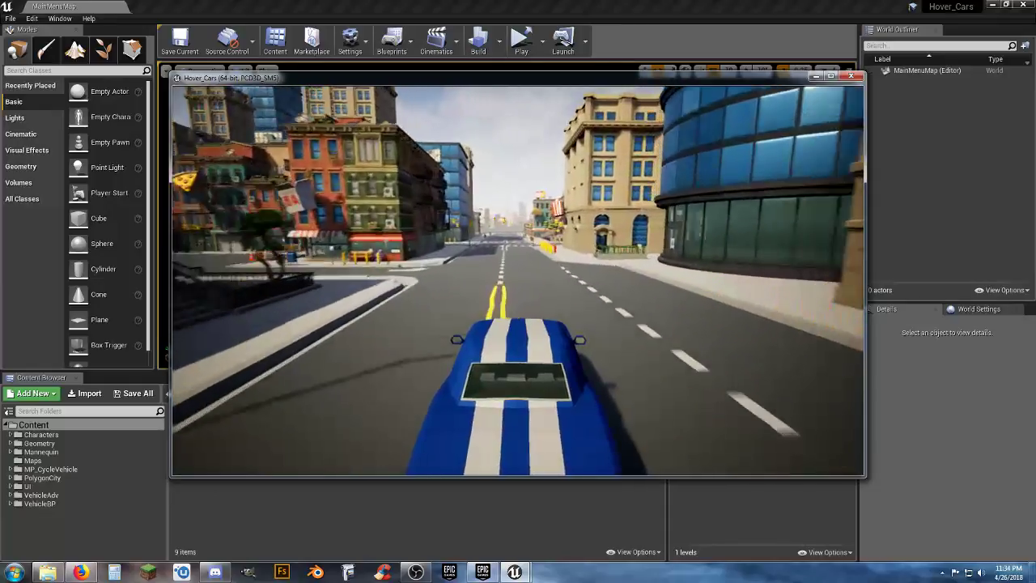
pyautogui.press('w')
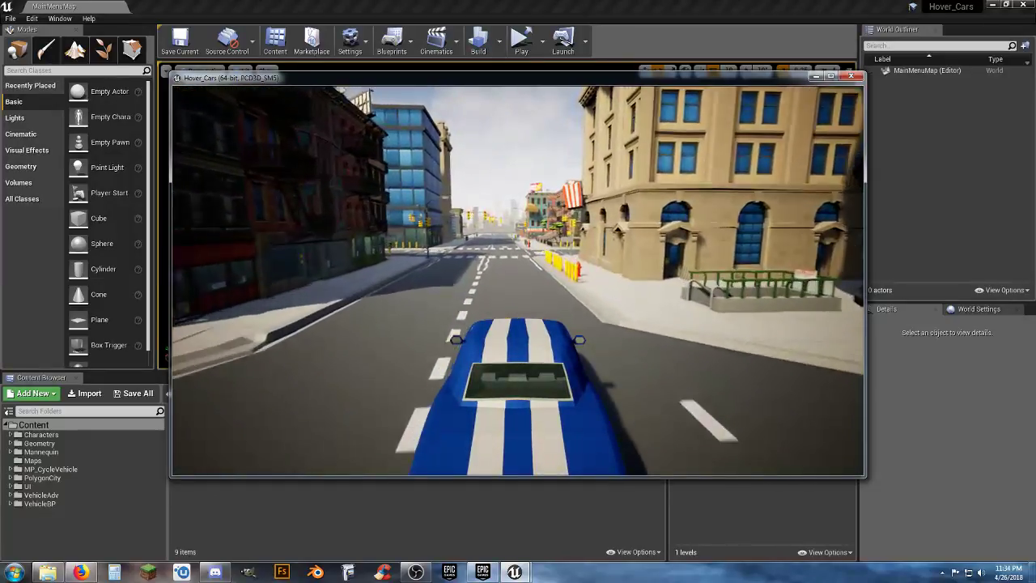
# Step: Test the in-game pause menu by resuming the game, then return to the main menu and exit the game
pyautogui.press('Escape')
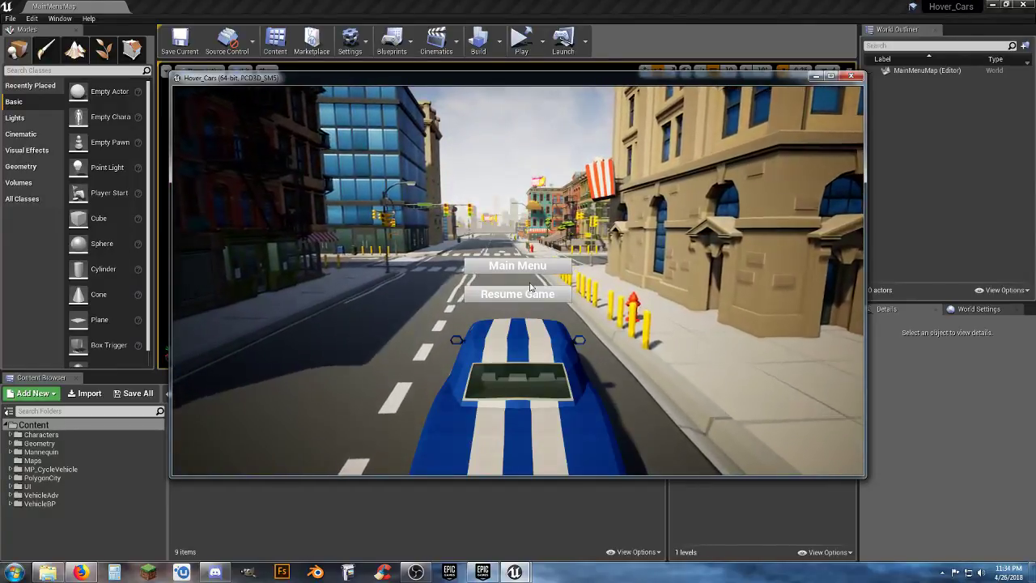
pyautogui.click(528, 291)
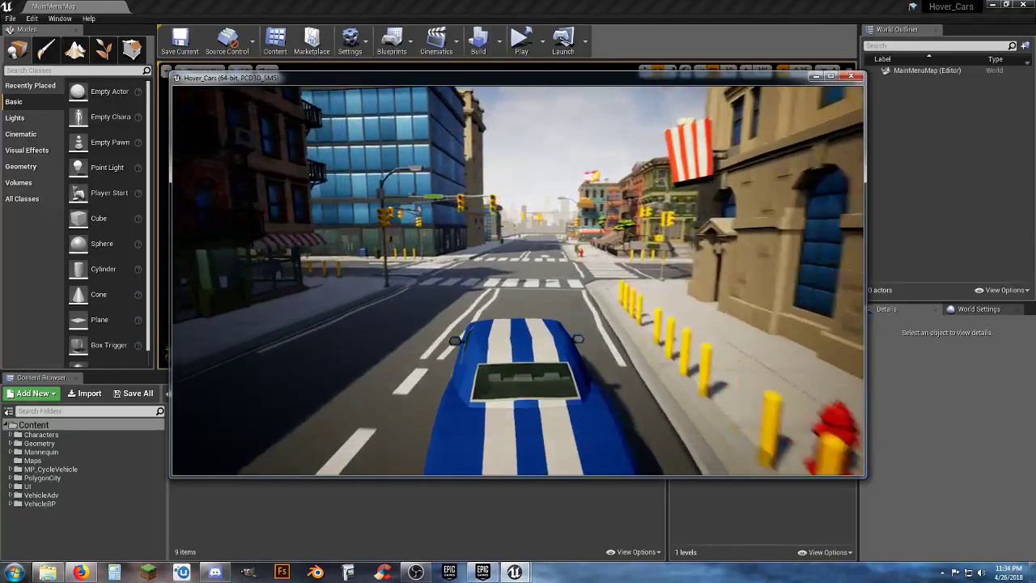
pyautogui.press('Escape')
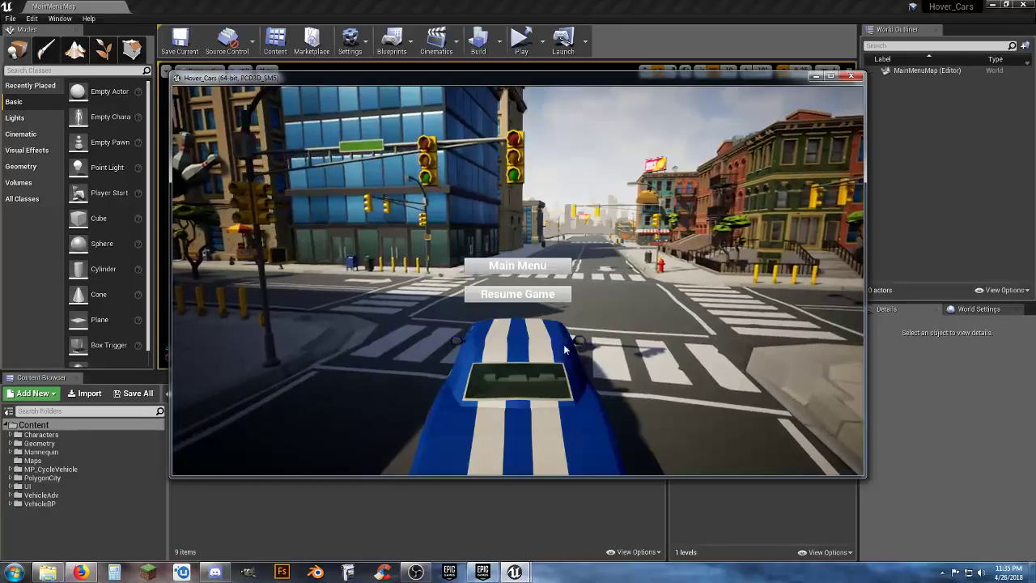
pyautogui.click(541, 272)
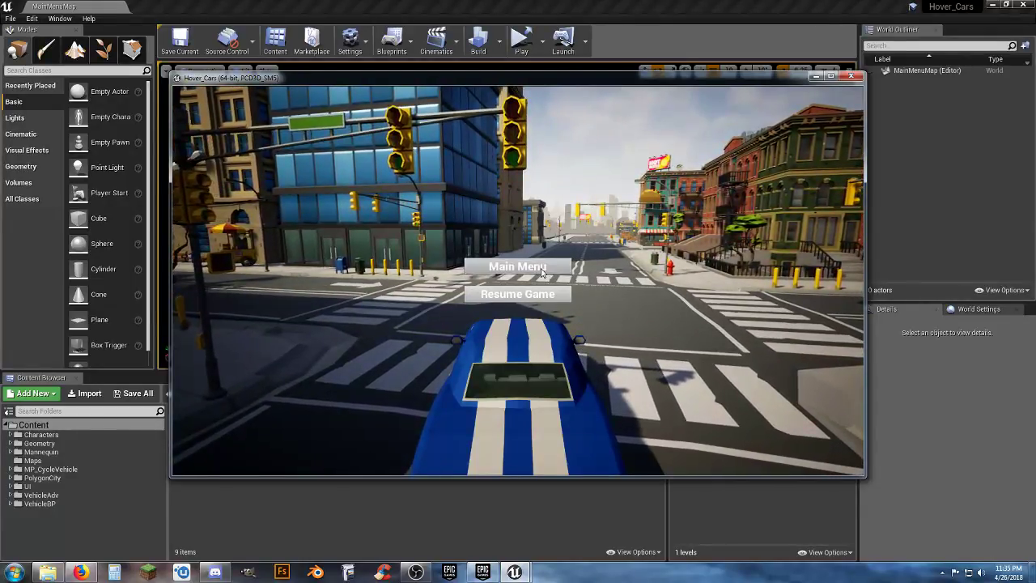
pyautogui.click(233, 466)
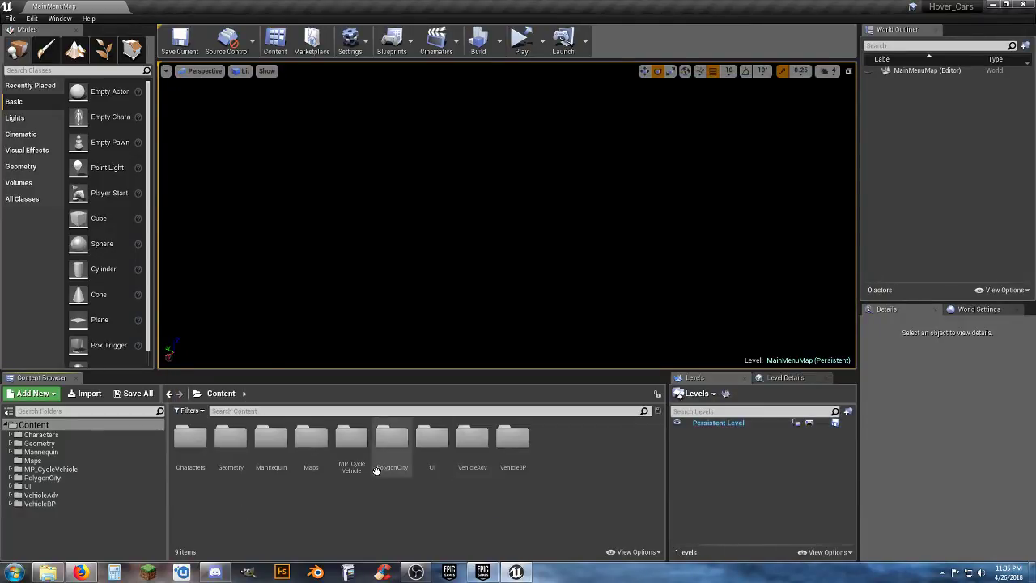
# Step: Reopen MainMenu_W from UI/Widgets and extend the ItWorks image's edges to offsets of about 312 left, -12 top, -12 right and -6 bottom
pyautogui.doubleClick(427, 440)
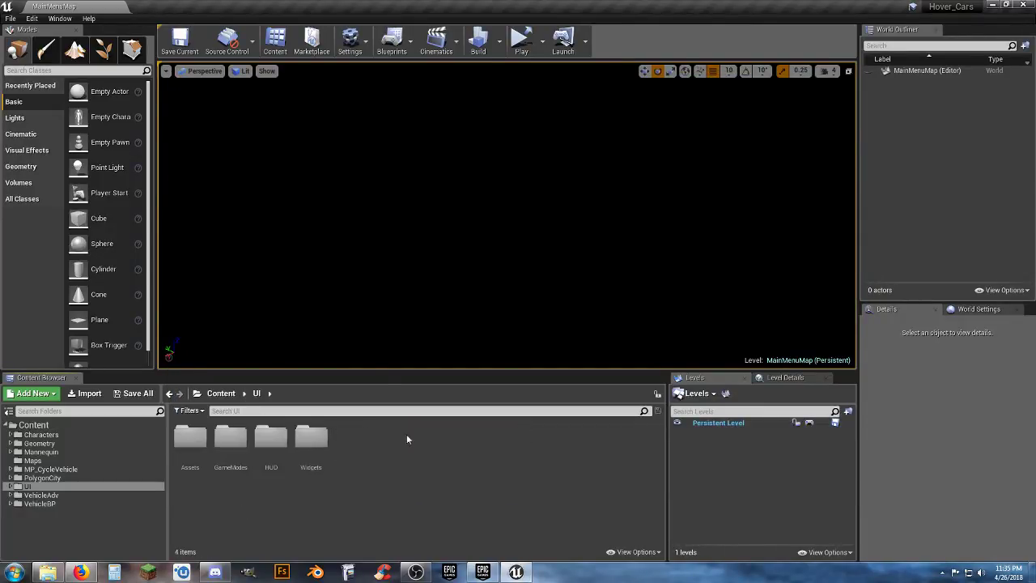
pyautogui.click(312, 446)
pyautogui.doubleClick(312, 446)
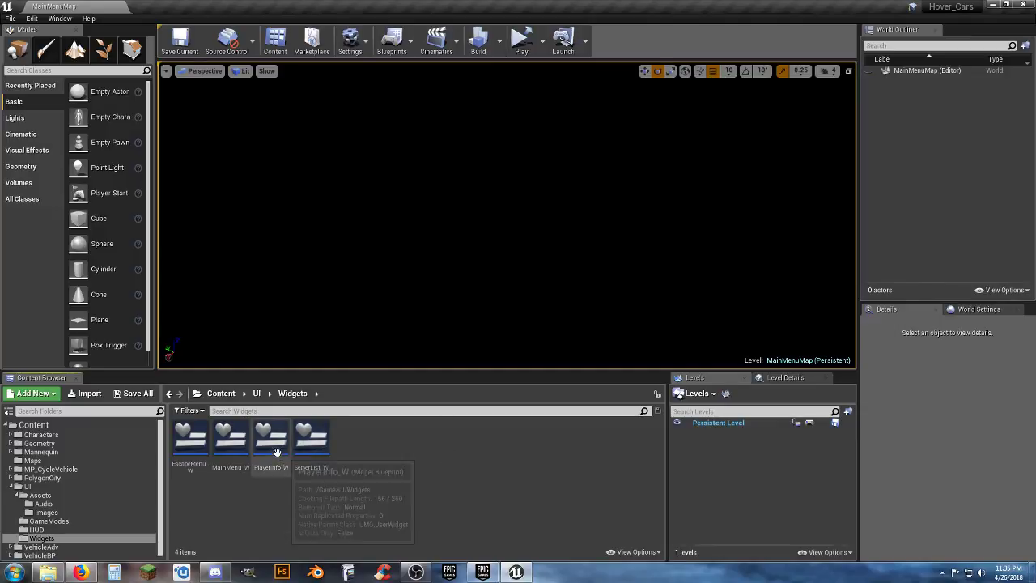
pyautogui.doubleClick(231, 444)
pyautogui.click(546, 362)
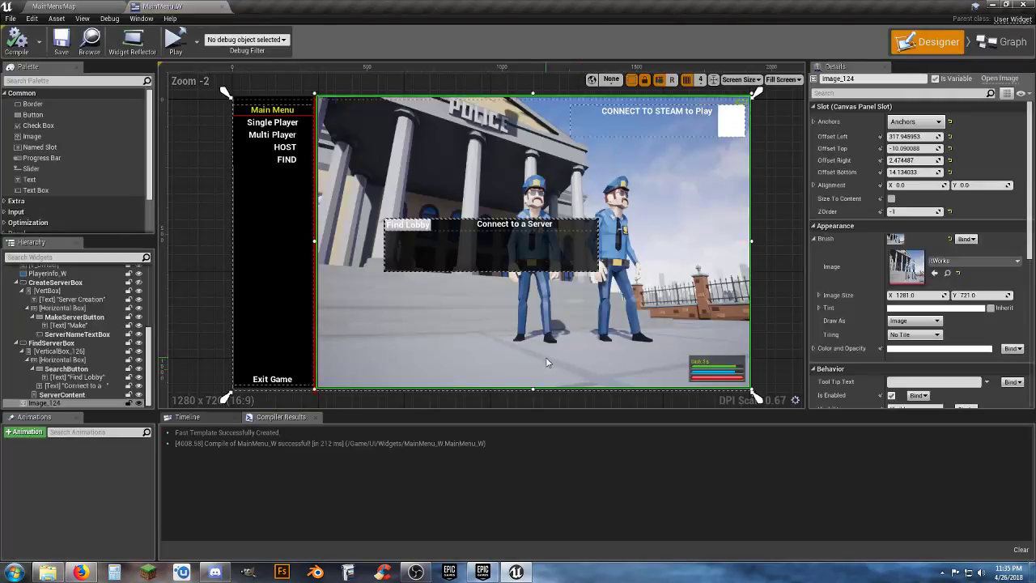
pyautogui.moveTo(533, 391); pyautogui.dragTo(533, 394)
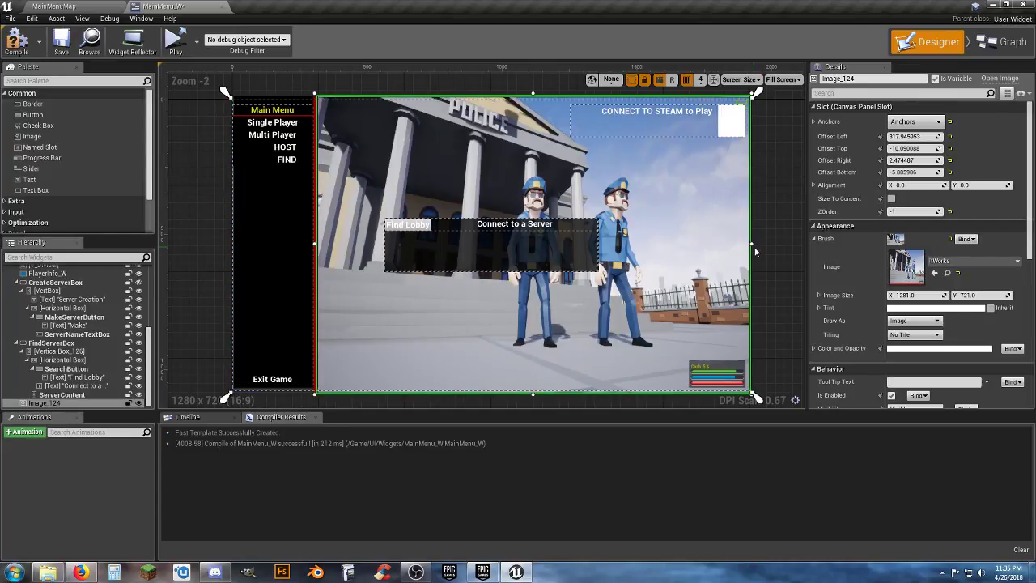
pyautogui.moveTo(752, 243); pyautogui.dragTo(756, 243)
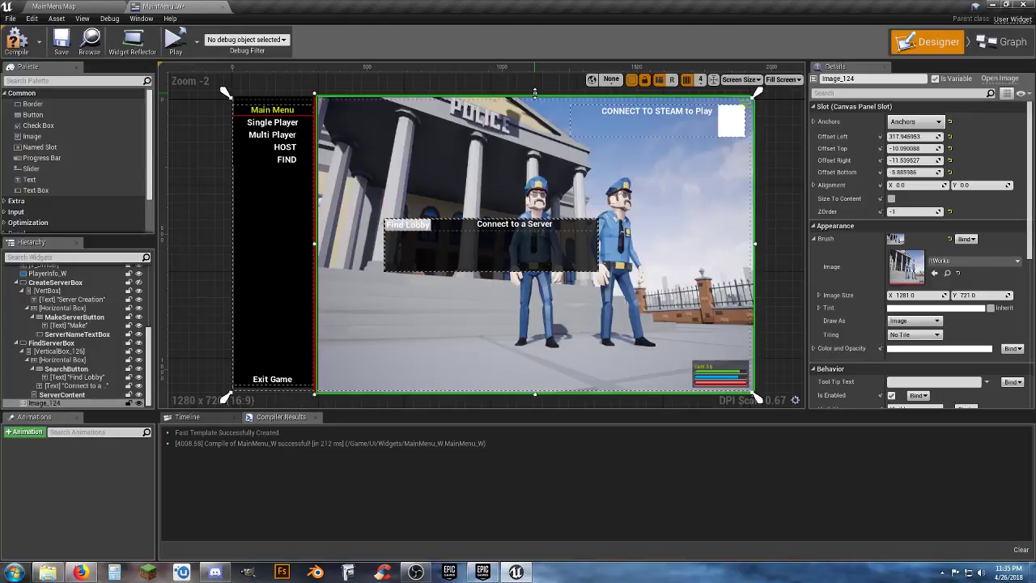
pyautogui.moveTo(534, 94); pyautogui.dragTo(534, 93)
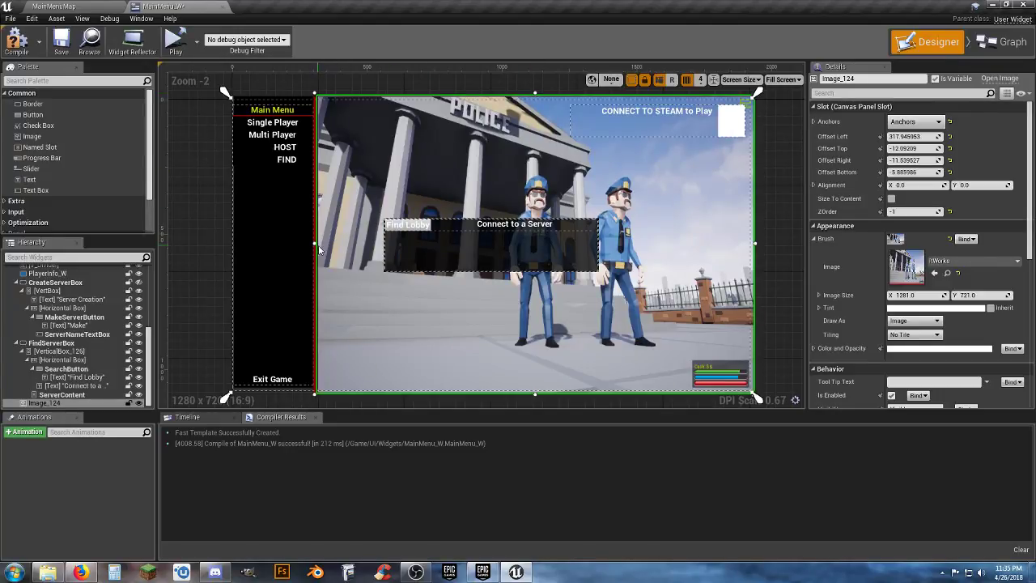
pyautogui.moveTo(315, 243); pyautogui.dragTo(314, 243)
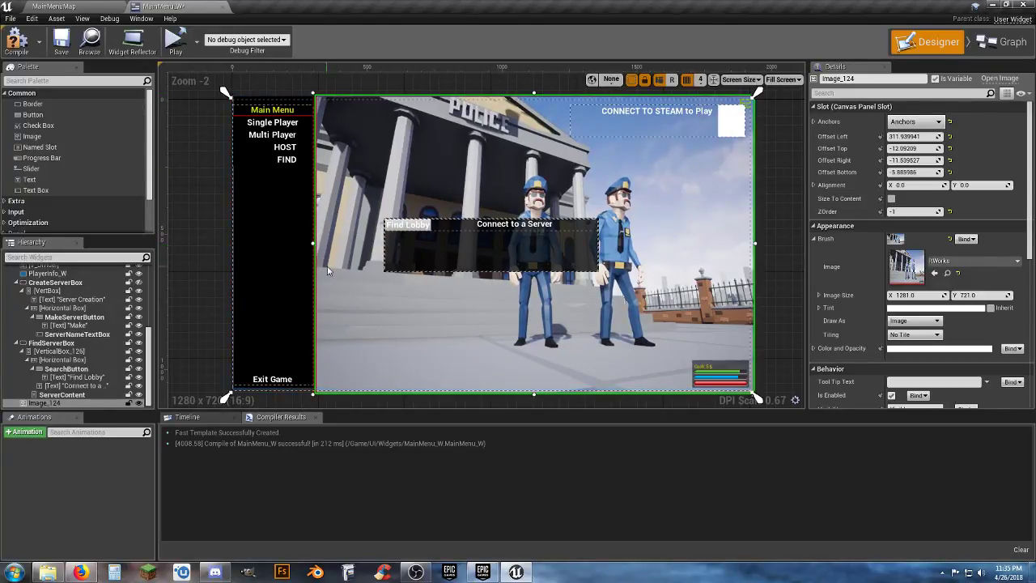
pyautogui.click(211, 285)
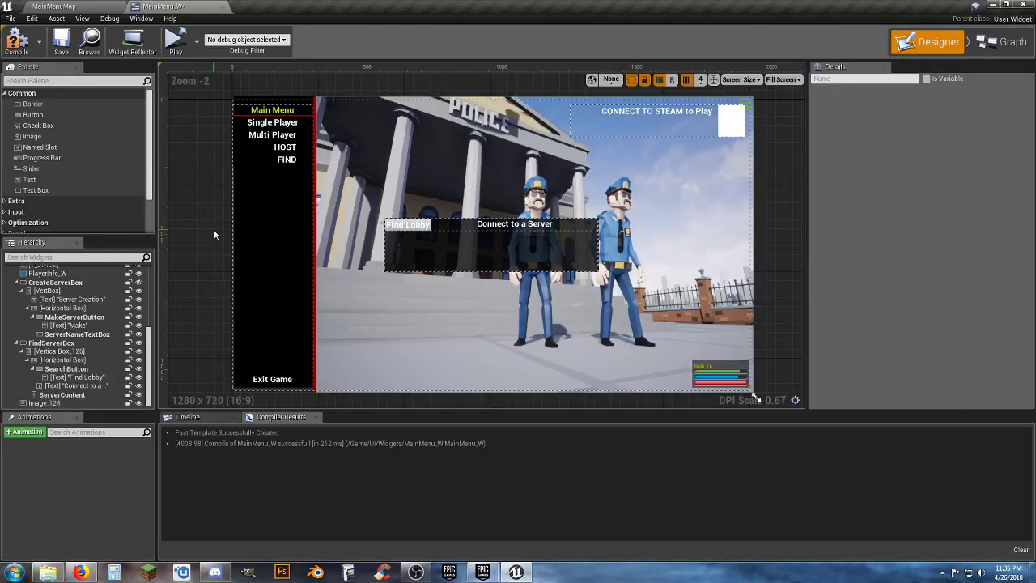
# Step: Compile and save the resized MainMenu_W background, close the widget editor, collapse the UI folder and return to the root Content folder
pyautogui.click(16, 41)
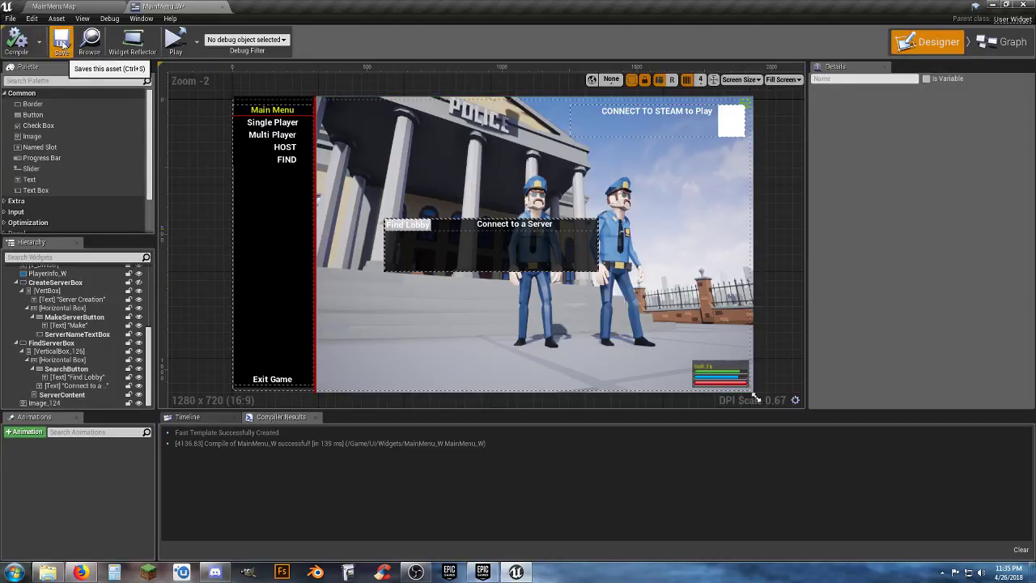
pyautogui.click(61, 41)
pyautogui.click(191, 6)
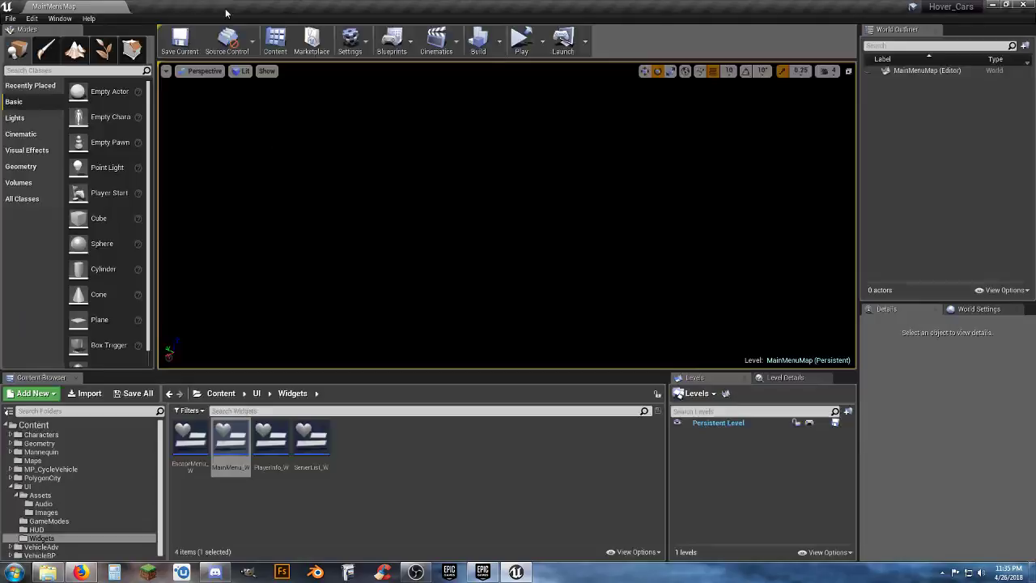
pyautogui.click(472, 488)
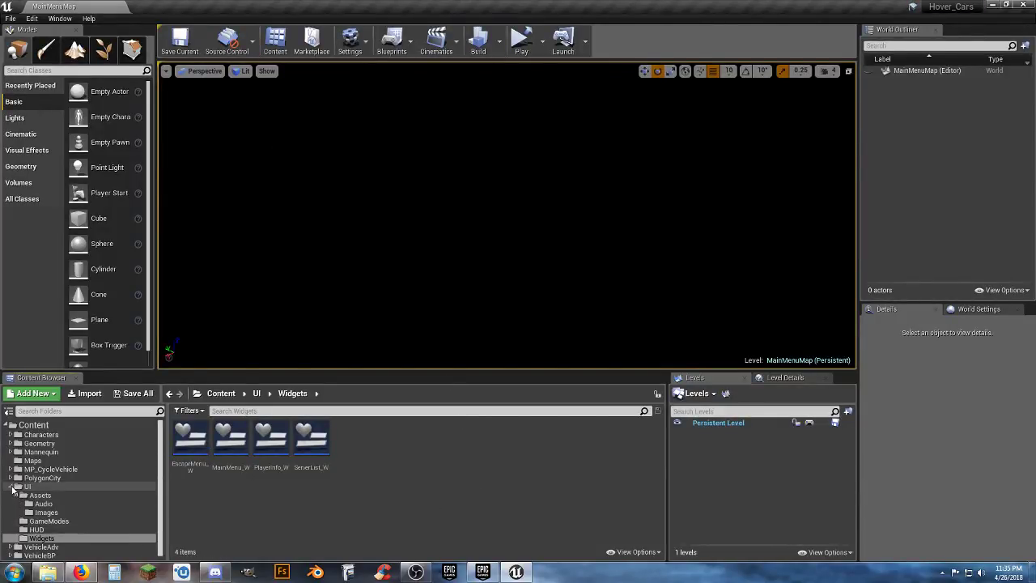
pyautogui.click(11, 488)
pyautogui.click(37, 425)
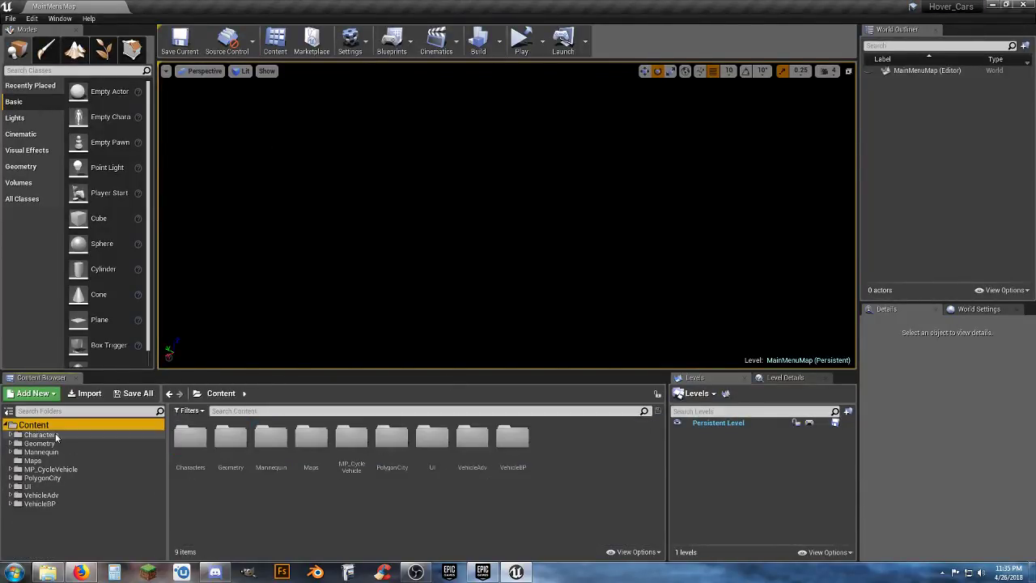
pyautogui.click(337, 519)
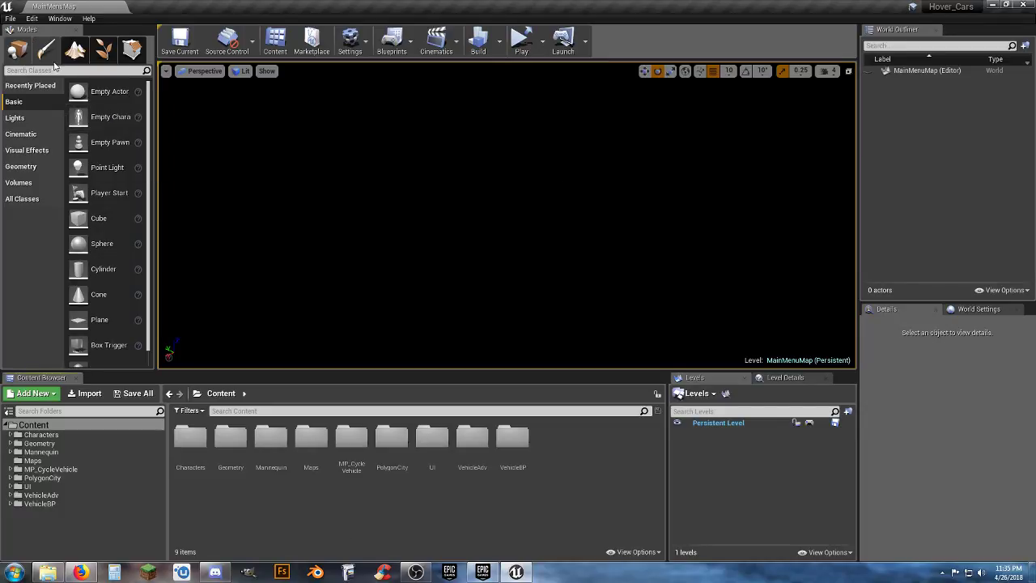
# Step: Examine the project packaging options for Windows (64-bit), then dismiss them without starting a build
pyautogui.click(11, 18)
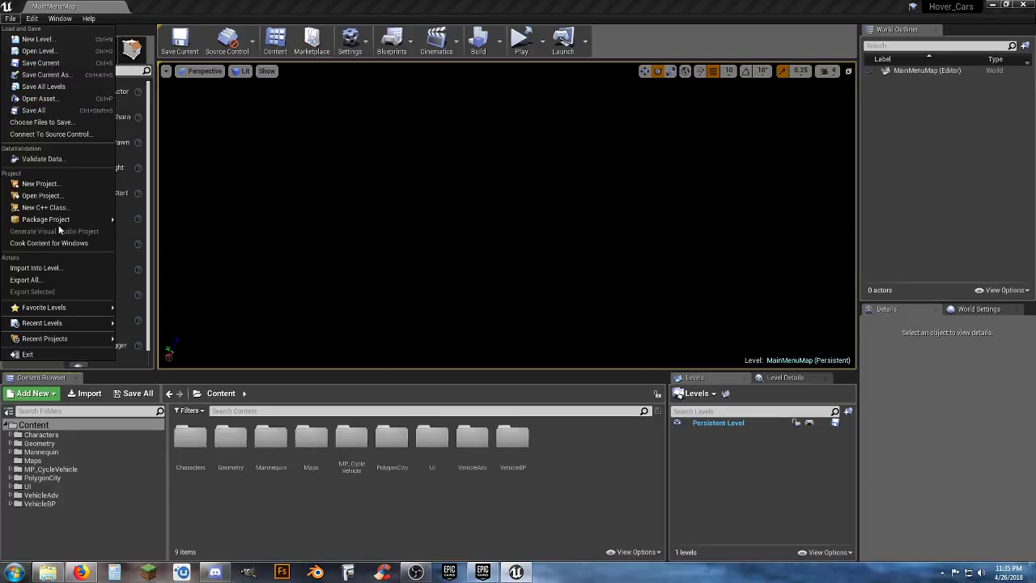
pyautogui.moveTo(65, 221)
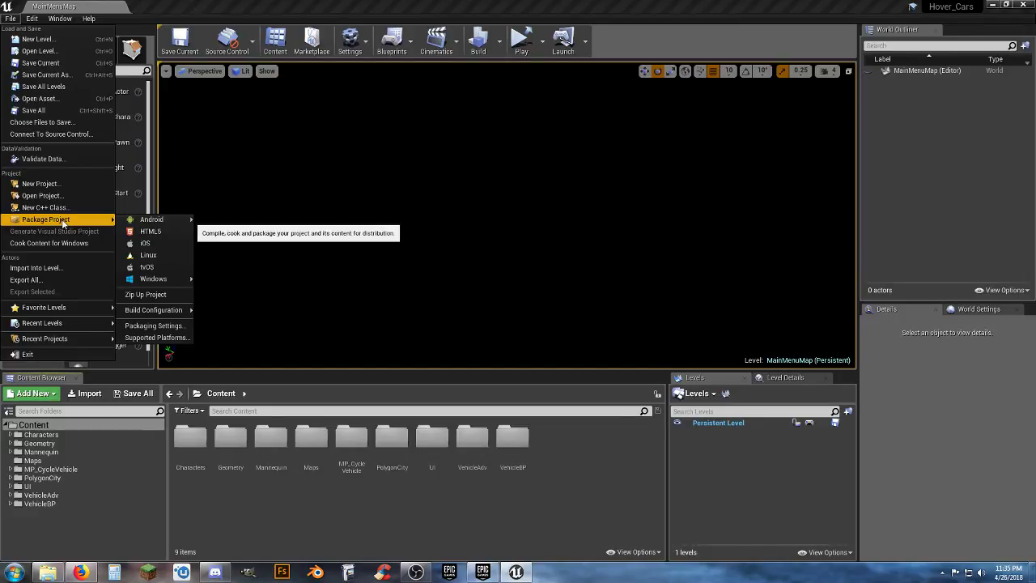
pyautogui.moveTo(175, 281)
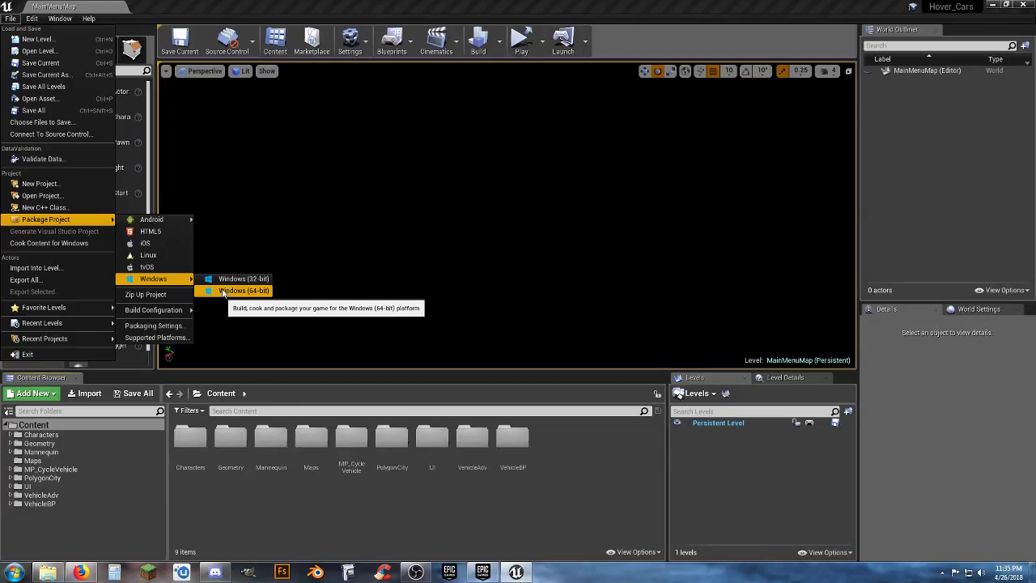
pyautogui.click(586, 433)
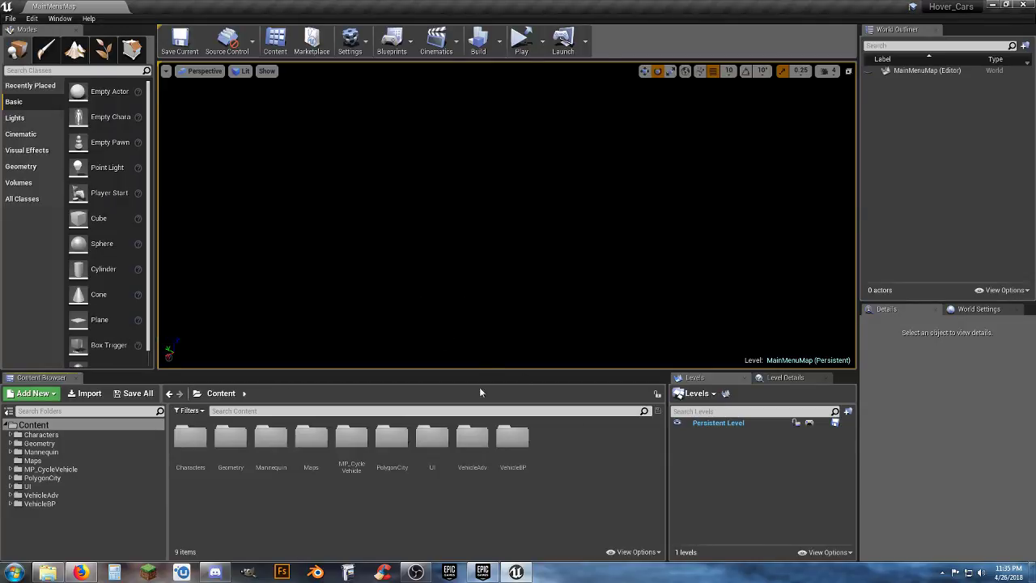
# Step: Review the default maps in the project's Maps & Modes settings and the advanced options in its Packaging settings
pyautogui.click(32, 18)
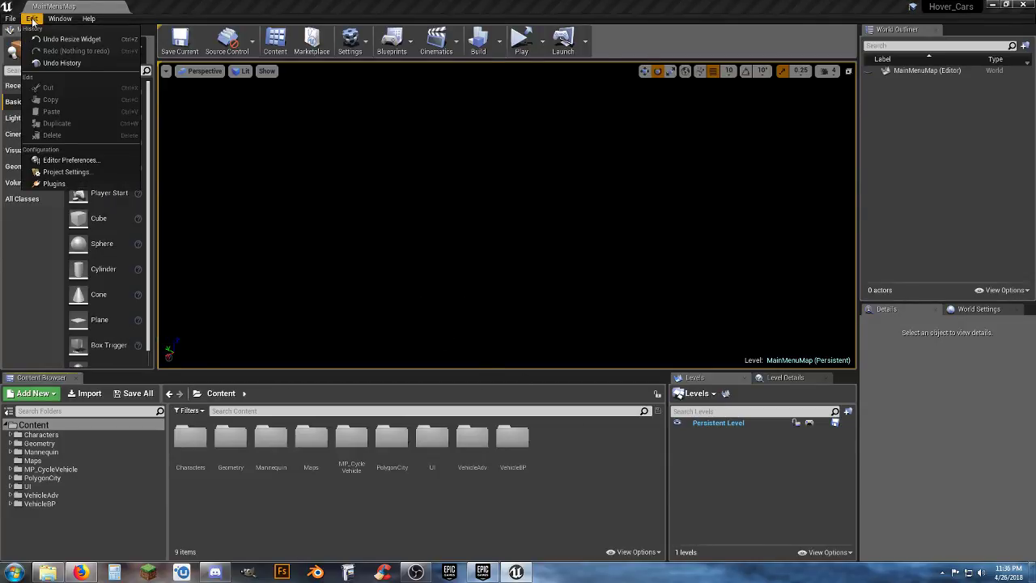
pyautogui.click(81, 172)
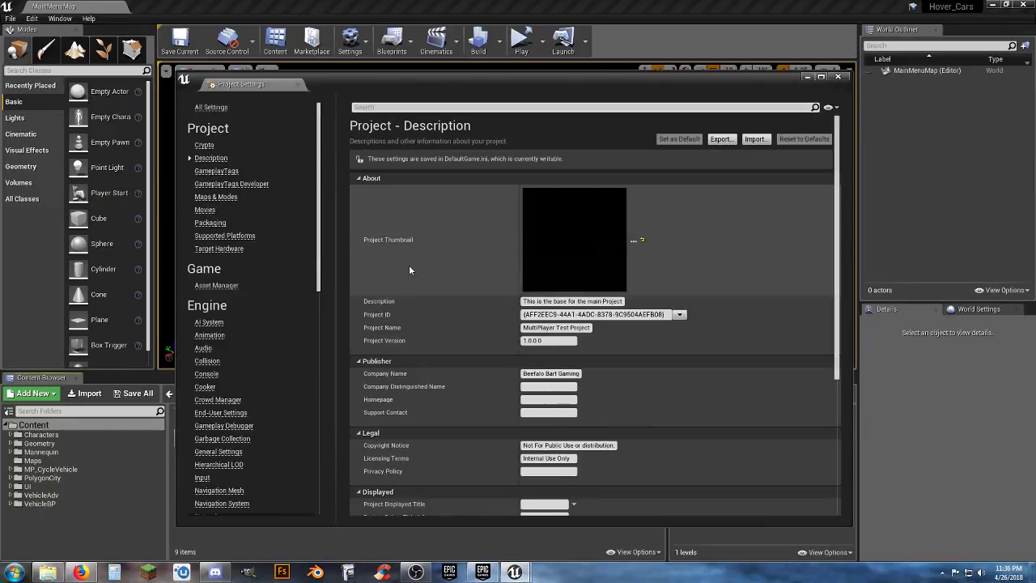
pyautogui.click(224, 197)
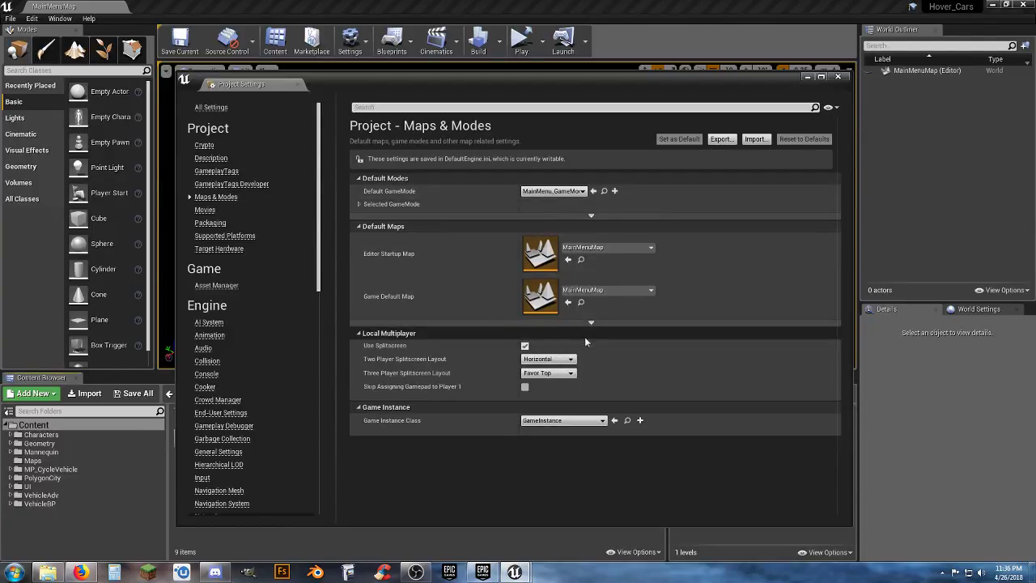
pyautogui.click(210, 225)
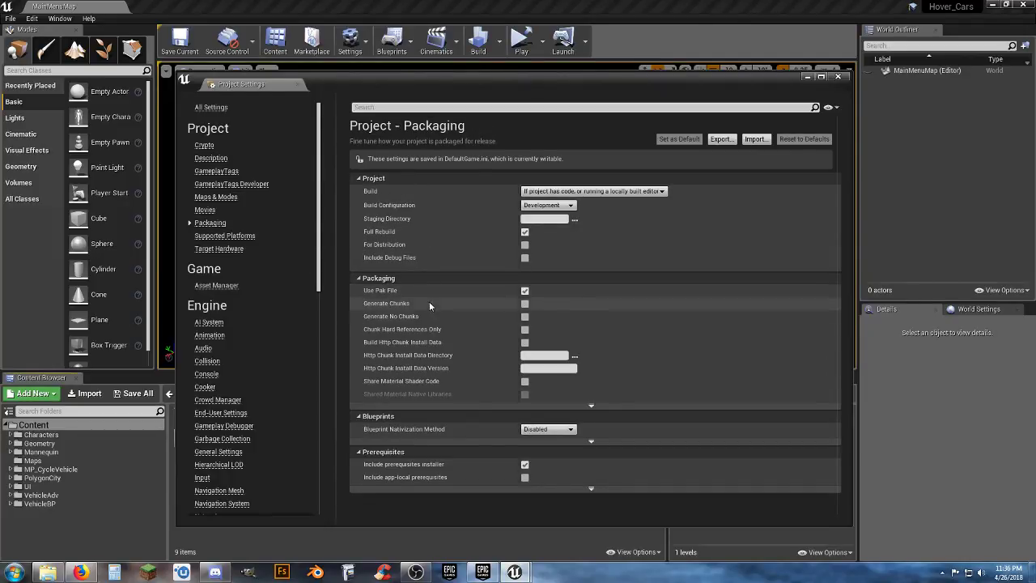
pyautogui.click(592, 407)
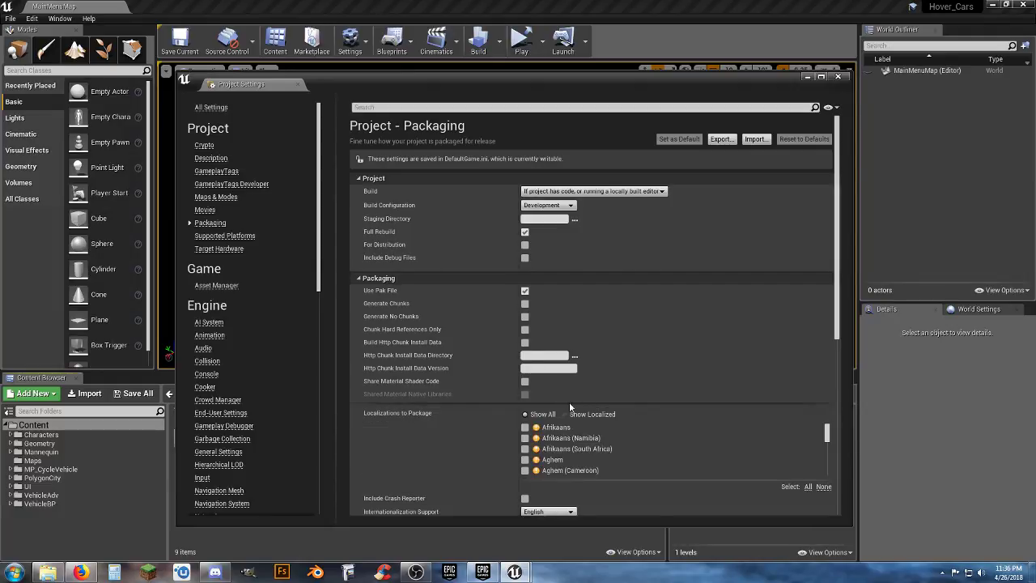
pyautogui.scroll(-5, 450, 369)
pyautogui.scroll(-2, 442, 367)
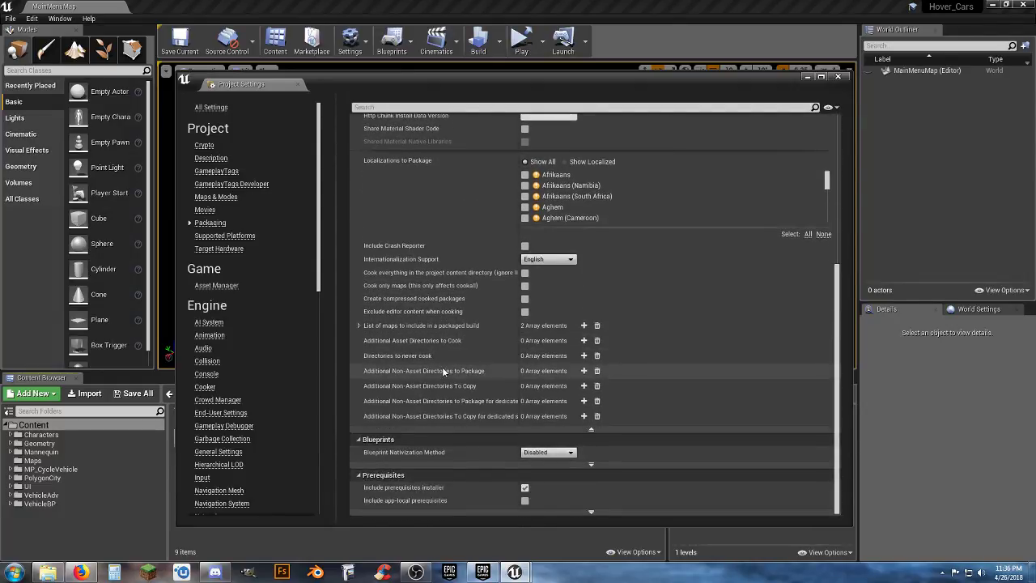
pyautogui.scroll(4, 451, 221)
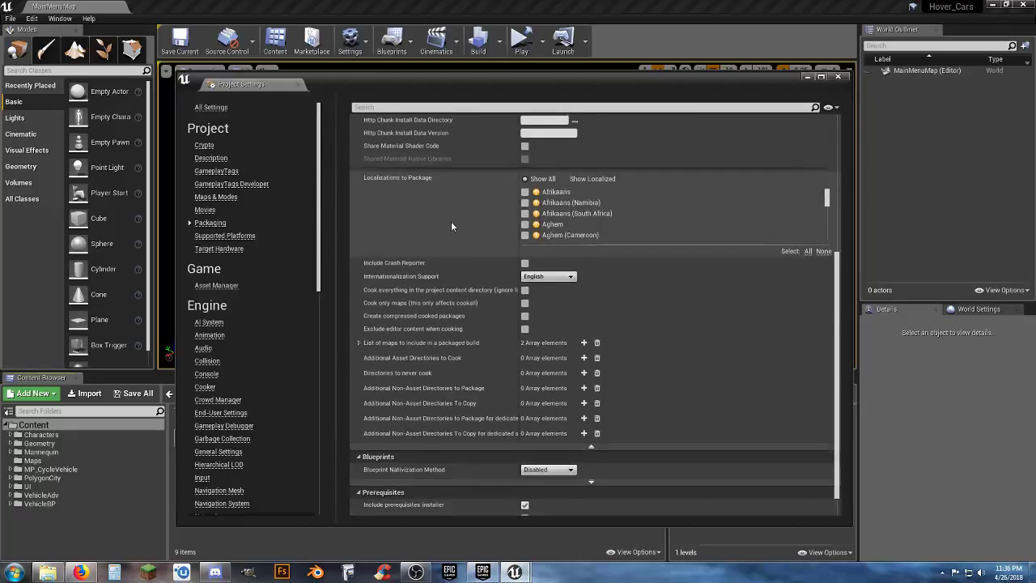
pyautogui.scroll(-3, 451, 221)
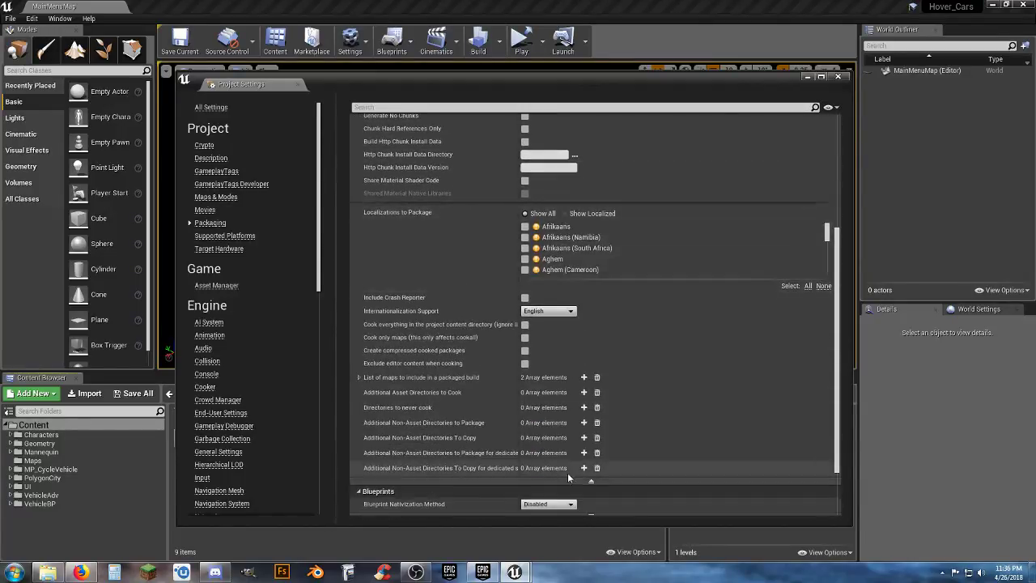
pyautogui.click(590, 483)
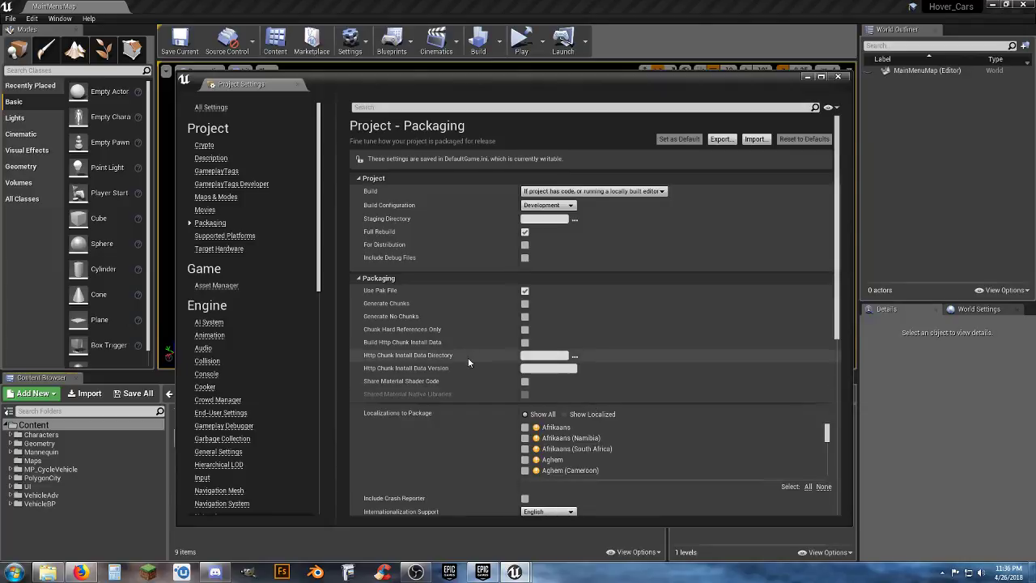
# Step: Examine the list of maps to include in a packaged build, then close the project settings
pyautogui.scroll(-5, 467, 359)
pyautogui.scroll(-2, 466, 358)
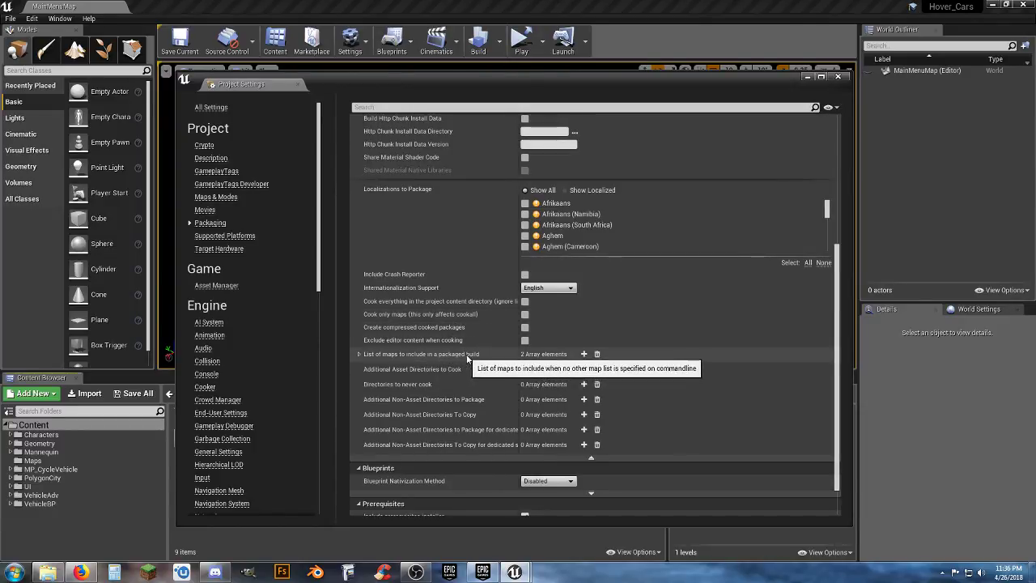
pyautogui.click(360, 354)
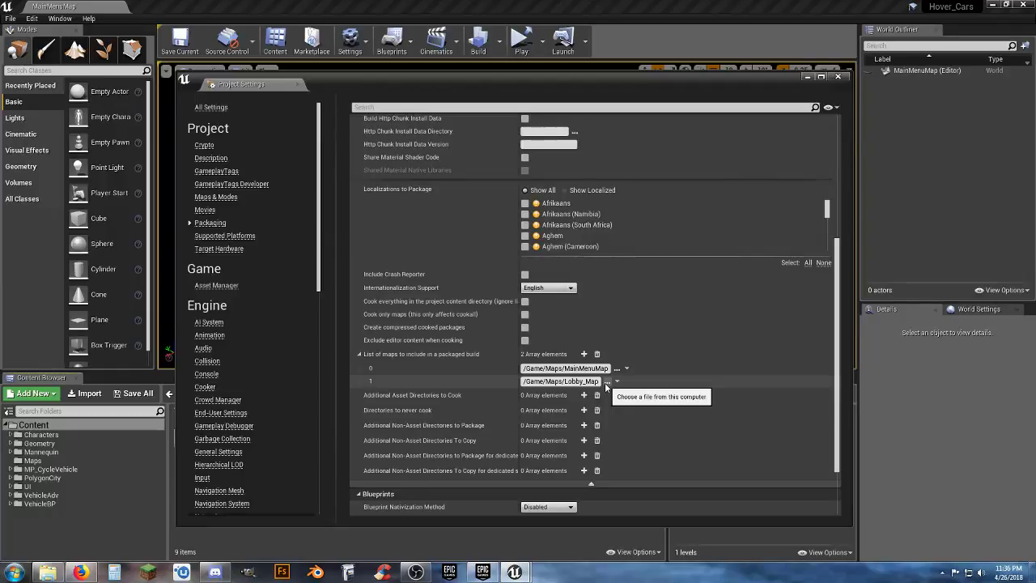
pyautogui.click(838, 77)
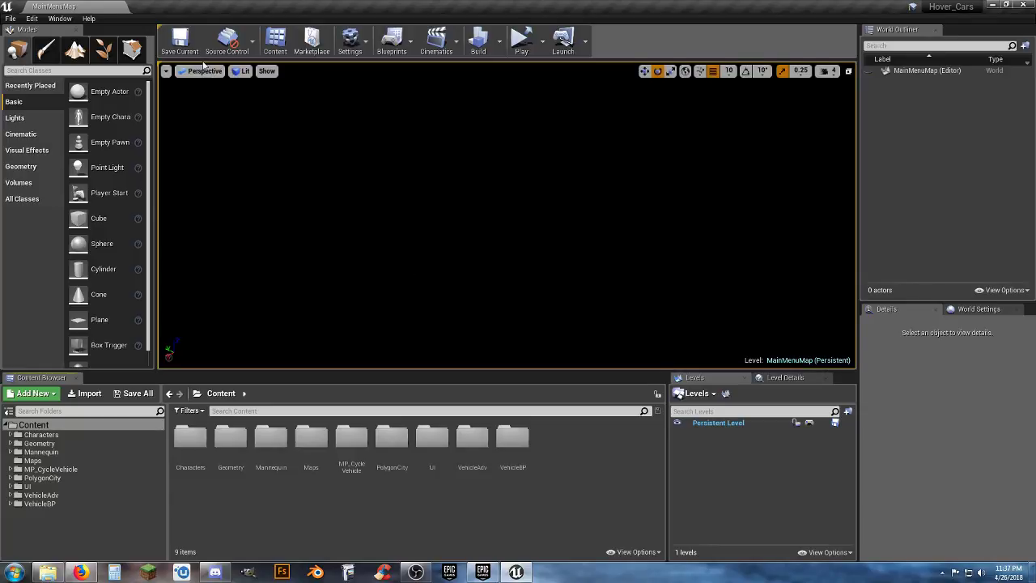
# Step: Save the current level and start packaging the project for Windows (64-bit)
pyautogui.click(180, 41)
pyautogui.click(8, 24)
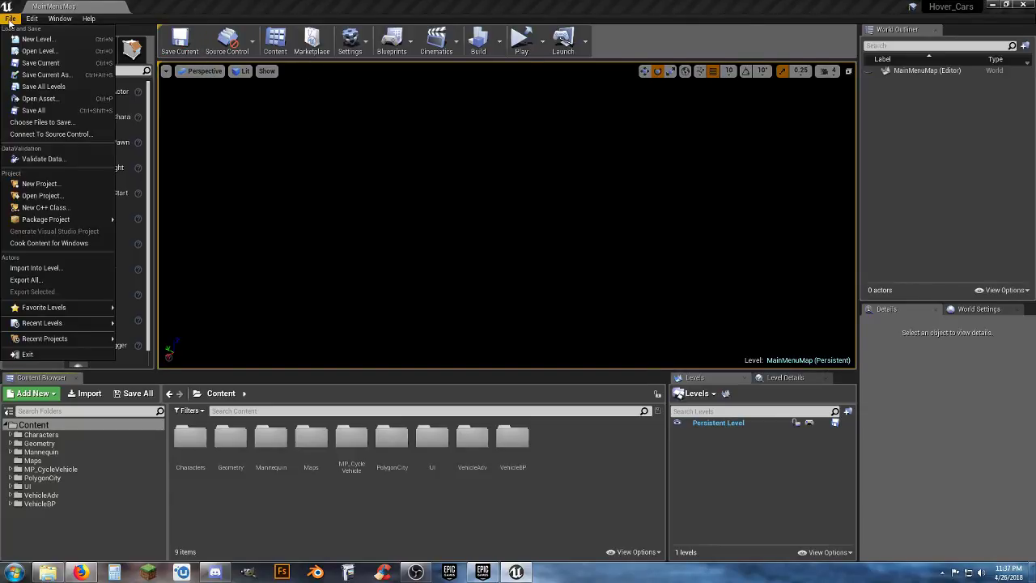
pyautogui.moveTo(68, 221)
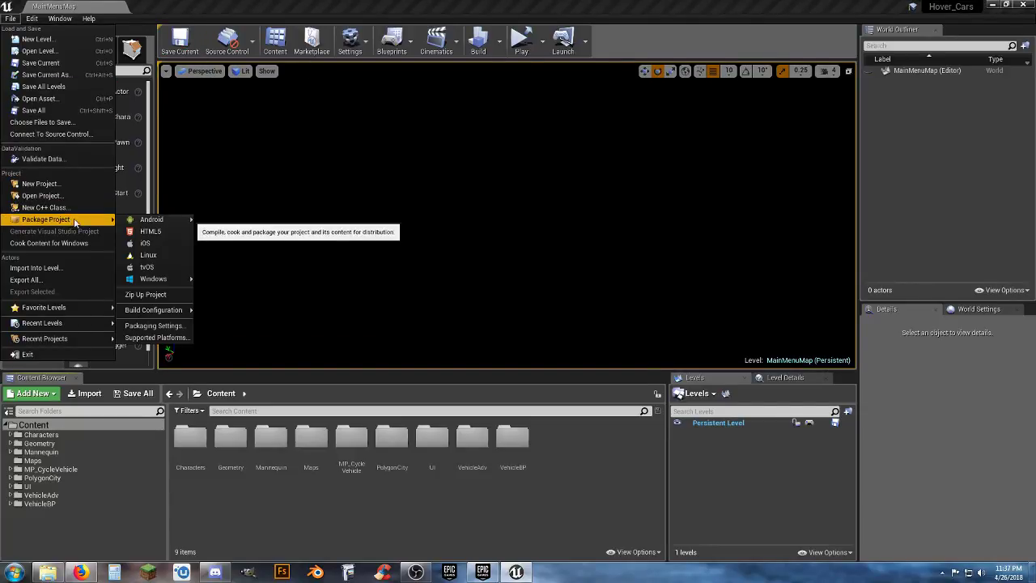
pyautogui.moveTo(193, 280)
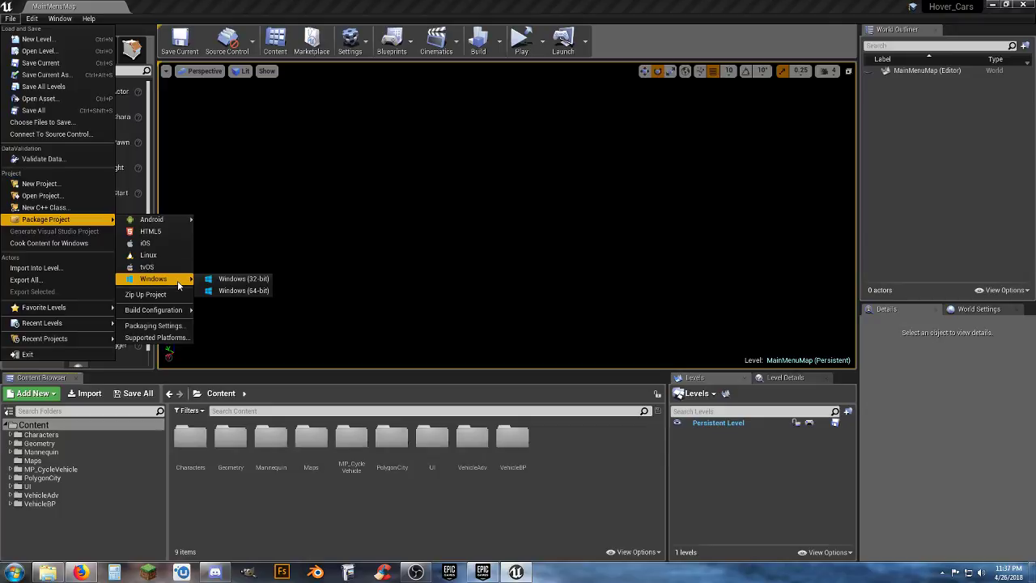
pyautogui.click(241, 292)
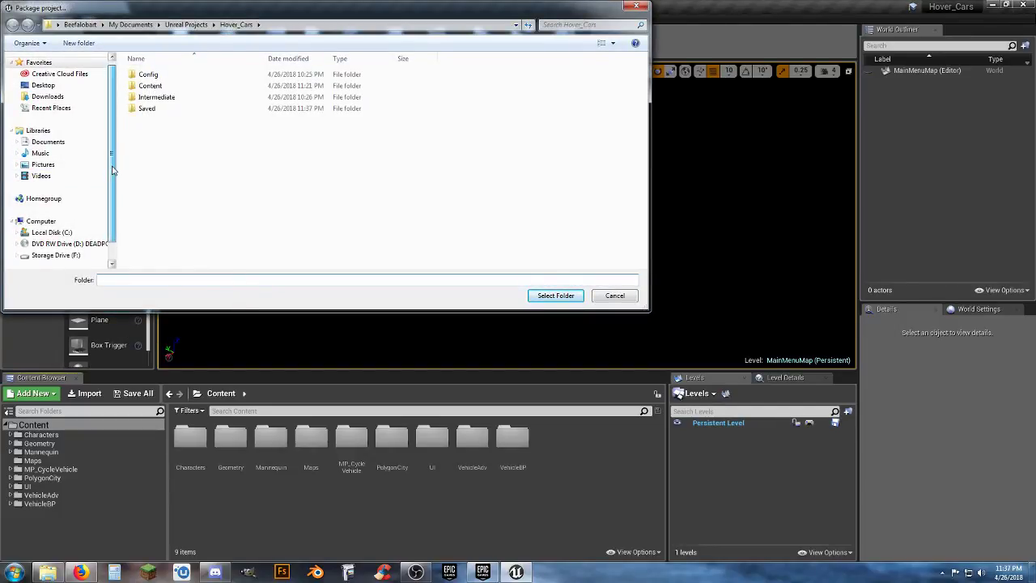
# Step: Create a Hover_Cars folder on Storage Drive (F:) and choose it as the destination for the packaged build
pyautogui.scroll(-1, 111, 170)
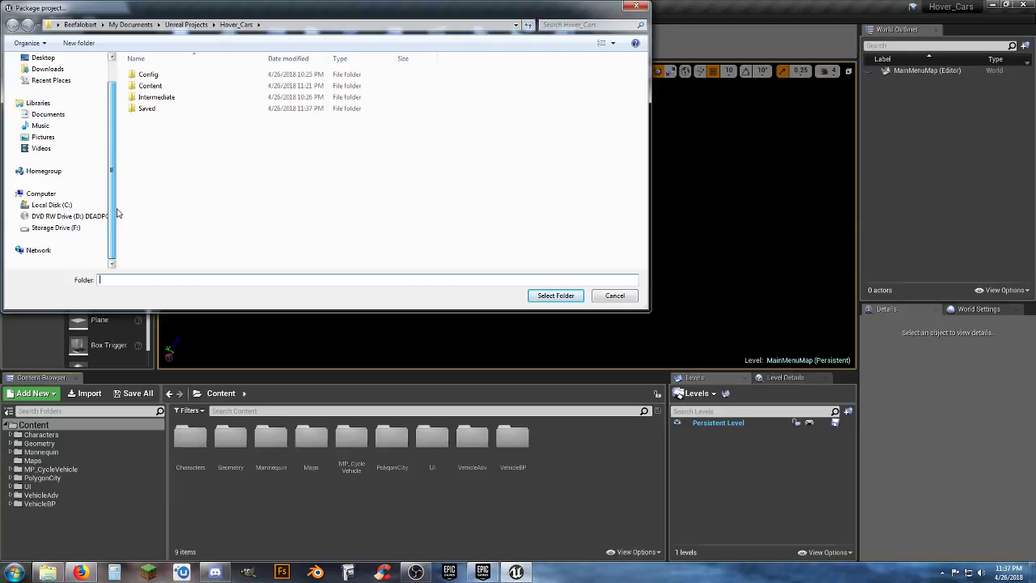
pyautogui.click(17, 227)
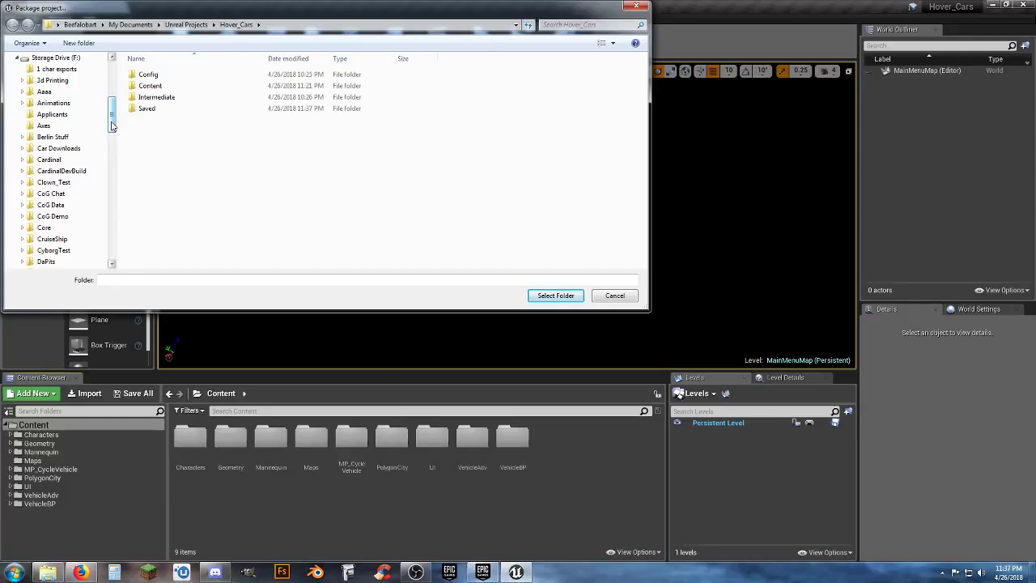
pyautogui.moveTo(111, 126); pyautogui.dragTo(117, 103)
pyautogui.scroll(-2, 118, 103)
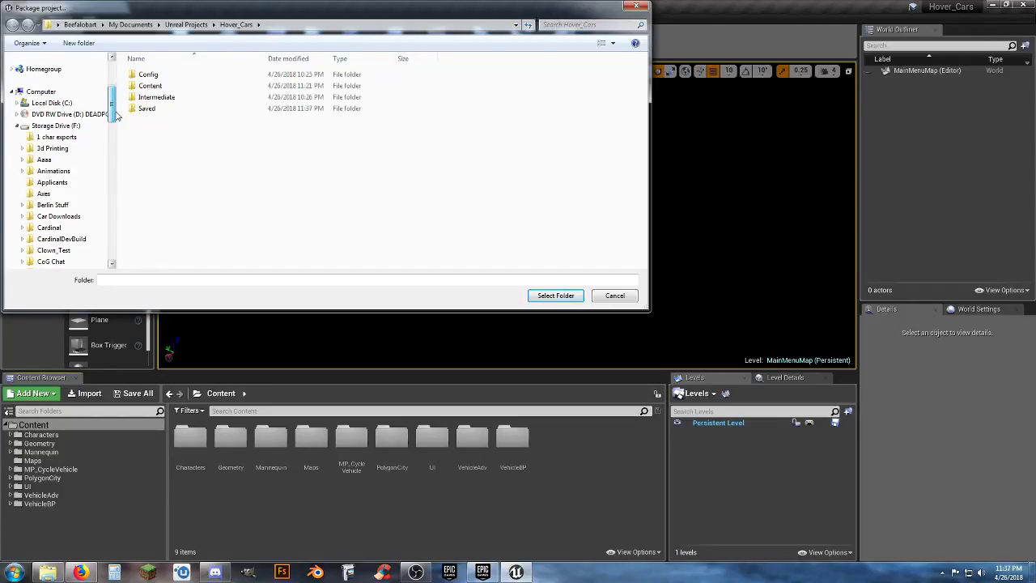
pyautogui.click(55, 126)
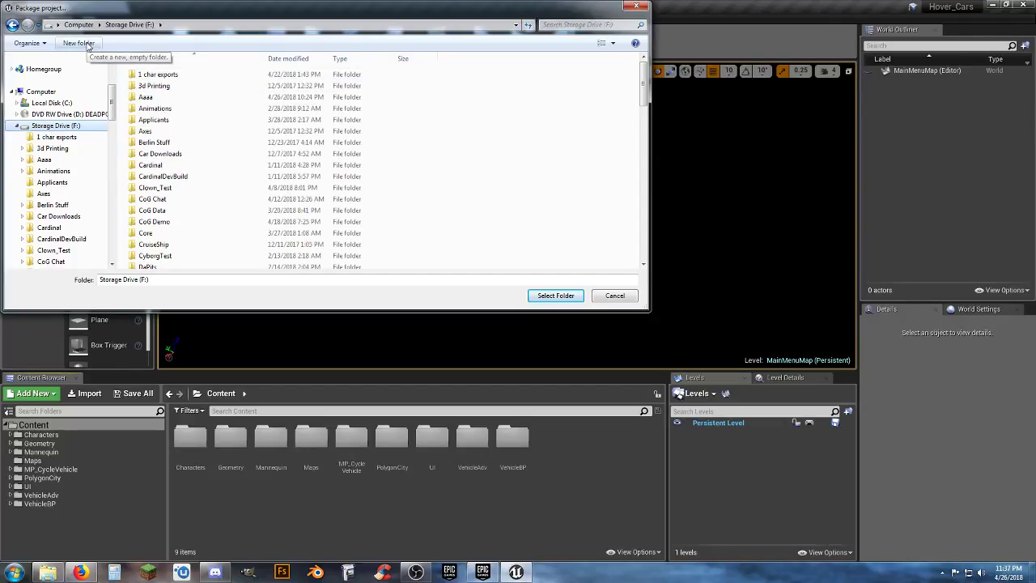
pyautogui.click(79, 43)
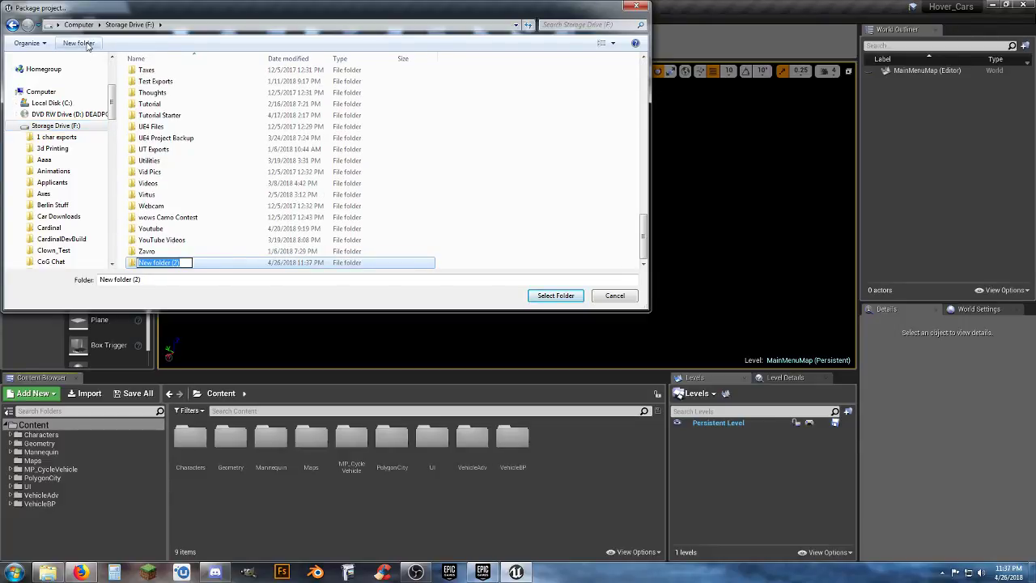
pyautogui.write('Hover_Cars')
pyautogui.press('Return')
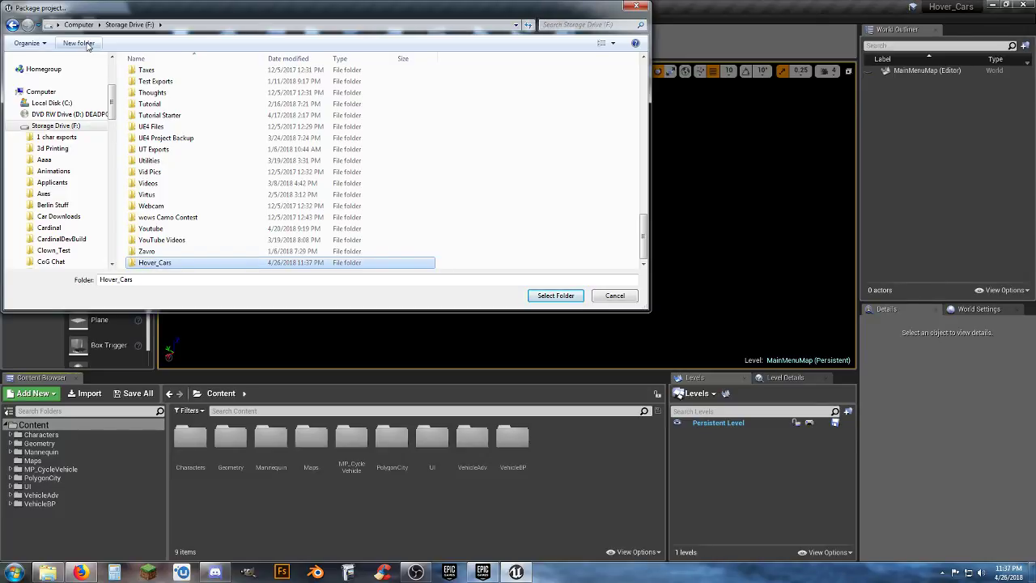
pyautogui.press('Return')
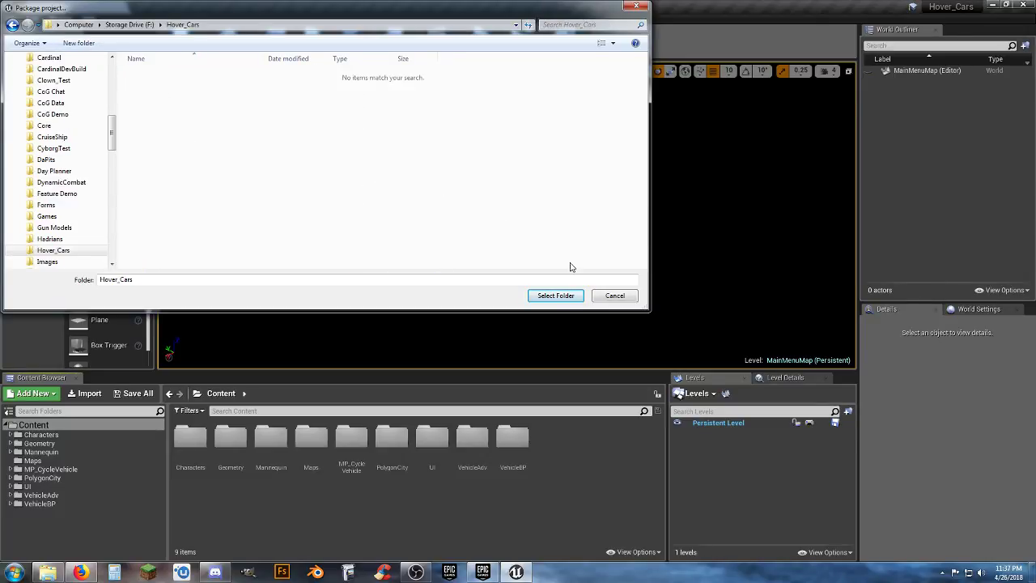
pyautogui.click(560, 299)
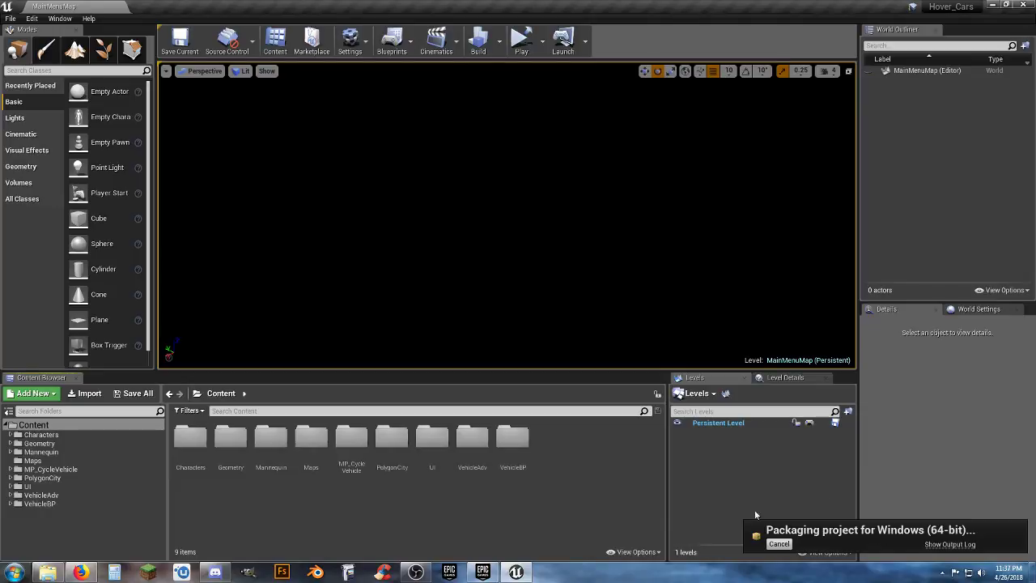
# Step: Show the packaging output log and examine its red error line
pyautogui.click(954, 545)
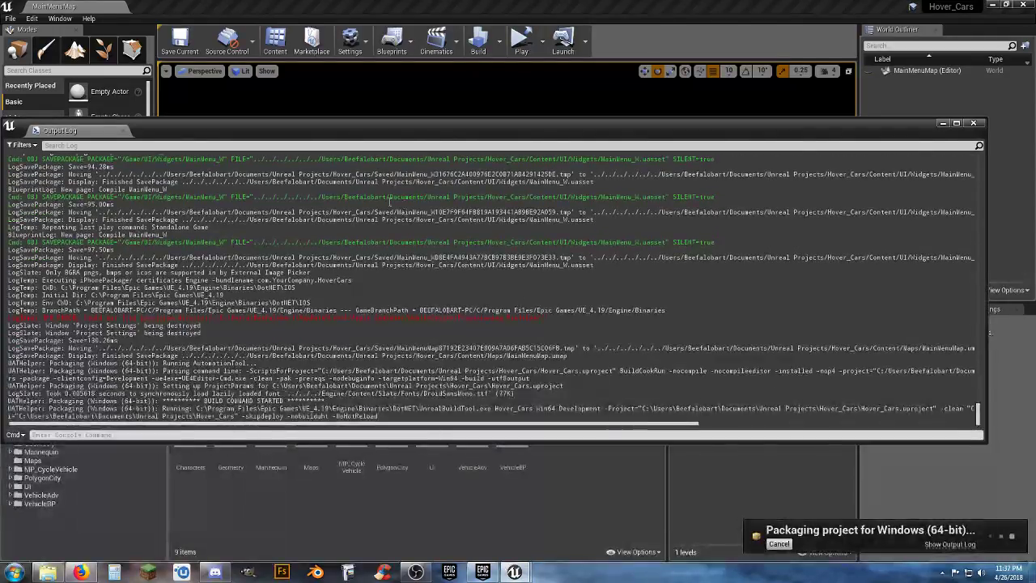
pyautogui.moveTo(426, 132); pyautogui.dragTo(443, 127)
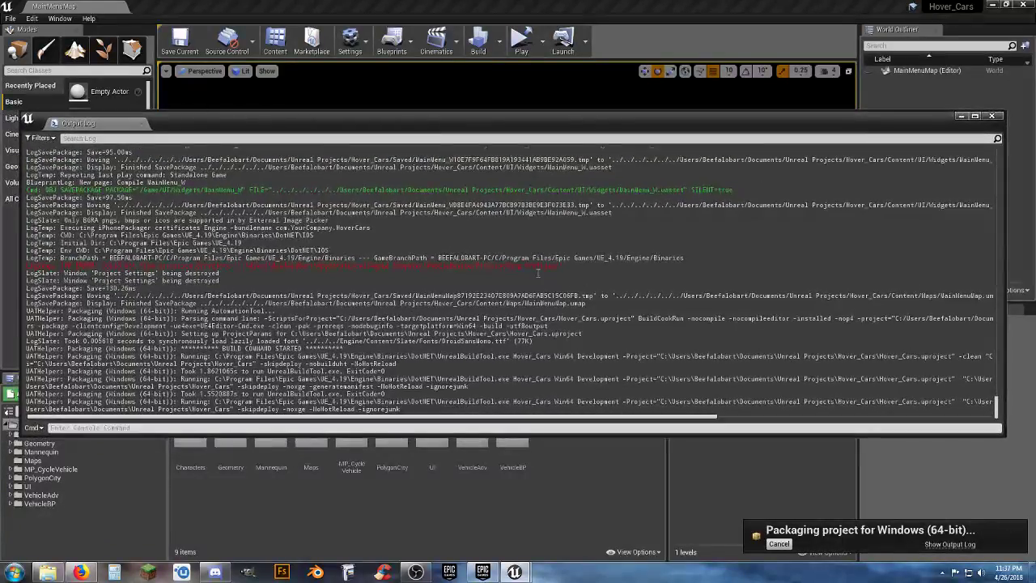
pyautogui.moveTo(117, 265); pyautogui.dragTo(561, 266)
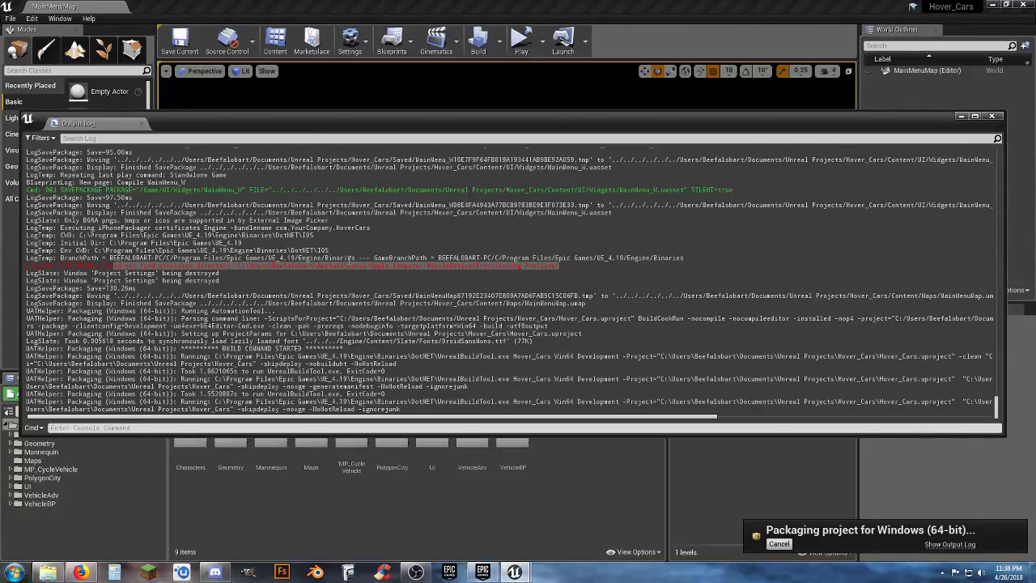
pyautogui.click(524, 241)
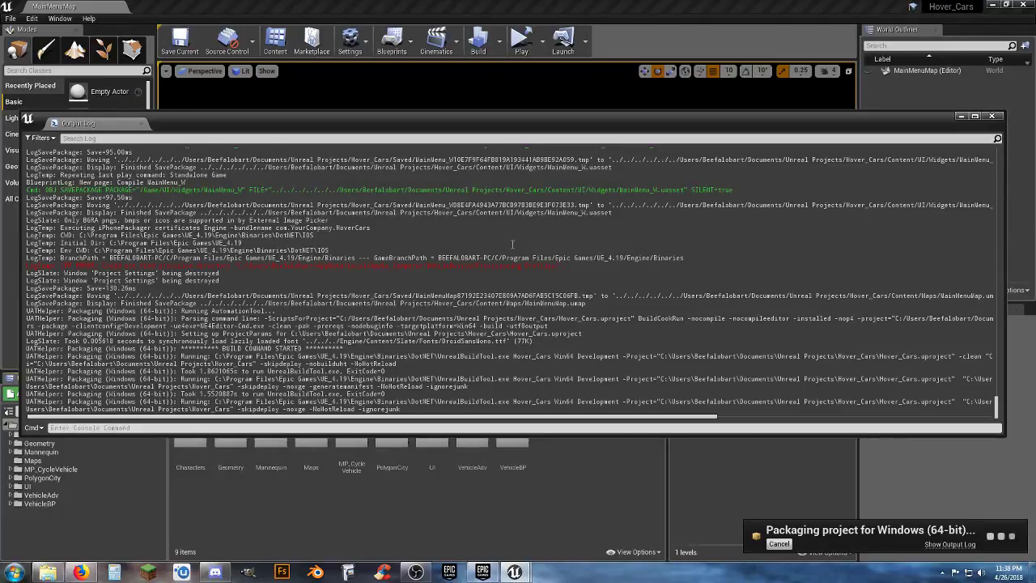